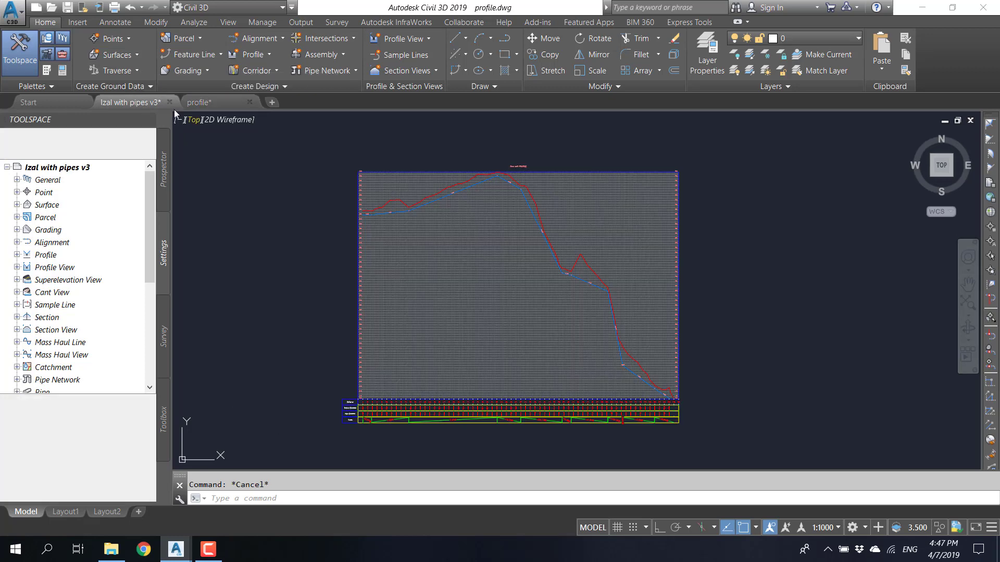
- Examine the example profile view's ground and pipe lines and its Distance, Ground Elevation, Pipe Elevation and Grade bands
middle_click_drag(323, 261, 322, 236)
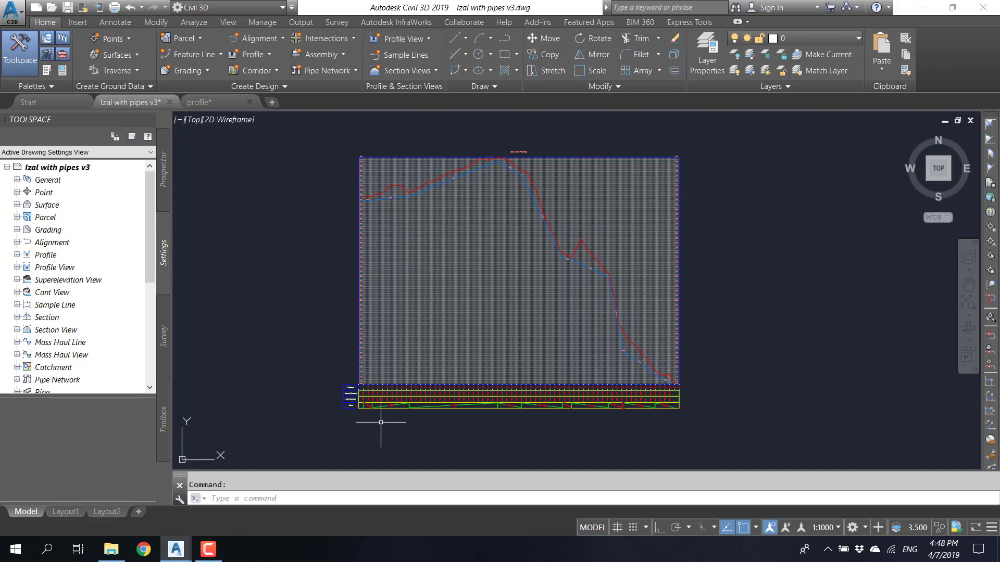
scroll(381, 422, "up", 8)
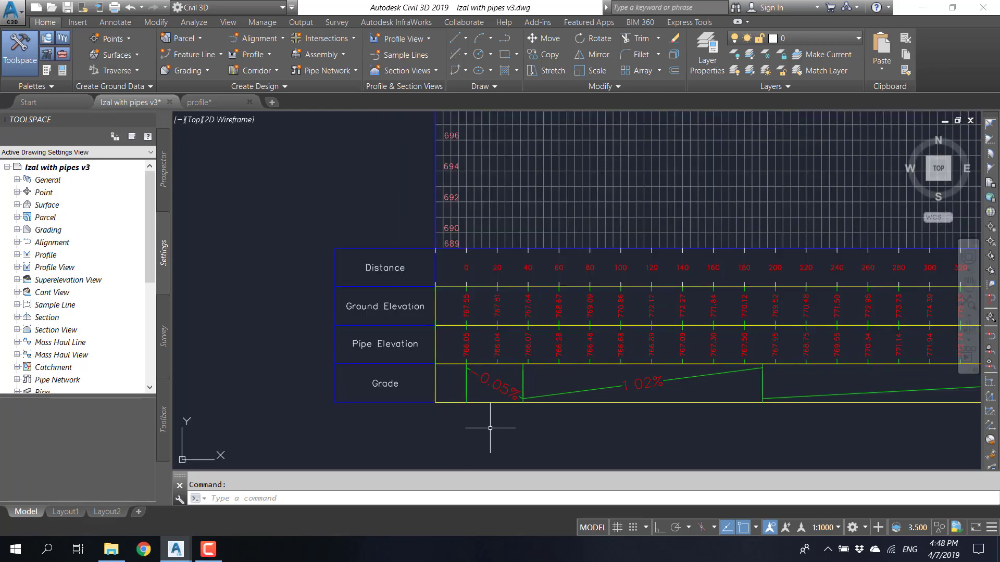
scroll(459, 264, "down", 8)
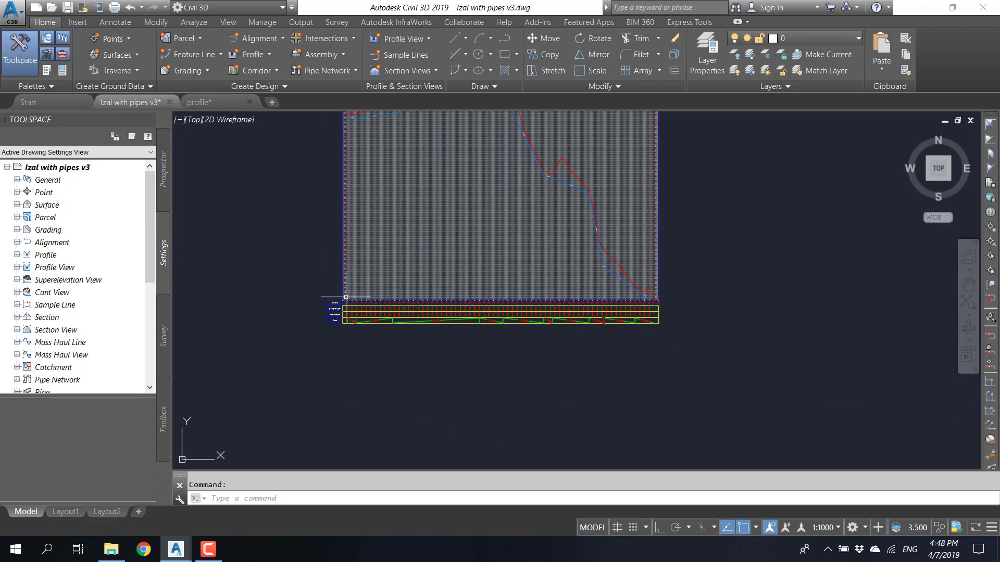
scroll(565, 169, "up", 8)
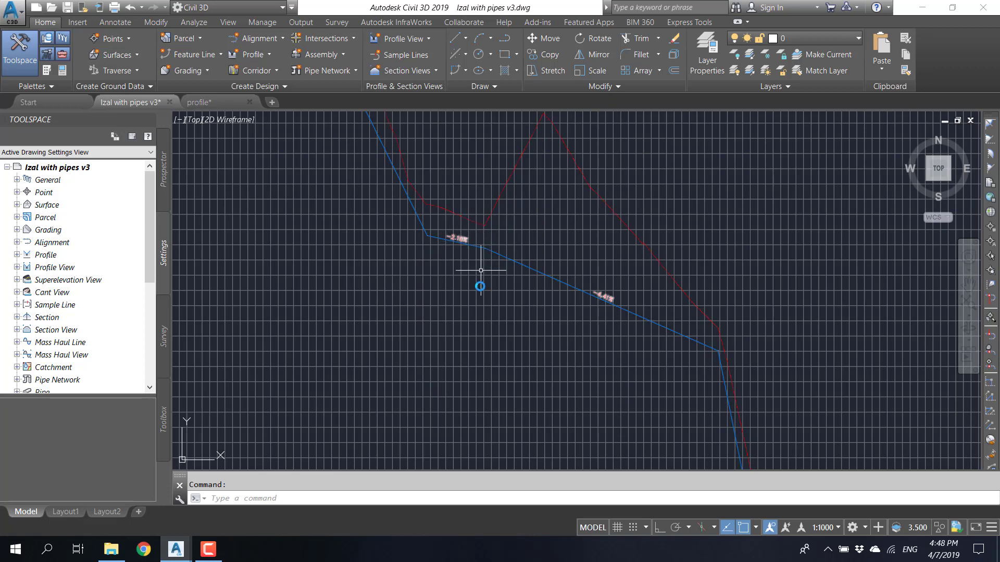
scroll(469, 266, "down", 8)
scroll(343, 268, "up", 5)
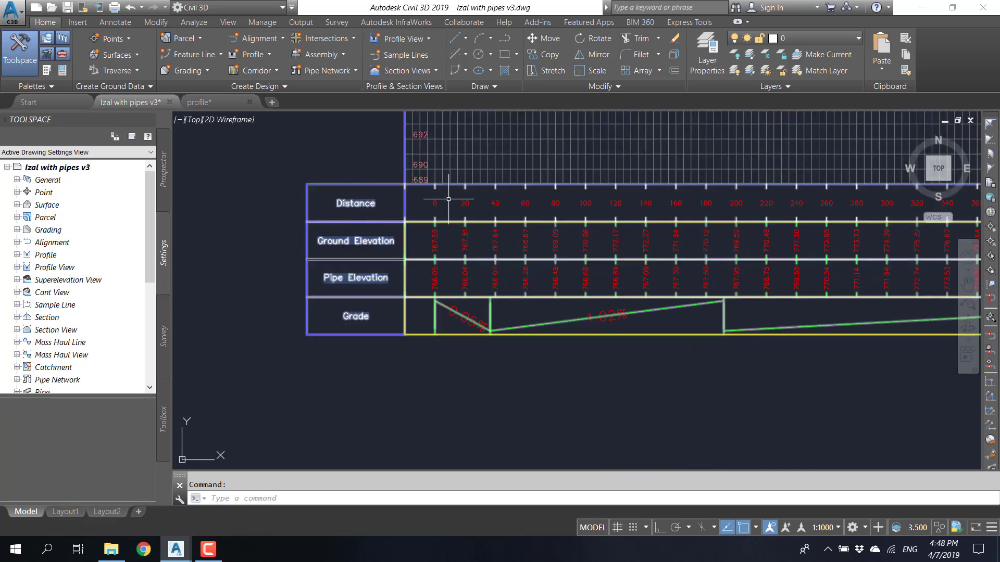
scroll(346, 308, "down", 2)
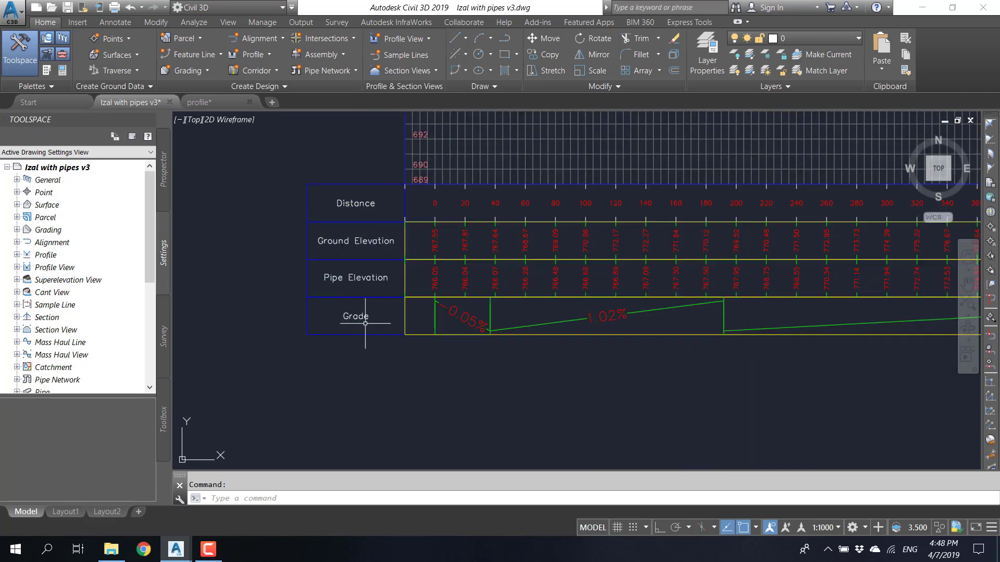
scroll(479, 329, "down", 2)
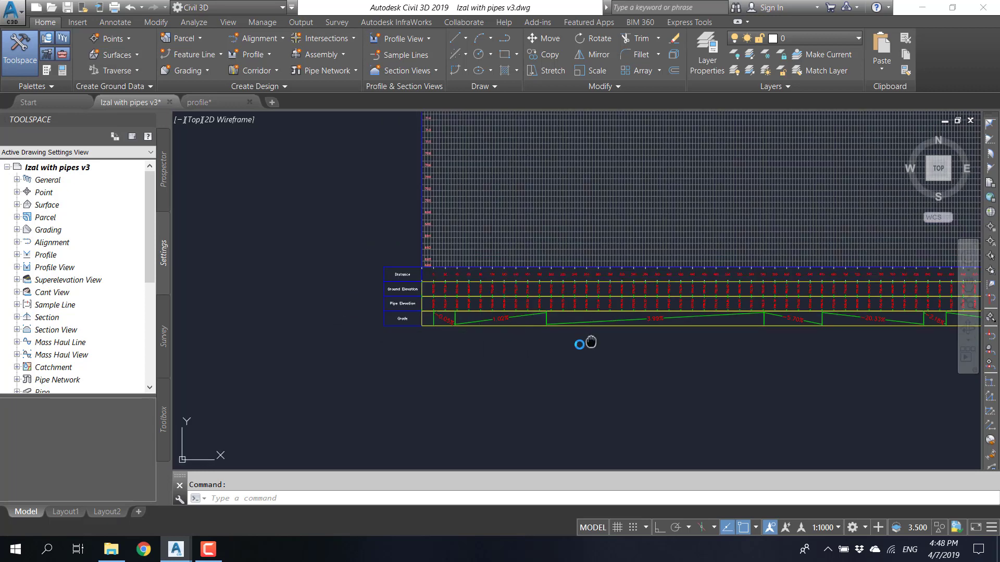
scroll(590, 342, "down", 5)
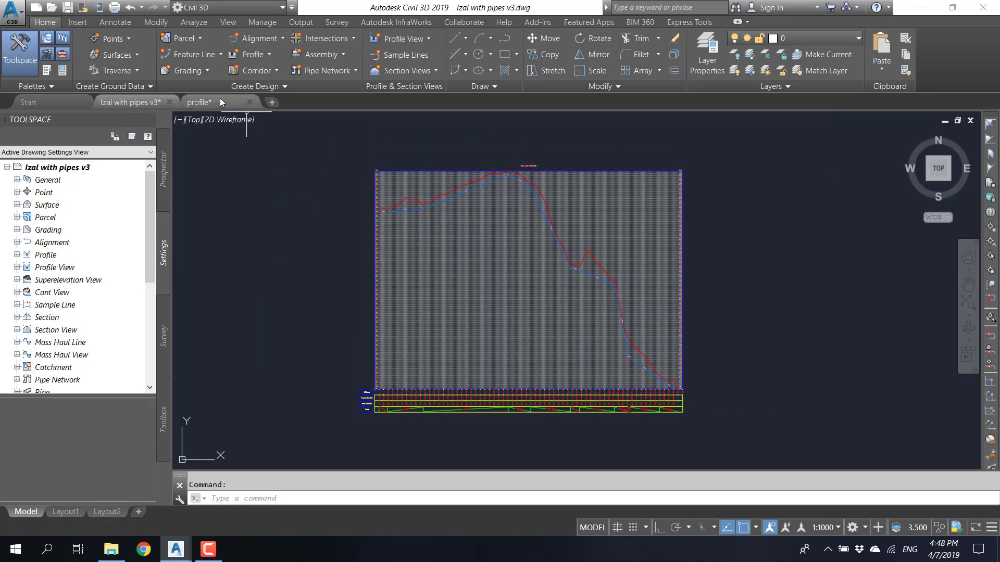
- In the profile drawing, create a layout profile named Pipe profile on the road alig profile view, keeping the Design Profile style and Complete Label Set
left_click(222, 103)
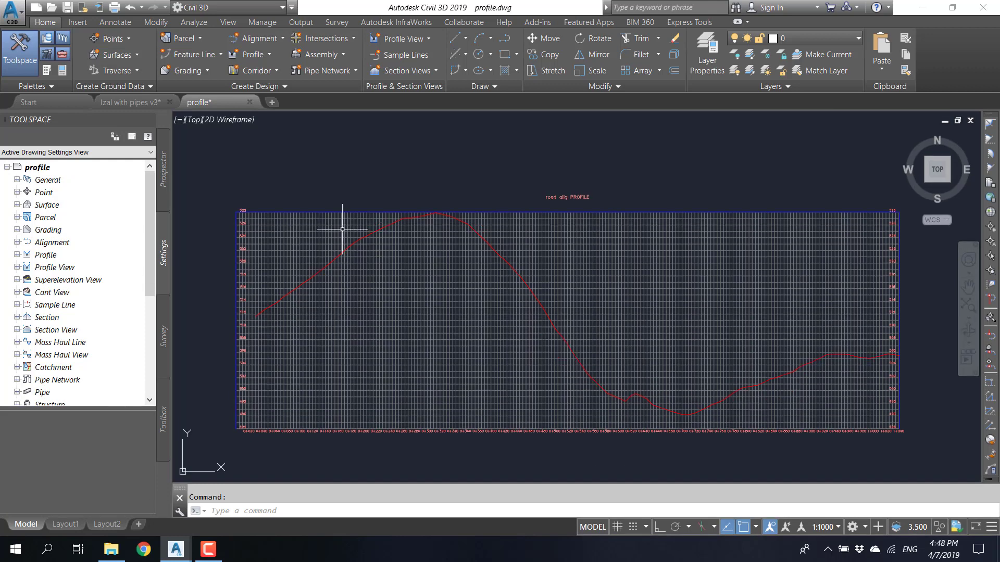
key("Escape")
left_click(293, 185)
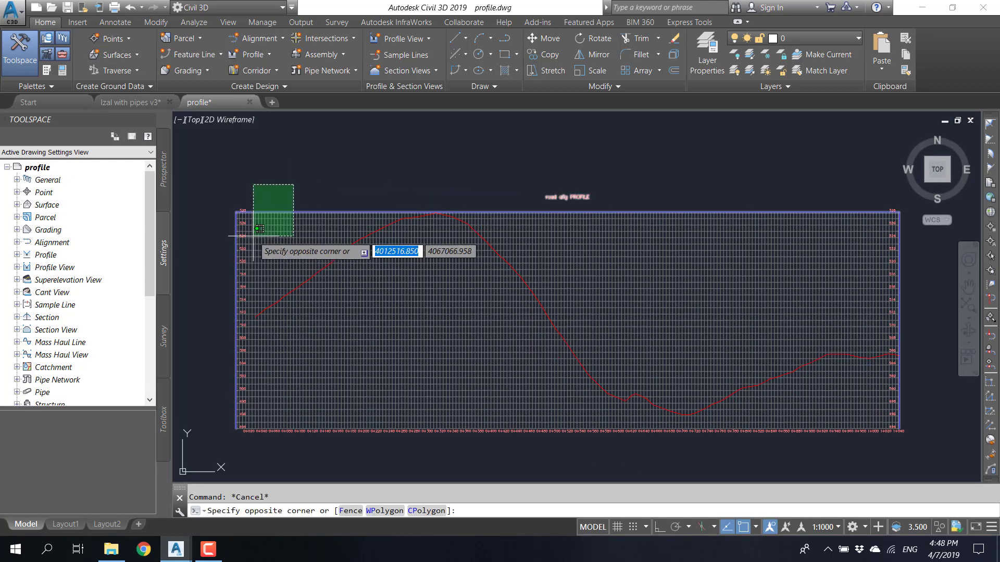
left_click(291, 225)
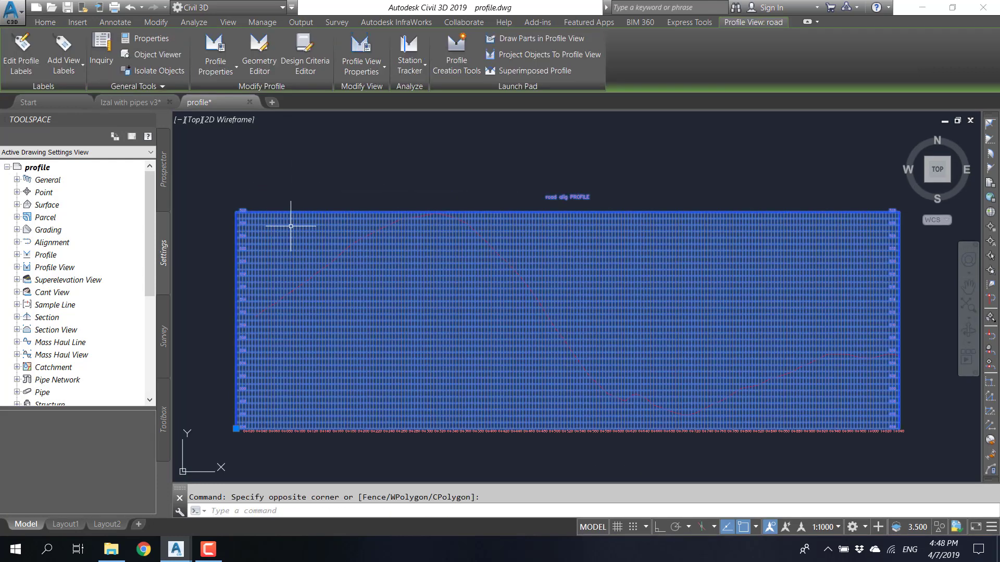
left_click(457, 64)
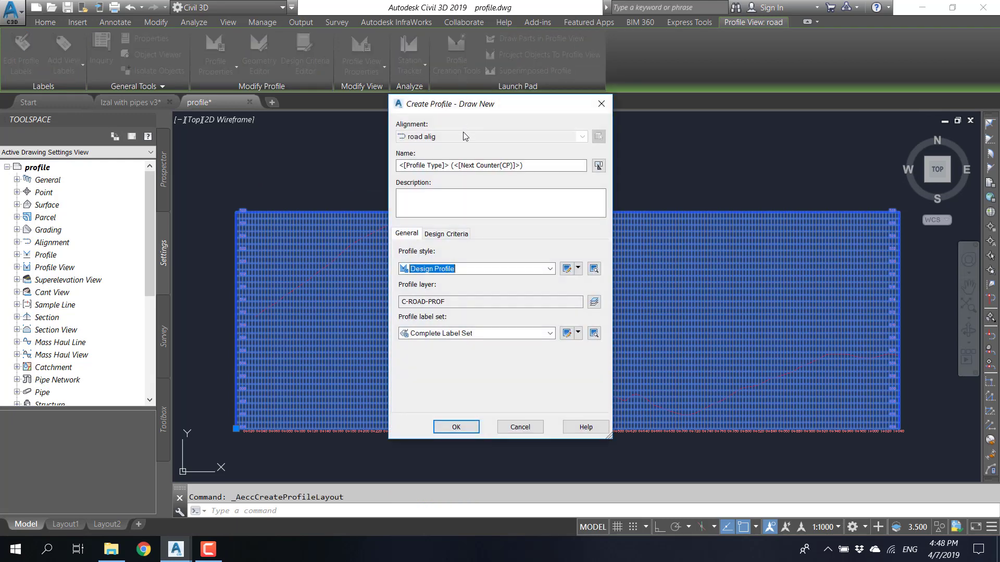
left_click_drag(537, 169, 393, 169)
type("Pipe profile")
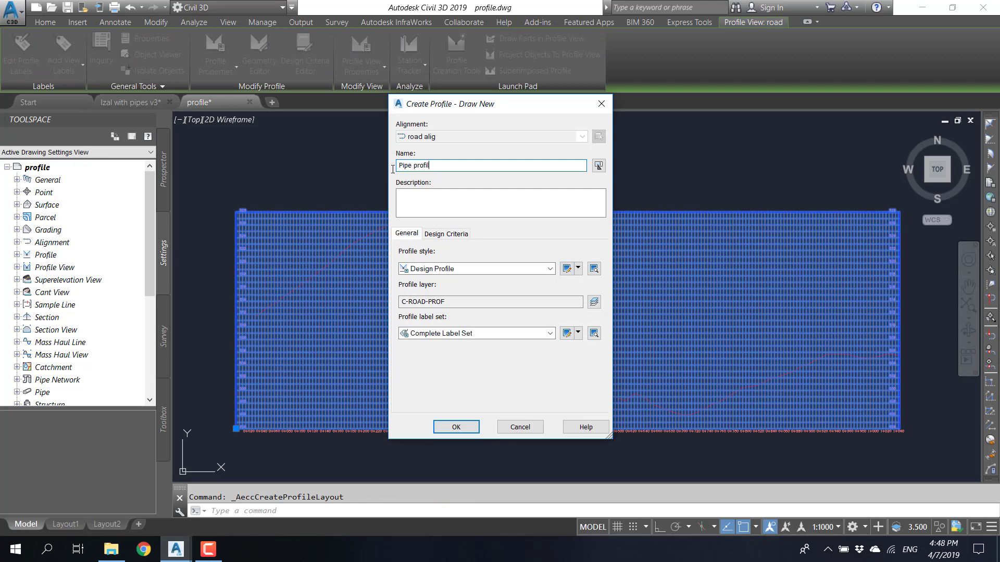
left_click(453, 428)
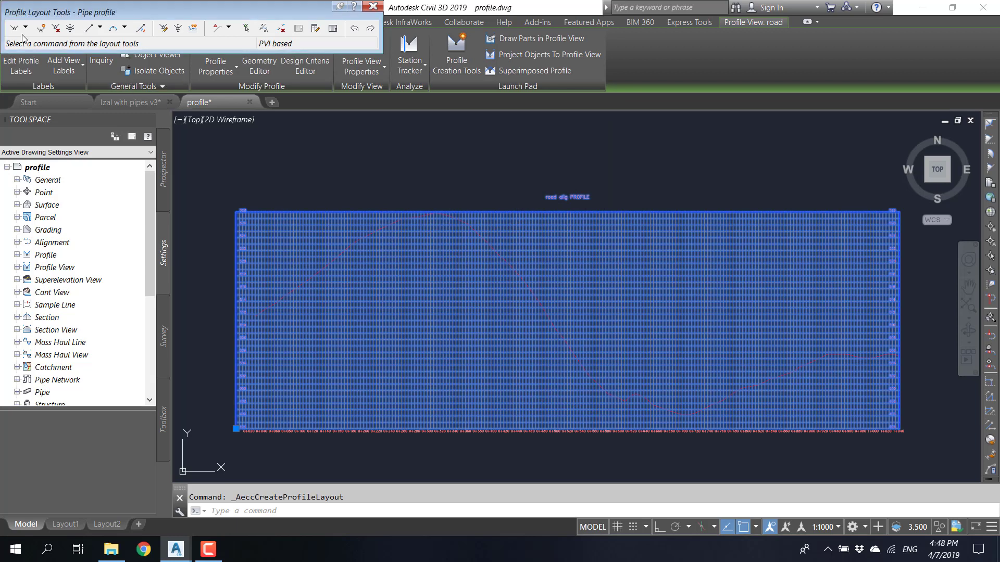
left_click(274, 167)
key("Escape")
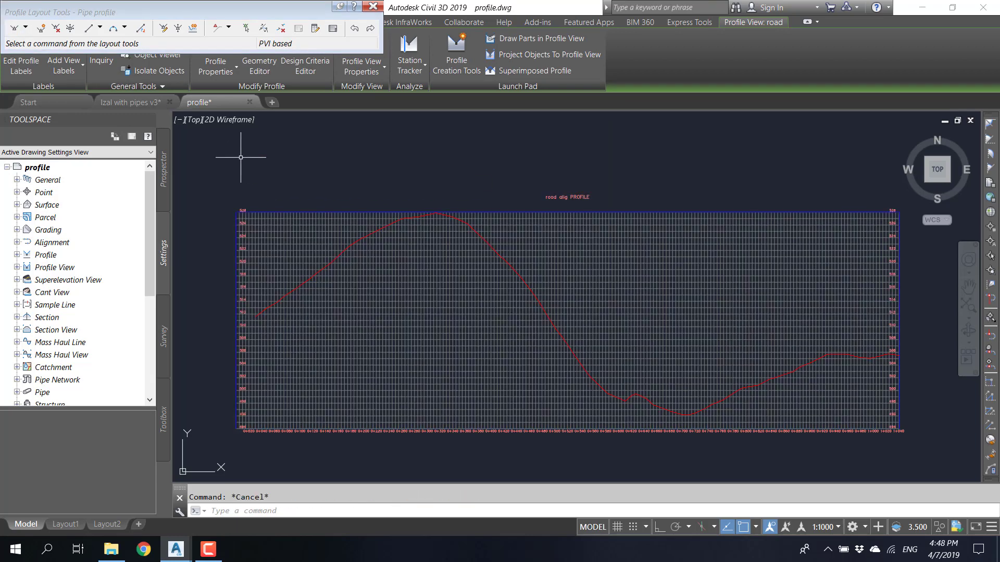
- Draw the pipe profile's first tangent from the start of the ground line to its bend near elevation 514
left_click(14, 28)
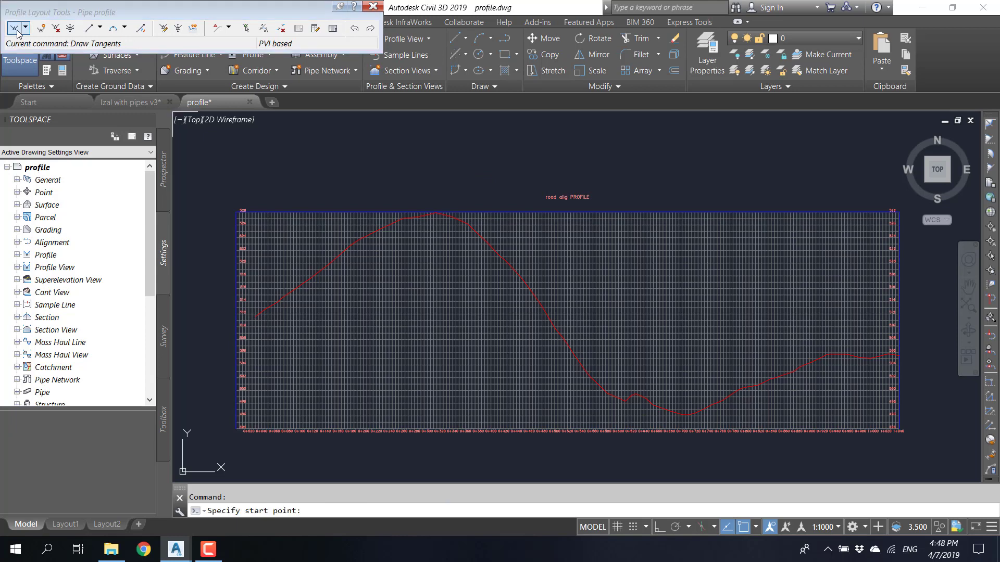
scroll(264, 322, "up", 5)
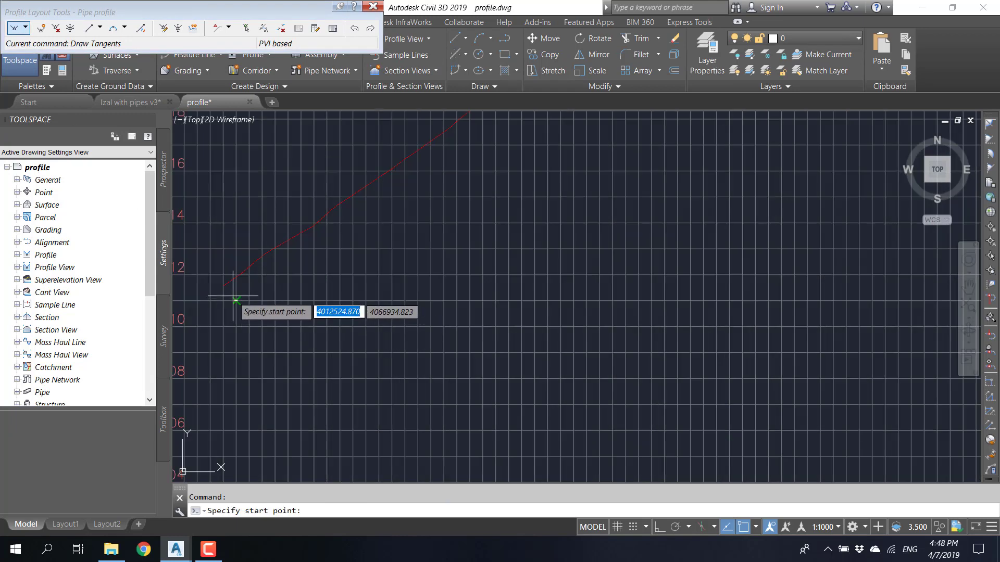
scroll(218, 286, "up", 3)
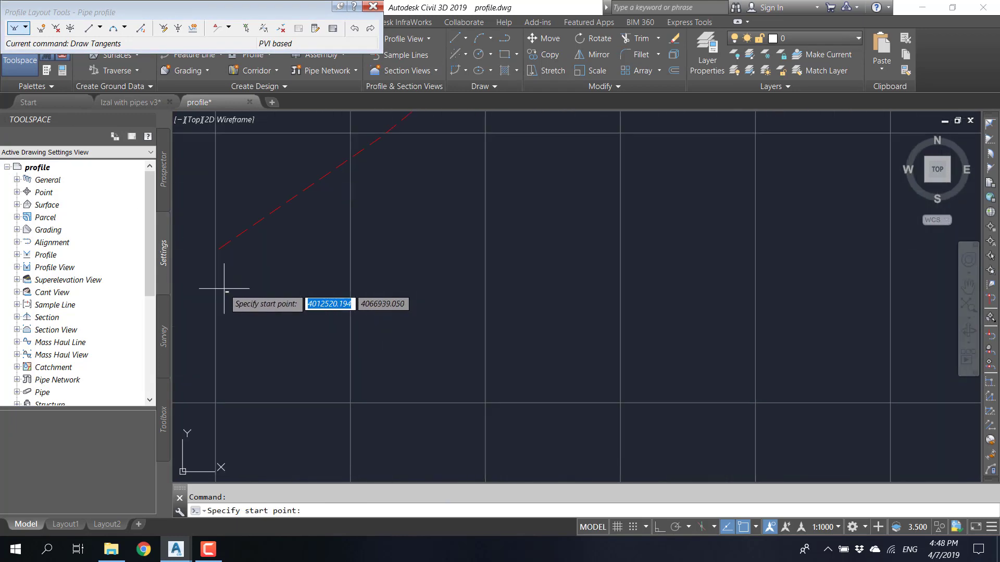
left_click(217, 251)
scroll(216, 255, "down", 5)
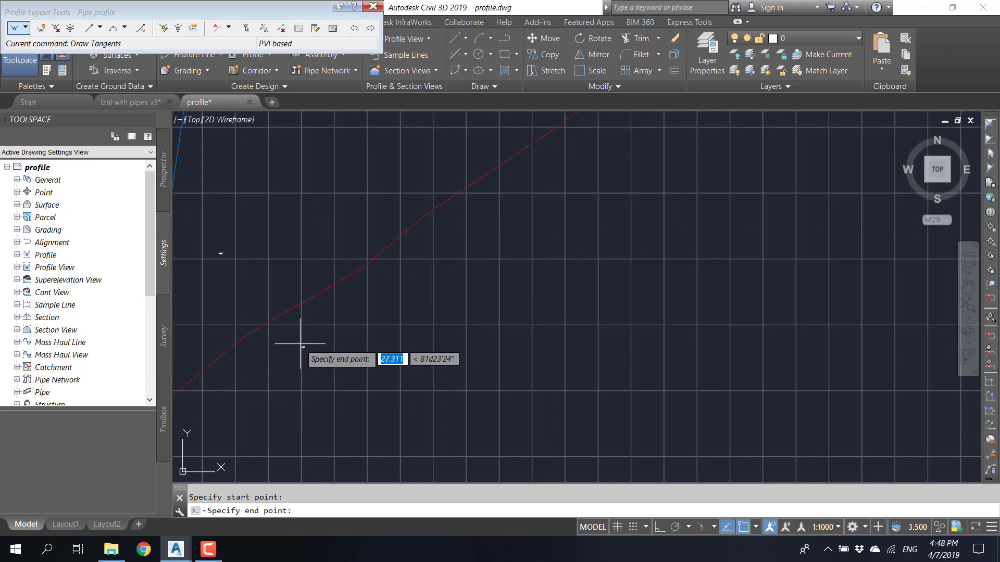
scroll(335, 330, "down", 4)
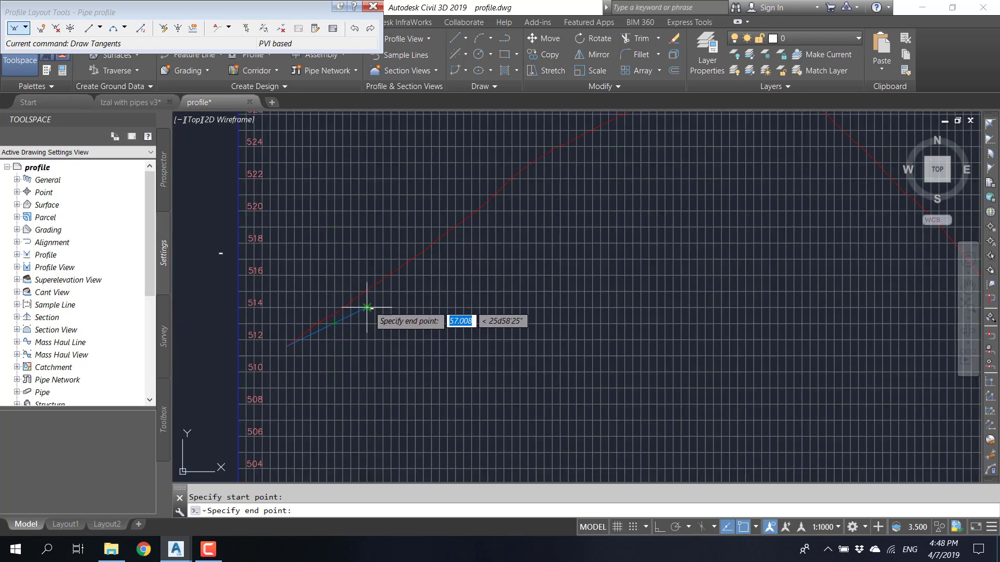
scroll(341, 310, "up", 6)
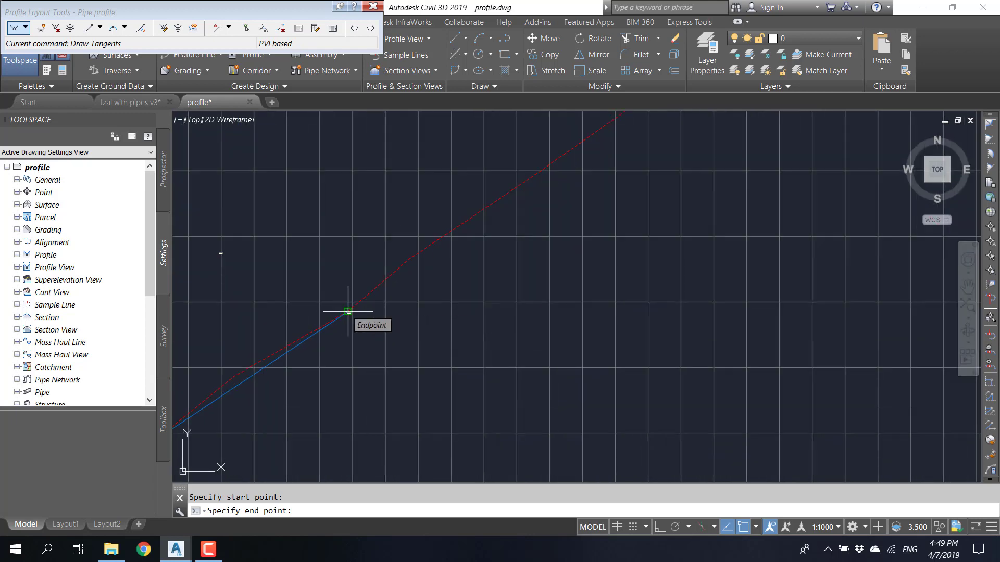
scroll(545, 267, "down", 4)
middle_click_drag(546, 261, 469, 280)
scroll(458, 288, "up", 4)
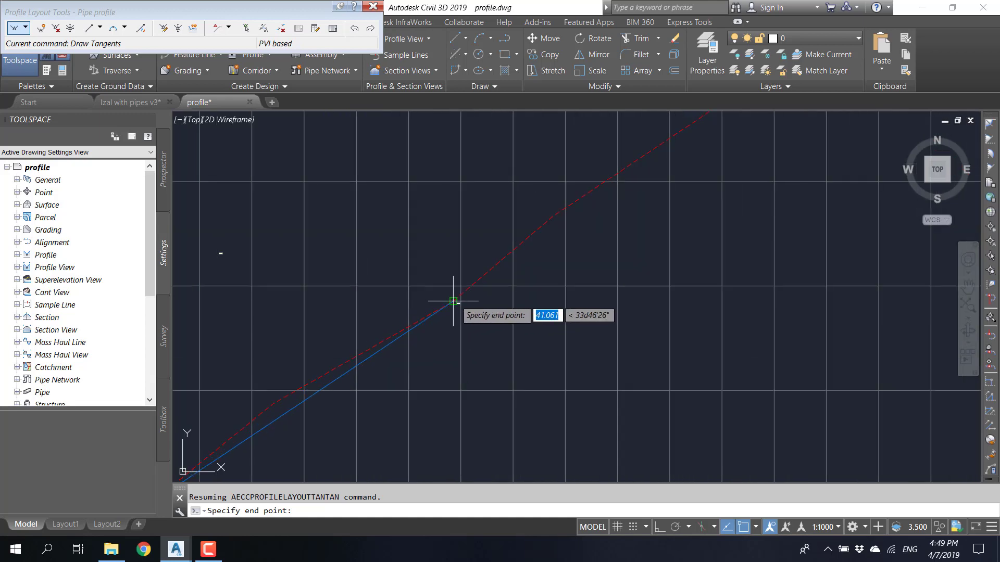
- Continue the pipe profile with a tangent climbing to just before the crest and another crossing beneath the crest to the ground line
scroll(459, 299, "down", 3)
scroll(670, 174, "down", 3)
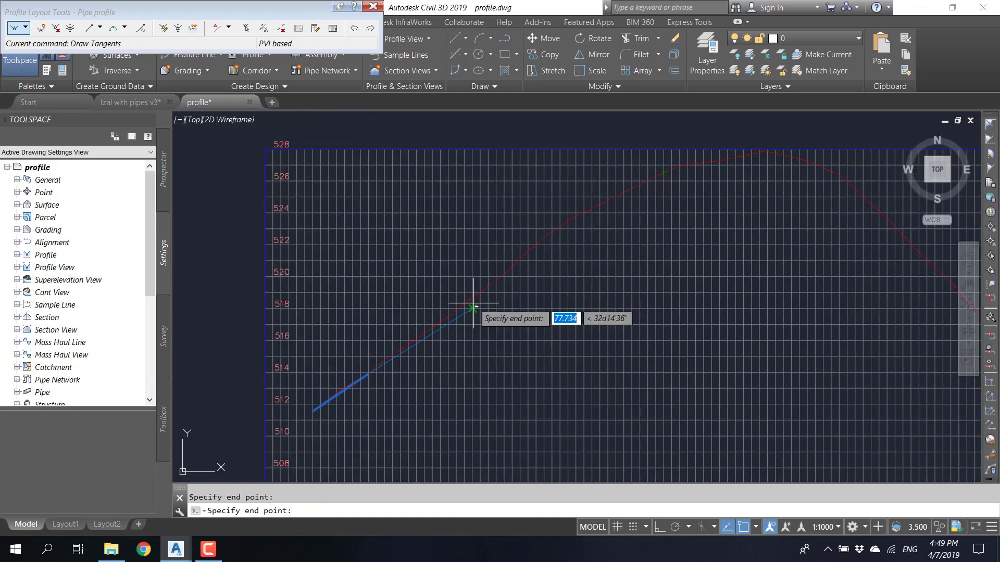
scroll(686, 166, "up", 5)
left_click(685, 167)
scroll(658, 205, "down", 6)
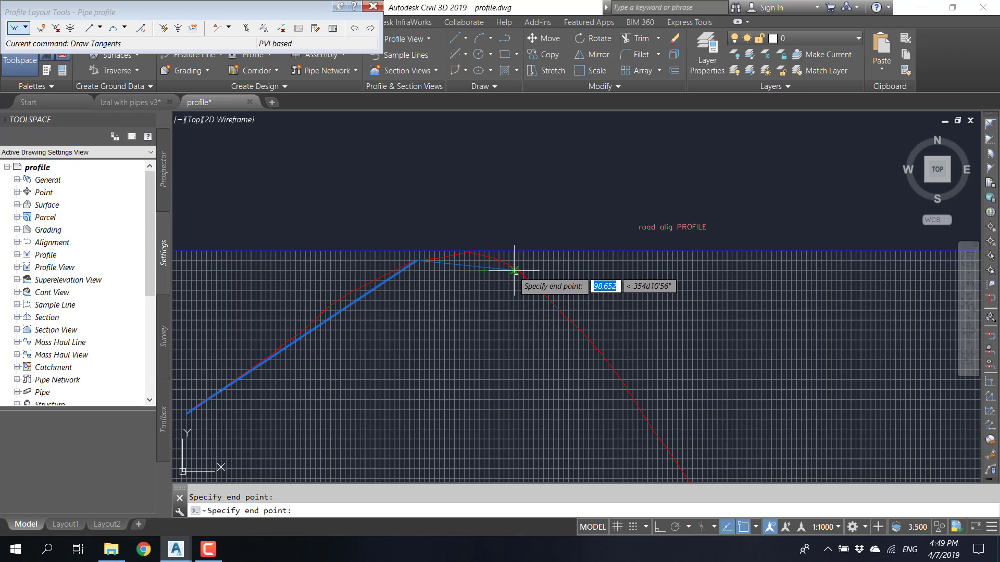
scroll(515, 268, "up", 5)
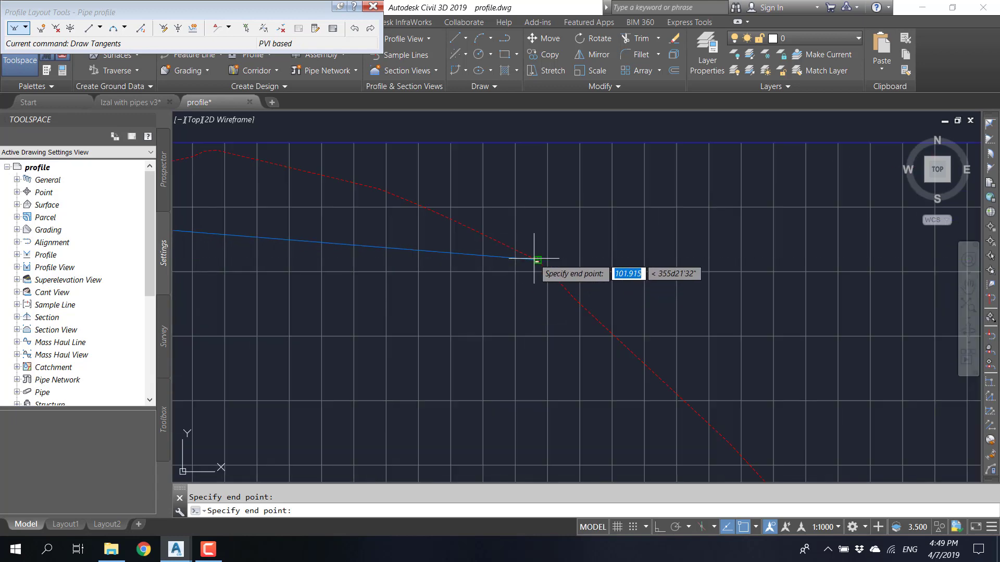
- Add three tangents following the ground line down the long slope to the dip just before the small hump
scroll(537, 262, "down", 6)
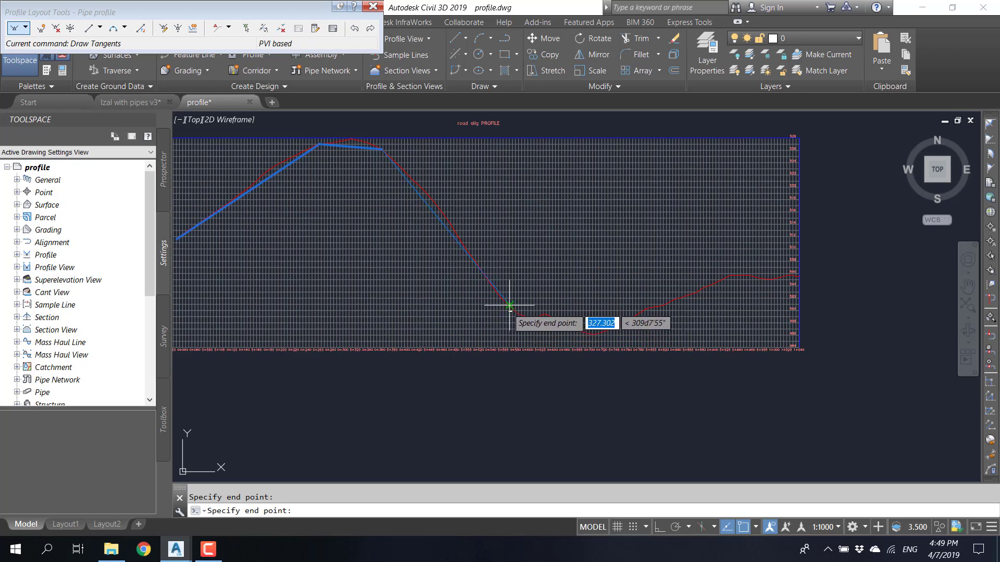
scroll(509, 305, "up", 5)
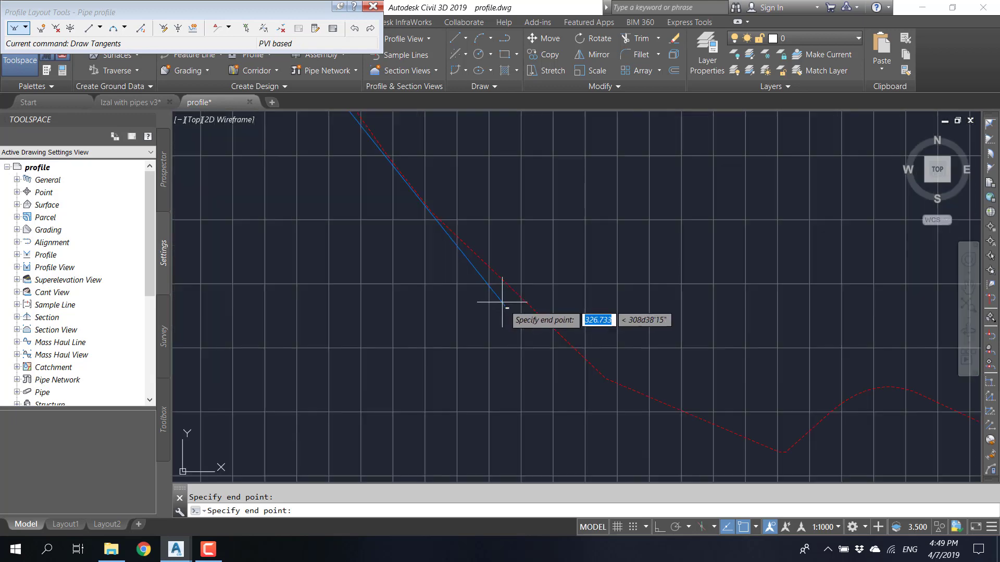
left_click(431, 212)
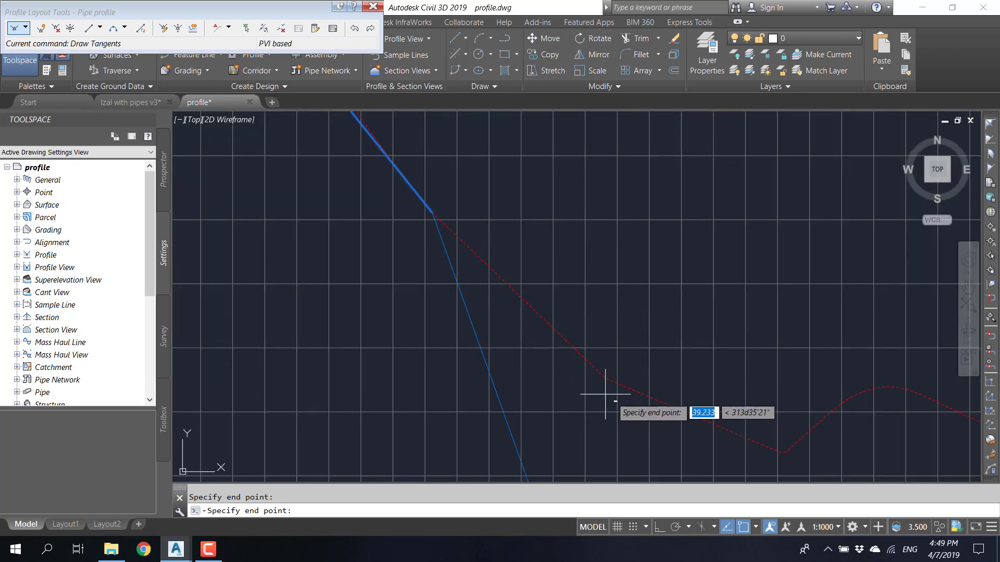
scroll(611, 403, "up", 2)
middle_click_drag(595, 384, 474, 296)
scroll(474, 296, "down", 2)
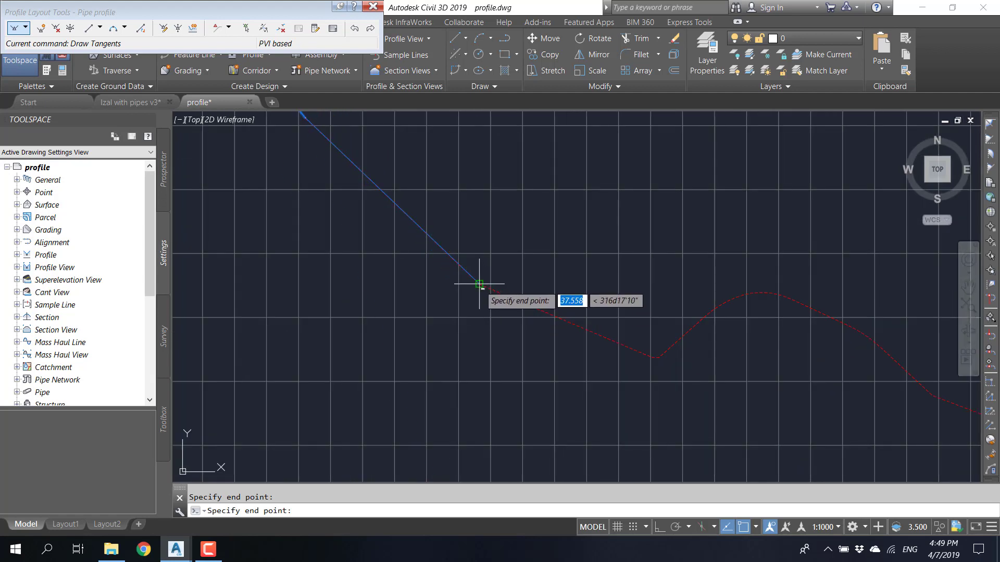
left_click(479, 284)
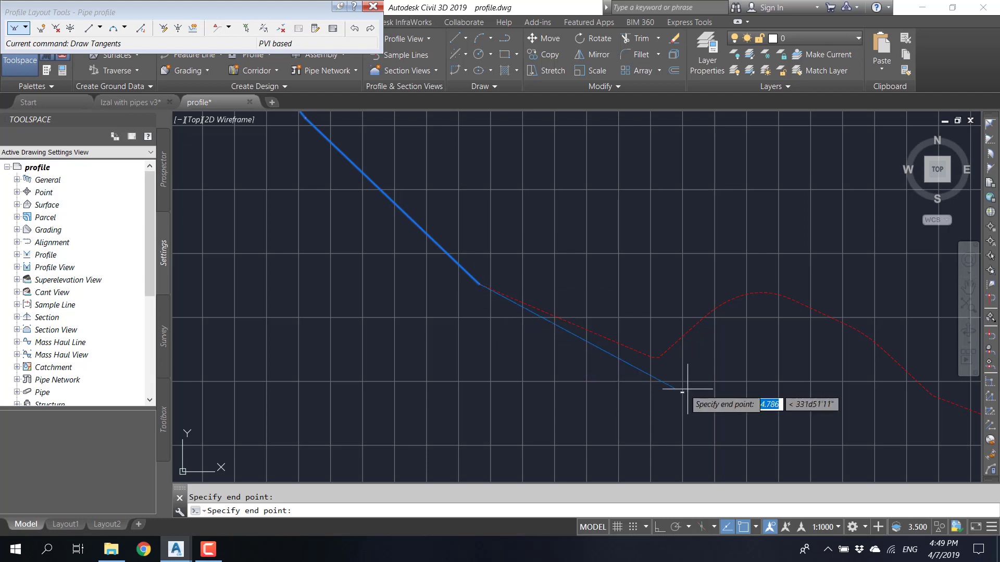
left_click(656, 358)
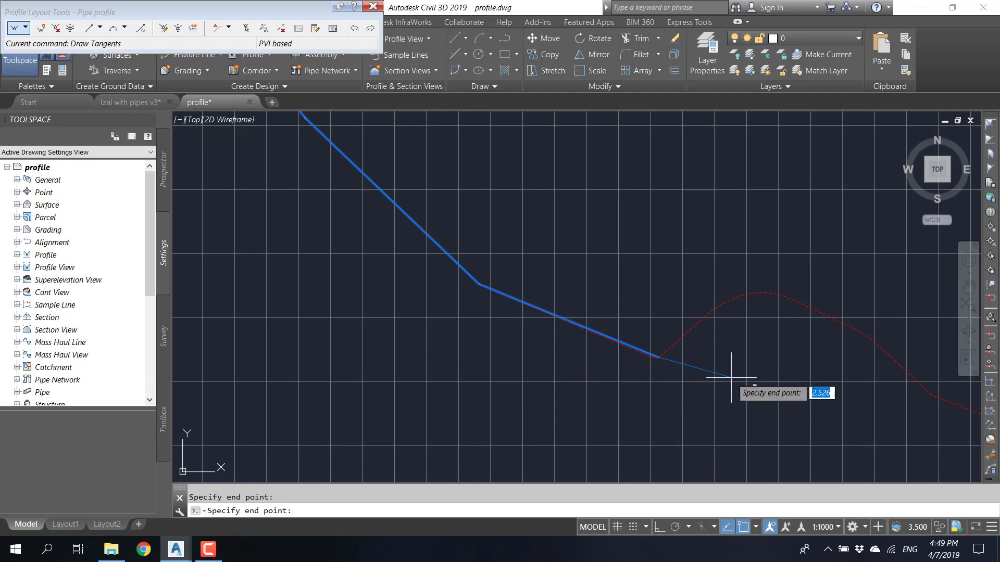
- Extend the pipe profile beneath the small hump with a long tangent, plus a short one to the ground line's low point
middle_click_drag(826, 401, 283, 256)
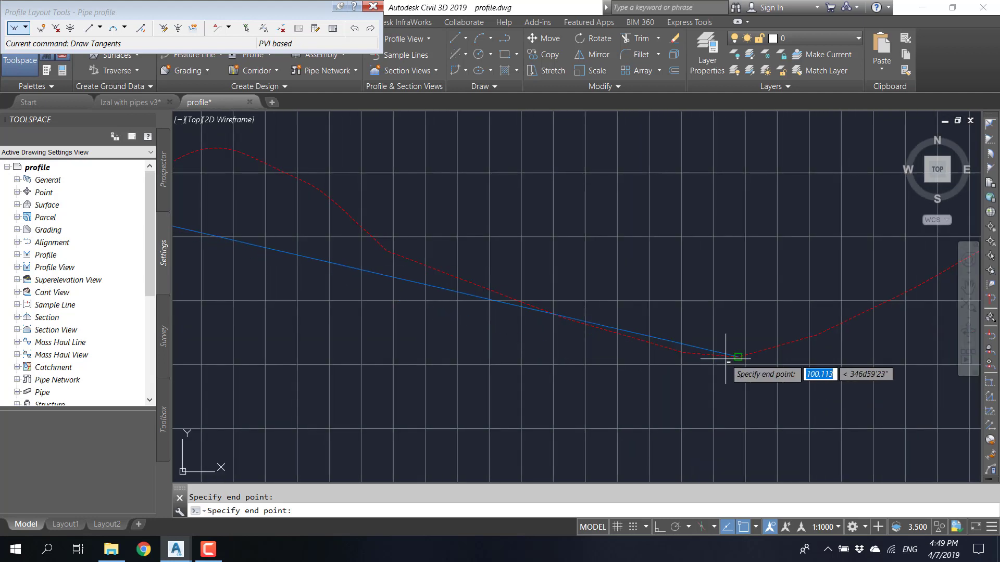
left_click(685, 353)
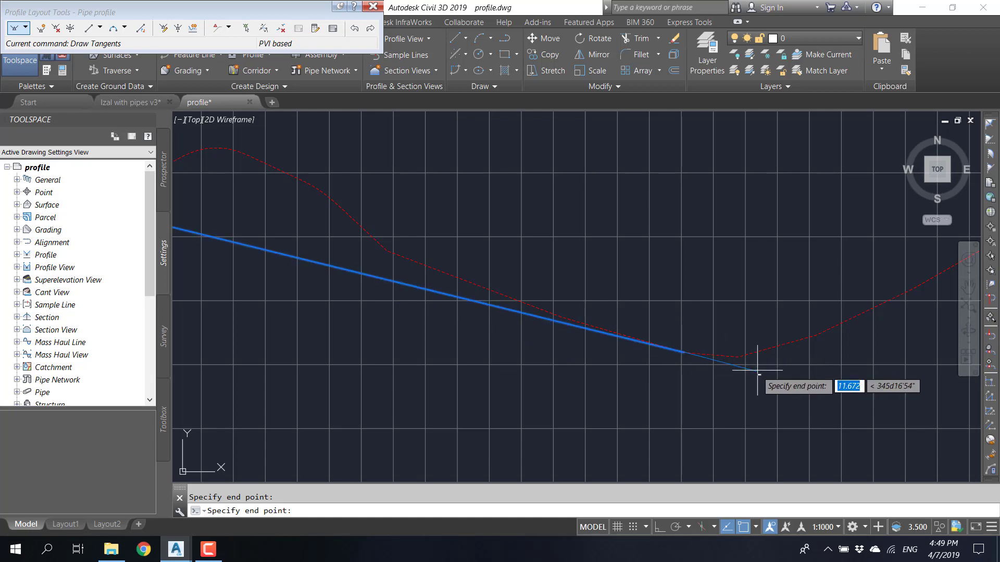
left_click(738, 357)
- Draw the last rising tangent from the low point to the ground line's end at the profile view edge near station 1+040
middle_click_drag(751, 358, 399, 323)
scroll(411, 328, "down", 7)
middle_click_drag(650, 244, 292, 316)
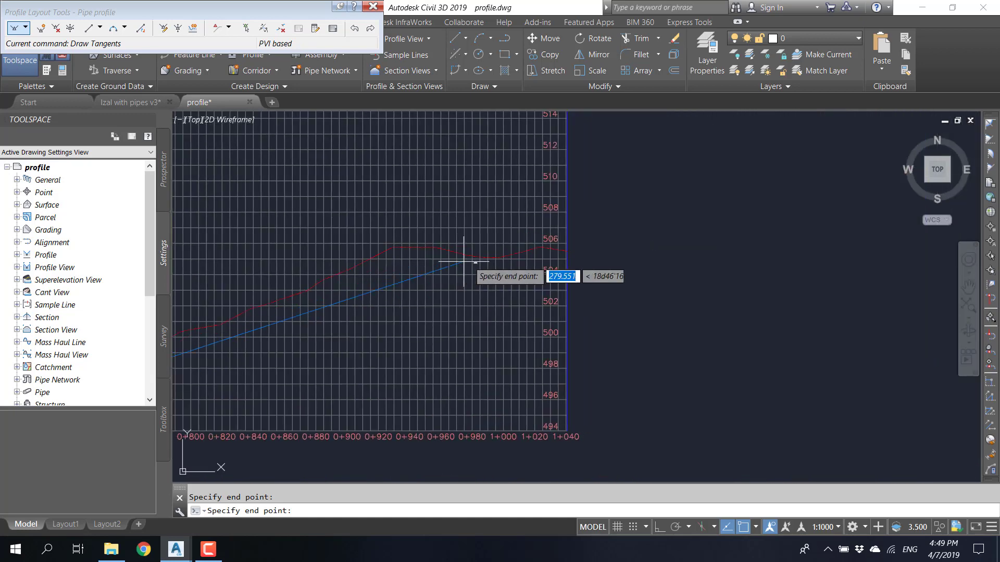
scroll(535, 248, "up", 8)
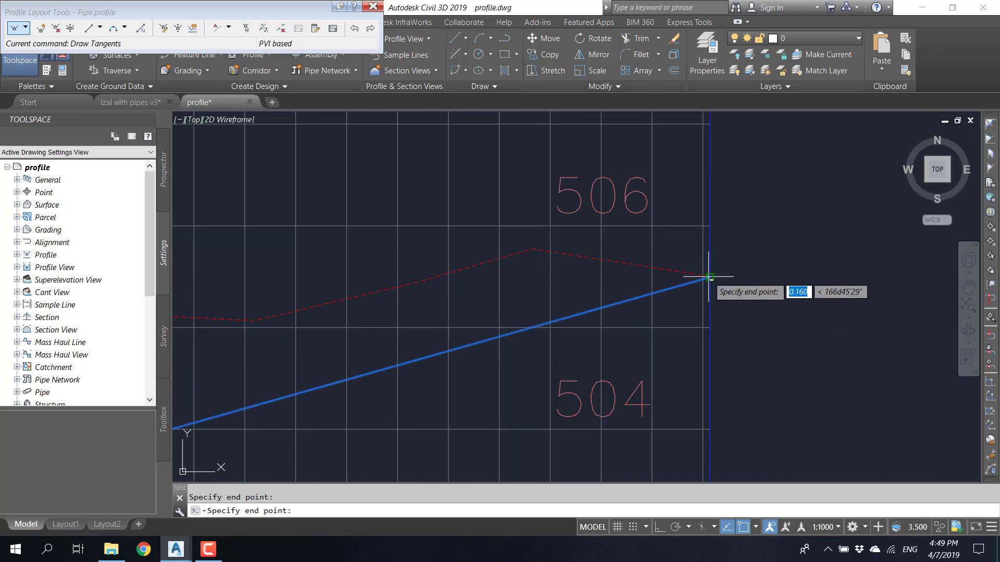
- End the Draw Tangents command at the last point of the pipe profile and check its labels
scroll(629, 285, "down", 10)
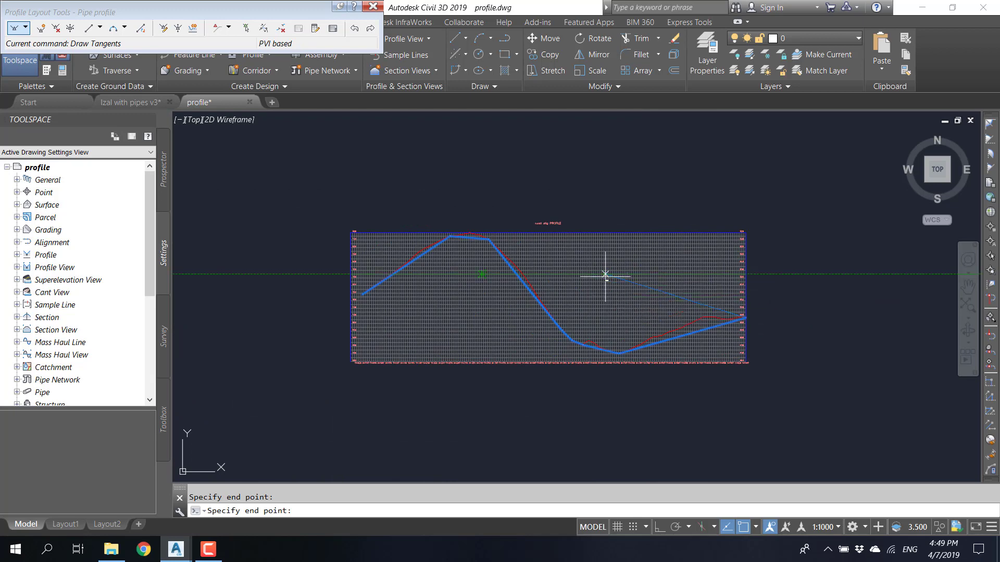
key("Escape")
scroll(634, 302, "up", 10)
scroll(634, 302, "down", 10)
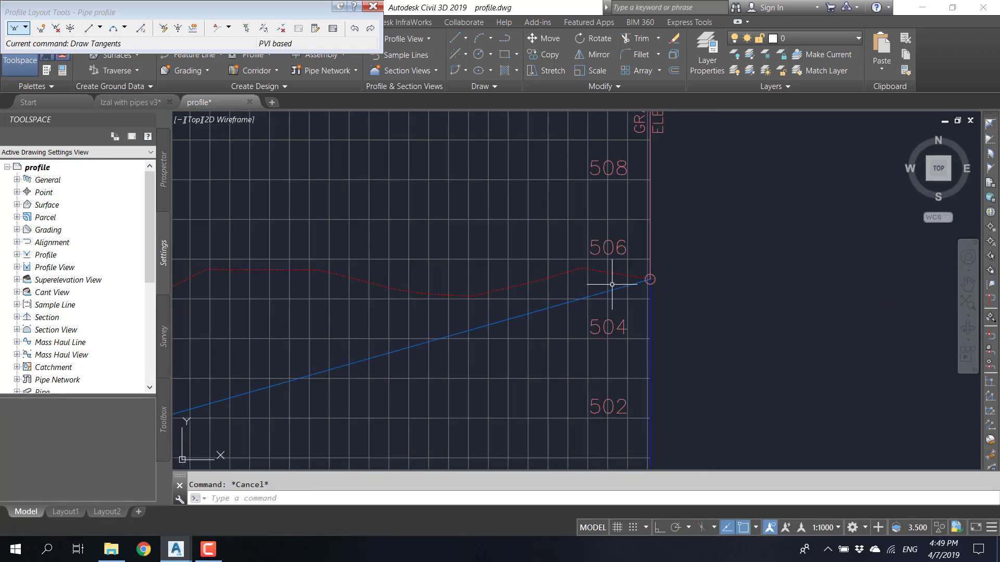
scroll(487, 281, "up", 6)
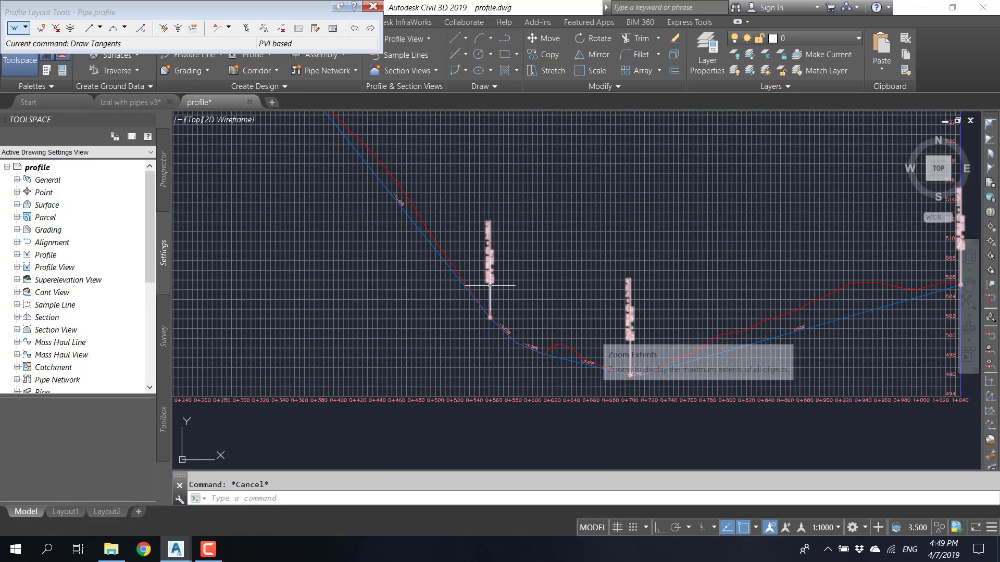
scroll(487, 329, "down", 4)
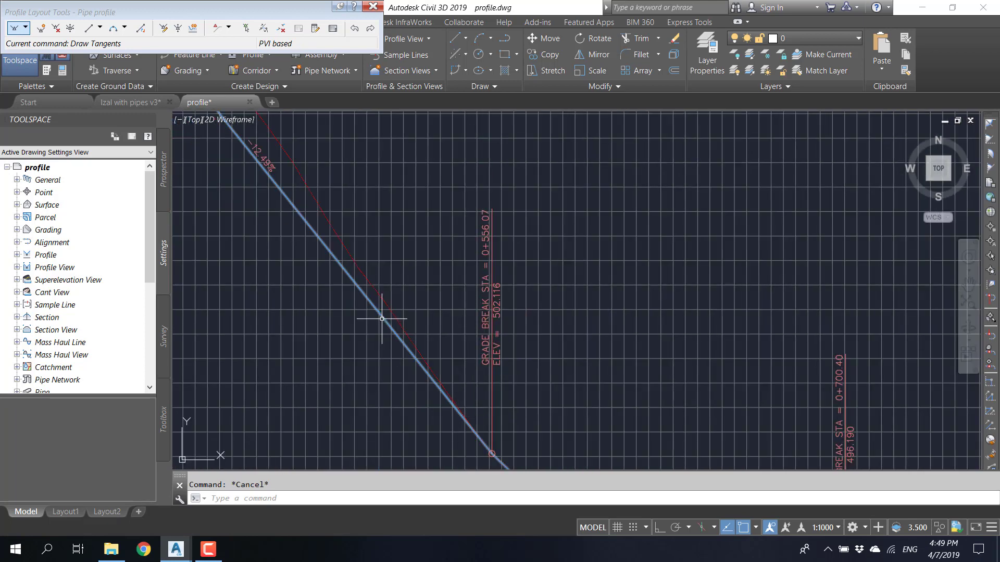
- Delete the grade break, crest curve and sag curve entries from the pipe profile's labels, keeping only the lines entry
left_click(356, 285)
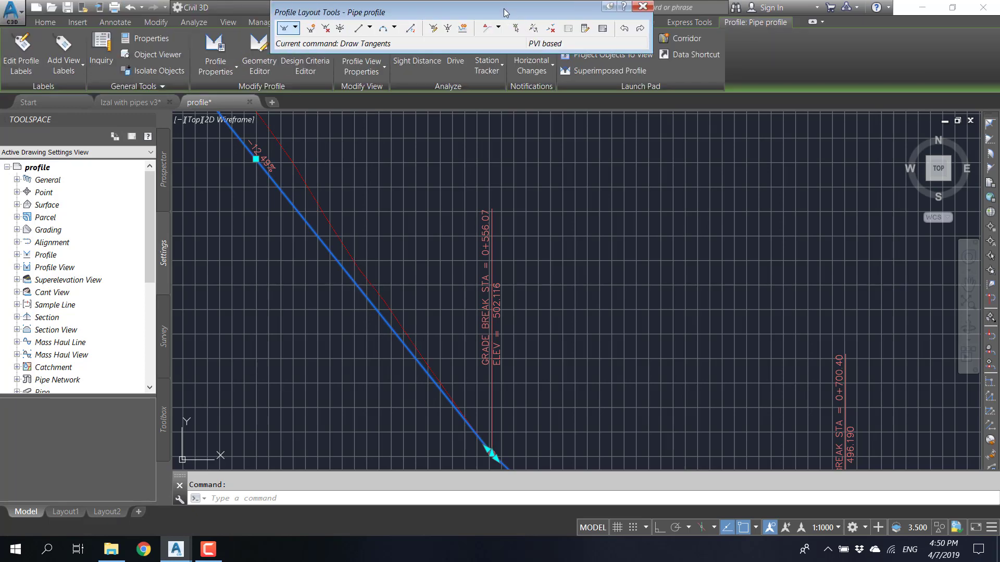
left_click(21, 52)
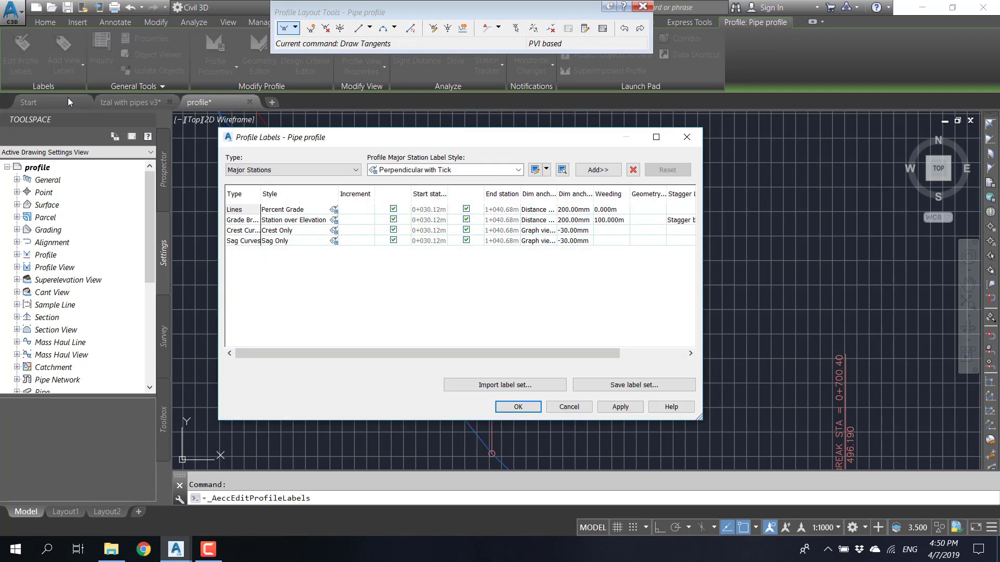
left_click(247, 221)
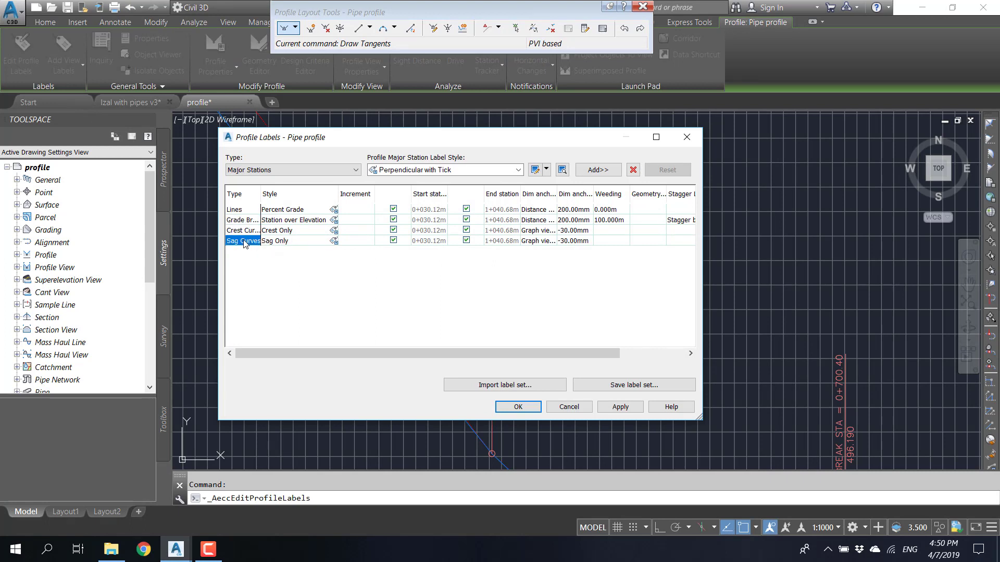
left_click(632, 169)
left_click(633, 170)
left_click(632, 170)
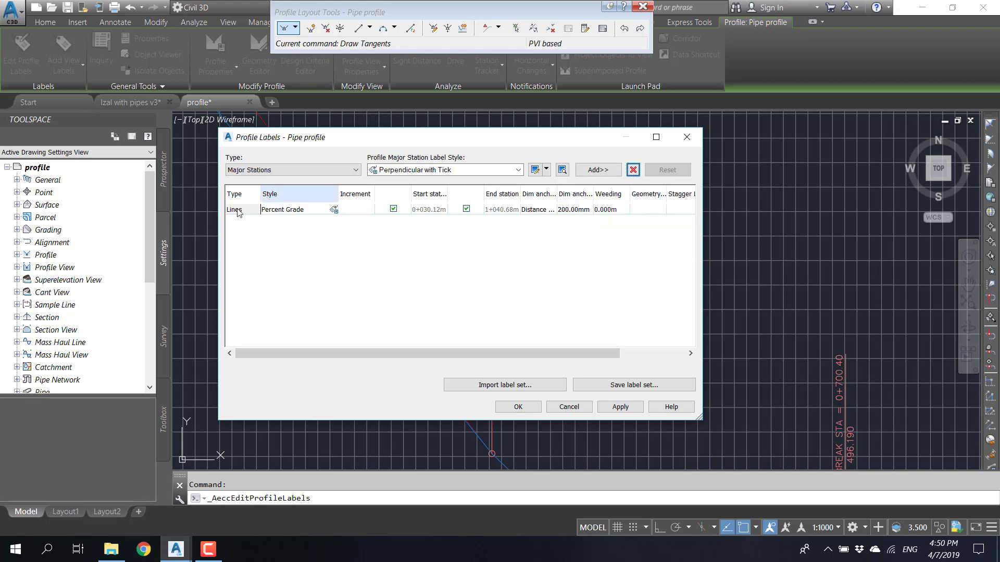
left_click(518, 407)
scroll(348, 357, "down", 5)
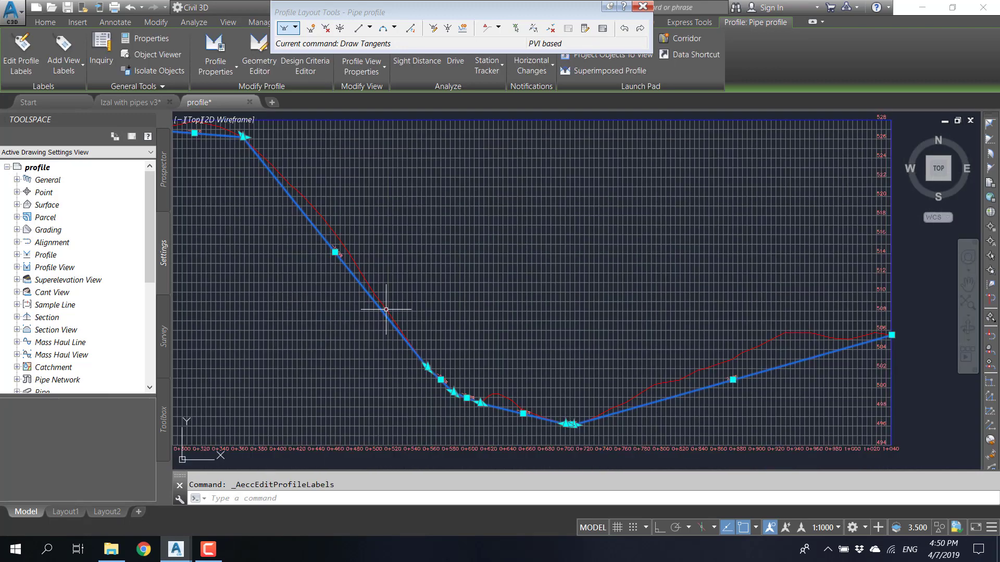
key("Escape")
middle_click_drag(321, 255, 539, 375)
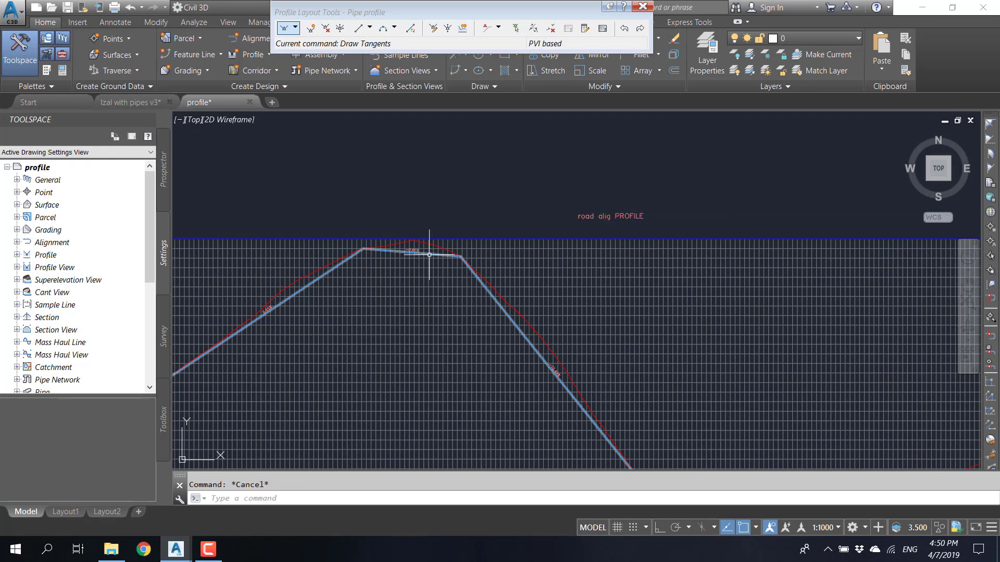
left_click(429, 255)
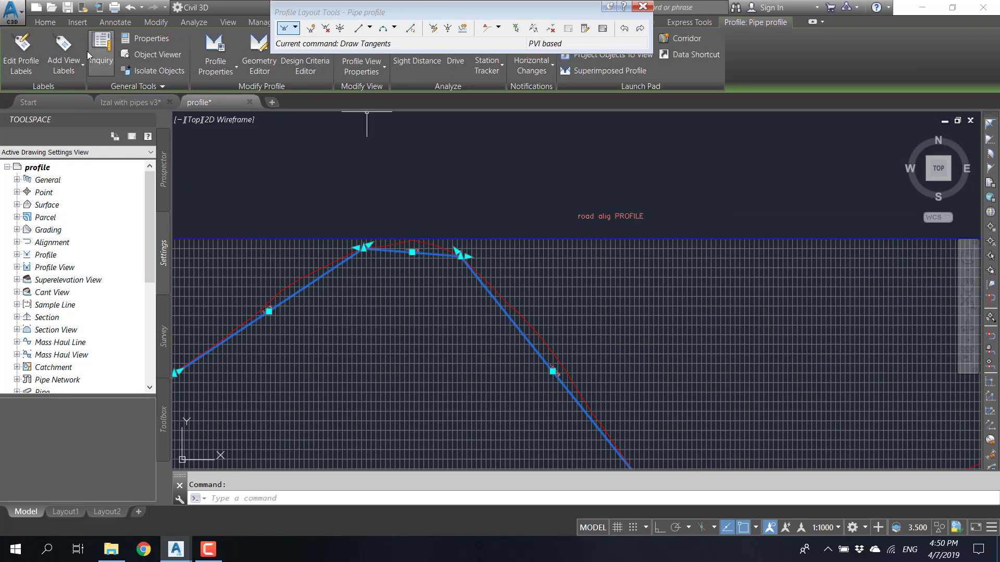
left_click(21, 59)
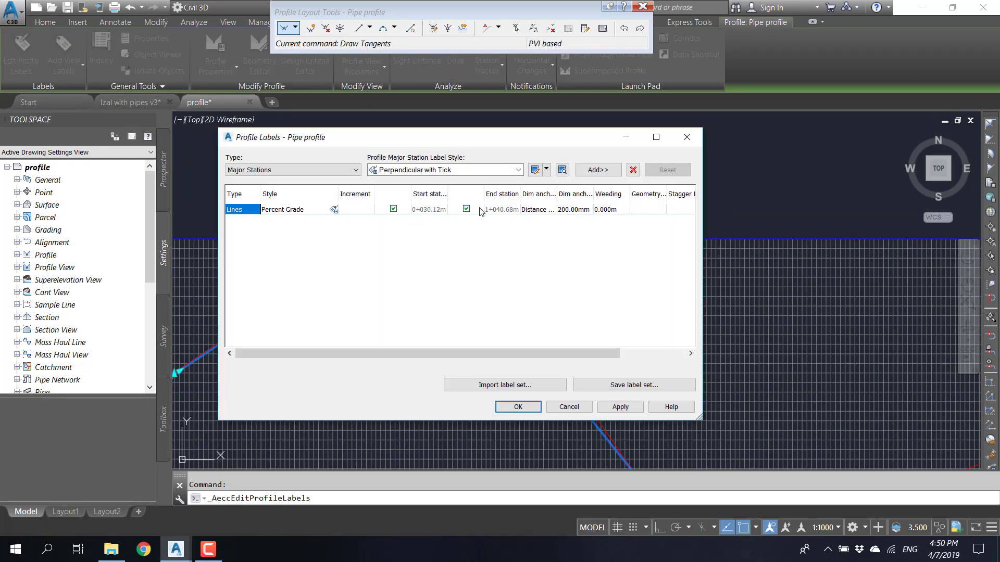
left_click(633, 170)
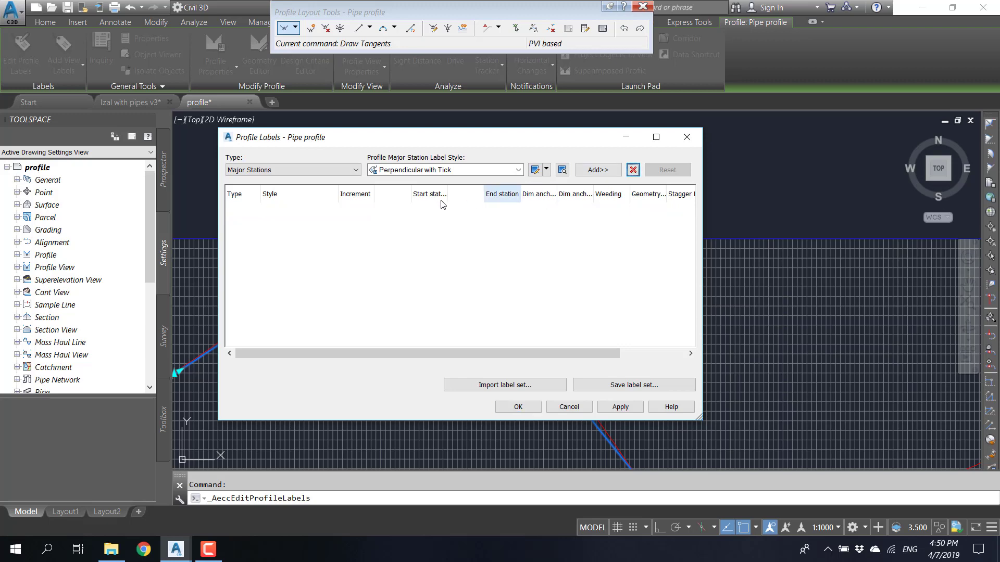
left_click(340, 170)
left_click(241, 156)
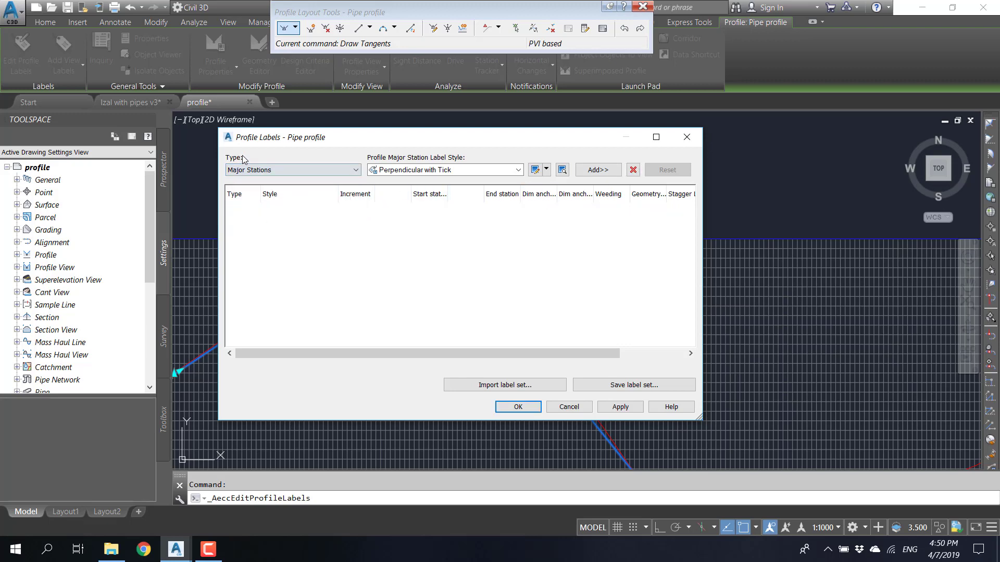
key("Escape")
key("Escape")
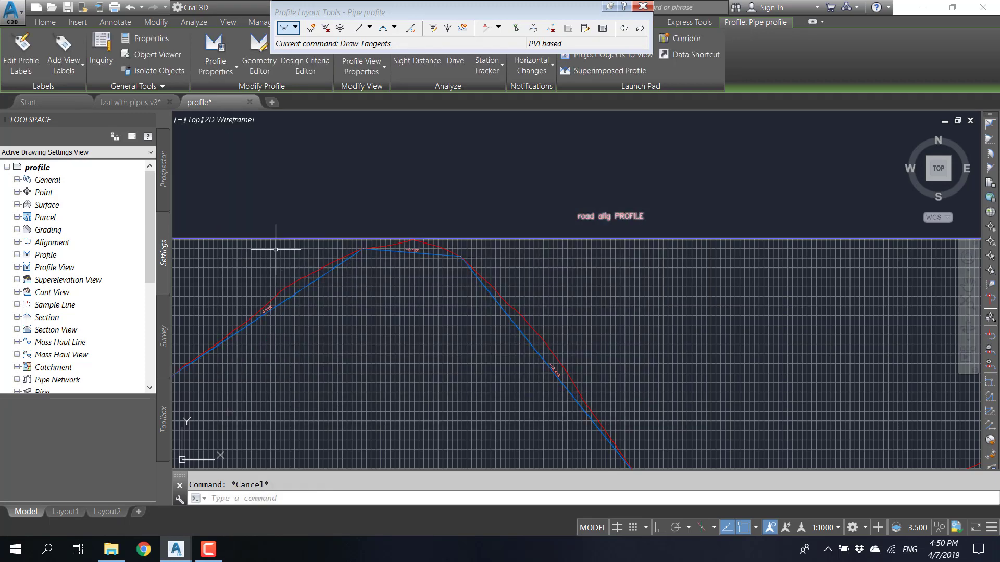
- Replace the pipe profile's existing line label entry with a newly added Lines label in the Percent Grade style
left_click(318, 279)
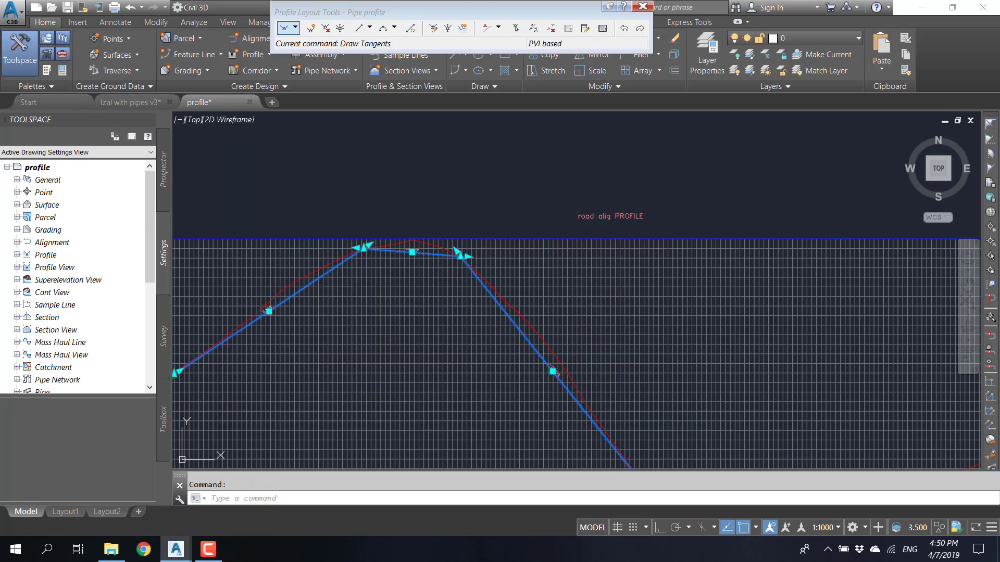
left_click(21, 55)
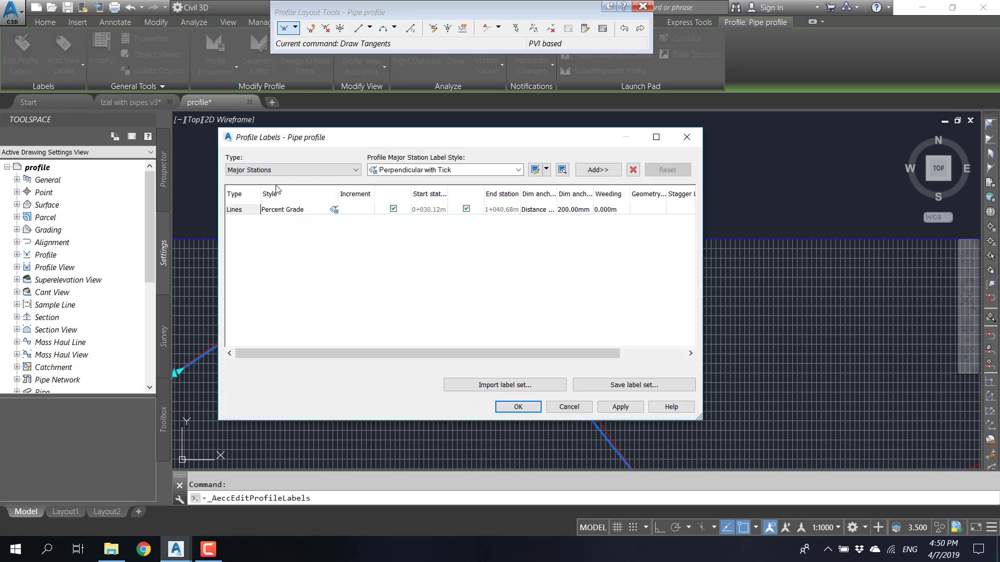
left_click(634, 171)
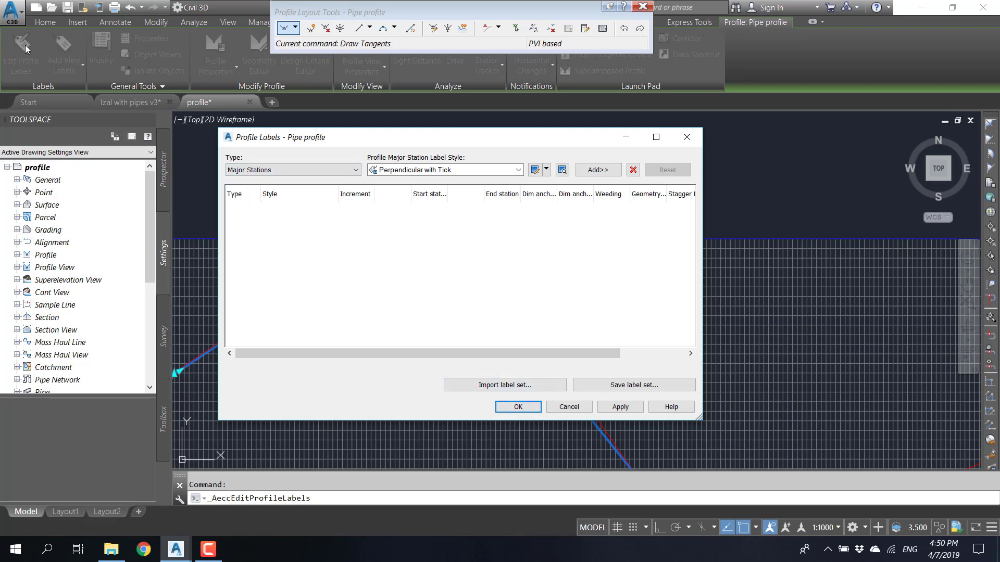
left_click(297, 168)
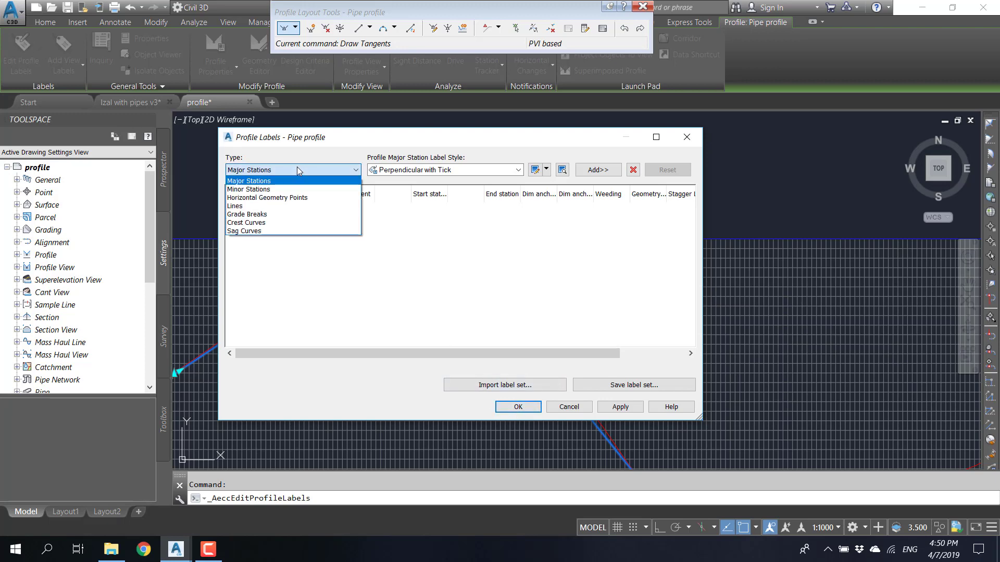
left_click(259, 208)
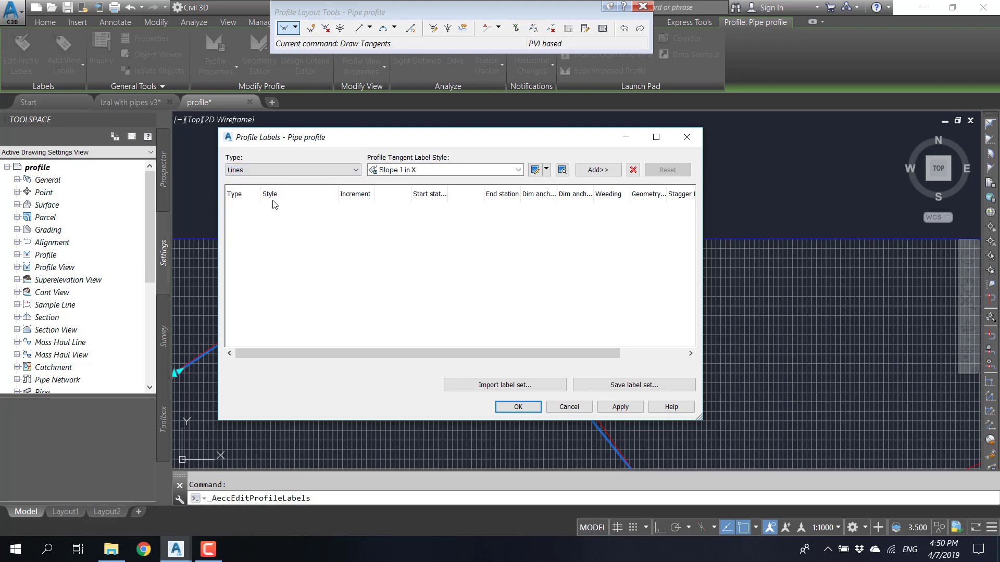
left_click(454, 172)
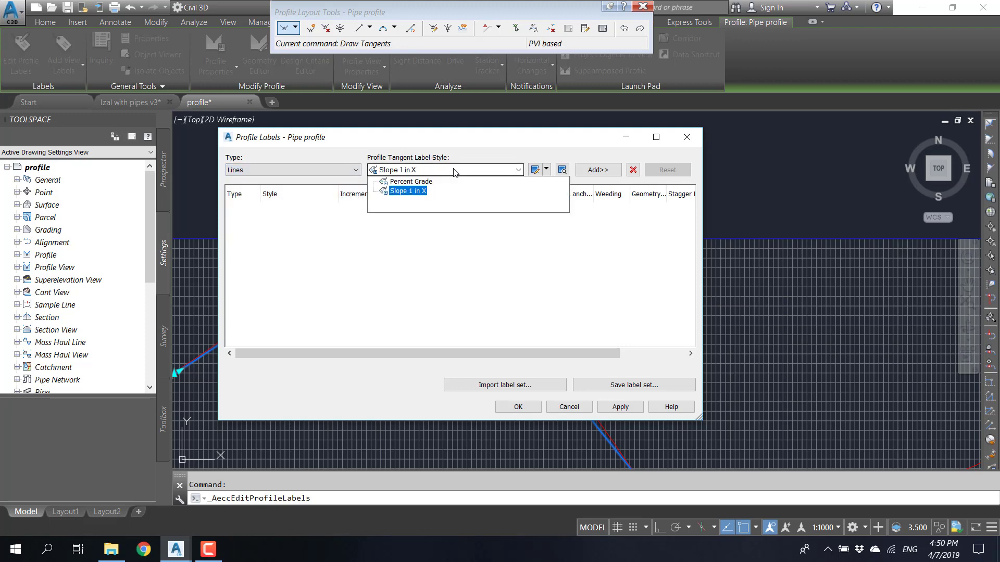
left_click(414, 183)
left_click(599, 170)
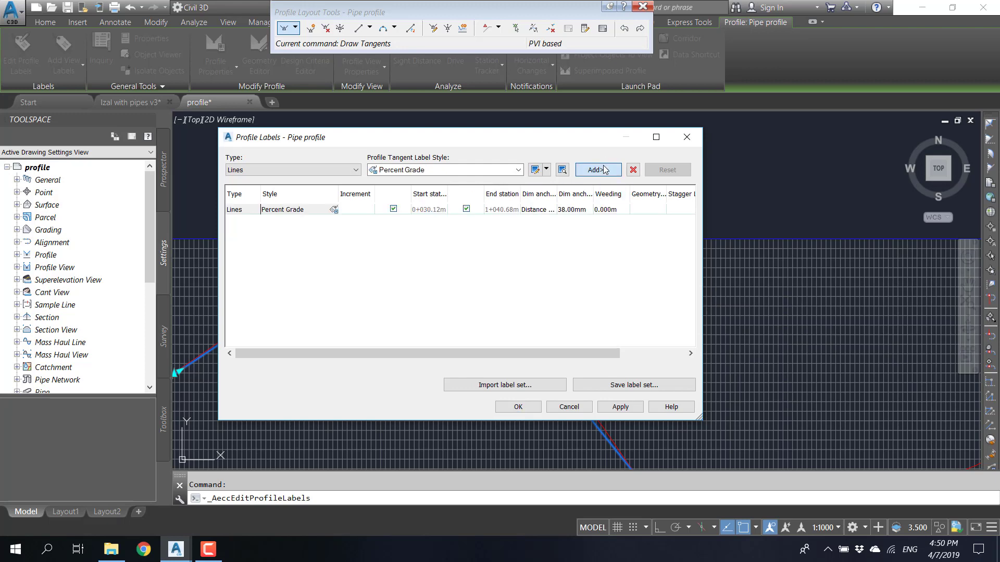
left_click(527, 408)
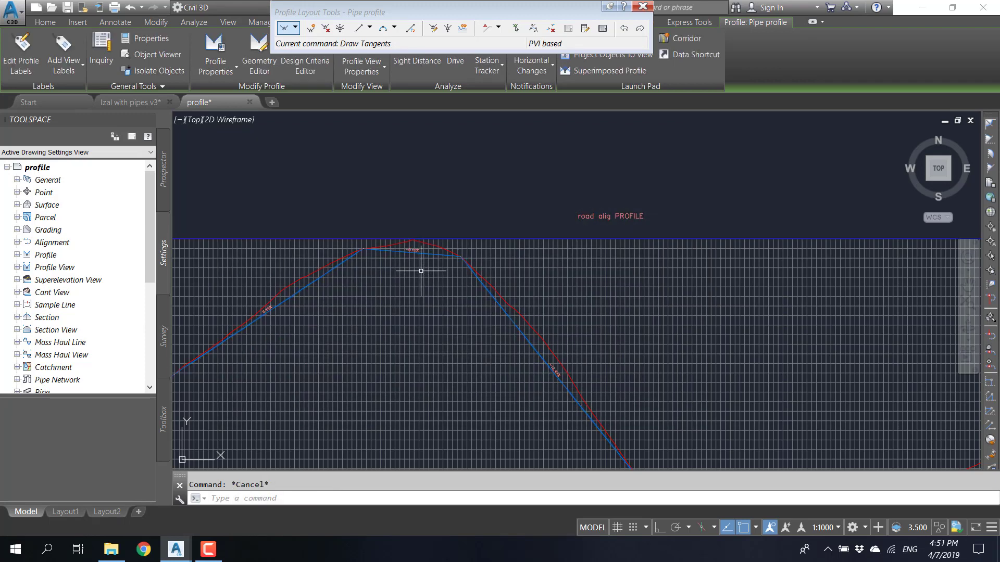
- Examine the percent grade labels along the pipe profile from the crest down to the low point
scroll(422, 234, "up", 4)
scroll(520, 275, "up", 2)
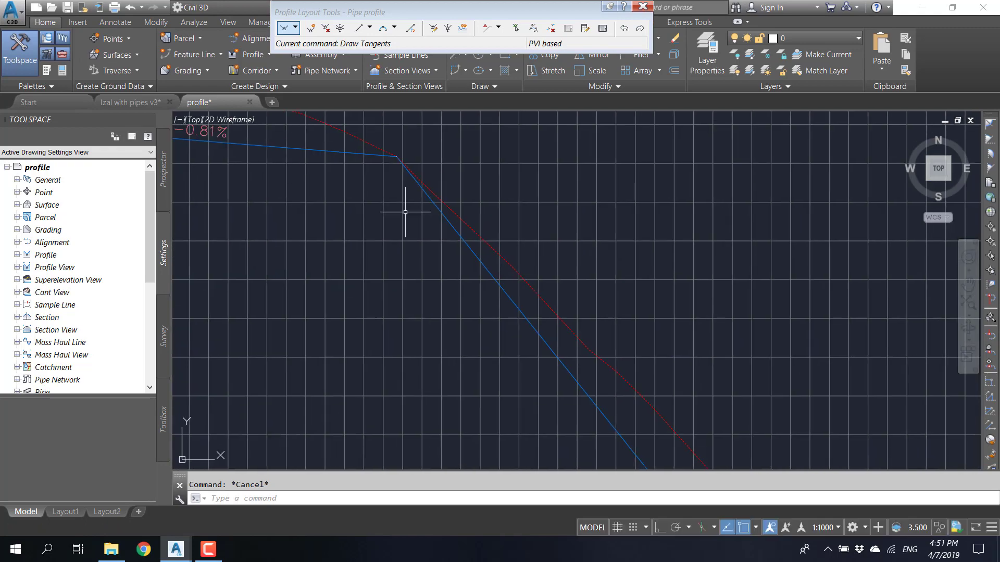
scroll(417, 221, "down", 7)
middle_click_drag(389, 167, 642, 171)
middle_click_drag(726, 251, 566, 253)
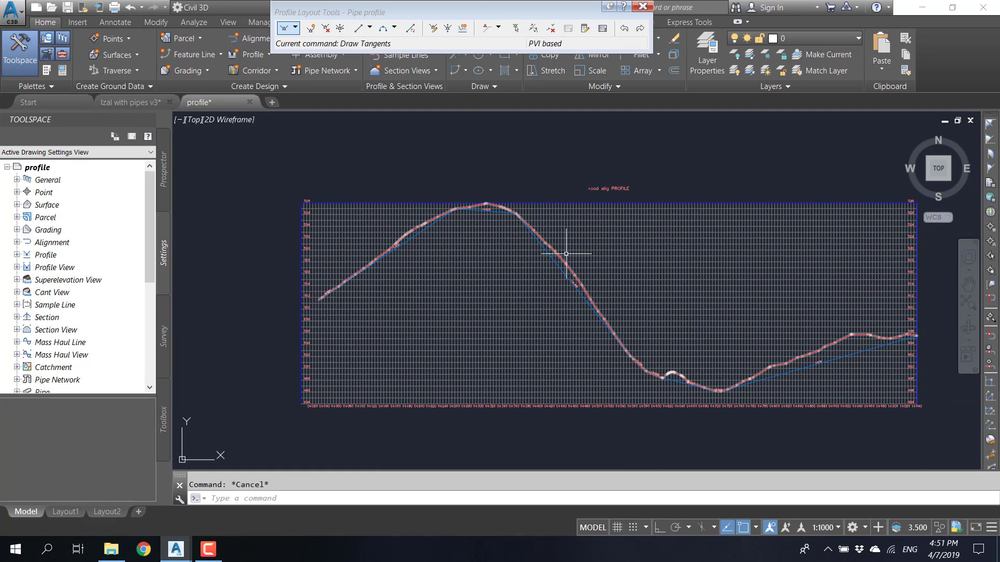
scroll(671, 382, "up", 2)
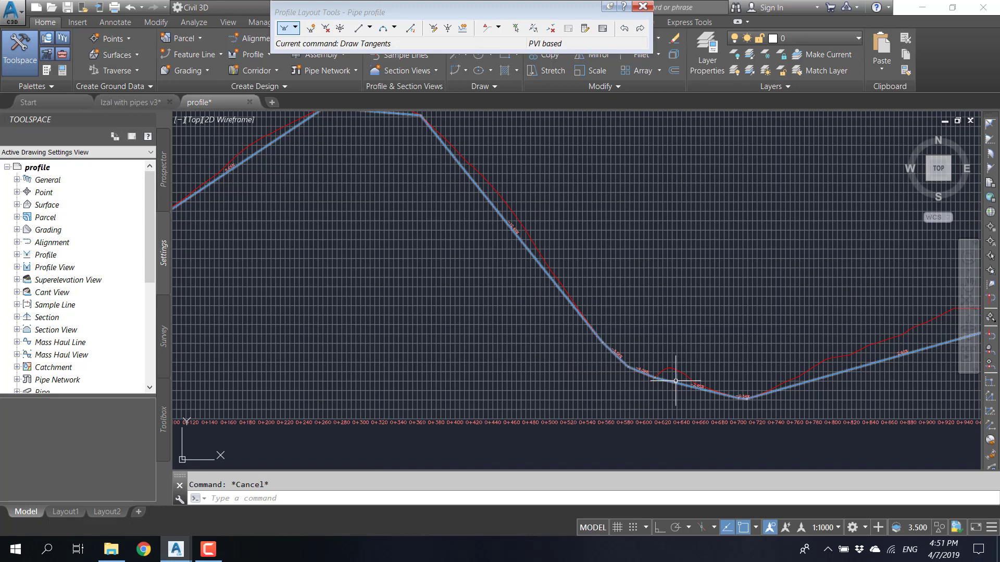
scroll(471, 255, "down", 3)
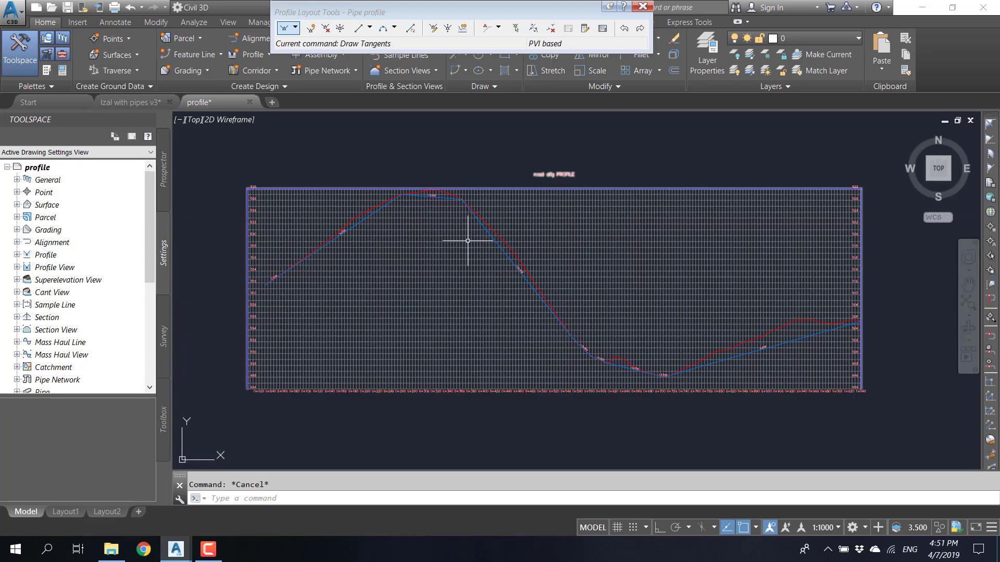
- Try raising all PVIs of the pipe profile by 1.5 and reverse it with an elevation change of -1.5
left_click(358, 221)
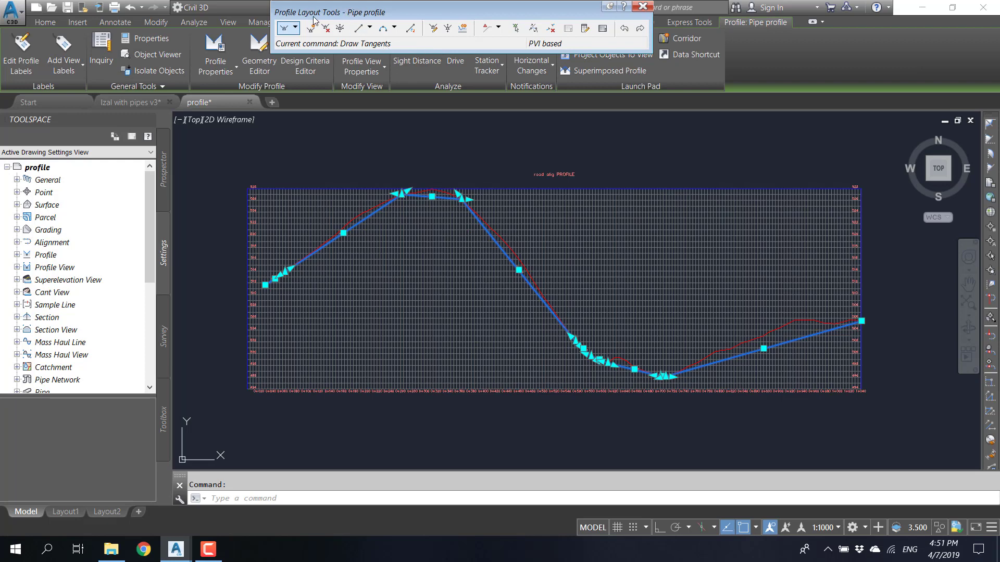
left_click_drag(347, 15, 202, 36)
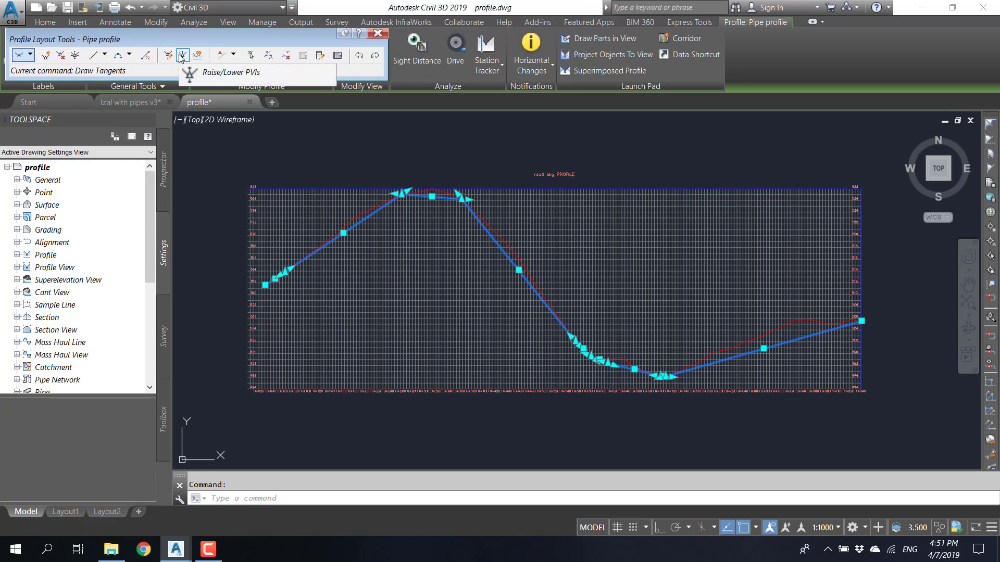
left_click(182, 55)
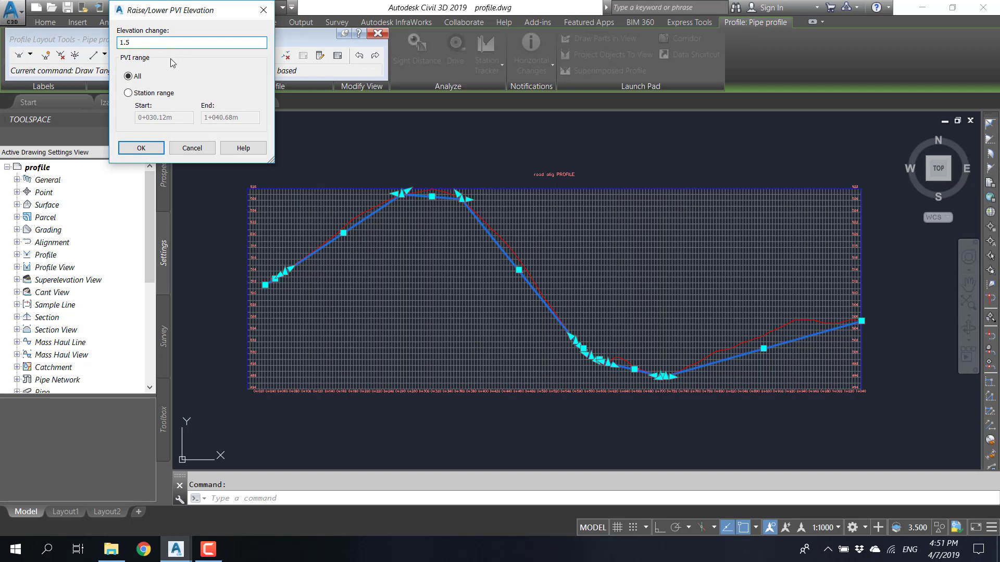
left_click(142, 148)
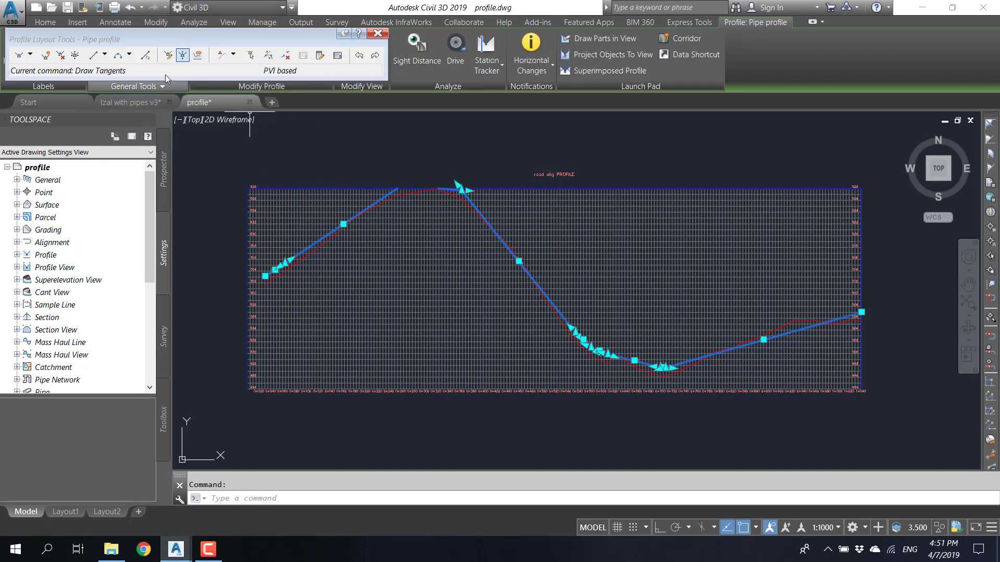
left_click(182, 56)
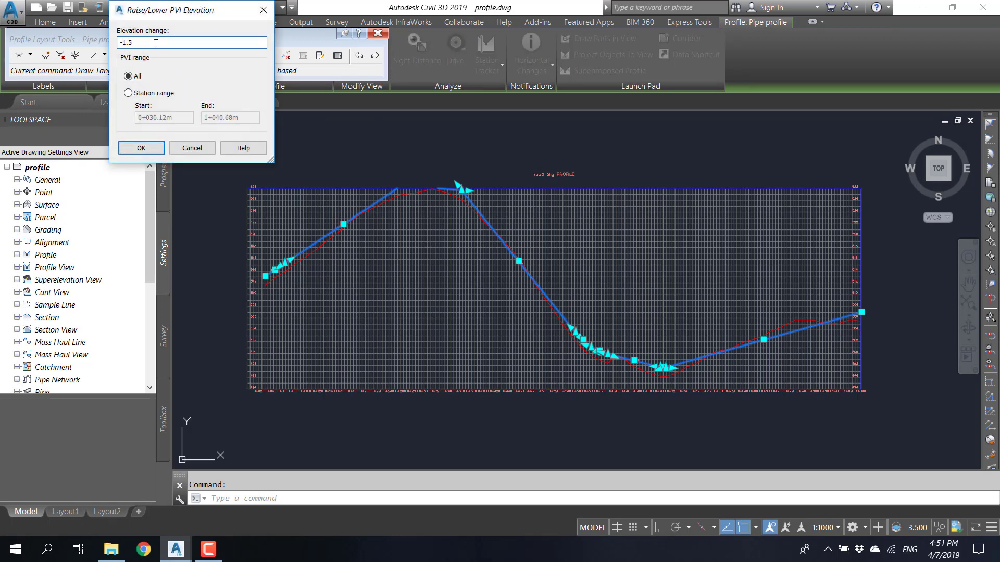
left_click(141, 148)
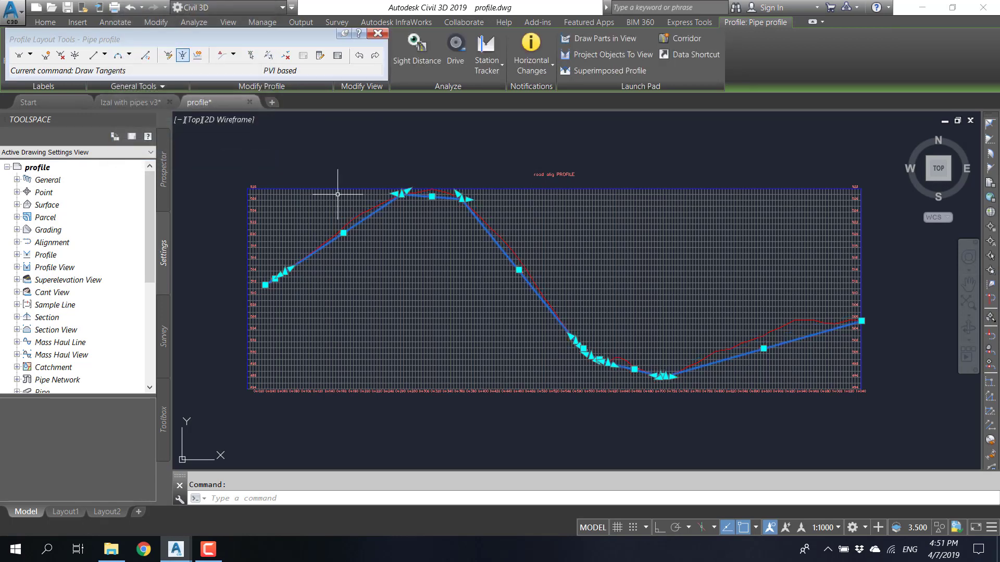
- Lower all PVIs of the pipe profile with a negative elevation change
left_click(182, 55)
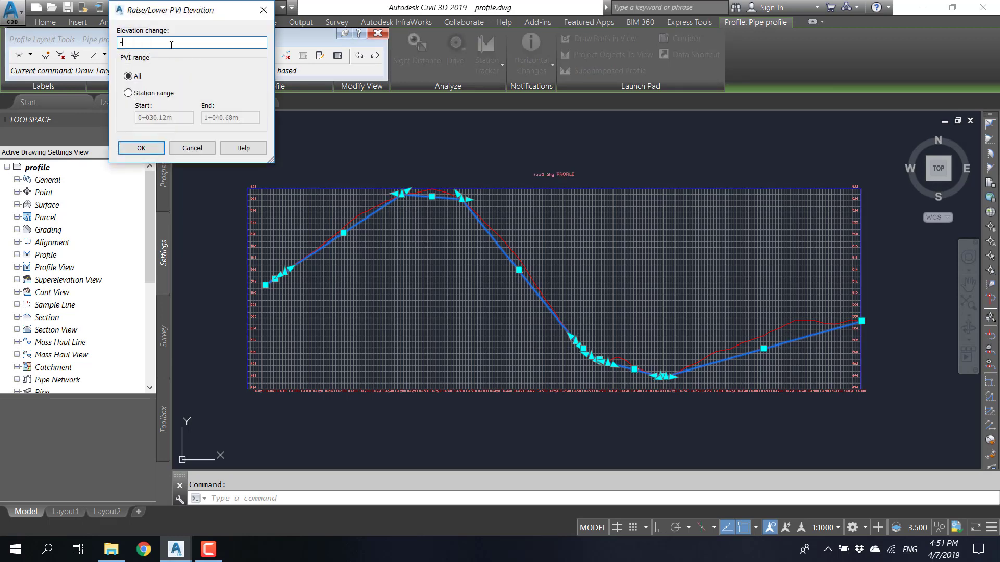
left_click(142, 148)
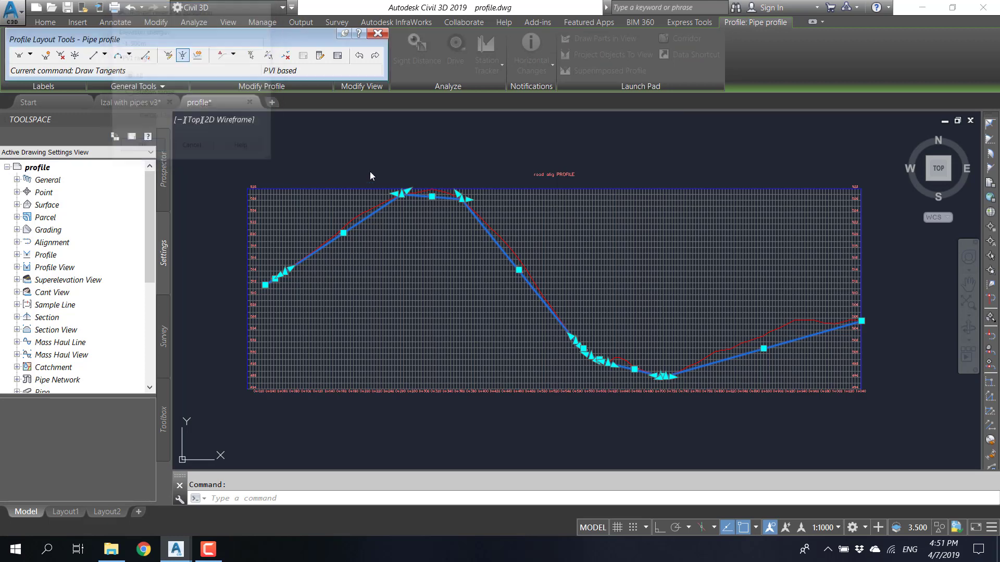
- Close the profile layout tools and examine the lowered pipe profile against the ground line from the crest to the low point
left_click(378, 33)
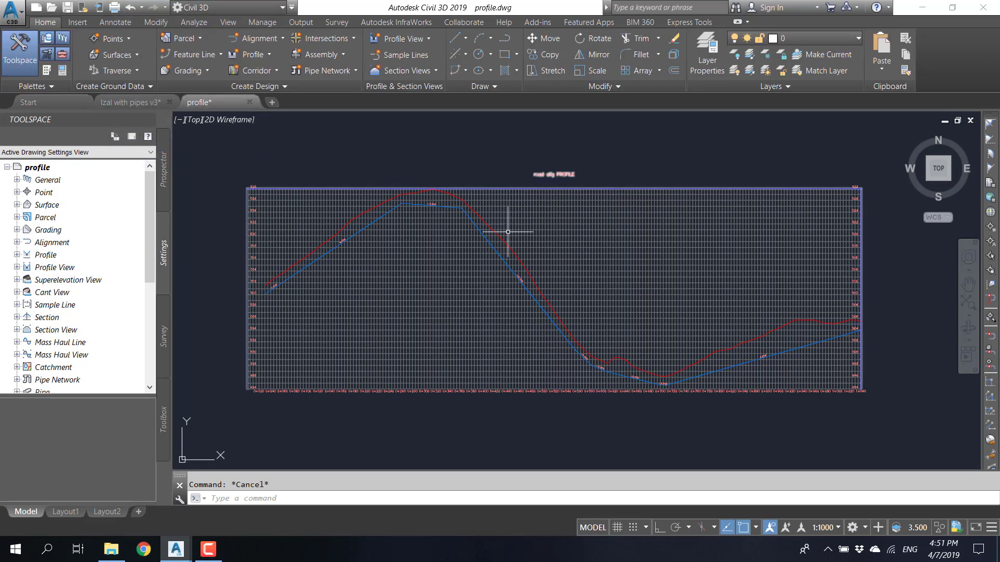
middle_click_drag(325, 239, 469, 262)
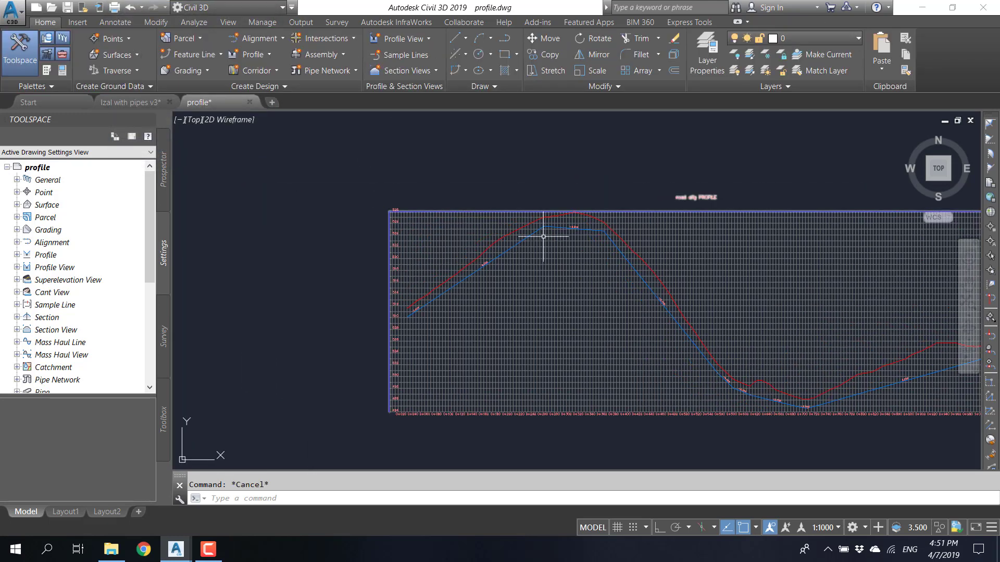
scroll(575, 226, "up", 3)
middle_click_drag(755, 307, 529, 192)
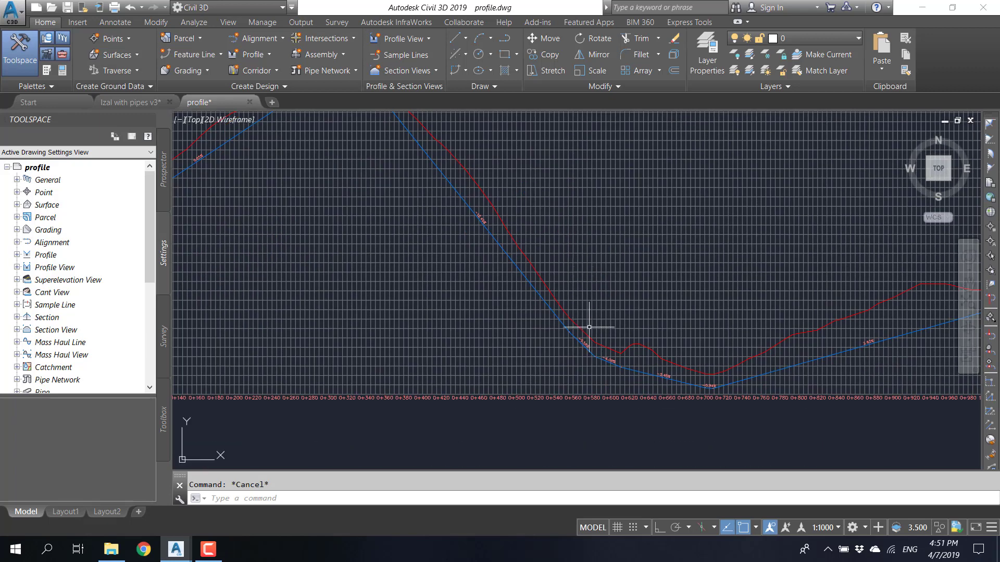
middle_click_drag(503, 251, 541, 294)
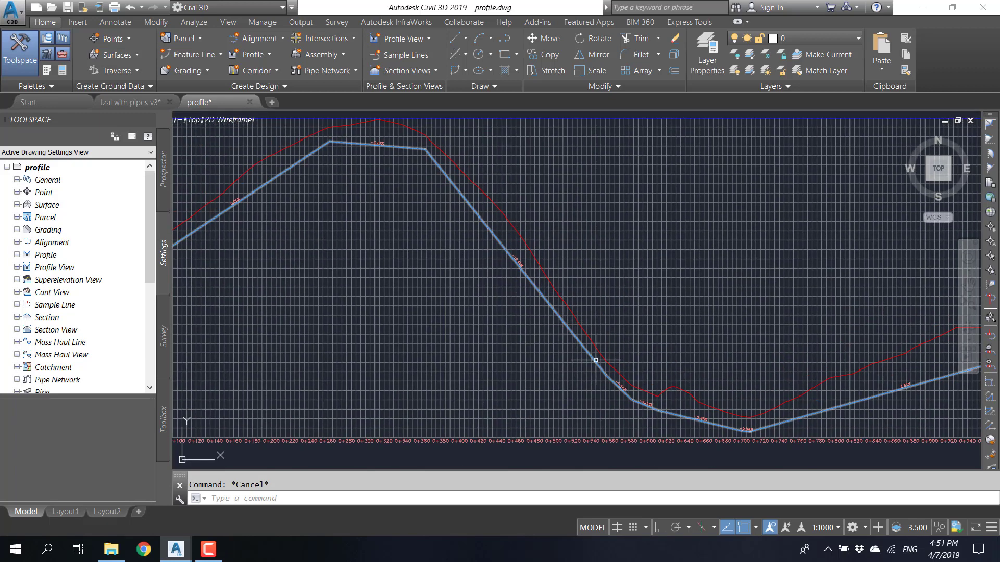
middle_click_drag(725, 388, 542, 277)
middle_click_drag(478, 299, 578, 318)
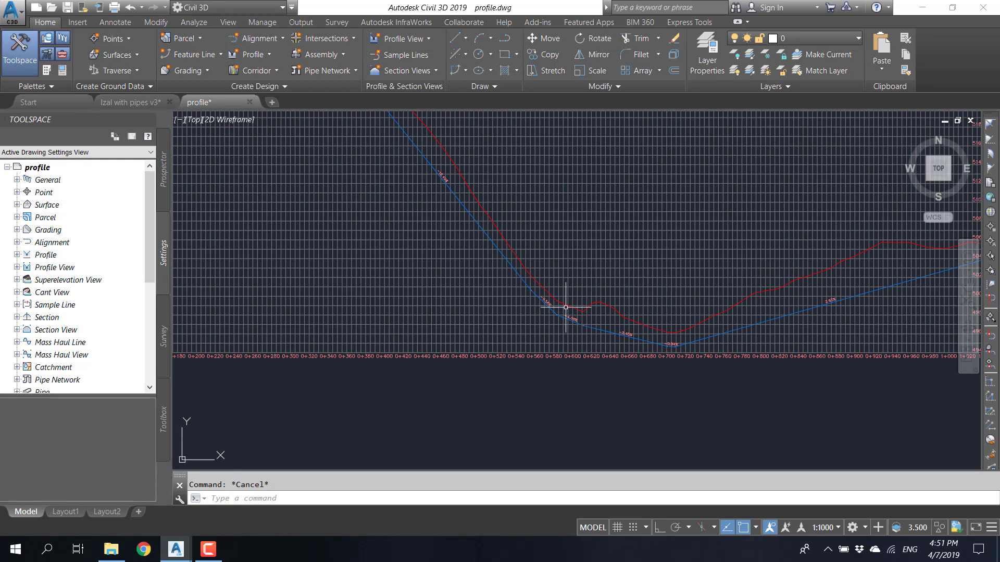
middle_click_drag(509, 279, 532, 306)
- Delete the PVI just after the start of the pipe profile, on its rising stretch, using Delete PVI
left_click(535, 300)
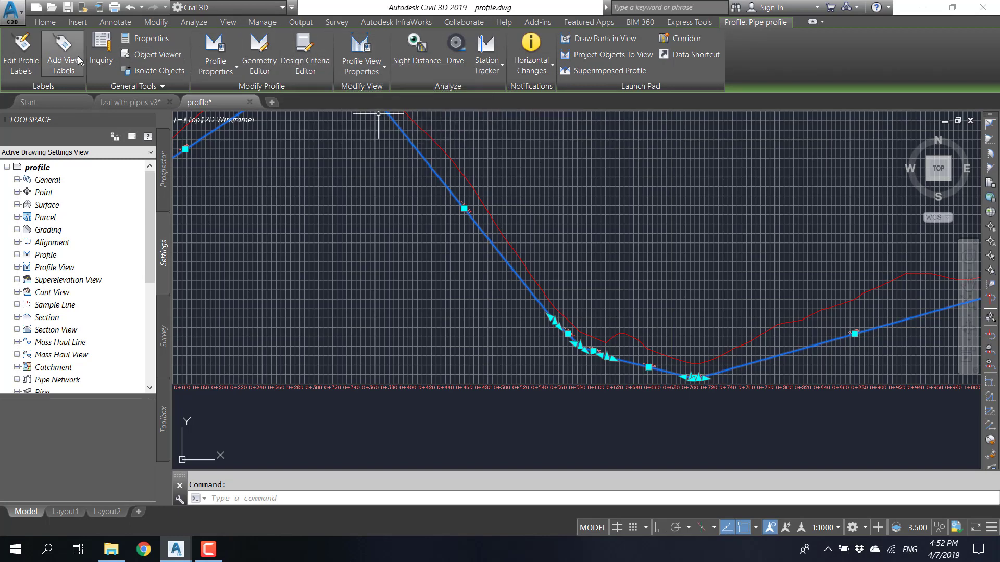
left_click(260, 55)
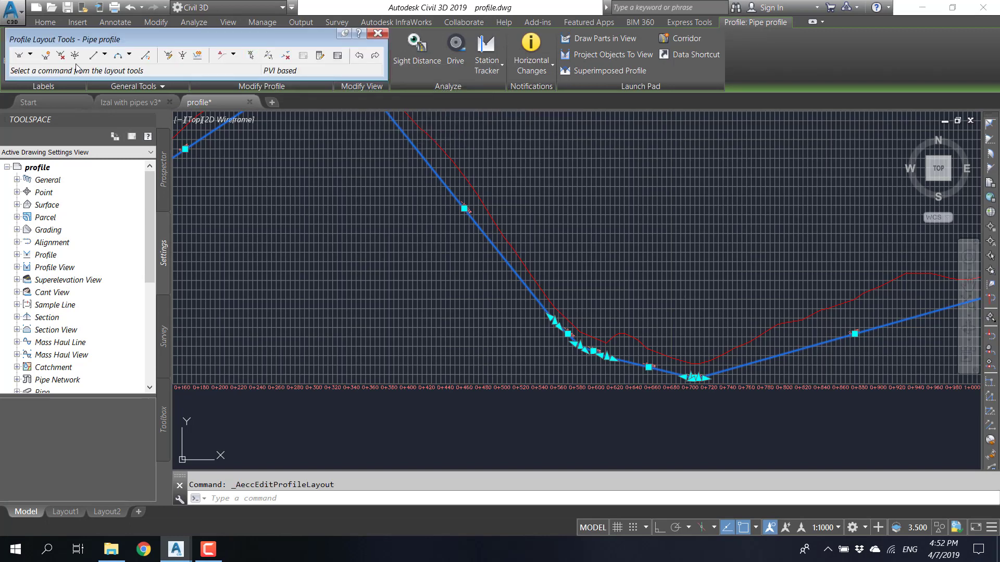
left_click(61, 55)
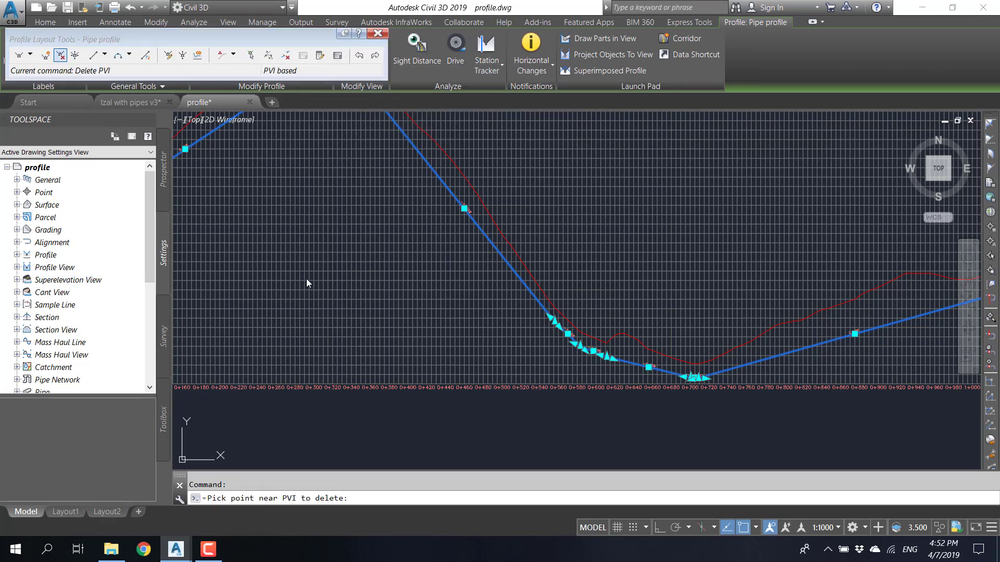
scroll(585, 348, "down", 2)
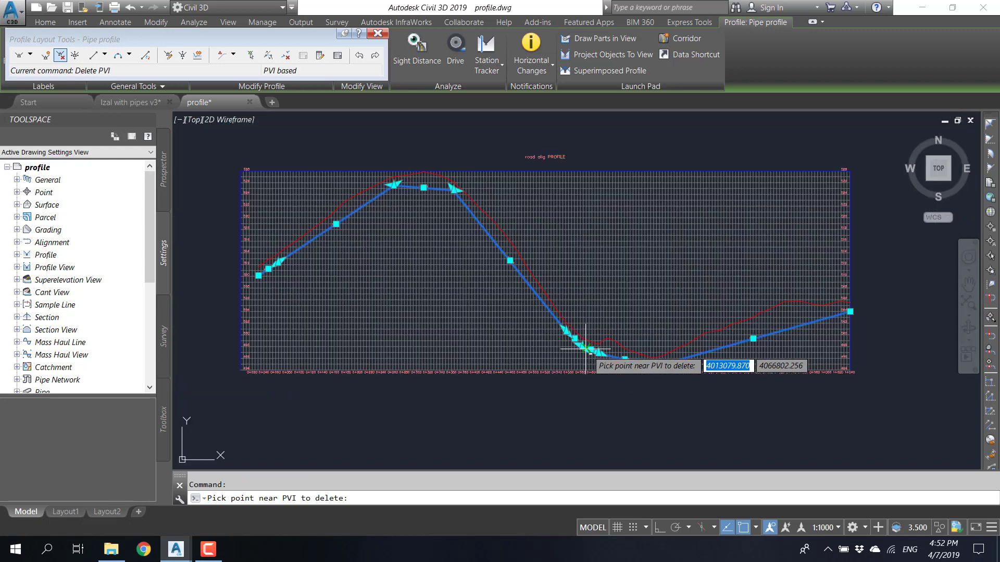
scroll(586, 348, "up", 4)
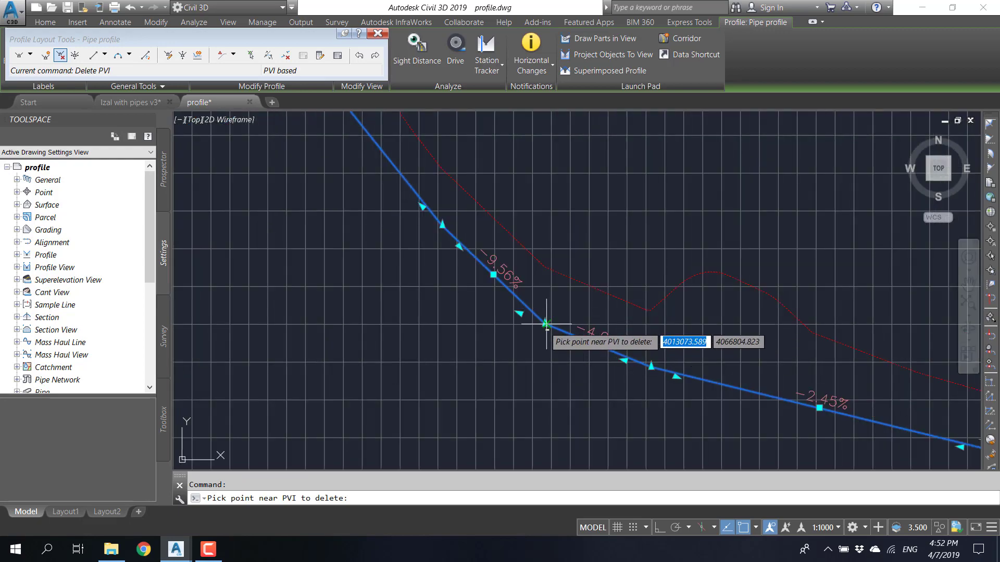
scroll(539, 316, "down", 3)
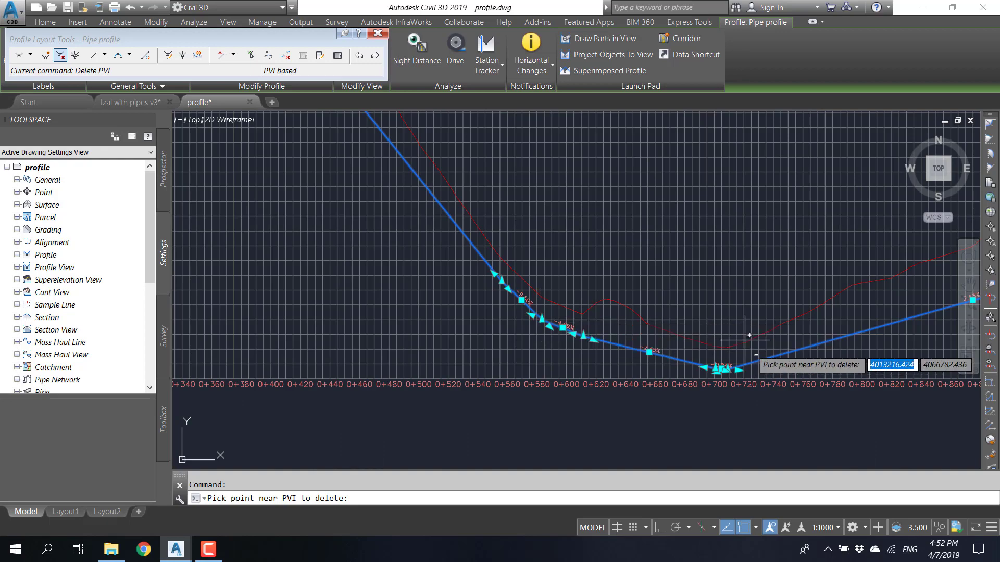
scroll(700, 303, "down", 2)
middle_click_drag(582, 248, 730, 322)
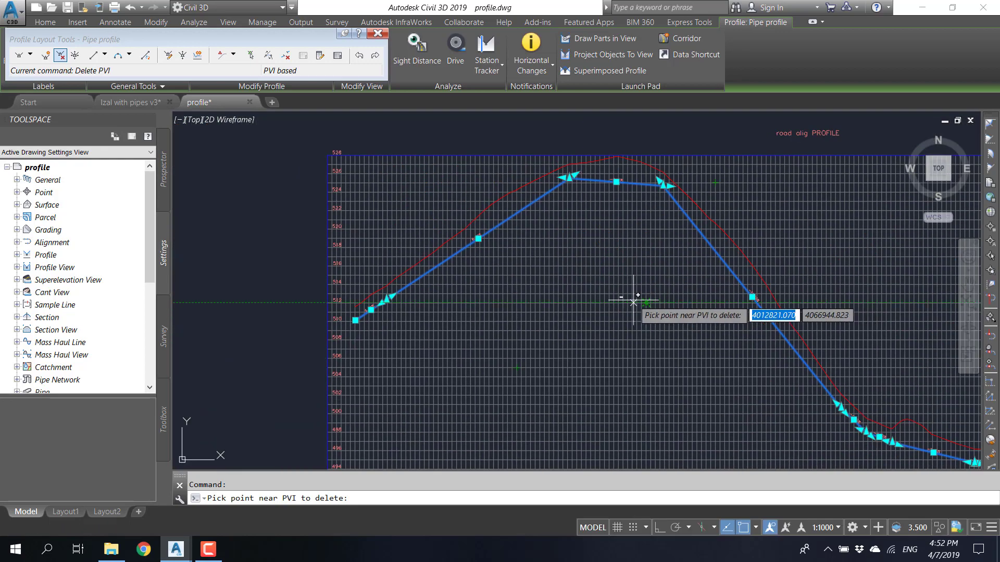
scroll(398, 289, "up", 5)
scroll(385, 307, "down", 3)
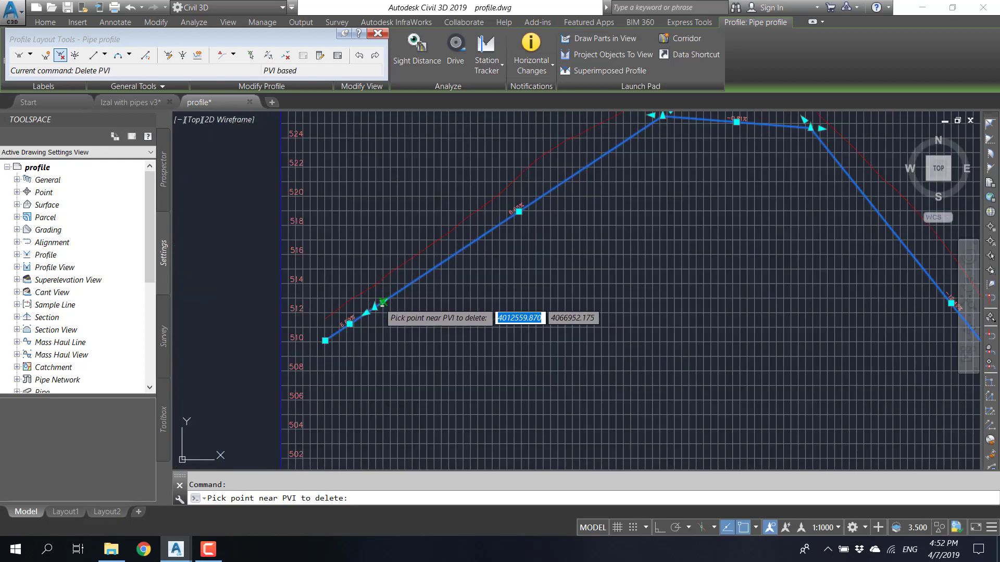
scroll(374, 311, "up", 2)
left_click(377, 296)
- Delete the pipe profile's PVIs near stations 0+610 and 0+555 at the foot of the steep descent, and close the layout tools
scroll(375, 296, "down", 6)
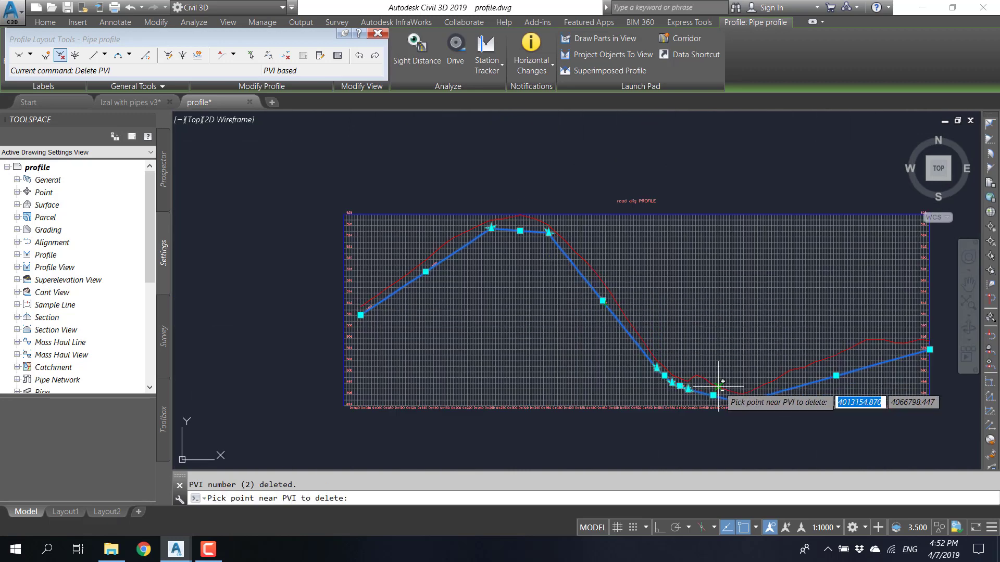
scroll(679, 387, "up", 3)
scroll(615, 380, "up", 3)
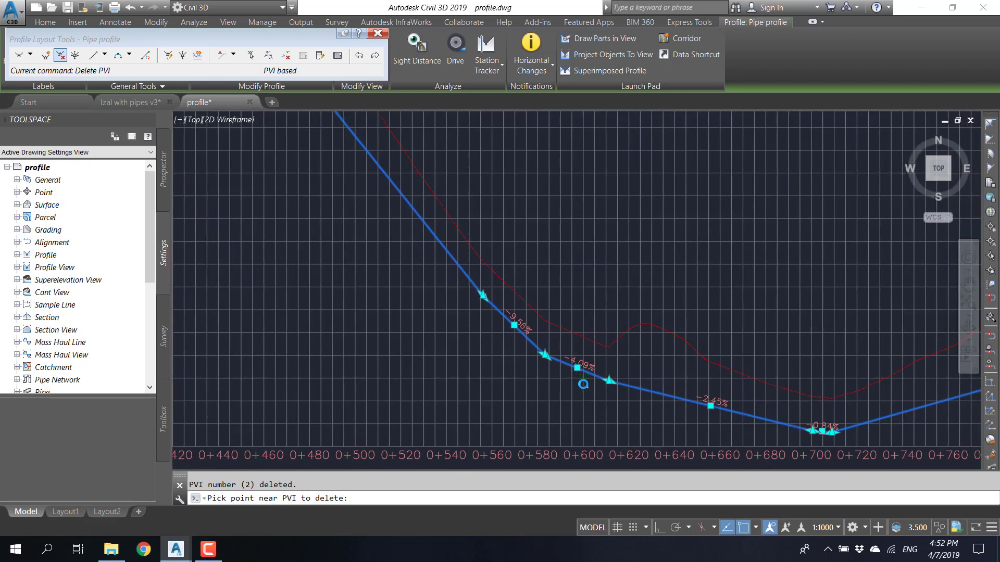
left_click(609, 380)
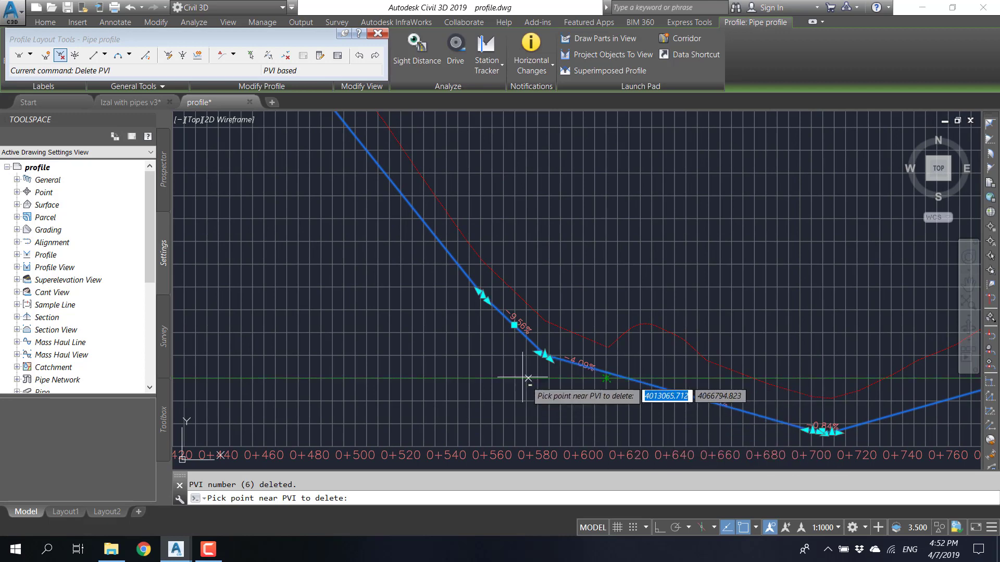
left_click(480, 294)
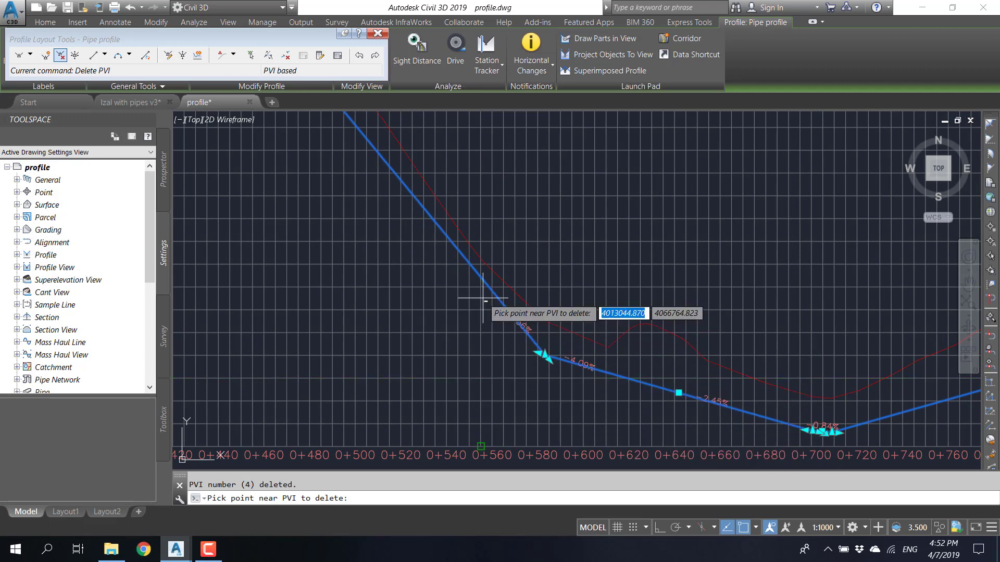
scroll(492, 311, "down", 3)
scroll(492, 310, "down", 2)
scroll(546, 290, "down", 1)
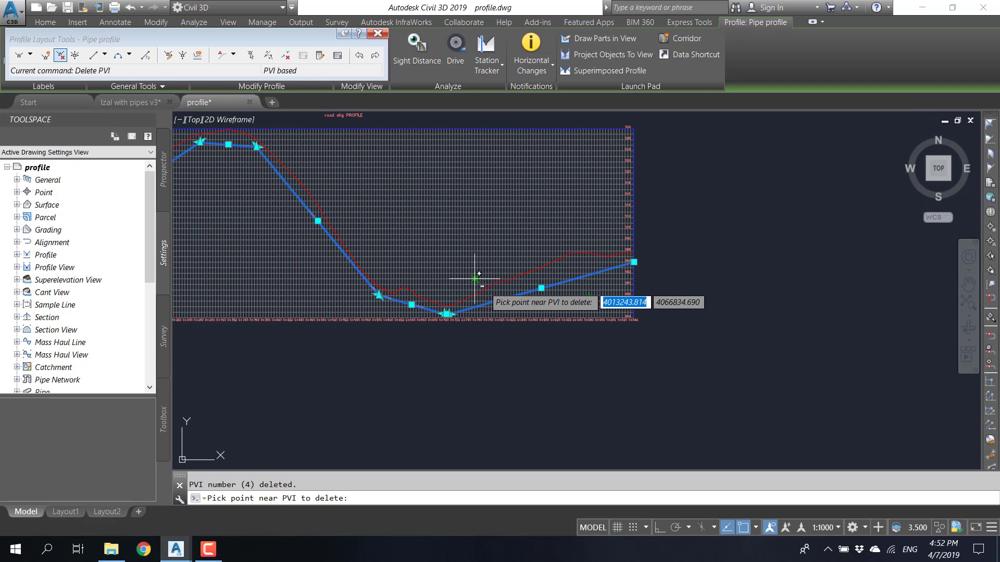
middle_click_drag(430, 267, 633, 337)
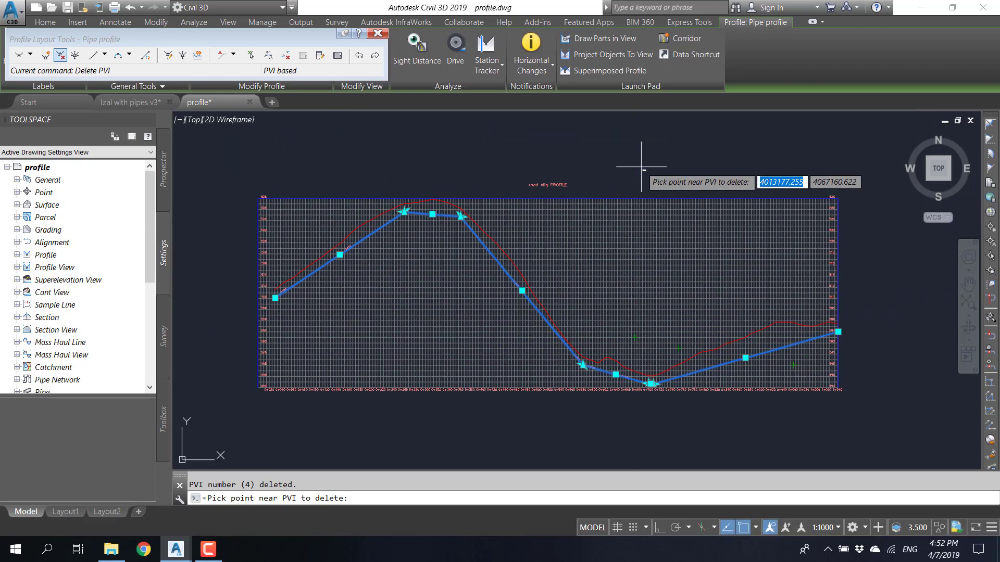
key("Escape")
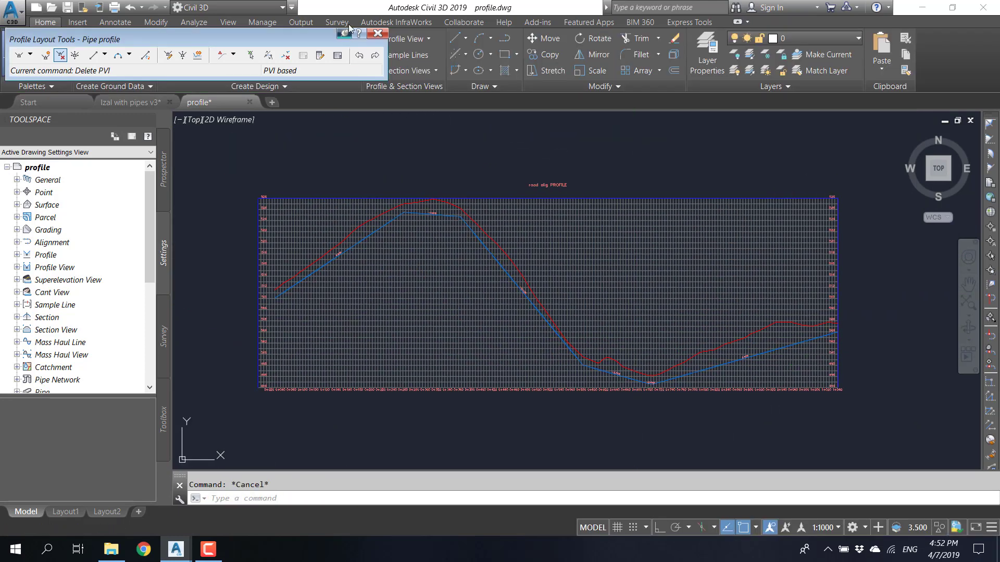
left_click(377, 34)
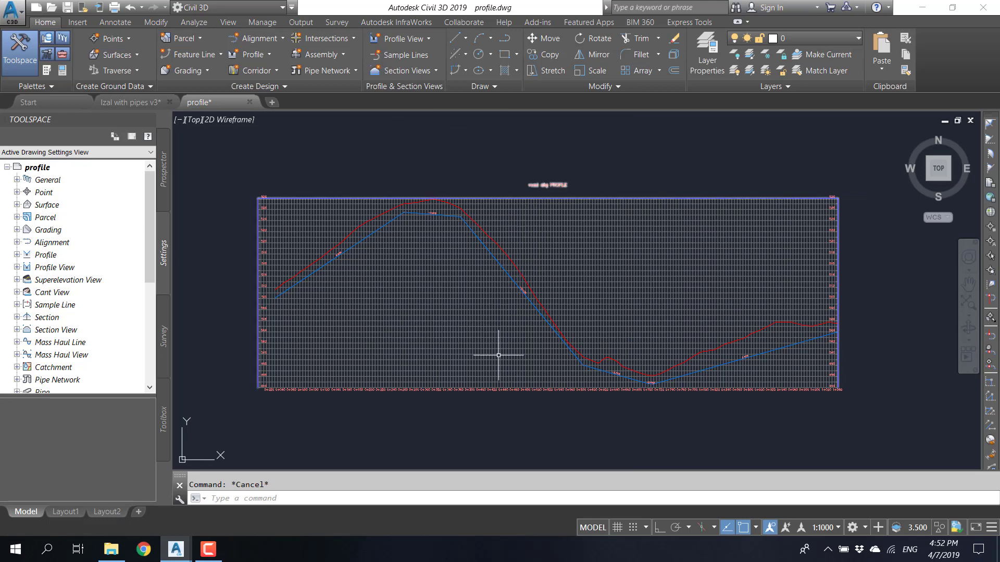
- Delete the pipe profile's PVI near station 0+700, just before the low point, and close the layout tools
scroll(643, 383, "up", 5)
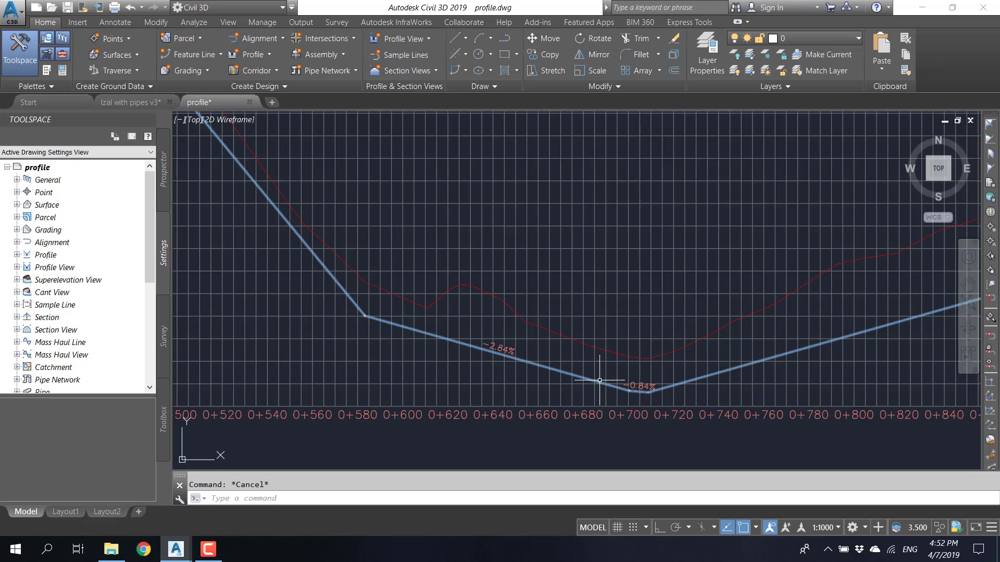
left_click(602, 382)
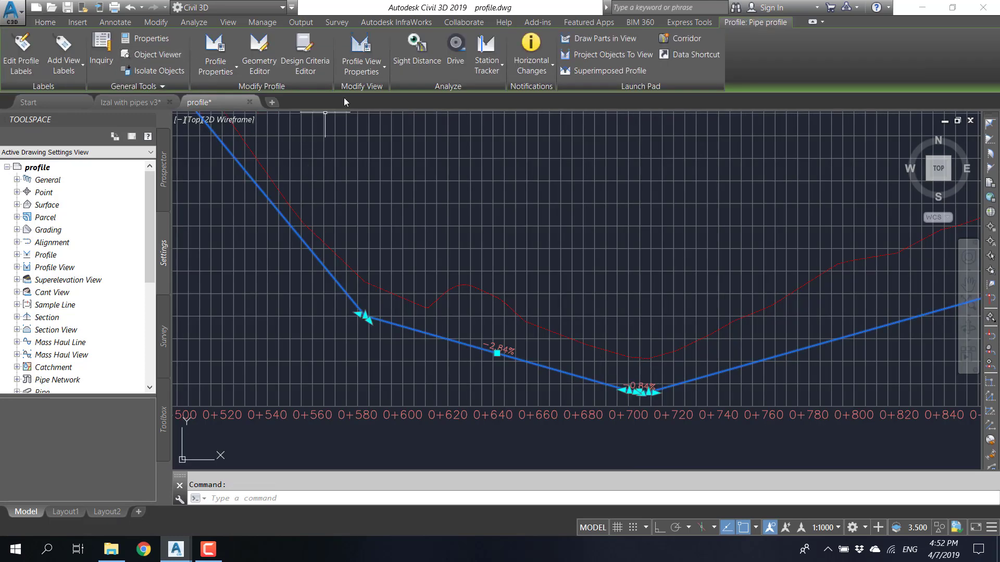
left_click(258, 51)
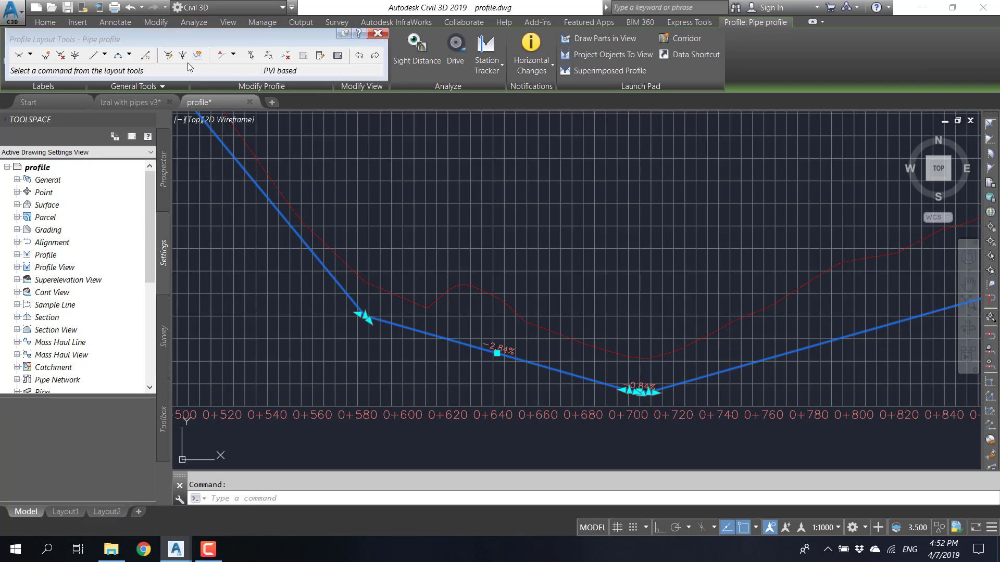
left_click(61, 55)
scroll(647, 403, "up", 5)
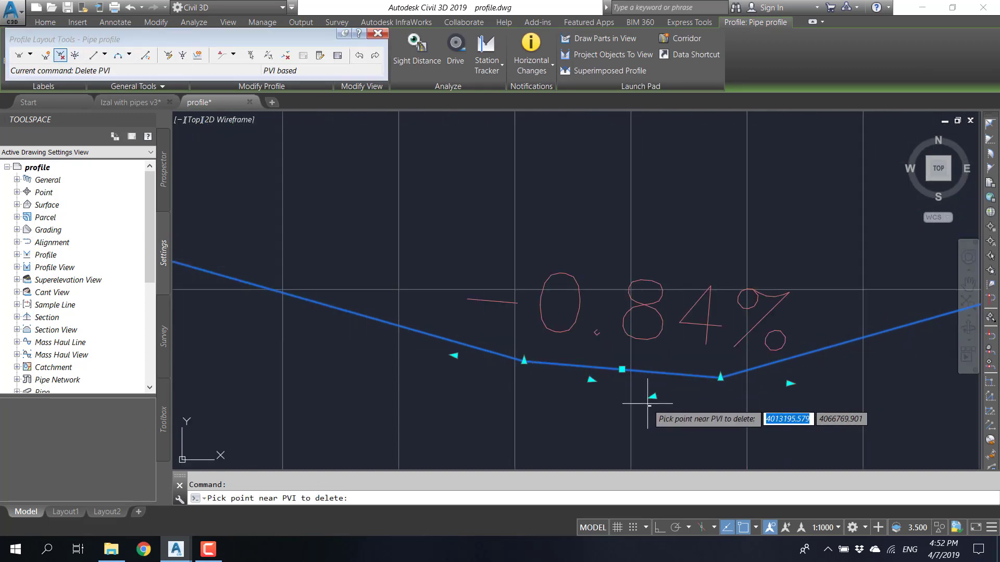
scroll(601, 382, "down", 4)
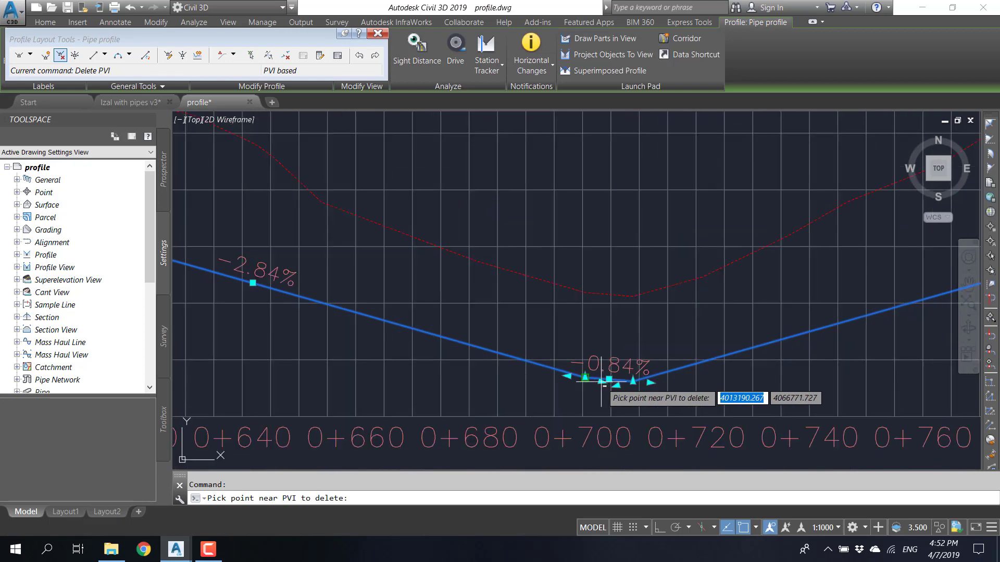
left_click(593, 381)
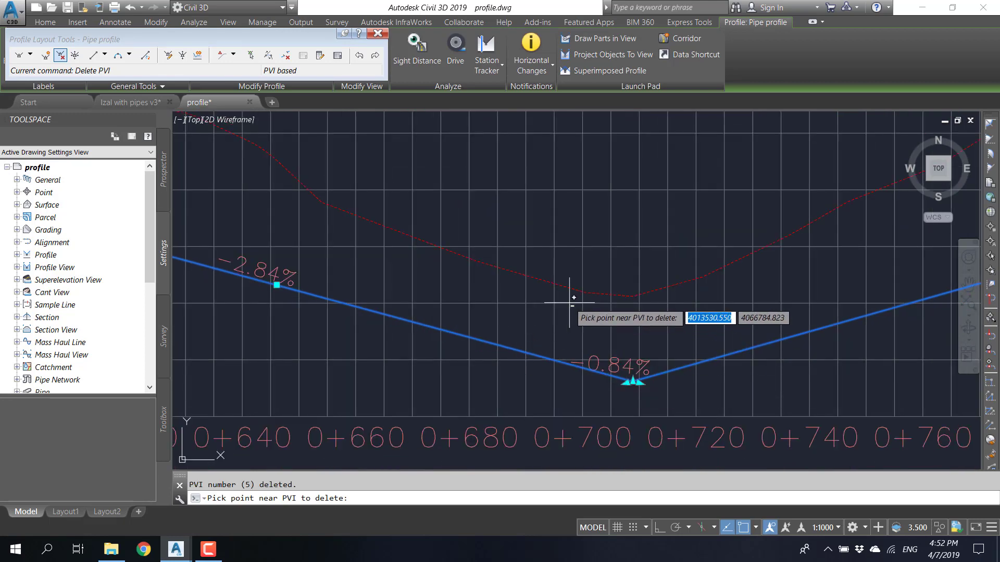
key("Escape")
scroll(515, 292, "down", 8)
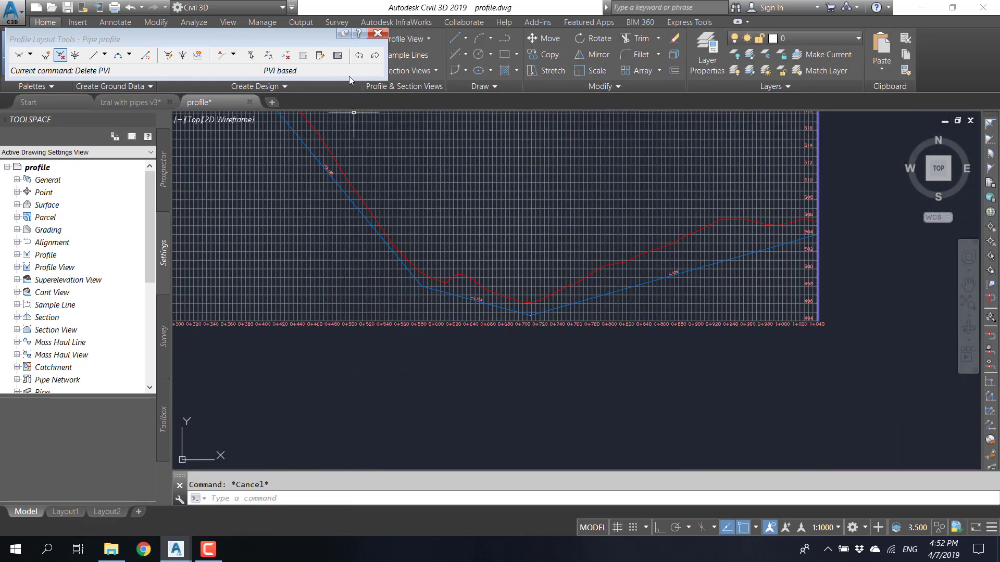
left_click(377, 34)
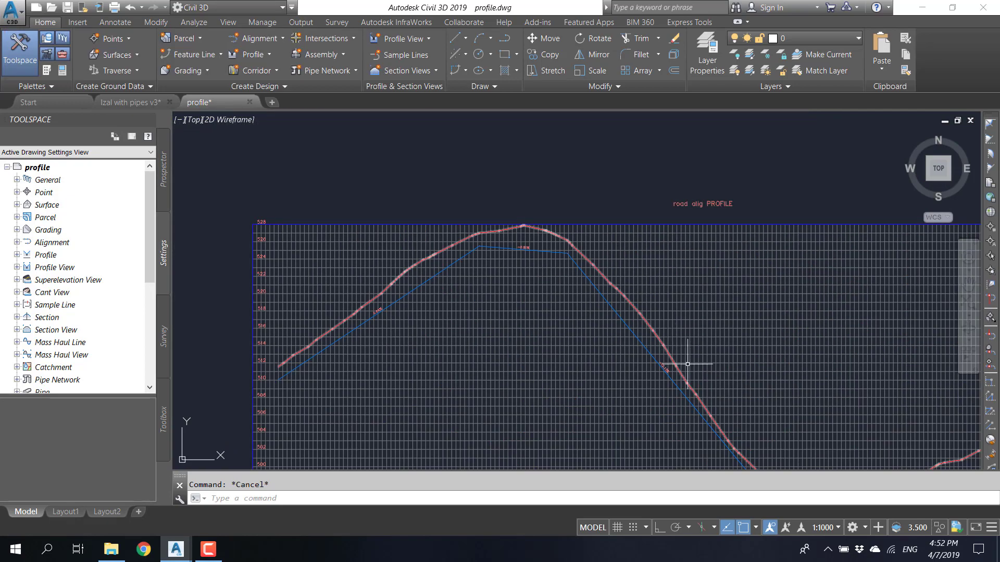
- Open the Profile View Properties of the road profile view at its band settings
scroll(594, 260, "down", 3)
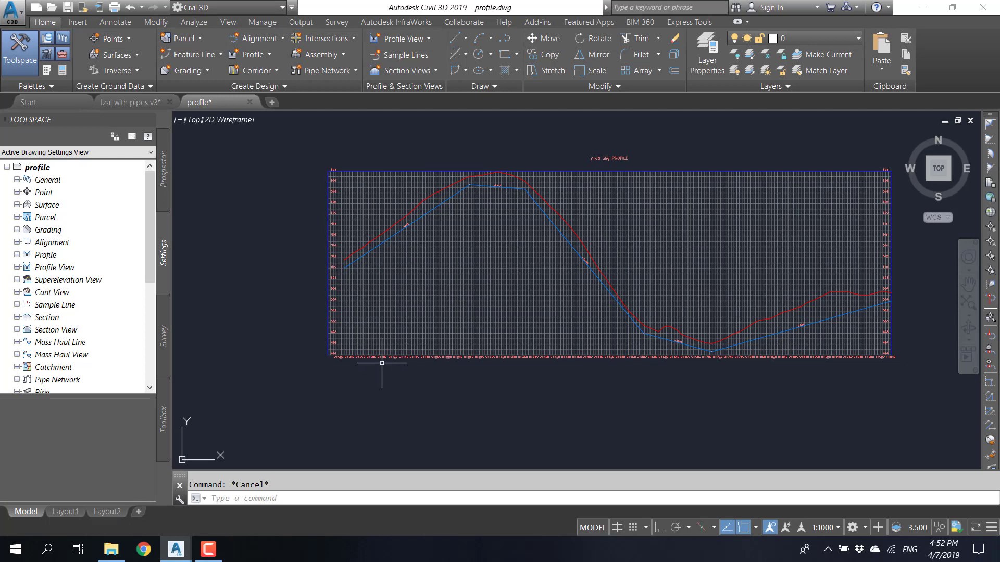
scroll(352, 374, "up", 2)
middle_click_drag(352, 375, 364, 392)
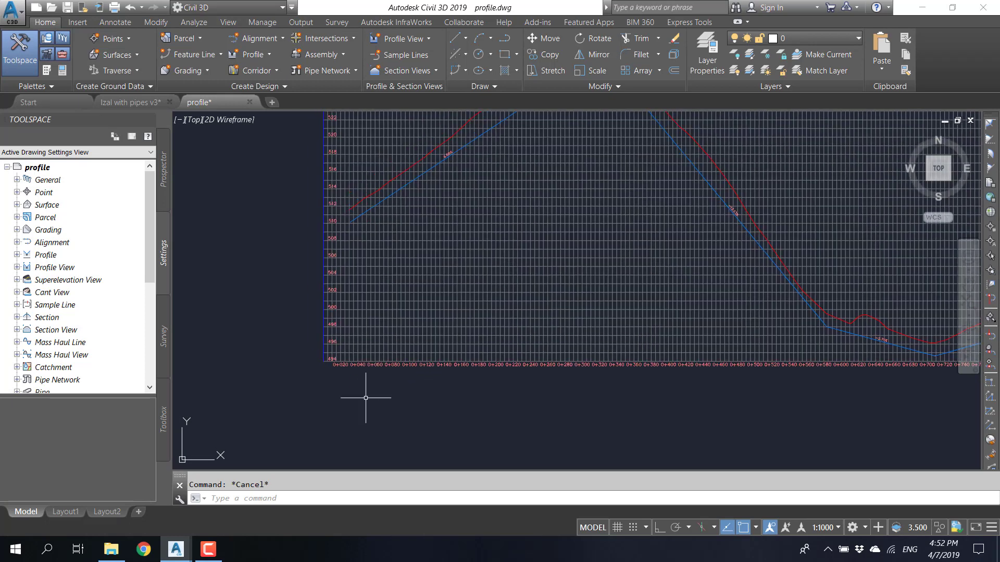
left_click(430, 400)
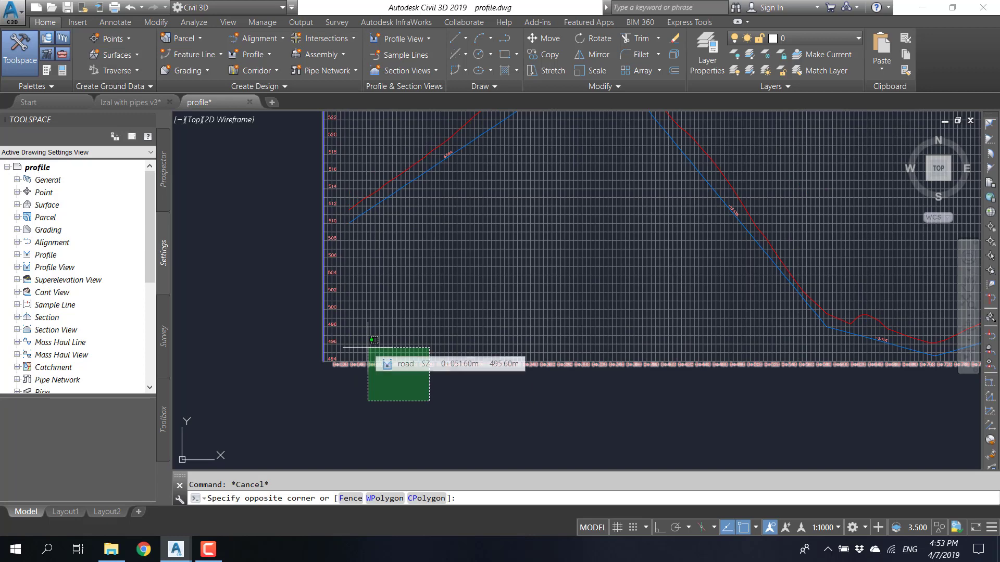
left_click(373, 340)
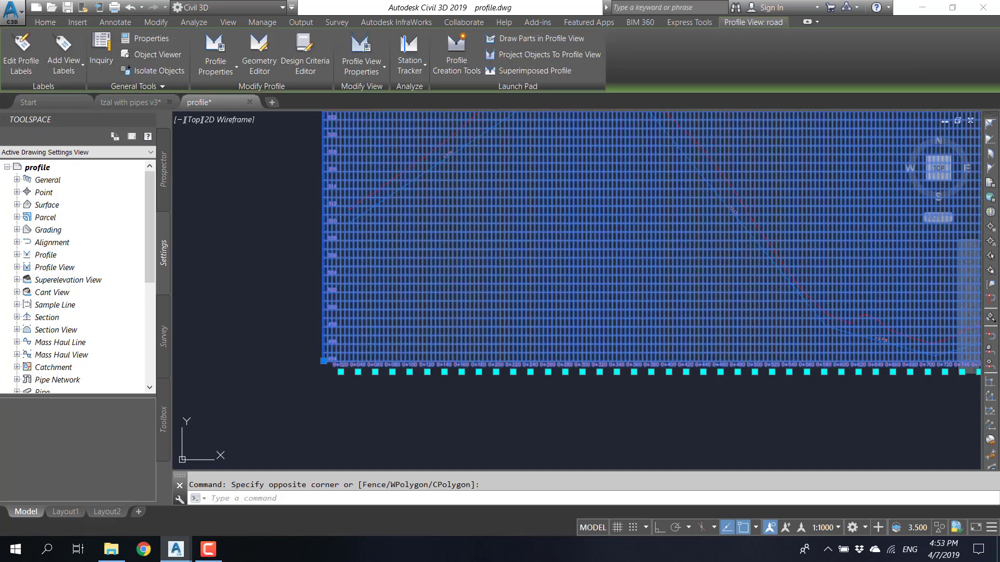
left_click(367, 67)
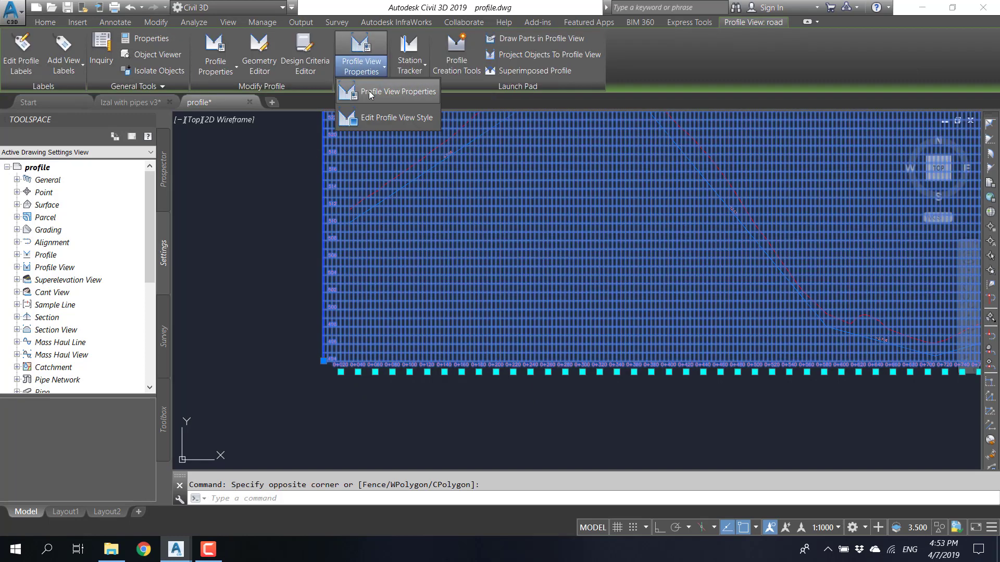
left_click(369, 94)
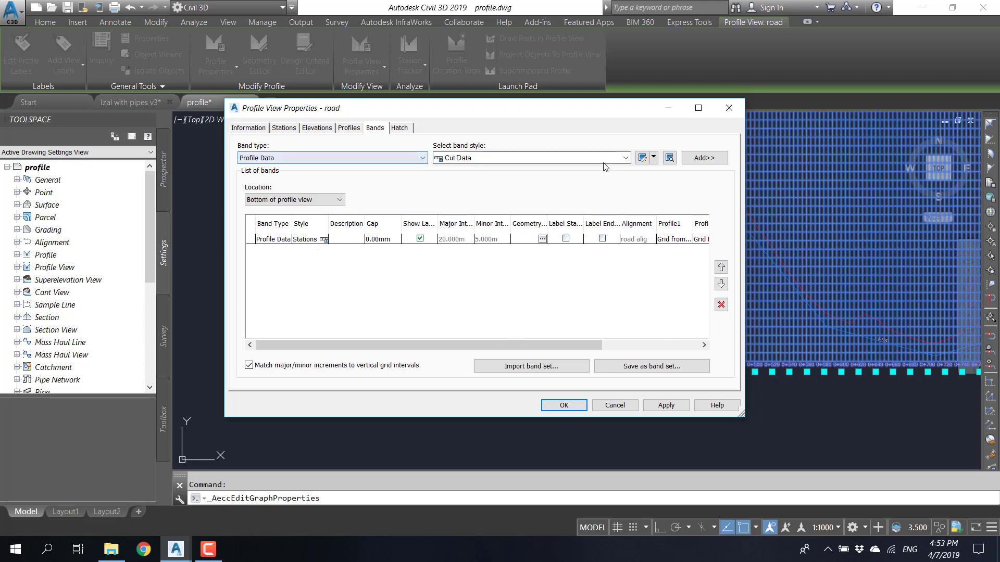
- Add the Cut Data and Land Desktop Existing and Design Elevations profile data bands beneath the road profile view
left_click(542, 239)
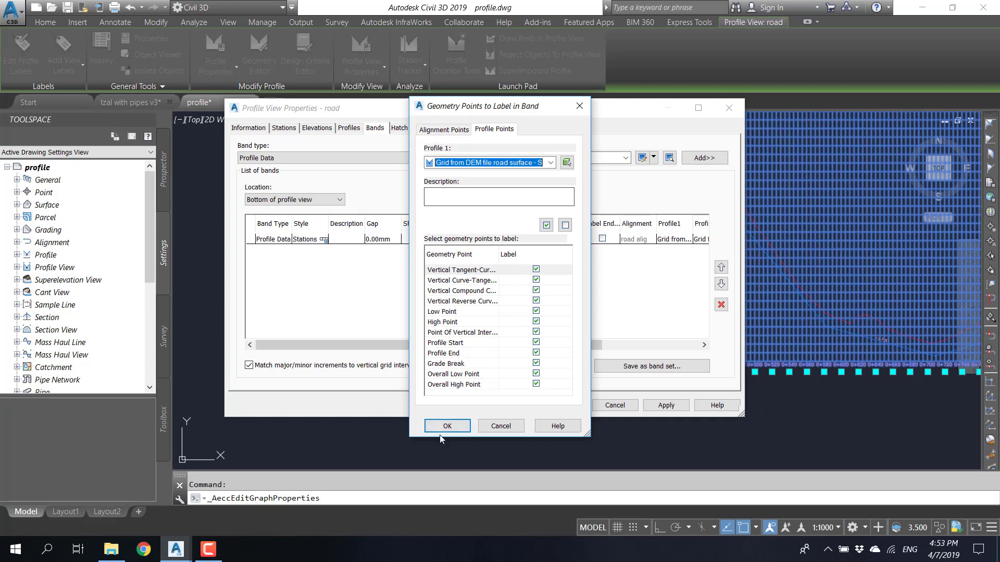
left_click(446, 426)
left_click(572, 158)
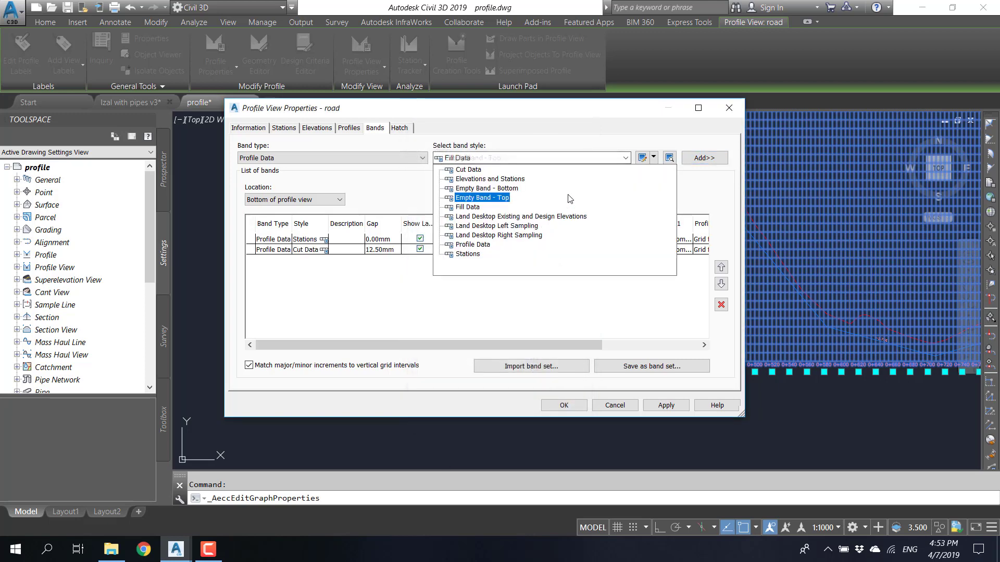
left_click(521, 216)
left_click(721, 161)
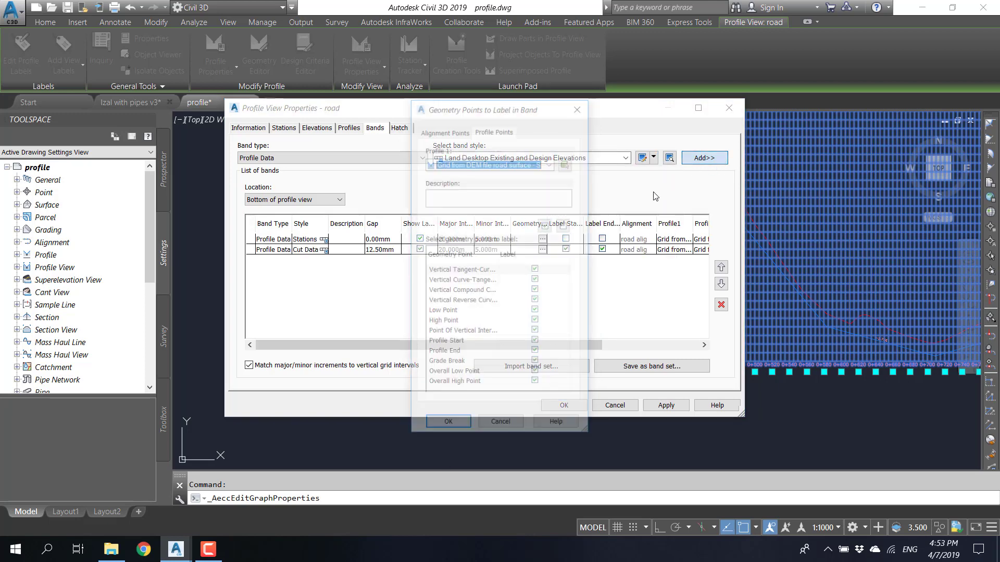
left_click(446, 426)
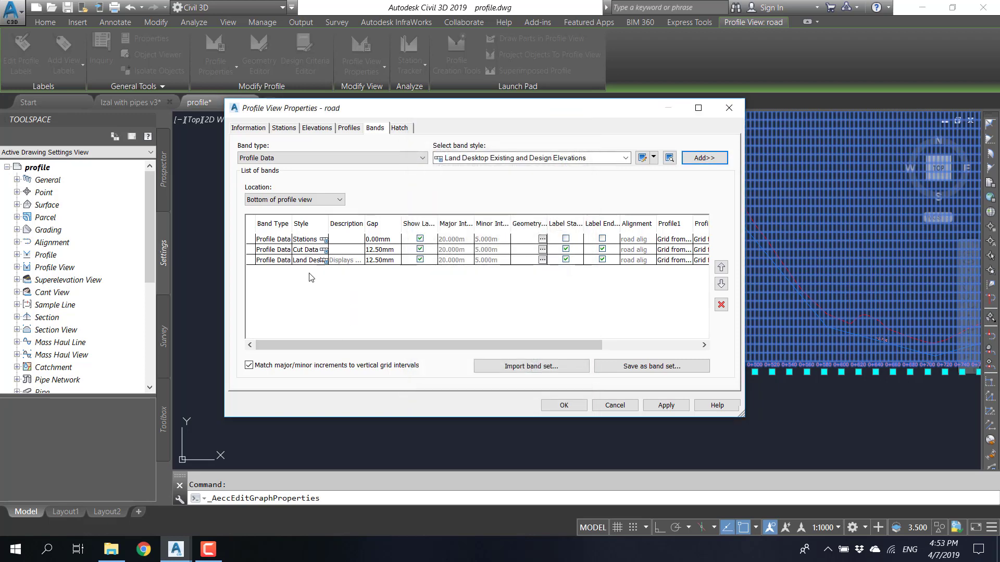
- Move the Cut Data band above the Stations band in the list of bands
left_click(282, 261)
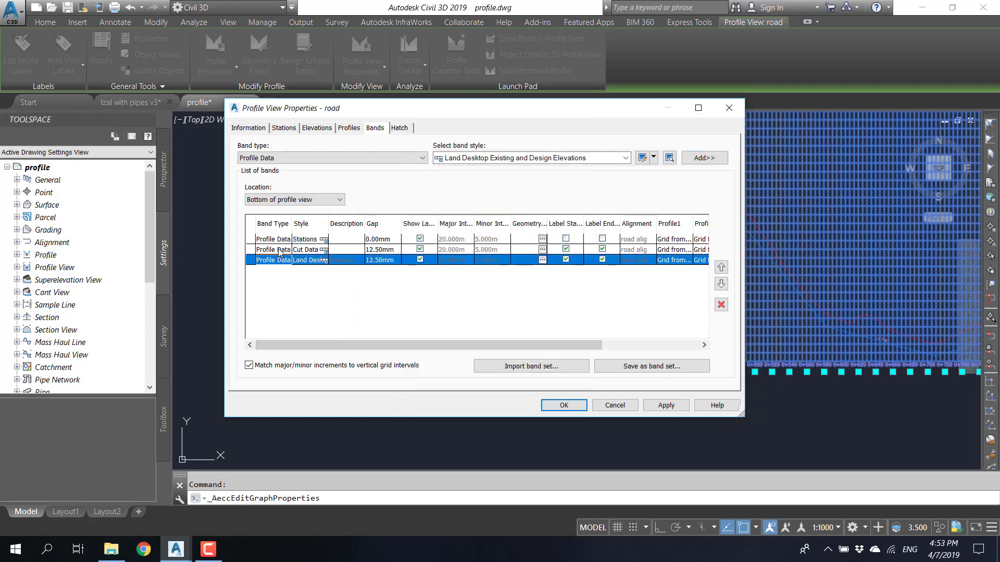
left_click(280, 250)
left_click(281, 240)
left_click(282, 250)
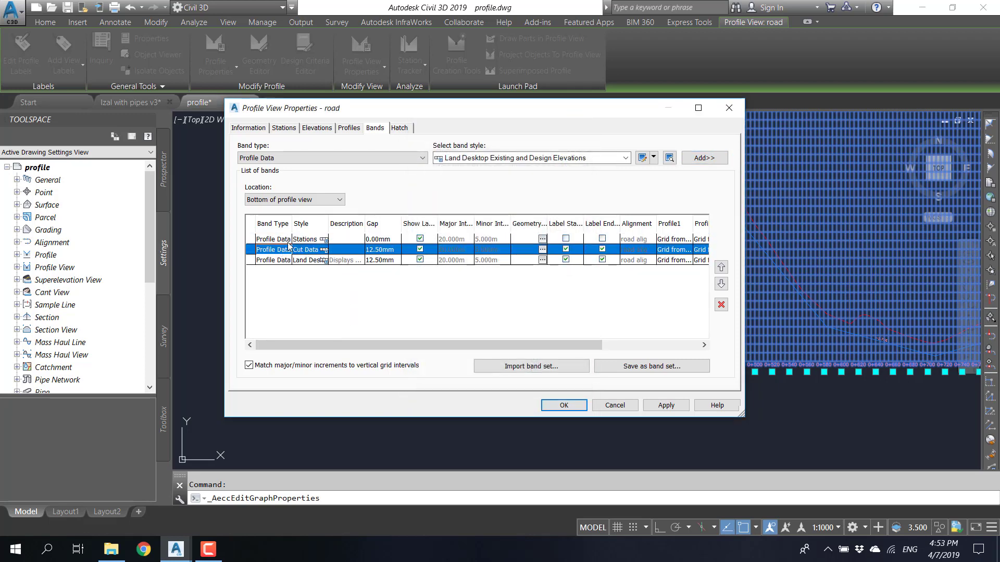
left_click(287, 240)
left_click(281, 250)
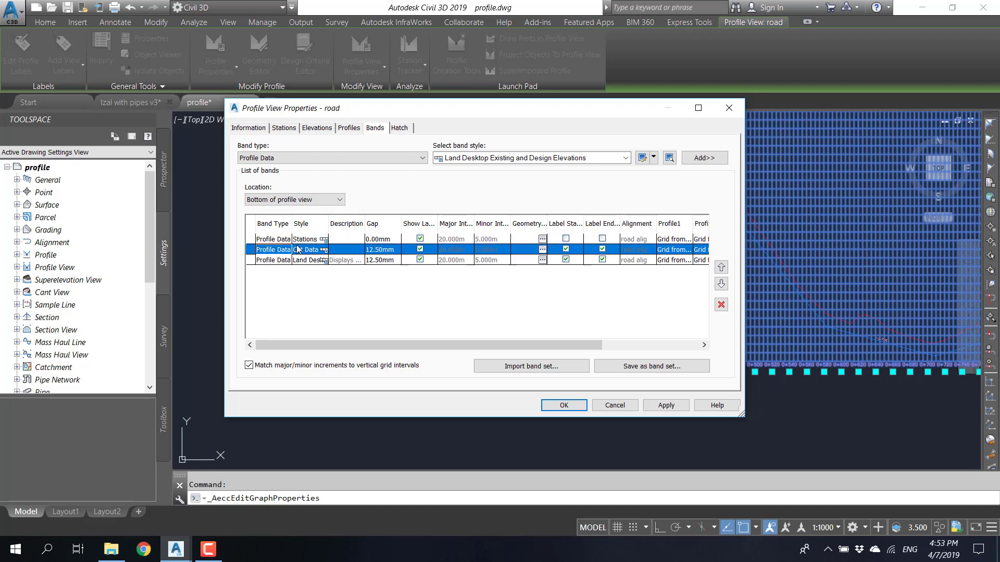
left_click(721, 267)
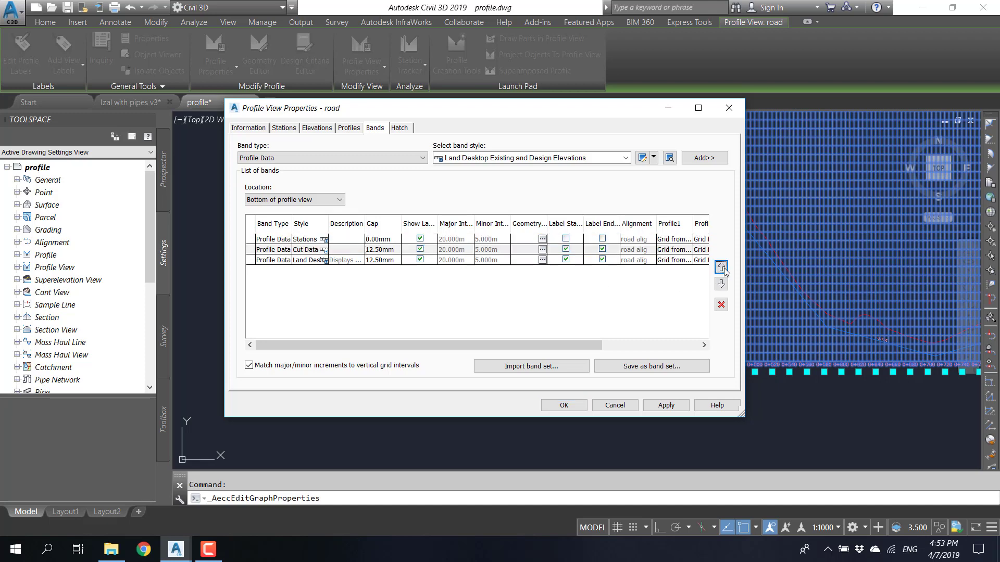
- Remove the Land Desktop Existing and Design Elevations band and the Cut Data band from the list of bands
left_click(280, 262)
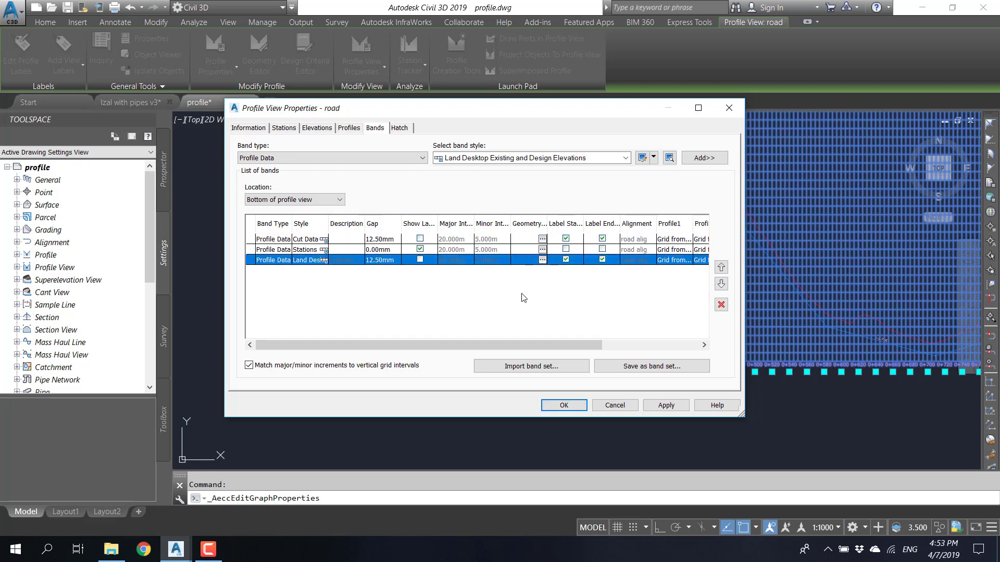
left_click(722, 306)
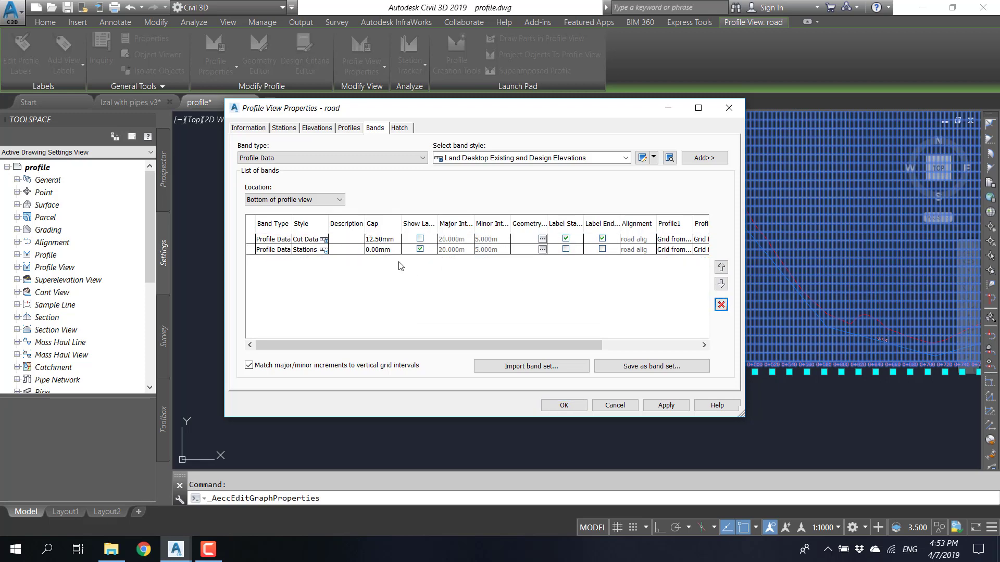
left_click(249, 251)
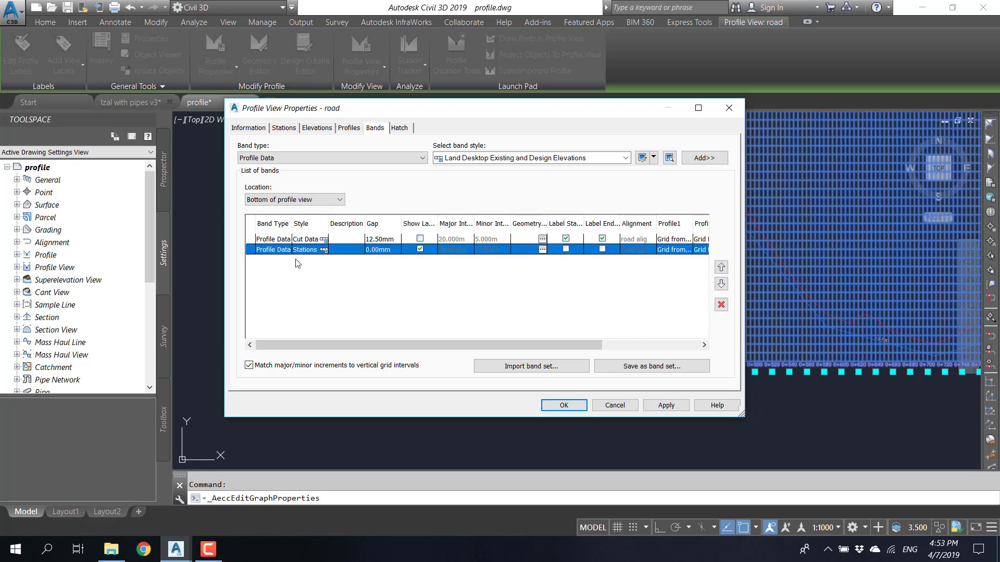
left_click(253, 240)
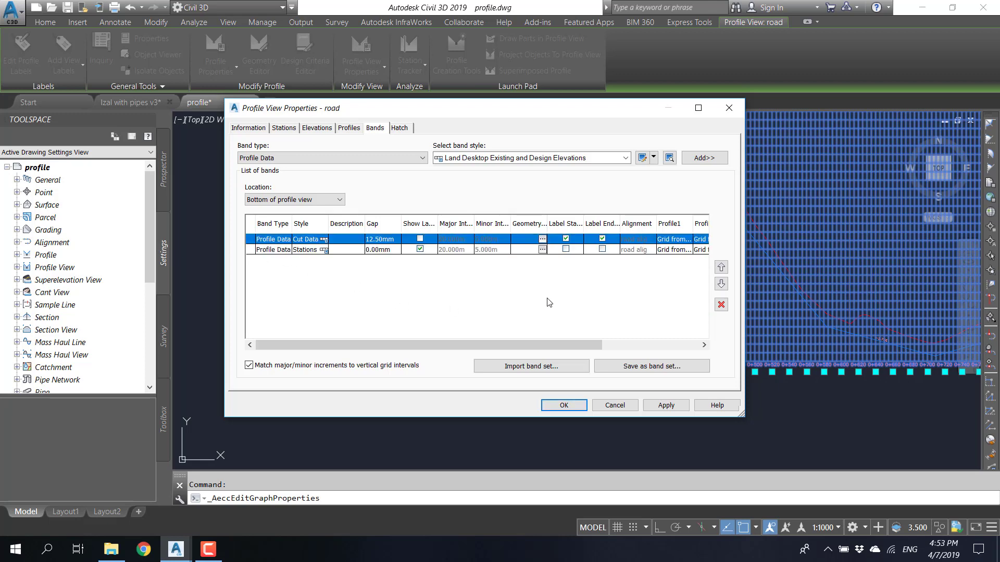
left_click(720, 305)
- Check the Stations band's style, close the profile view properties and examine the station labels beneath the start of the profile view
left_click(323, 240)
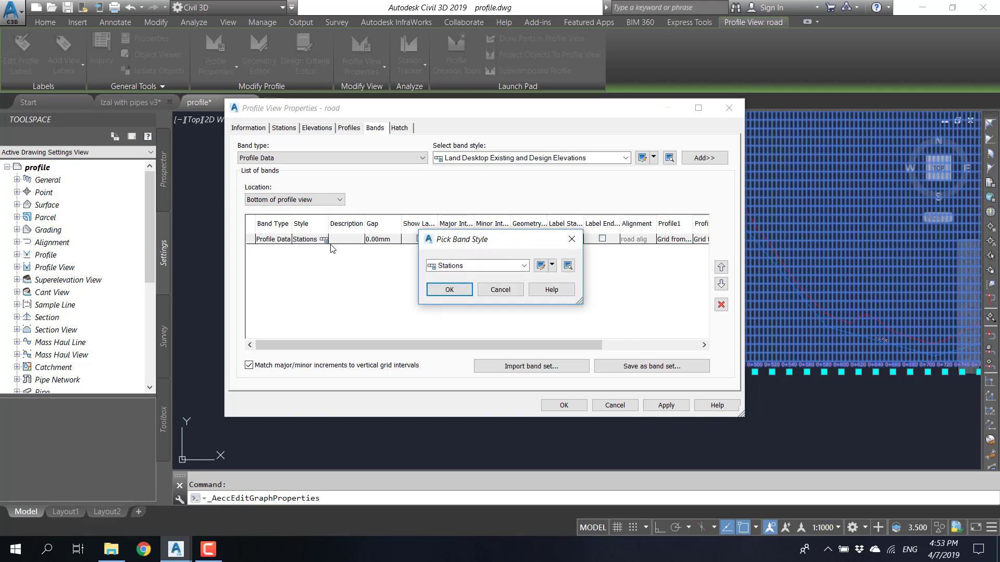
key("Return")
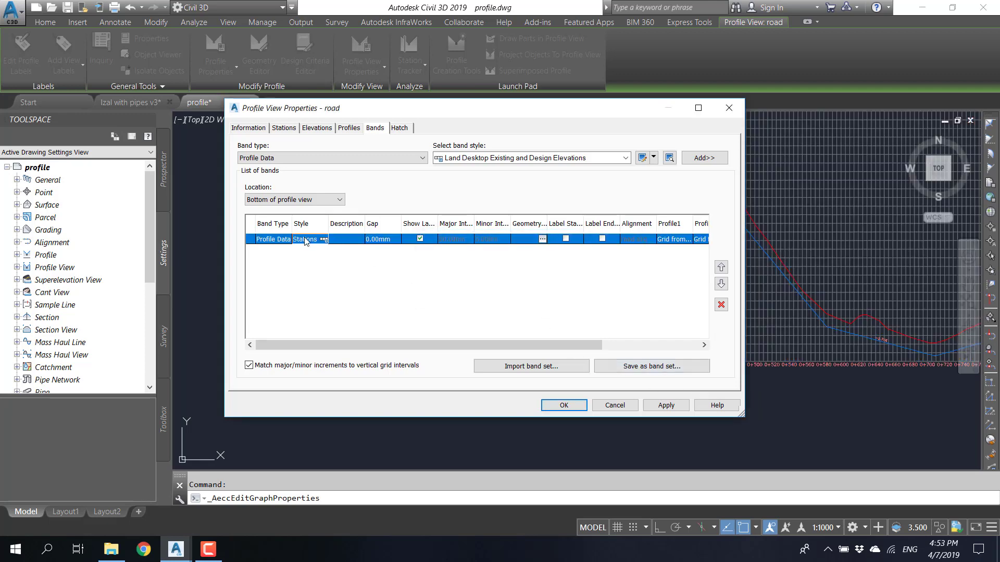
key("Return")
key("Escape")
scroll(370, 355, "up", 5)
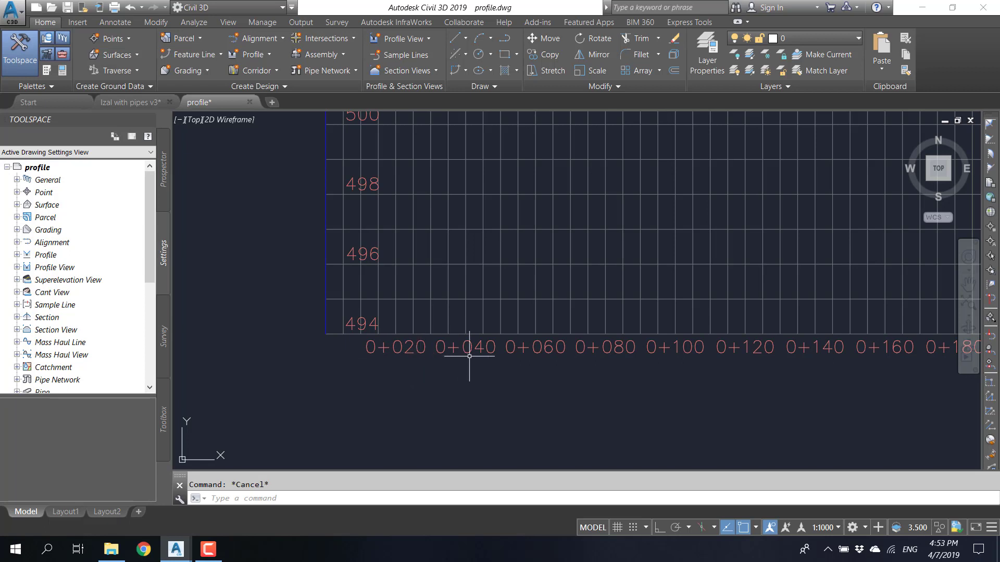
scroll(511, 365, "down", 2)
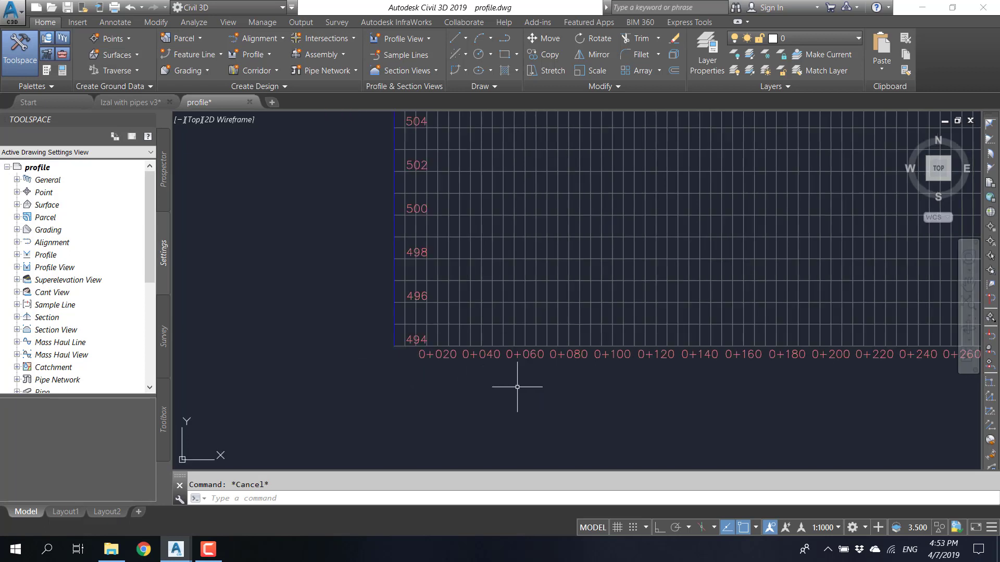
- Reopen the road profile view's band settings and open the style choice for the Stations band
left_click(588, 412)
left_click(525, 305)
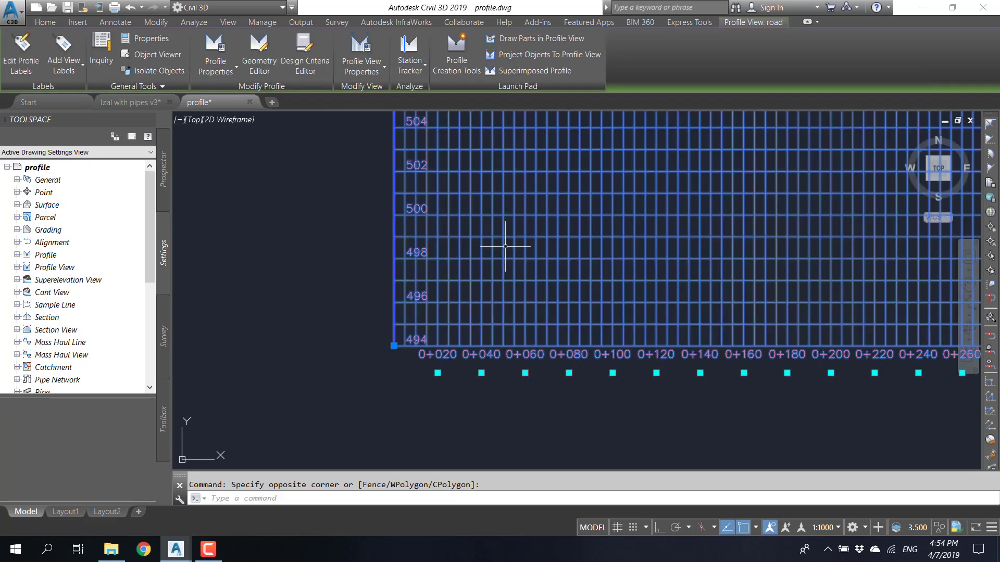
left_click(363, 49)
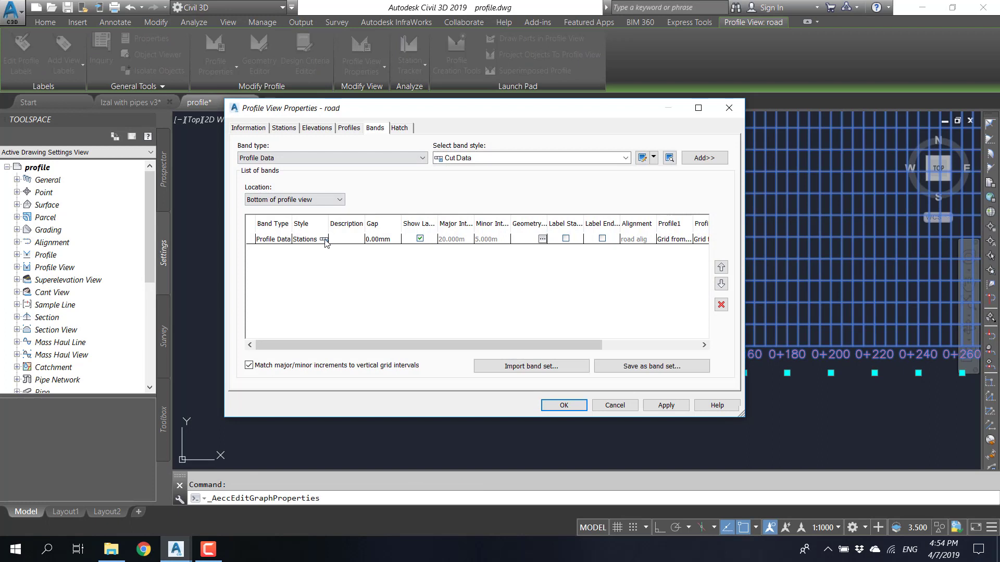
left_click(326, 243)
left_click(325, 241)
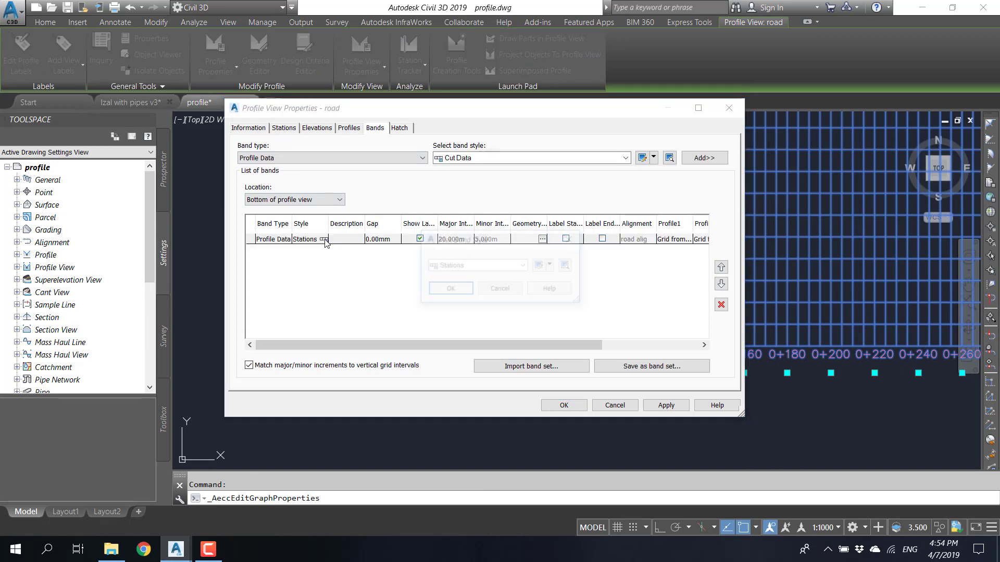
left_click(552, 265)
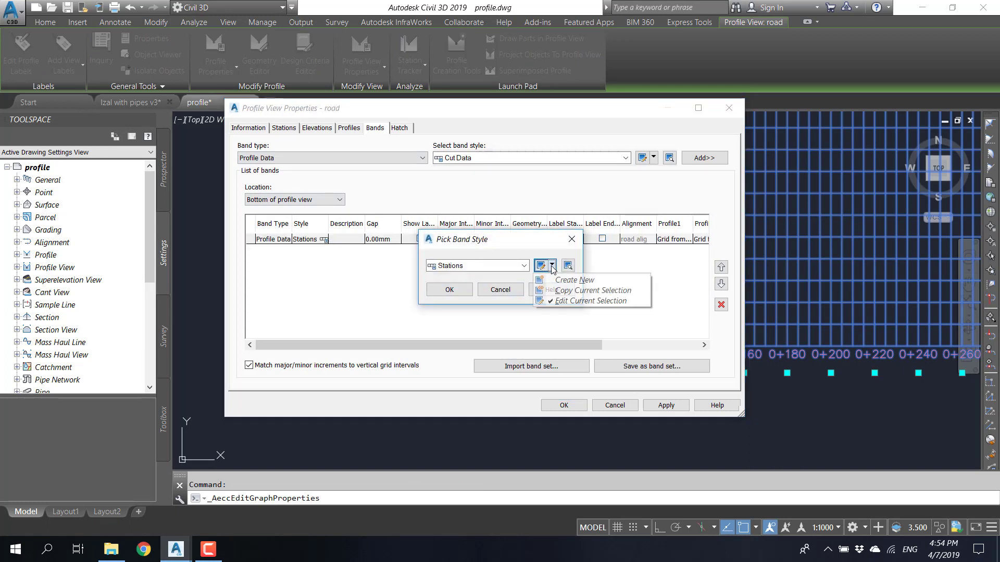
left_click(555, 302)
key("Escape")
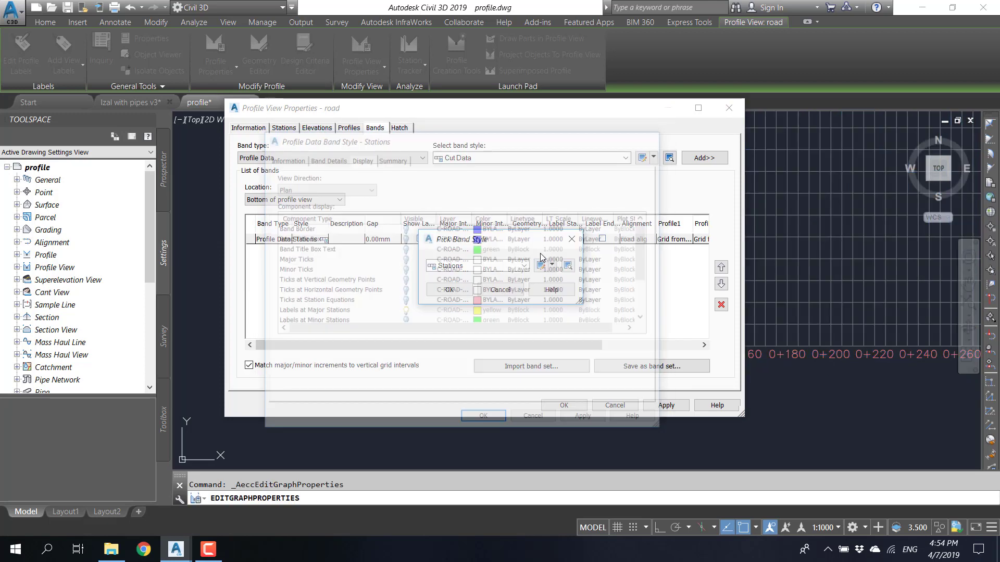
- Copy the Stations band style and name the copy Distance
left_click(552, 265)
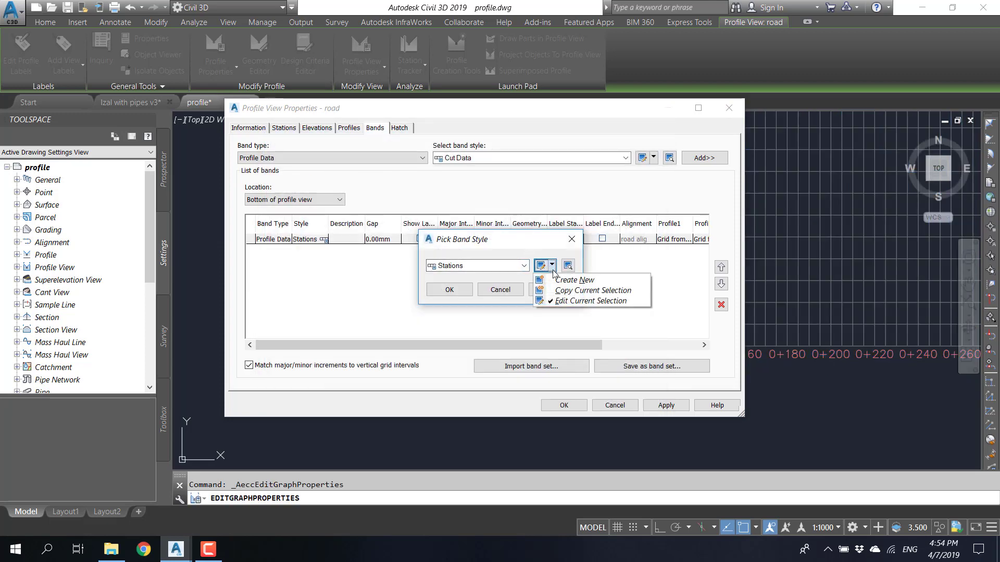
left_click(567, 294)
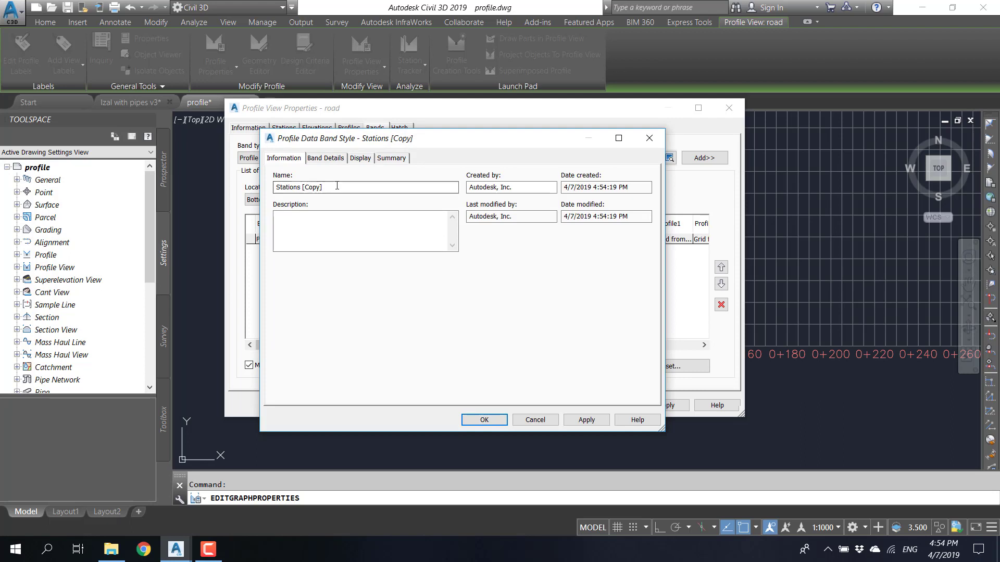
left_click_drag(320, 189, 255, 189)
type("Distance")
- Open the Distance band style's title label for composing and rename its text component Distance
left_click(326, 159)
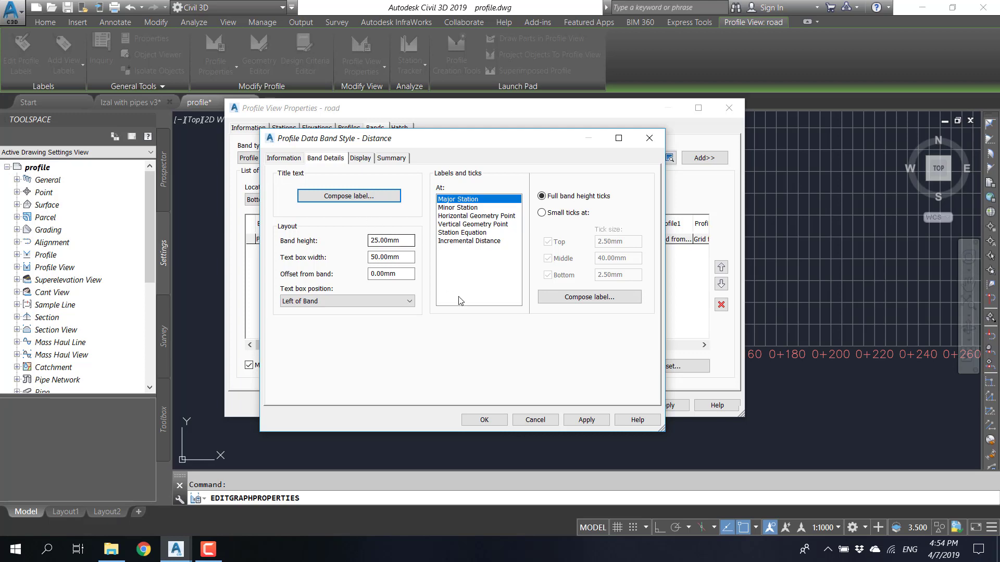
left_click(349, 196)
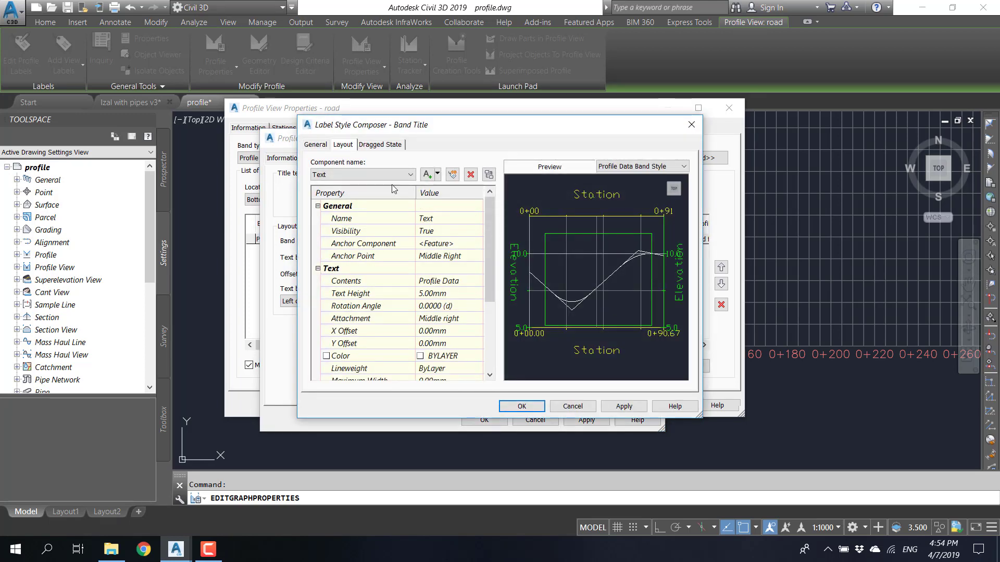
left_click(439, 218)
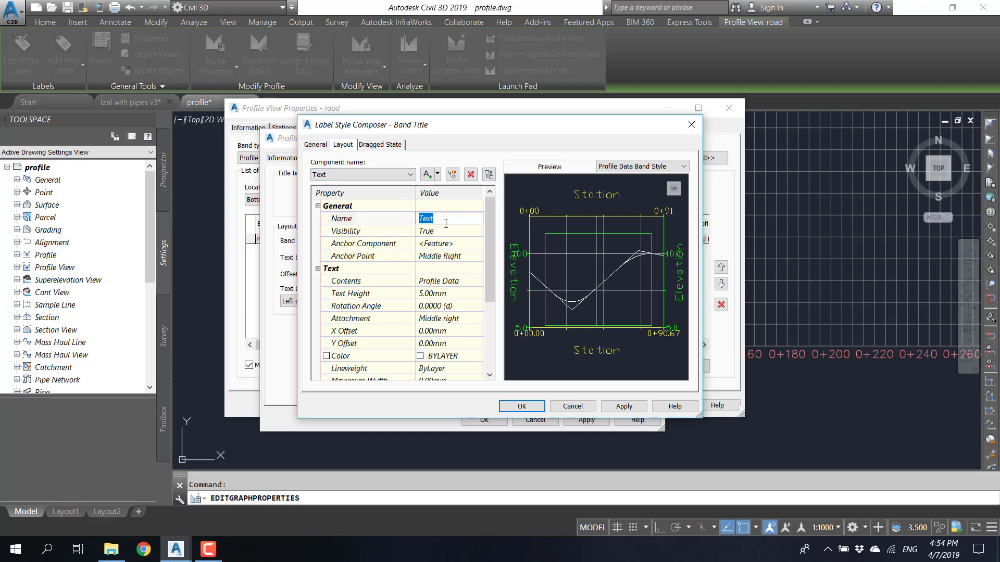
type("Distance")
- Set the anchor point of the band title's Distance text component to Middle Left
left_click(458, 259)
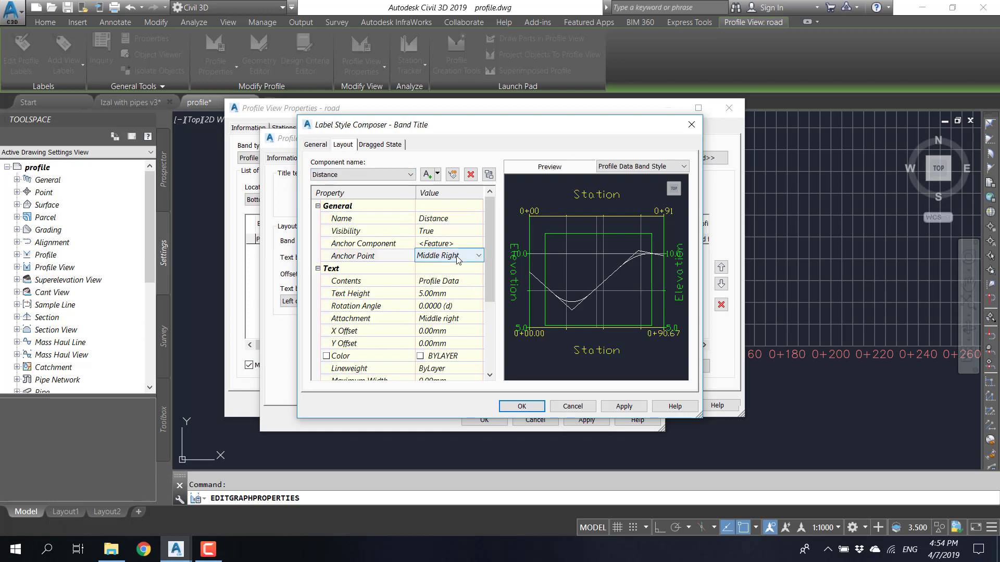
left_click(460, 258)
left_click(467, 317)
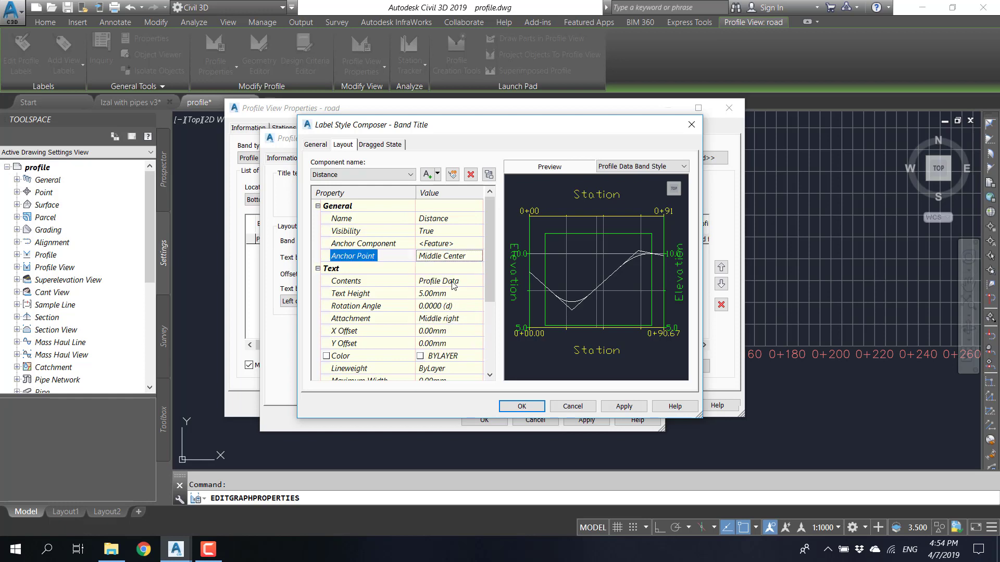
left_click(464, 262)
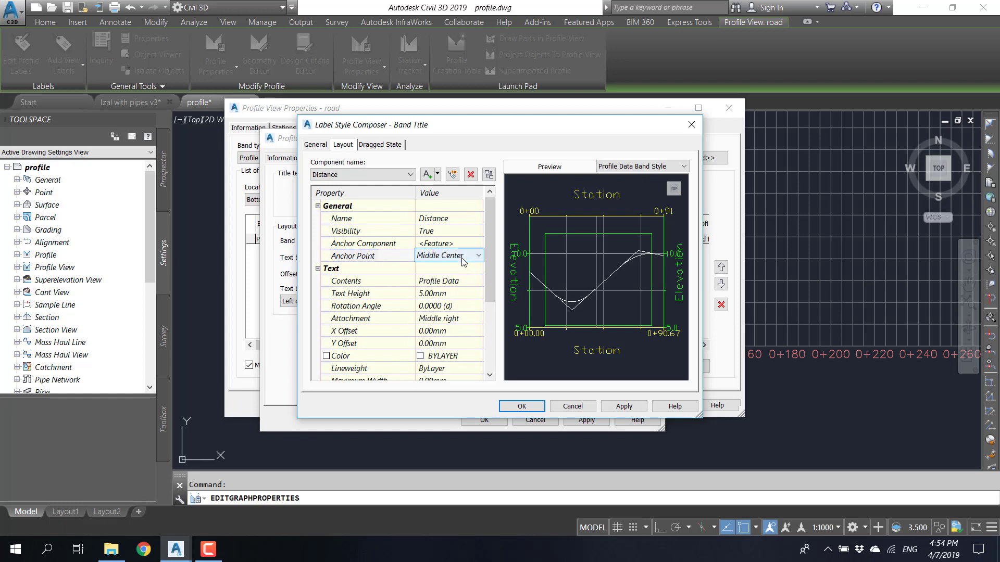
left_click(463, 261)
left_click(464, 301)
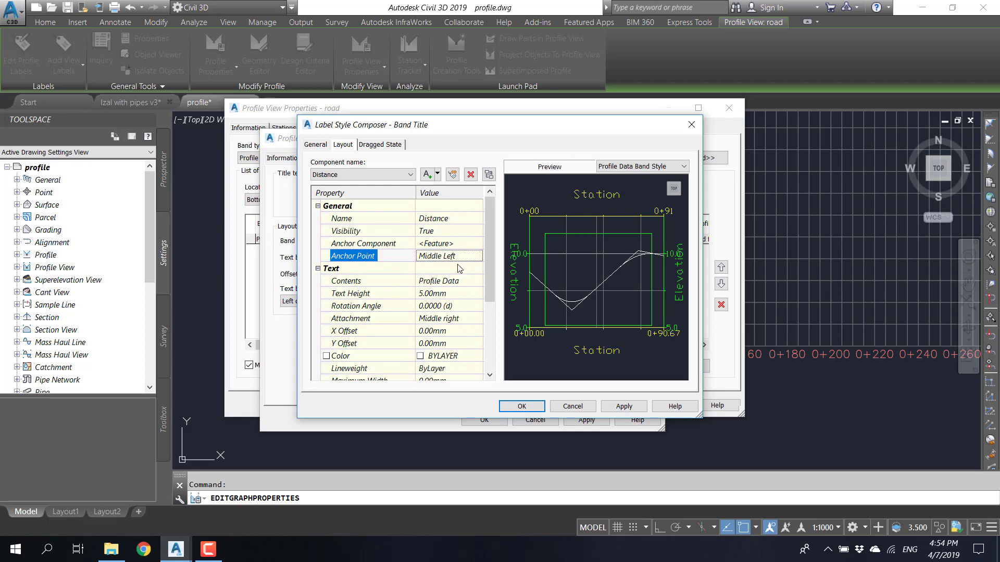
left_click(458, 268)
- Replace the contents of the band title's text component with Distance
left_click(451, 281)
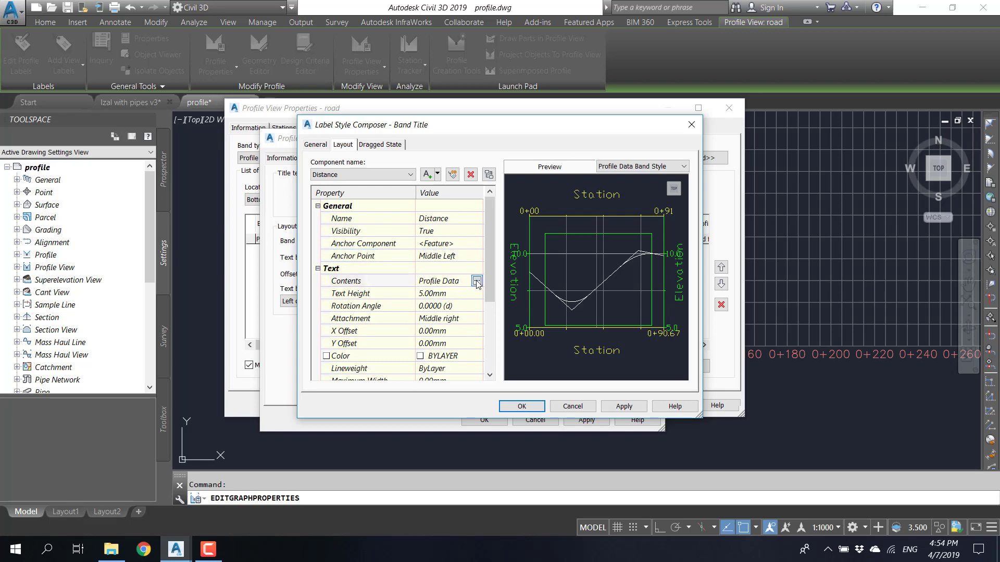
left_click(477, 281)
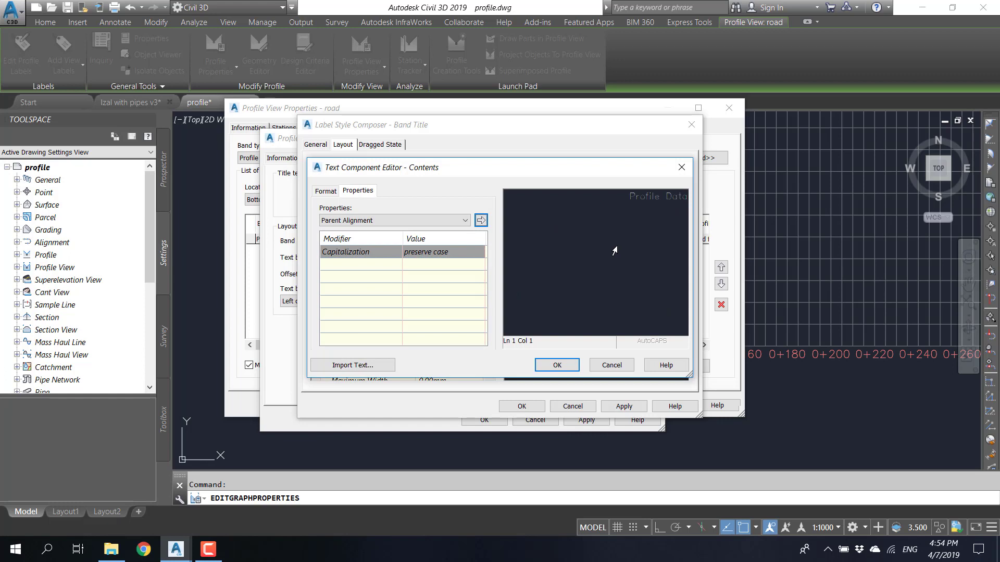
left_click(615, 235)
key("ctrl+a")
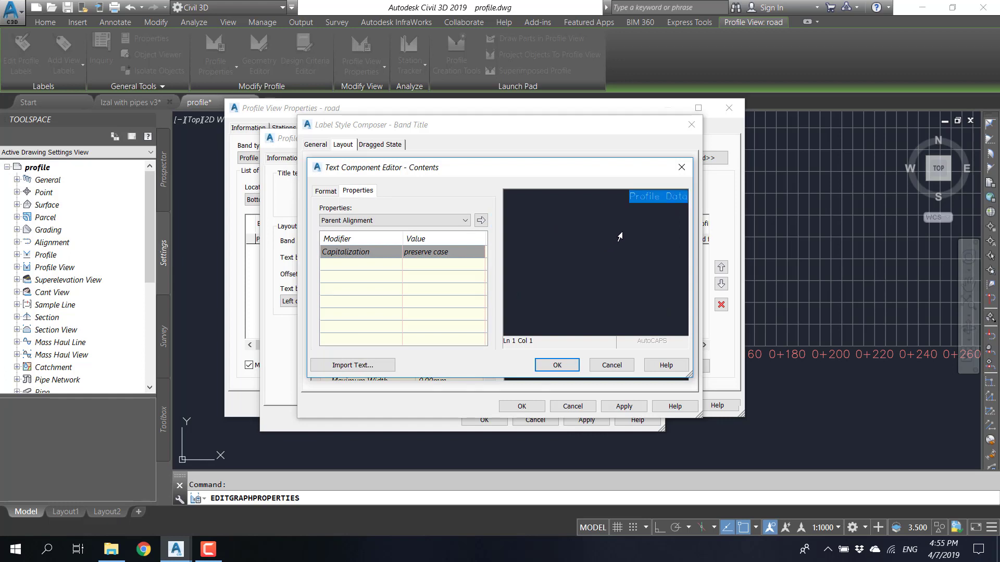
type("Distance")
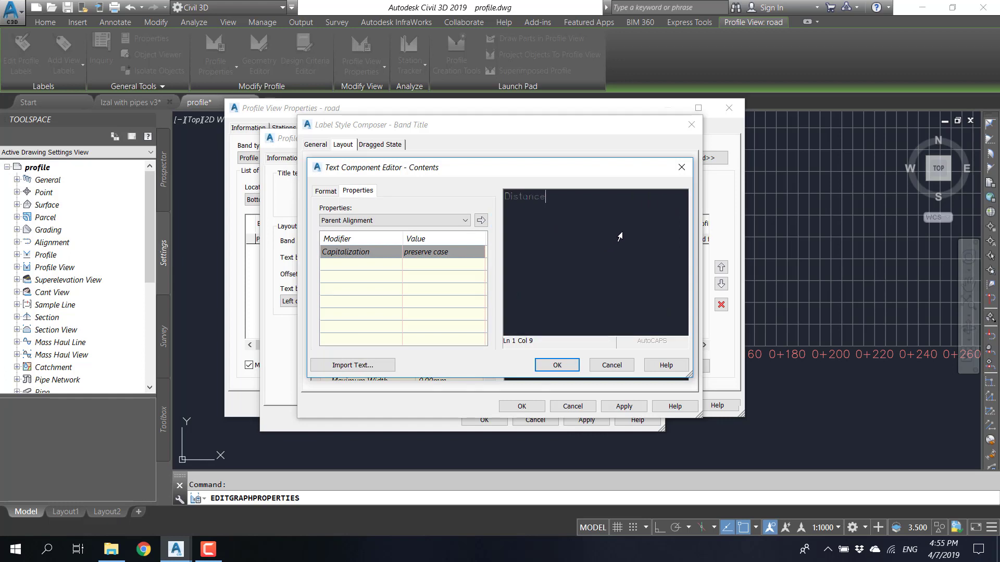
left_click(556, 365)
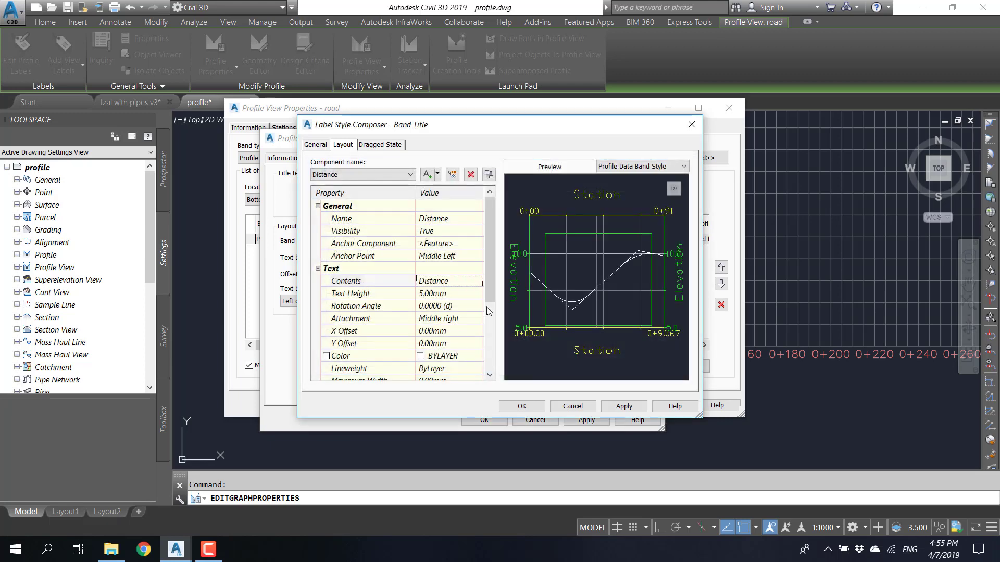
- Set the text height of the band title's Distance text component to 4 mm
left_click(447, 293)
type("4")
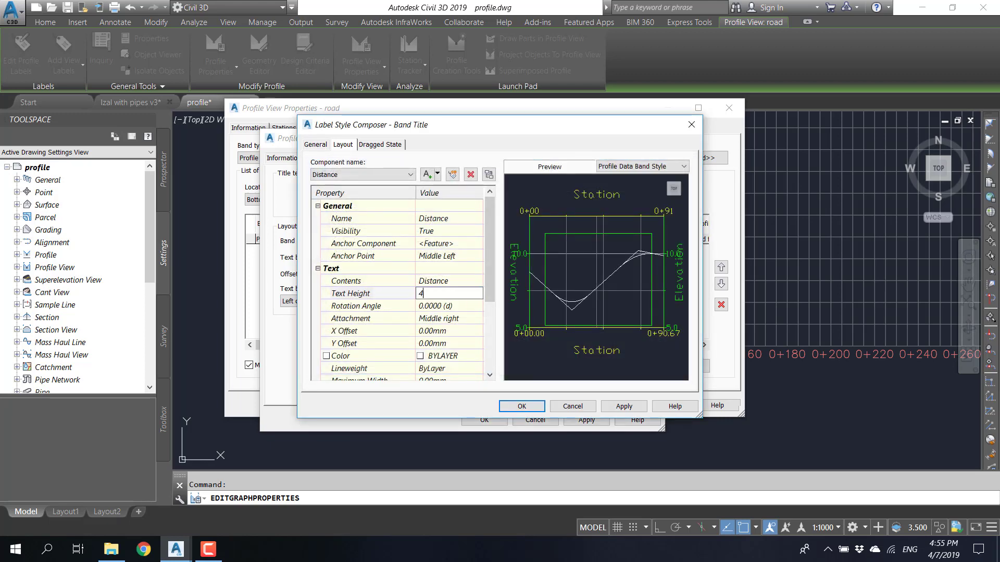
left_click(464, 307)
left_click(462, 319)
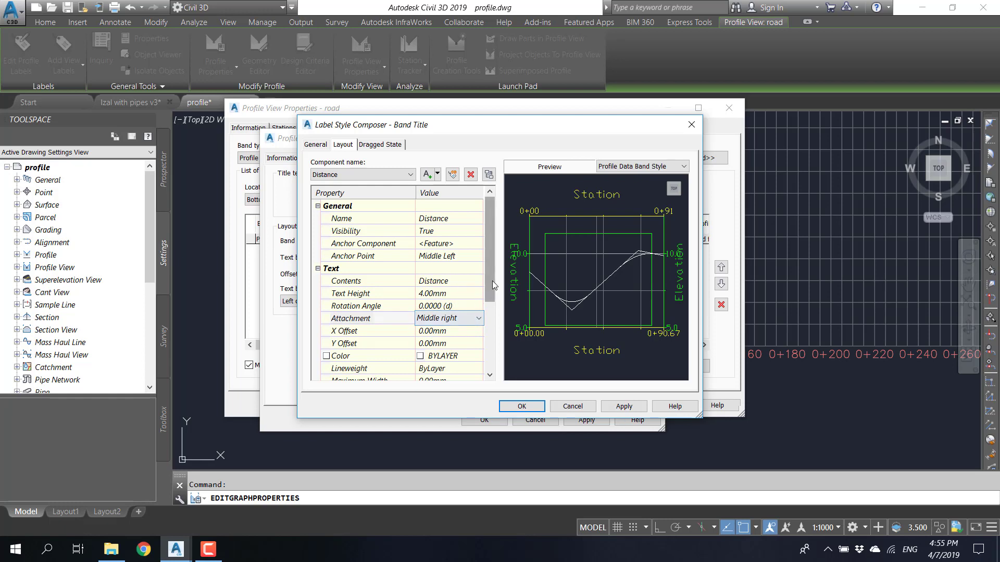
- Set the Distance title text's border background mask to True and accept the label composition
left_click_drag(490, 281, 492, 343)
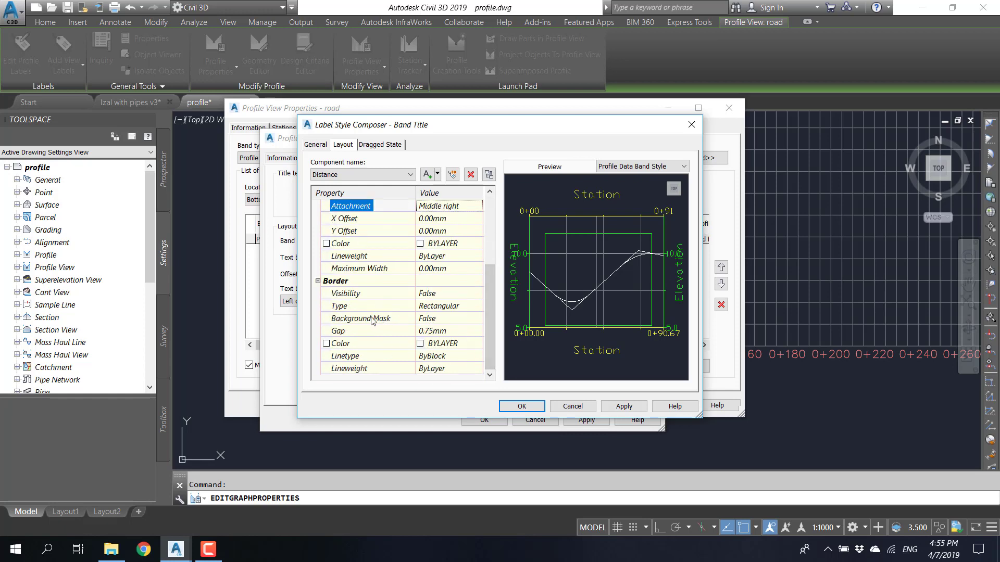
left_click(450, 318)
left_click(448, 318)
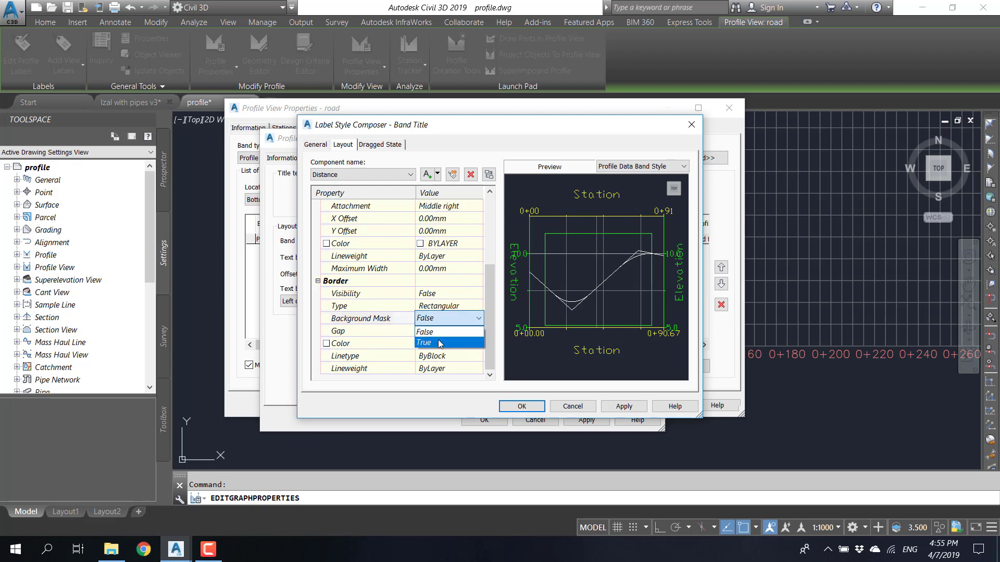
left_click(440, 343)
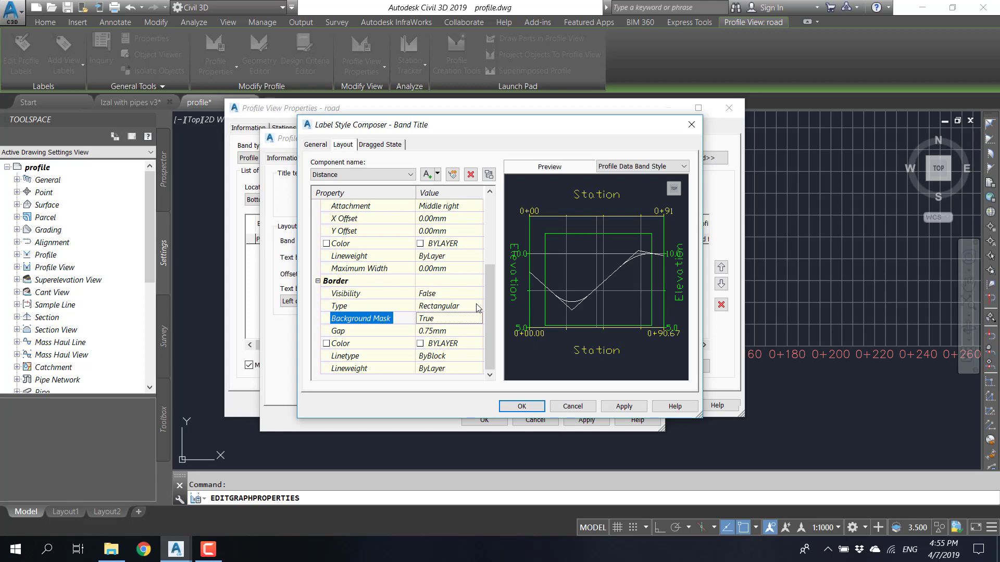
left_click(521, 406)
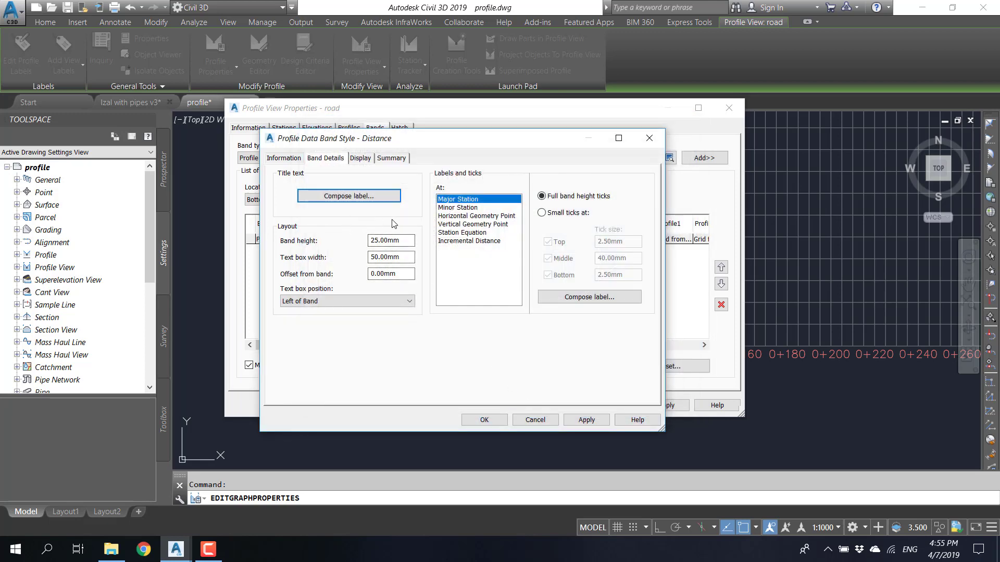
- Assign the Distance style to the profile data band beneath the road profile view and apply the profile view properties
left_click(484, 420)
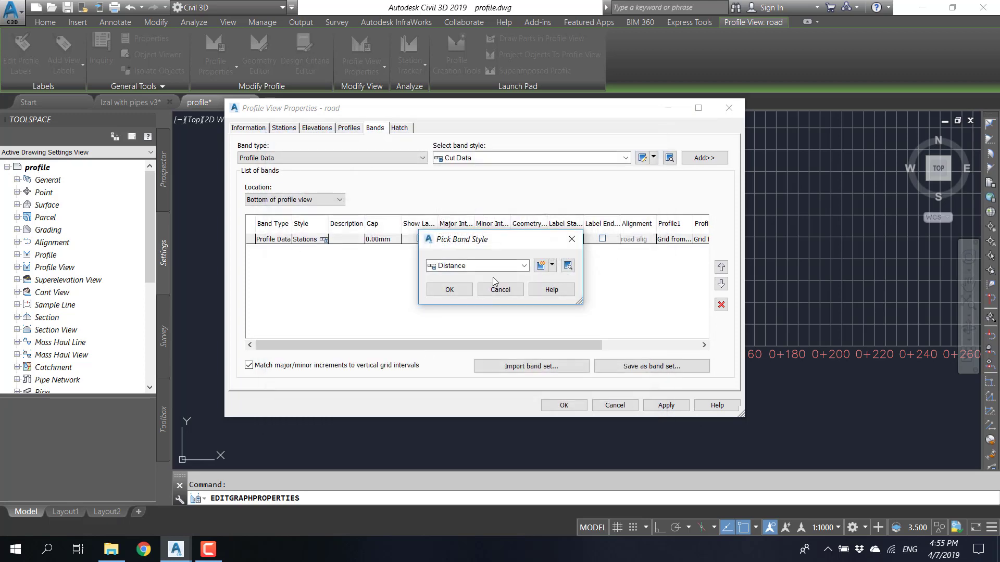
left_click(459, 292)
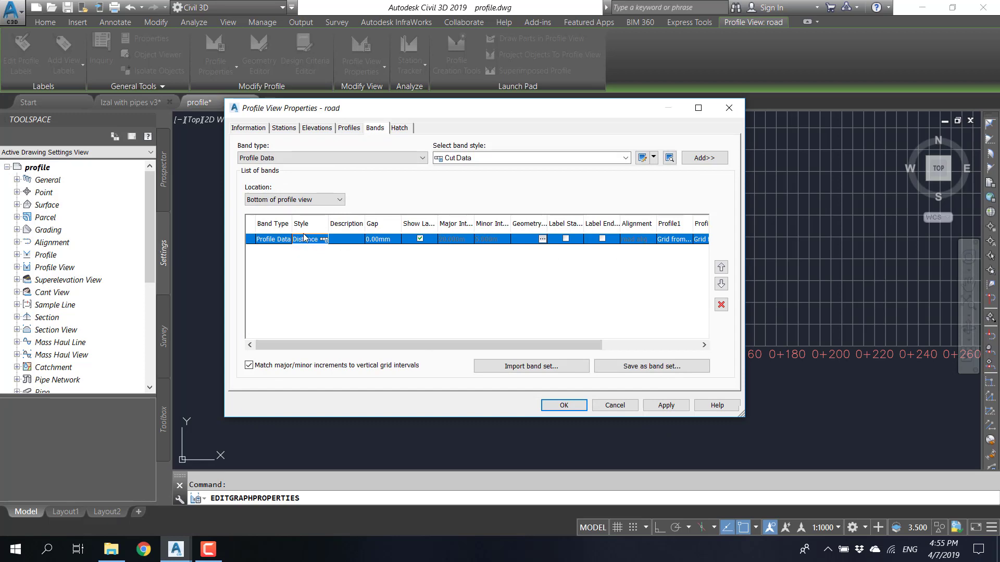
left_click(551, 403)
key("Escape")
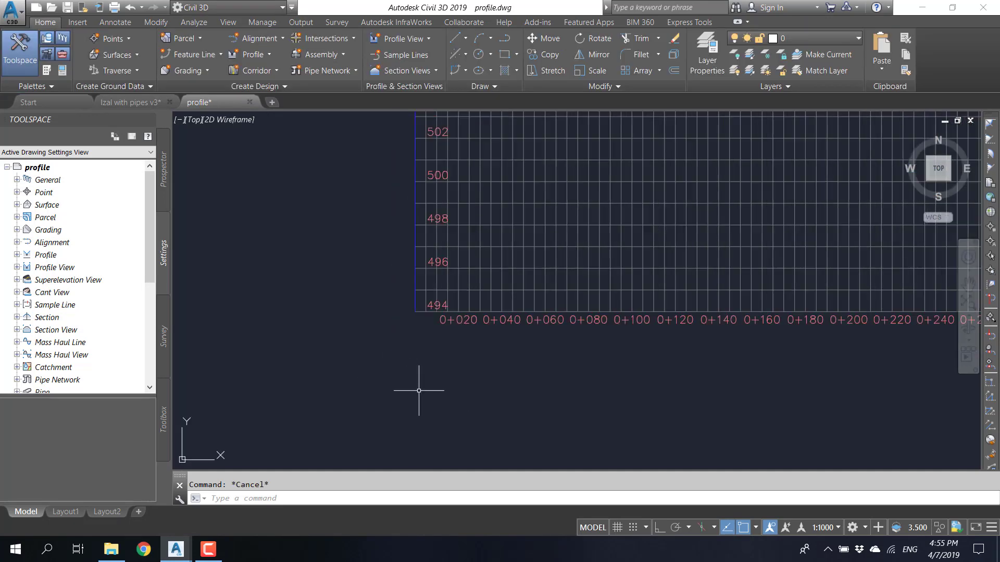
scroll(336, 319, "down", 2)
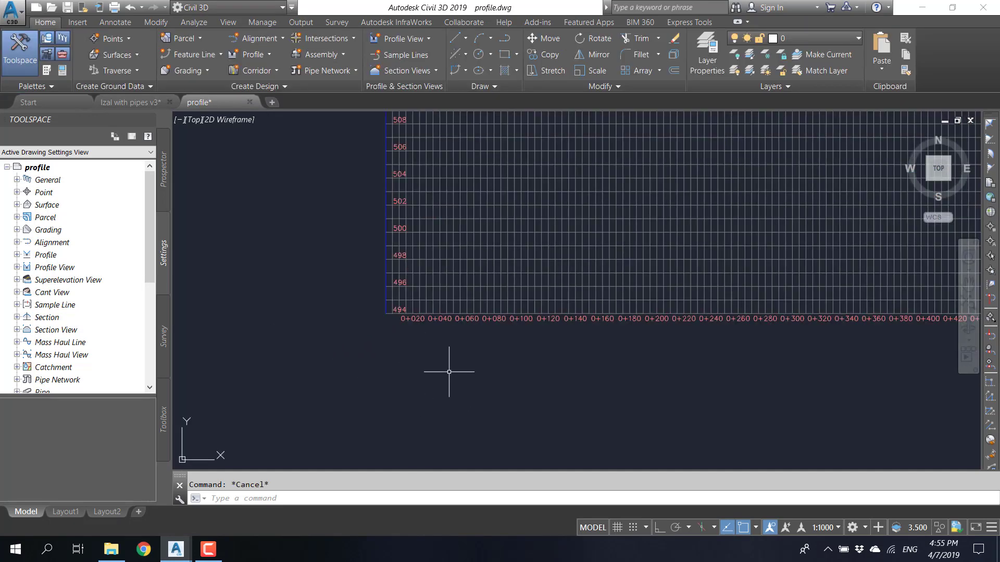
- Reopen the road profile view's properties and open its band's Distance style for editing
left_click(377, 300)
left_click(386, 294)
left_click(361, 46)
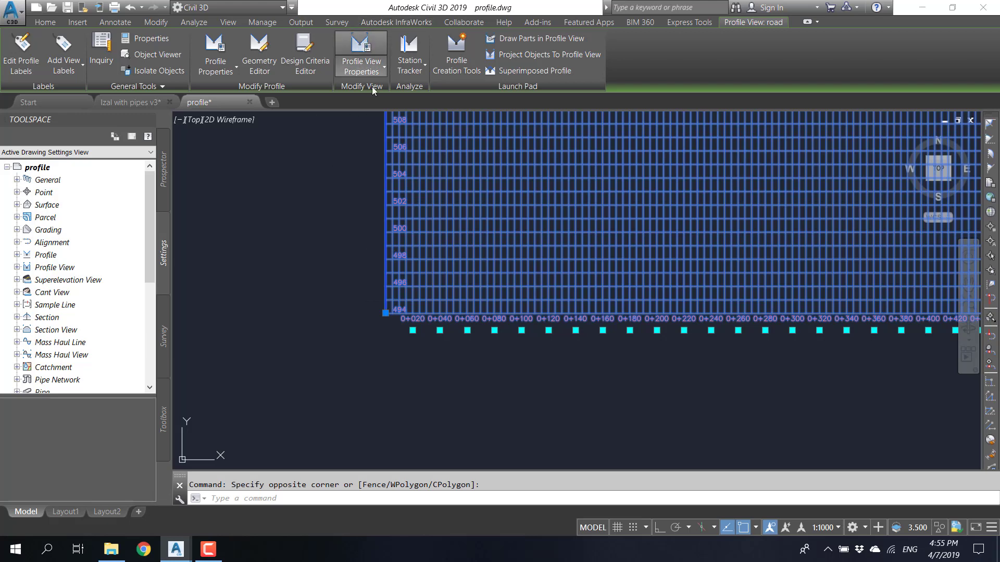
left_click(324, 239)
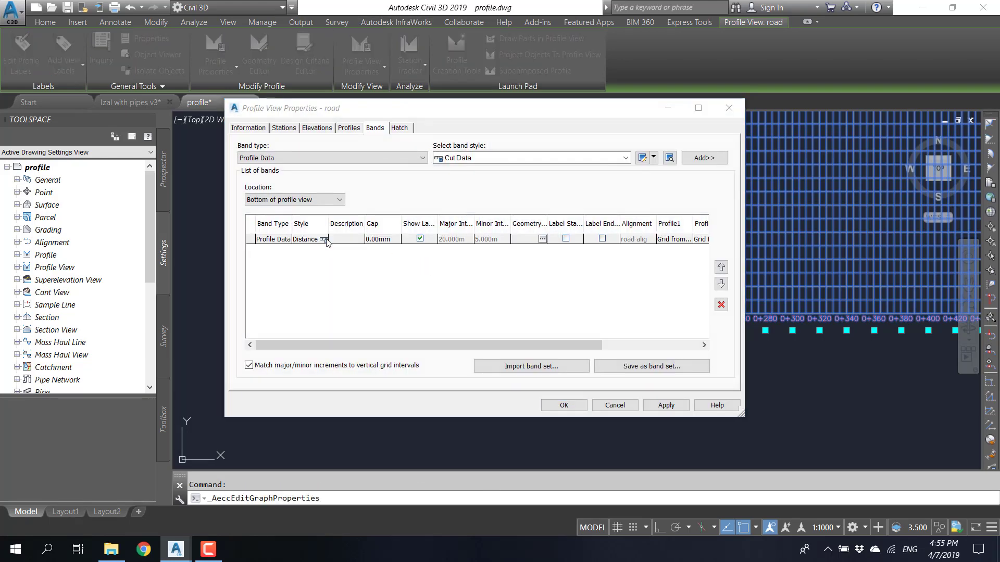
left_click(540, 266)
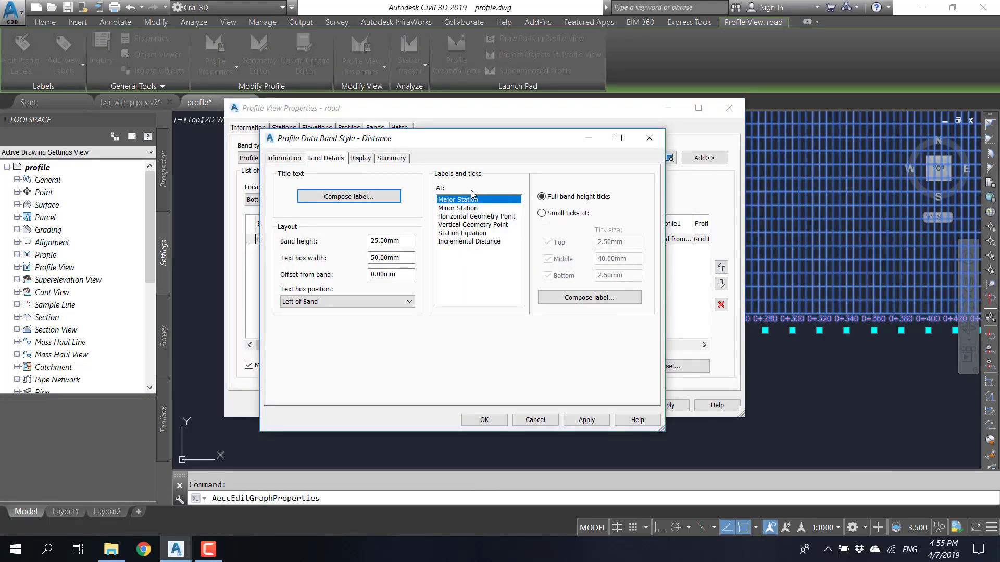
- Make the Band Title Box and Band Title Box Text components visible in the Distance style and apply it to the profile view
left_click(364, 158)
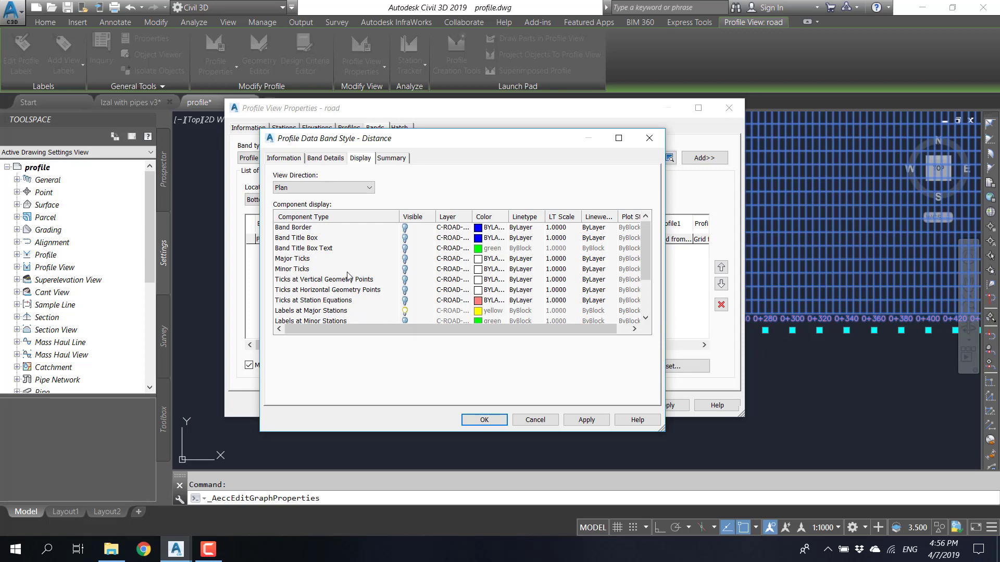
left_click(404, 249)
left_click(404, 238)
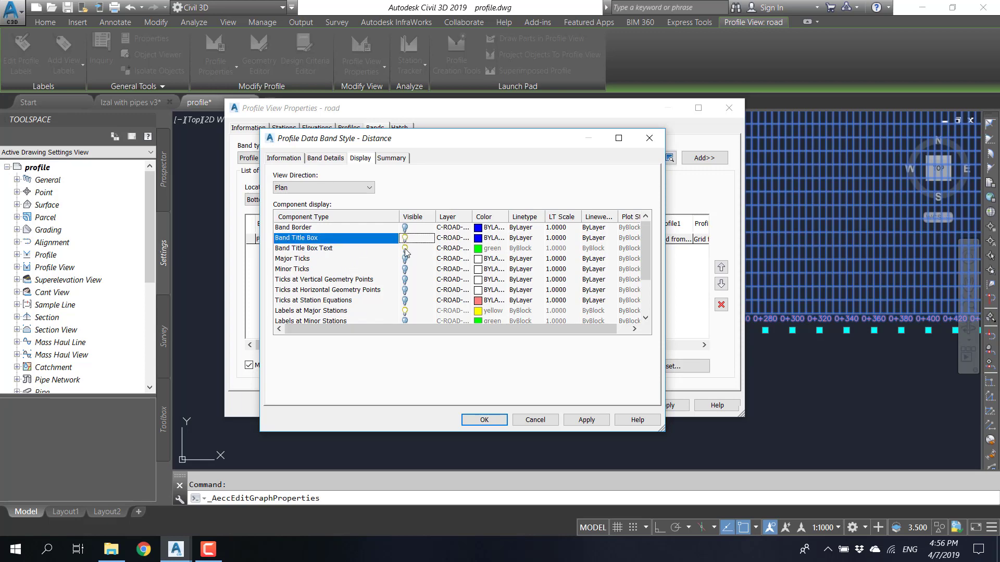
left_click(482, 421)
left_click(453, 415)
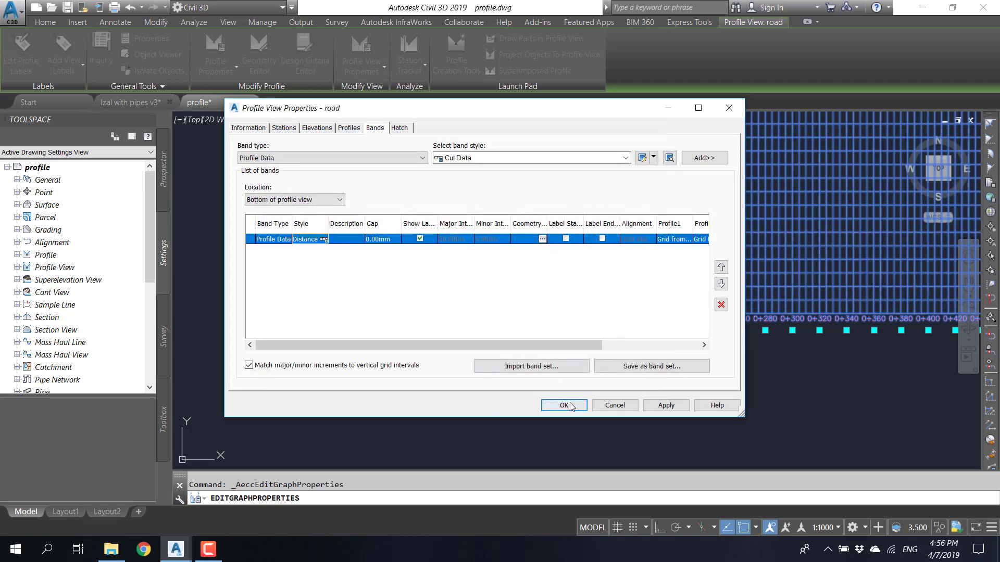
left_click(564, 405)
key("Escape")
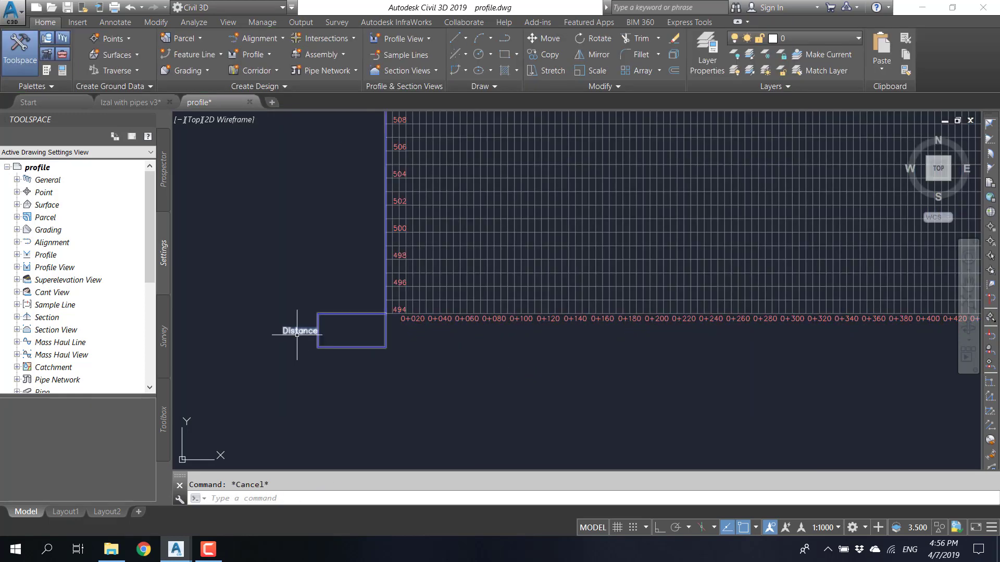
- Open the Distance band style's title label for composing again from the road profile view's band settings
scroll(297, 335, "up", 2)
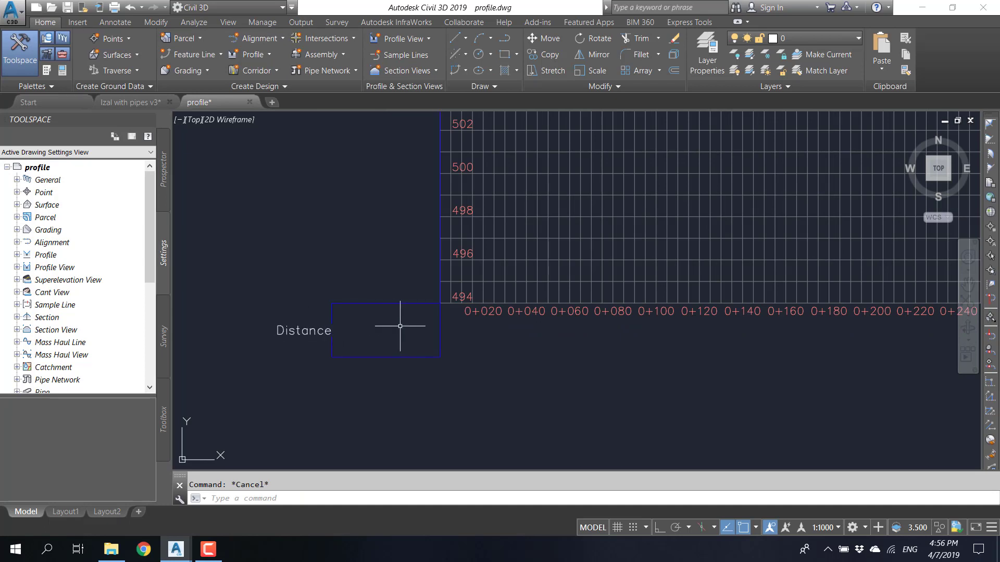
left_click_drag(408, 385, 401, 289)
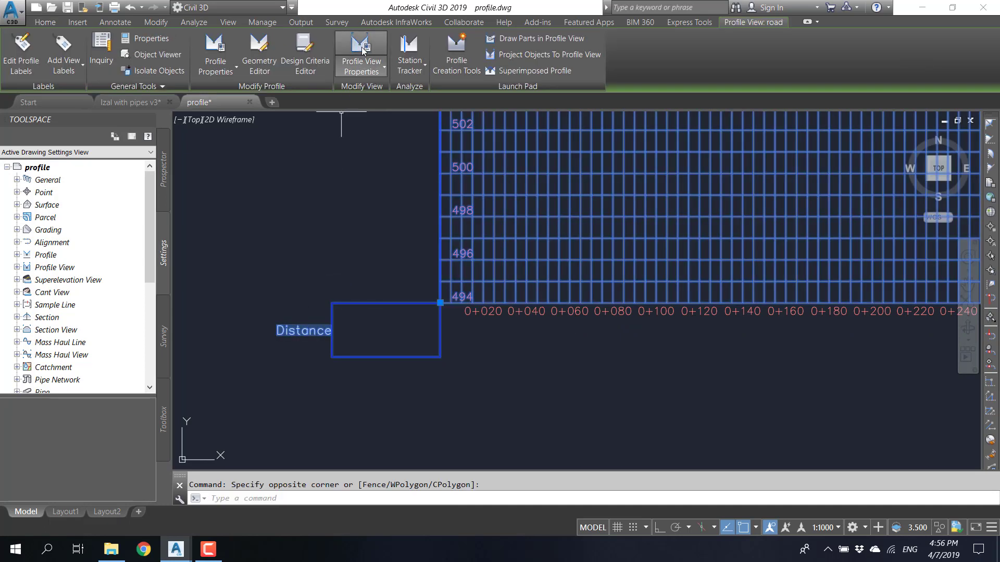
left_click(363, 50)
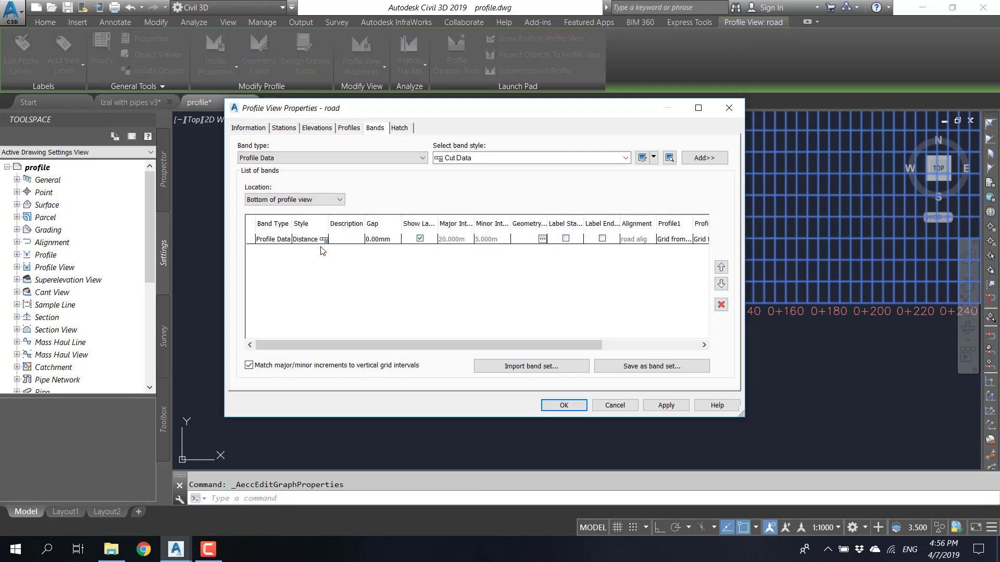
left_click(324, 239)
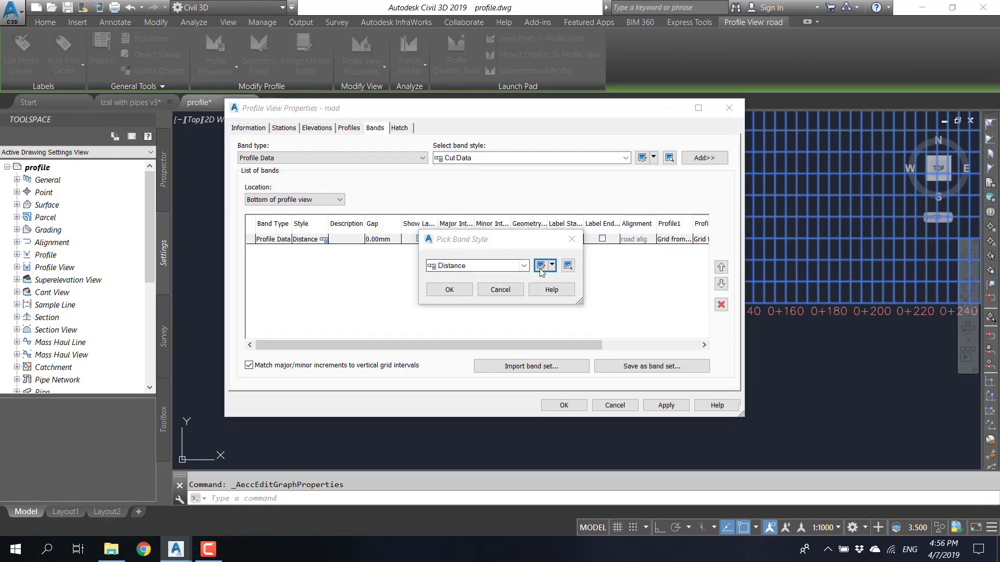
left_click(539, 264)
left_click(325, 158)
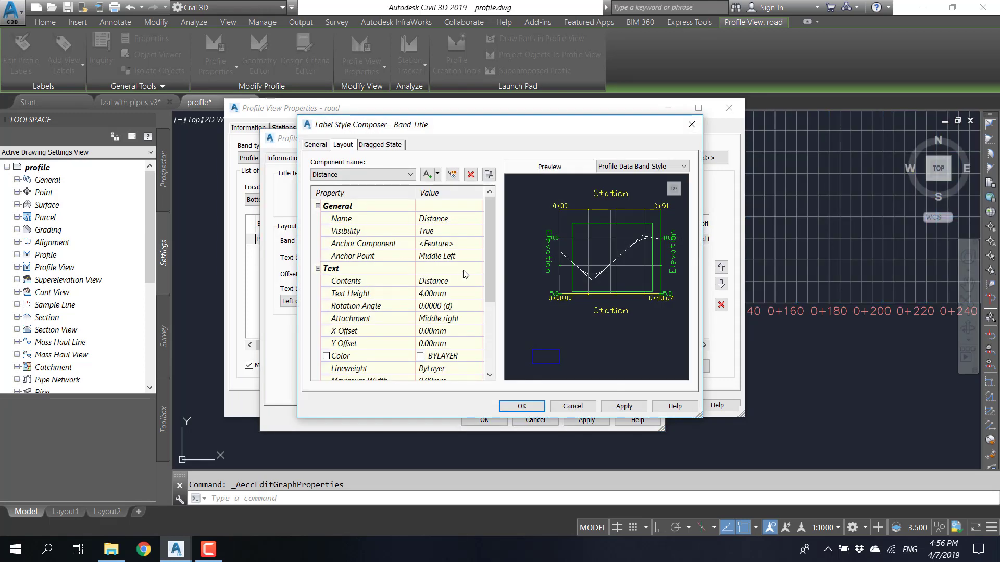
- Set the title text's anchor point to Middle Center and its attachment to Middle center, and accept the label composition
left_click(471, 256)
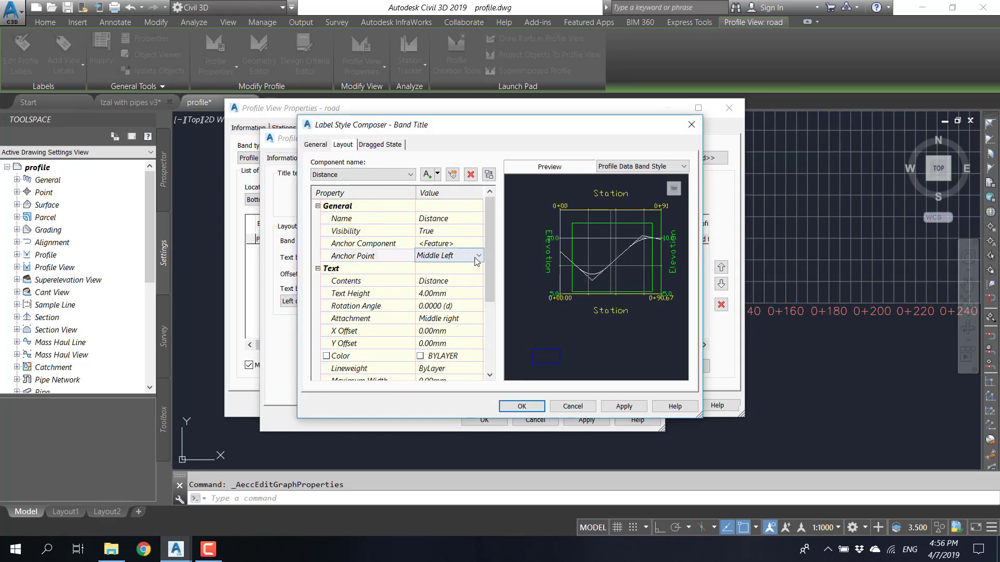
left_click(478, 256)
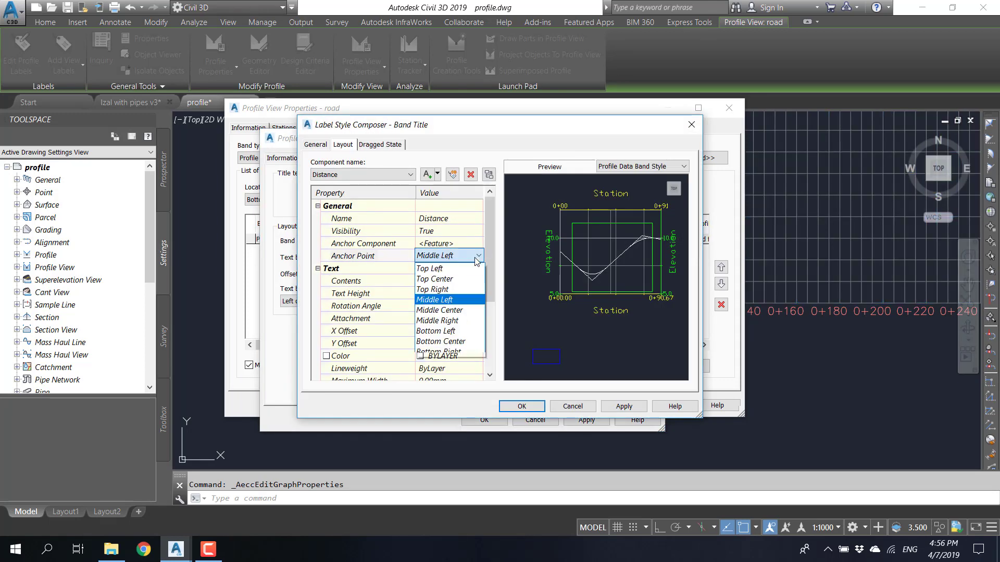
left_click(461, 310)
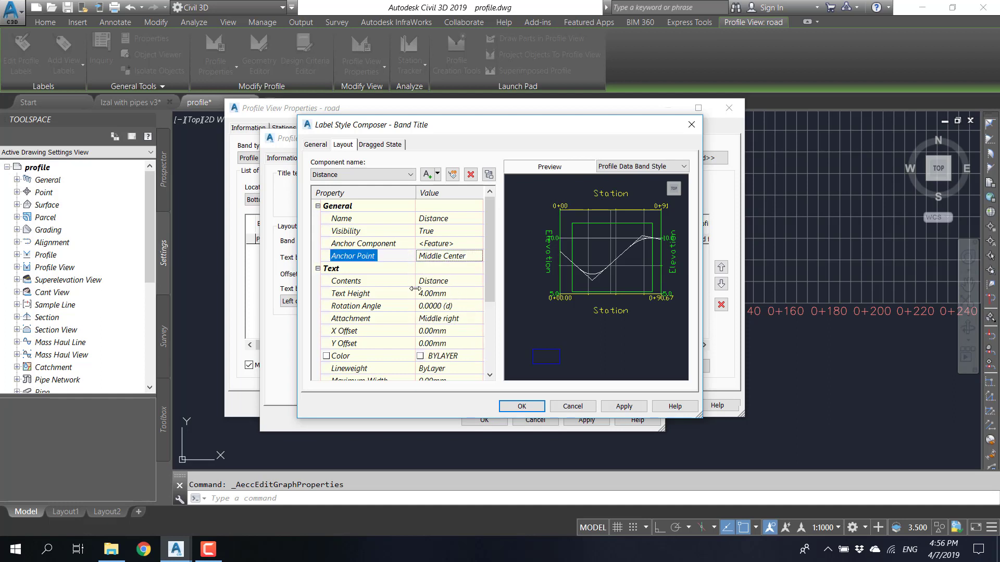
left_click(467, 320)
left_click(468, 320)
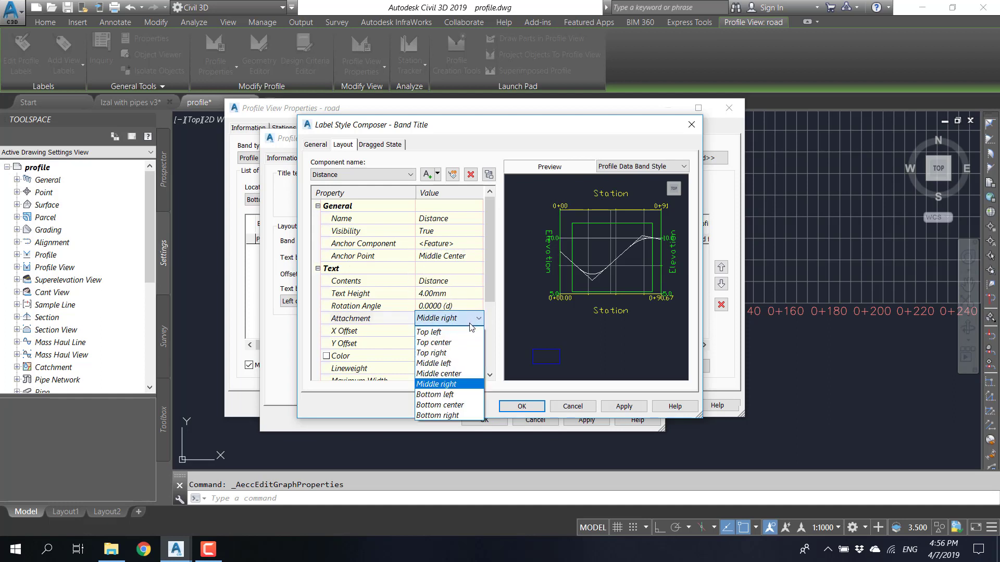
left_click(461, 373)
left_click(521, 406)
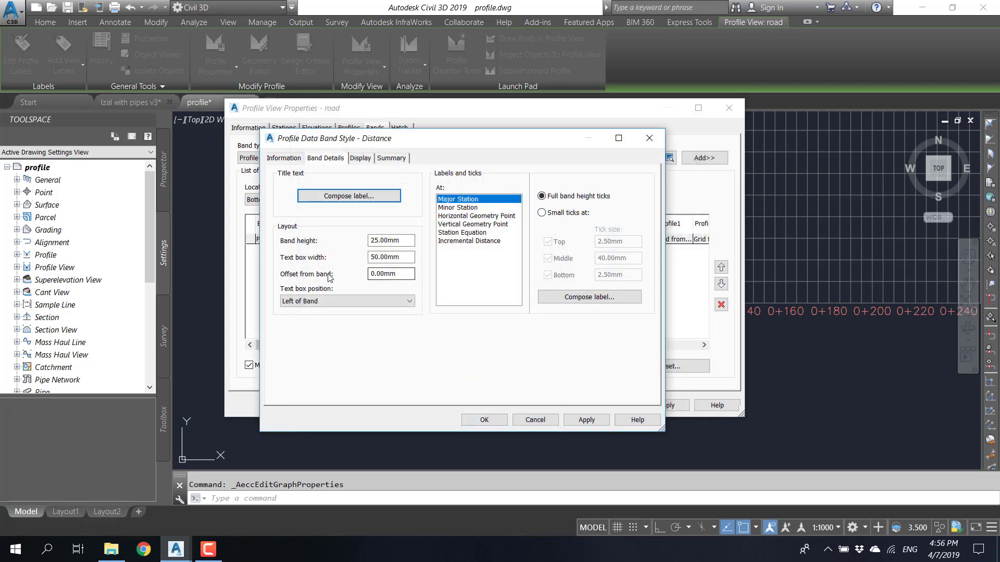
- Accept the edited Distance band style and apply the road profile view's properties
left_click(484, 420)
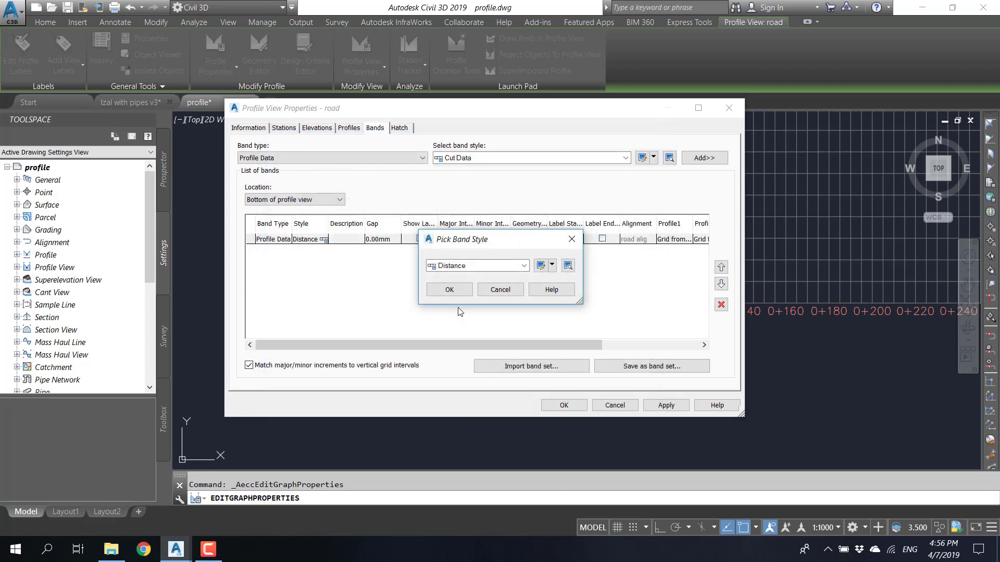
left_click(458, 295)
left_click(564, 405)
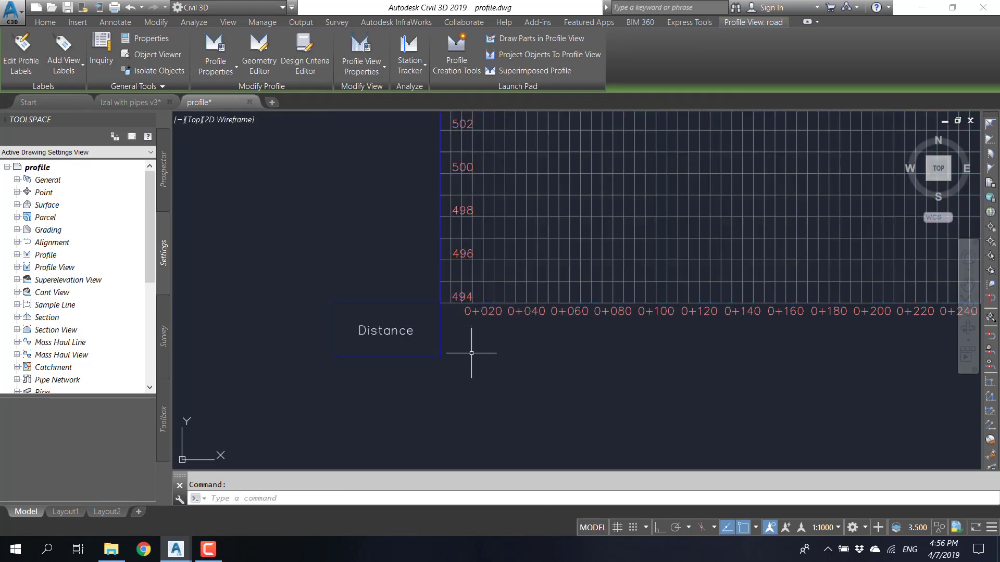
key("Escape")
- Reopen the Distance band style for editing from the road profile view's band settings
scroll(418, 336, "down", 2)
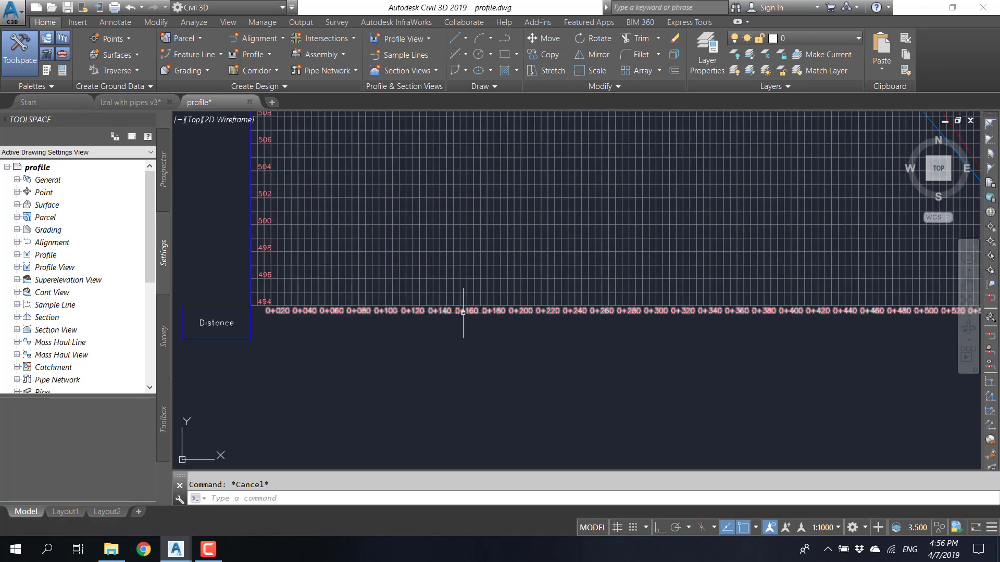
middle_click_drag(313, 340, 457, 339)
left_click(396, 374)
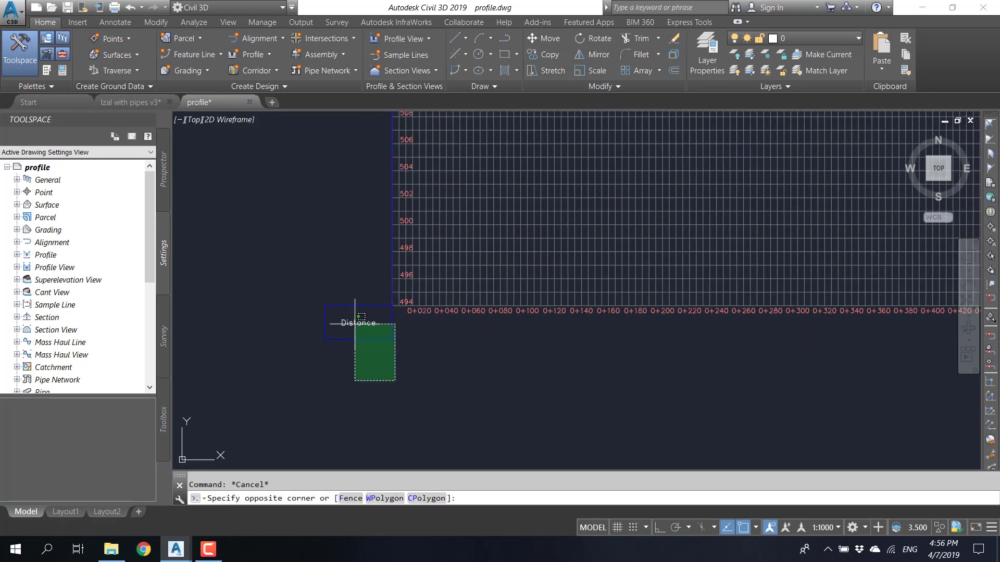
left_click(348, 325)
left_click(359, 47)
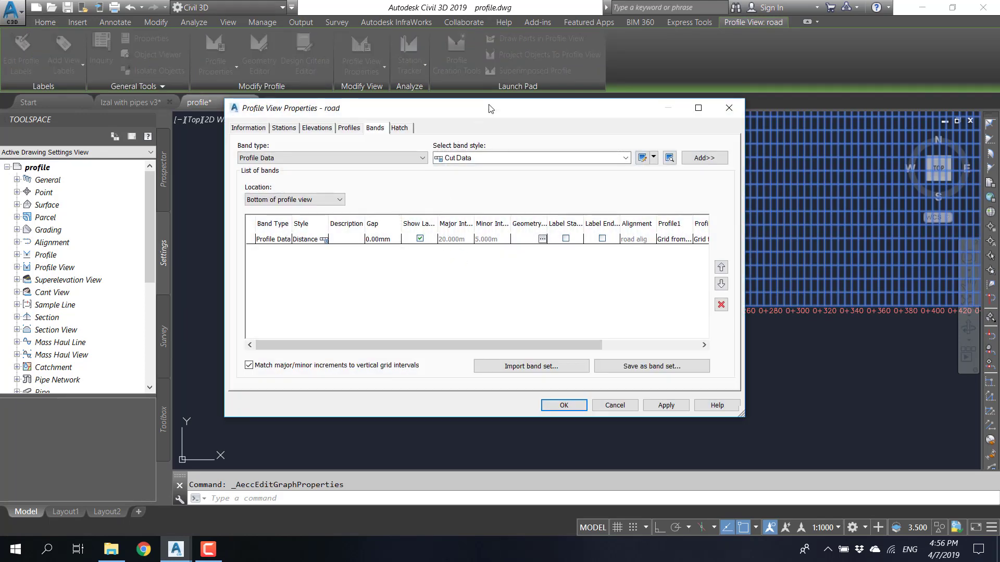
left_click_drag(490, 107, 347, 116)
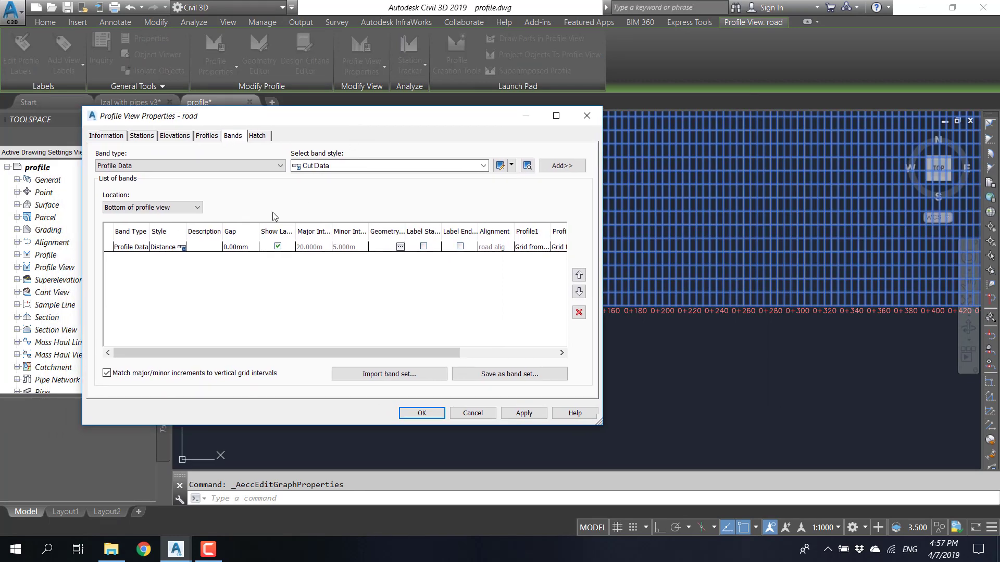
left_click(181, 247)
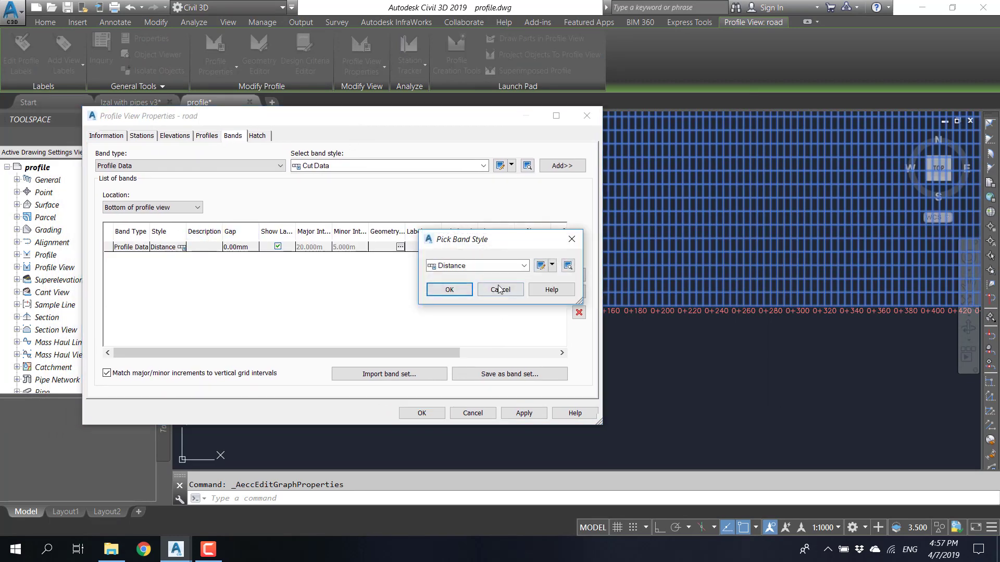
left_click(552, 266)
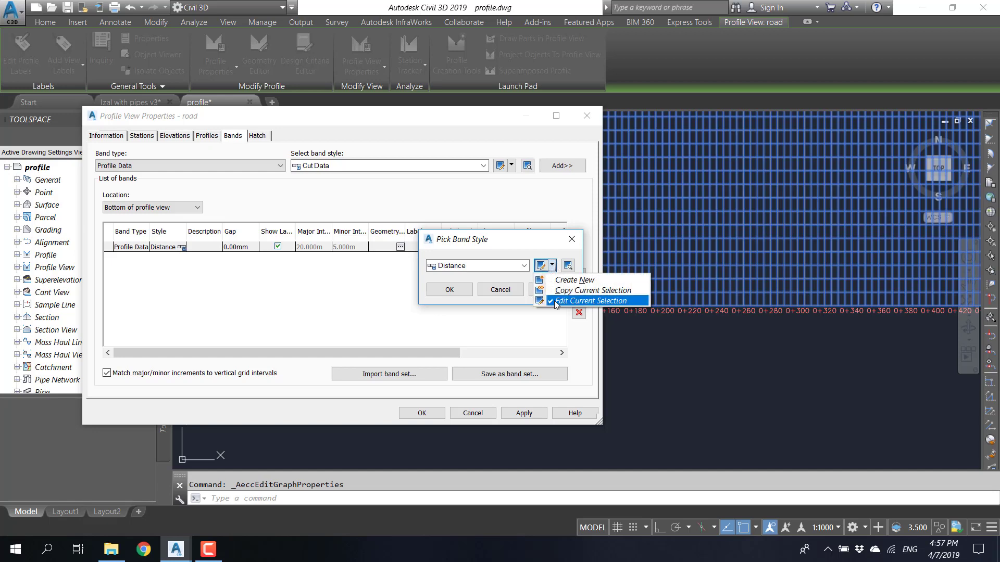
left_click(541, 266)
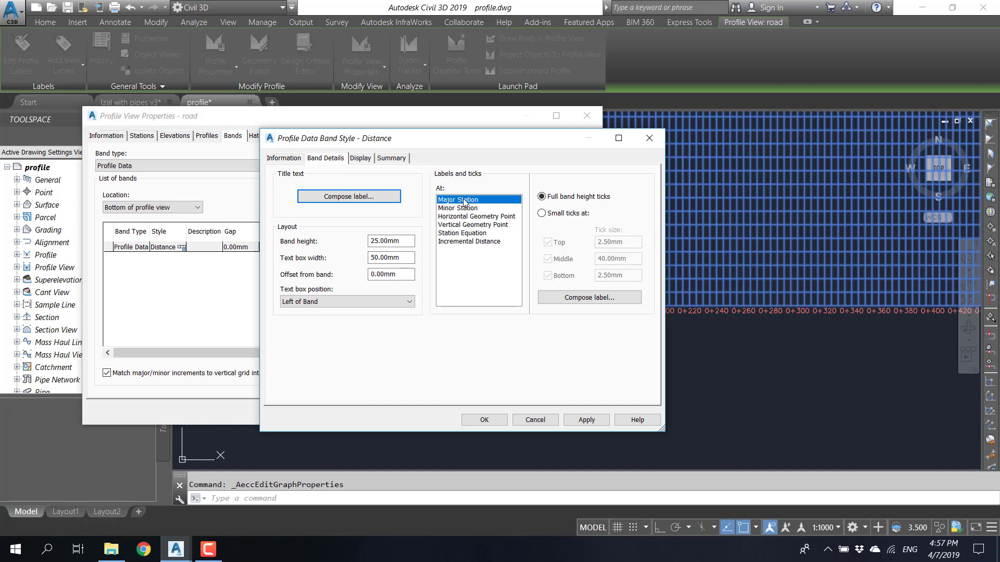
- Give the Distance band's major stations small ticks without the middle one, with 3 mm top and bottom tick sizes
left_click(560, 216)
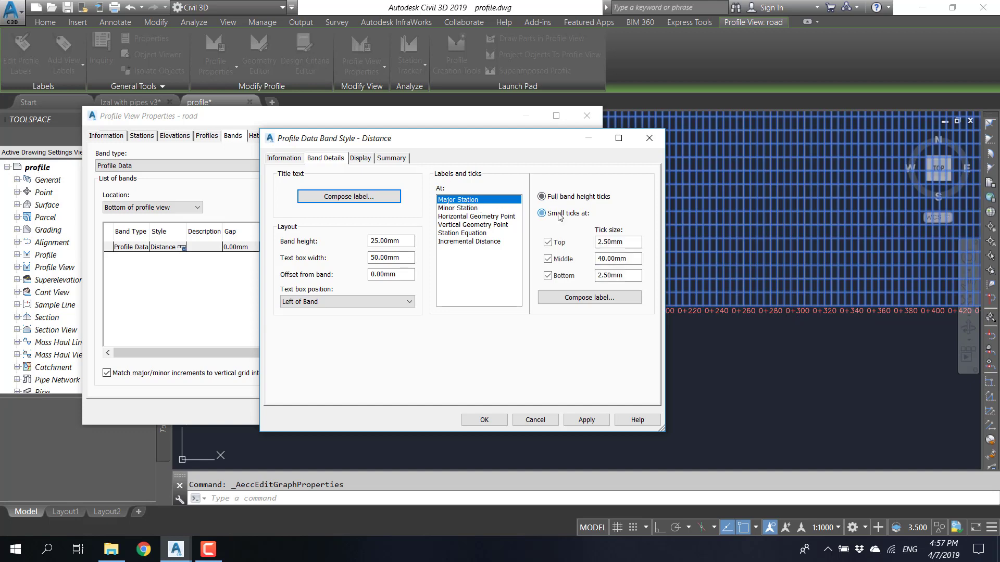
left_click(562, 263)
left_click_drag(632, 242, 569, 242)
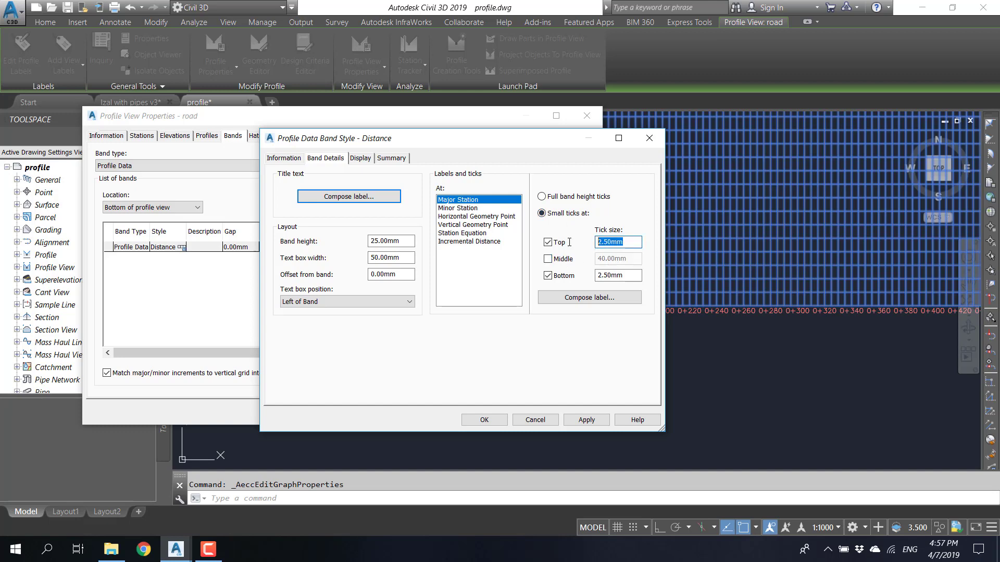
type("3")
double_click(618, 275)
type("3")
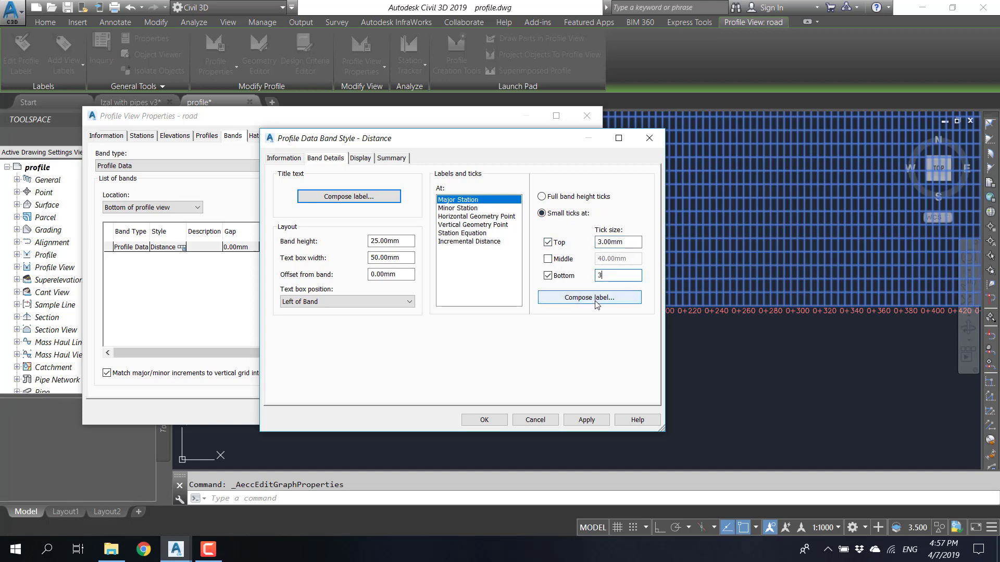
- In the Major Station label, rename the Station Value component Distance and set its anchor point to Band Middle
left_click(594, 299)
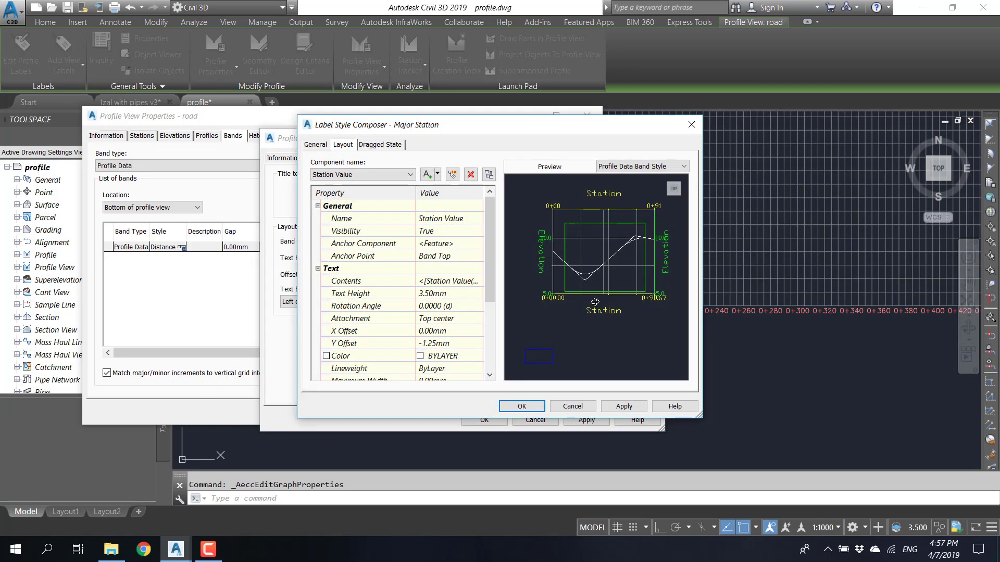
key("Escape")
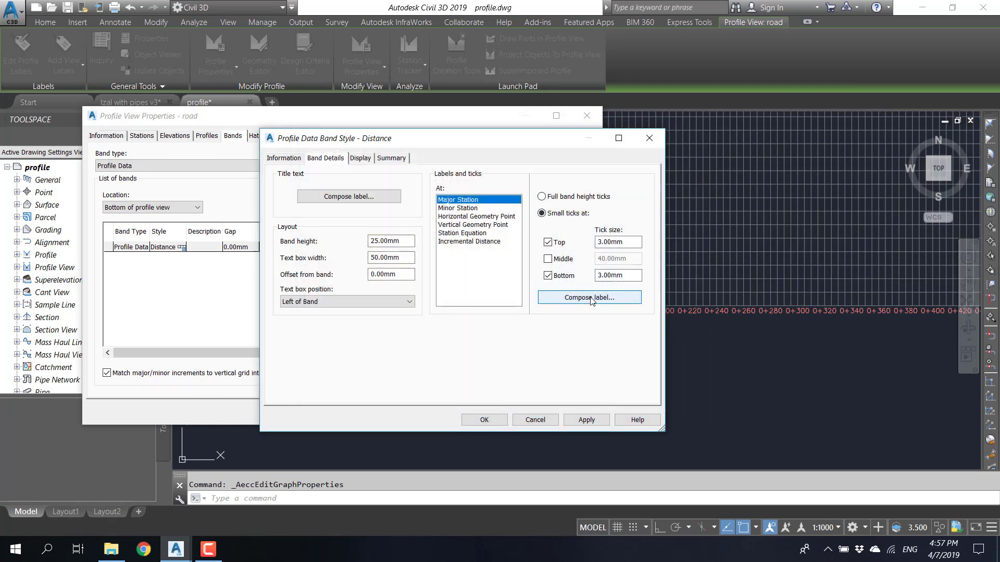
left_click(590, 298)
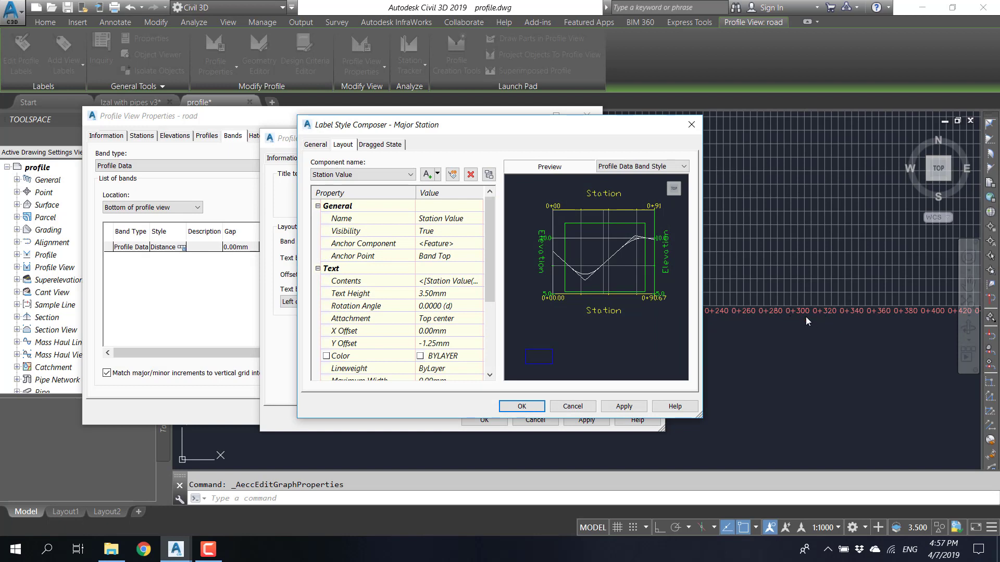
left_click(382, 177)
left_click(383, 178)
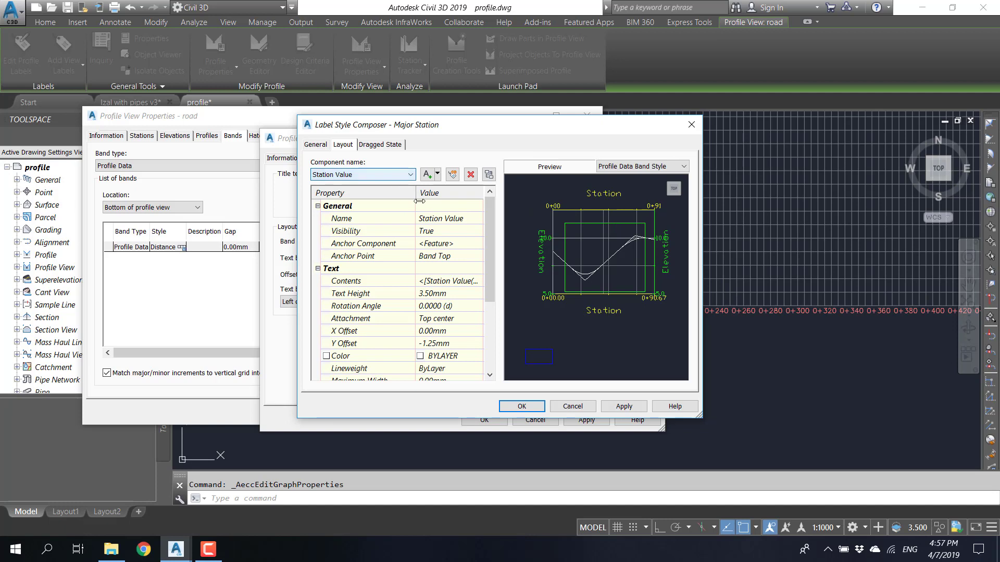
left_click(462, 220)
type("Distance")
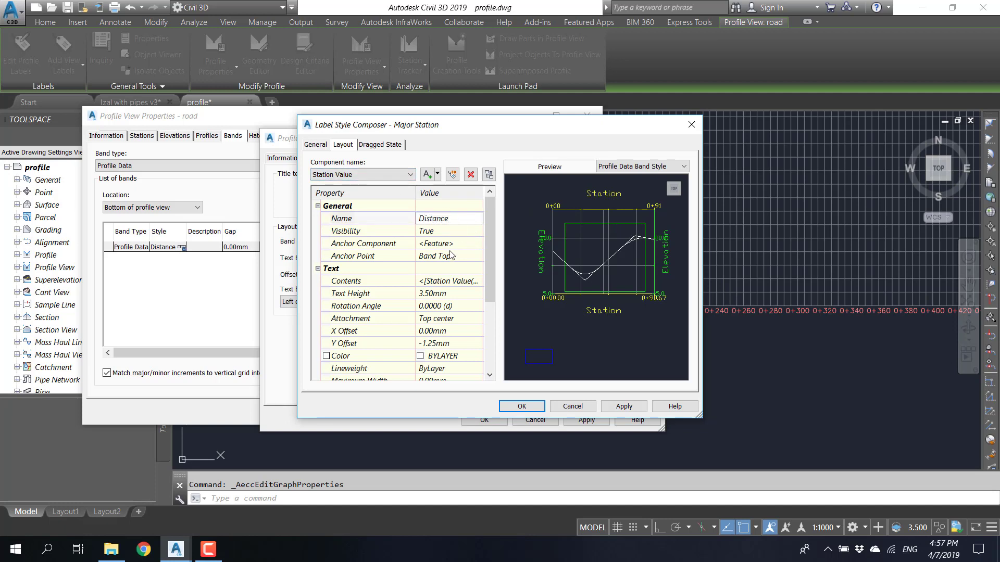
left_click(451, 255)
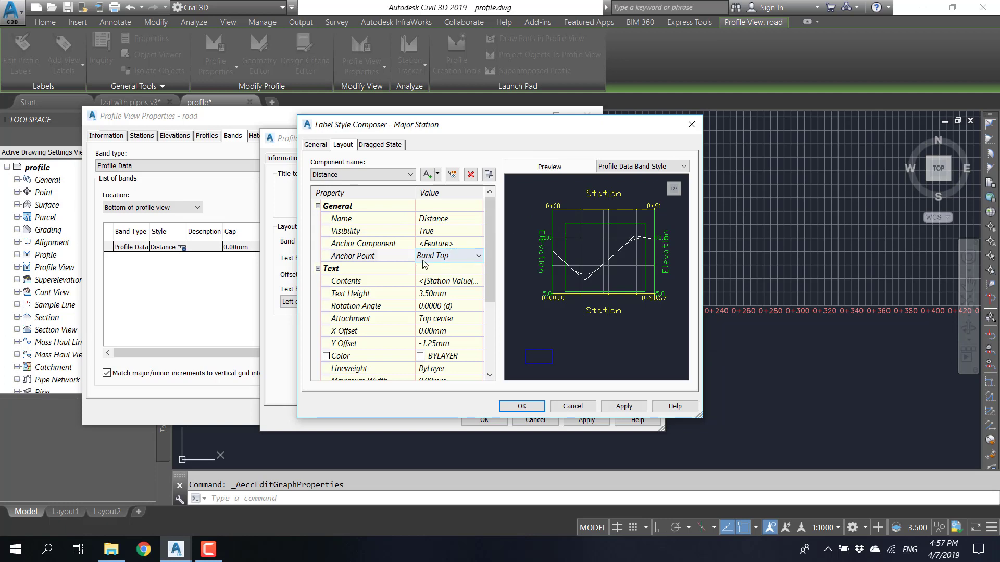
left_click(463, 256)
left_click(445, 282)
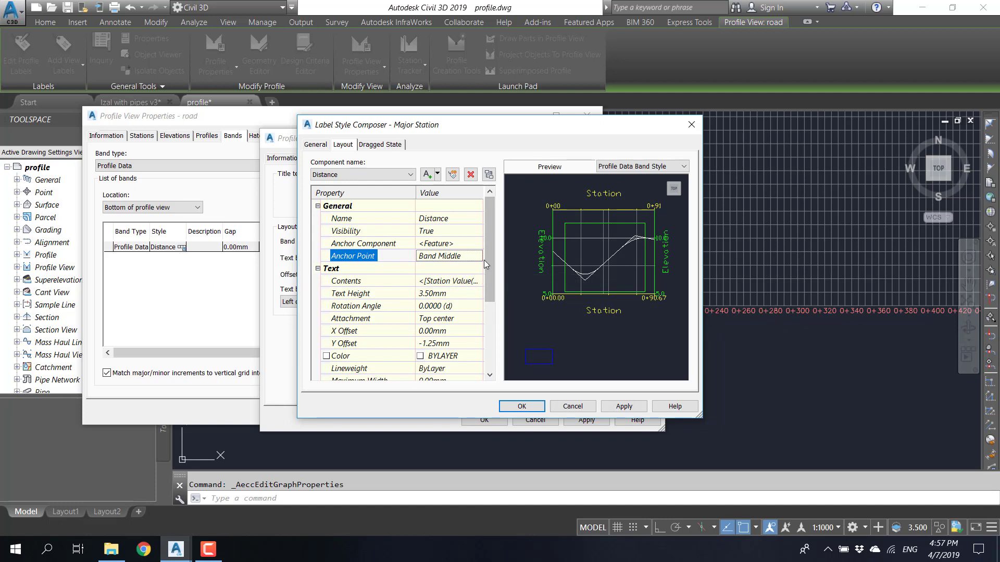
left_click_drag(484, 259, 489, 273)
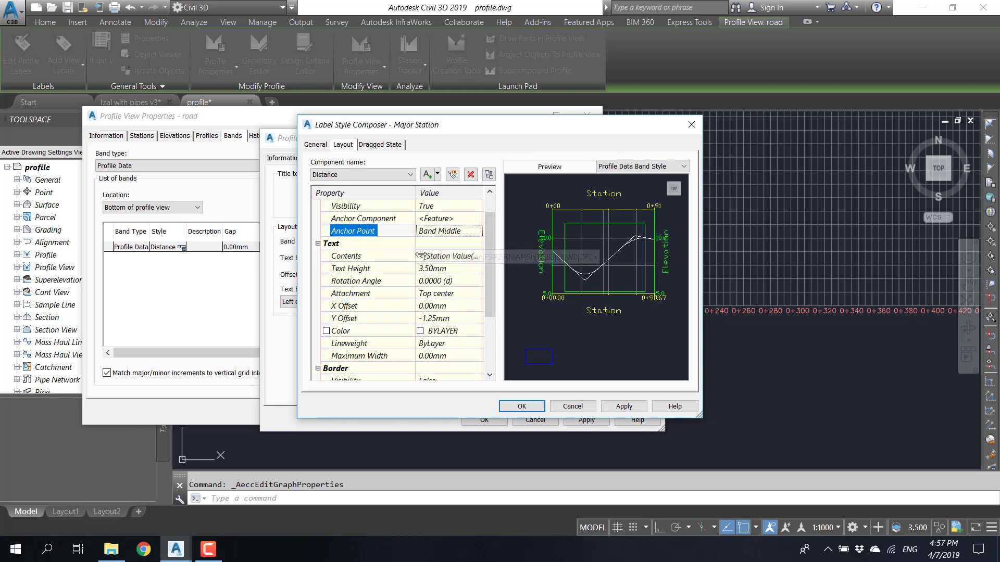
left_click(465, 257)
left_click(477, 256)
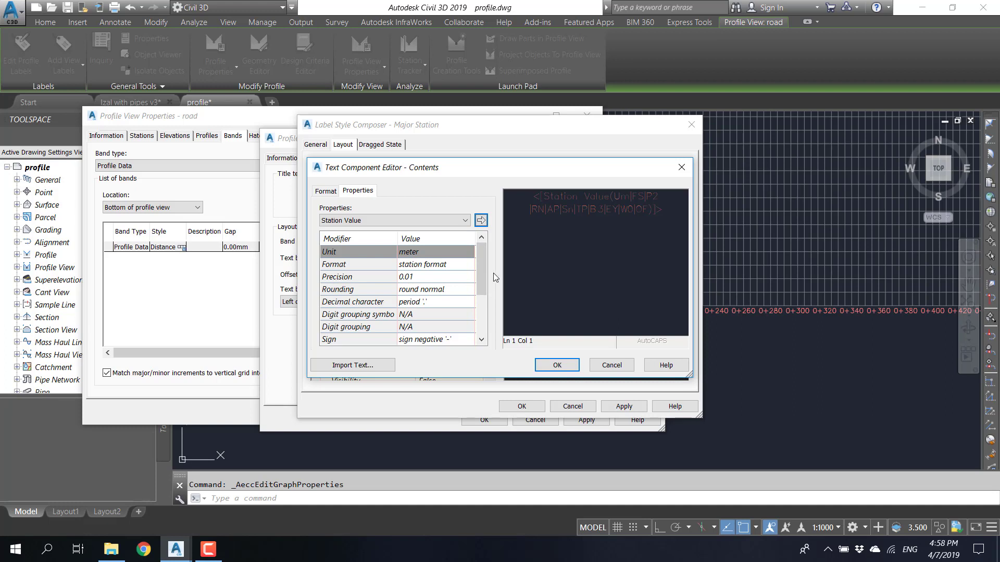
left_click(589, 238)
key("ctrl+a")
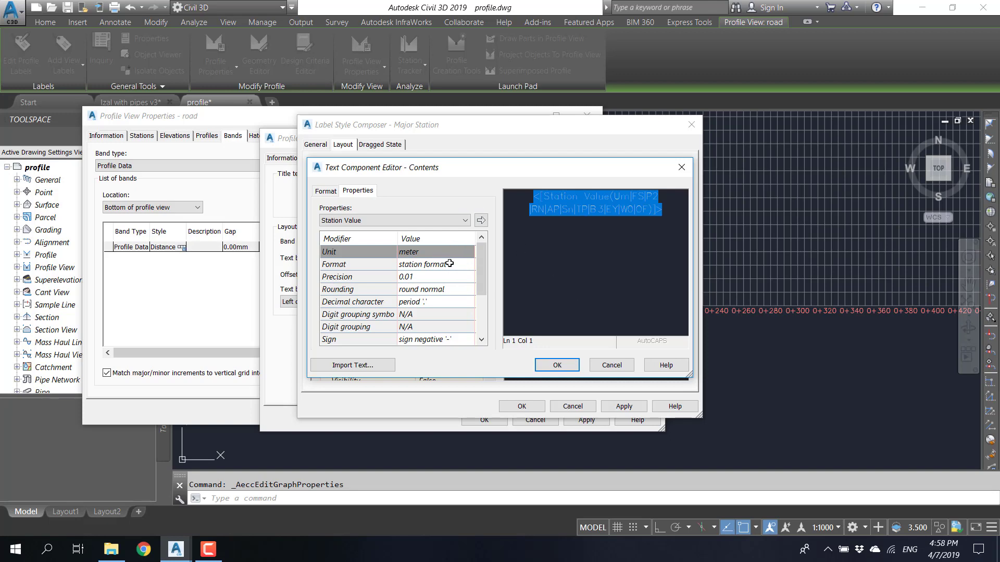
key("Escape")
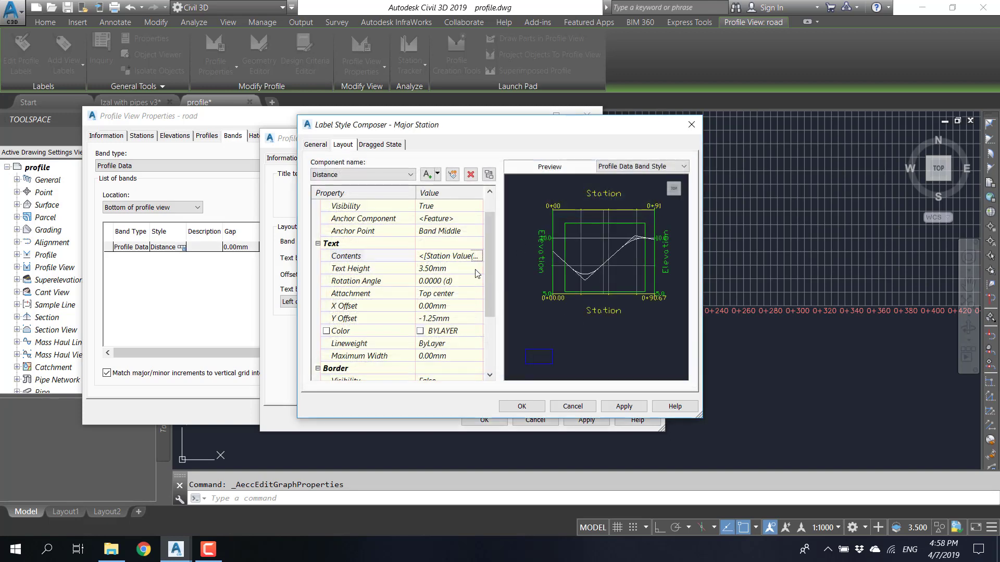
- Try inserting the Profile1 Elevation property before the existing station value in the Distance component's contents, and discard the edit
left_click(467, 256)
left_click(478, 255)
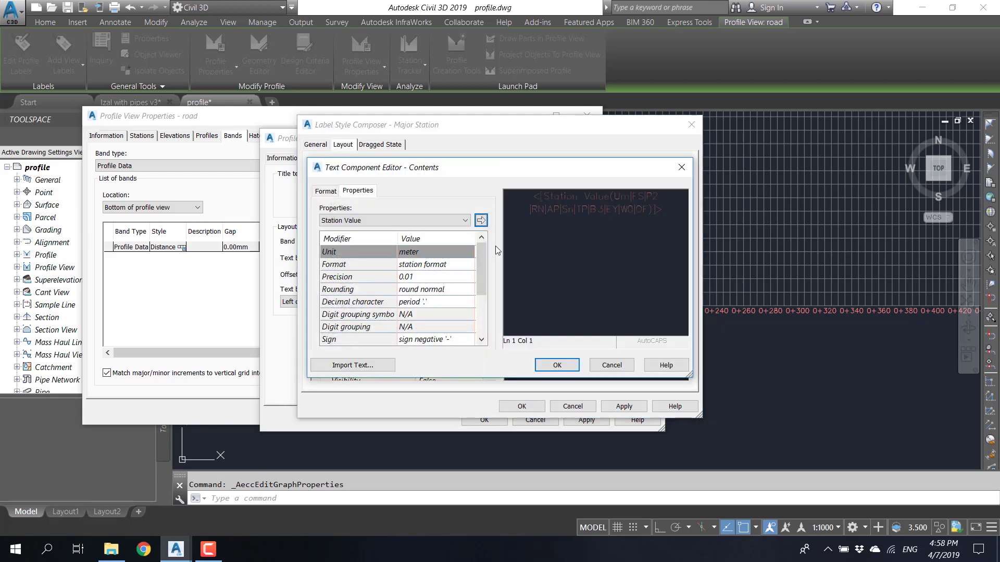
left_click(432, 221)
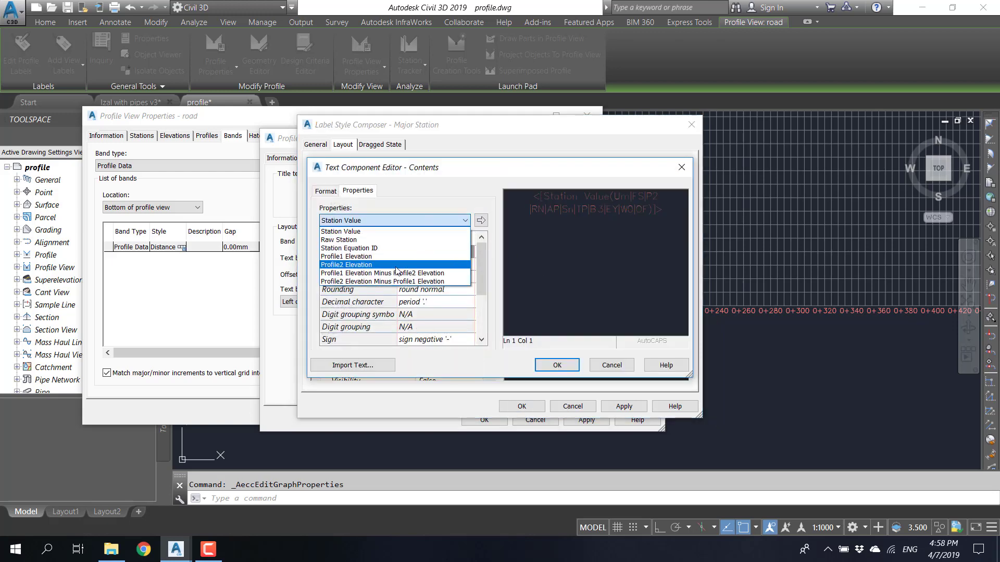
left_click(343, 256)
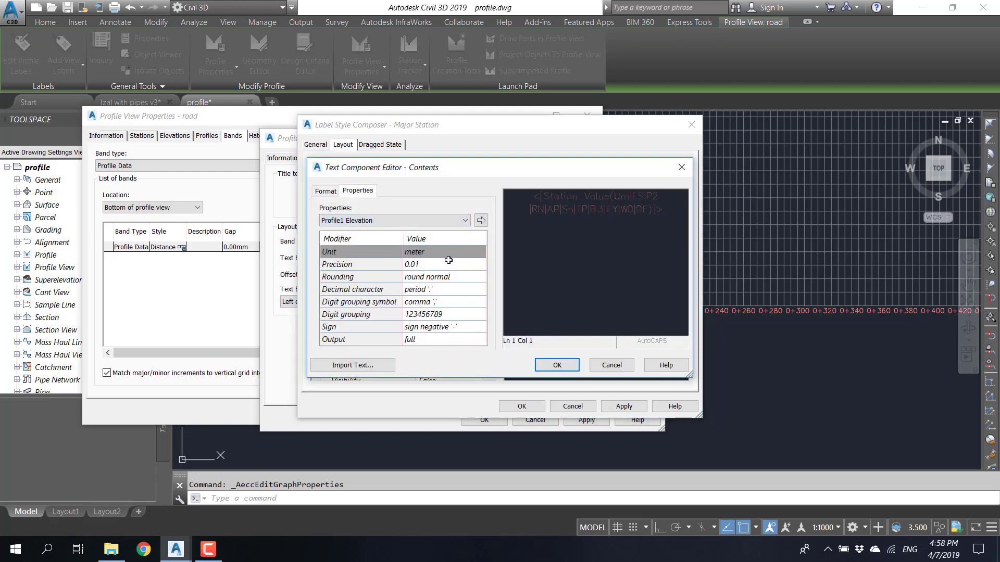
left_click(482, 221)
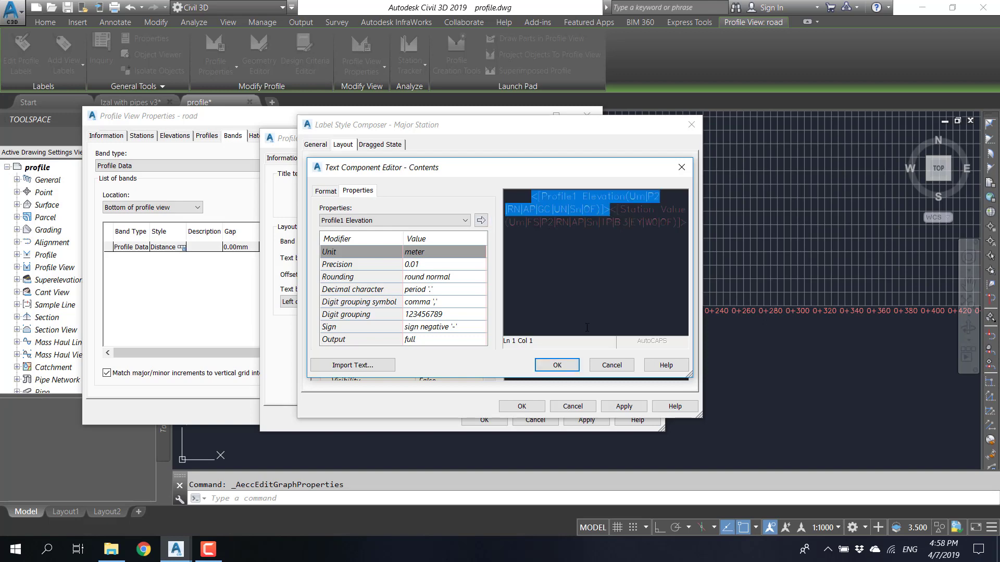
left_click(611, 365)
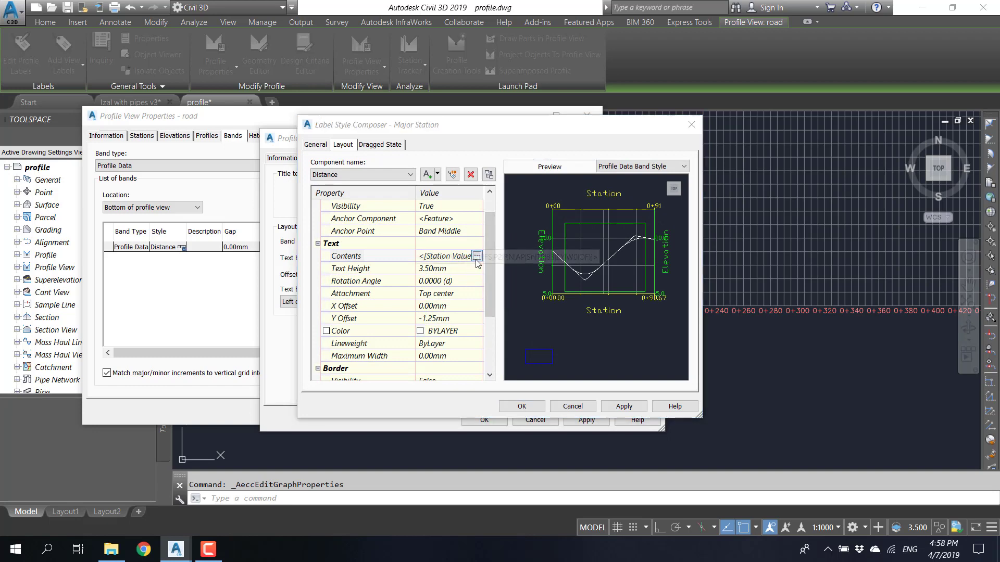
- Try replacing the Distance component's whole station value with the Profile1 Elevation property, and cancel the contents edit
left_click(477, 256)
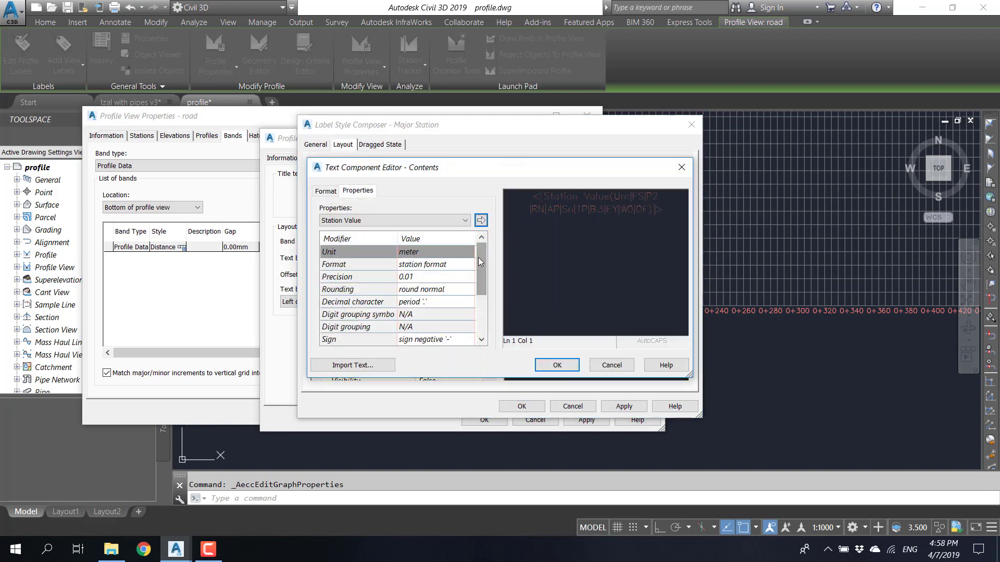
left_click(427, 221)
left_click(372, 254)
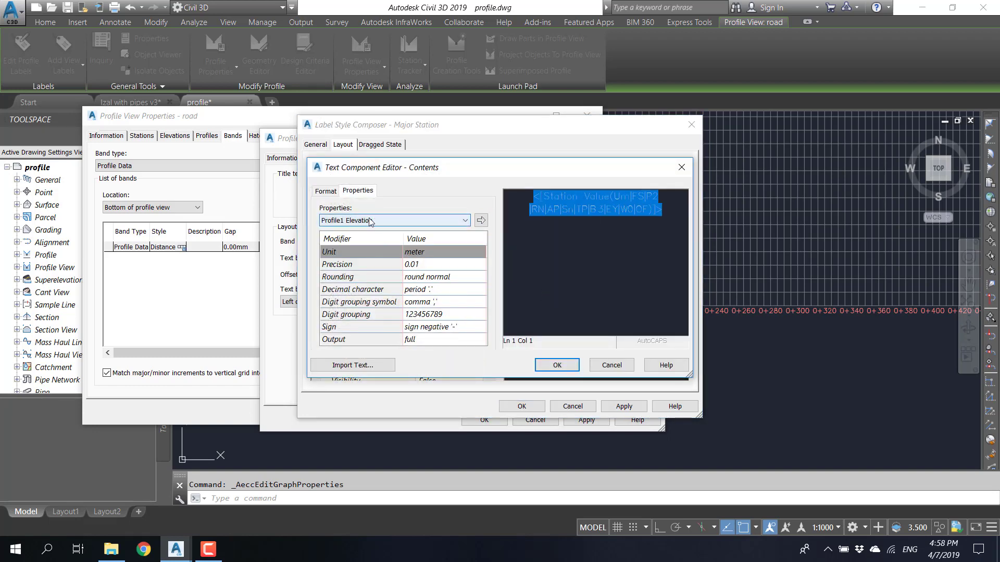
left_click(480, 221)
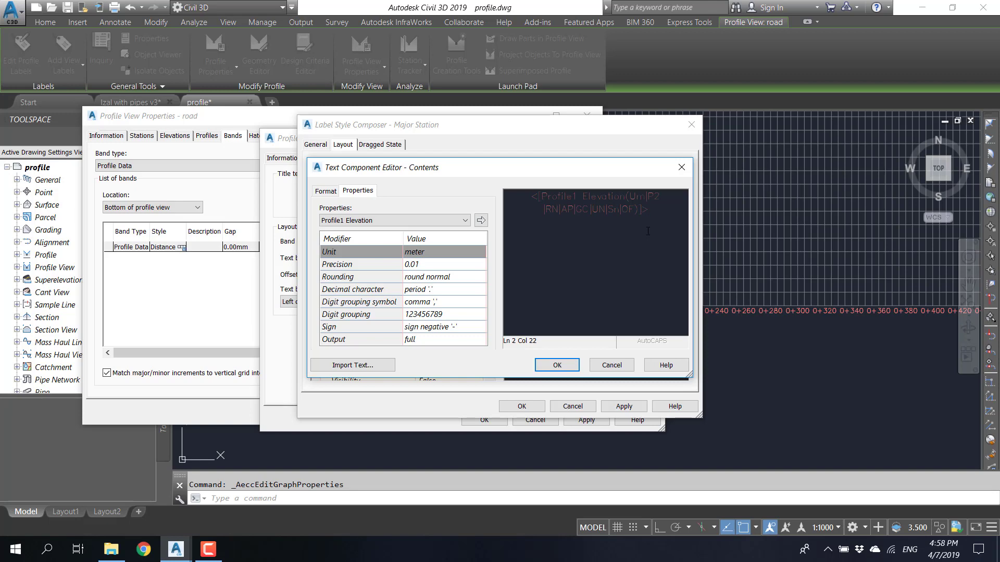
left_click(606, 366)
- Reopen the Distance component's contents, select the existing station text, and set the Station Value property's format to decimal
left_click(476, 255)
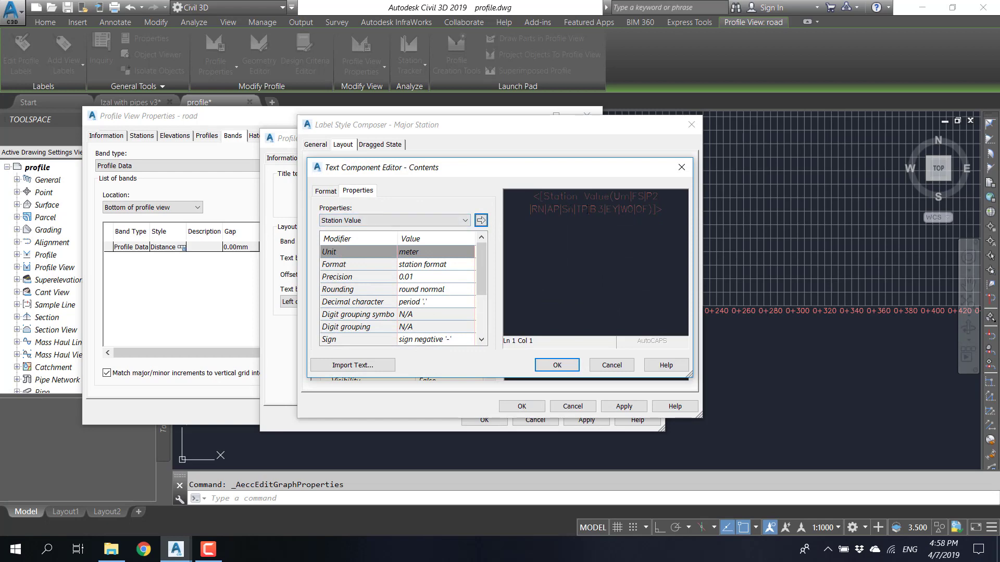
double_click(588, 210)
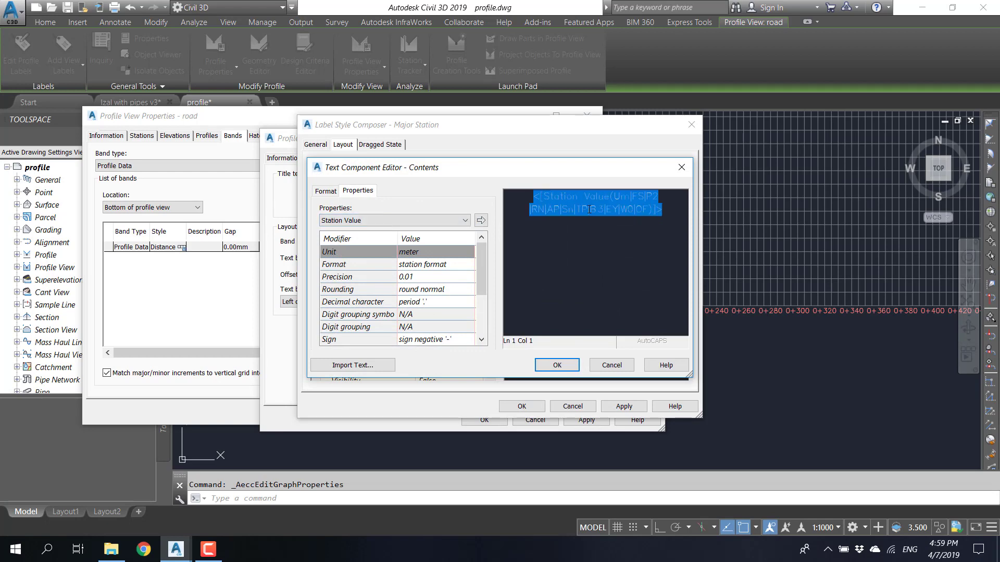
left_click(406, 221)
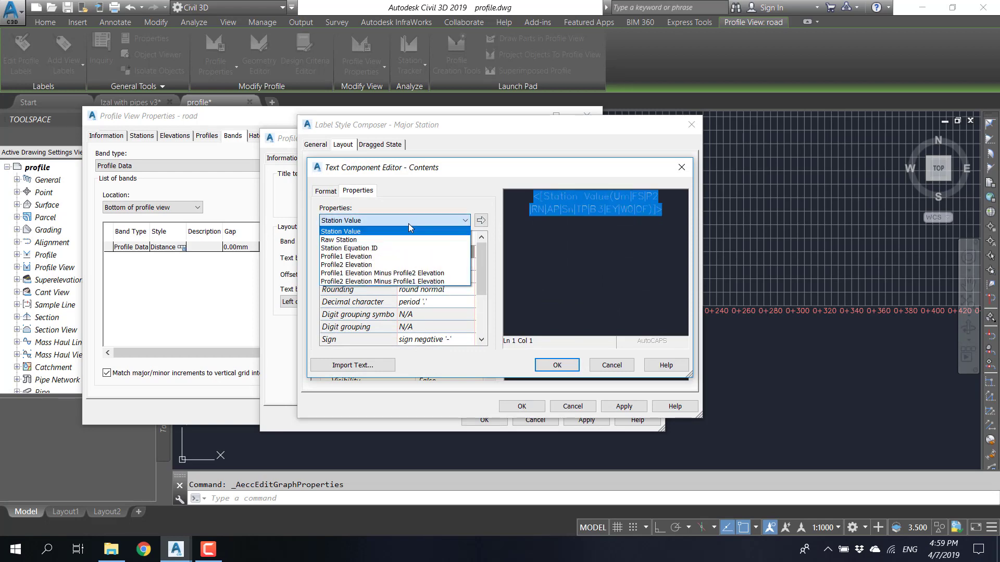
left_click(369, 232)
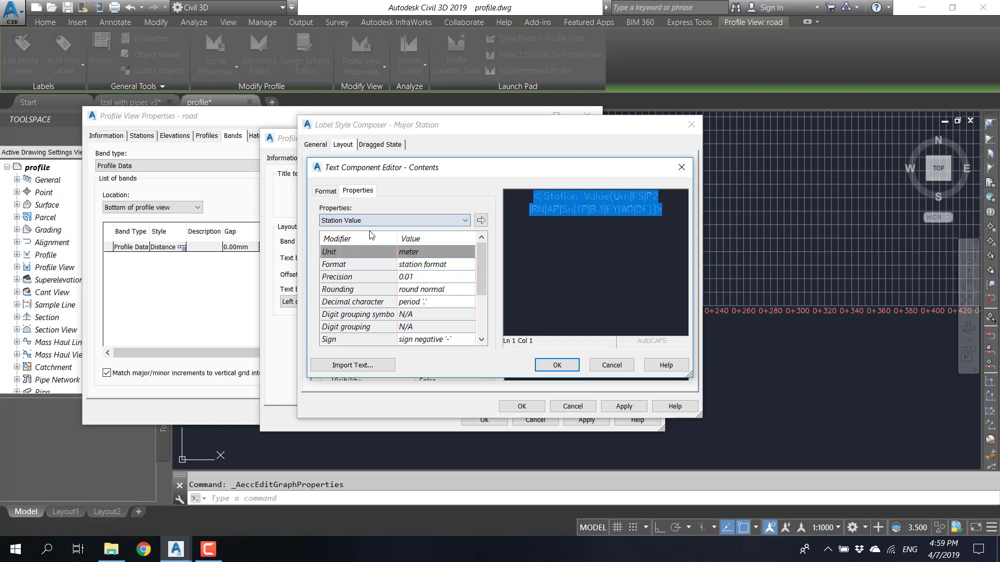
left_click(431, 265)
left_click(434, 264)
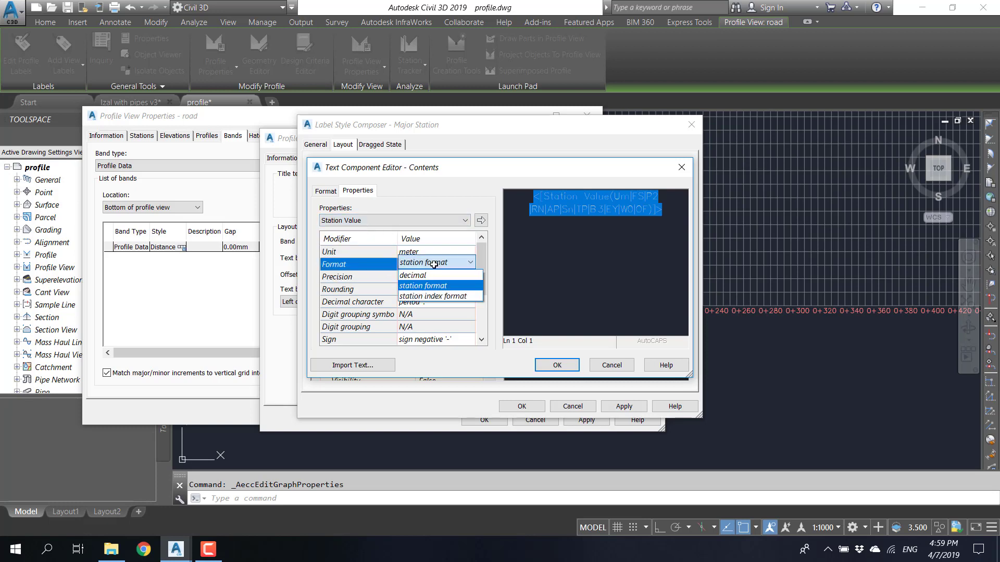
left_click(422, 275)
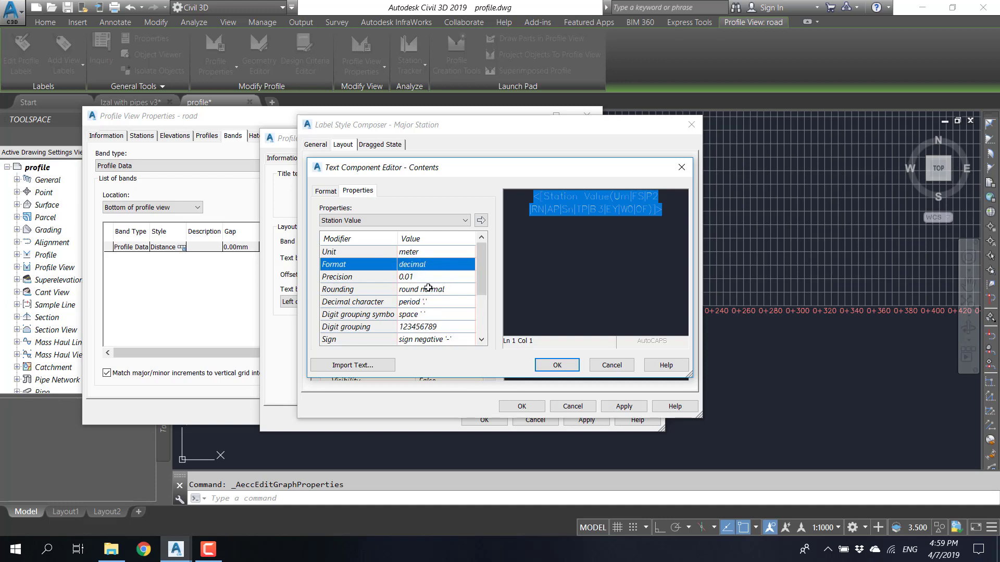
- Try setting the Station Value property's precision to 1 and accept the contents edit without reinserting the property
left_click(416, 277)
left_click(416, 277)
left_click(414, 290)
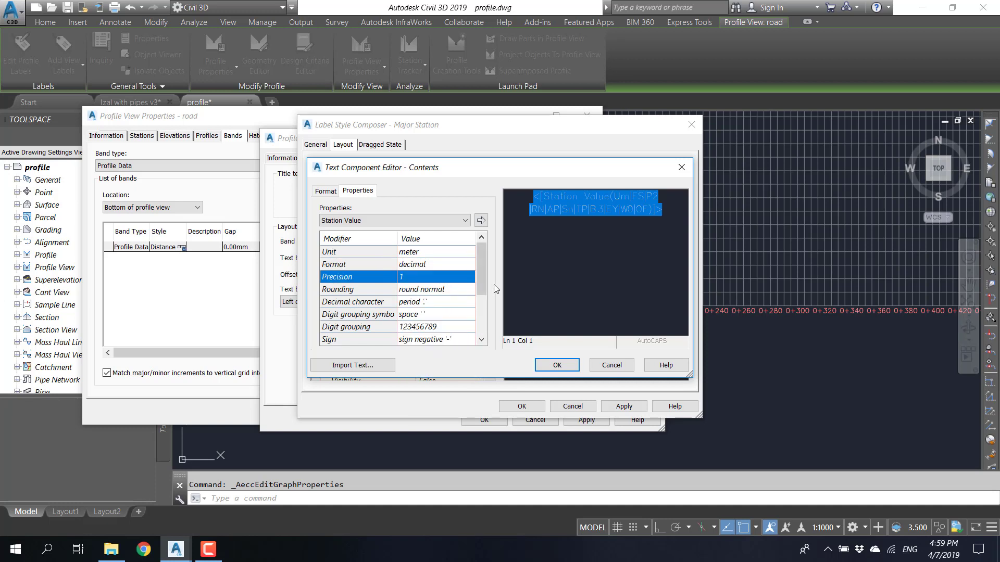
left_click_drag(482, 275, 483, 312)
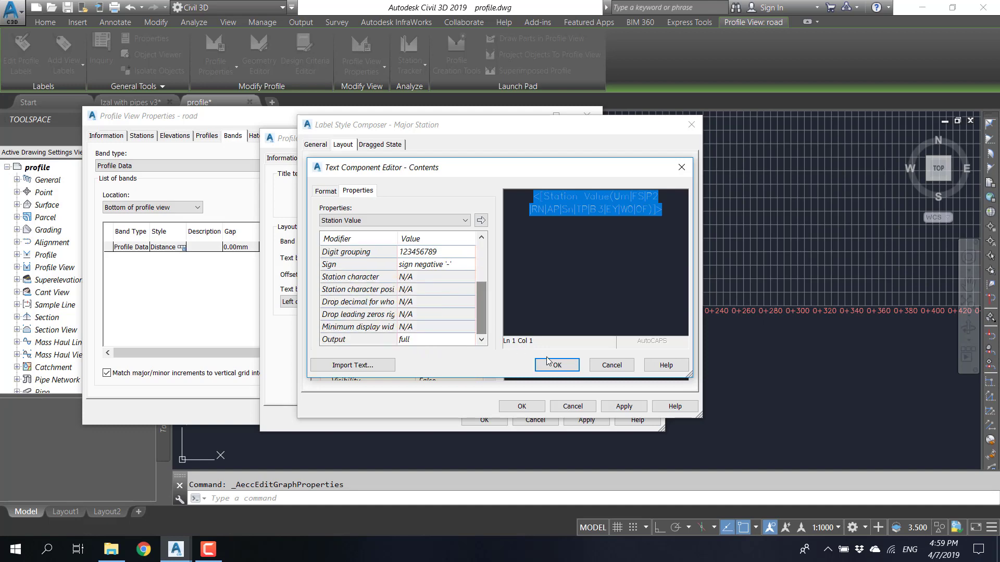
left_click(553, 364)
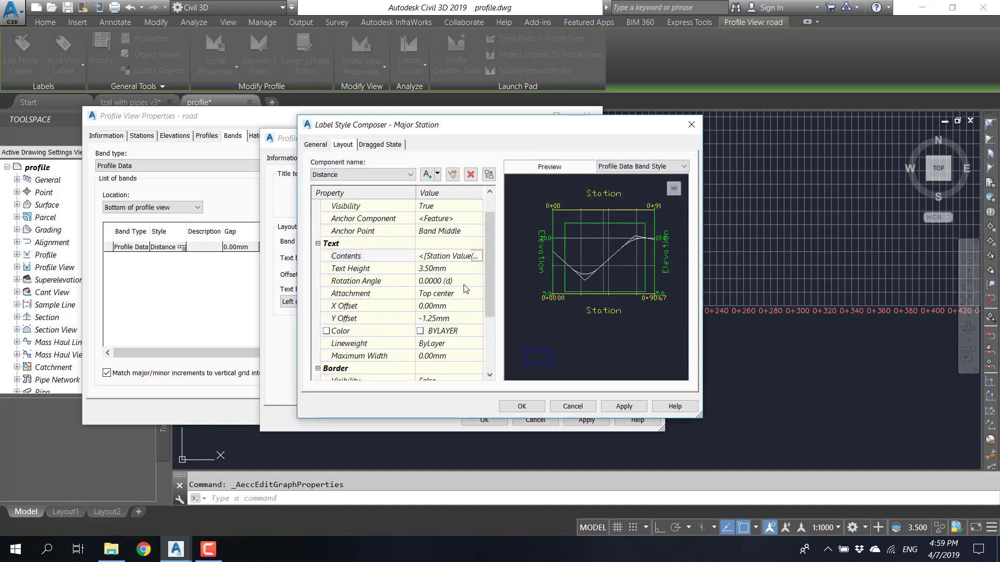
- Set the Distance component's text height to 4 mm, its attachment to Middle center and its Y offset to 0
left_click(458, 269)
type("4")
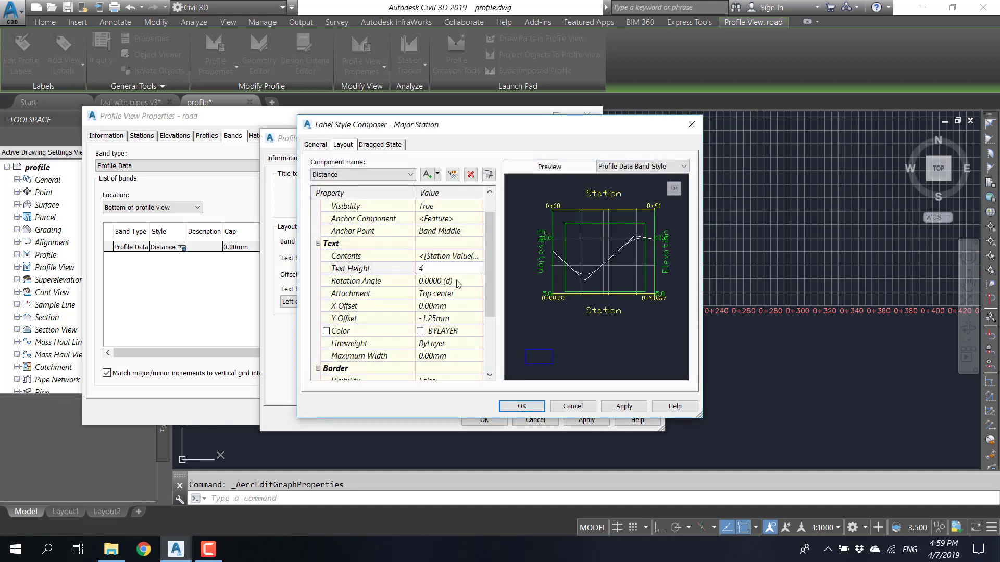
key("Tab")
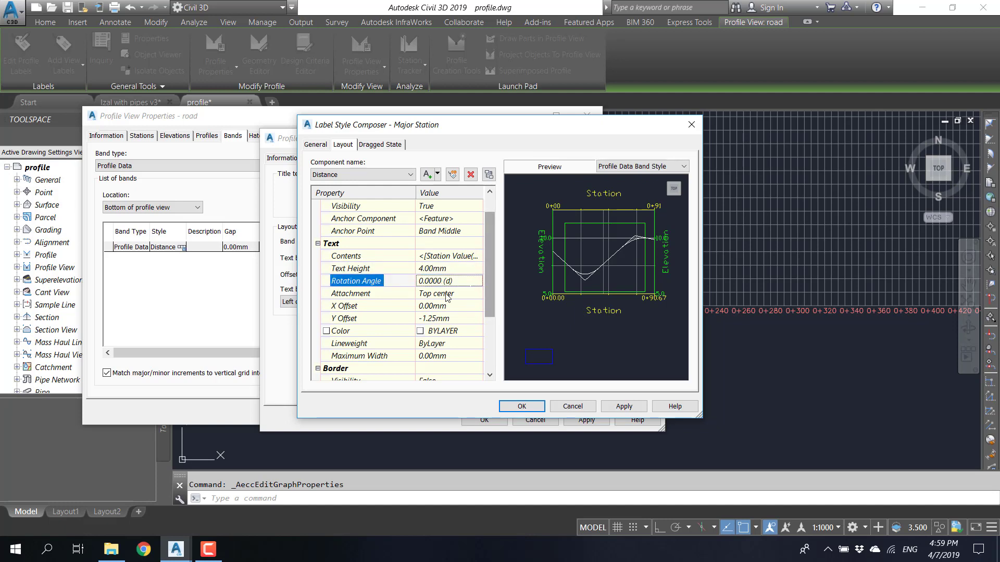
left_click(458, 295)
left_click(459, 295)
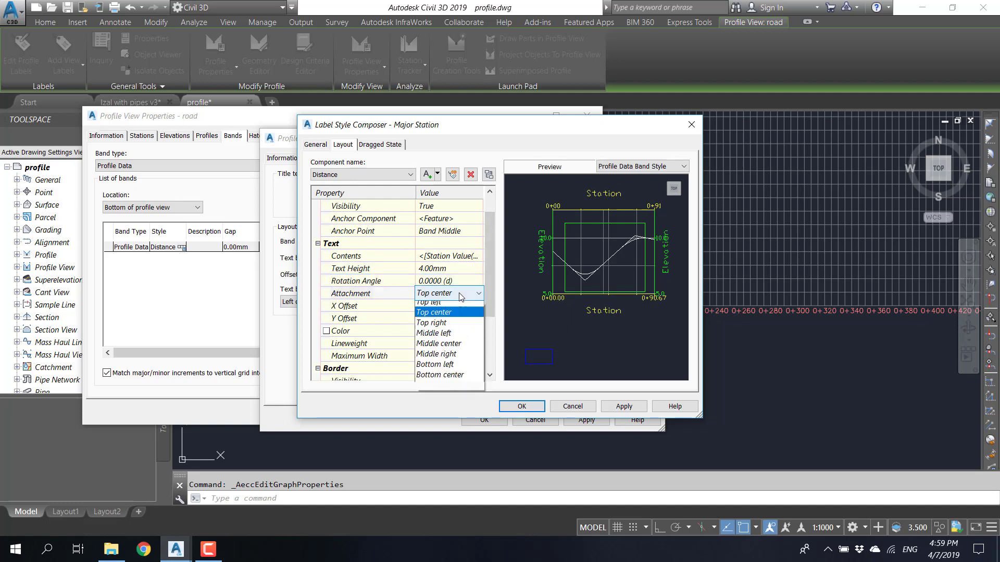
left_click(443, 343)
left_click(468, 318)
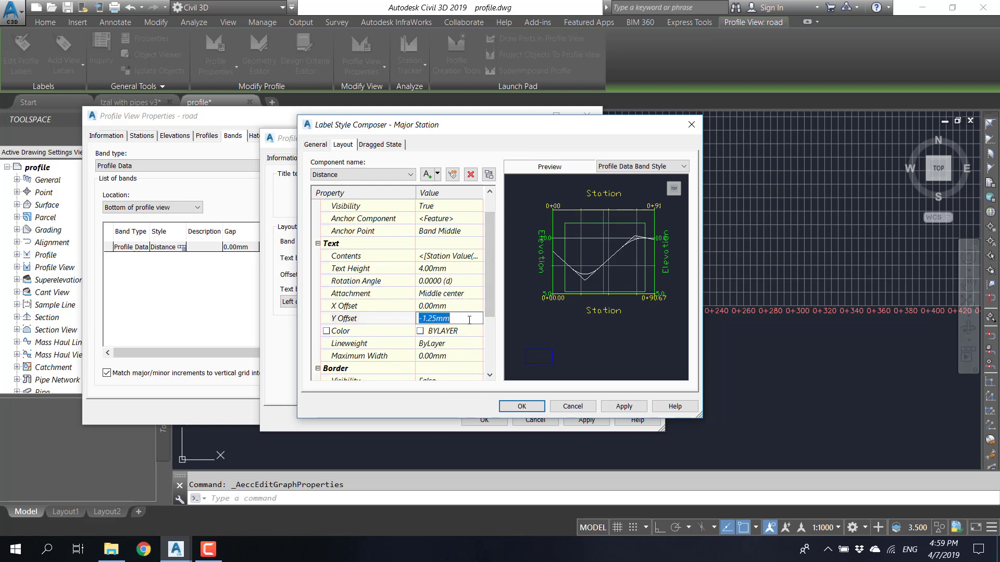
type("0")
left_click(455, 305)
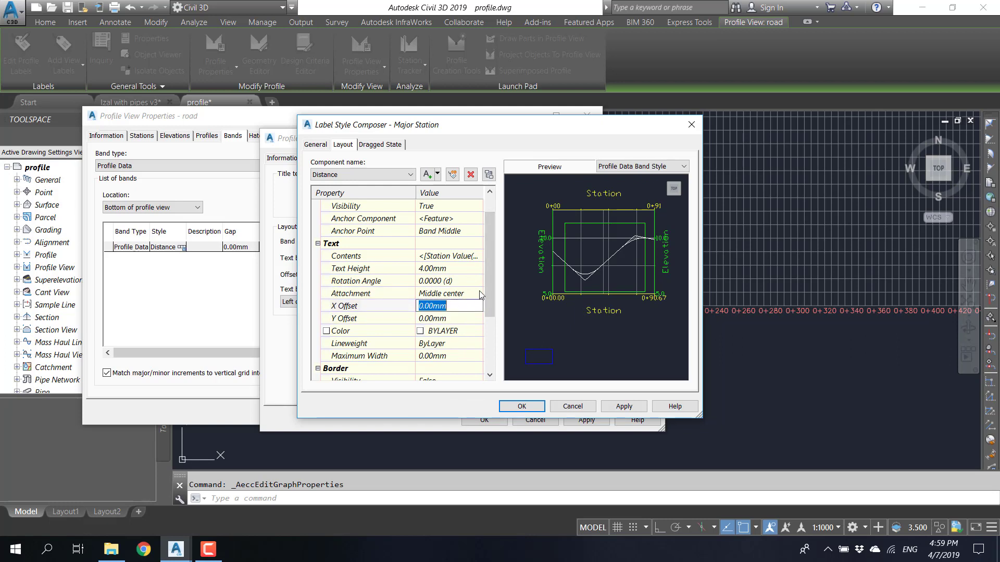
- Set the Distance component's border background mask to True, and apply the label, band style and profile view changes
left_click_drag(489, 297, 499, 351)
left_click(441, 320)
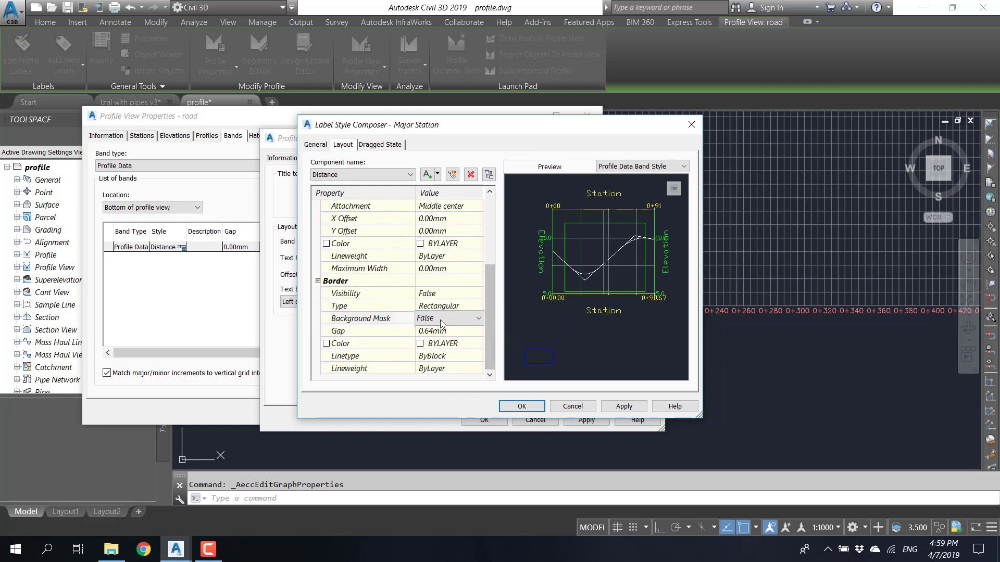
left_click(442, 319)
left_click(441, 342)
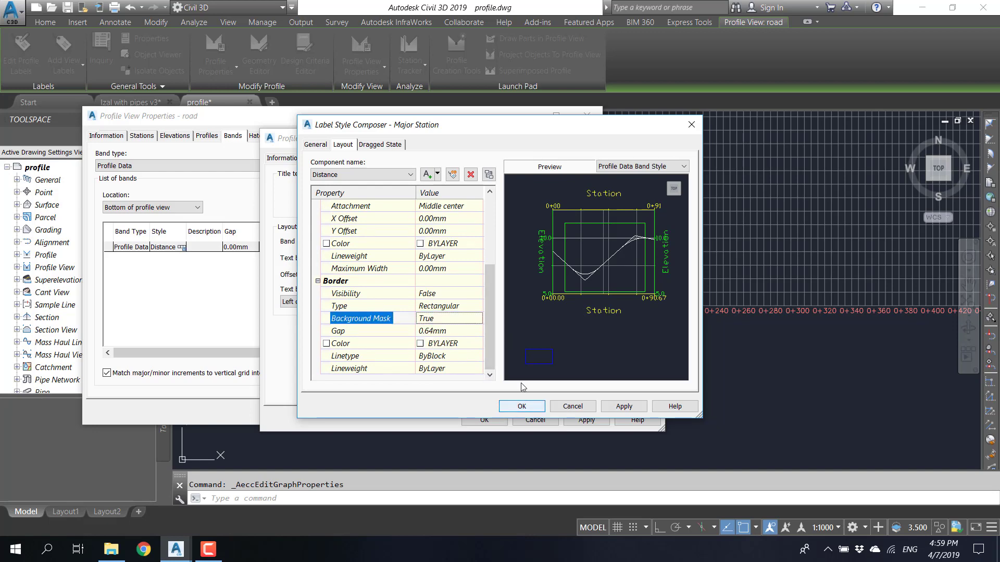
left_click(522, 406)
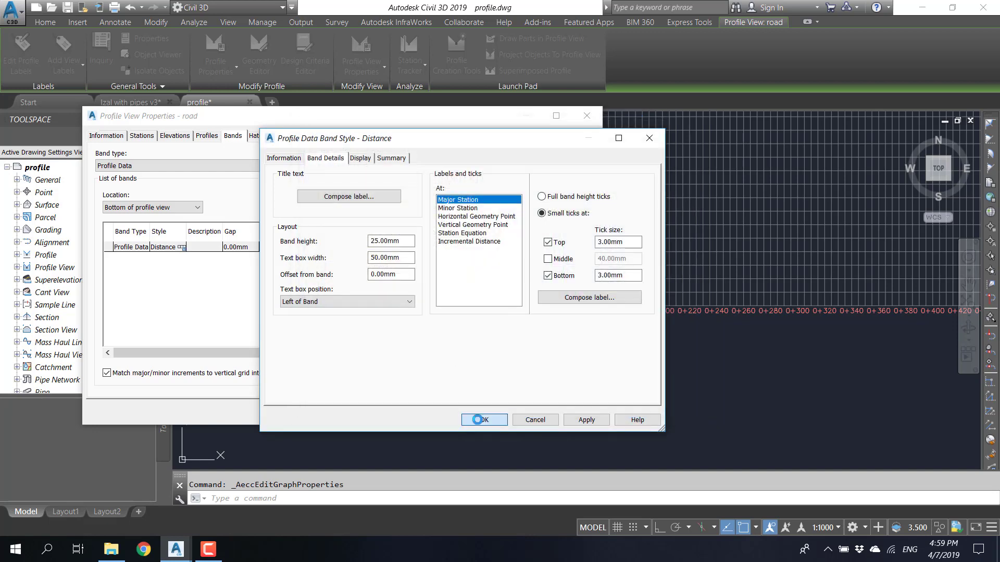
left_click(478, 420)
left_click(445, 292)
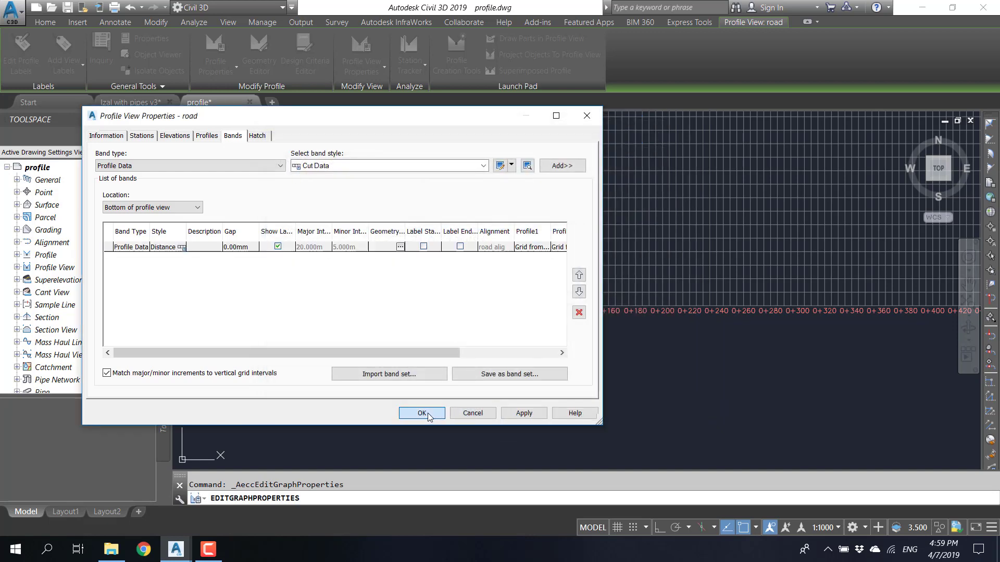
left_click(422, 413)
key("Escape")
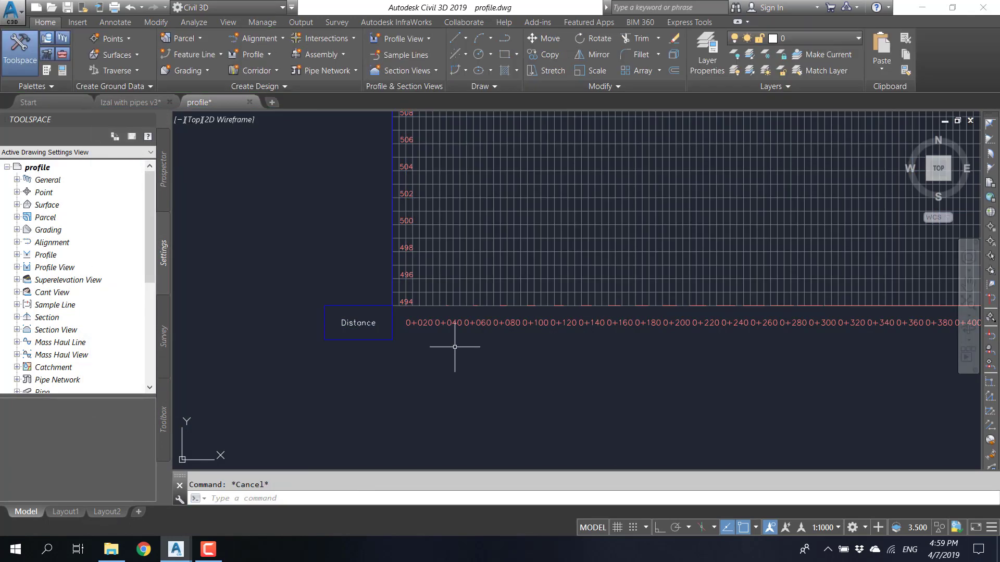
- Reopen the Distance band style from the profile view's properties and open its Major Station label's Distance contents for editing
scroll(384, 336, "up", 4)
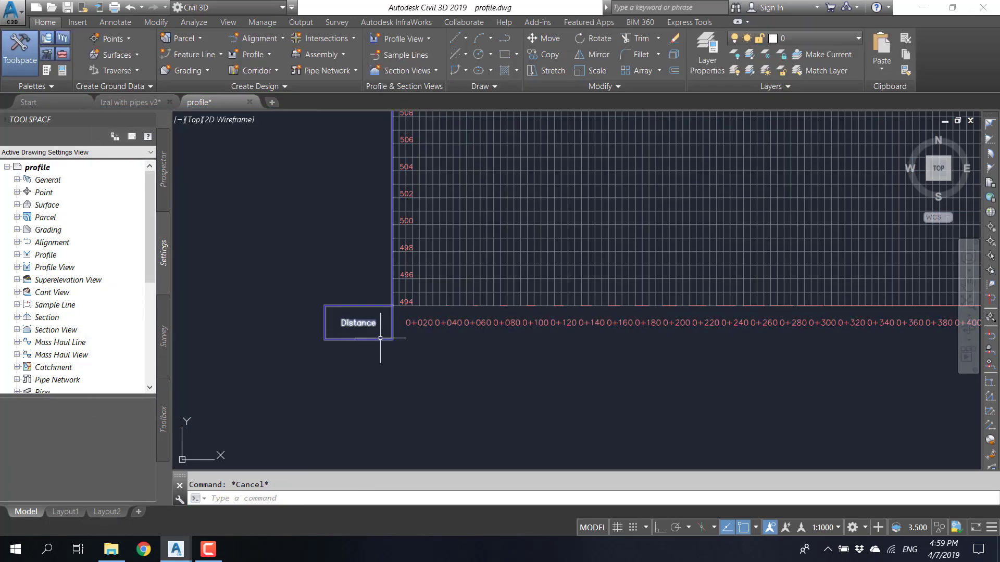
scroll(463, 321, "down", 2)
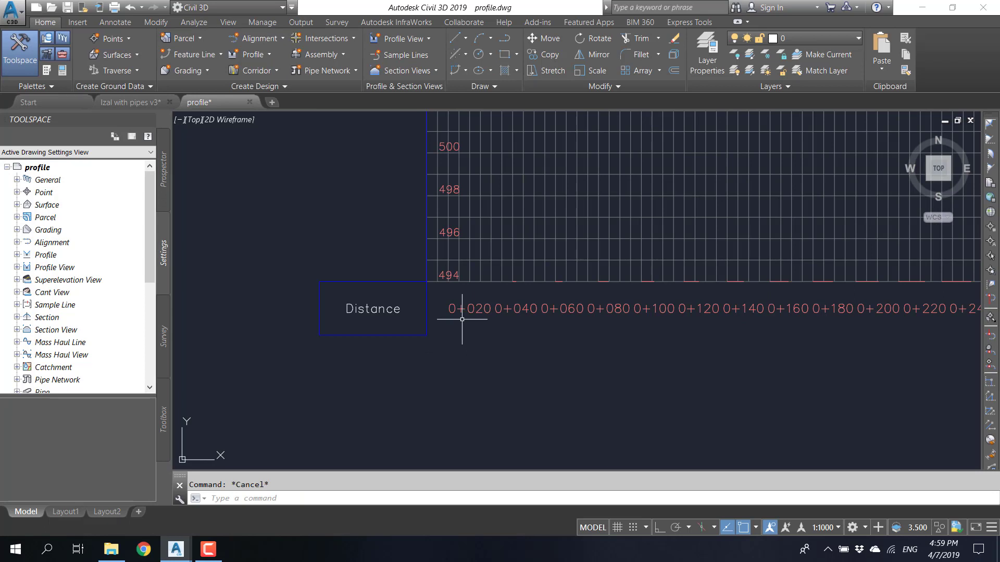
left_click_drag(429, 368, 382, 295)
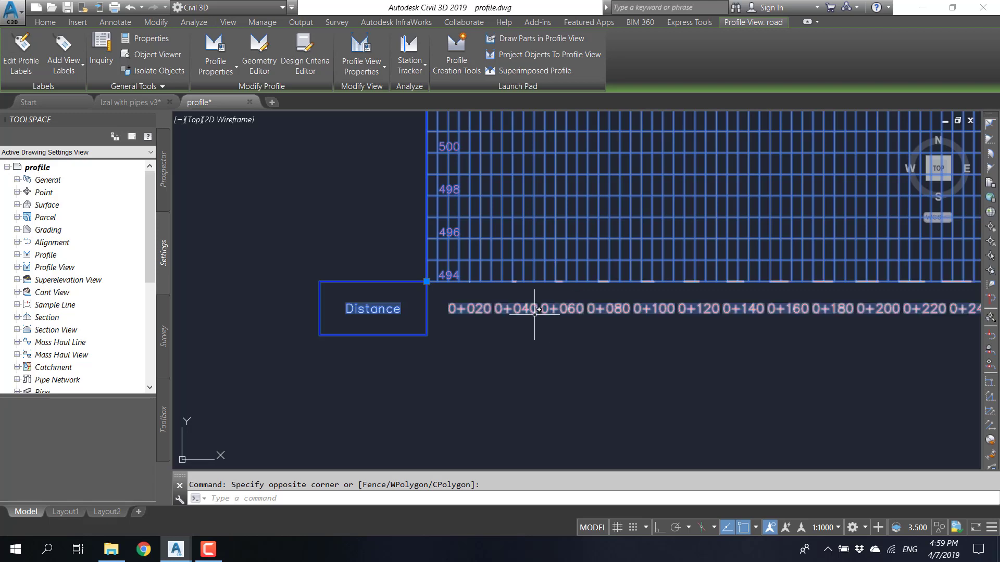
left_click(374, 49)
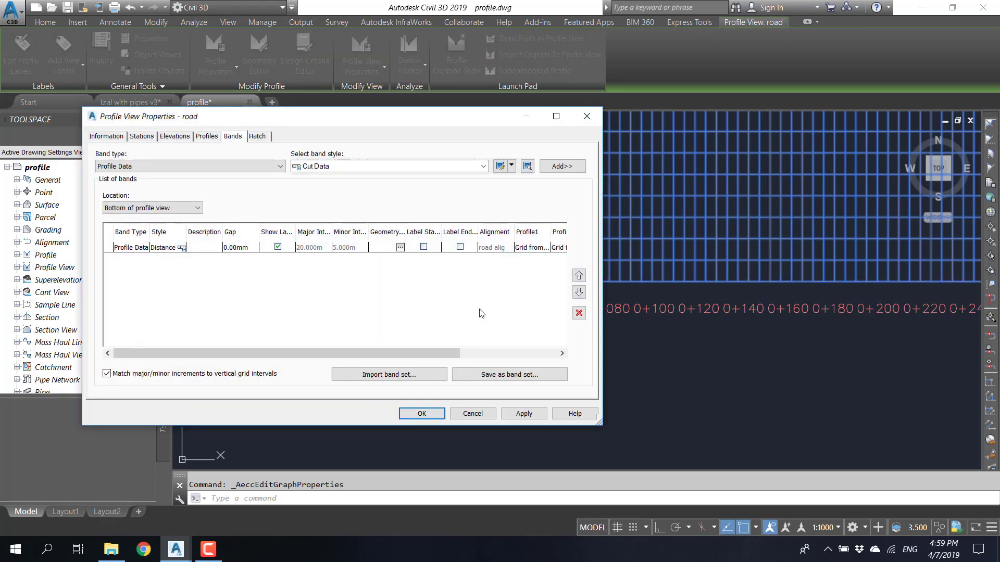
left_click(182, 248)
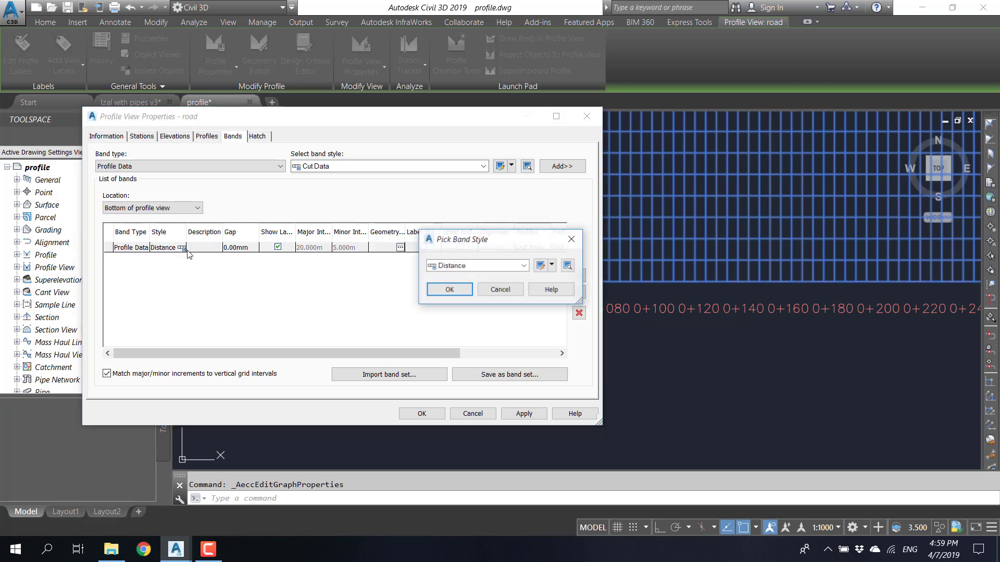
left_click(539, 265)
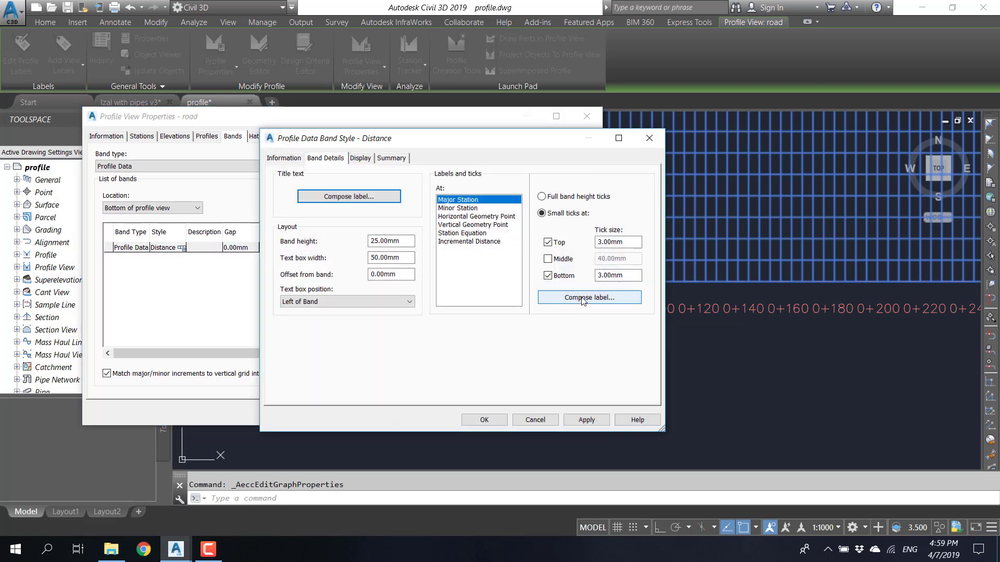
left_click(577, 295)
left_click(450, 281)
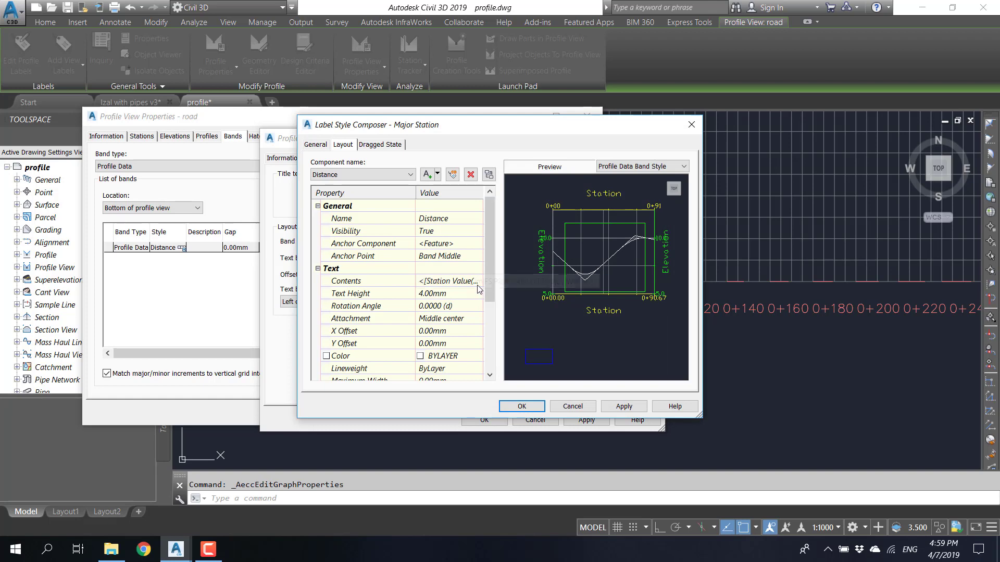
left_click(479, 281)
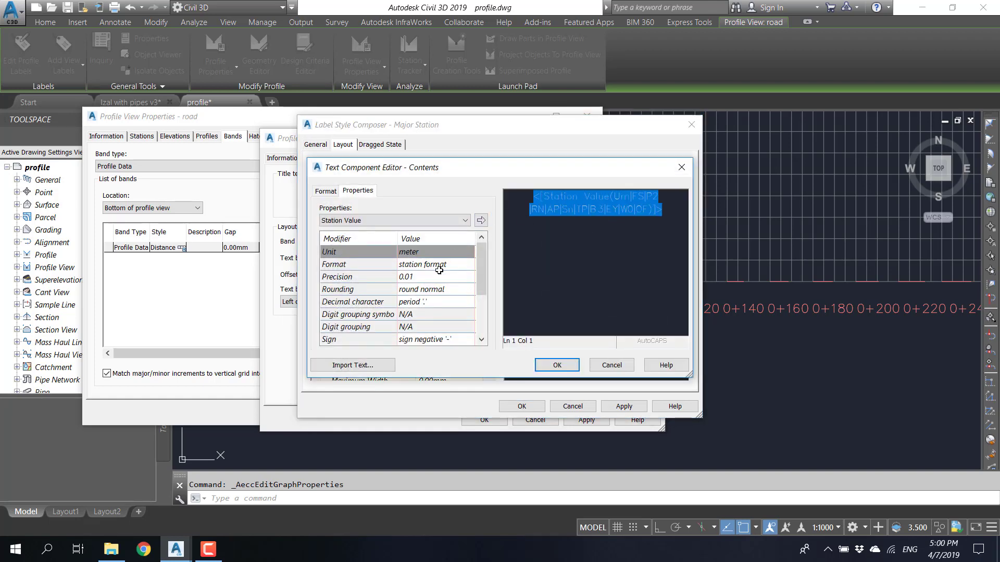
- Set the Station Value property's format to decimal and its precision to 1
left_click(423, 220)
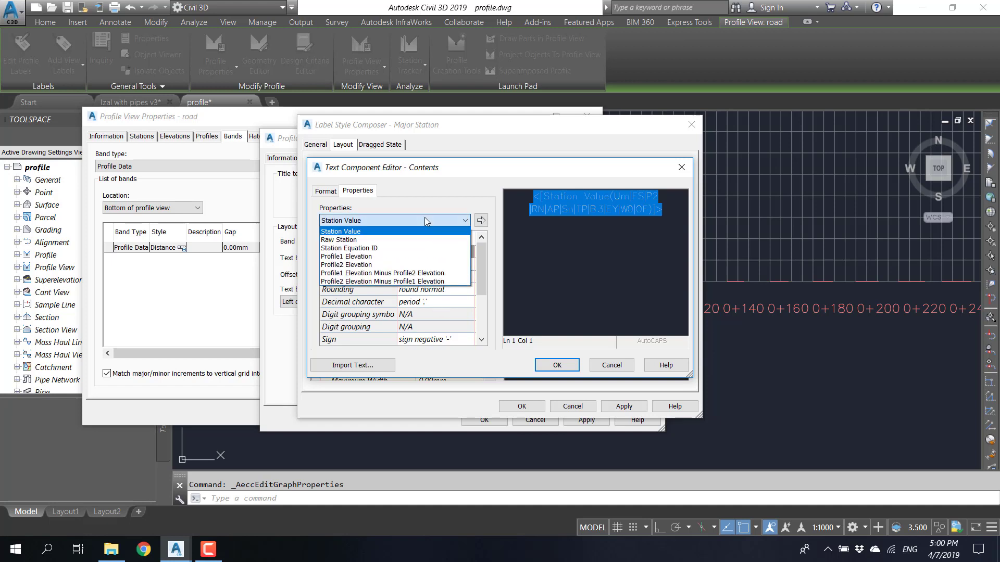
left_click(424, 220)
left_click(450, 264)
left_click(448, 269)
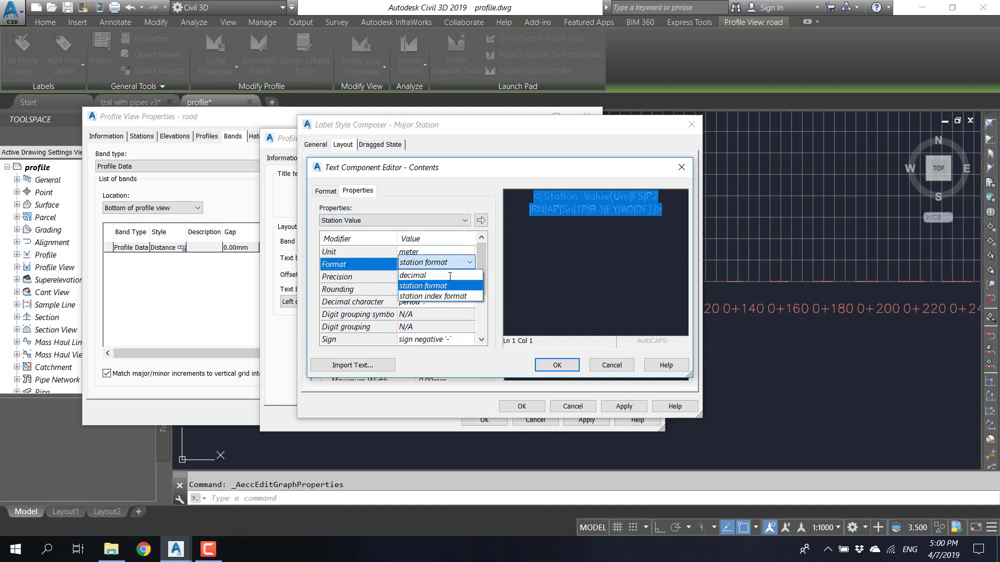
left_click(450, 275)
left_click(450, 280)
left_click(451, 281)
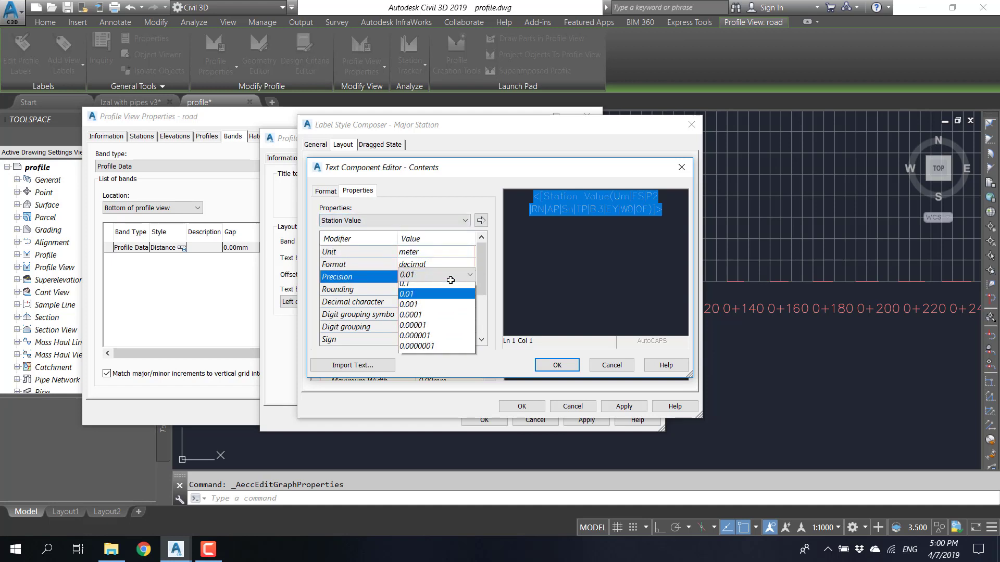
left_click(447, 288)
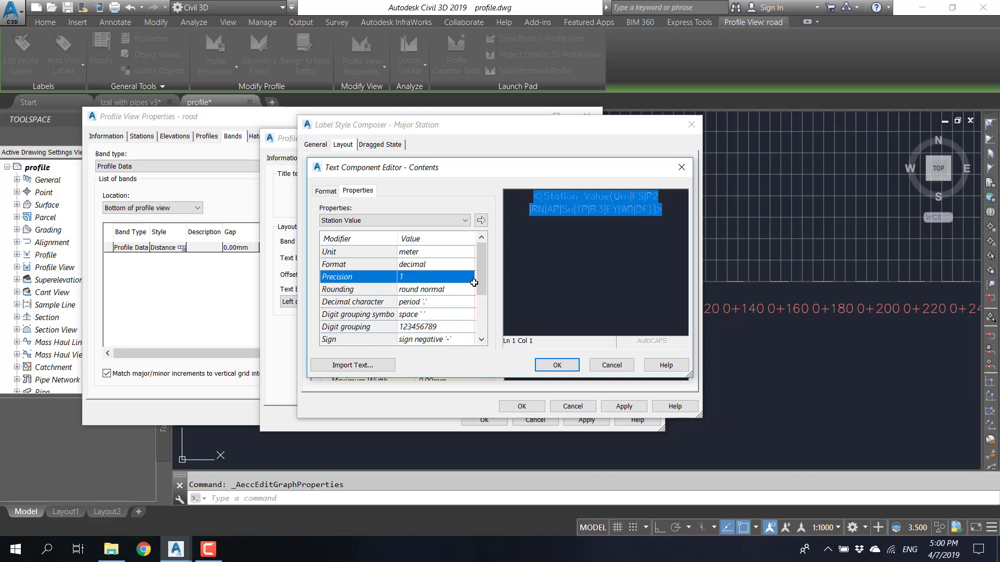
- Replace the selected contents text with the reformatted Station Value, and apply the label, band style and profile view changes
left_click(480, 220)
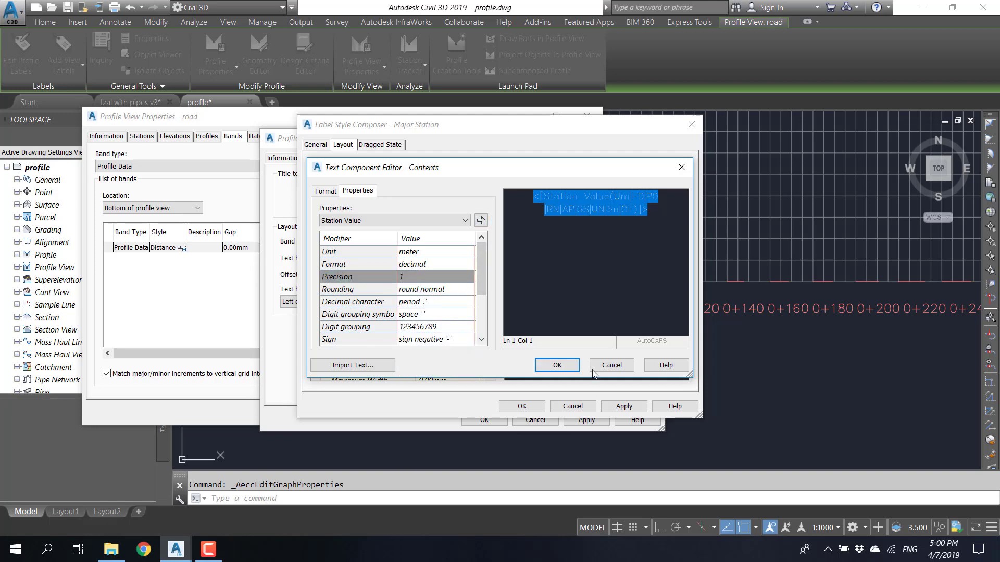
left_click(555, 365)
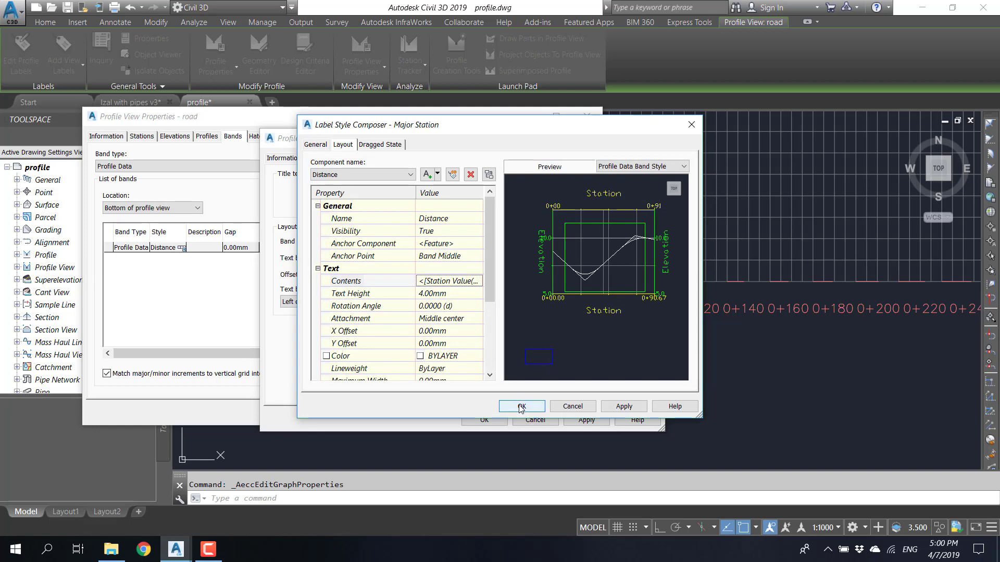
left_click(522, 406)
left_click(494, 422)
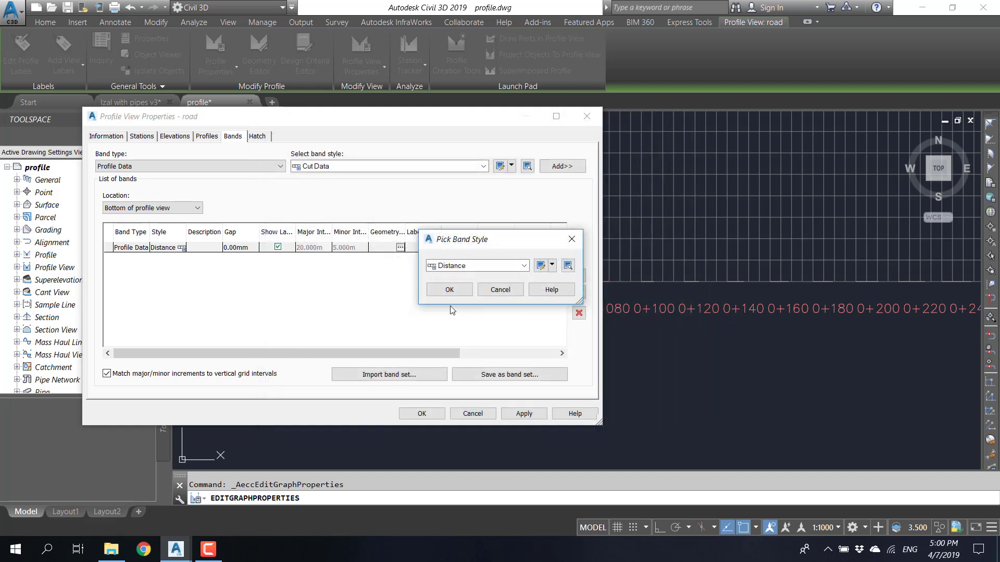
left_click(450, 290)
left_click(419, 413)
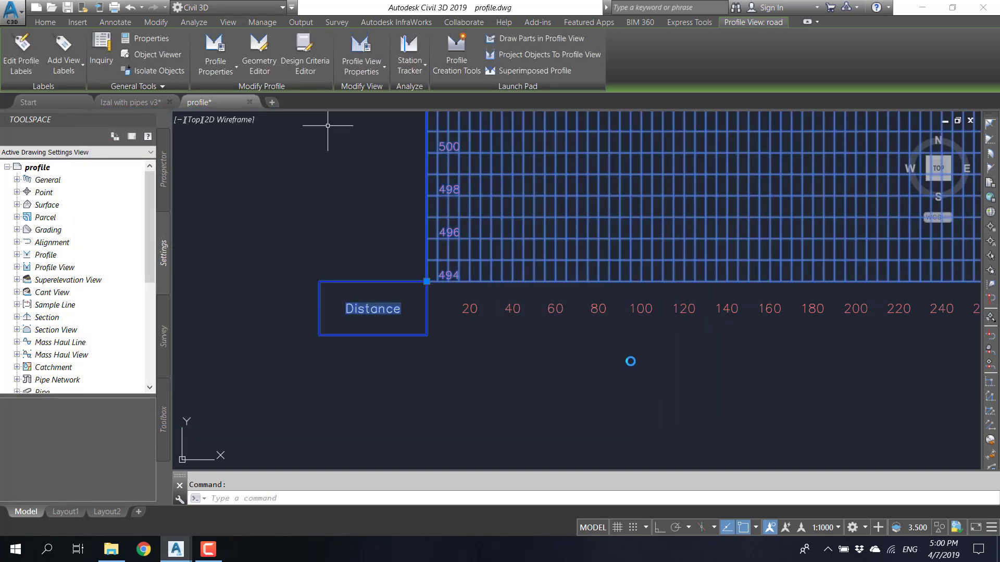
key("Escape")
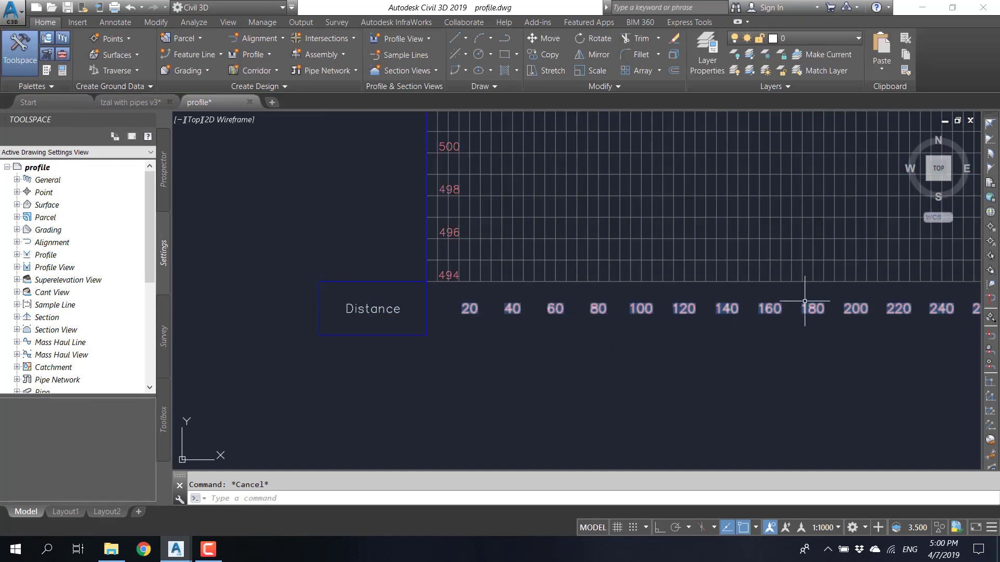
- Check the station labels along the Distance band, and reopen the Distance band style for editing from the profile view's properties
middle_click_drag(811, 305, 491, 317)
middle_click_drag(715, 317, 397, 313)
middle_click_drag(754, 314, 540, 319)
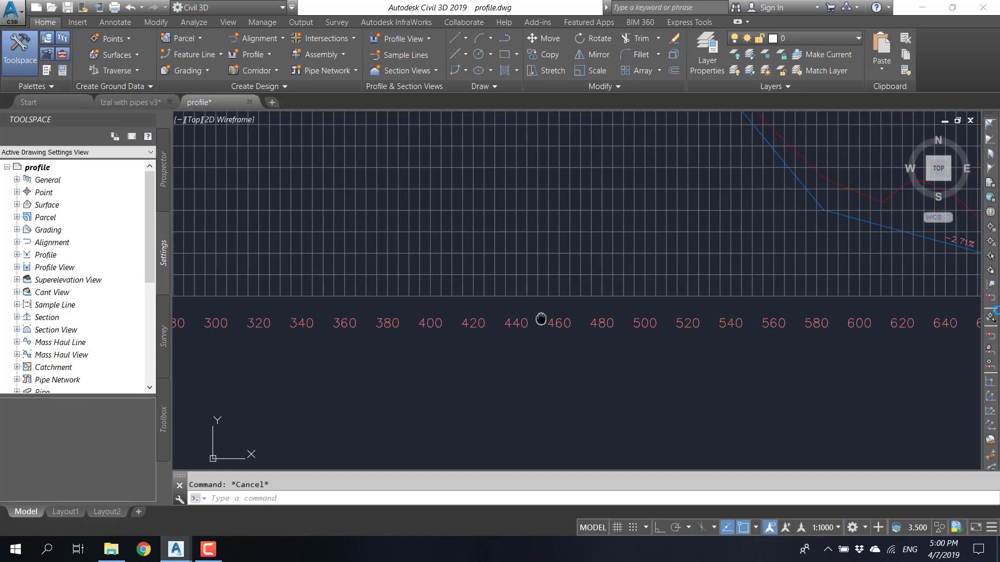
middle_click_drag(260, 319, 745, 311)
middle_click_drag(446, 309, 862, 315)
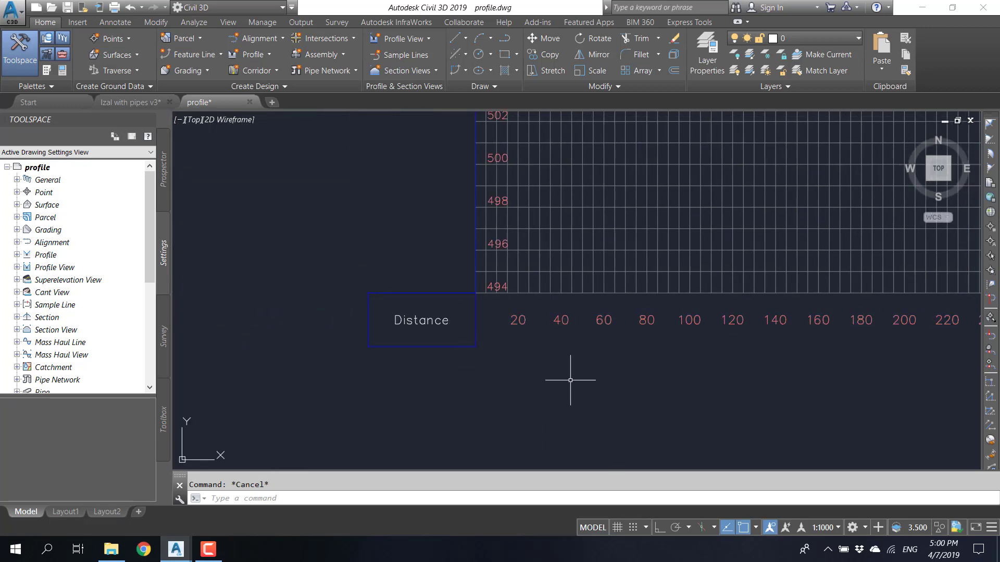
left_click(476, 384)
left_click(390, 287)
left_click(361, 46)
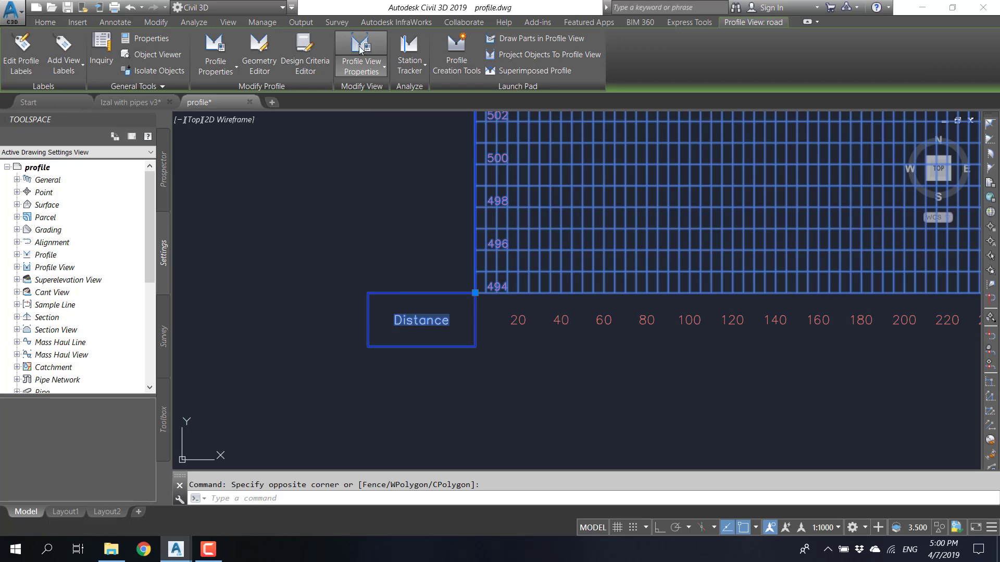
left_click(181, 248)
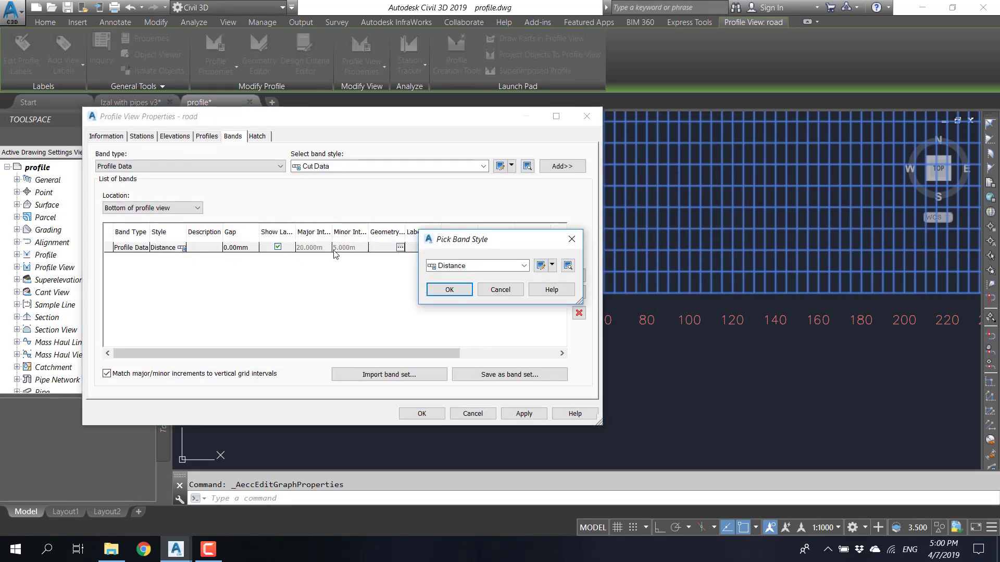
left_click(543, 267)
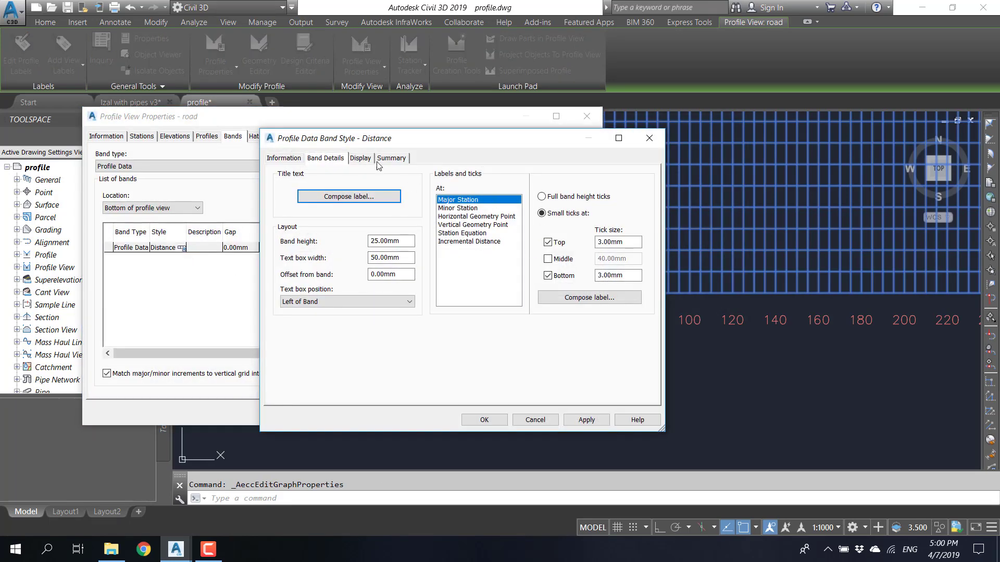
- Turn on the Band Border component's visibility in the Distance band style, and apply the band style and profile view changes
left_click(367, 159)
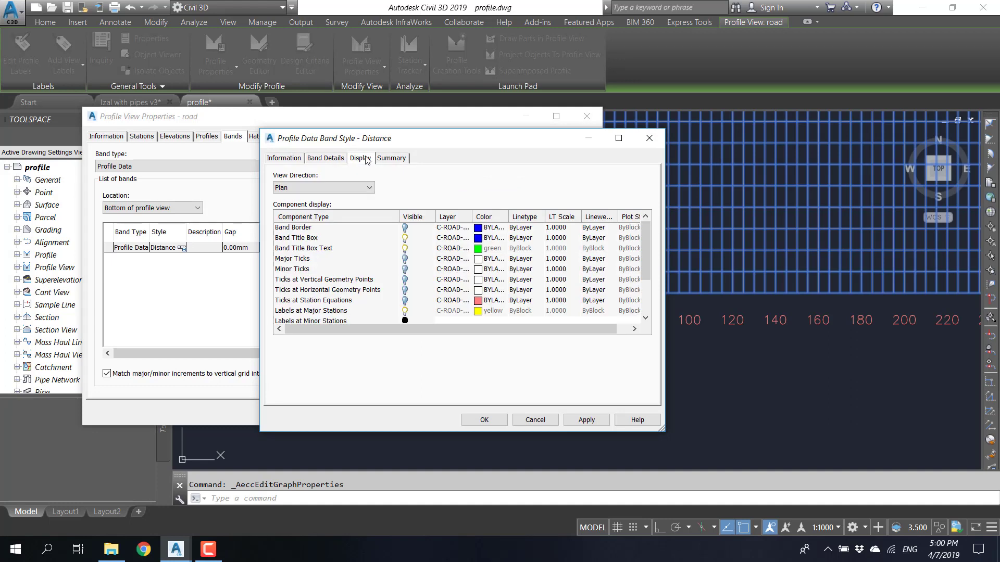
left_click(406, 228)
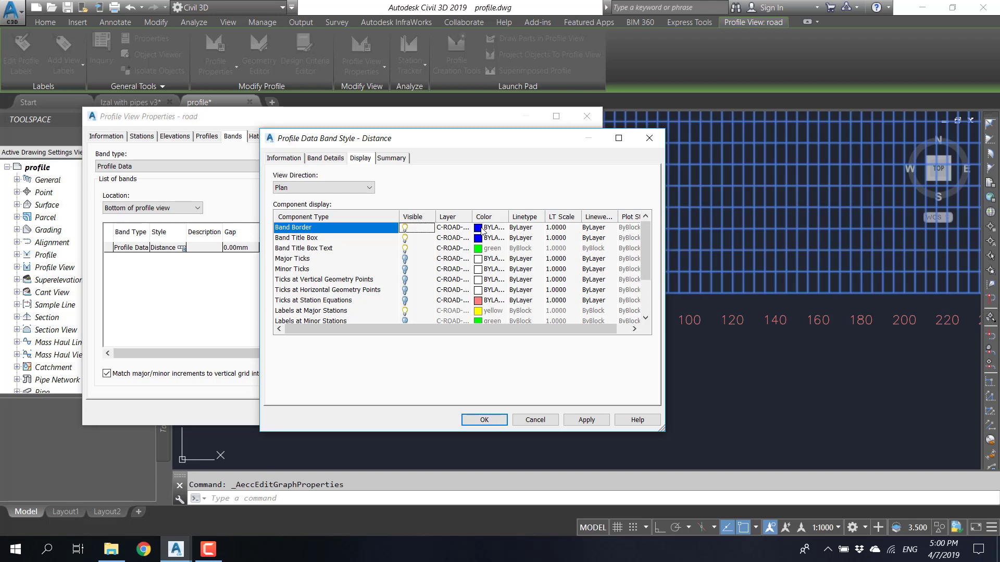
left_click(479, 422)
left_click(449, 289)
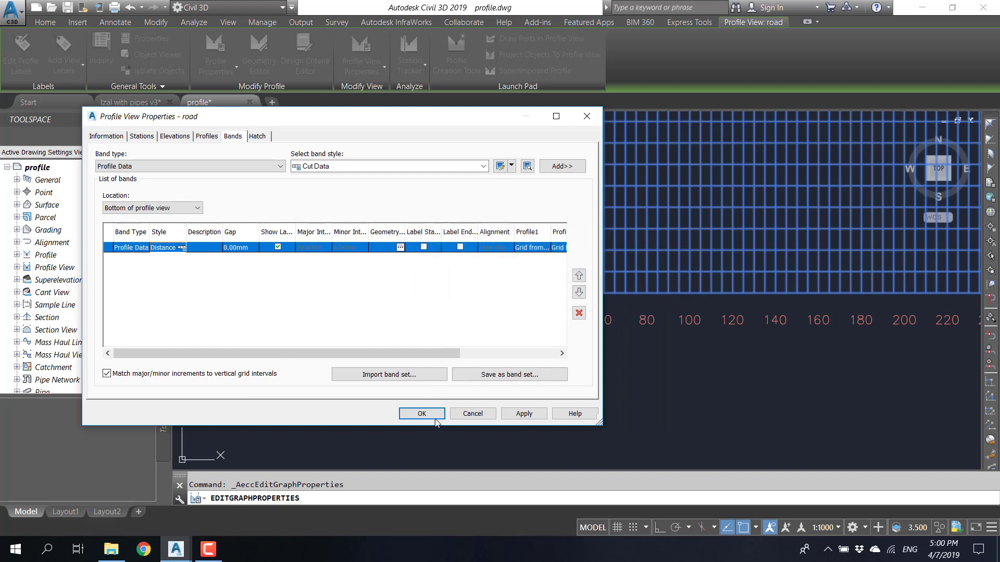
left_click(421, 413)
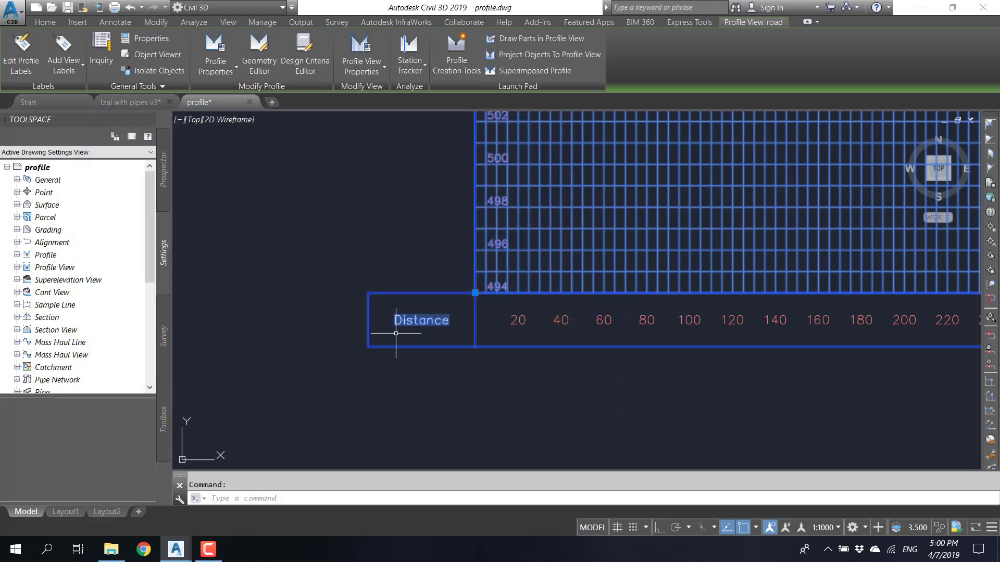
key("Escape")
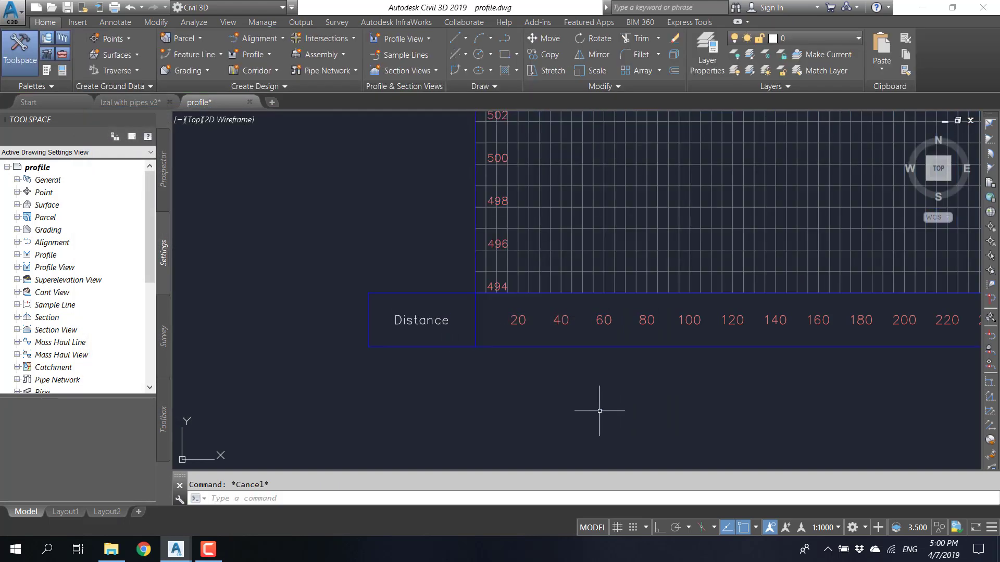
- Reopen the Distance band style from the profile view's properties and show its band details
scroll(781, 353, "down", 6)
middle_click_drag(906, 352, 641, 350)
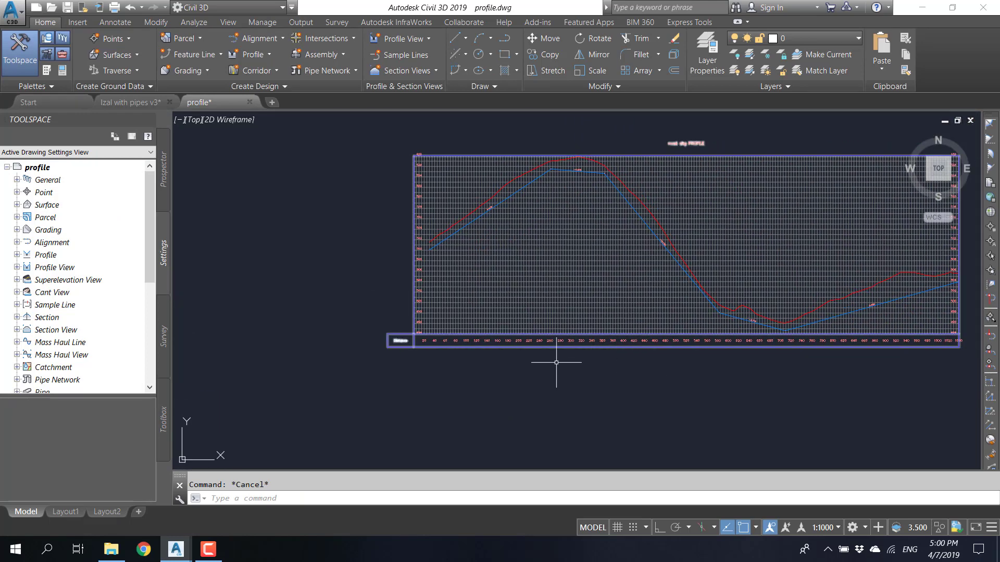
scroll(443, 341, "up", 6)
middle_click_drag(401, 344, 592, 345)
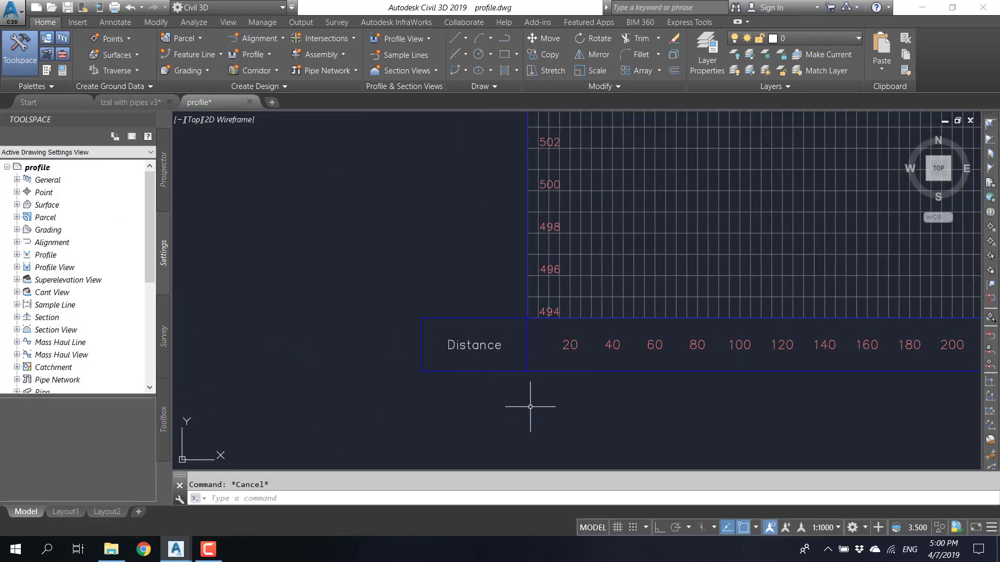
left_click(499, 450)
left_click(408, 297)
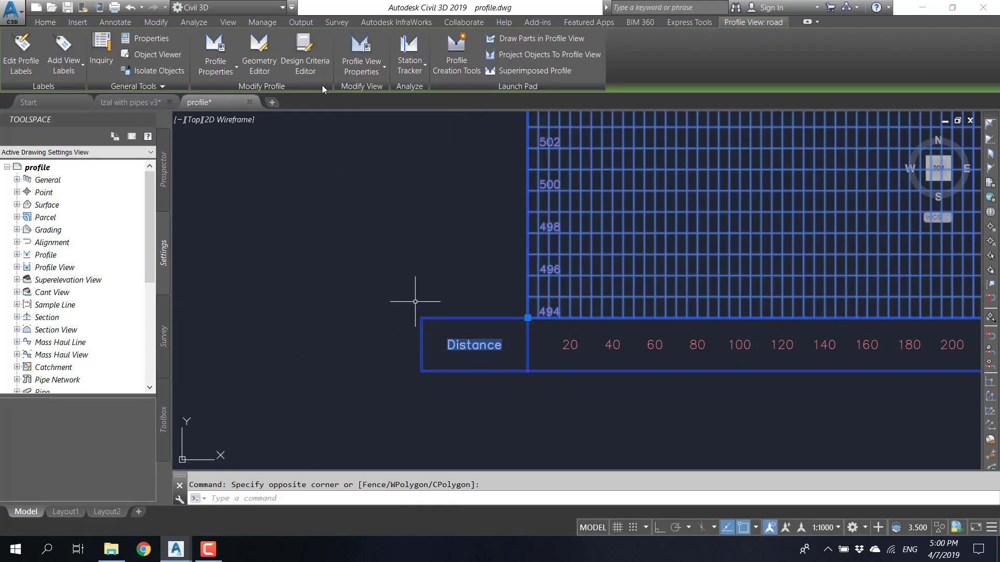
left_click(354, 43)
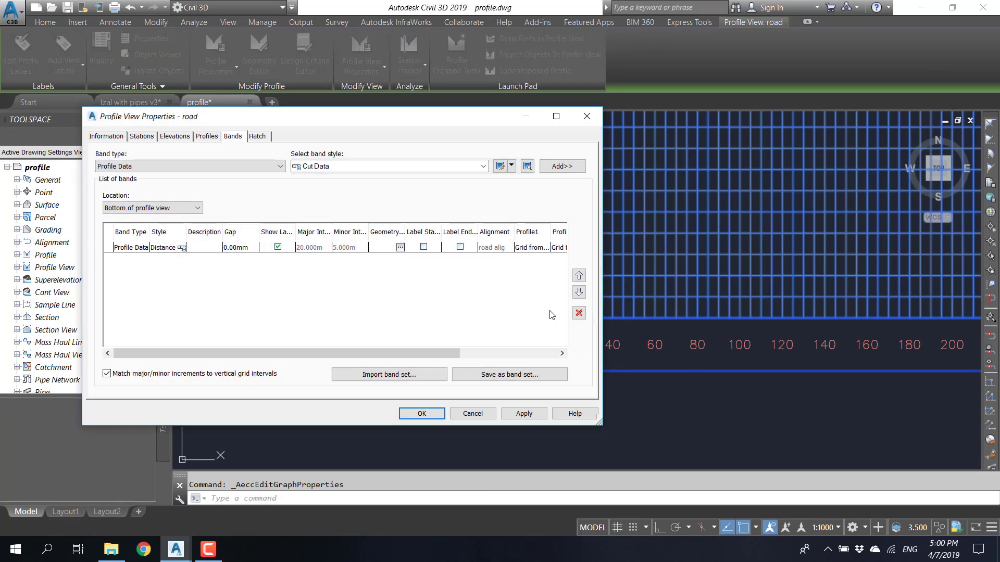
left_click(182, 248)
left_click(543, 266)
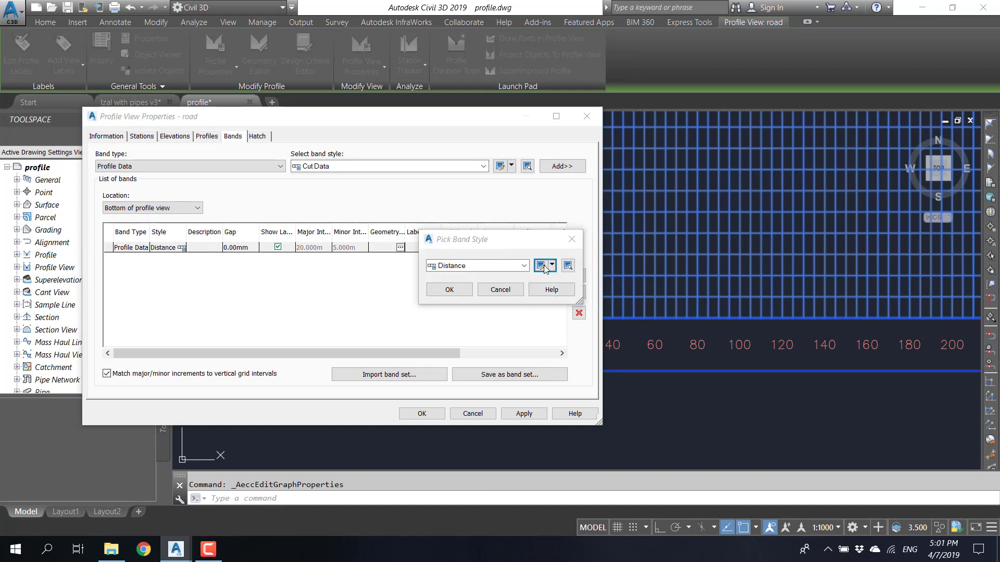
left_click(336, 158)
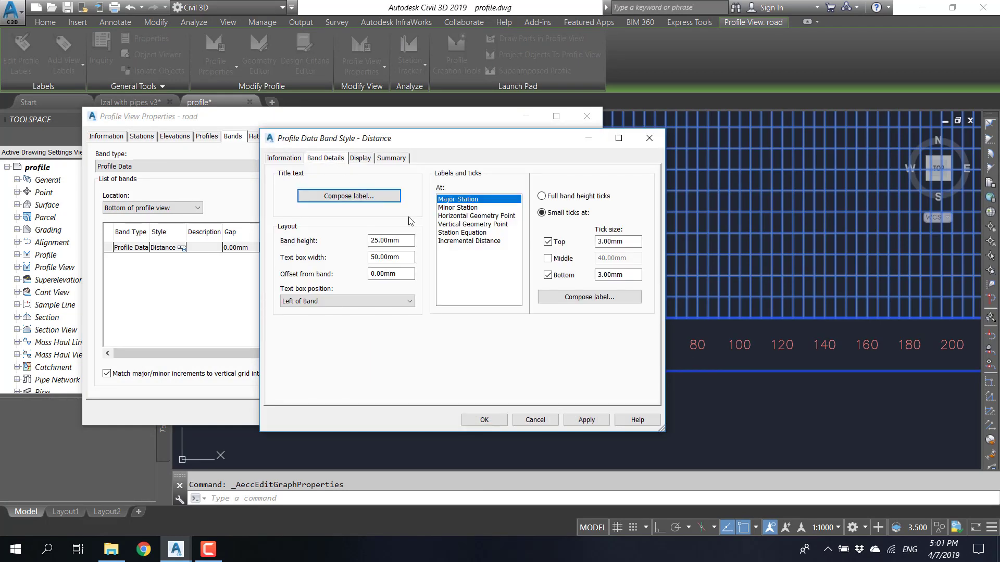
- Set the Major Station label's Distance text color to red, and apply the label, band style and profile view changes
left_click(578, 297)
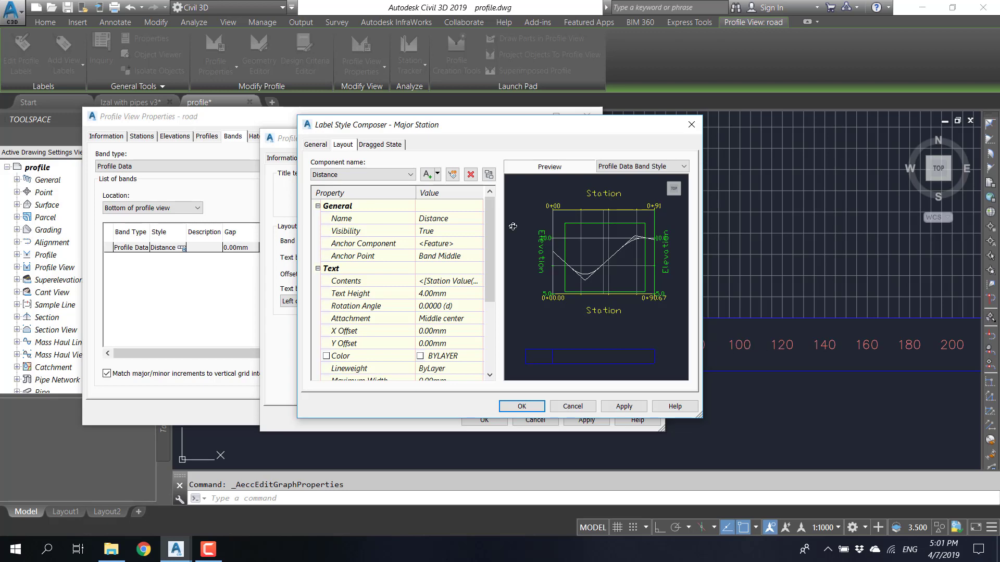
key("Escape")
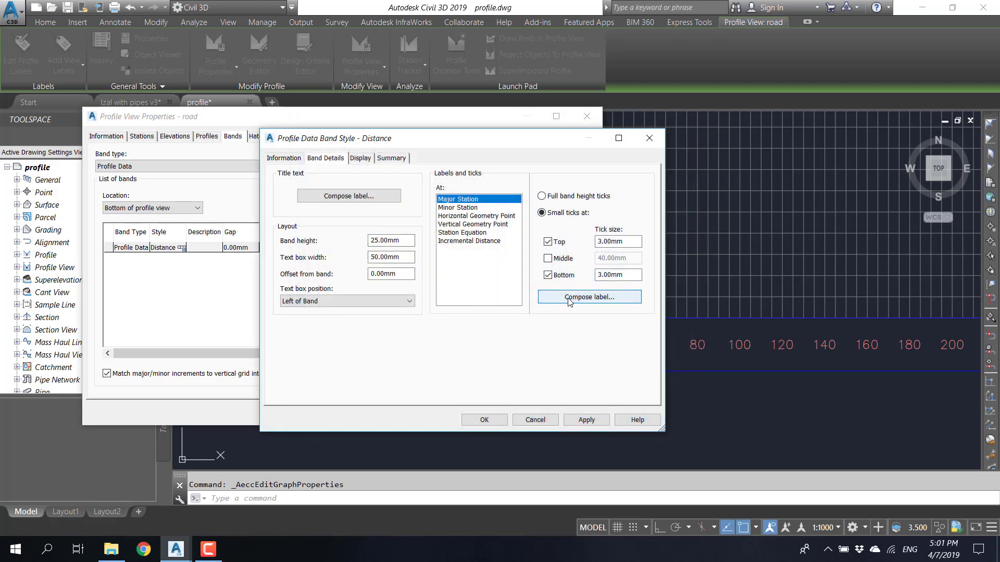
left_click(361, 158)
left_click(343, 157)
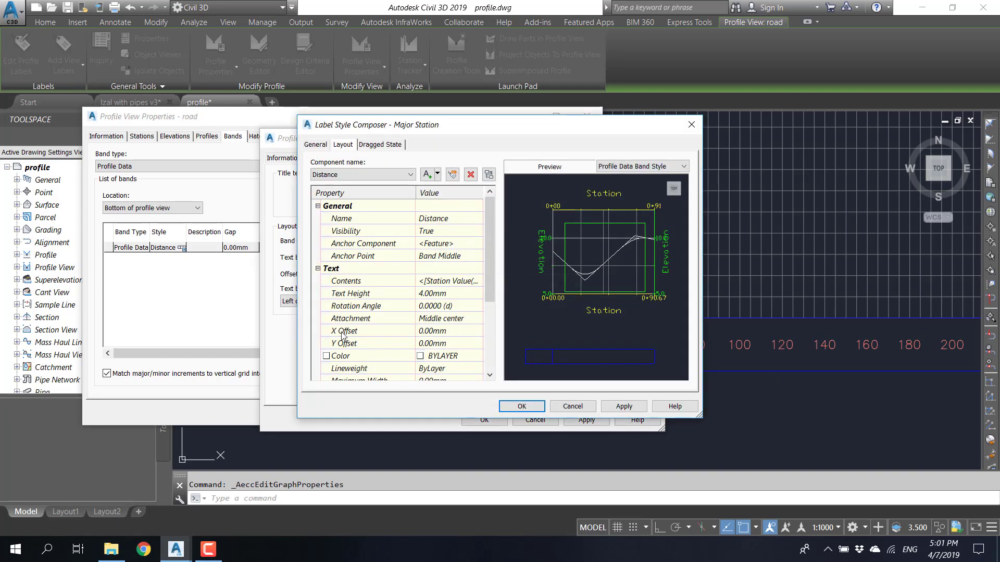
left_click(446, 359)
left_click(477, 356)
left_click(390, 301)
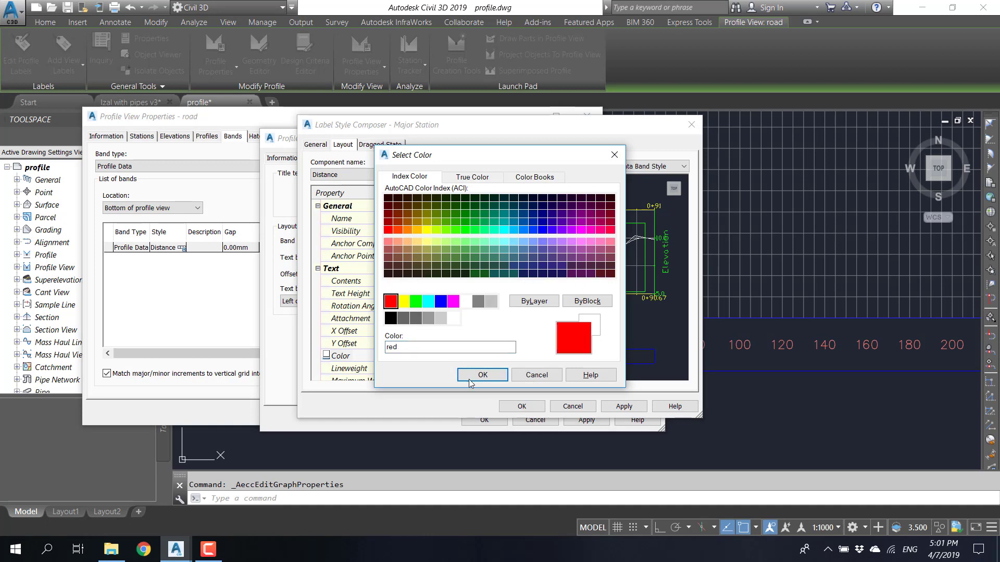
left_click(482, 375)
left_click(521, 406)
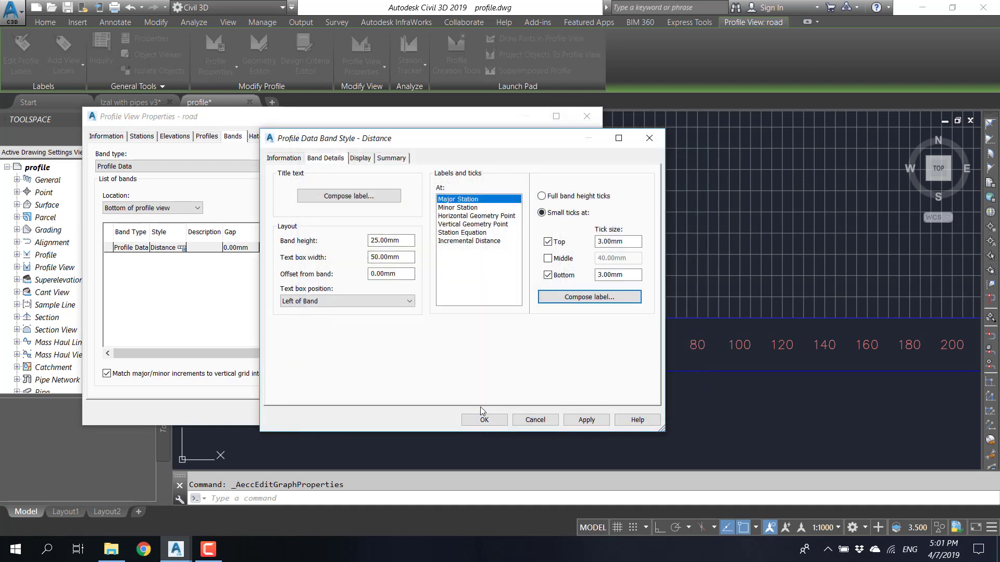
left_click(487, 419)
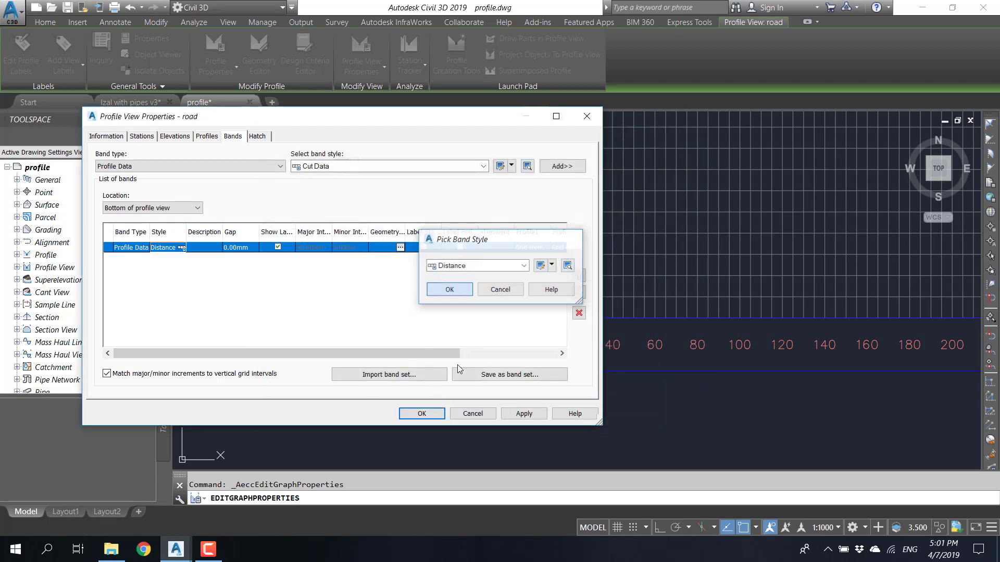
left_click(450, 289)
left_click(422, 414)
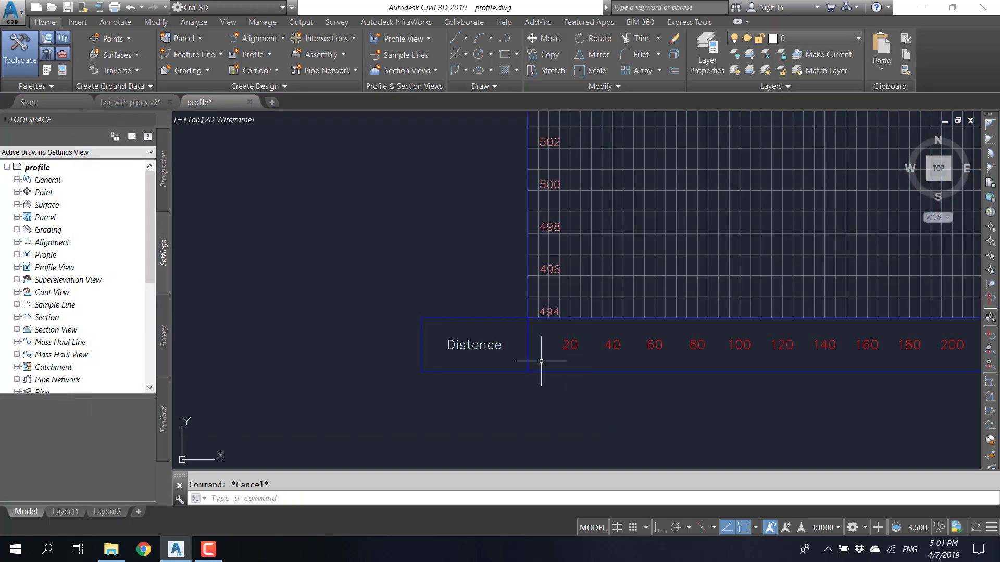
- Examine the Distance band together with the existing ground and design profile lines above it
scroll(536, 346, "down", 2)
middle_click_drag(534, 345, 536, 367)
scroll(381, 337, "down", 4)
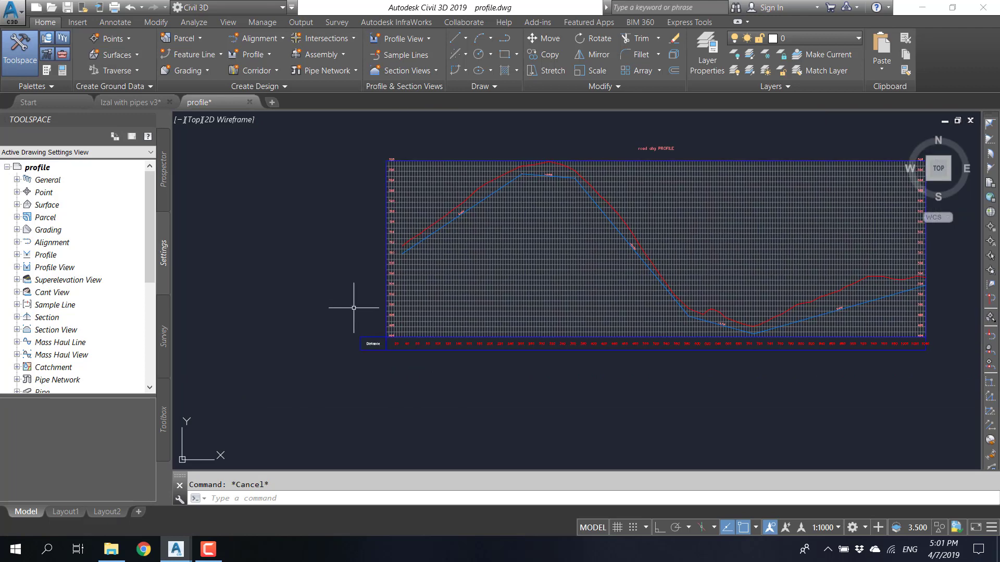
scroll(357, 330, "up", 3)
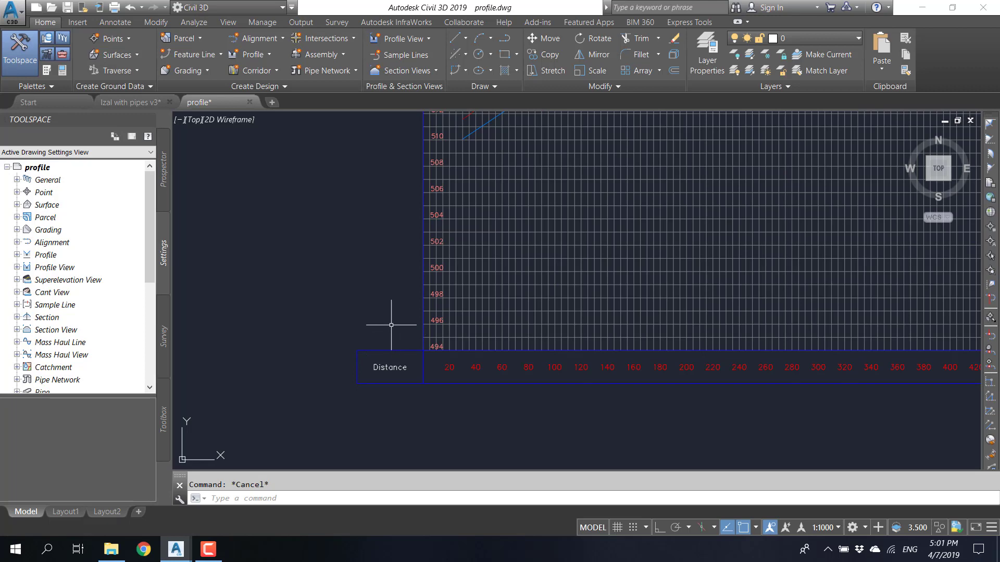
scroll(390, 320, "down", 3)
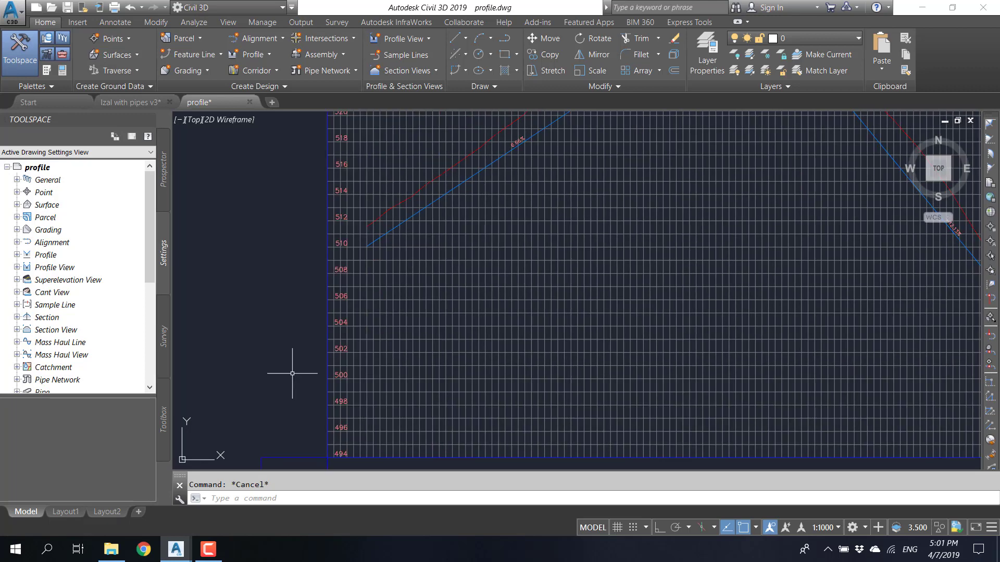
scroll(333, 377, "up", 3)
middle_click_drag(328, 357, 274, 268)
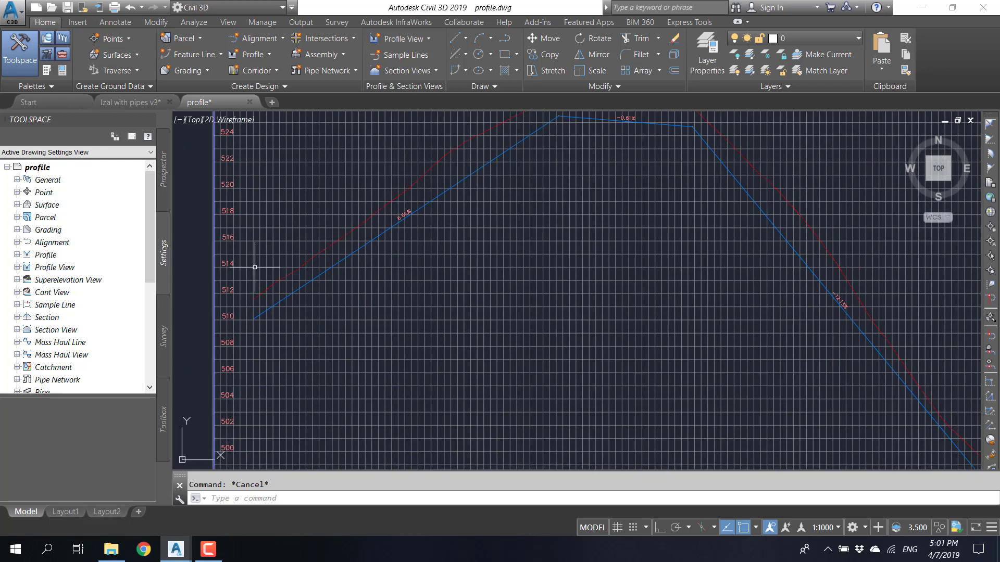
middle_click_drag(435, 143, 333, 227)
middle_click_drag(479, 303, 687, 117)
middle_click_drag(428, 374, 430, 333)
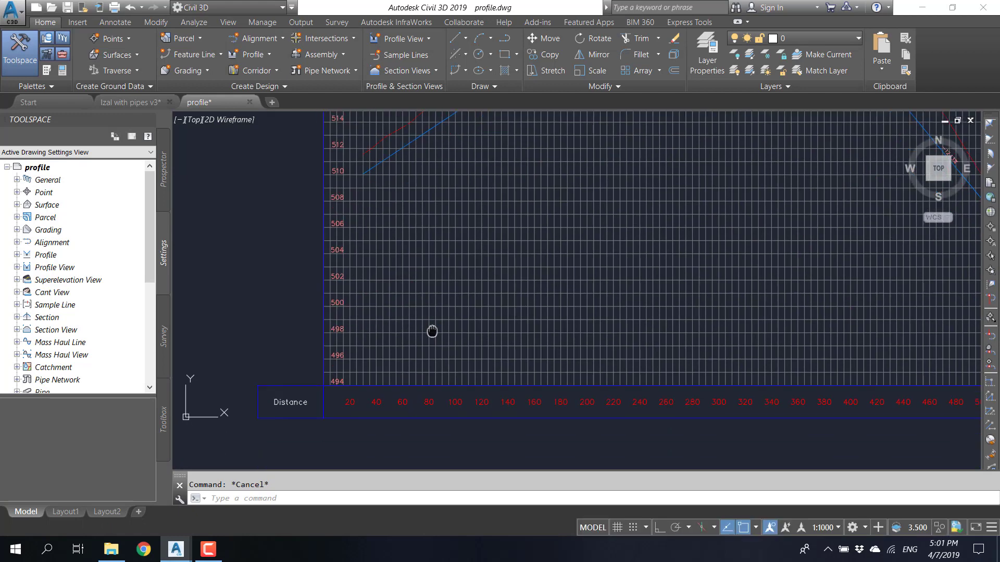
middle_click_drag(321, 373, 465, 298)
- Open the road profile view's band properties and review the available band types and Profile Data band styles
left_click(446, 279)
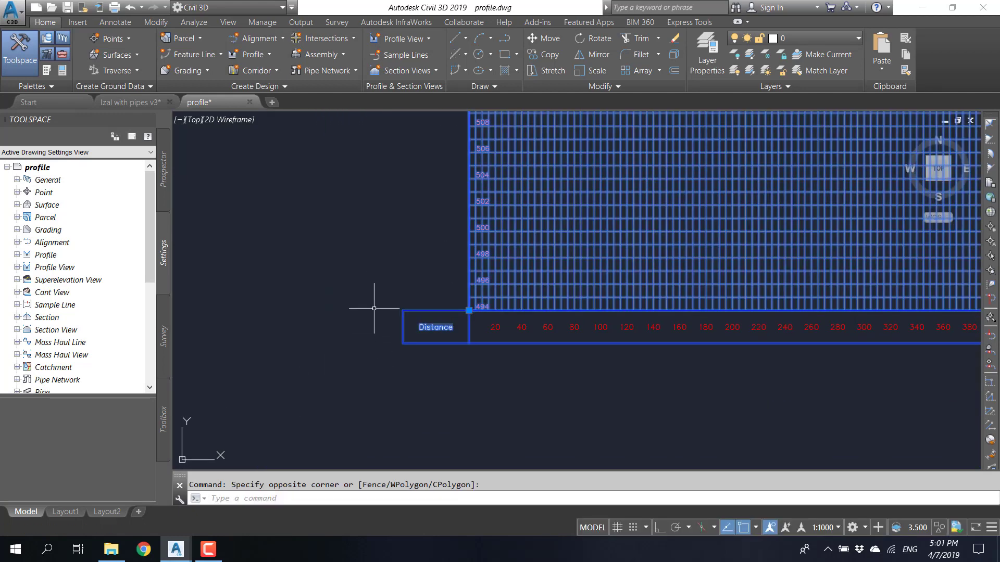
left_click(375, 312)
left_click(361, 47)
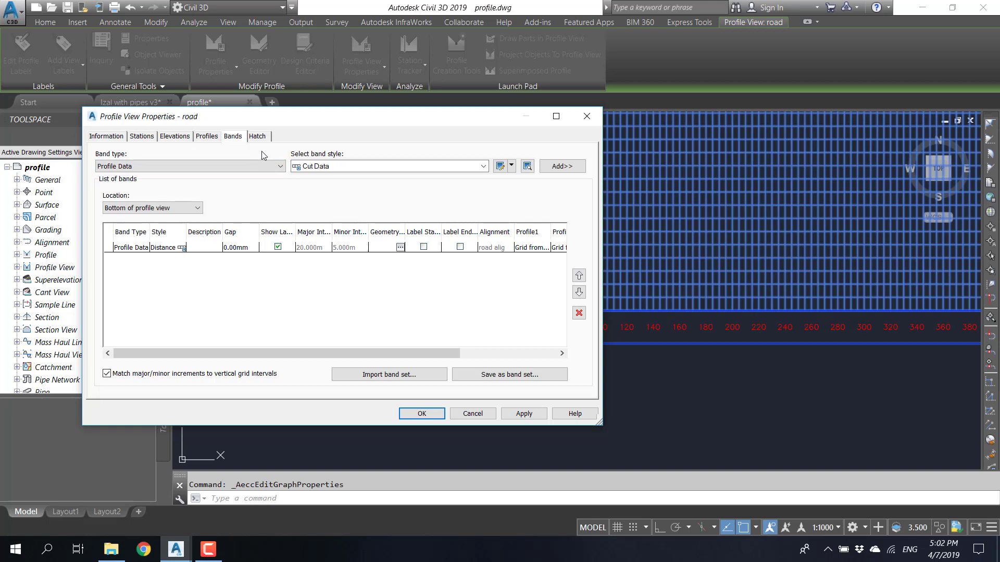
left_click(226, 166)
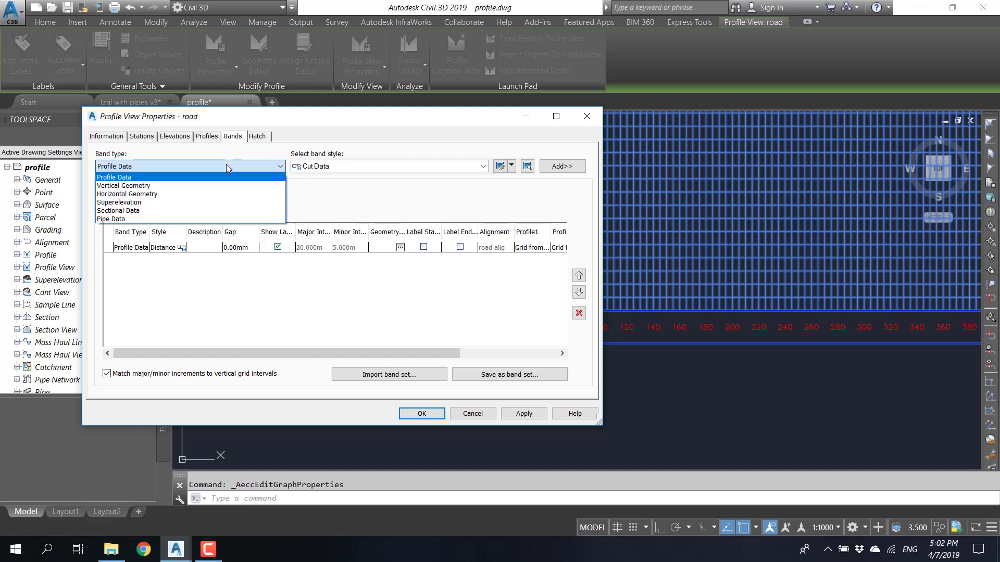
left_click(164, 166)
left_click(384, 166)
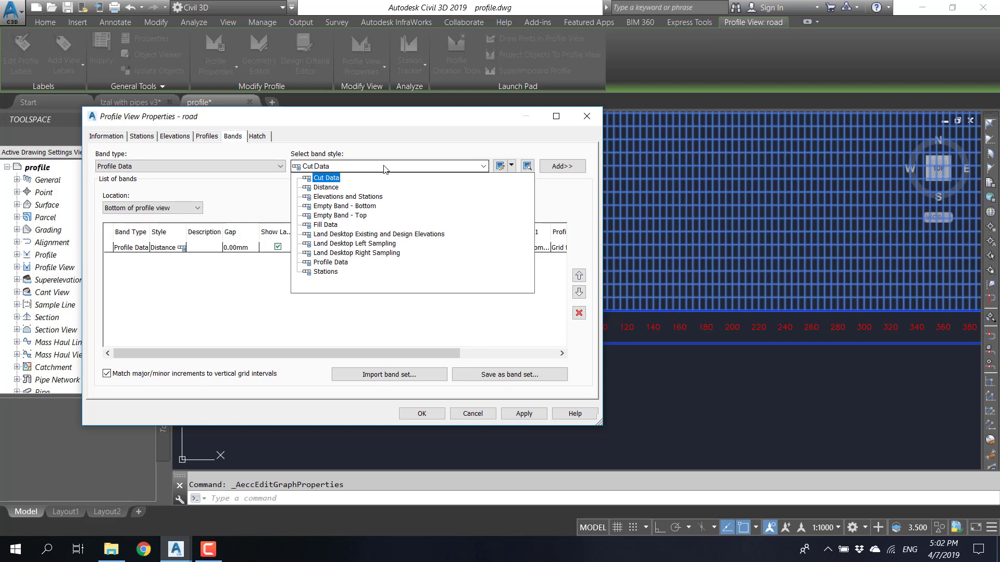
left_click(385, 169)
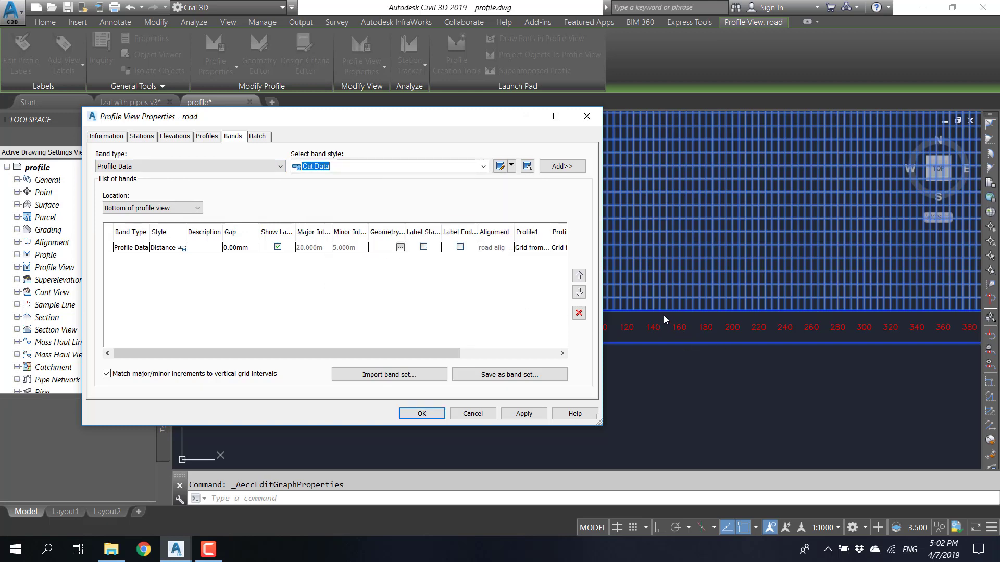
left_click(392, 168)
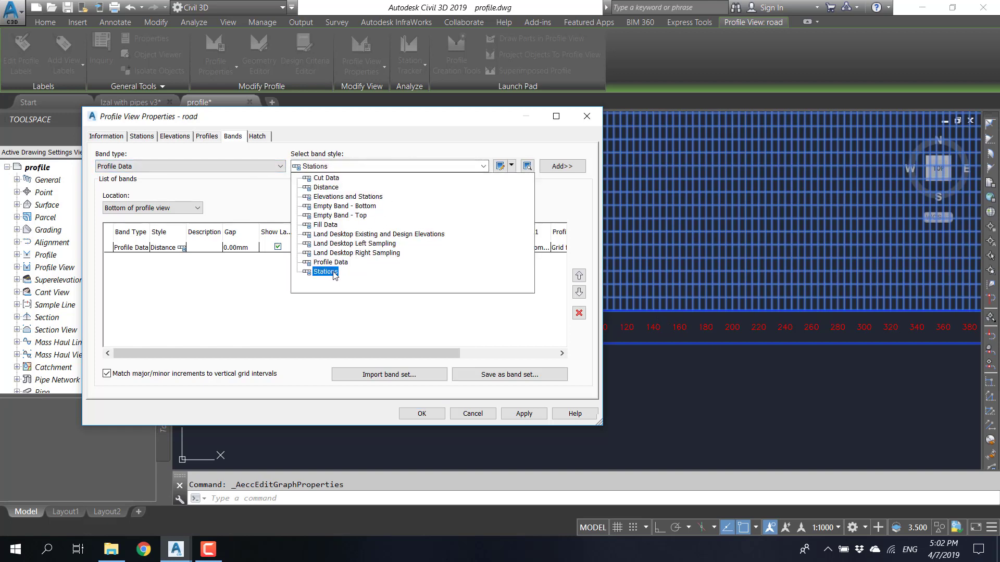
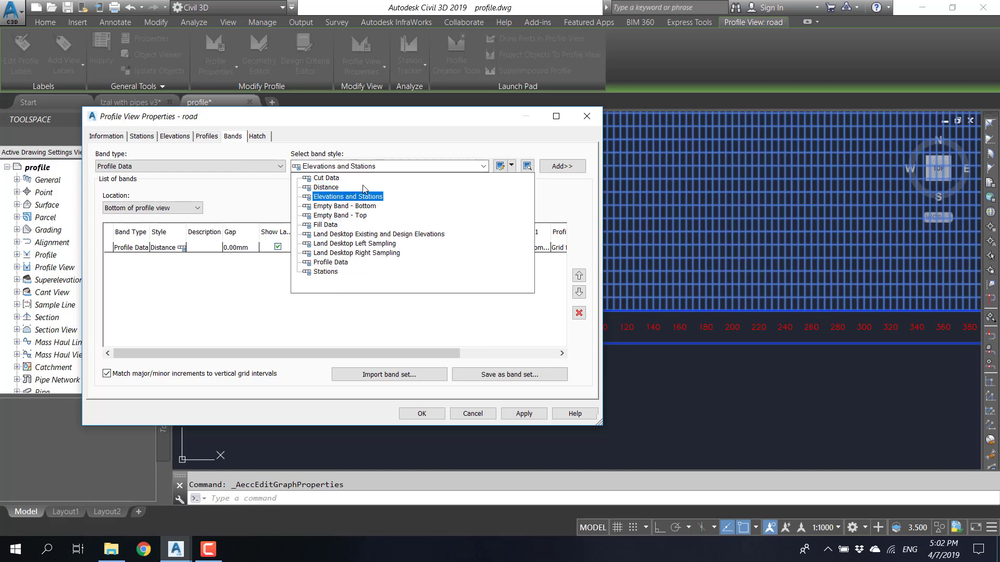
left_click(440, 167)
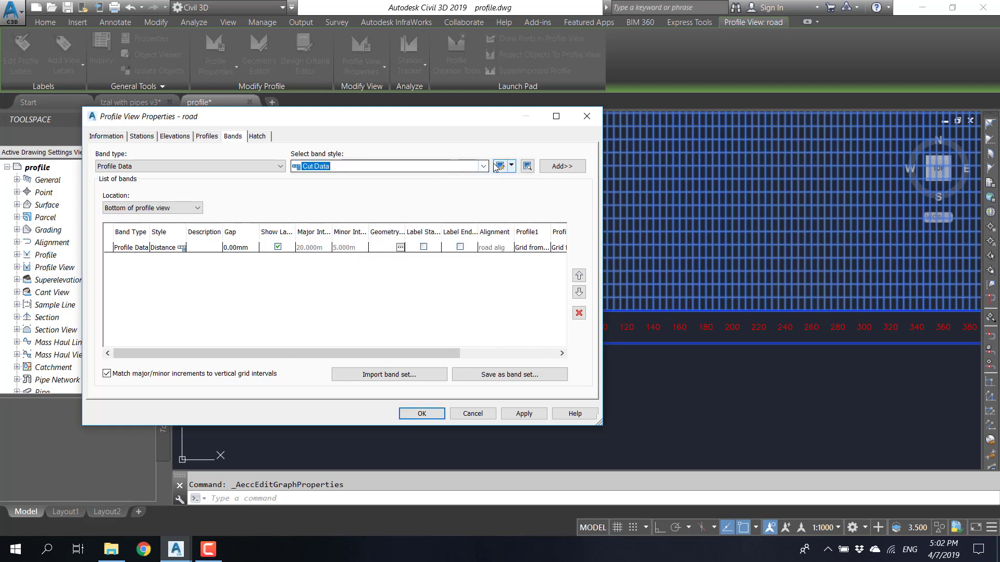
- Create a new profile data band style named Ground Elevations, and select its name for copying
left_click(511, 166)
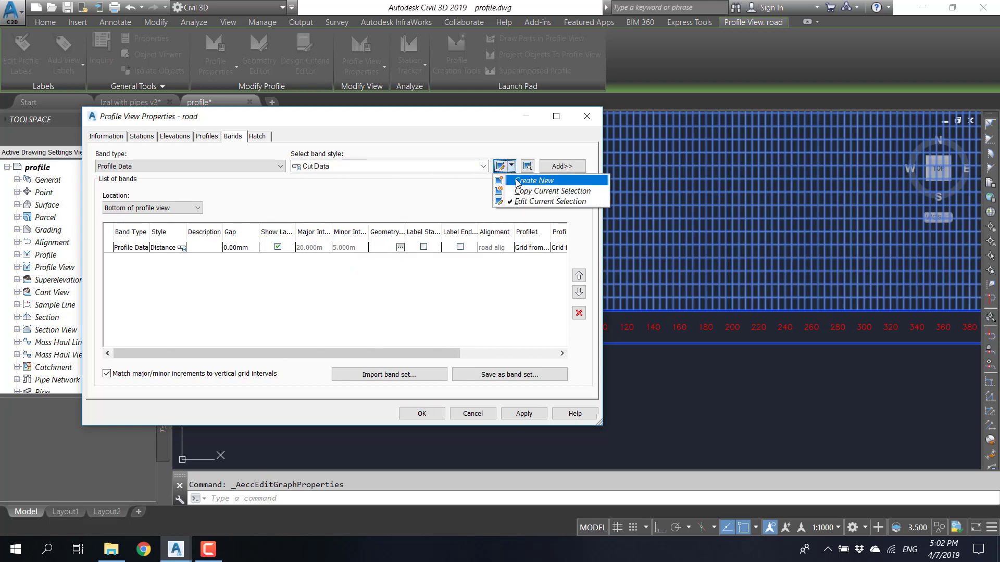
left_click(518, 182)
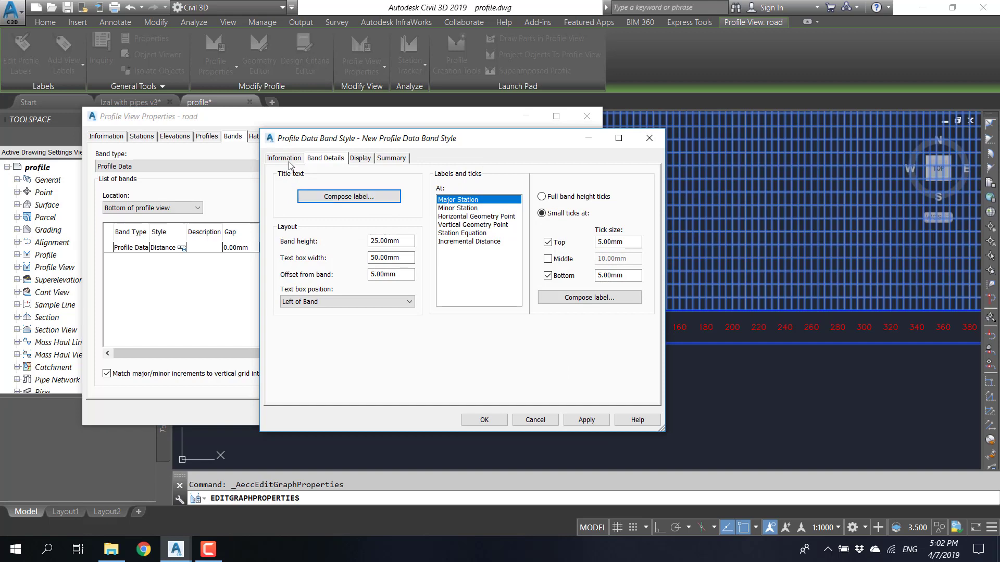
left_click(289, 160)
left_click_drag(366, 188, 266, 188)
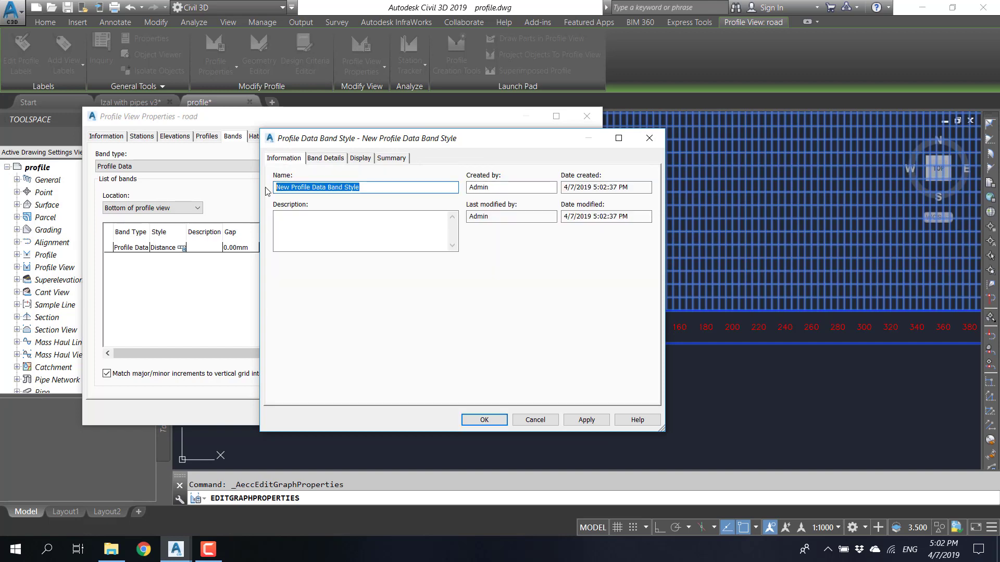
type("Ground Eleva")
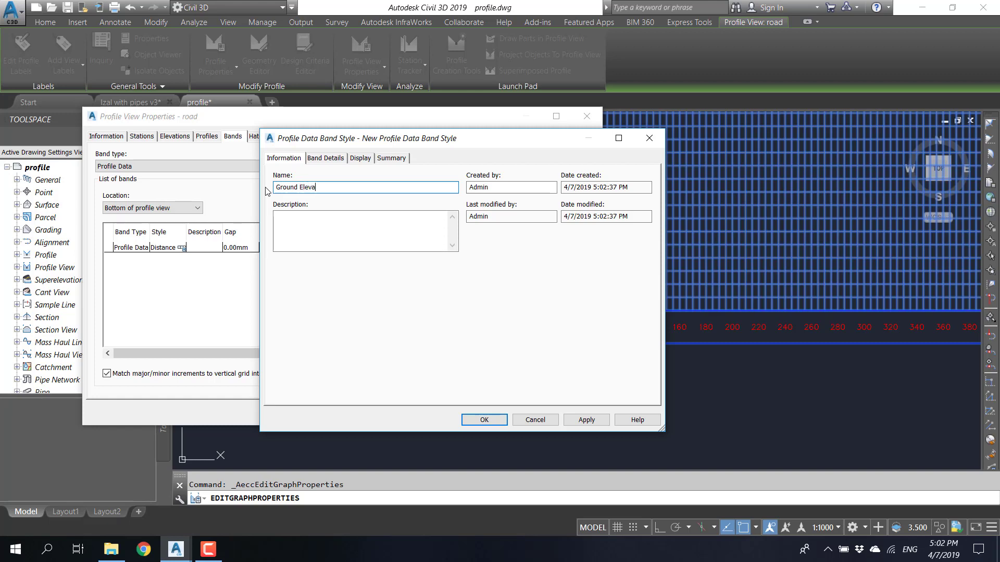
type("tions")
key("ctrl+shift+Left")
key("ctrl+shift+Left")
- In the new style's band title label, rename the text component Ground Elevations and set its anchor point to Middle Center
left_click(326, 158)
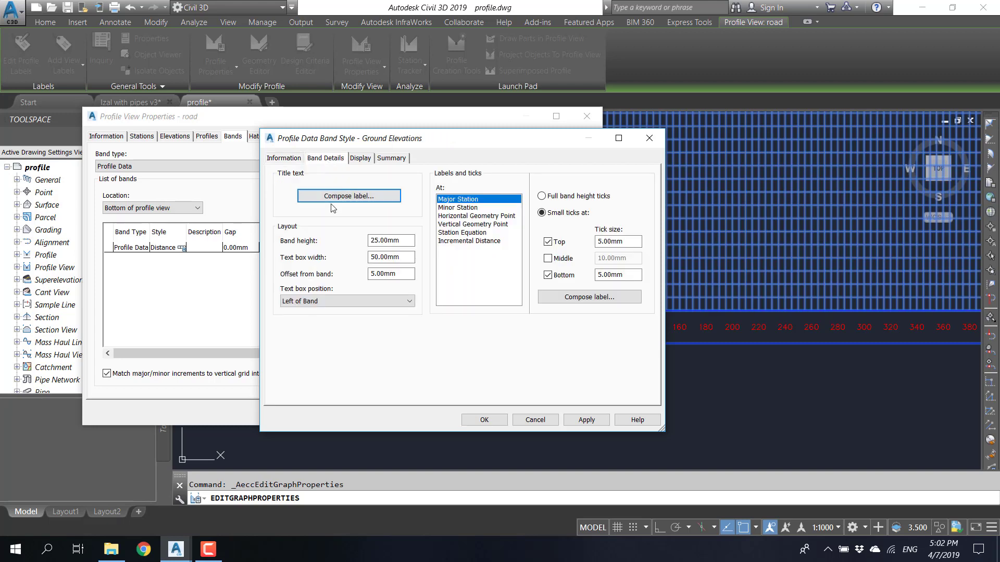
left_click(332, 197)
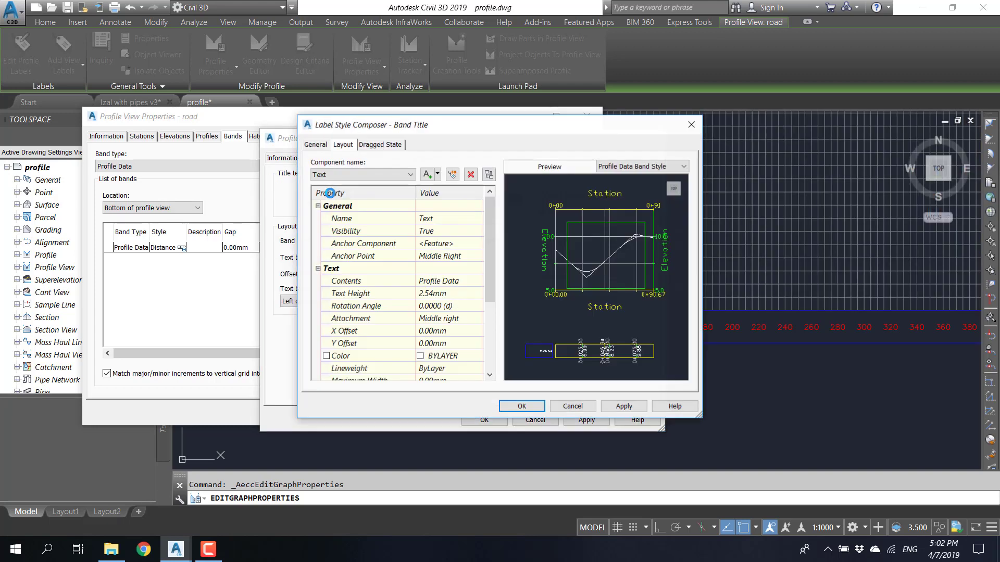
left_click(439, 219)
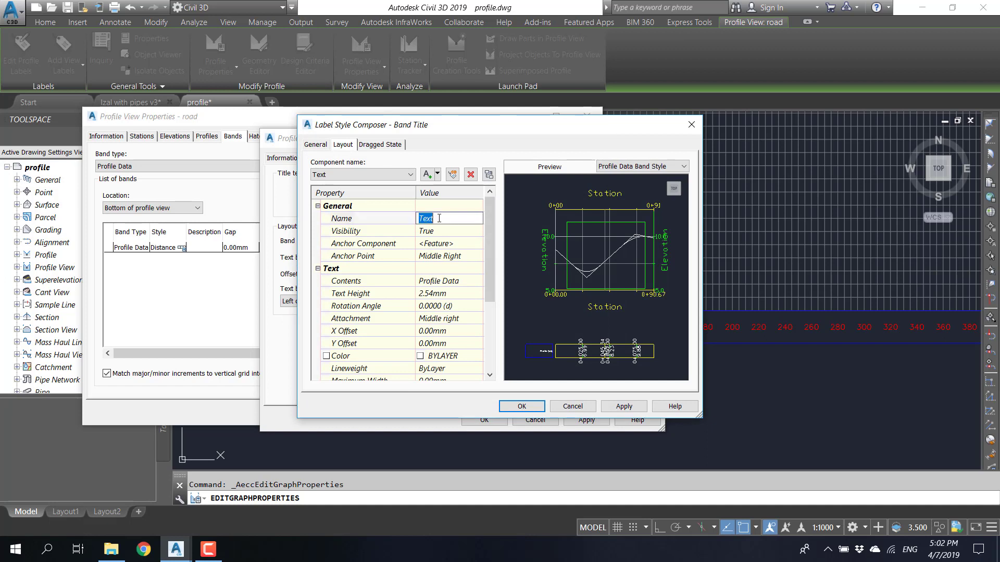
key("ctrl+v")
left_click(450, 284)
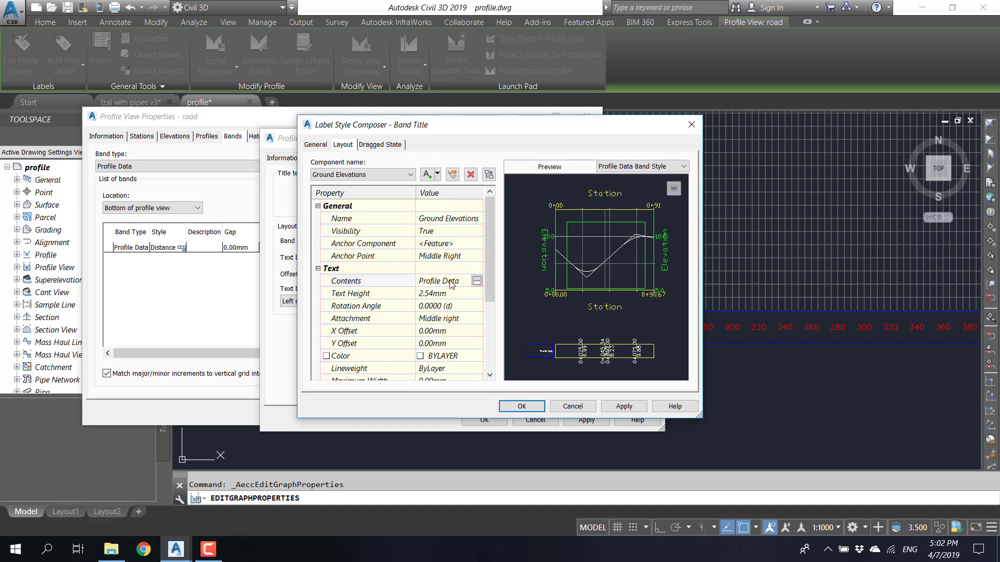
left_click(458, 256)
left_click(457, 315)
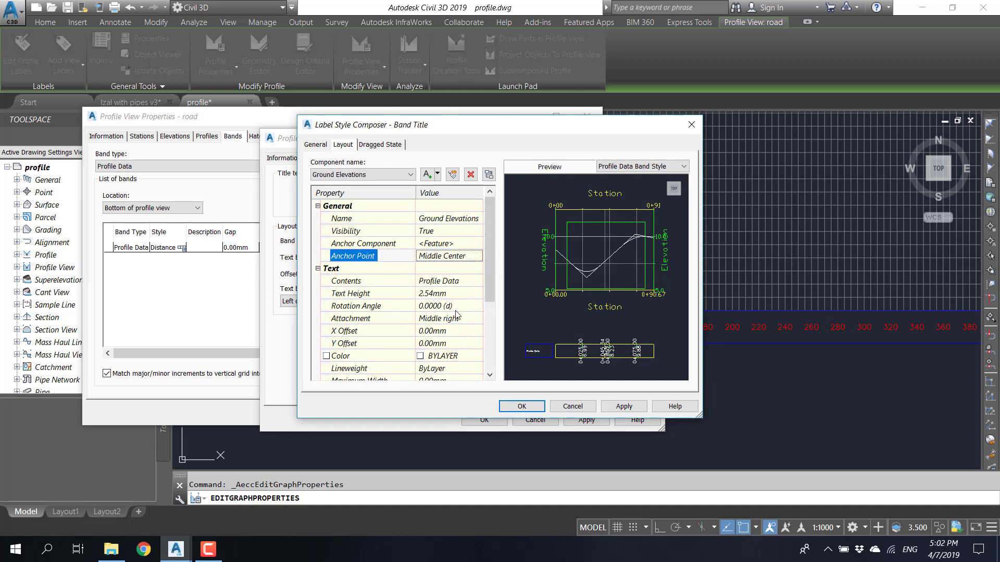
- Replace the band title's text contents with Ground Elevations
left_click(446, 283)
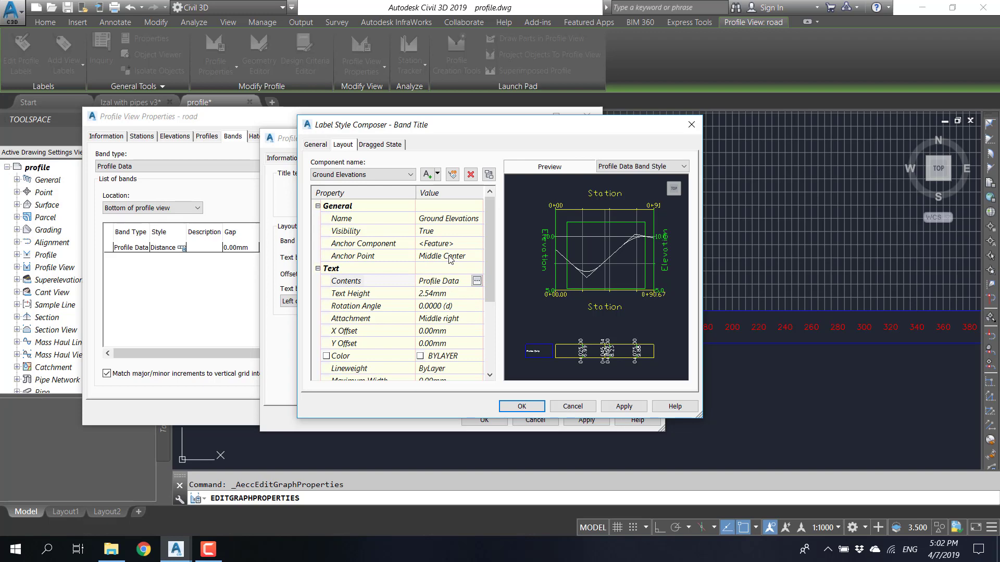
left_click(477, 281)
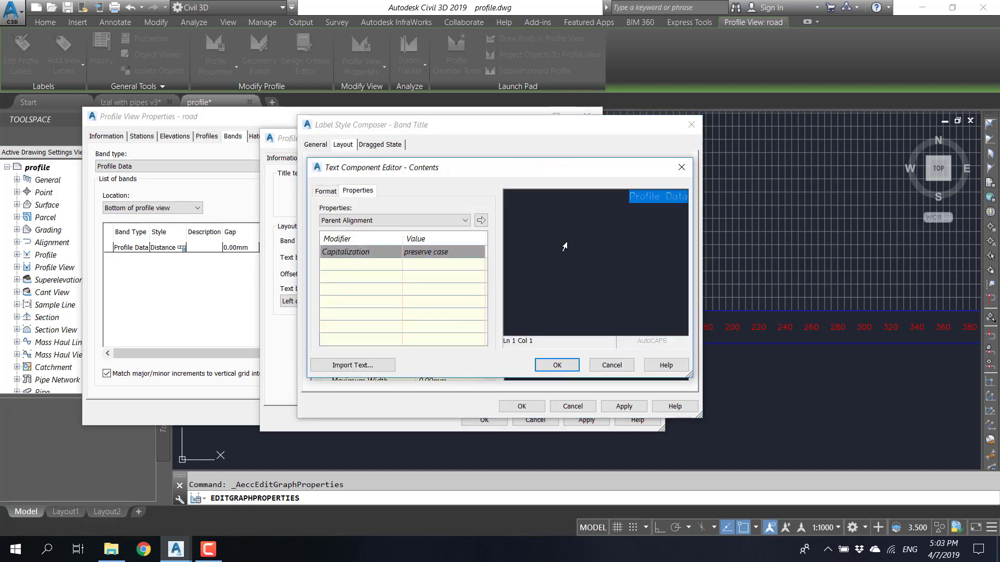
key("ctrl+v")
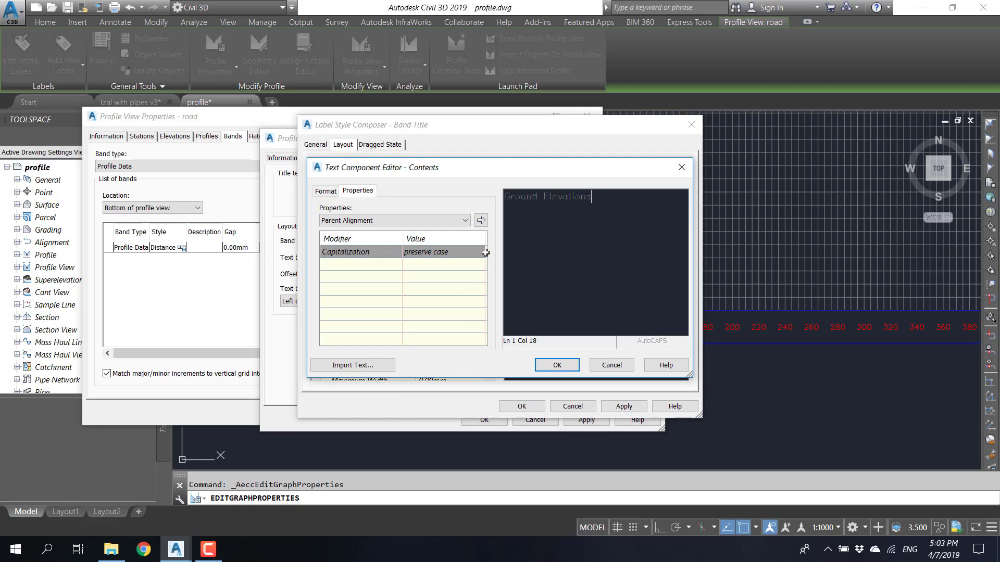
left_click(547, 370)
- Set the band title's text height to 4 mm and its attachment to Middle center
left_click(451, 294)
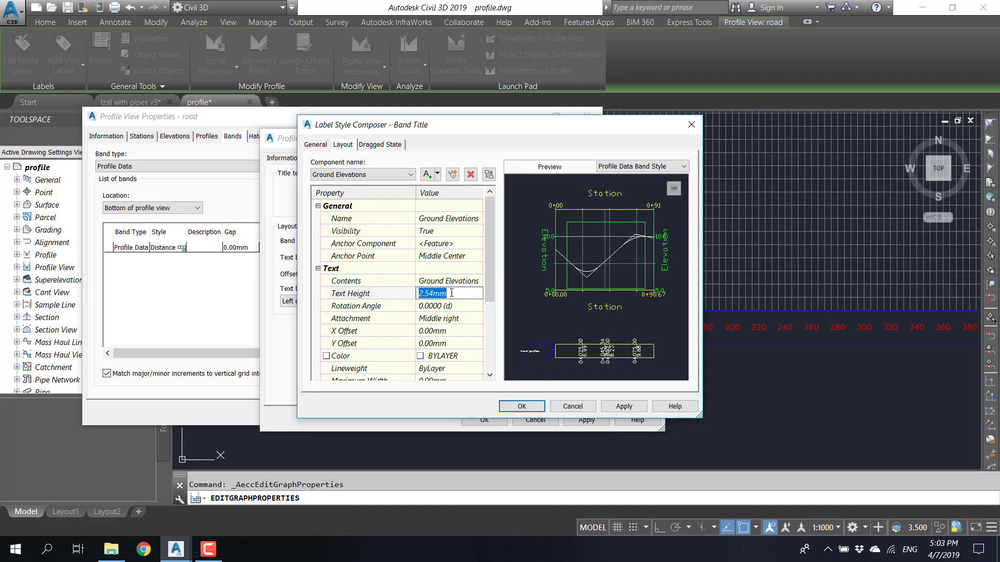
type("4")
left_click(470, 313)
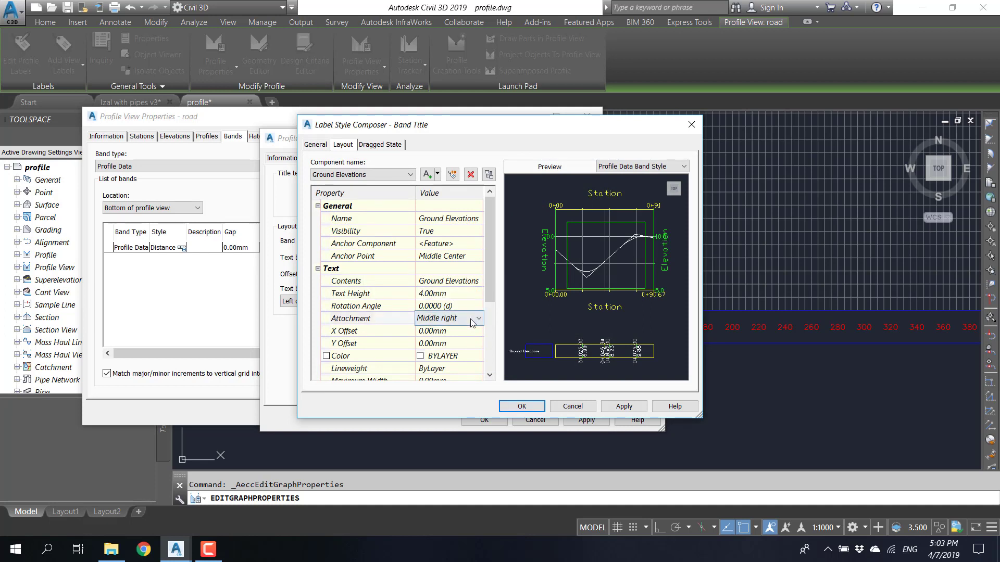
left_click(475, 318)
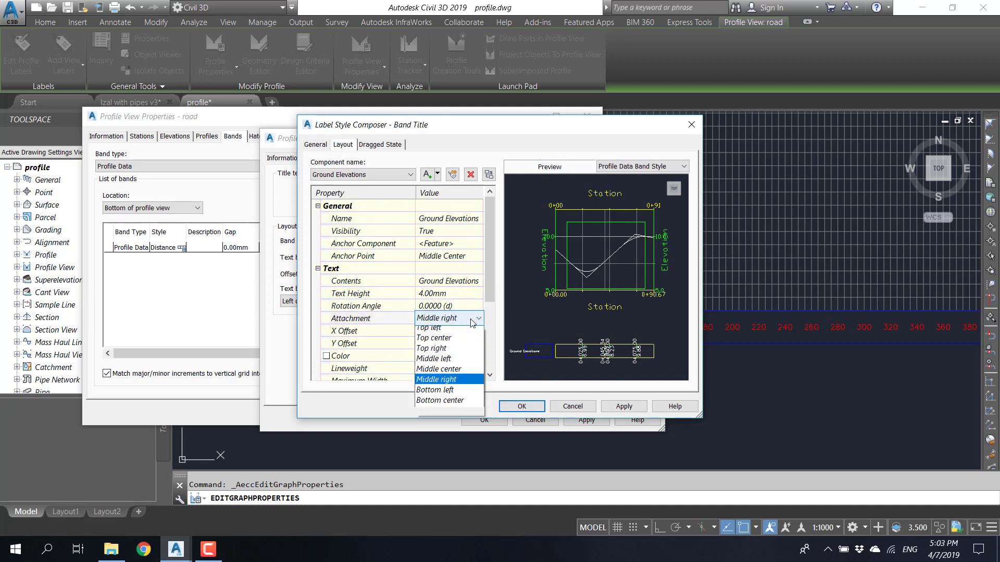
left_click(460, 373)
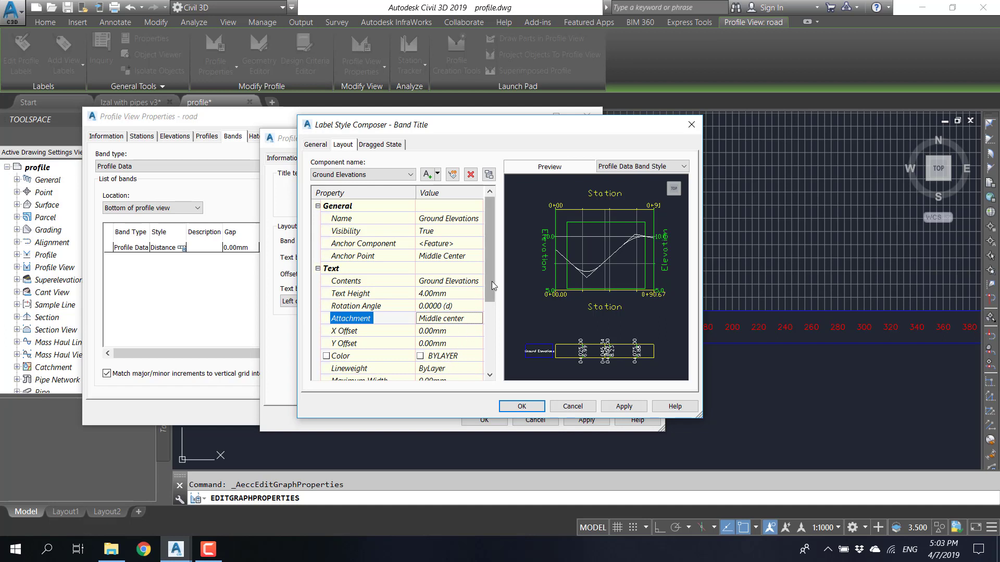
- Set the band title border's background mask to True and accept the title label
left_click_drag(491, 281, 499, 354)
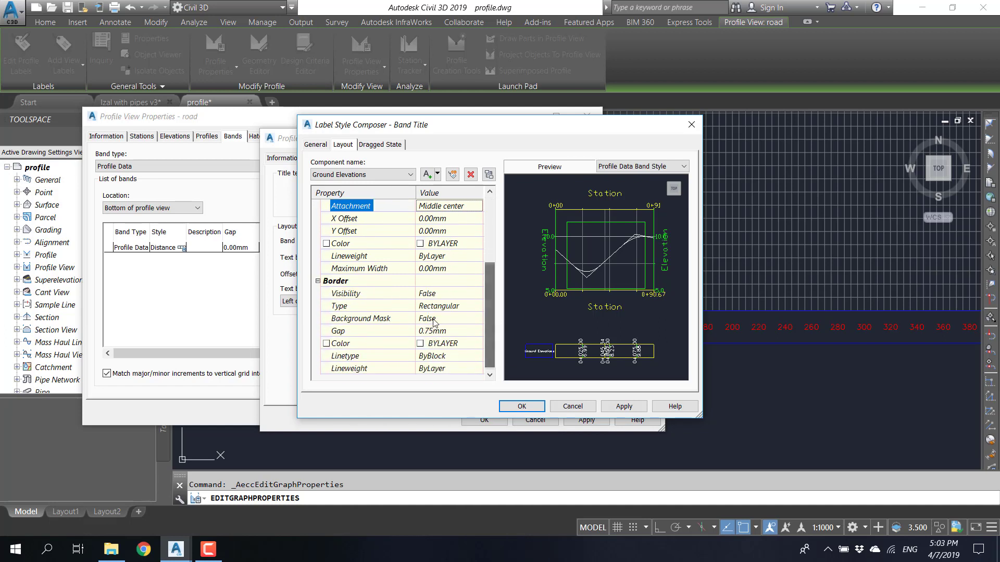
left_click(437, 318)
left_click(437, 318)
left_click(437, 342)
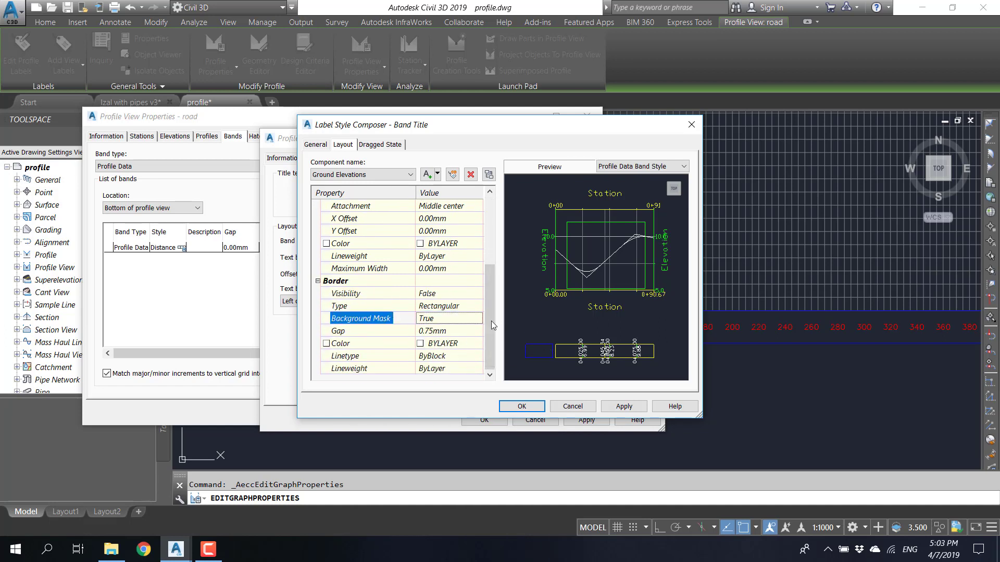
left_click(522, 406)
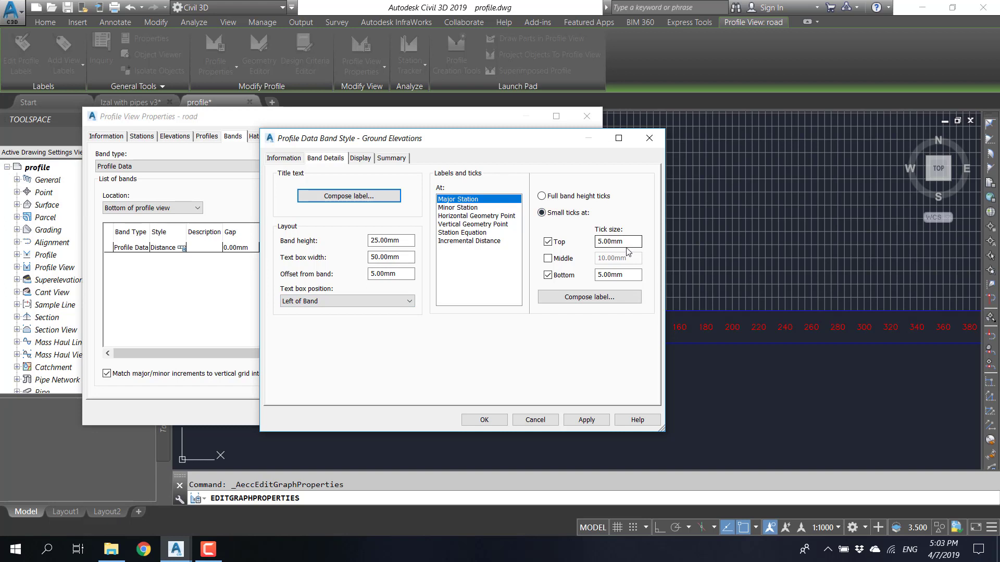
- Set the Major Station top and bottom tick sizes to 3 mm in the Ground Elevations band style
left_click_drag(628, 241, 575, 246)
type("3")
double_click(614, 273)
type("3")
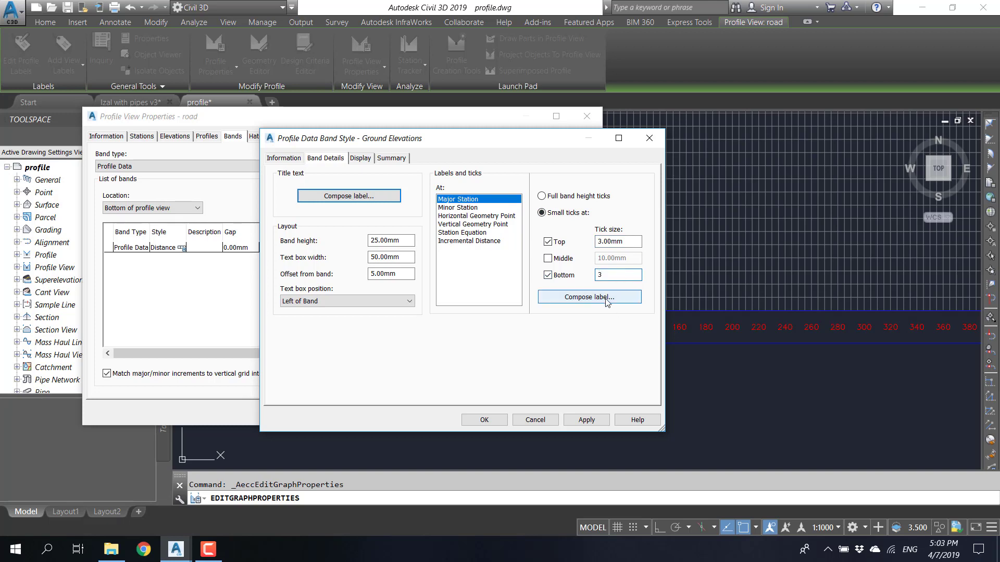
- Delete the Station Value component from the Major Station label of the Ground Elevations band style
left_click(606, 298)
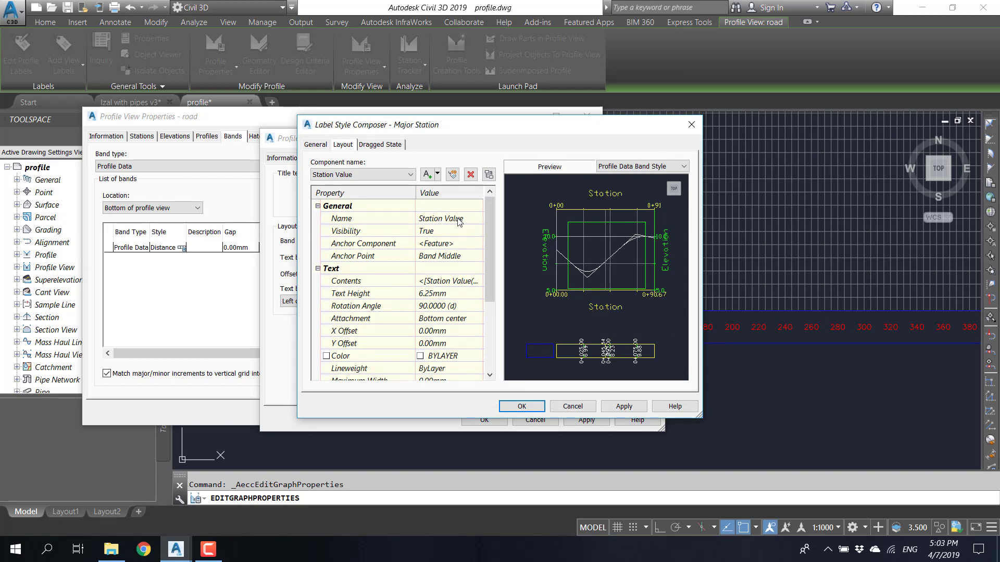
left_click(385, 174)
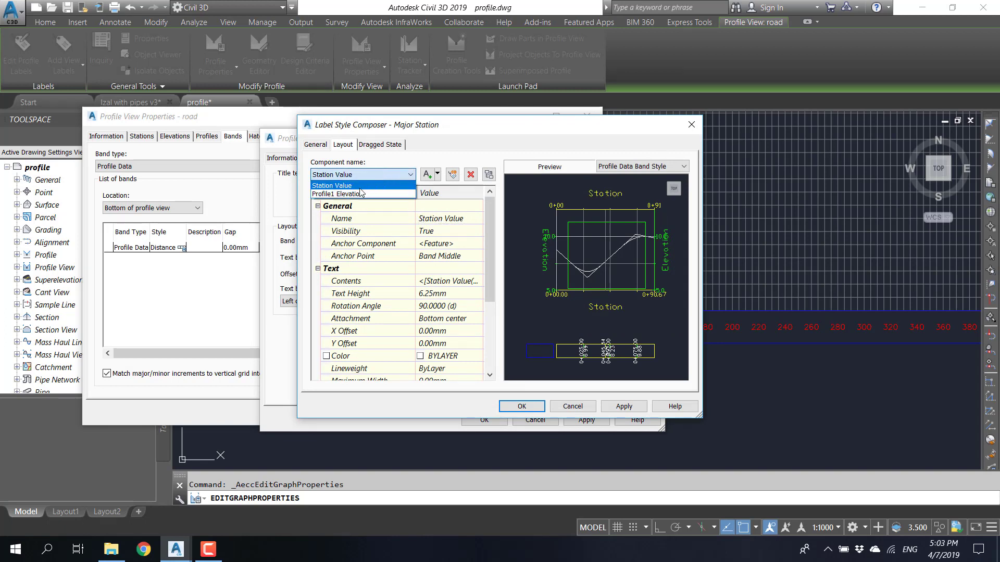
left_click(338, 187)
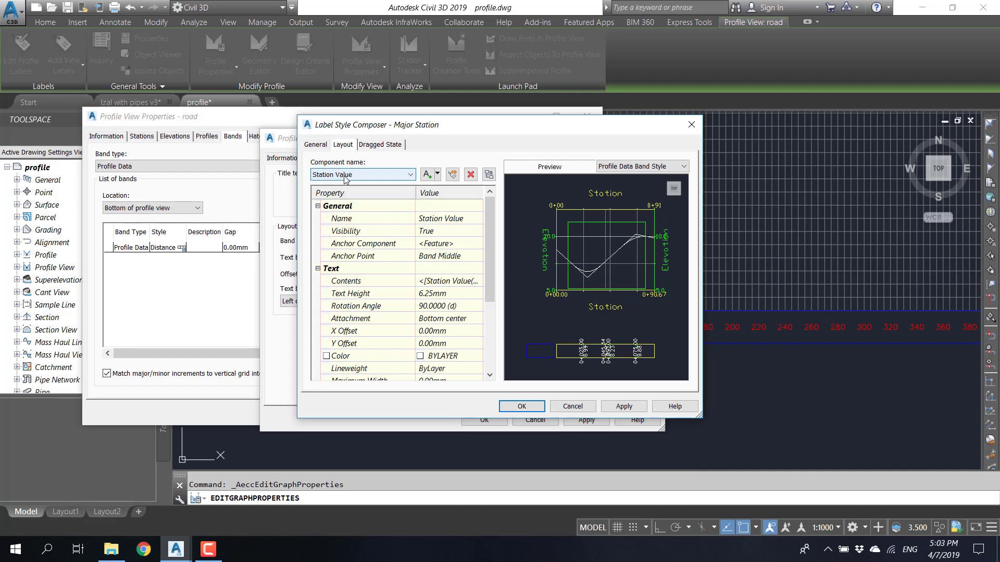
left_click(471, 175)
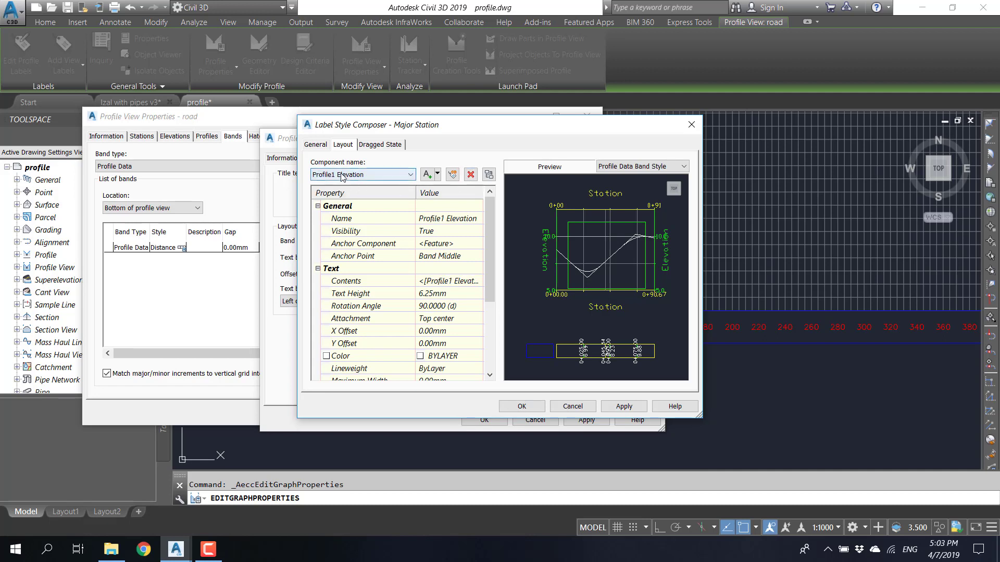
- Rename the Major Station label's Profile1 Elevation component to Ground Elevations
left_click(342, 175)
left_click(341, 185)
left_click(454, 219)
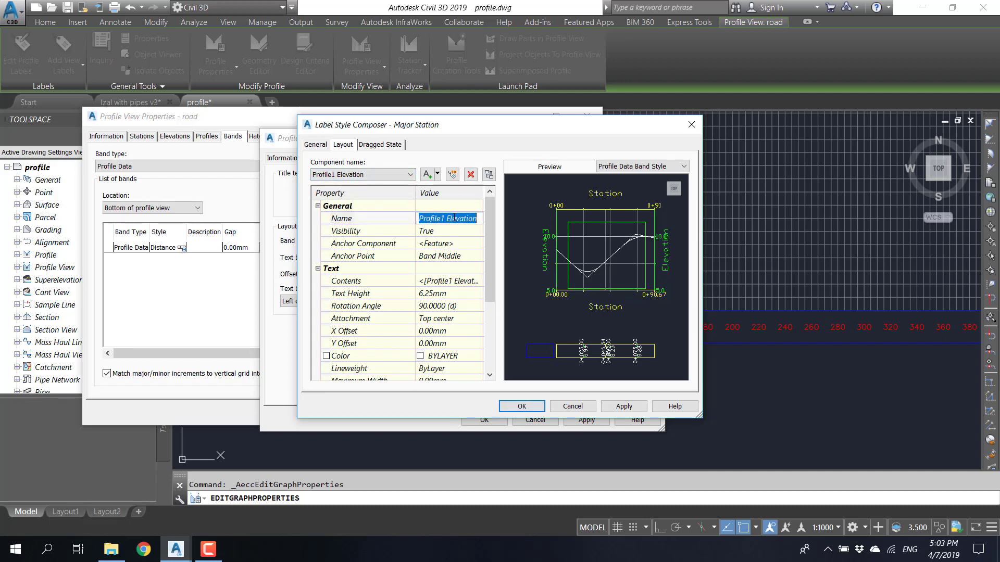
type("Ground Elevations")
- Check the contents of the Major Station label's Ground Elevations component, keeping Profile1 Elevation as its property
left_click(461, 258)
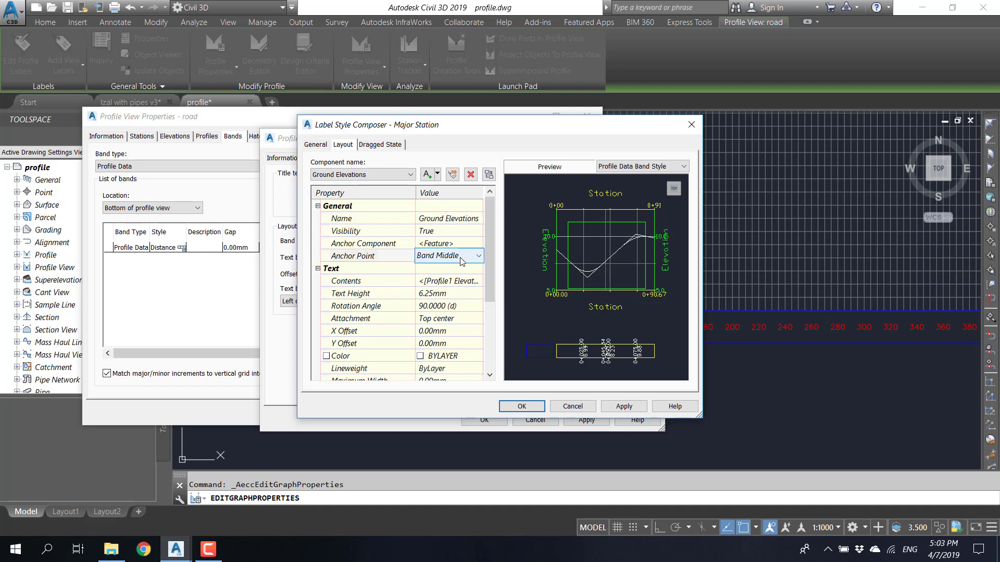
left_click(458, 281)
left_click(478, 281)
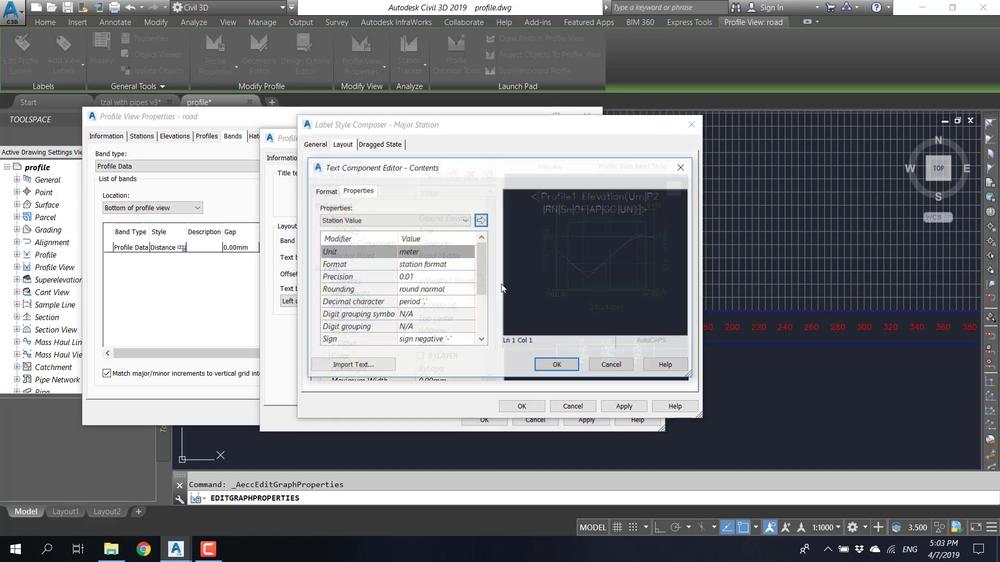
left_click(583, 212)
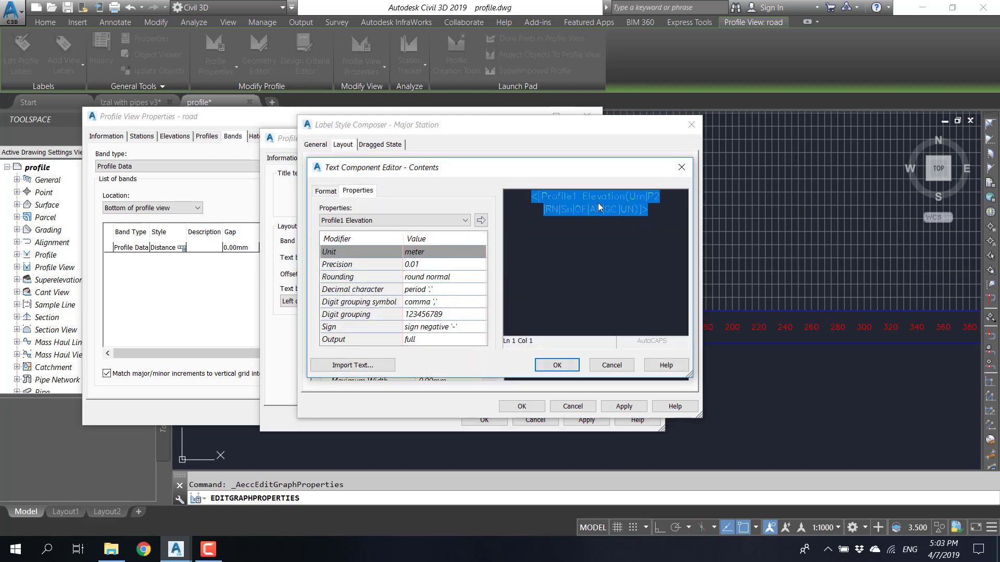
left_click(447, 221)
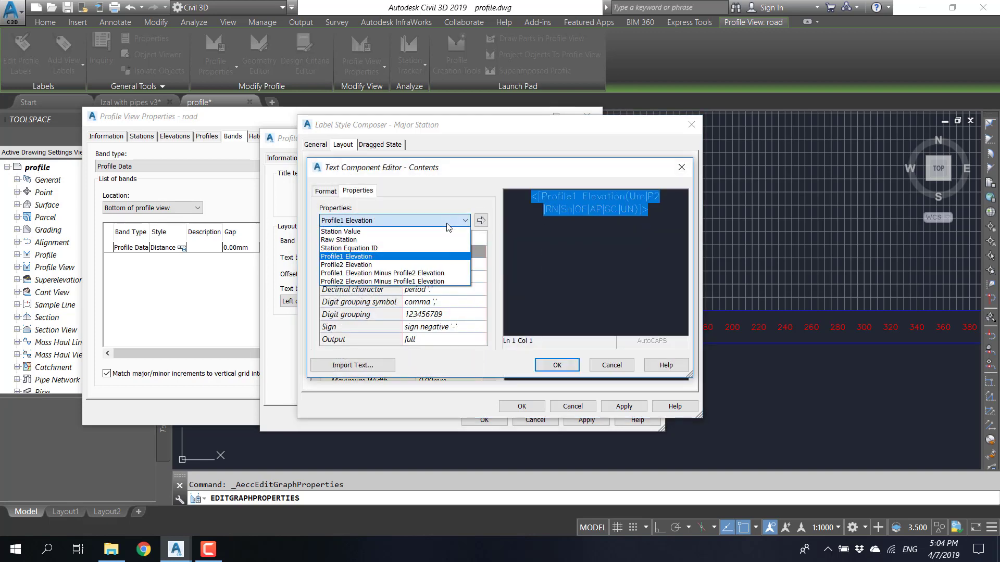
left_click(354, 256)
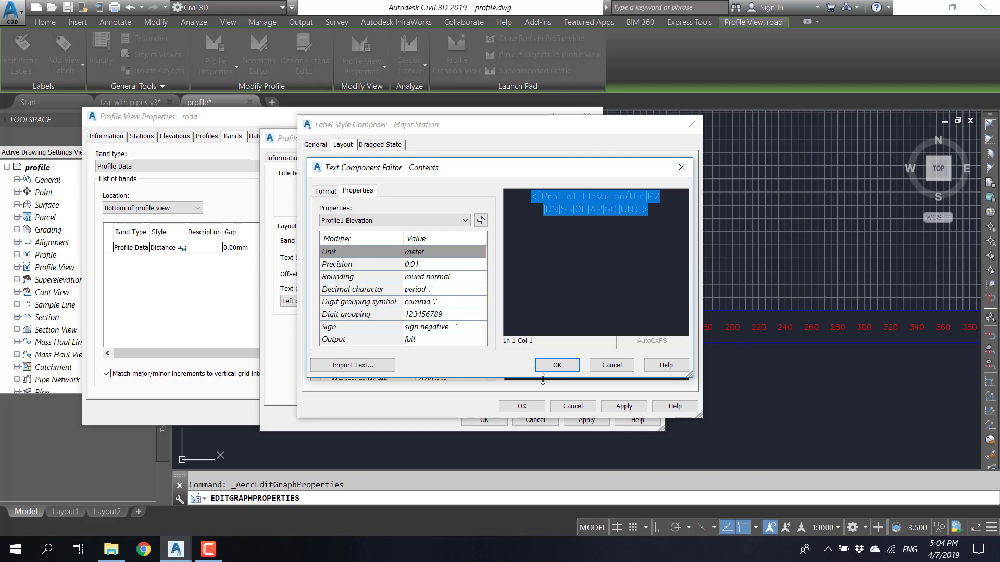
left_click(557, 366)
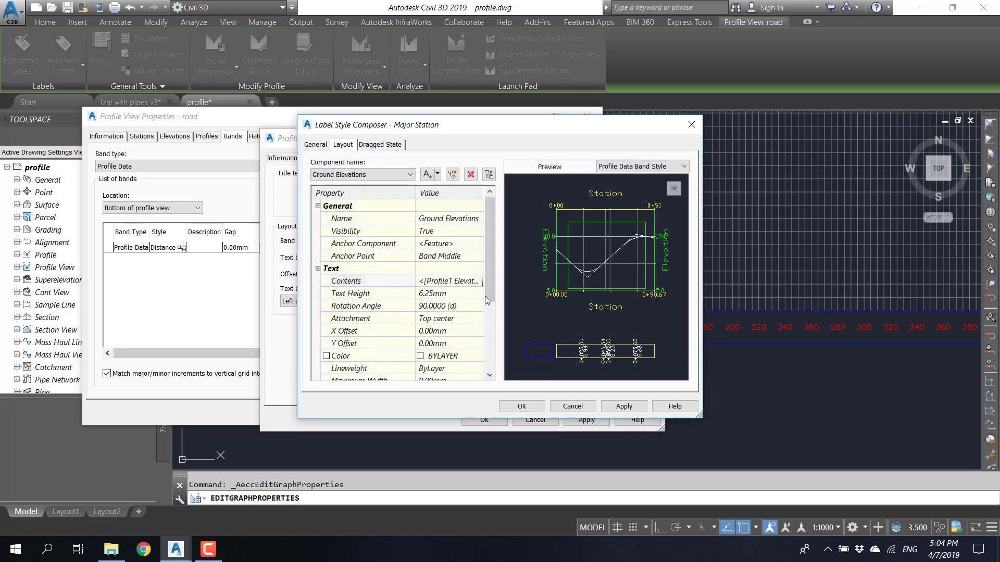
- Set the Ground Elevations component's text height to 4 mm and its attachment to Middle center
left_click(451, 294)
type("4")
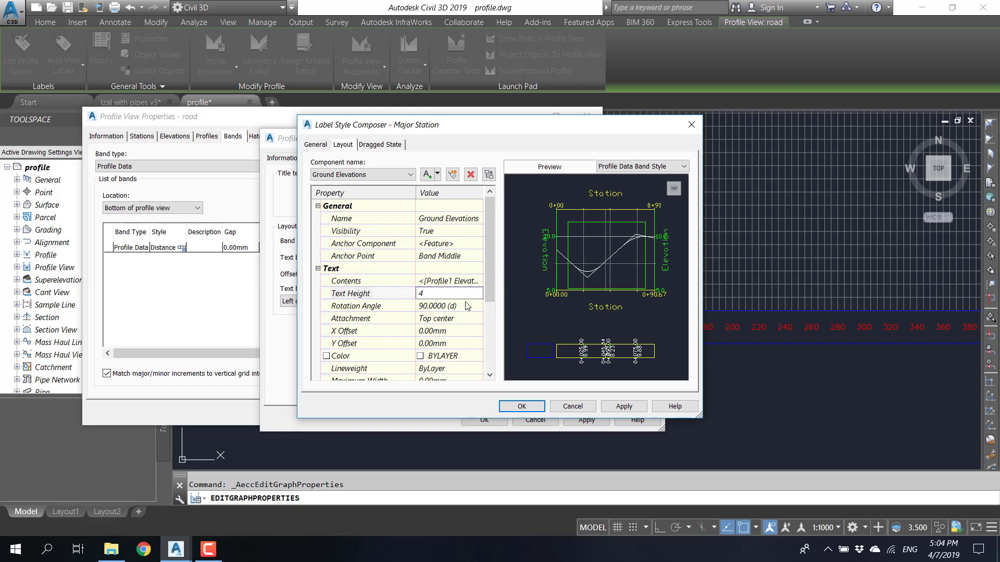
left_click(464, 306)
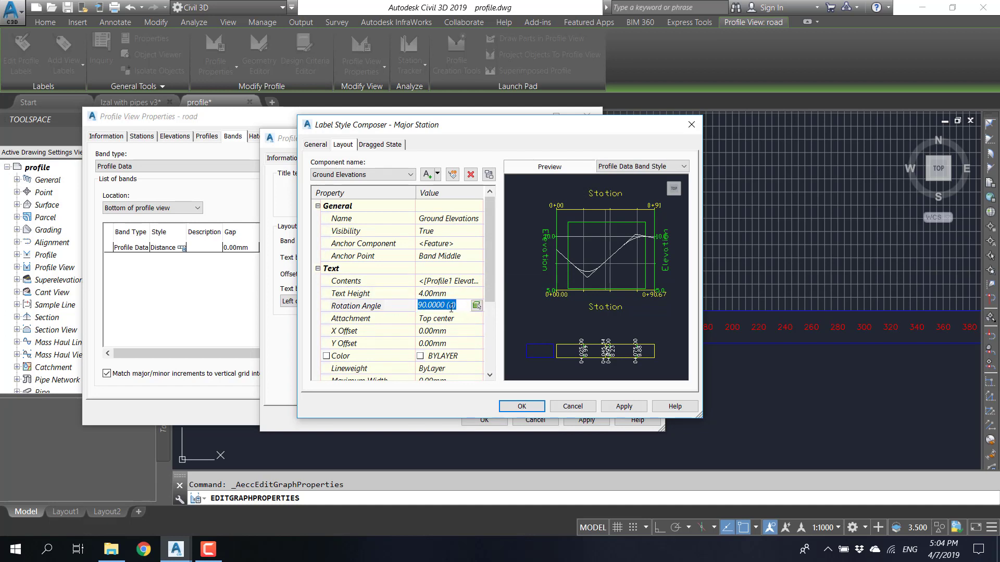
left_click(457, 306)
scroll(489, 276, "down", 1)
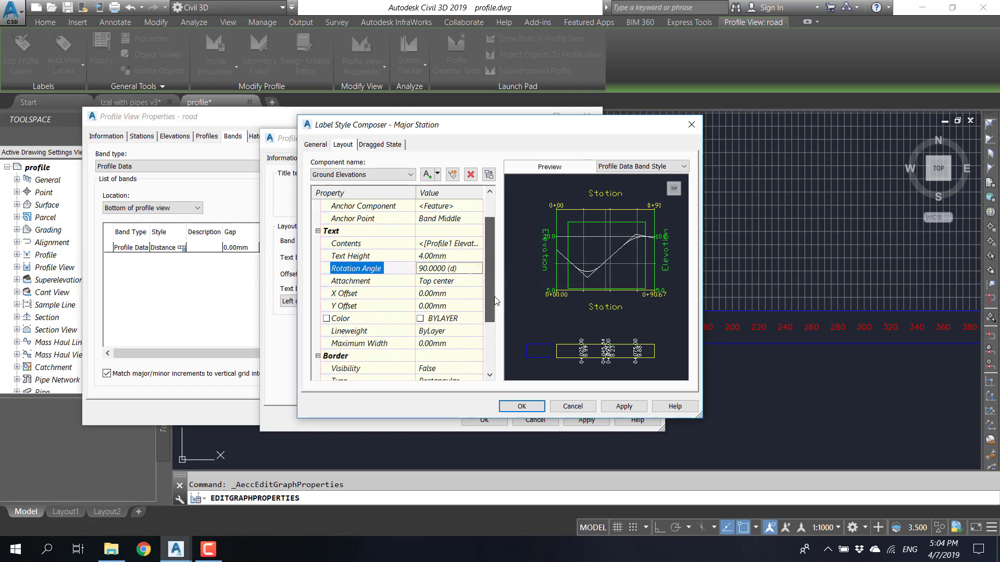
left_click(466, 282)
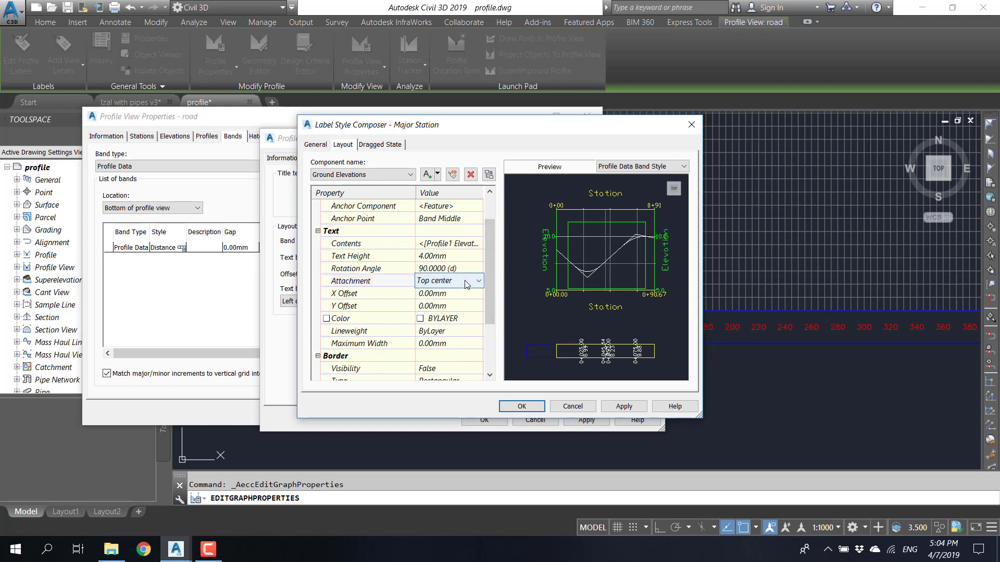
left_click(466, 281)
left_click(457, 336)
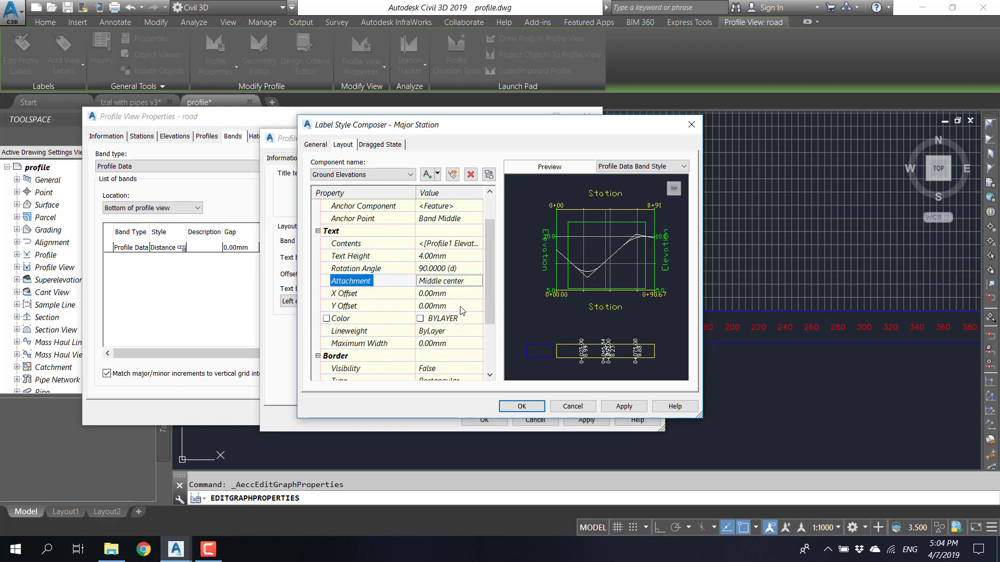
- Set the text color of the Ground Elevations component to red
scroll(488, 279, "down", 1)
left_click(471, 295)
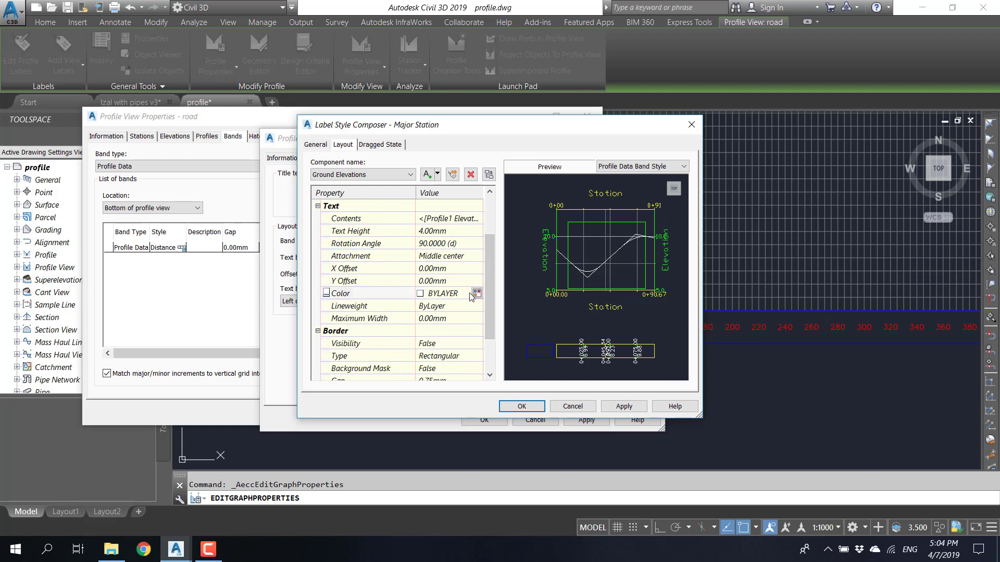
left_click(476, 293)
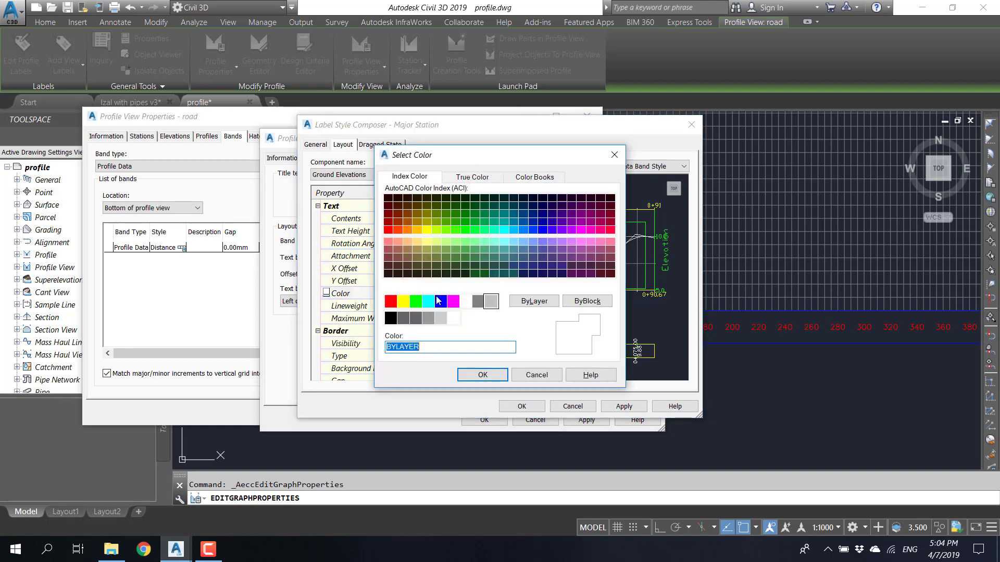
left_click(390, 301)
left_click(476, 374)
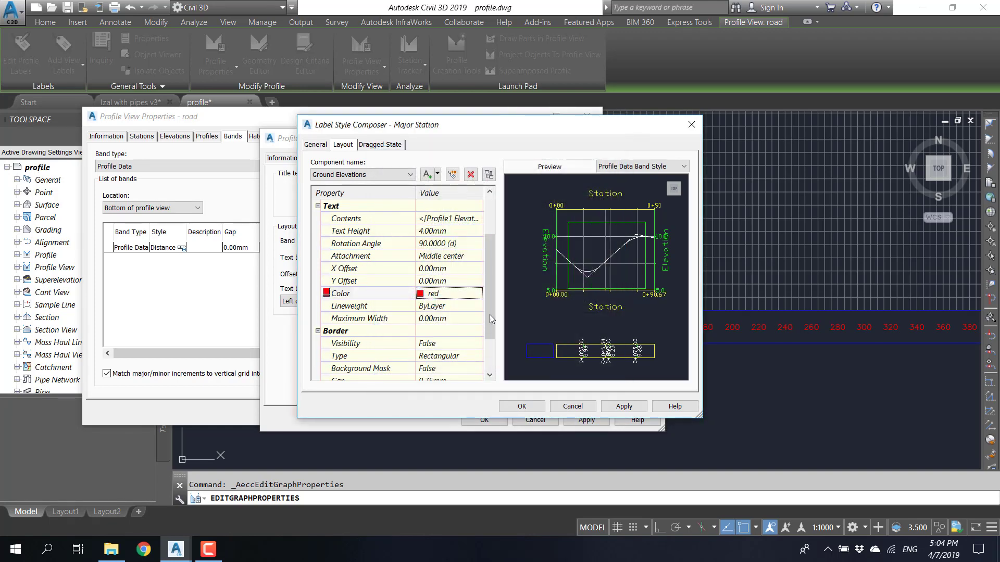
- Set the component border's background mask to True and accept the Major Station label and the band style
scroll(491, 310, "down", 2)
left_click(448, 318)
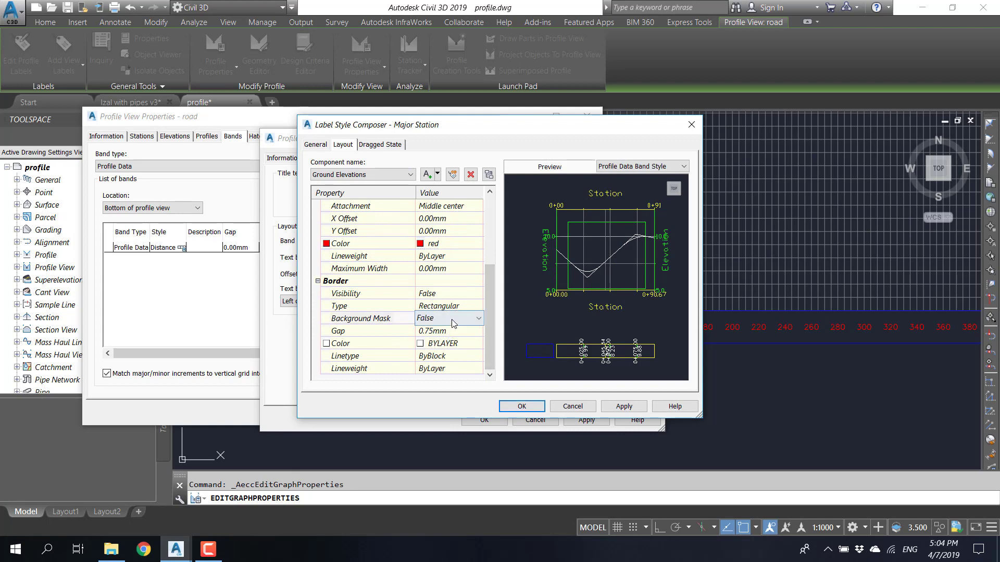
left_click(478, 318)
left_click(456, 347)
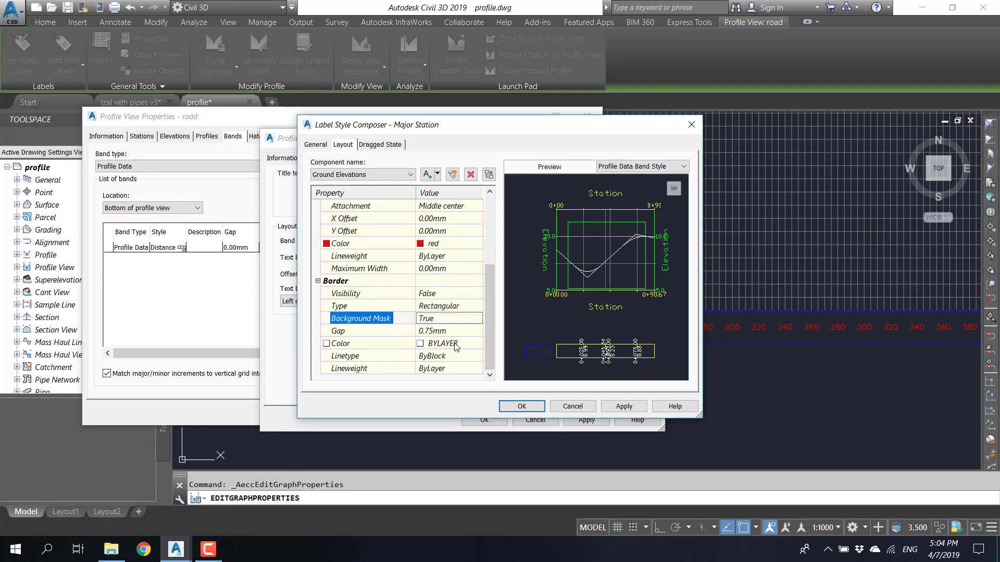
left_click(514, 405)
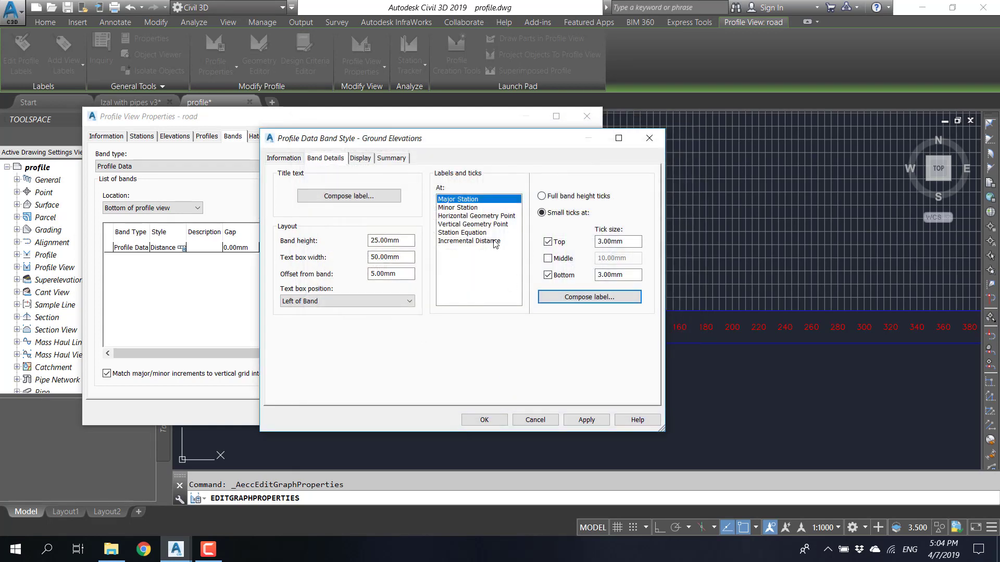
left_click(484, 420)
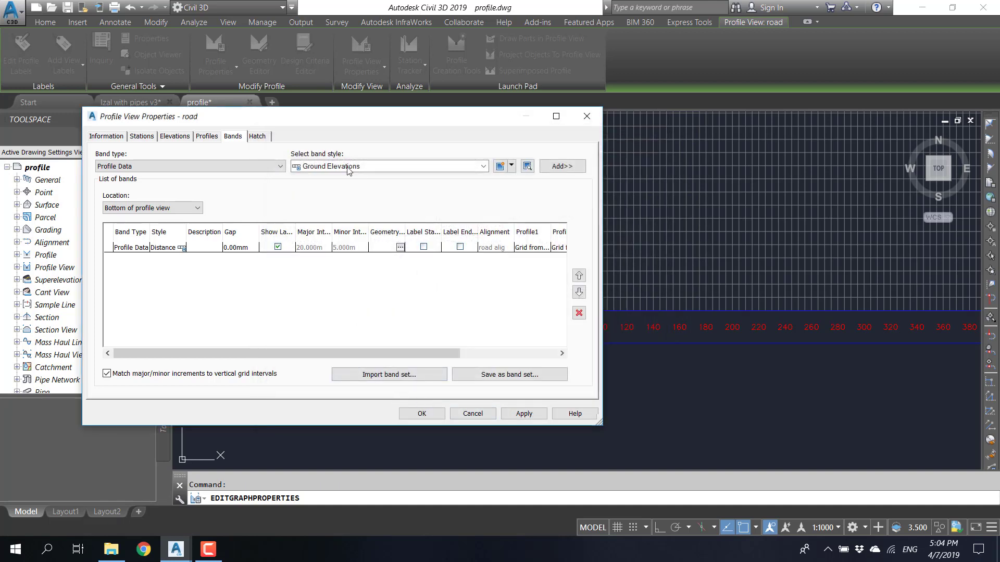
- Add the Ground Elevations band to the bottom of the road profile view with its default geometry points and apply it
left_click(562, 166)
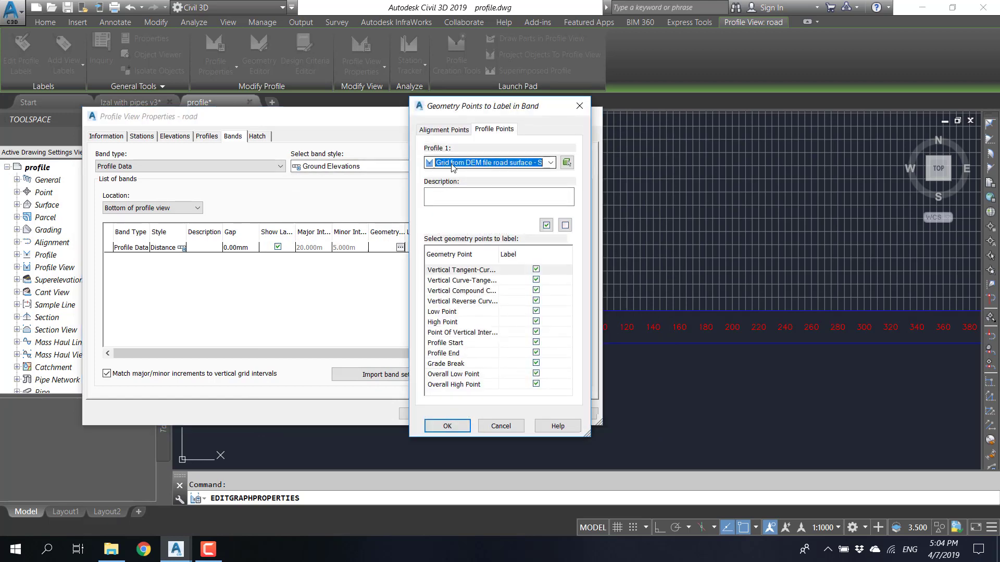
left_click(448, 426)
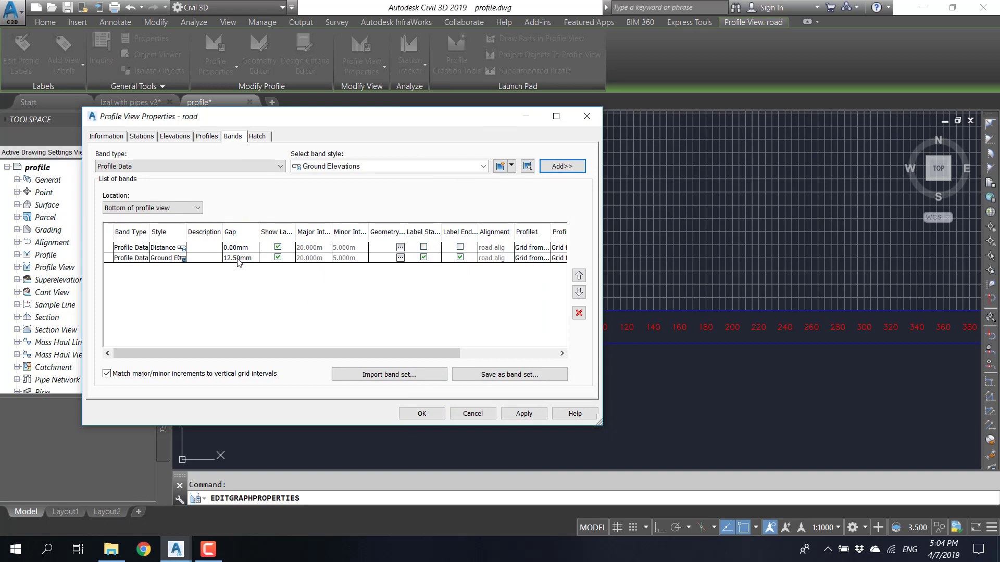
left_click(437, 414)
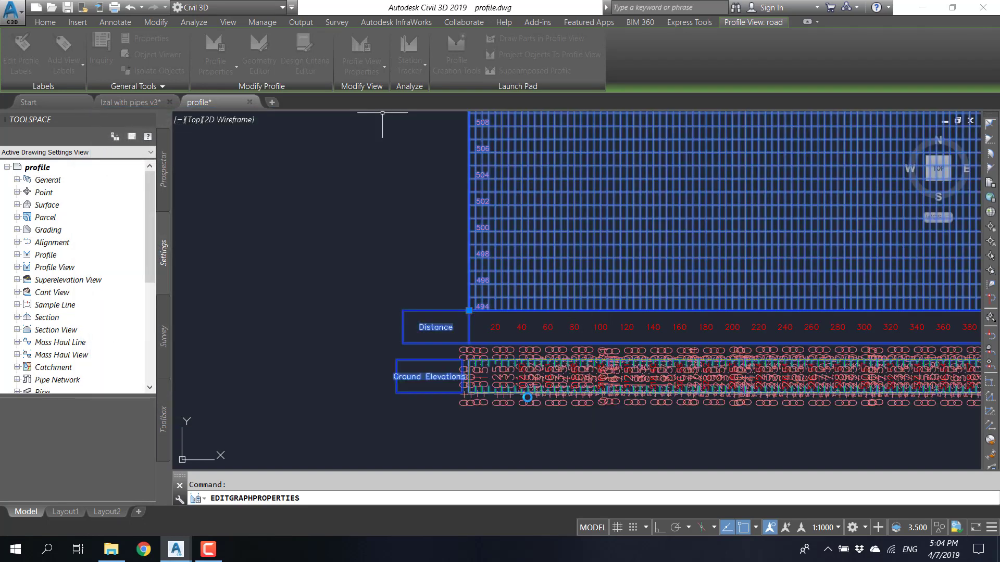
key("Escape")
- Inspect the new Ground Elevations band, and reopen its style for editing from the profile view's band list
scroll(622, 385, "down", 2)
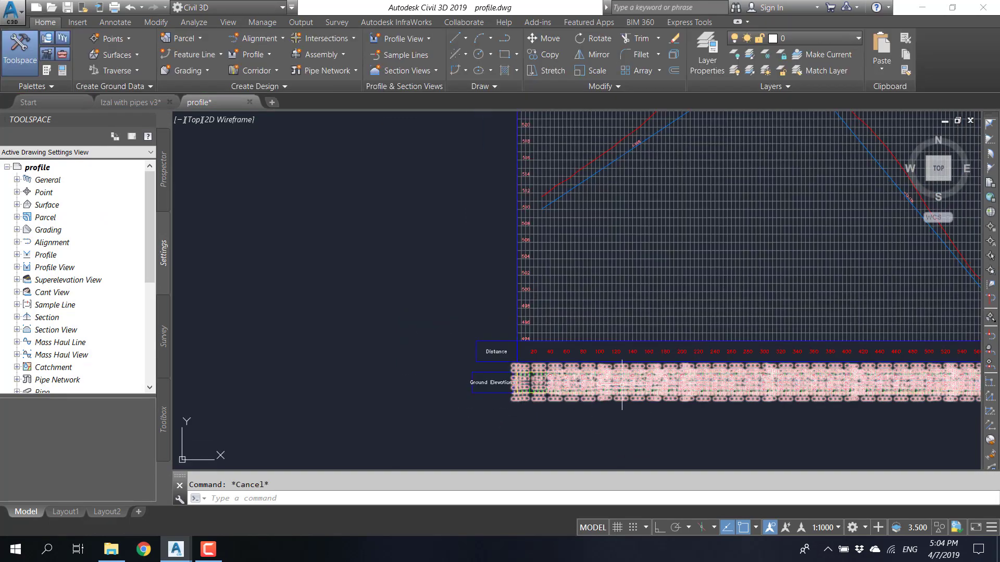
scroll(622, 385, "up", 3)
scroll(465, 364, "down", 3)
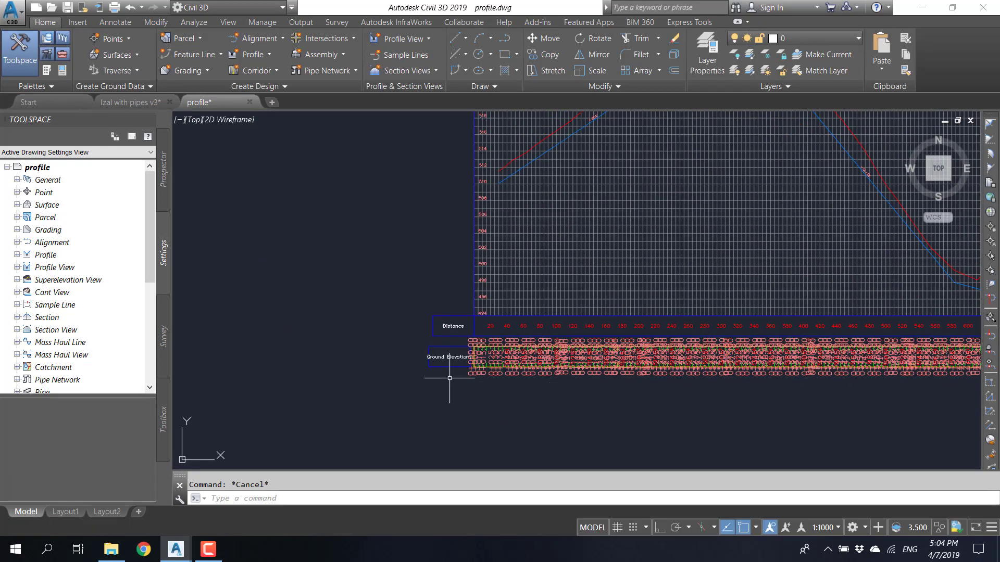
scroll(451, 379, "up", 4)
left_click(473, 372)
left_click(453, 334)
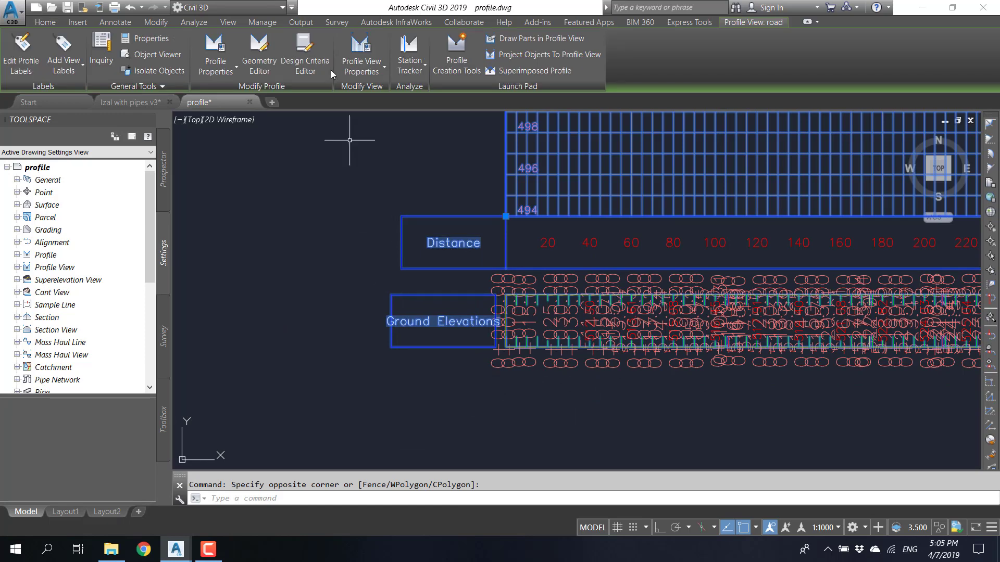
left_click(362, 52)
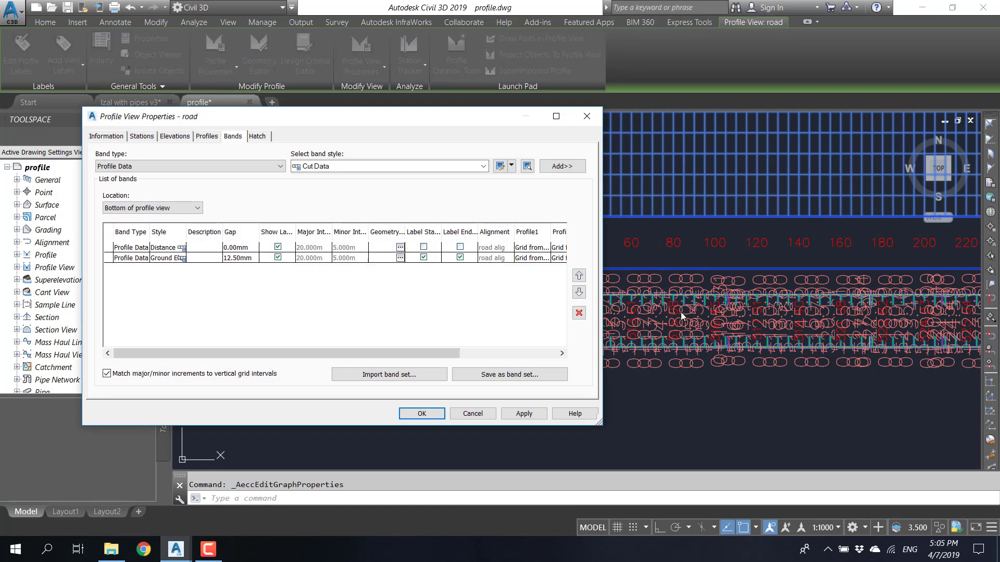
left_click(182, 258)
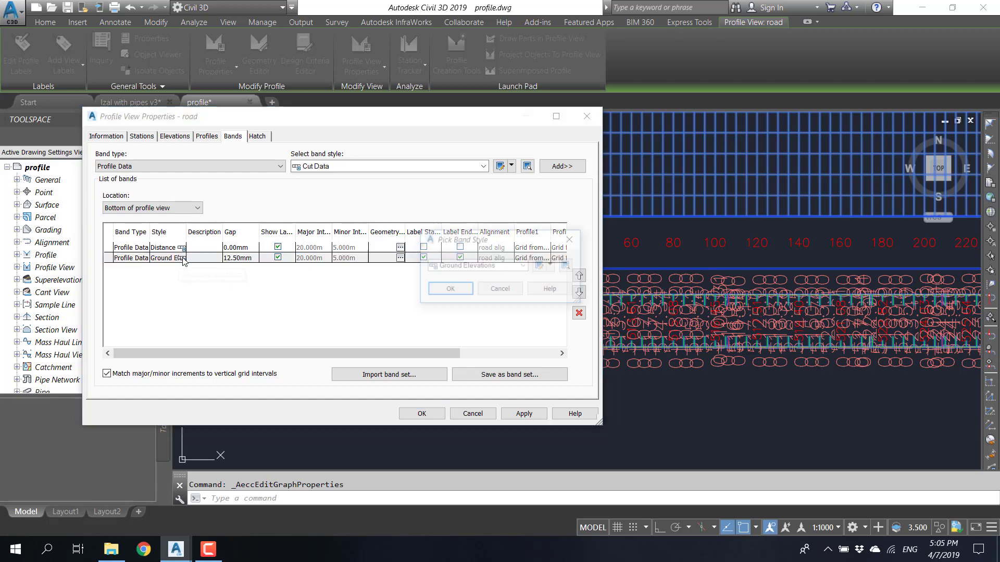
left_click(541, 266)
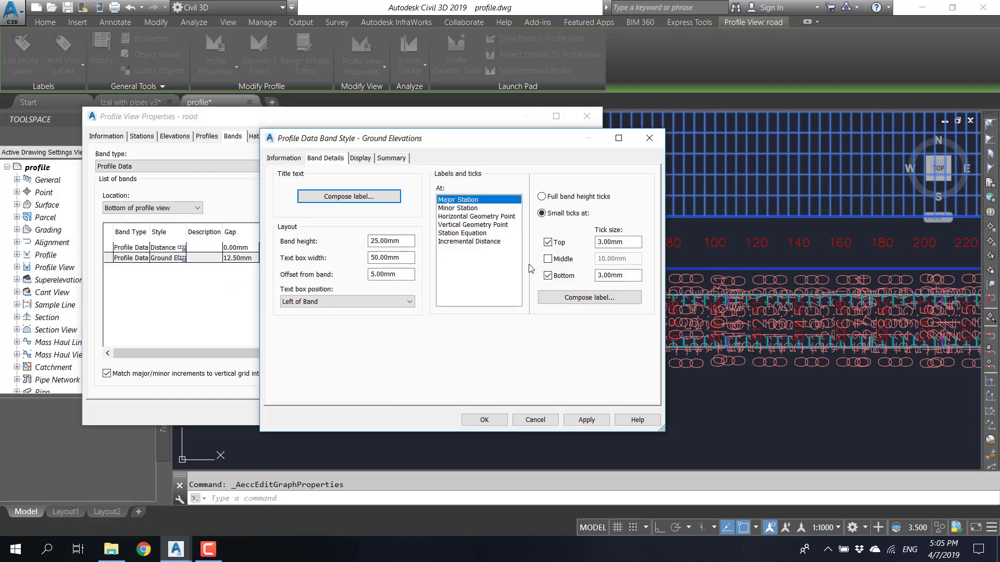
- Hide the minor ticks and the ticks at vertical geometry points, horizontal geometry points and station equations in the Ground Elevations band style
left_click(360, 158)
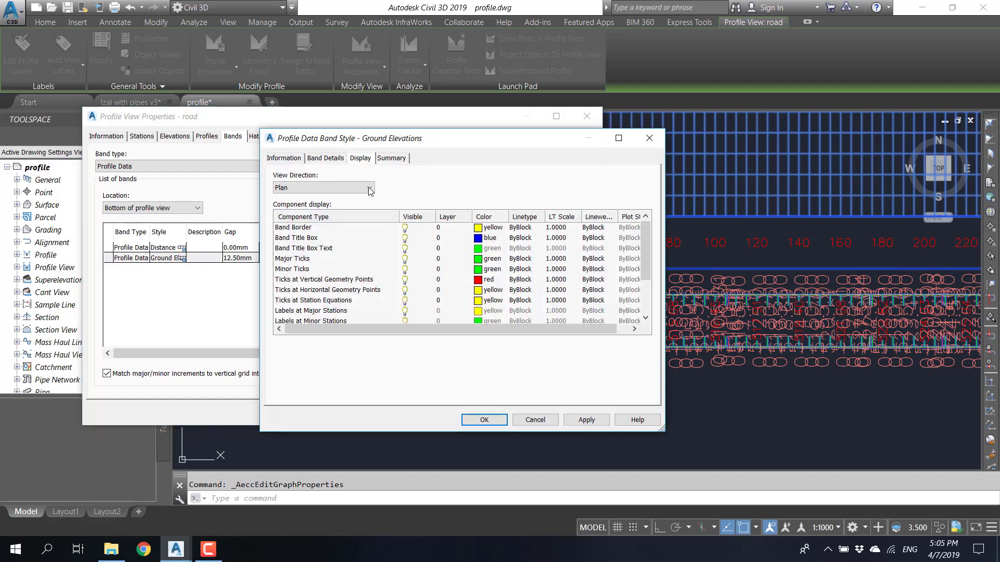
scroll(388, 249, "down", 2)
scroll(390, 273, "up", 2)
left_click(405, 269)
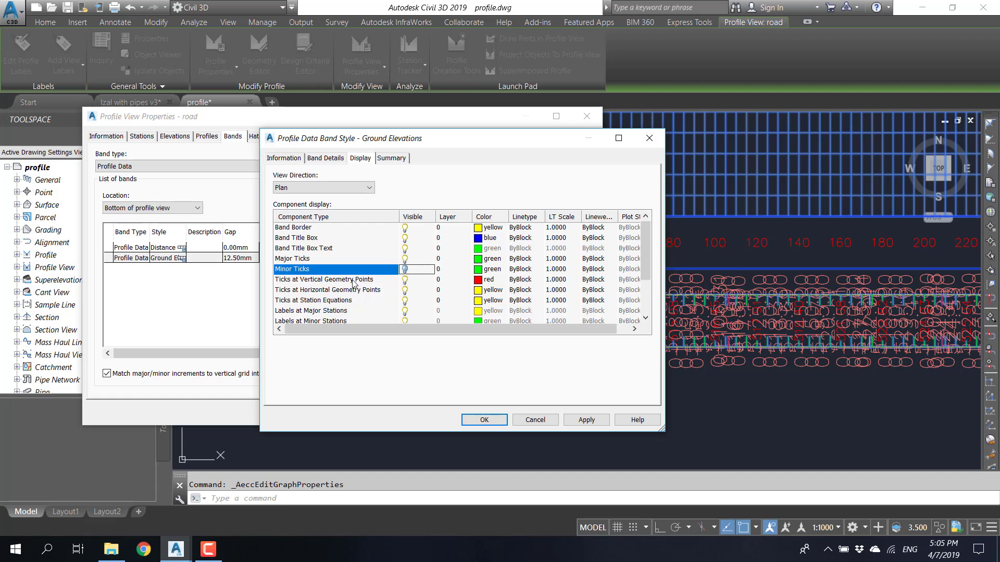
left_click(405, 281)
left_click(405, 291)
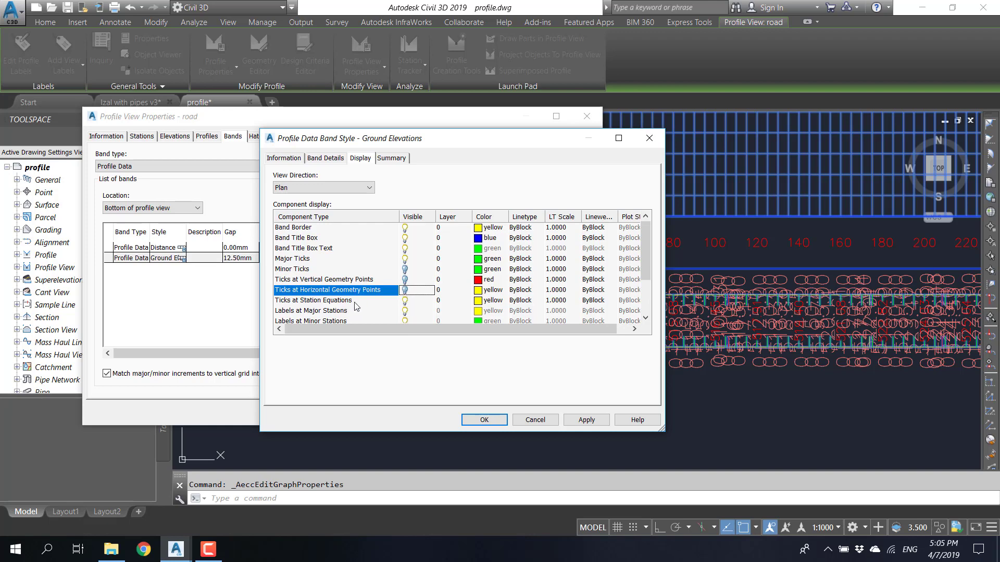
left_click(405, 302)
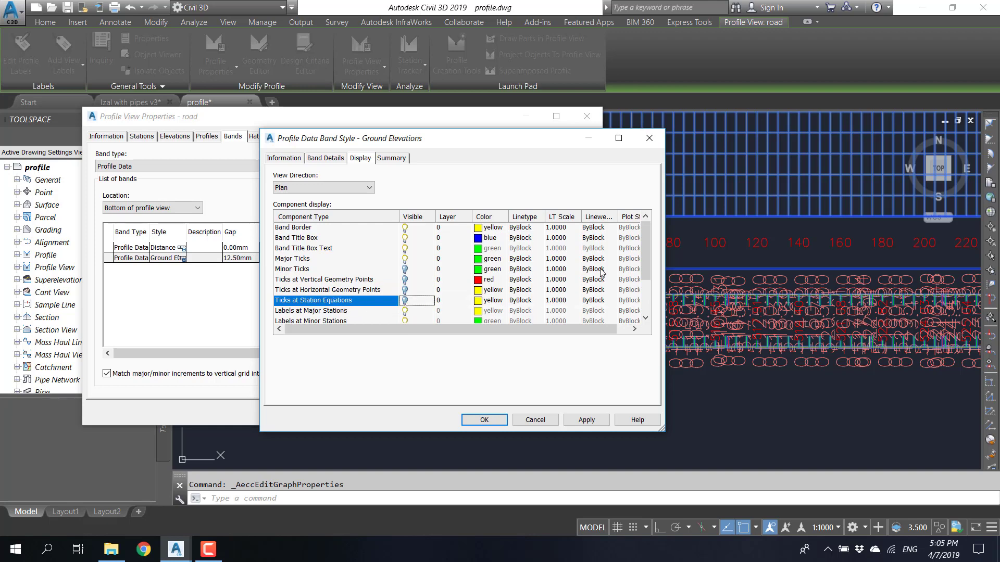
- Review the label display components and the Major Station label layout of the Ground Elevations band style
left_click_drag(645, 250, 646, 284)
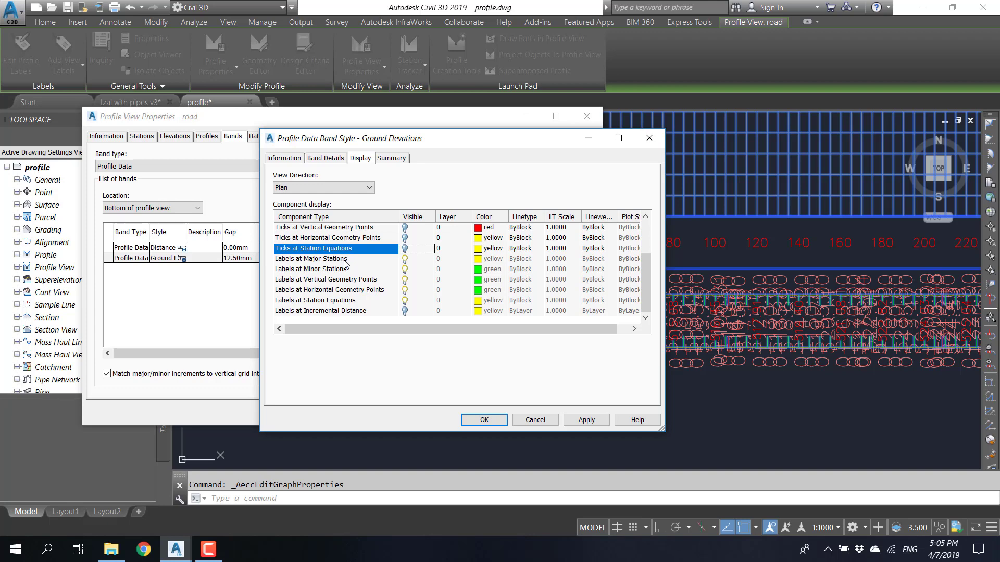
left_click(325, 158)
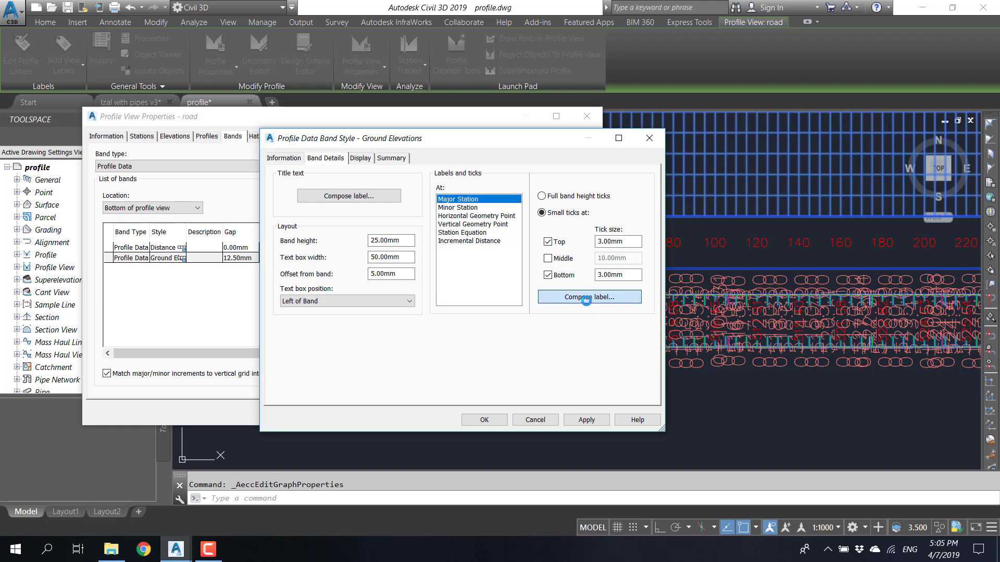
left_click(572, 297)
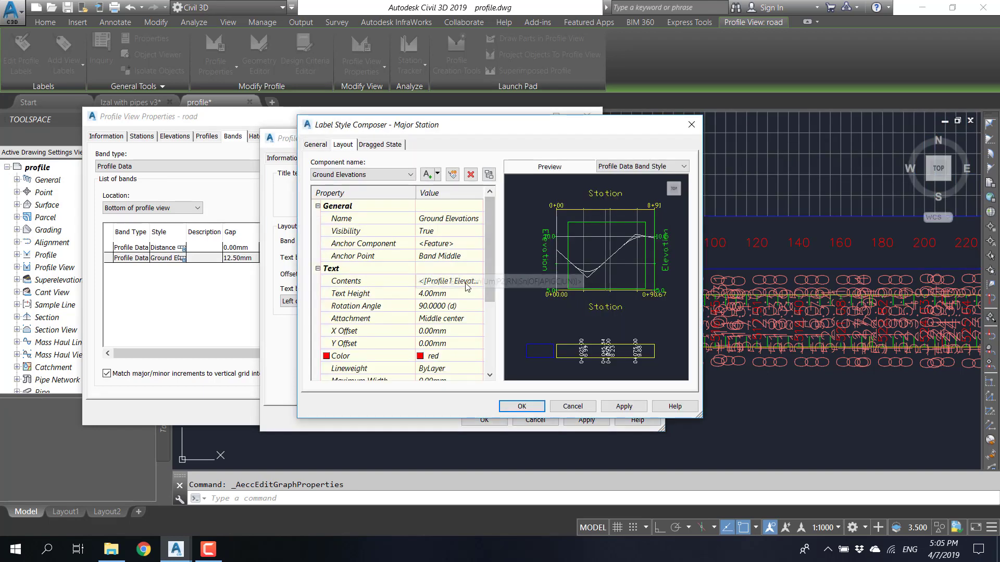
key("Escape")
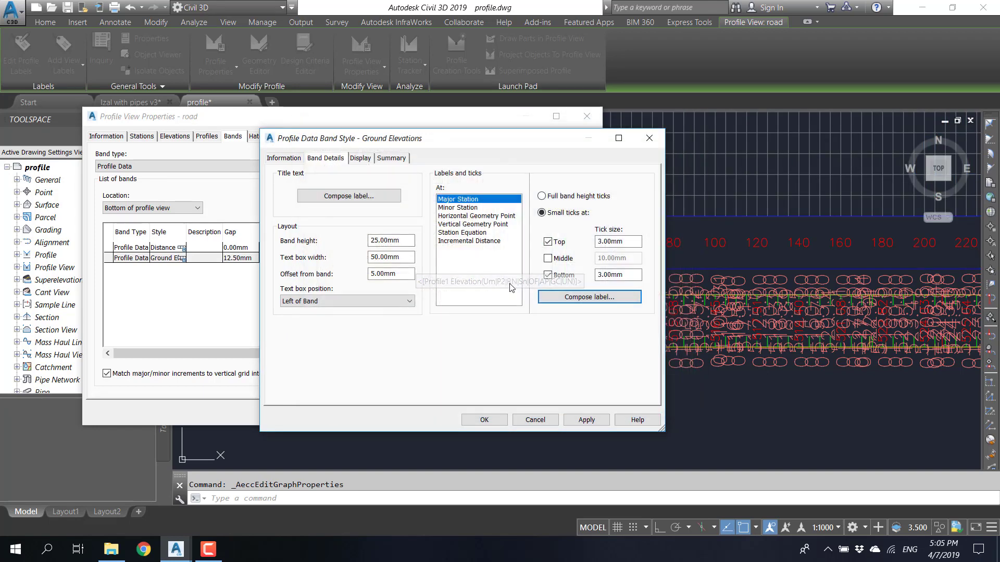
- Reopen the Ground Elevations band style and hide its minor ticks and the ticks at vertical geometry points, horizontal geometry points and station equations
key("Escape")
left_click(541, 267)
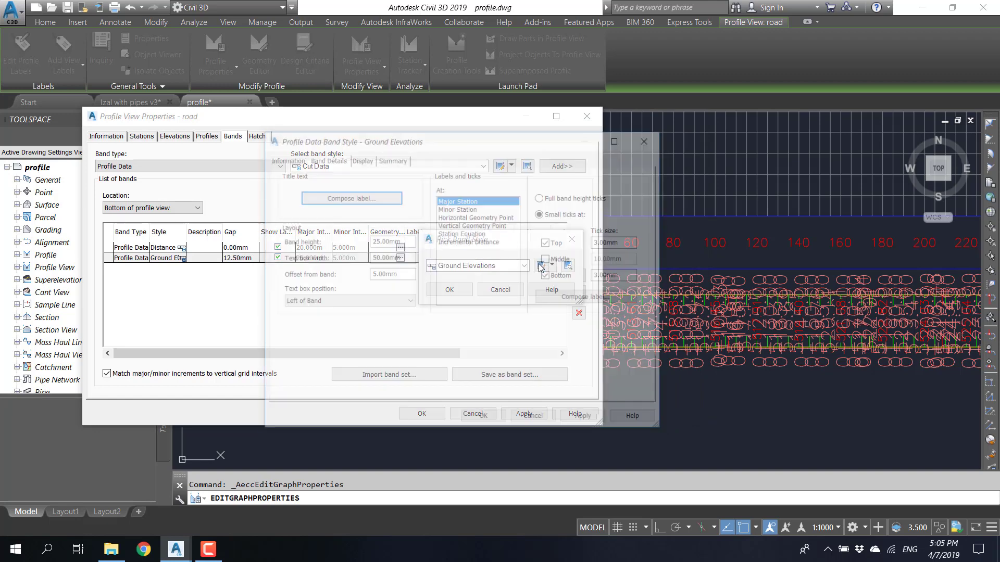
left_click(360, 158)
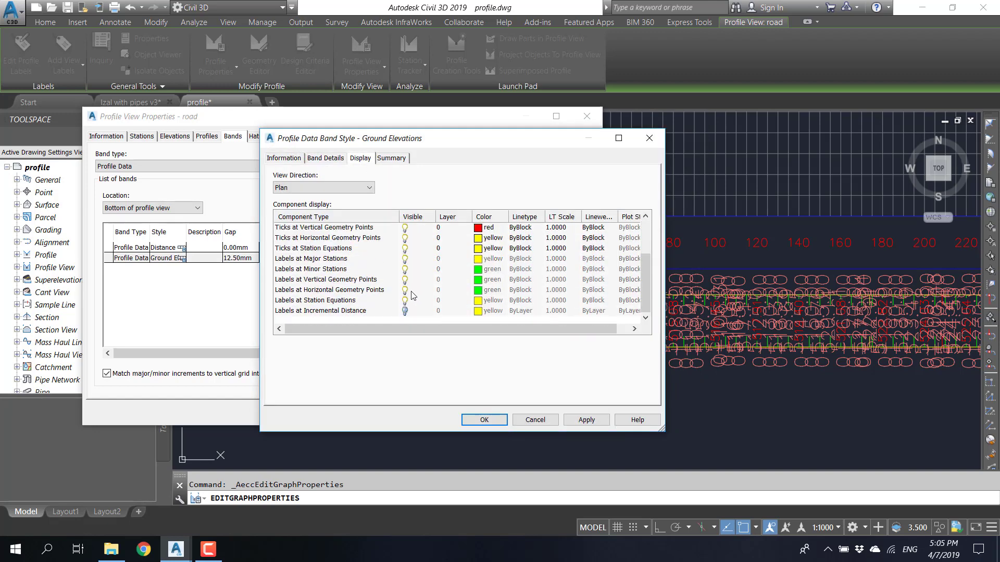
scroll(410, 288, "up", 2)
scroll(365, 289, "down", 1)
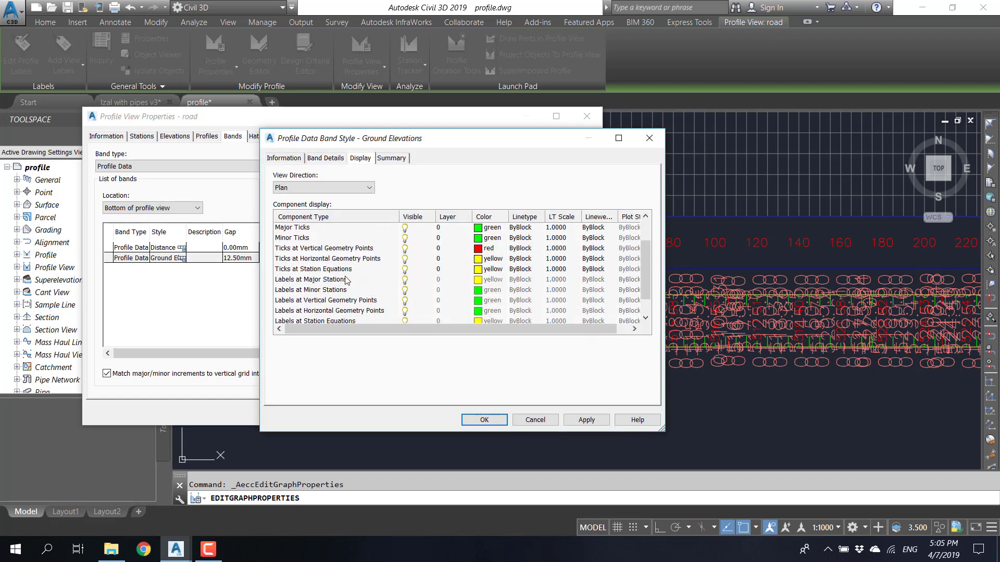
scroll(416, 274, "up", 1)
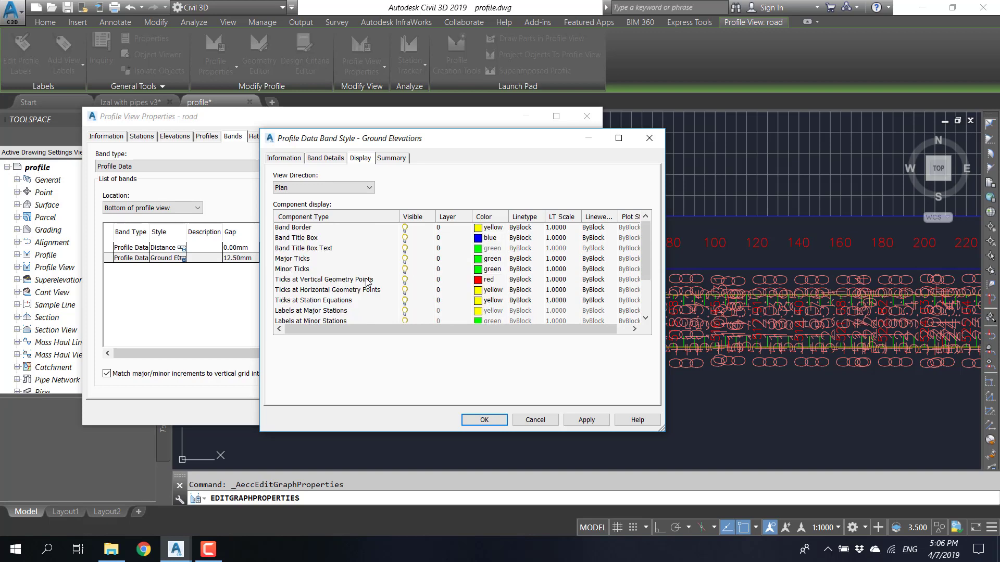
left_click(405, 269)
left_click(404, 279)
left_click(404, 290)
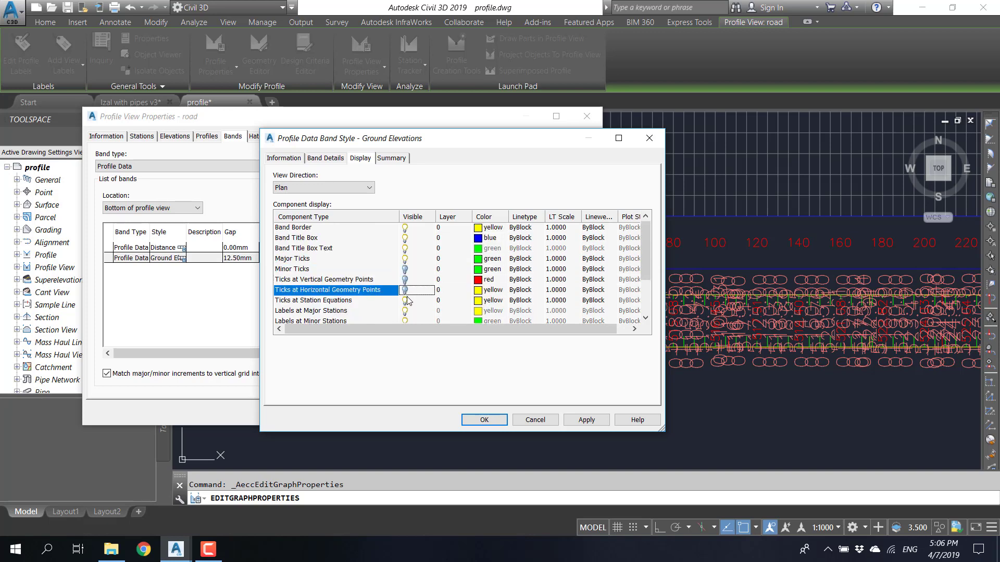
left_click(405, 300)
- Hide the band's labels at minor stations, vertical geometry points, horizontal geometry points and station equations, and apply the style to the road profile view
scroll(405, 312, "down", 2)
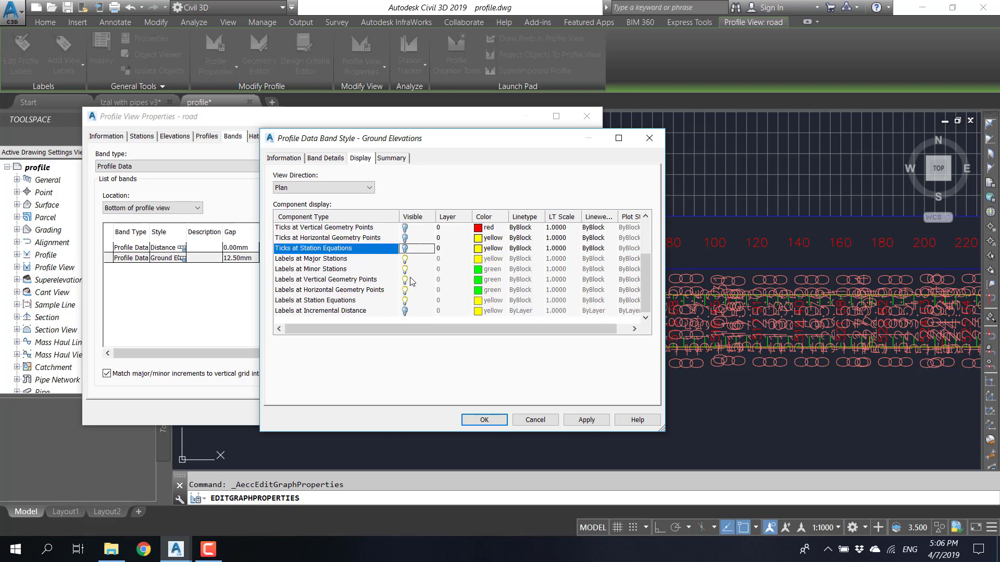
left_click(404, 270)
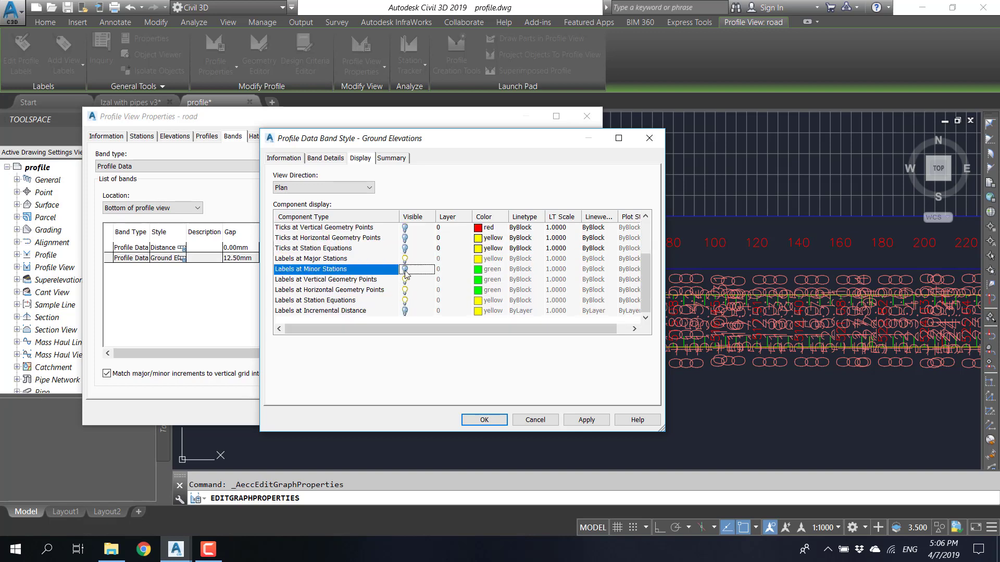
left_click(405, 280)
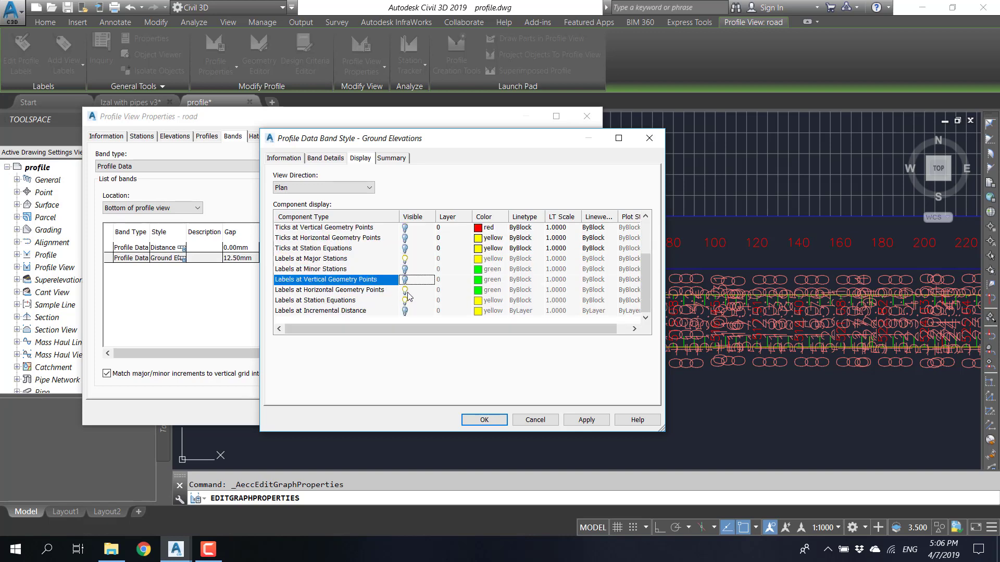
left_click(404, 290)
left_click(404, 301)
left_click(492, 420)
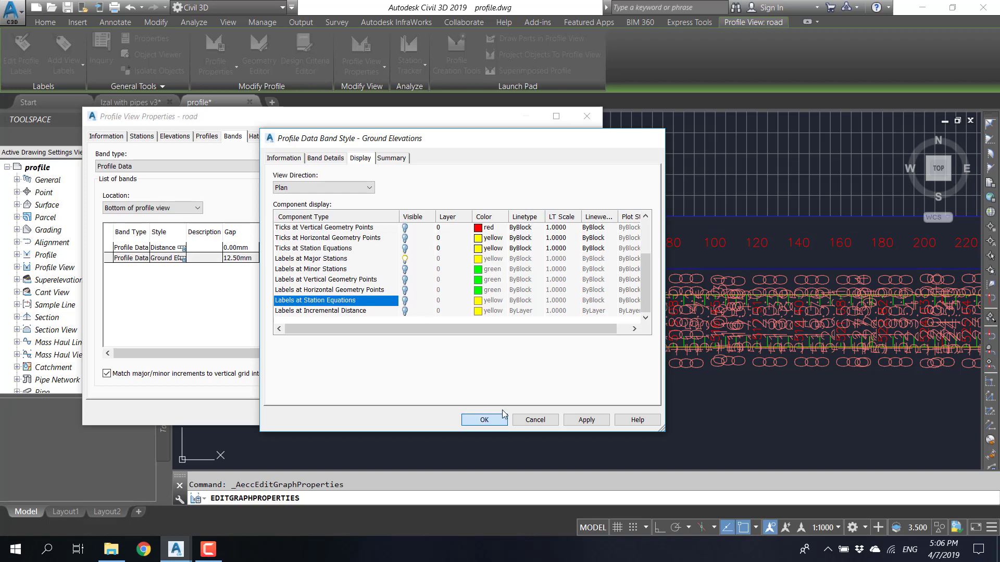
left_click(451, 291)
left_click(438, 417)
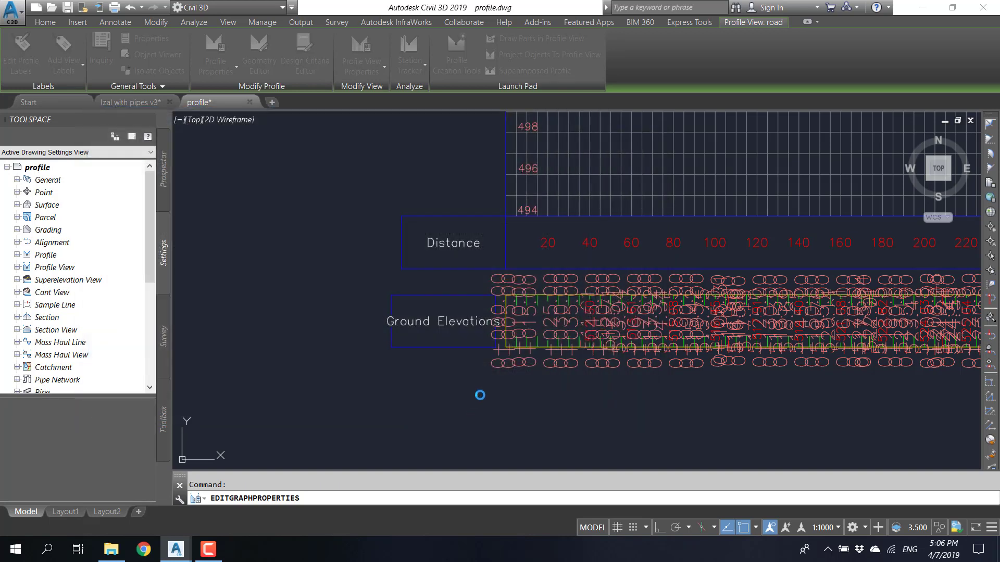
key("Escape")
scroll(724, 369, "down", 5)
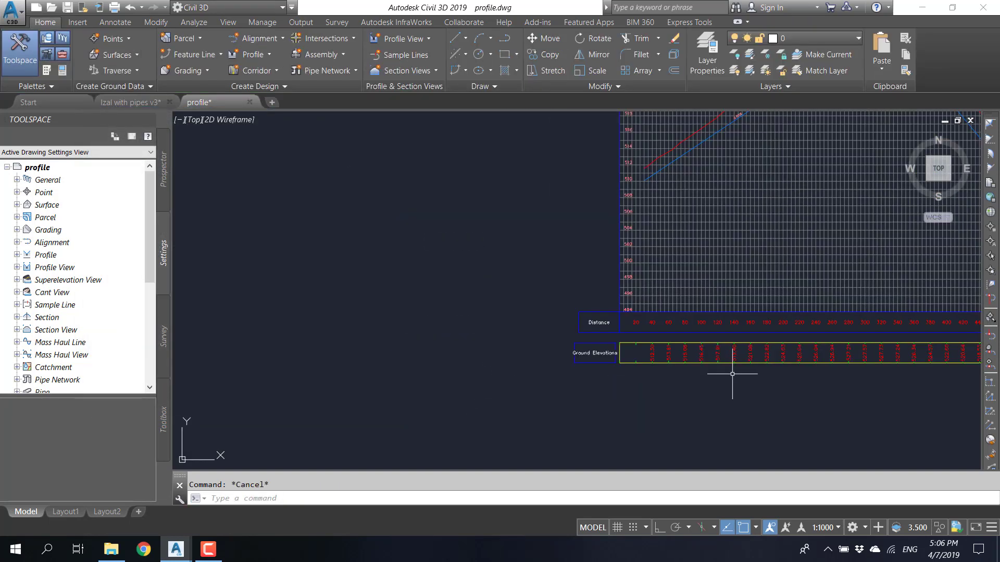
middle_click_drag(735, 338, 566, 367)
middle_click_drag(379, 358, 438, 360)
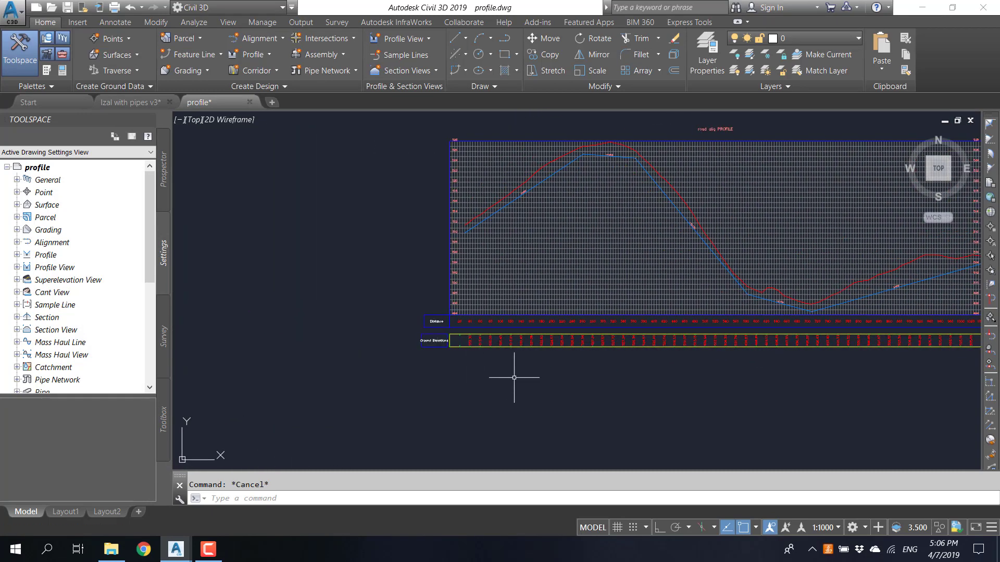
- Set the gap of the Ground Elevations band to 0 mm in the road profile view's band properties
scroll(468, 354, "up", 5)
scroll(467, 354, "down", 4)
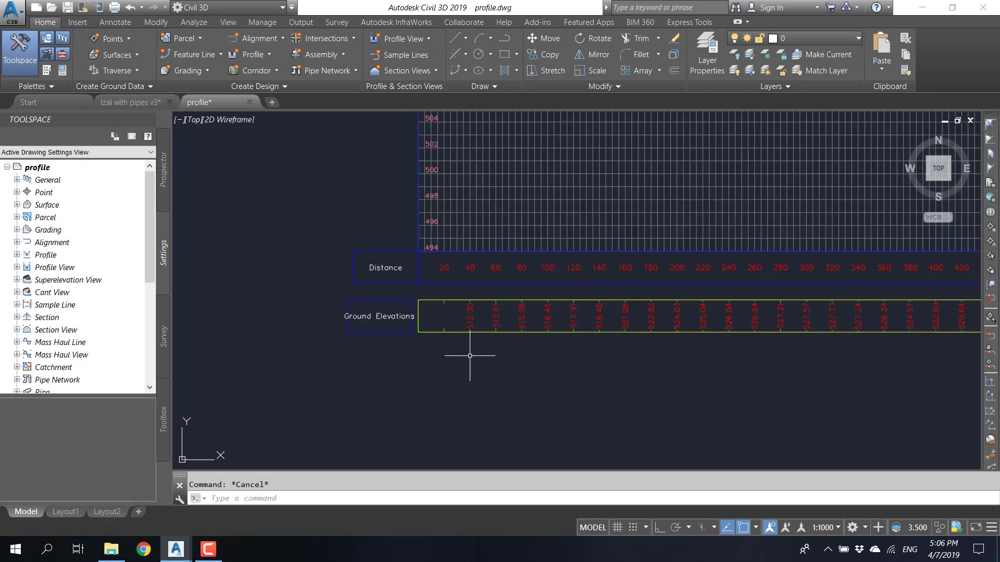
middle_click(551, 397)
middle_click(551, 397)
scroll(665, 290, "down", 1)
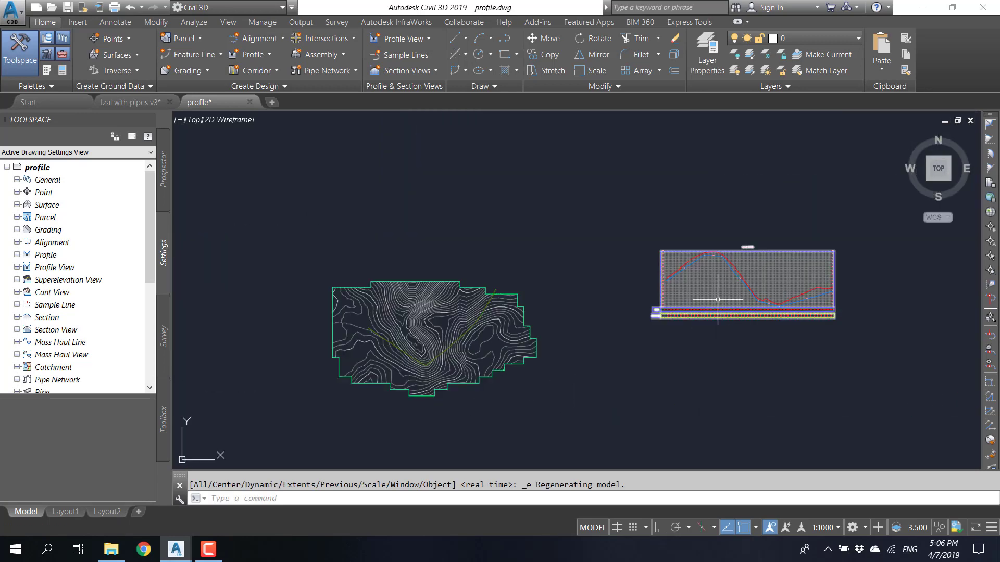
scroll(681, 319, "up", 7)
scroll(630, 310, "up", 6)
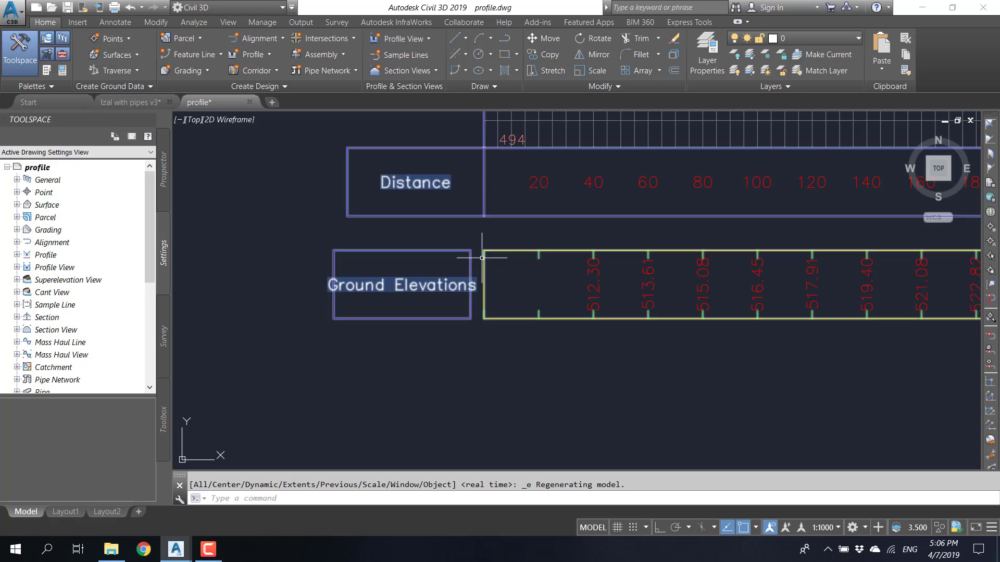
left_click(442, 352)
left_click(364, 284)
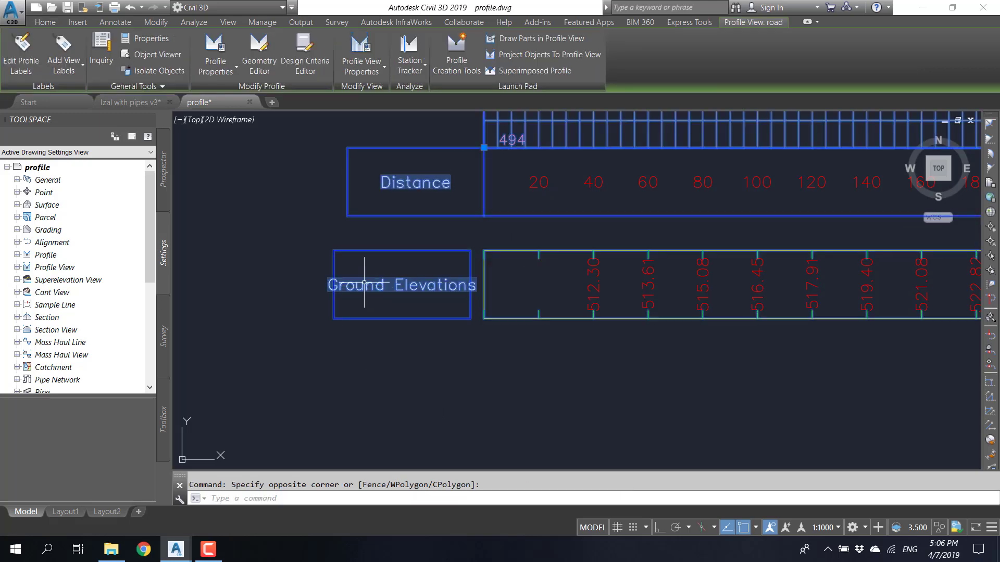
left_click(362, 62)
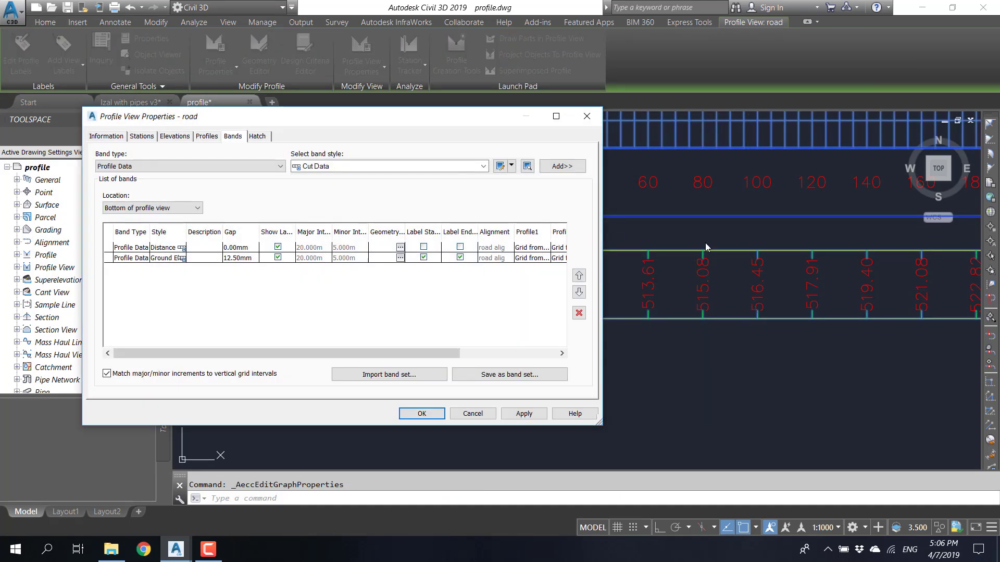
left_click(233, 259)
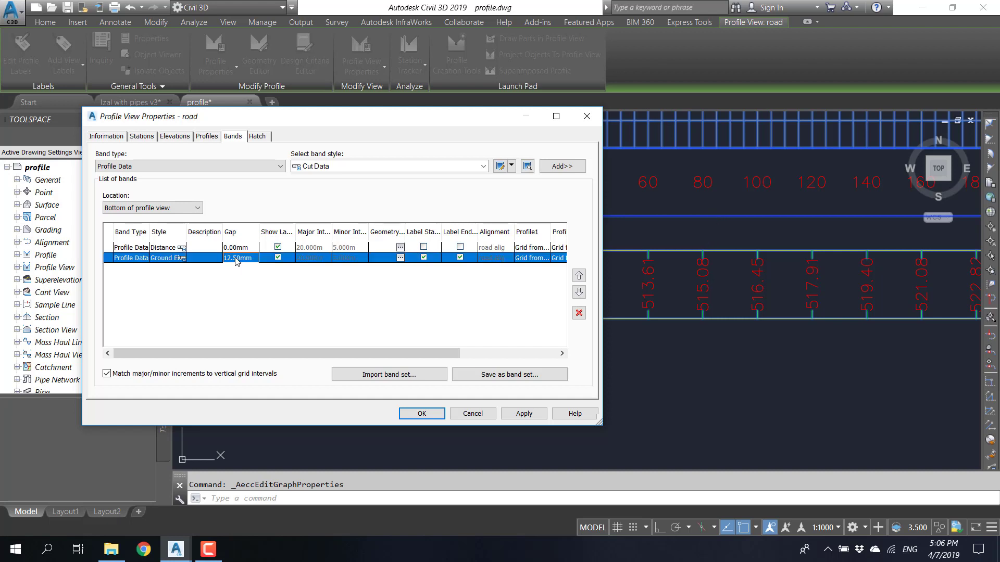
left_click(236, 258)
type("0")
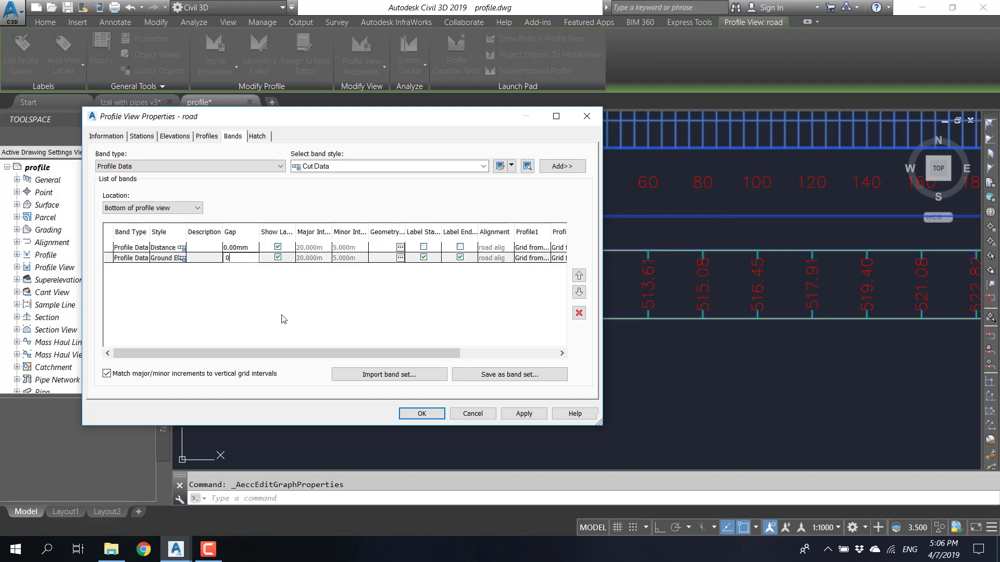
left_click(522, 413)
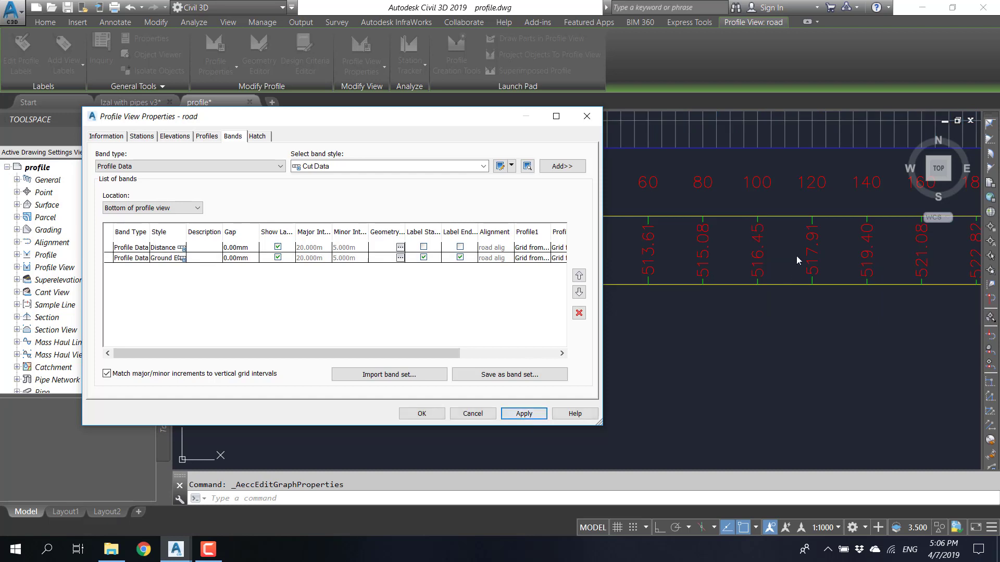
left_click(422, 412)
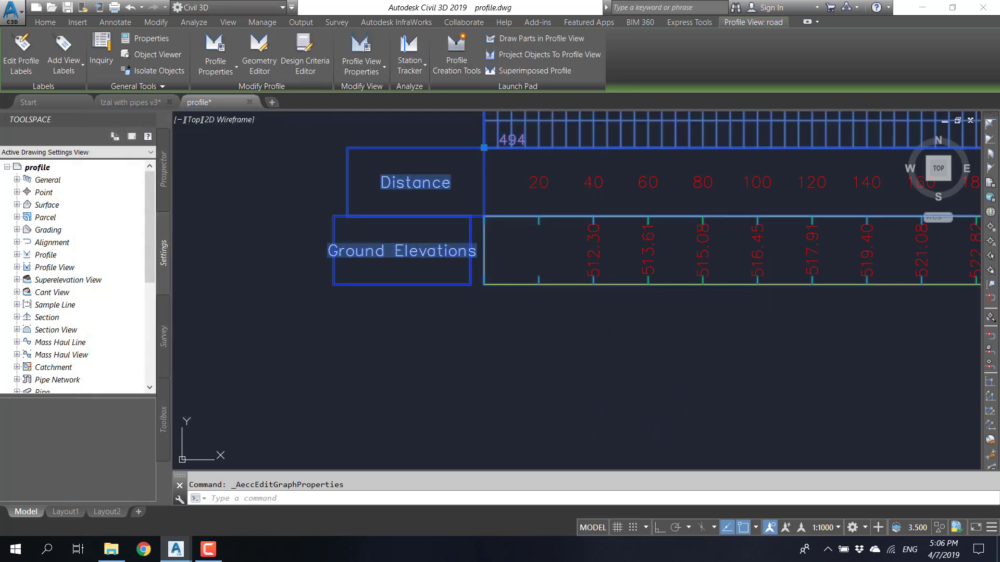
key("Escape")
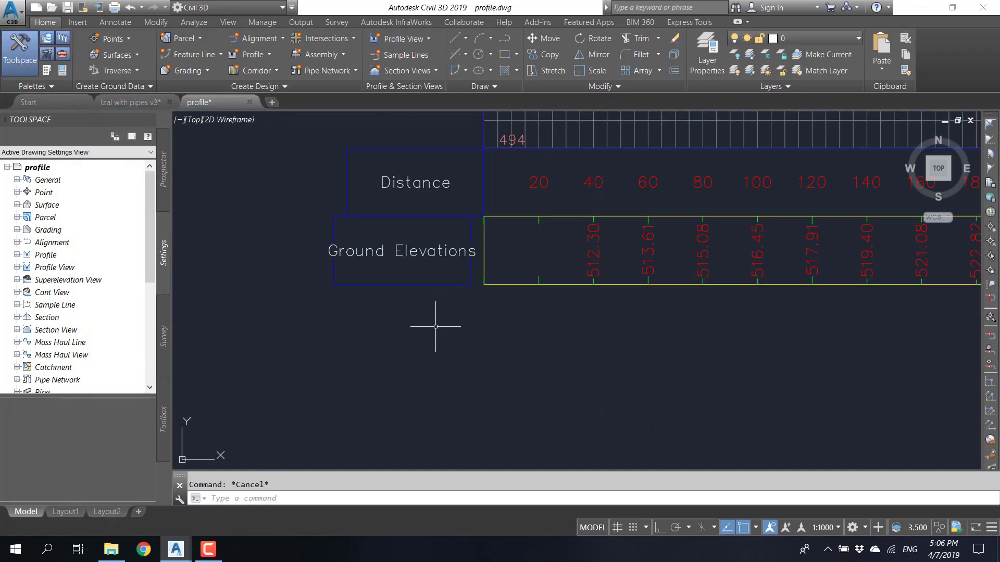
- Set the offset from band to 0 mm in the Ground Elevations band style
left_click(383, 248)
left_click(361, 62)
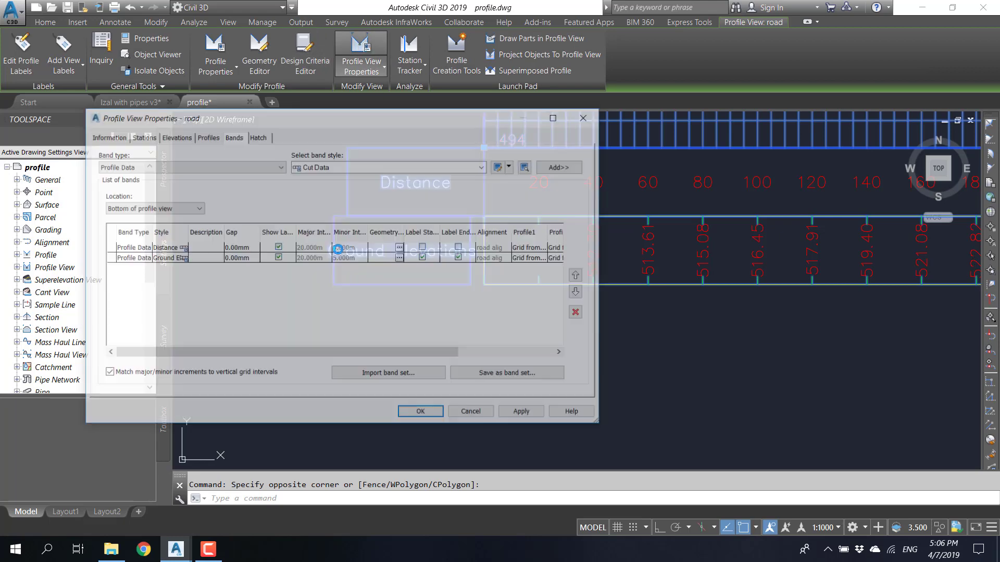
left_click(182, 258)
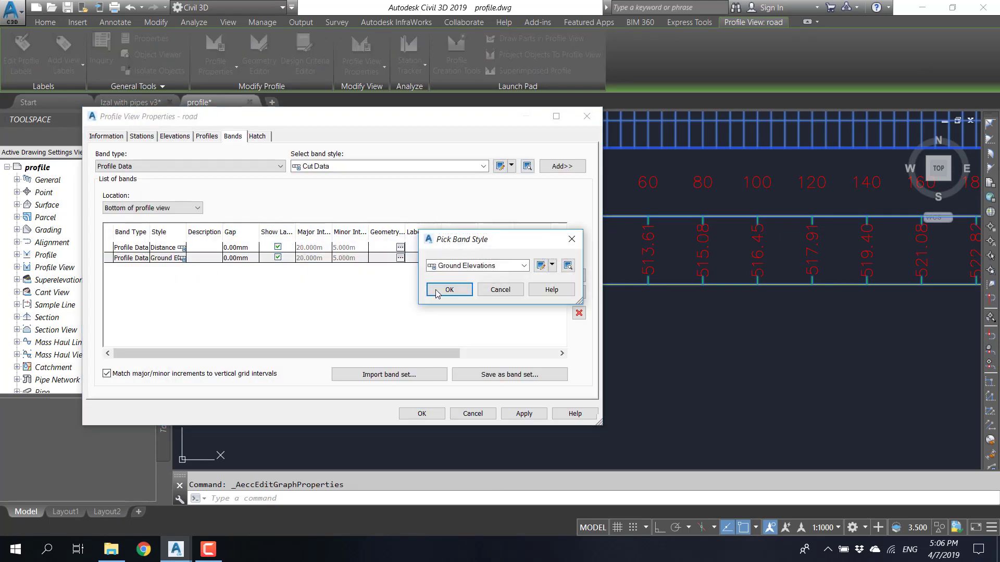
left_click(538, 266)
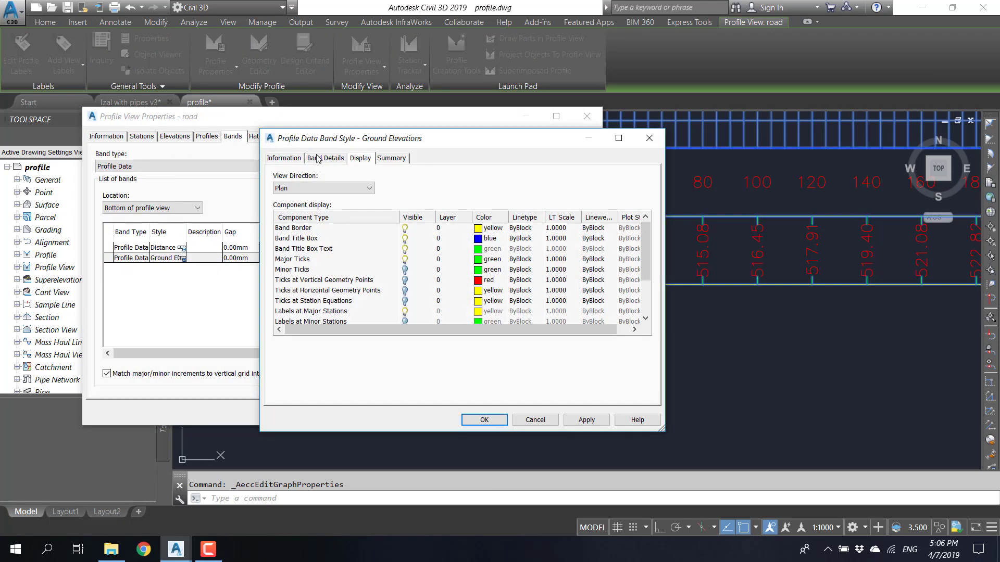
left_click(325, 158)
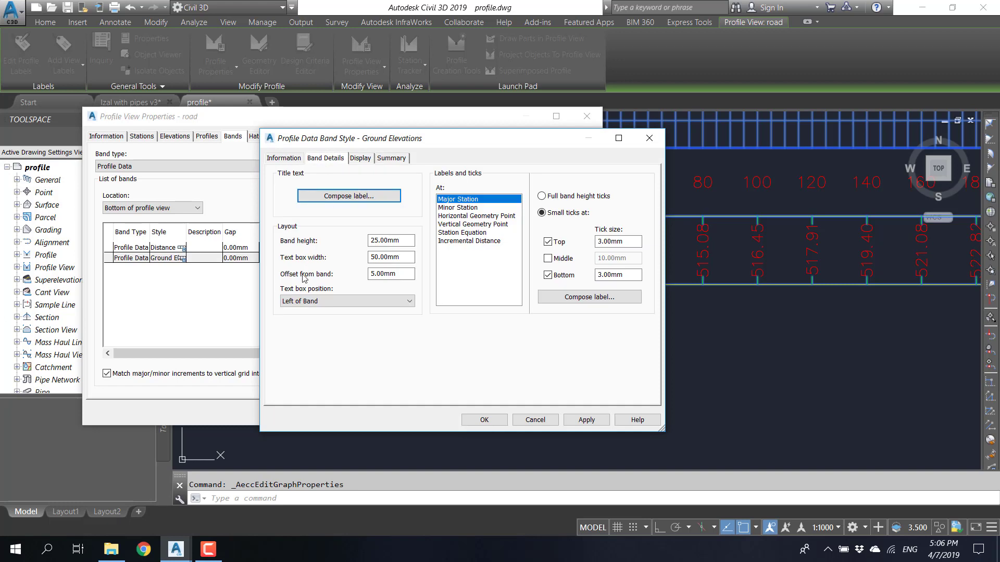
double_click(401, 275)
type("0")
left_click(484, 420)
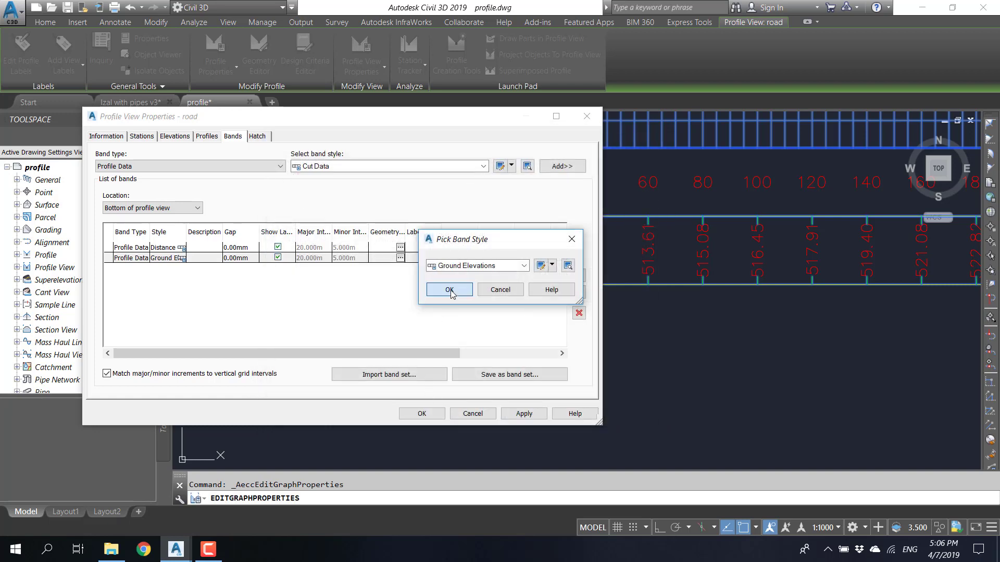
left_click(449, 290)
left_click(422, 414)
key("Escape")
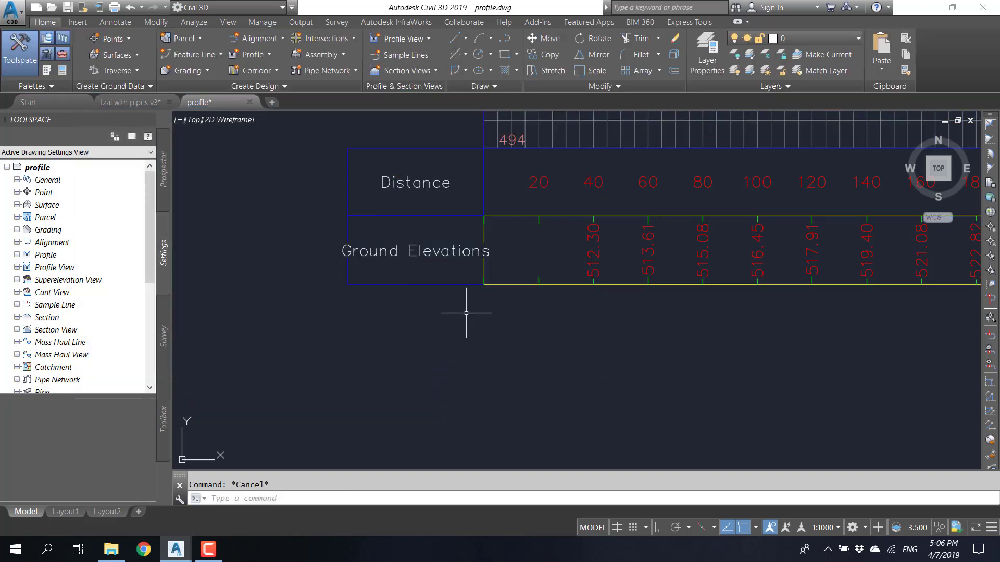
- Set the text box width of the Ground Elevations band style to 65 mm
left_click(451, 359)
left_click(388, 280)
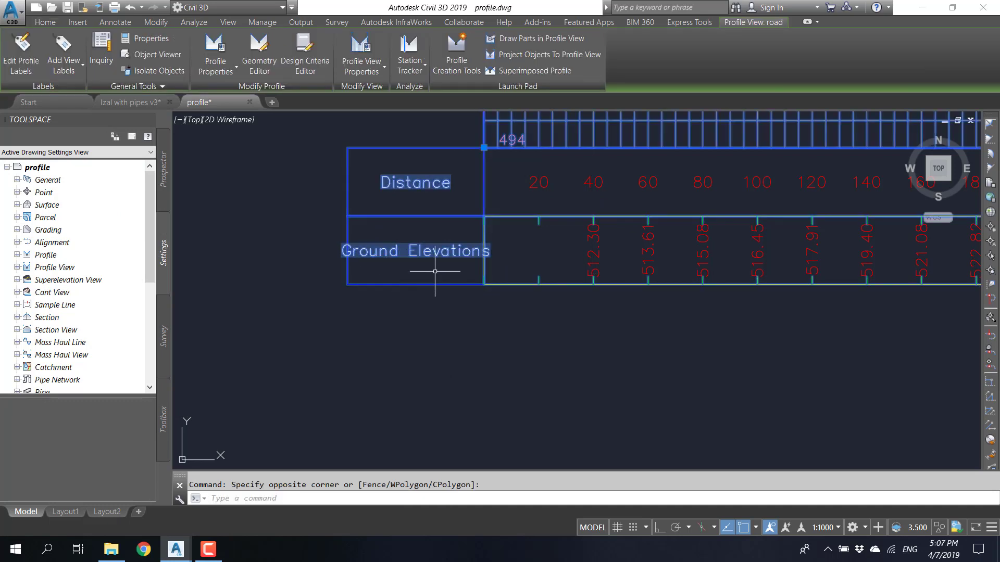
left_click(366, 48)
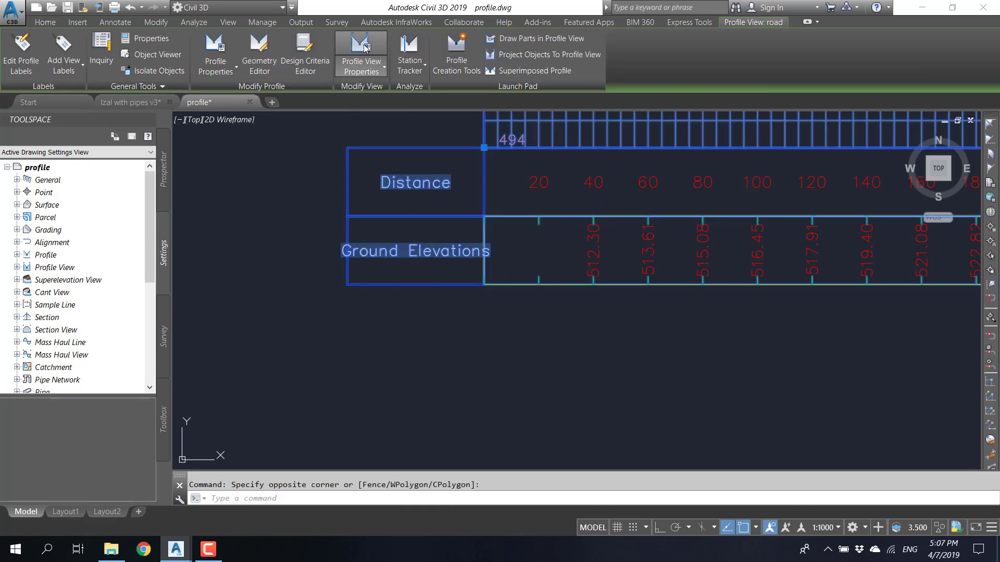
left_click(182, 258)
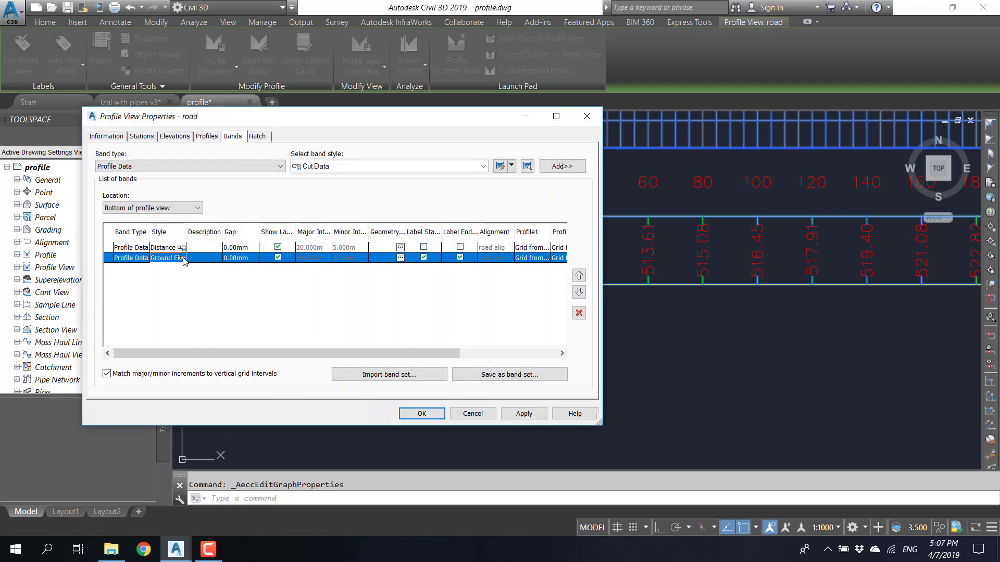
left_click(540, 267)
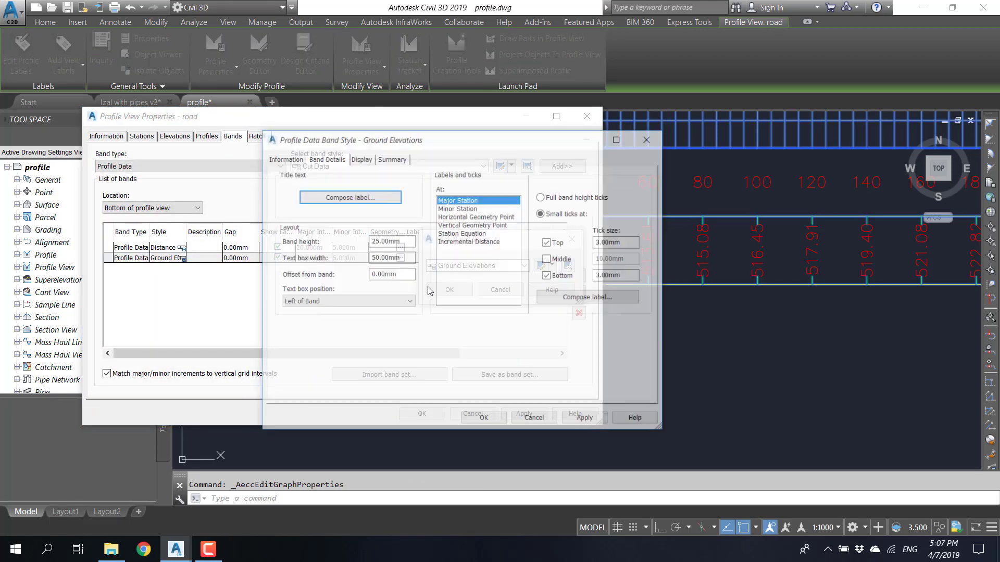
type("6")
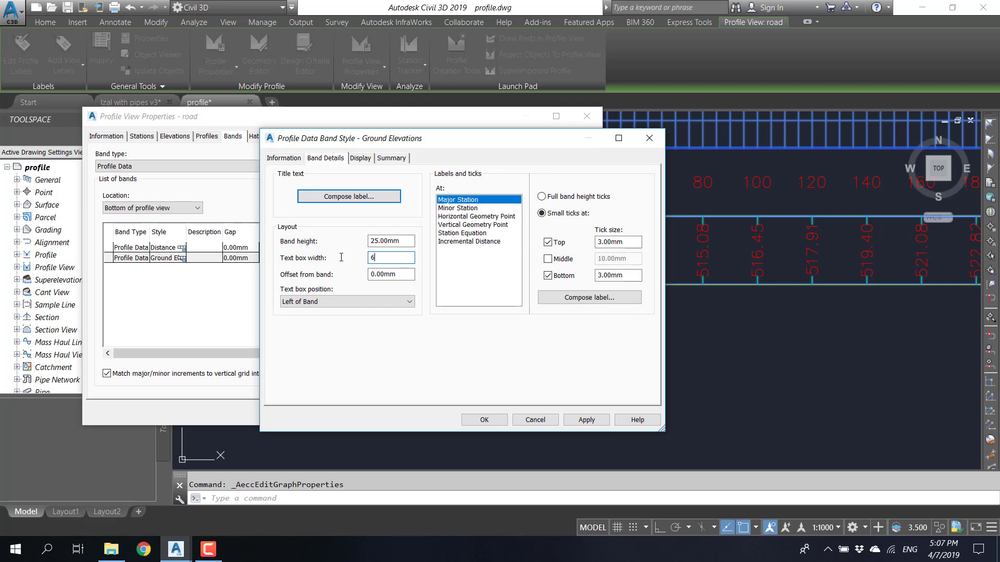
type("5.00mm")
left_click(484, 419)
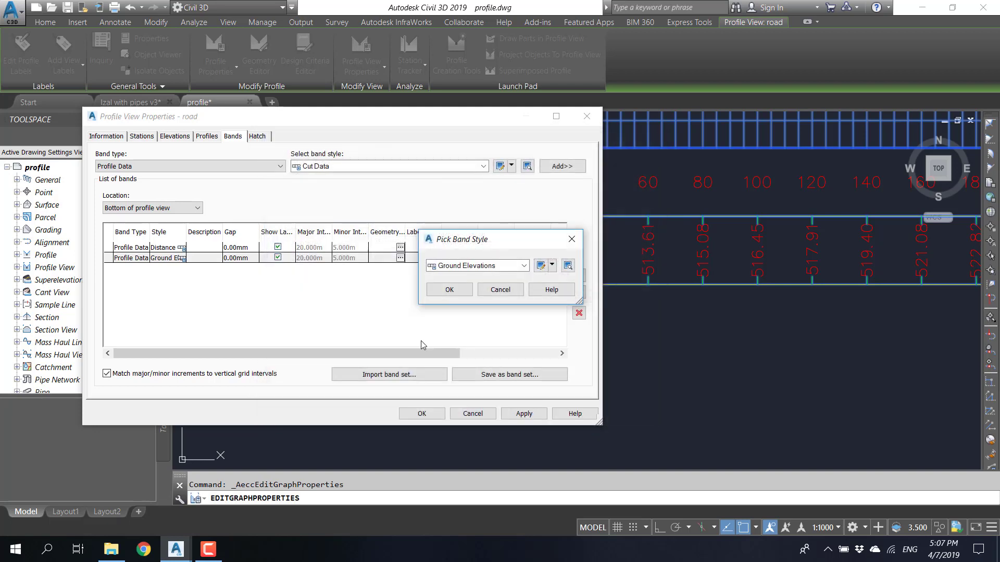
left_click(449, 290)
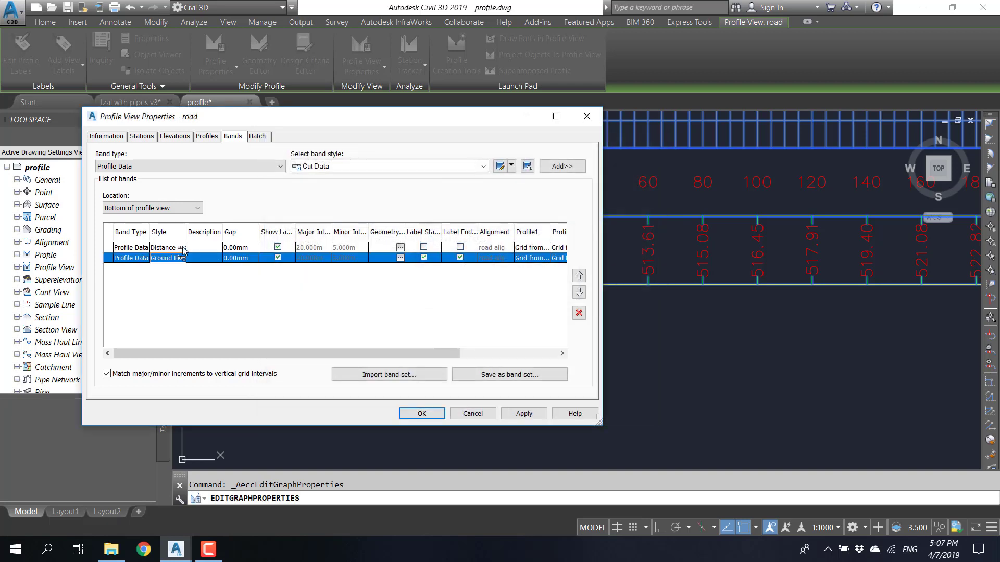
- Set the text box width of the Distance band style to 65 mm and apply the profile view changes
left_click(182, 248)
left_click(537, 264)
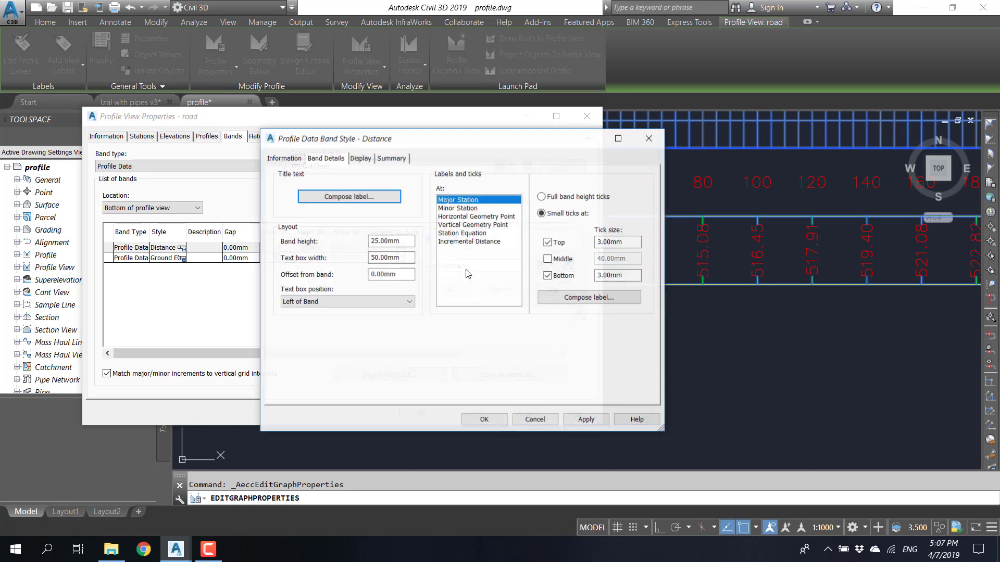
left_click_drag(411, 257, 362, 255)
type("40")
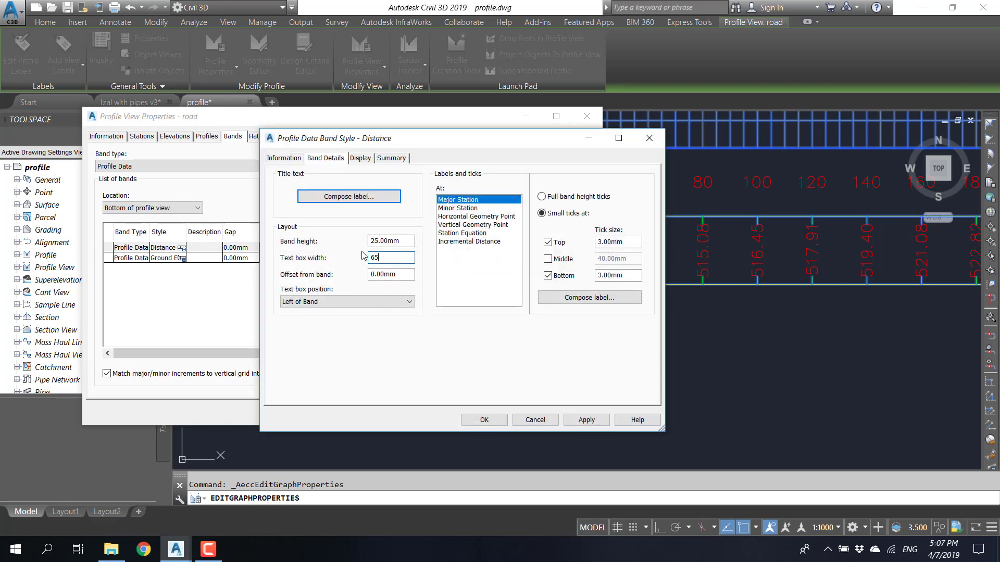
left_click(484, 419)
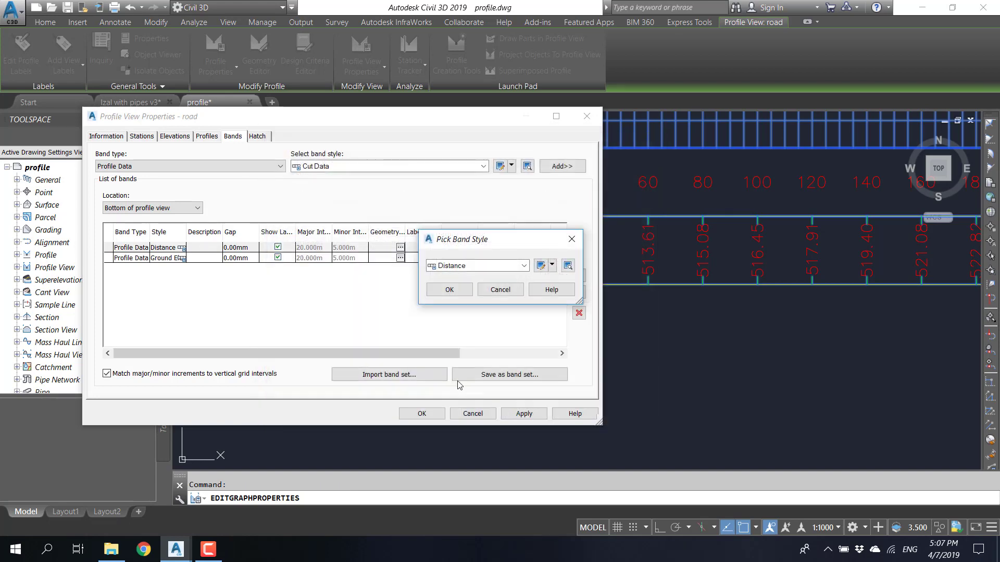
left_click(448, 289)
left_click(421, 413)
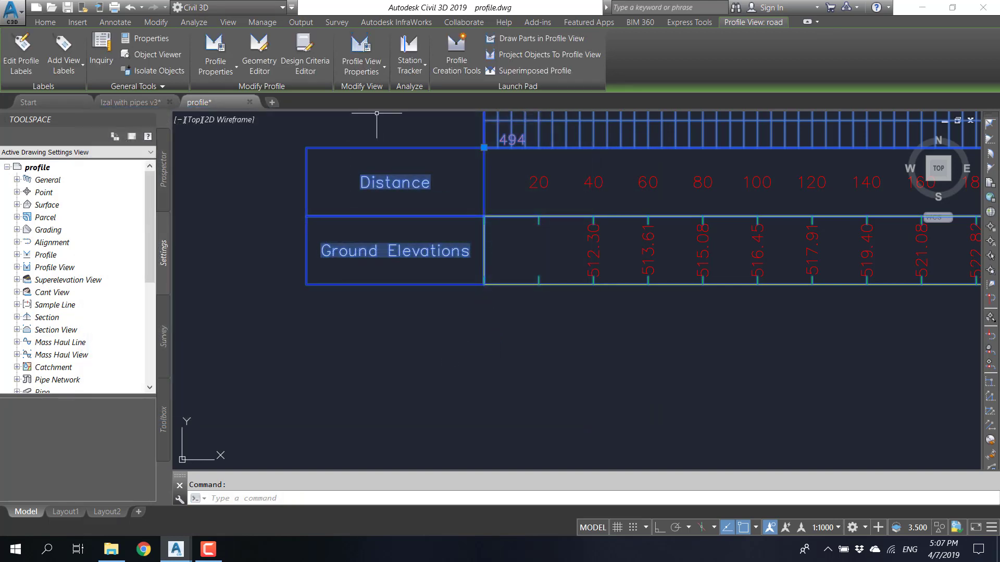
key("Escape")
- Examine the Distance and Ground Elevations bands below the profile, especially their title boxes, ticks and labels at the first stations
scroll(558, 339, "down", 1)
scroll(648, 346, "down", 4)
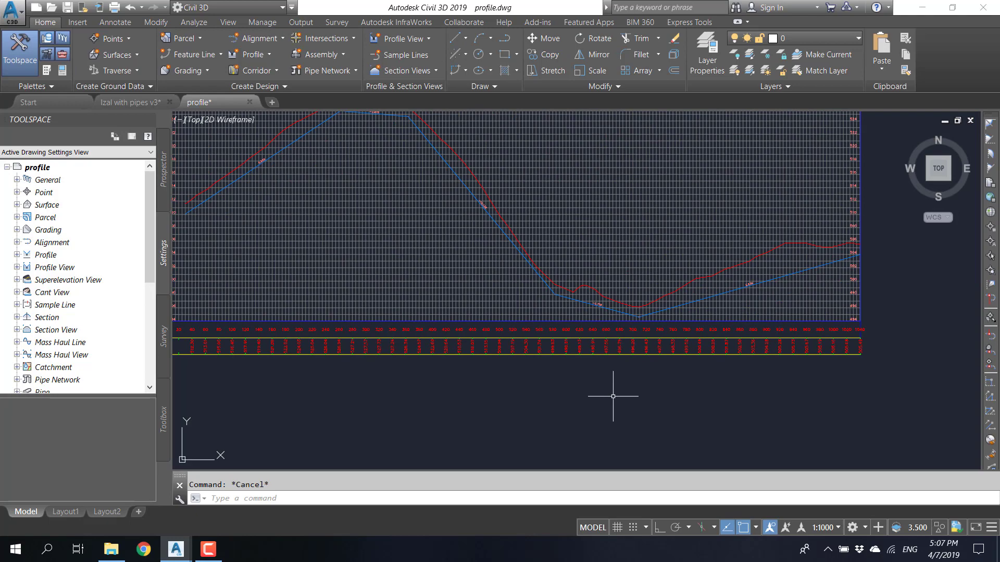
middle_click_drag(536, 386, 712, 379)
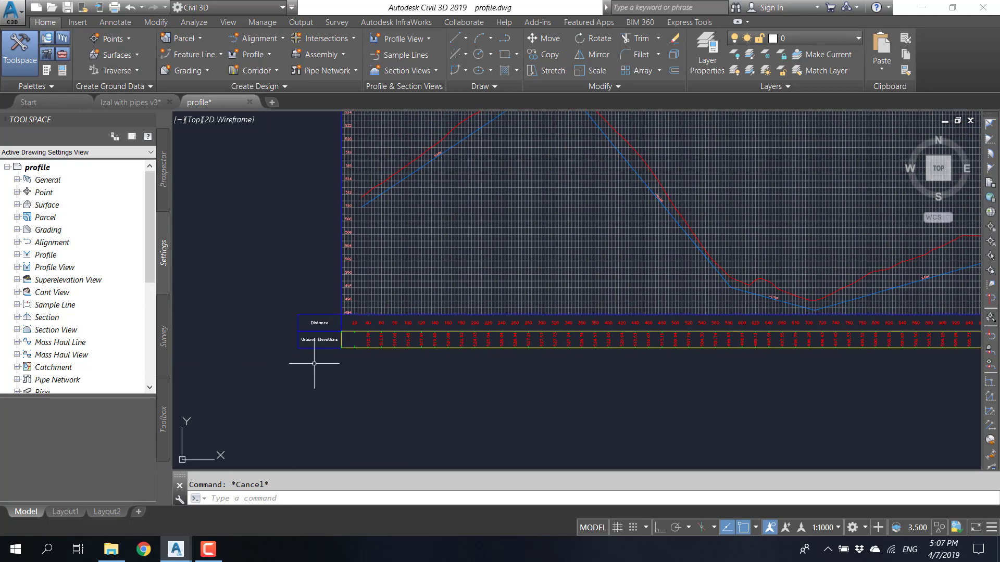
scroll(324, 368, "up", 2)
middle_click_drag(323, 368, 511, 354)
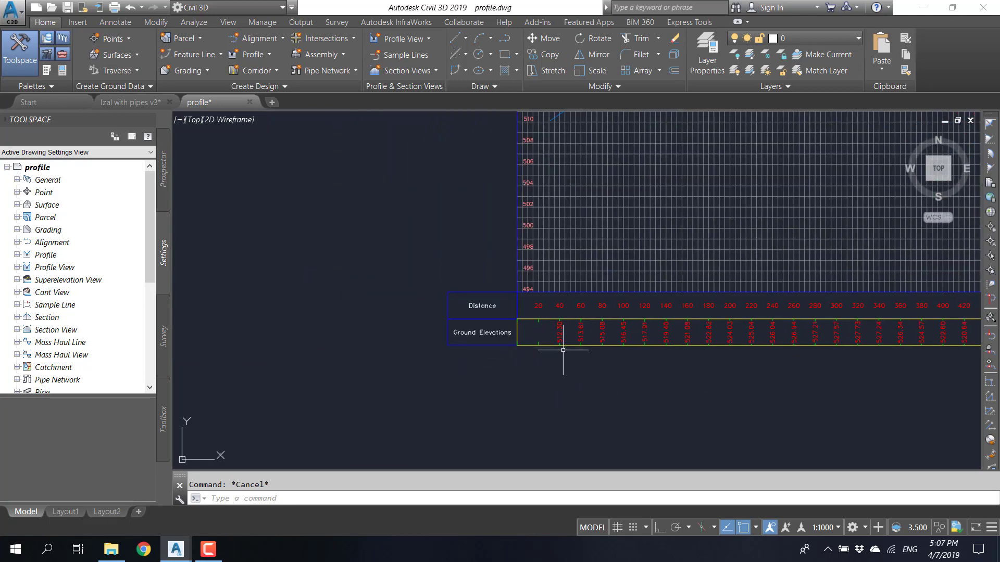
scroll(521, 335, "up", 4)
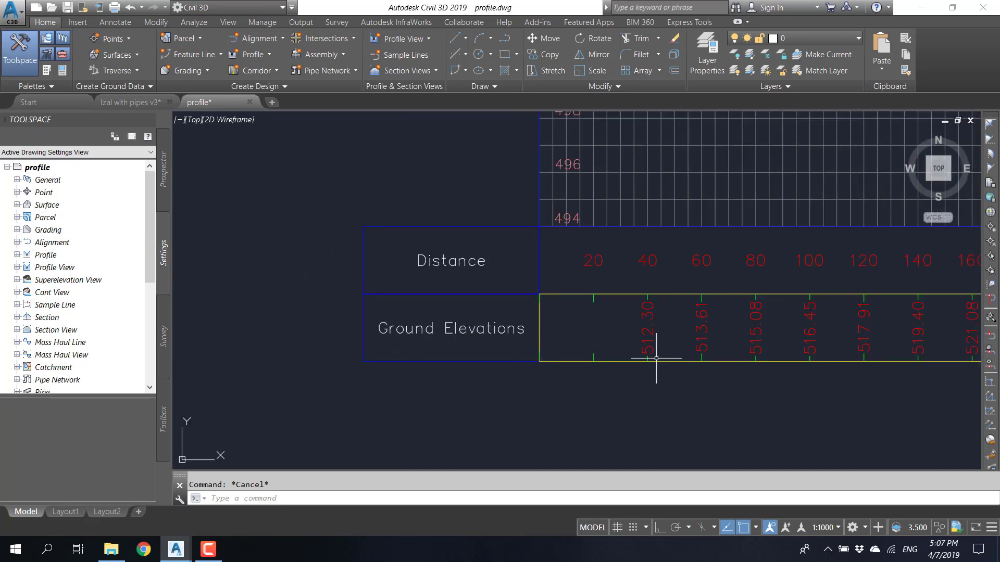
left_click(663, 364)
left_click(646, 406)
key("Escape")
scroll(651, 350, "up", 8)
scroll(651, 350, "down", 5)
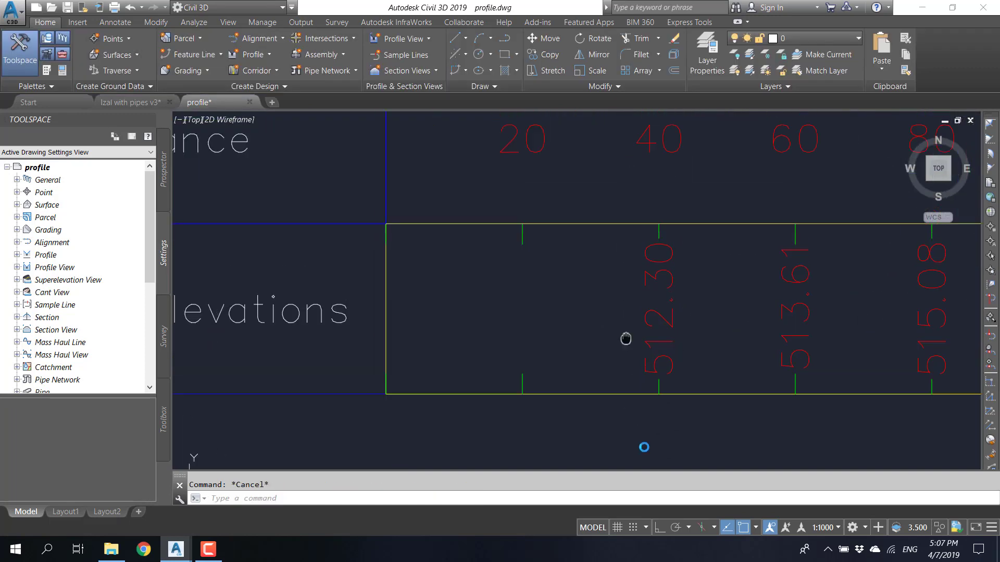
scroll(576, 328, "down", 3)
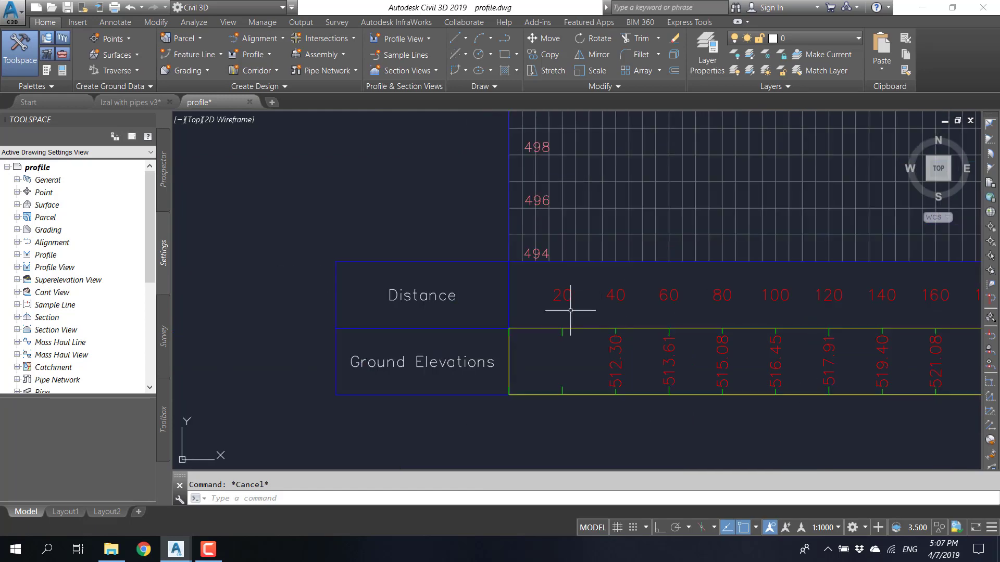
- Turn on the visibility of the Major Ticks component in the Distance band style of the road profile view
left_click(430, 214)
left_click(360, 267)
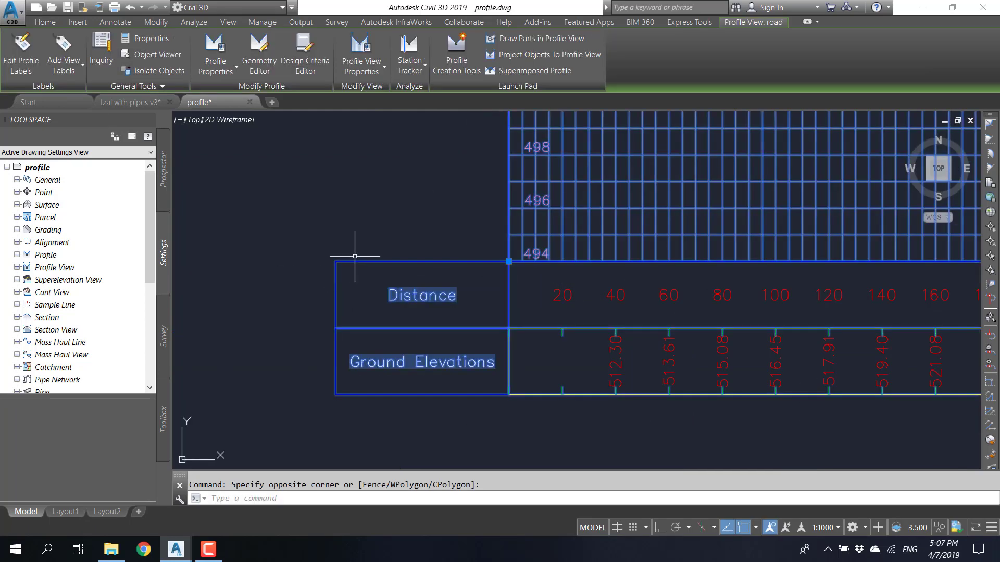
left_click(377, 75)
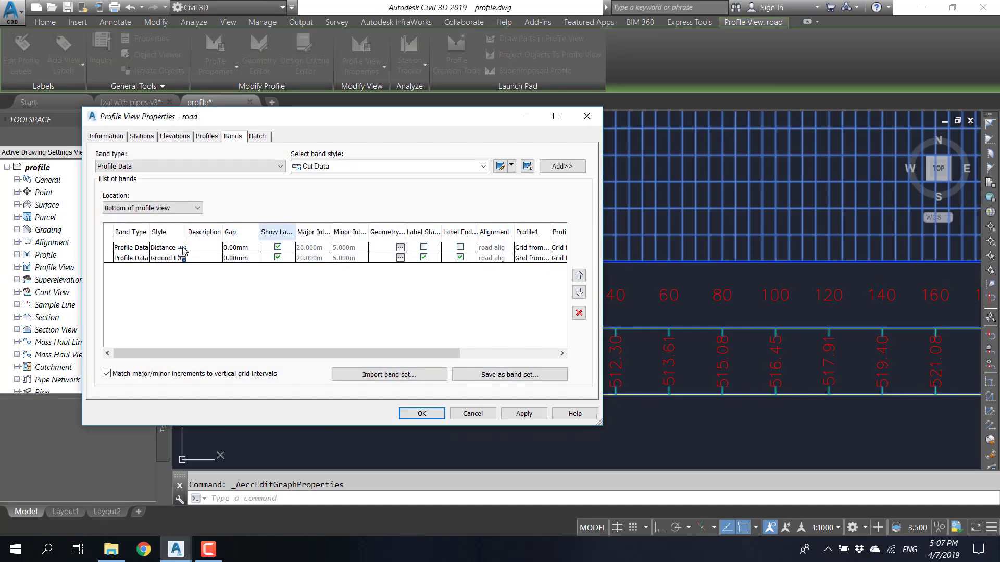
left_click(181, 248)
left_click(541, 265)
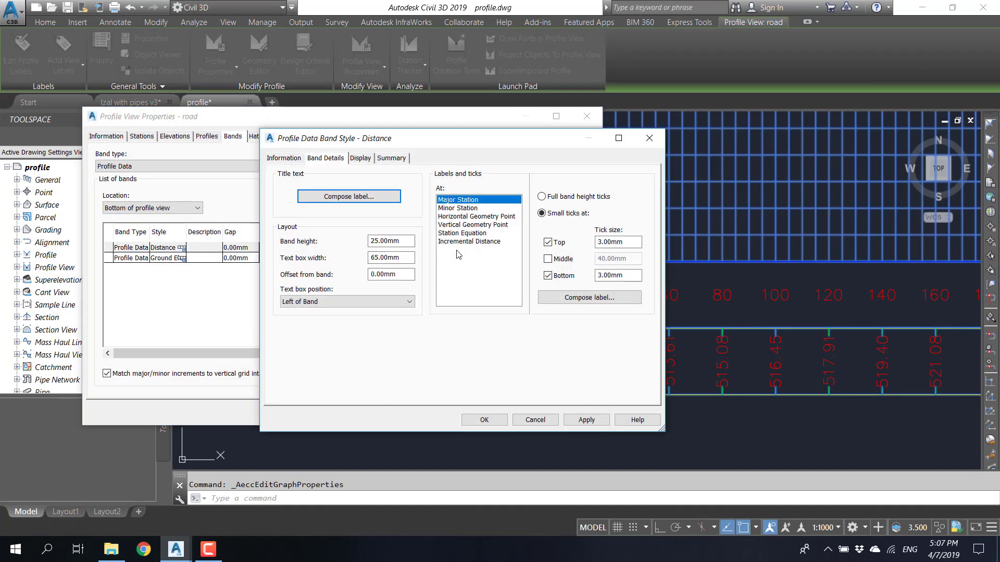
left_click(370, 161)
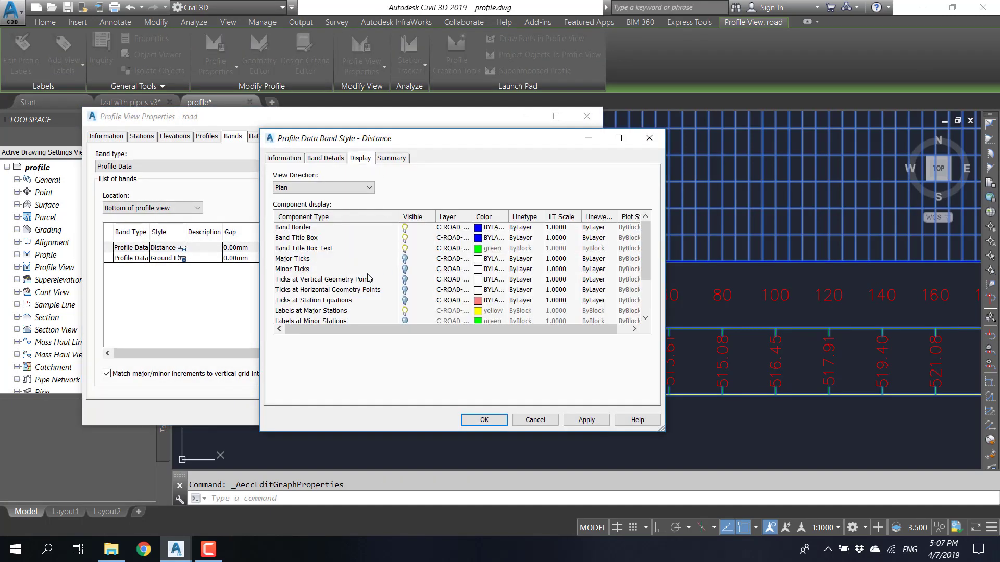
left_click(405, 259)
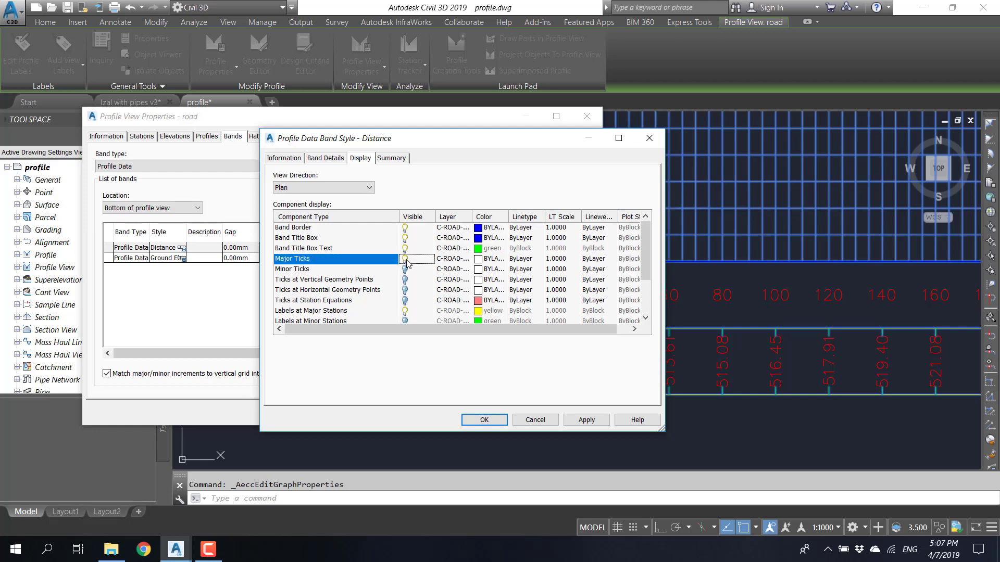
- Set the Major Ticks colour of the Distance band style to green and apply the profile view changes
left_click(481, 260)
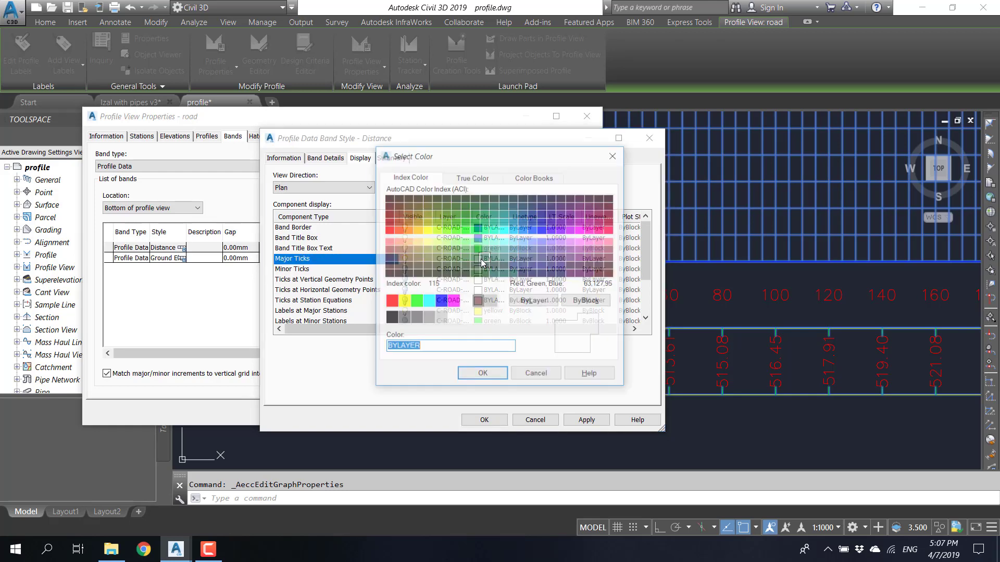
left_click(415, 302)
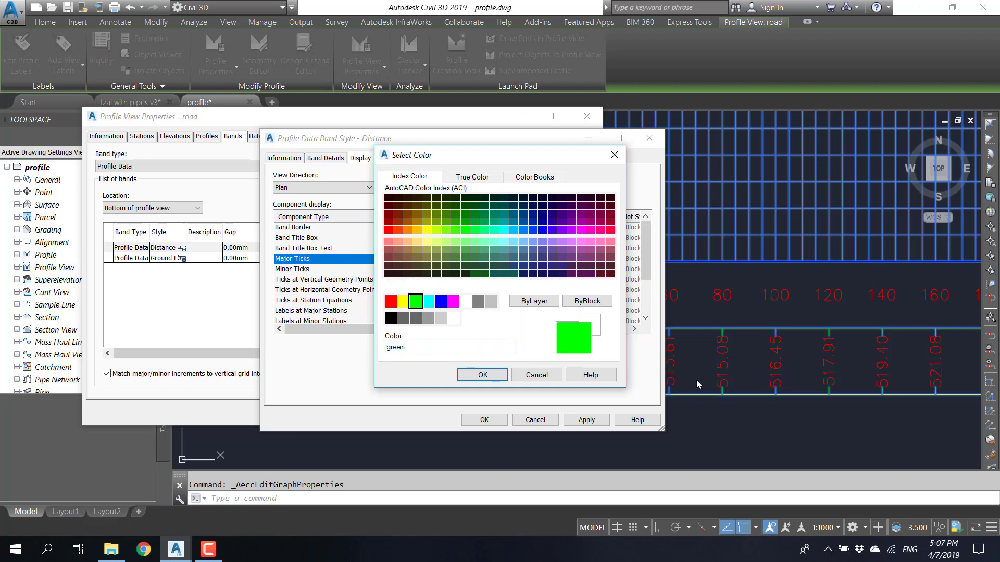
left_click(481, 374)
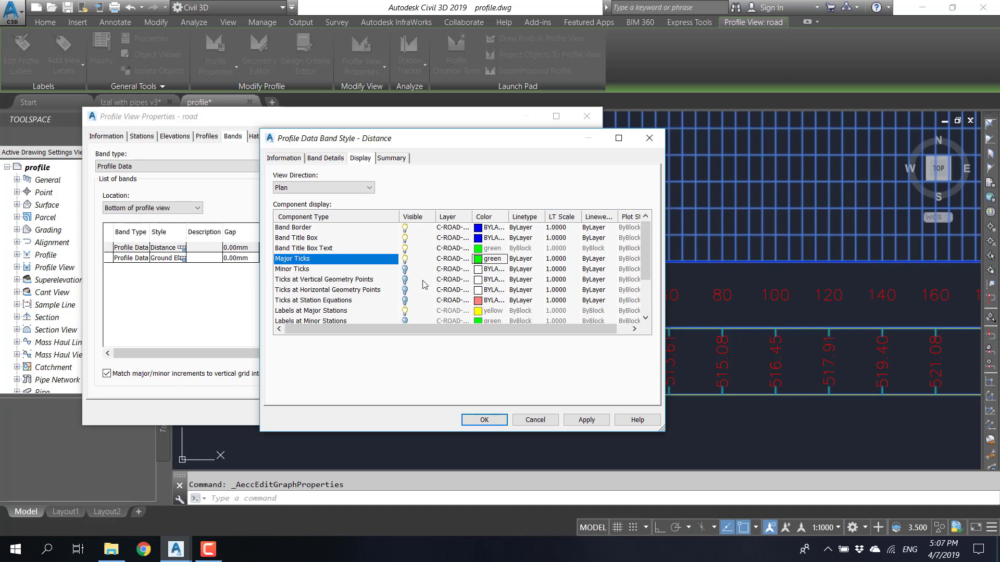
scroll(388, 268, "down", 1)
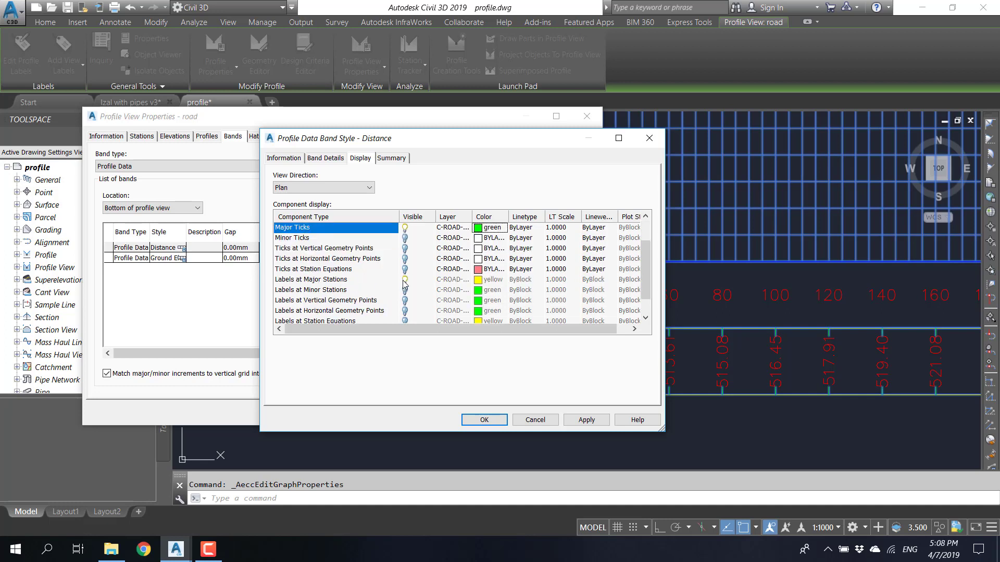
scroll(465, 295, "down", 1)
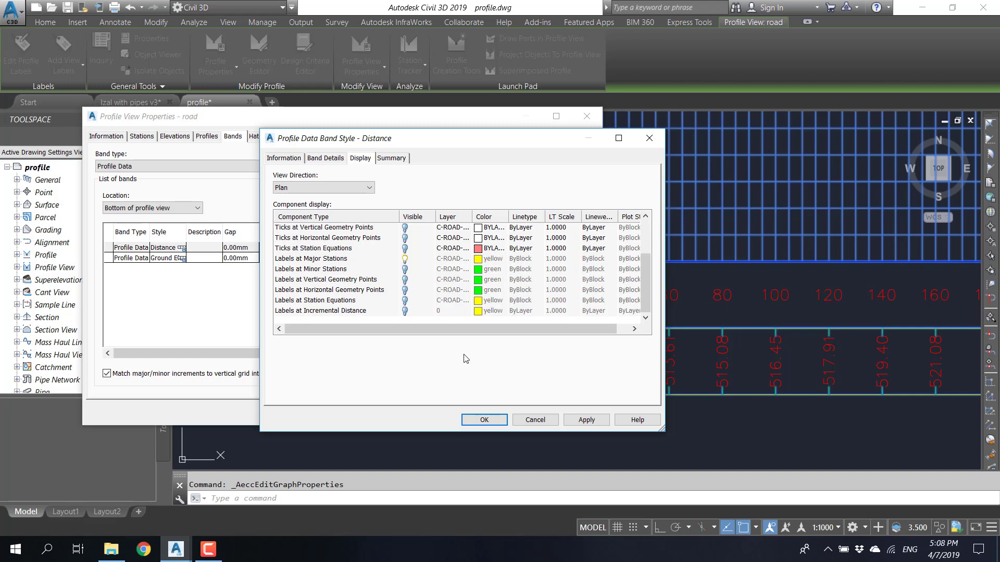
left_click(483, 419)
left_click(447, 289)
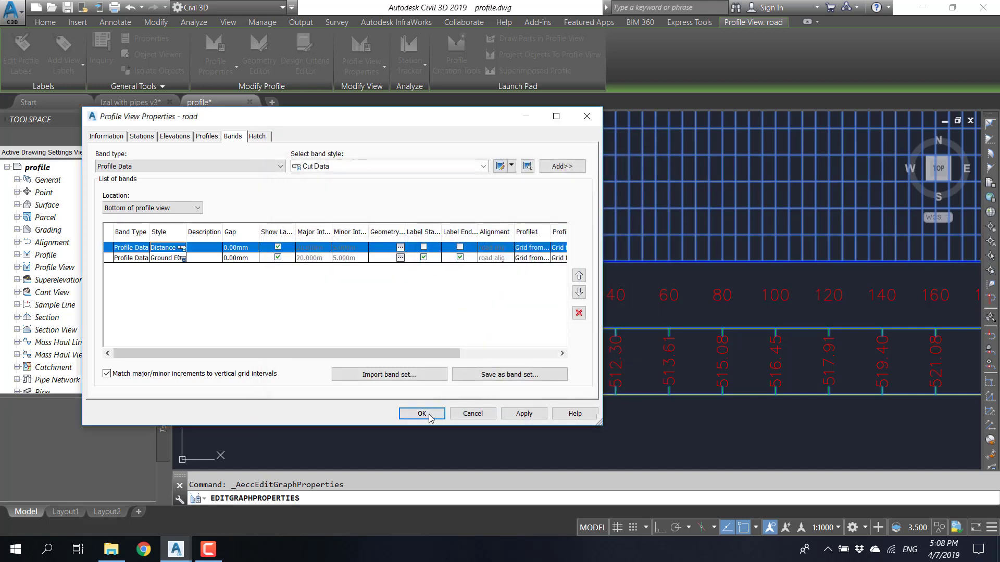
left_click(422, 413)
key("Escape")
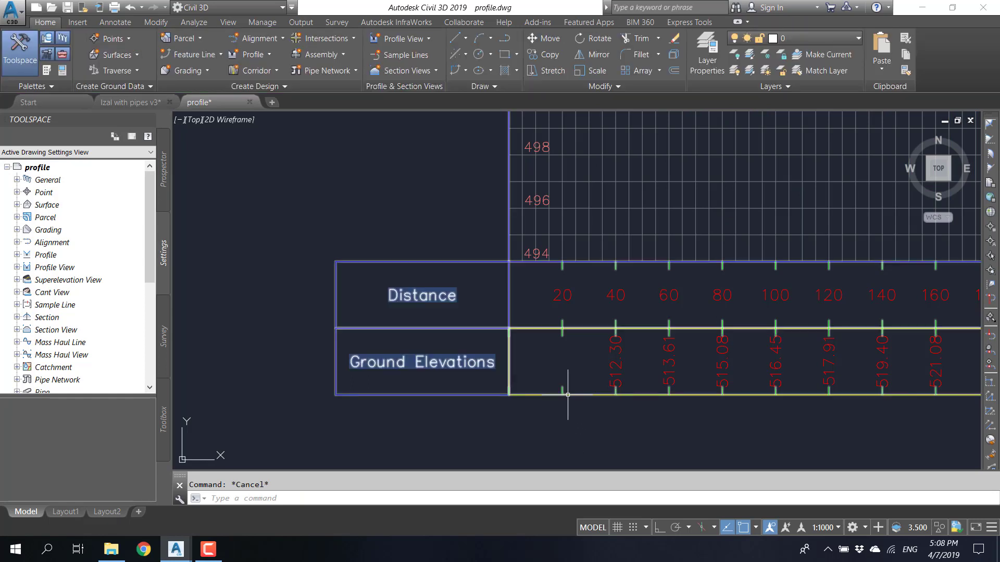
- Set the Band Border colour of the Ground Elevations band style to blue and apply the profile view changes
middle_click_drag(572, 403, 498, 348)
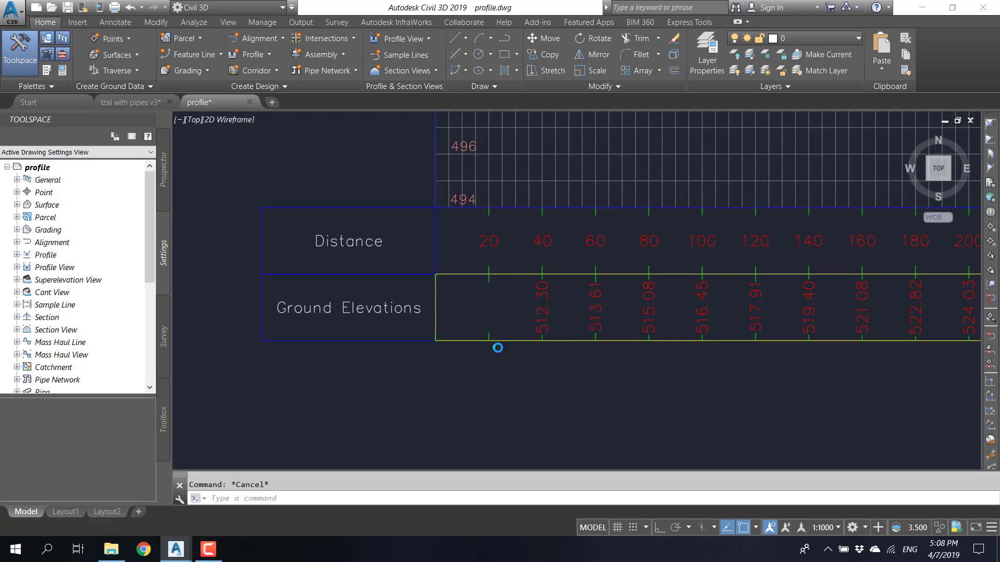
left_click(460, 375)
left_click(427, 331)
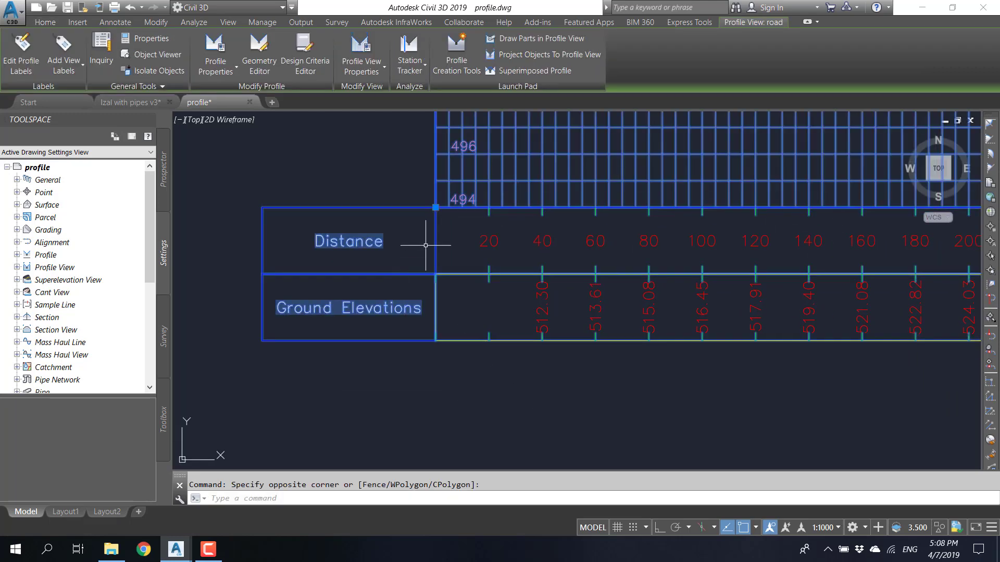
left_click(361, 49)
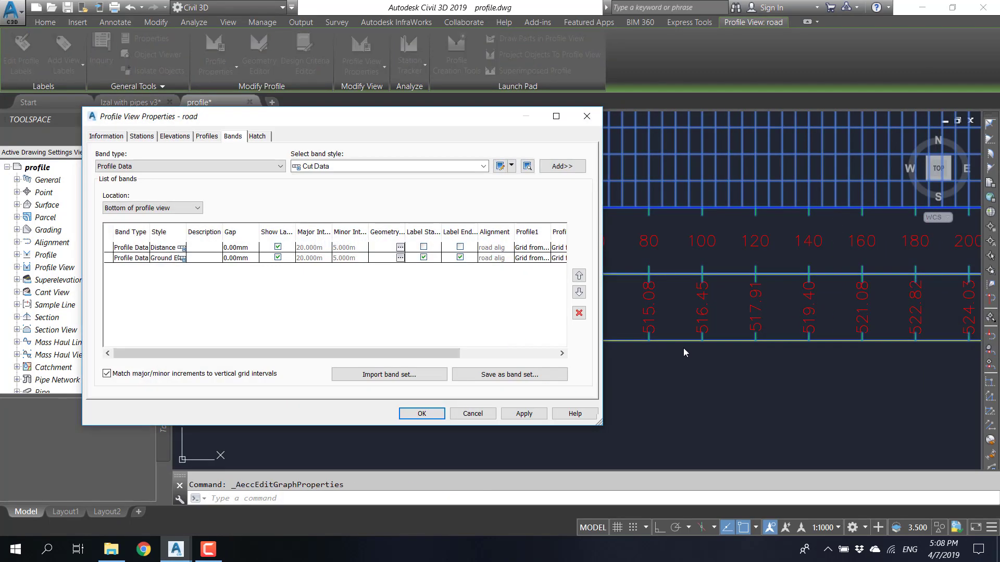
left_click(182, 258)
left_click(541, 266)
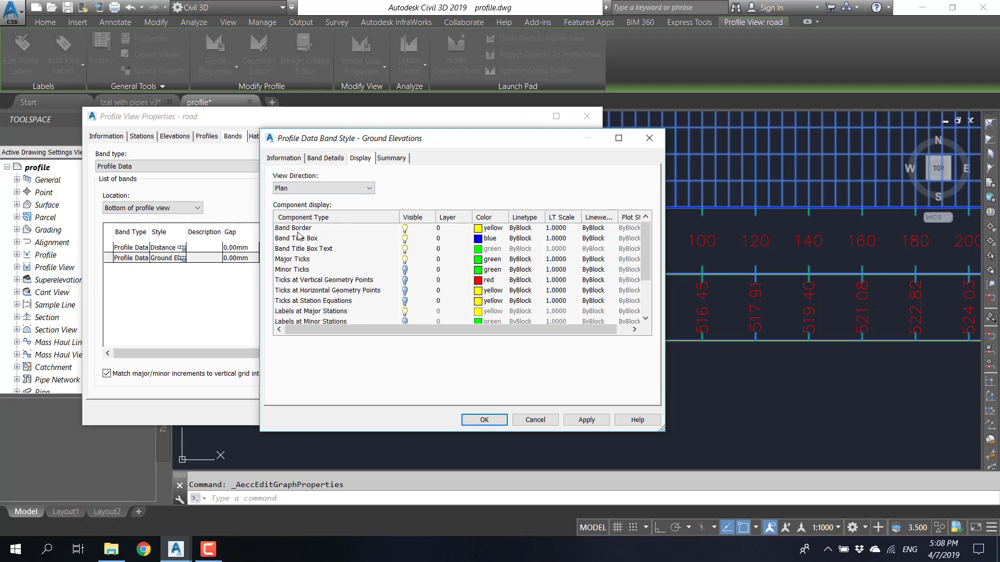
left_click(481, 231)
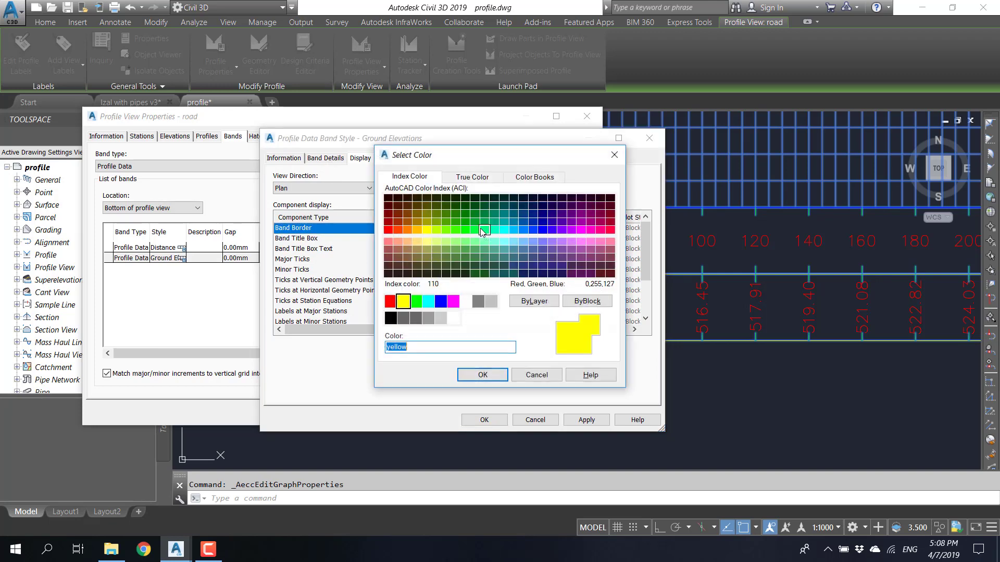
left_click(440, 301)
left_click(489, 374)
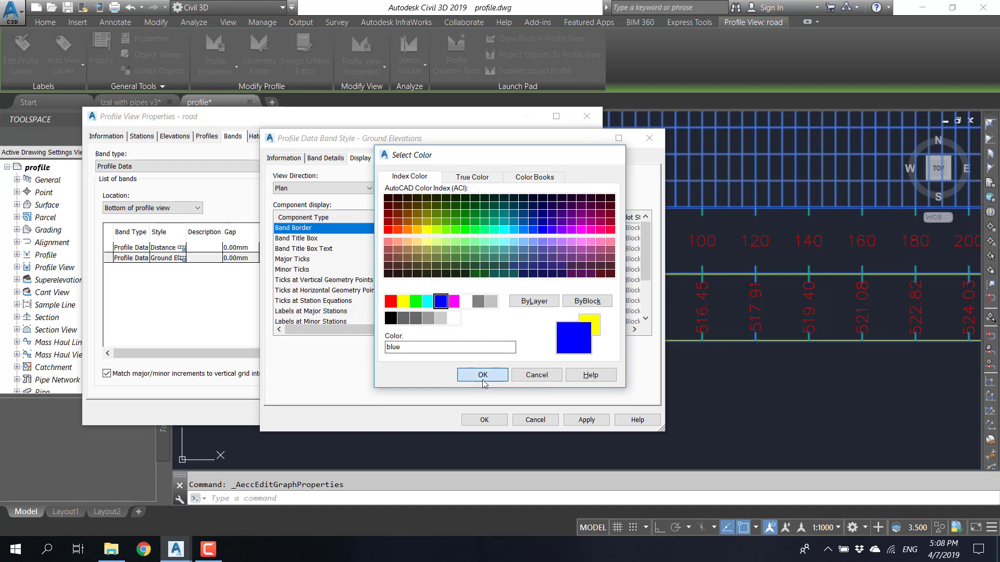
left_click(483, 420)
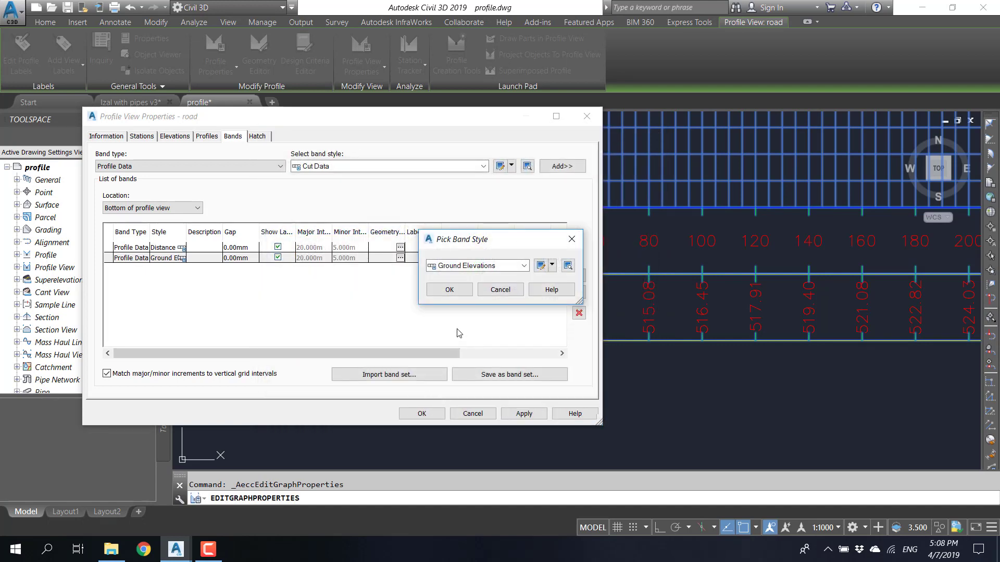
left_click(446, 289)
left_click(421, 417)
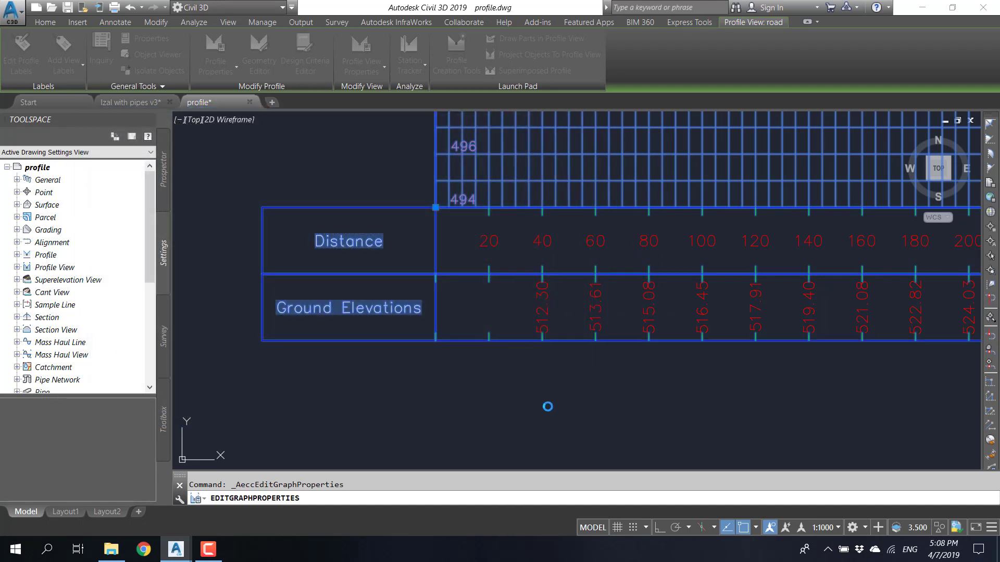
key("Escape")
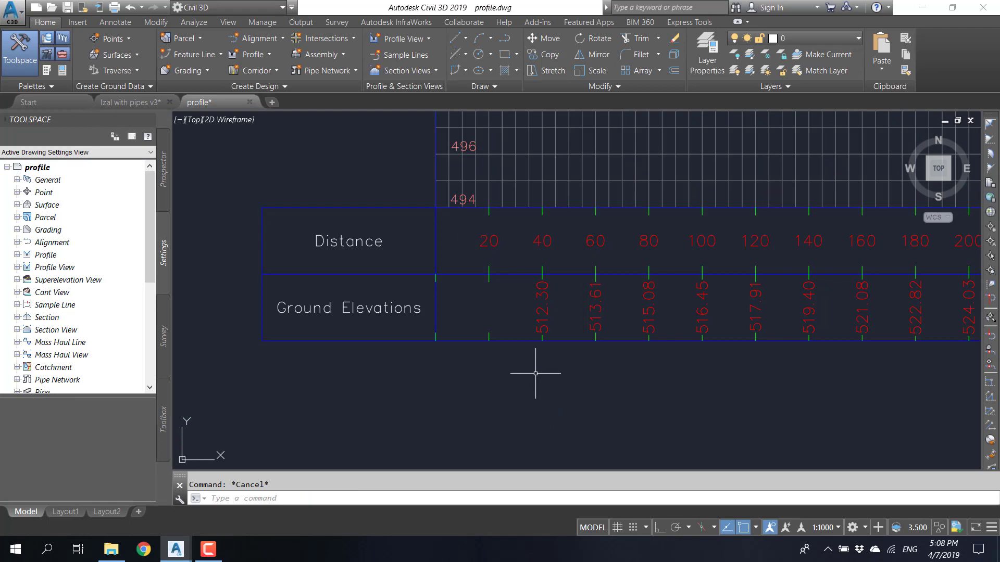
- In the road profile view's band settings, choose the Ground Elevations style for the Profile Data band type
scroll(468, 346, "down", 8)
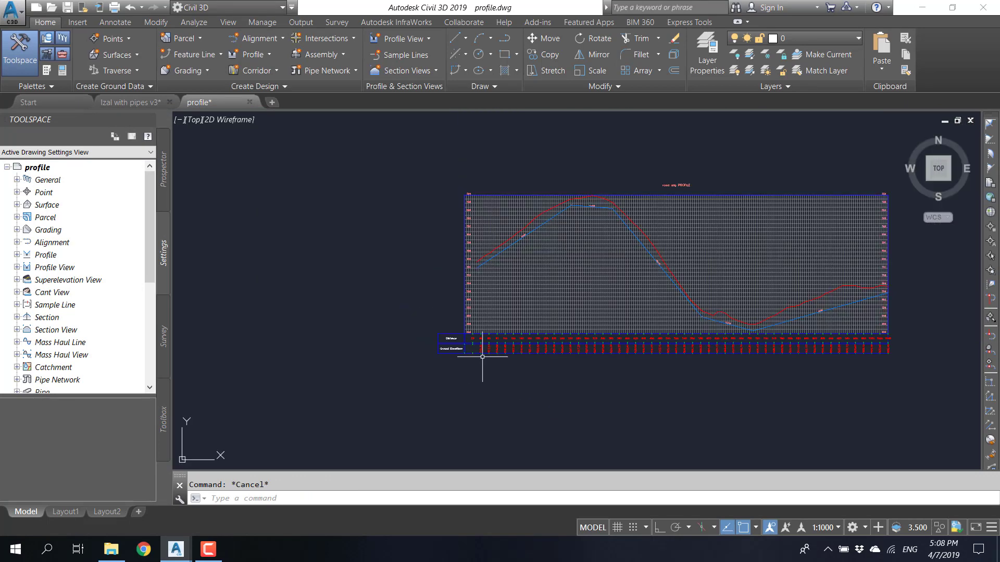
scroll(375, 387, "up", 3)
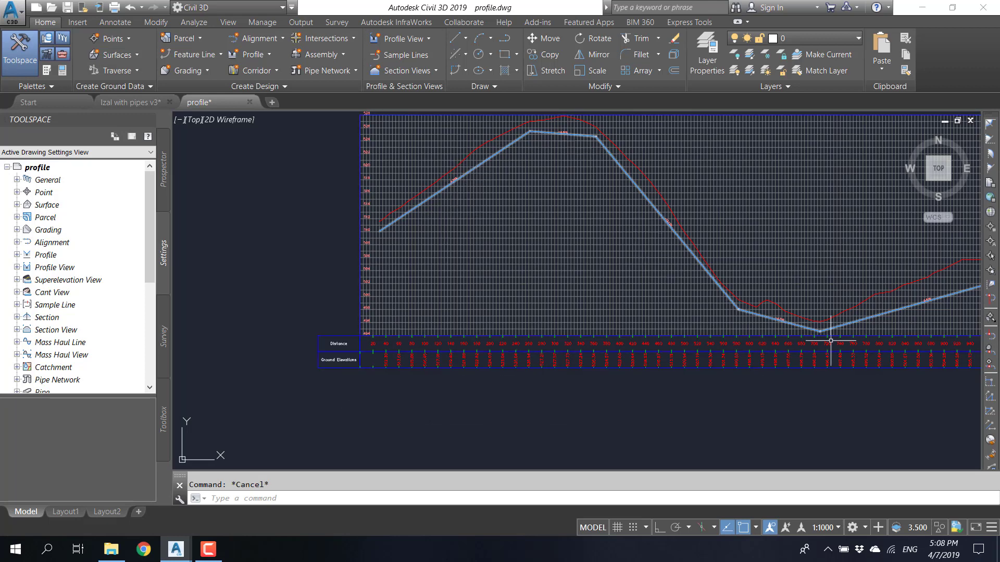
left_click(339, 397)
left_click(291, 327)
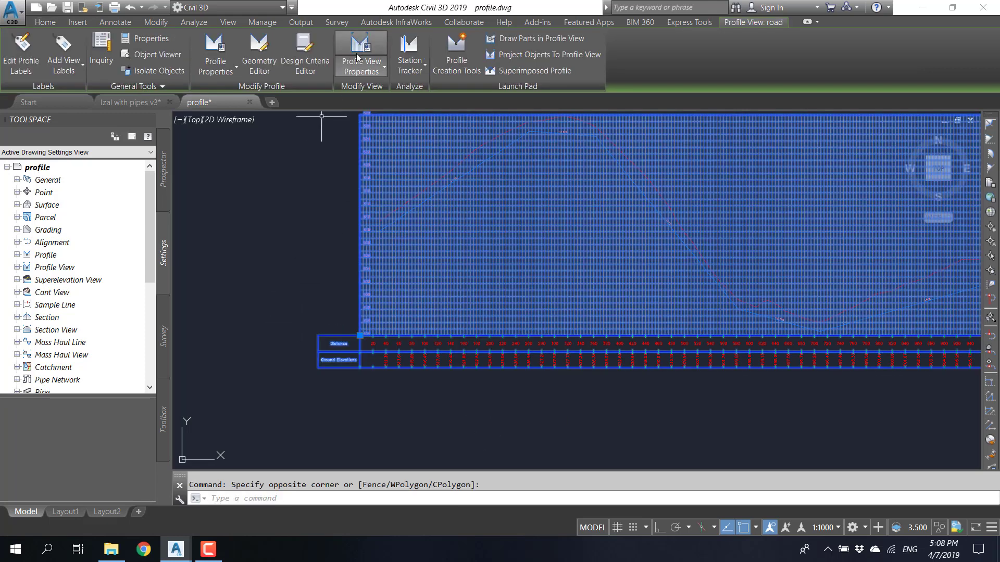
left_click(373, 48)
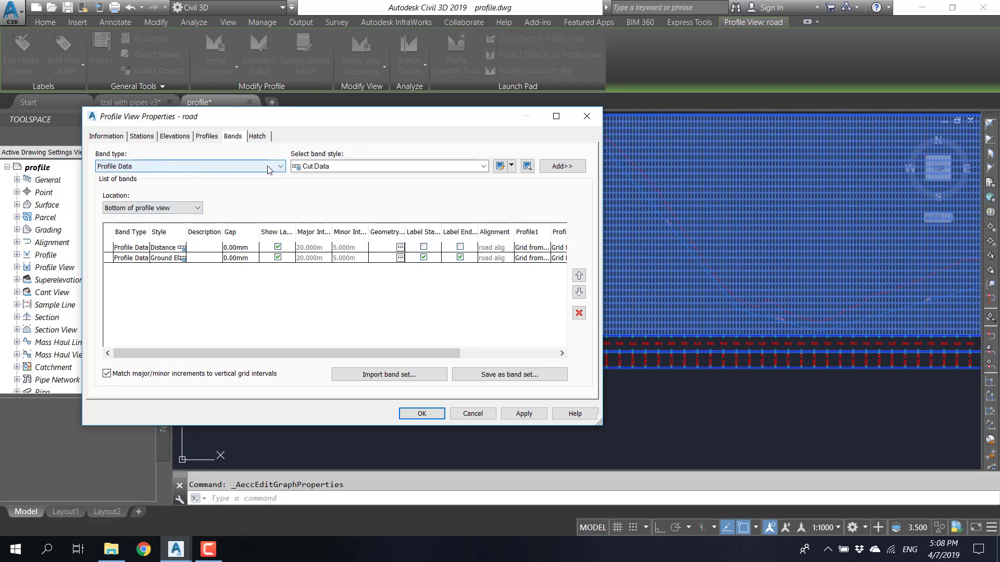
left_click(231, 170)
left_click(232, 169)
left_click(484, 167)
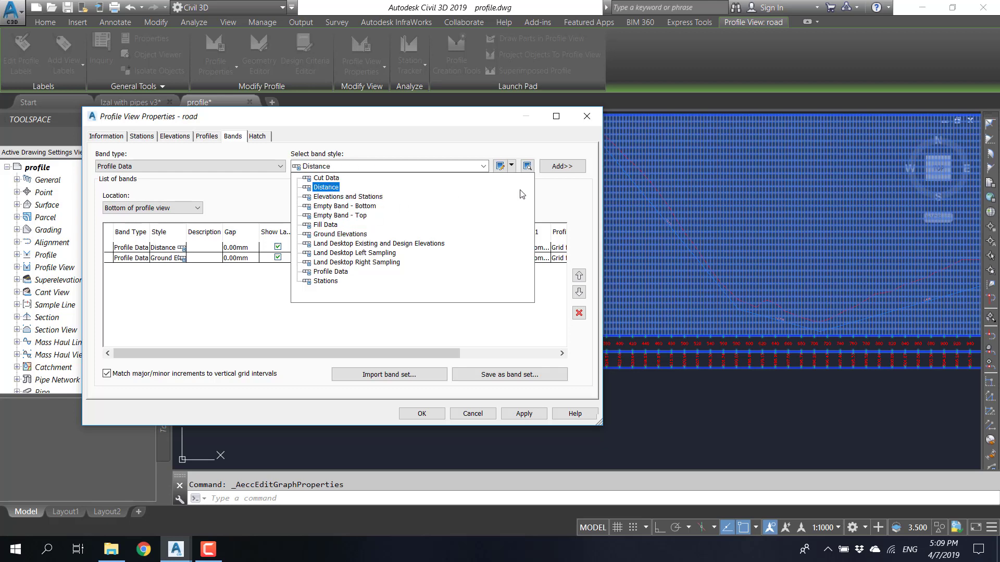
left_click(356, 235)
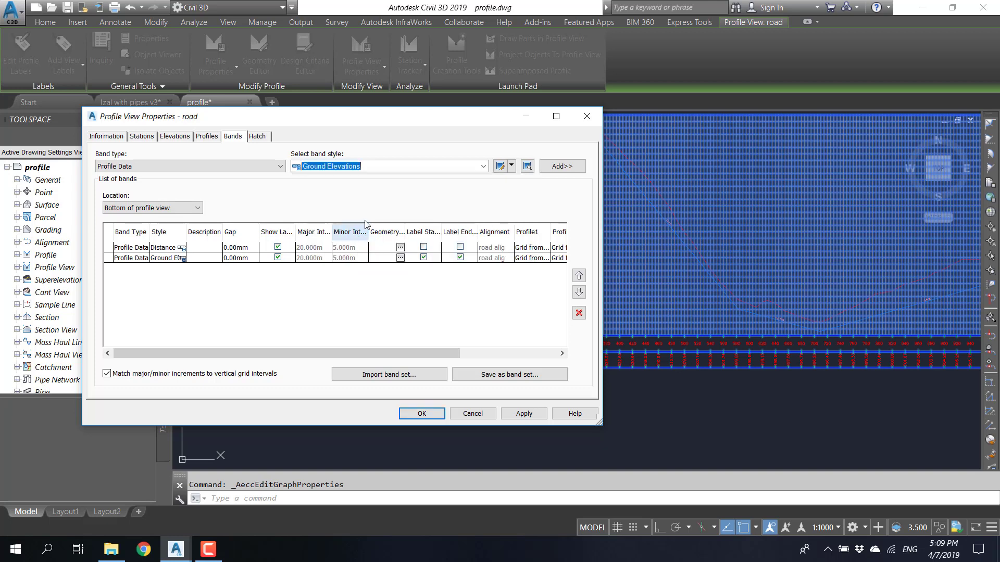
- Create a copy of the selected Ground Elevations band style and name it Pipe Elevation
left_click(512, 166)
left_click(533, 198)
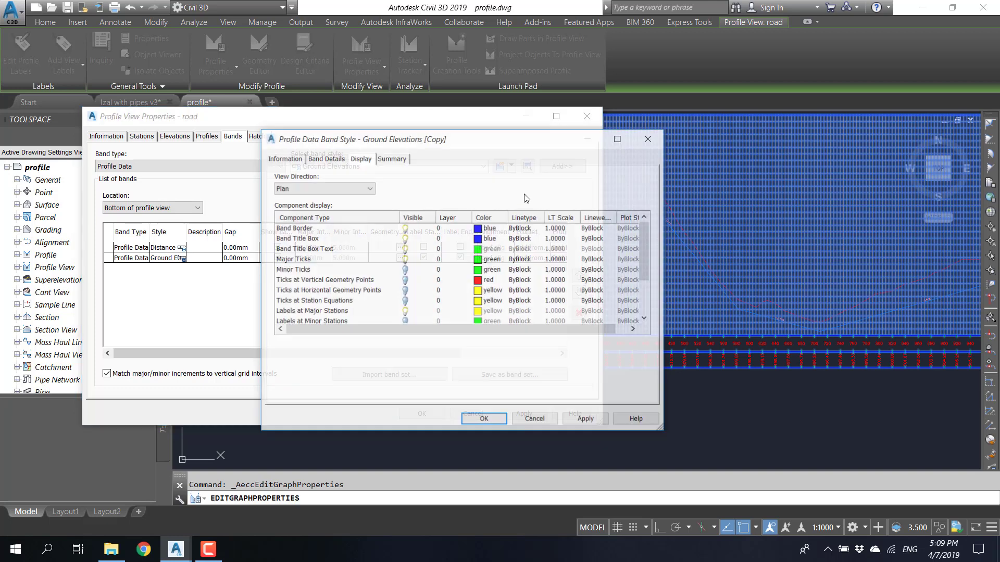
left_click(283, 158)
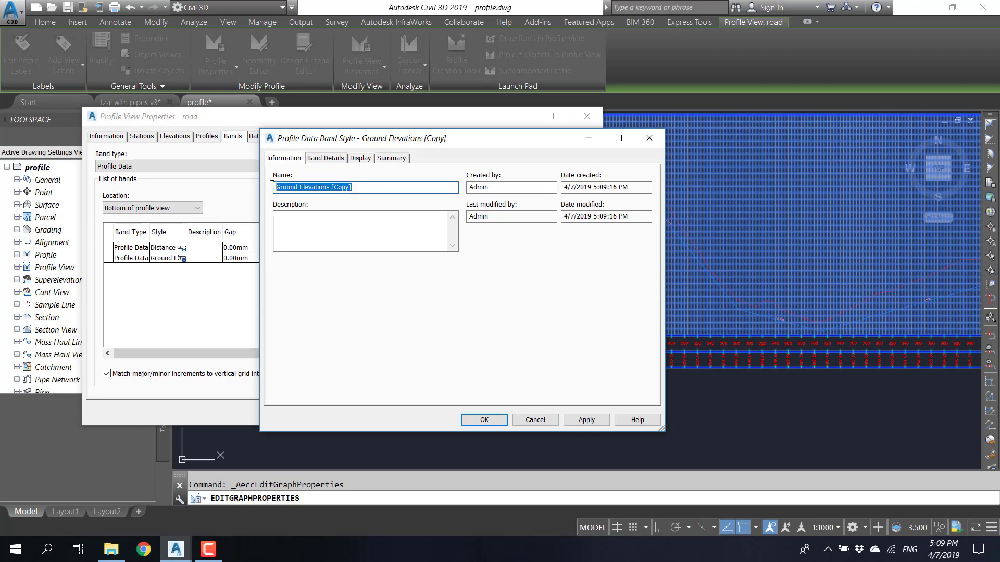
type("Pipe ")
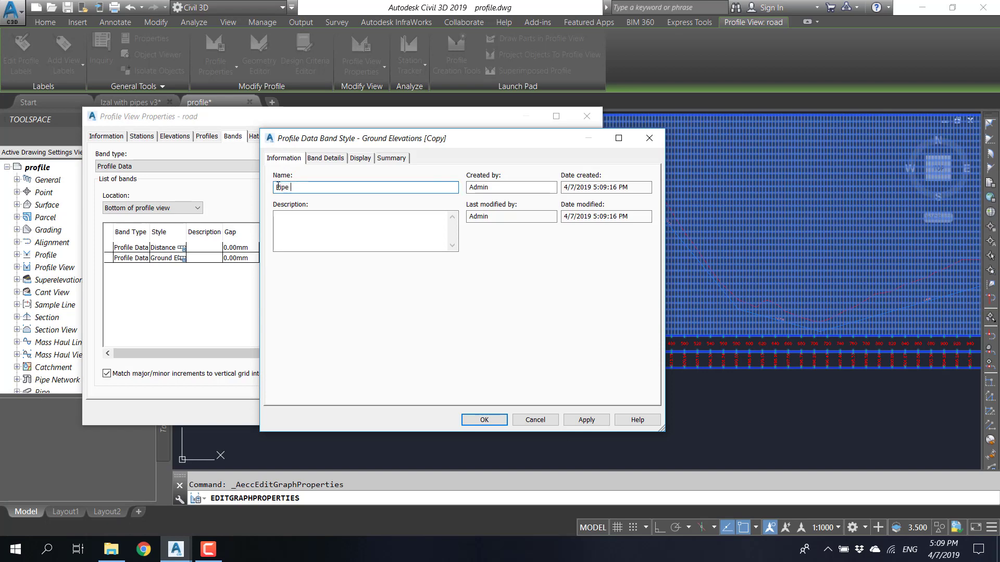
type("Elevation")
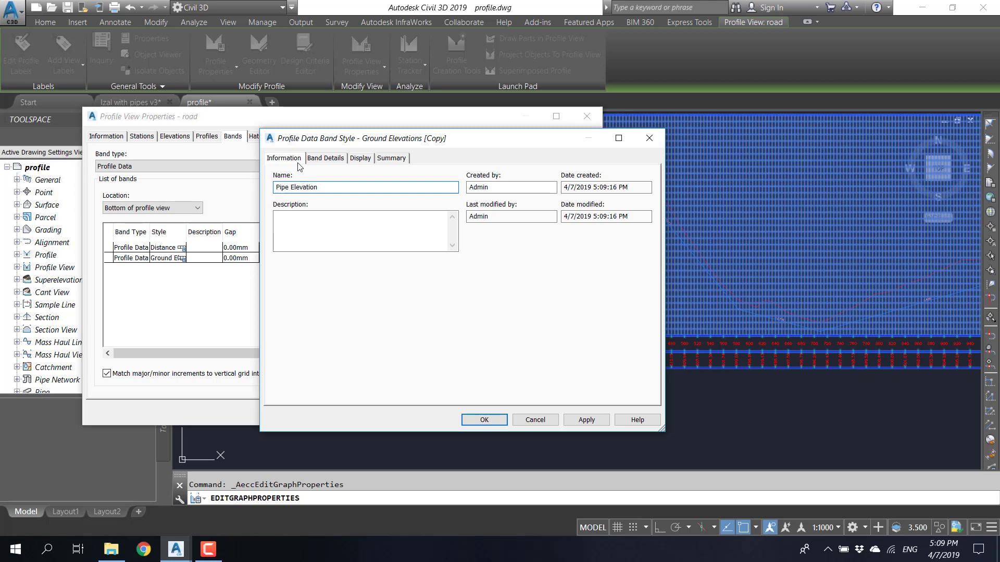
- Rename the title text component of the Pipe Elevation band style as Pipe Elevations
left_click(323, 159)
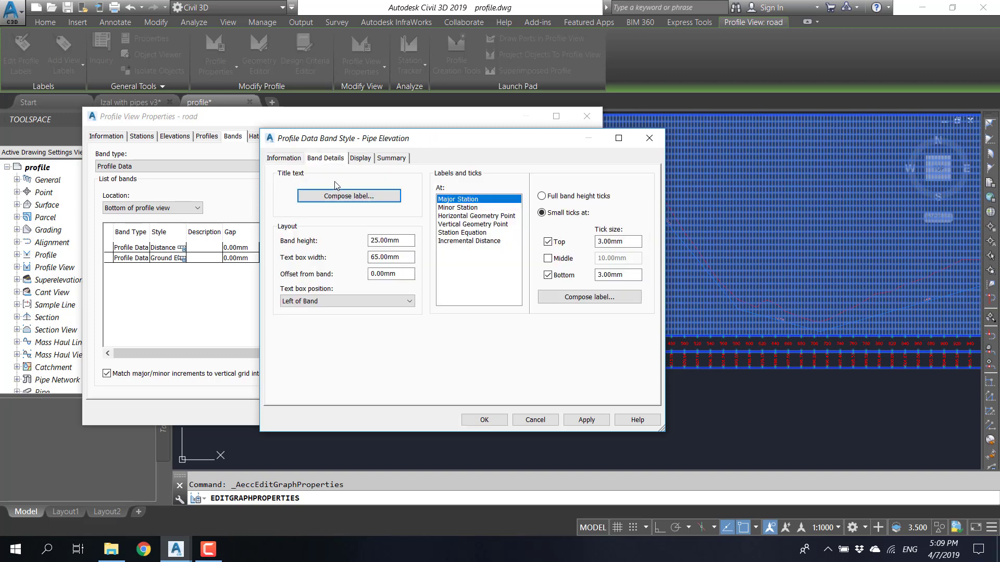
left_click(342, 195)
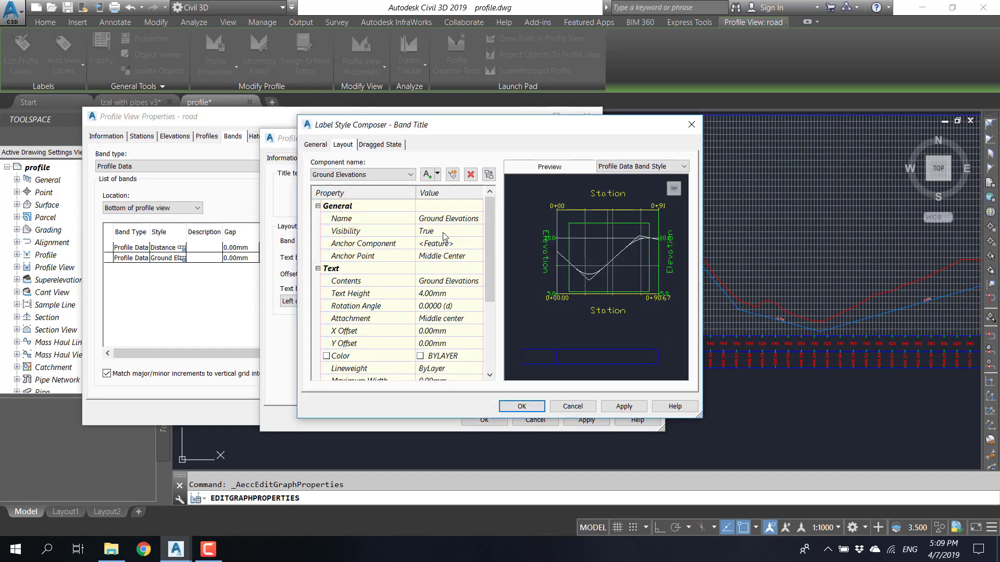
left_click(443, 219)
double_click(444, 219)
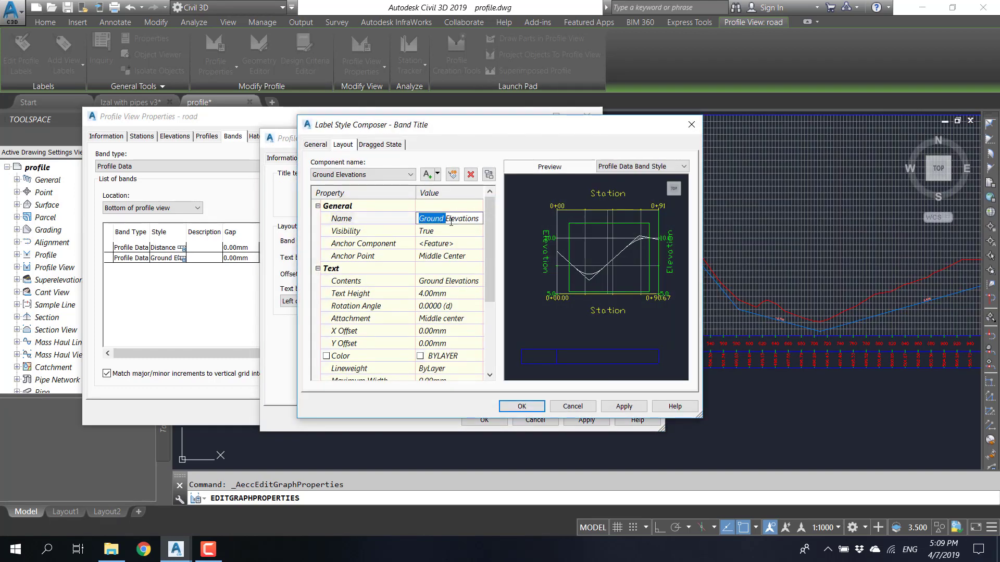
type("Pipe")
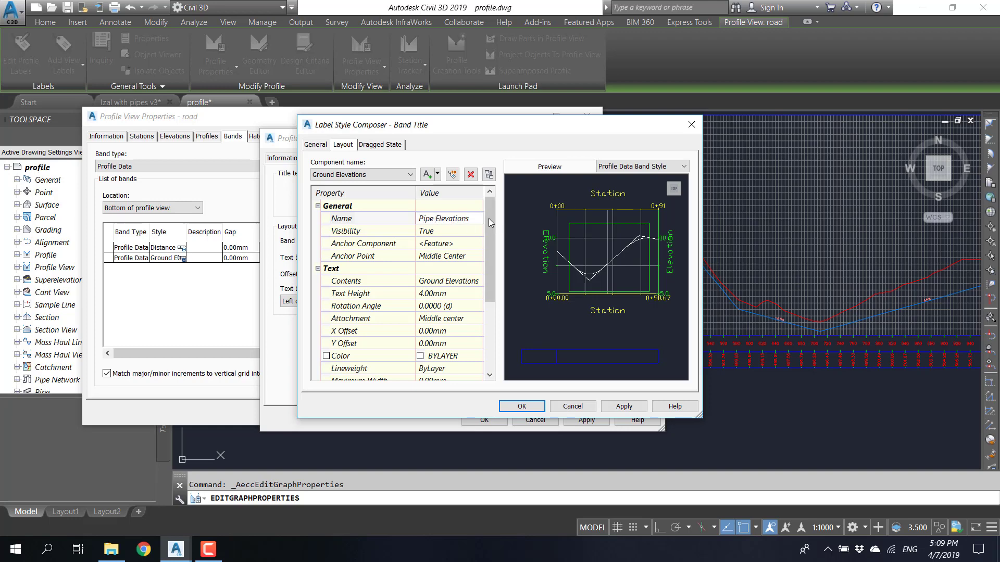
- Correct the name of the band title's text component to Pipe Elevation
key("BackSpace")
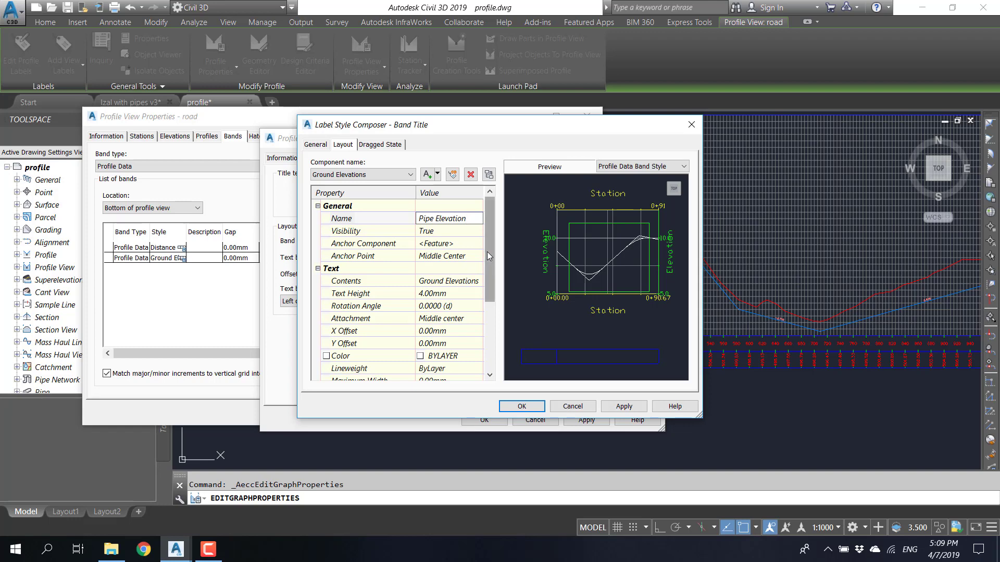
left_click_drag(488, 252, 486, 229)
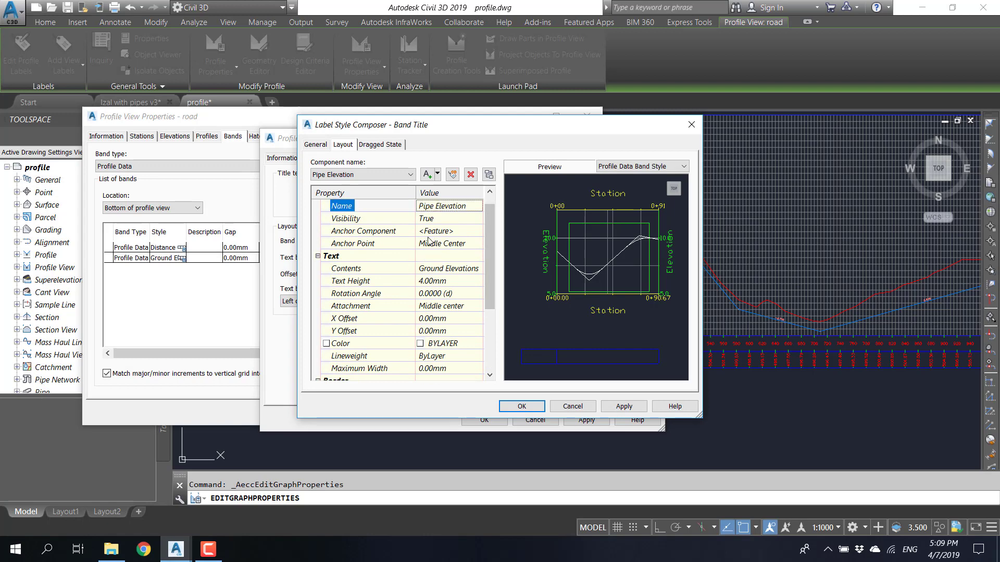
left_click(457, 244)
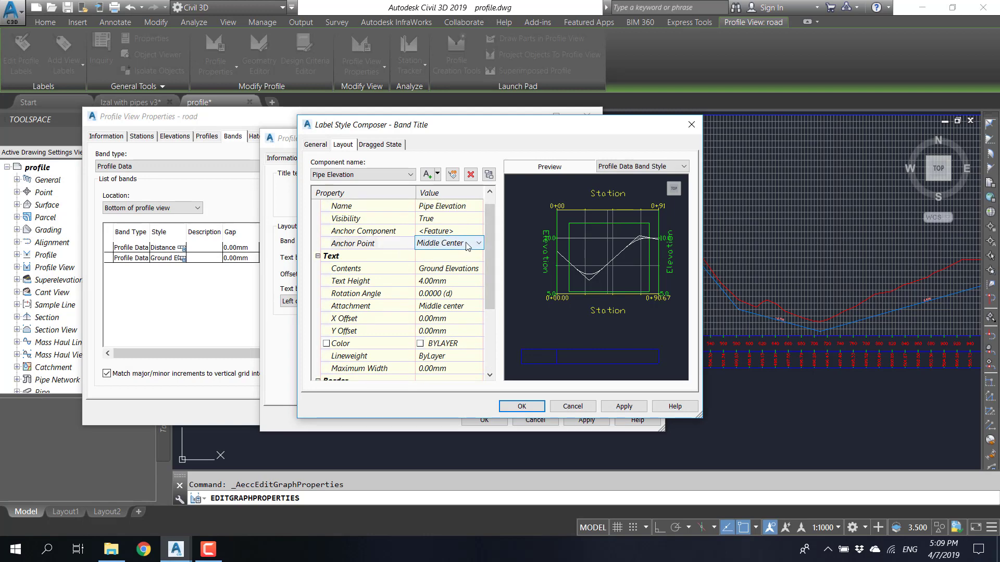
- Replace the band title's text contents with Pipe Elevation and accept the title label
scroll(491, 243, "down", 1)
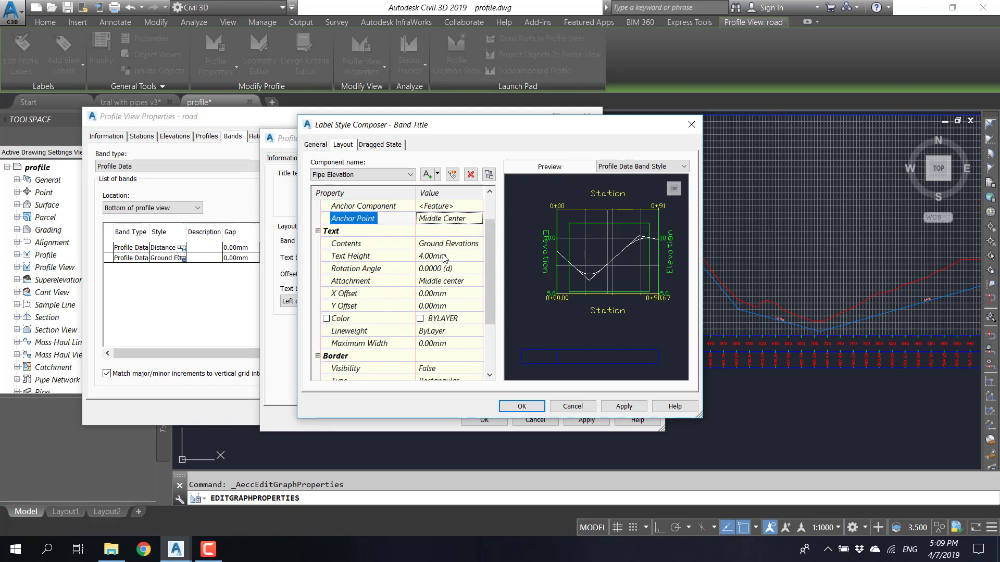
left_click(451, 244)
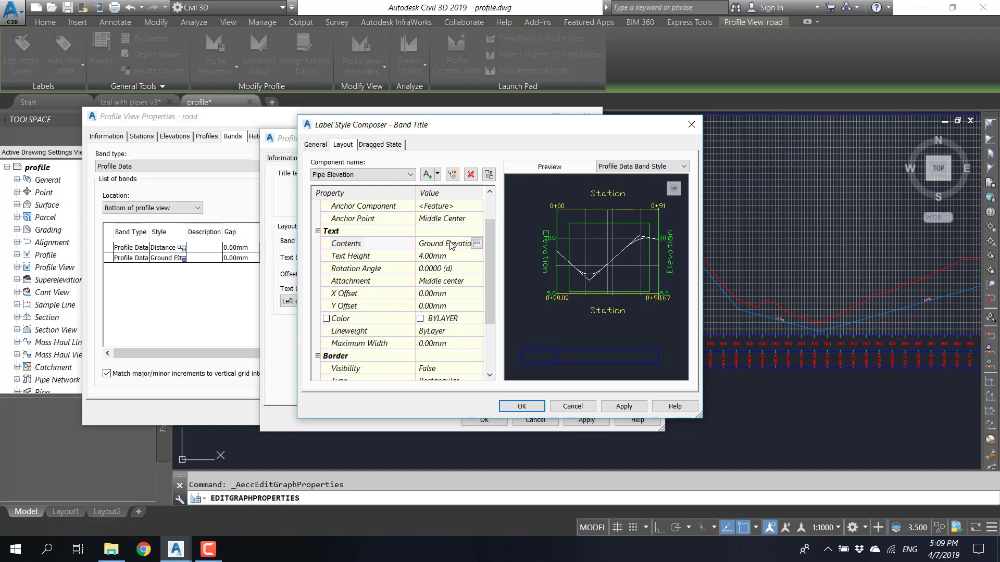
left_click(476, 244)
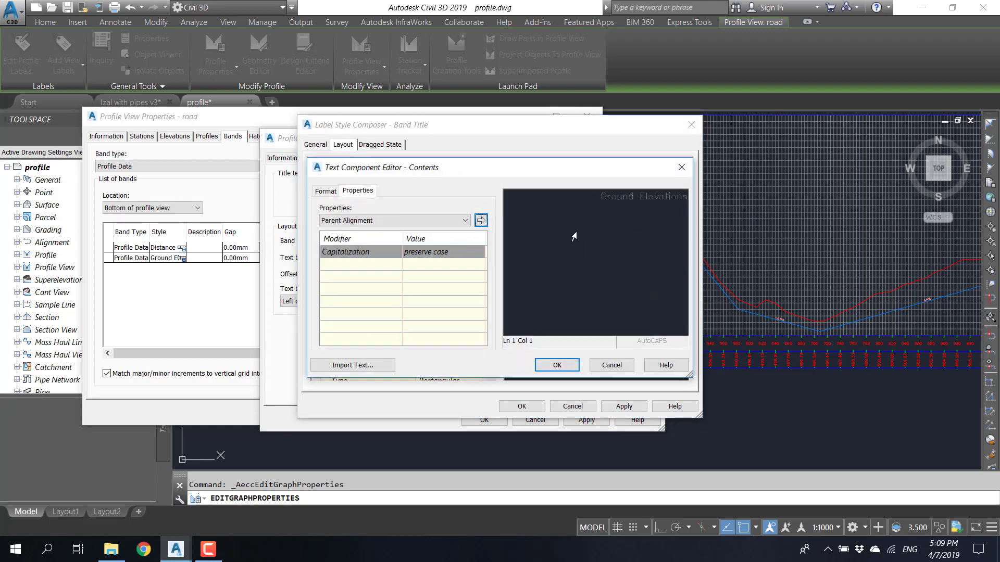
left_click(573, 237)
type("Pi")
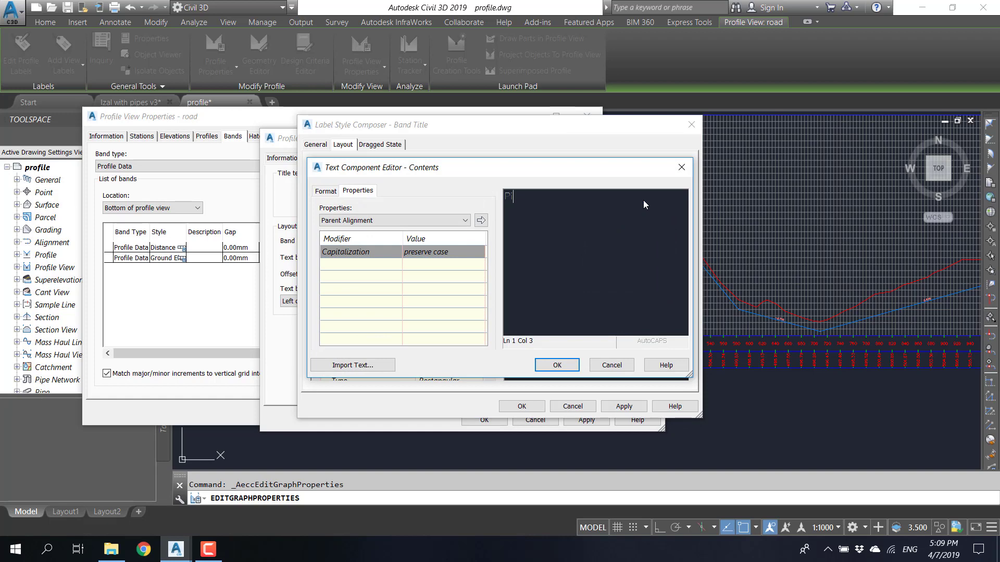
type("pe Elevation")
left_click(557, 365)
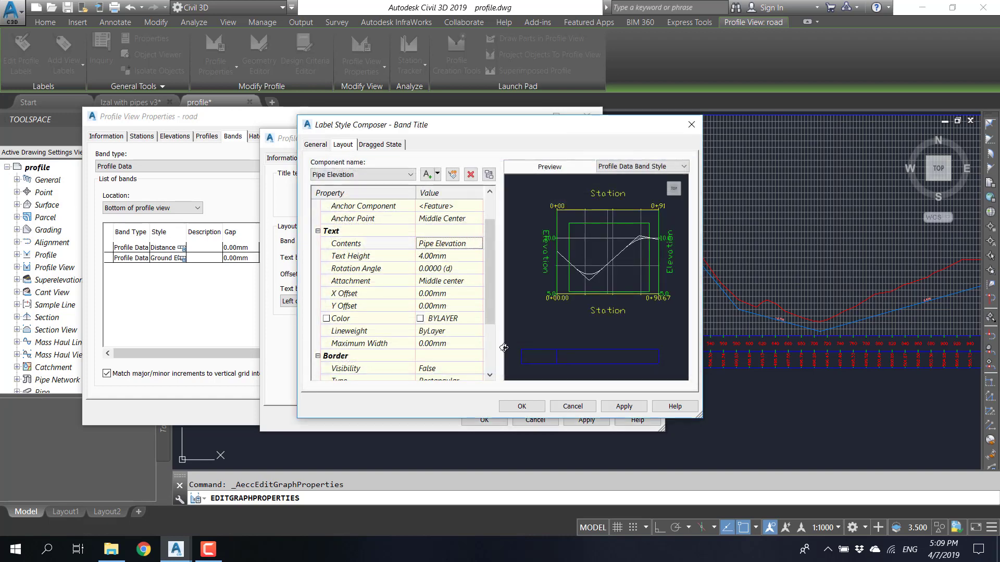
left_click_drag(487, 253, 489, 314)
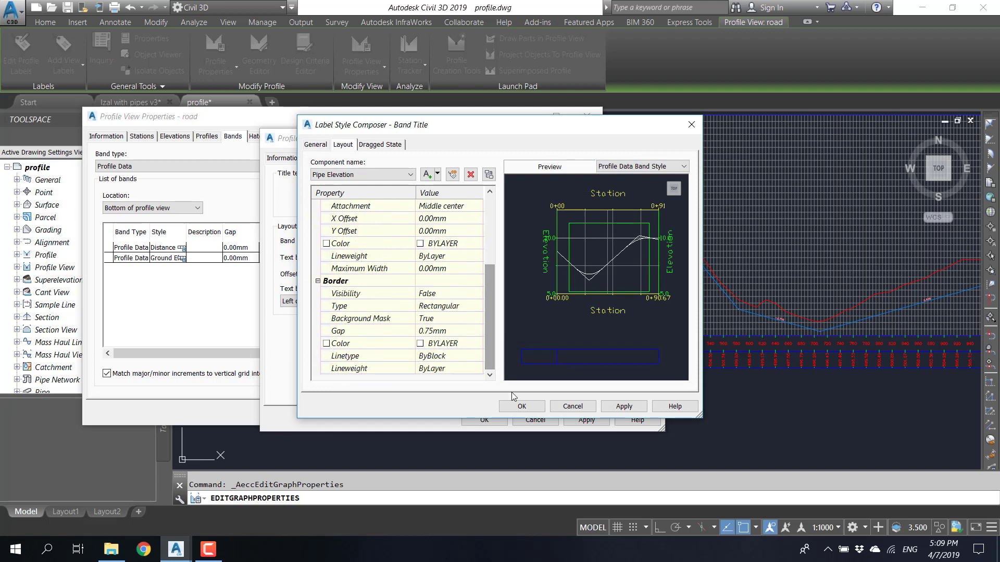
left_click(520, 407)
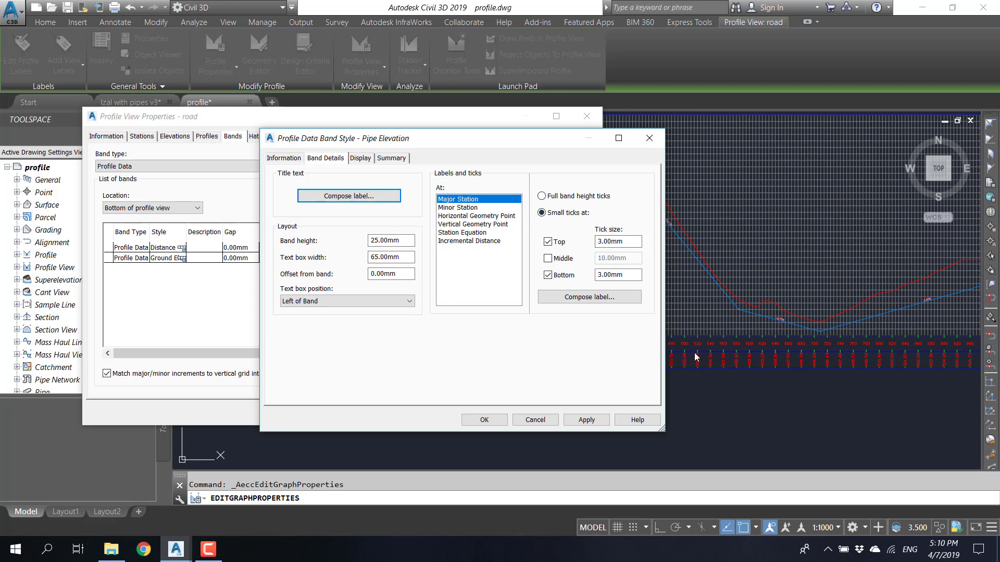
- Rename the text component of the Major Station label in the Pipe Elevation band style as Pipe Elevation
left_click(593, 297)
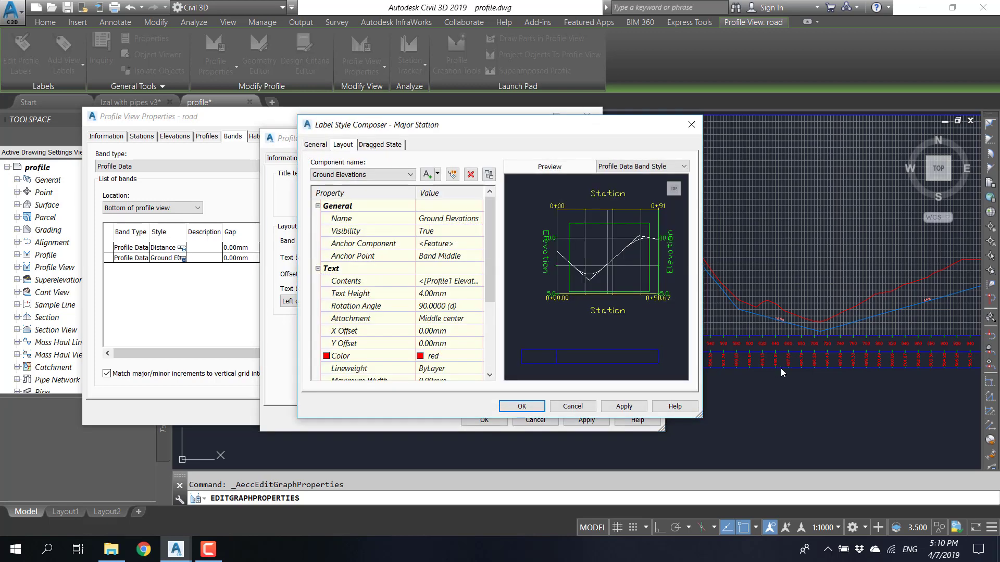
left_click(463, 219)
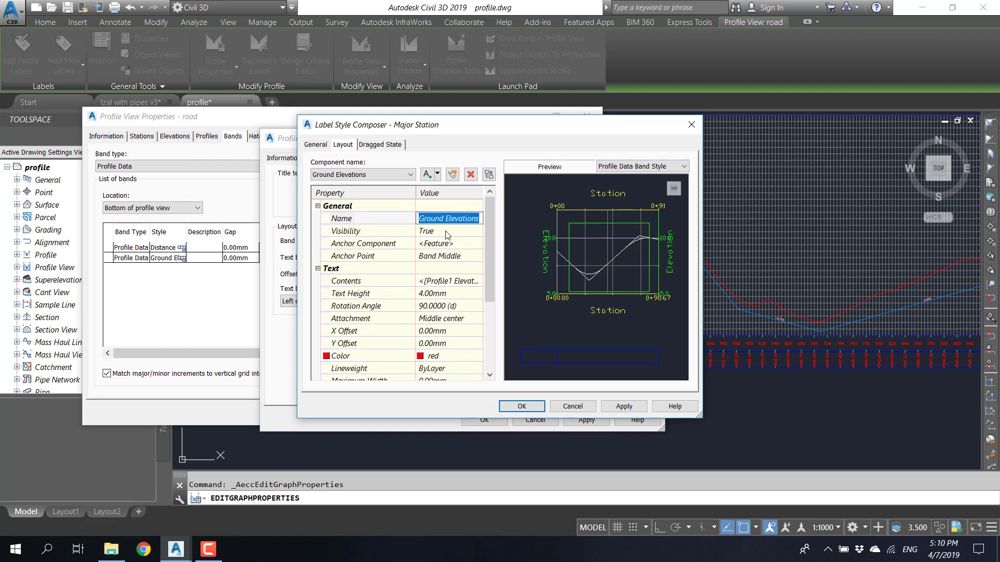
type("Pipe")
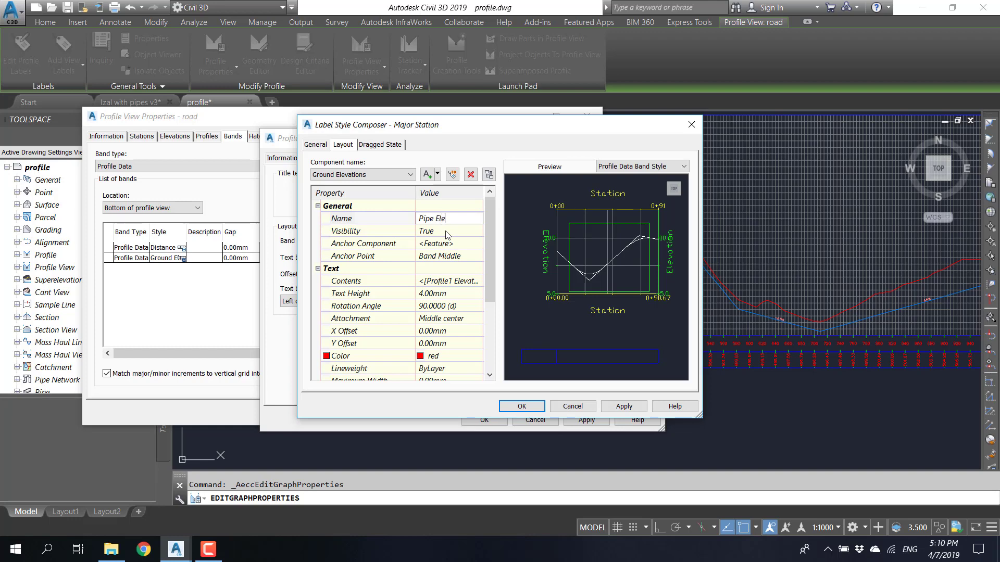
- Try to switch the Major Station label's text contents to the Profile2 Elevation property
left_click(456, 282)
left_click(475, 282)
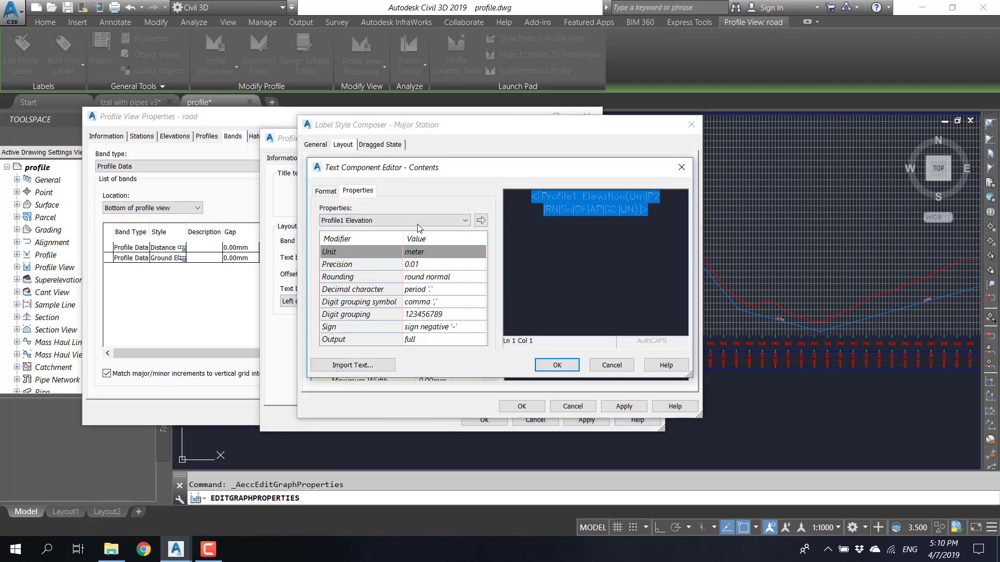
left_click(367, 220)
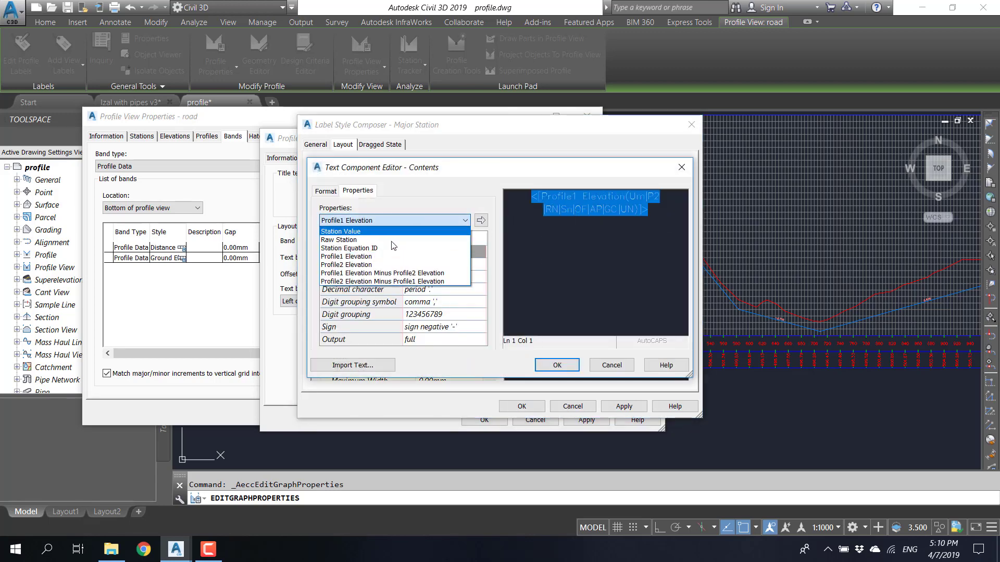
left_click(353, 265)
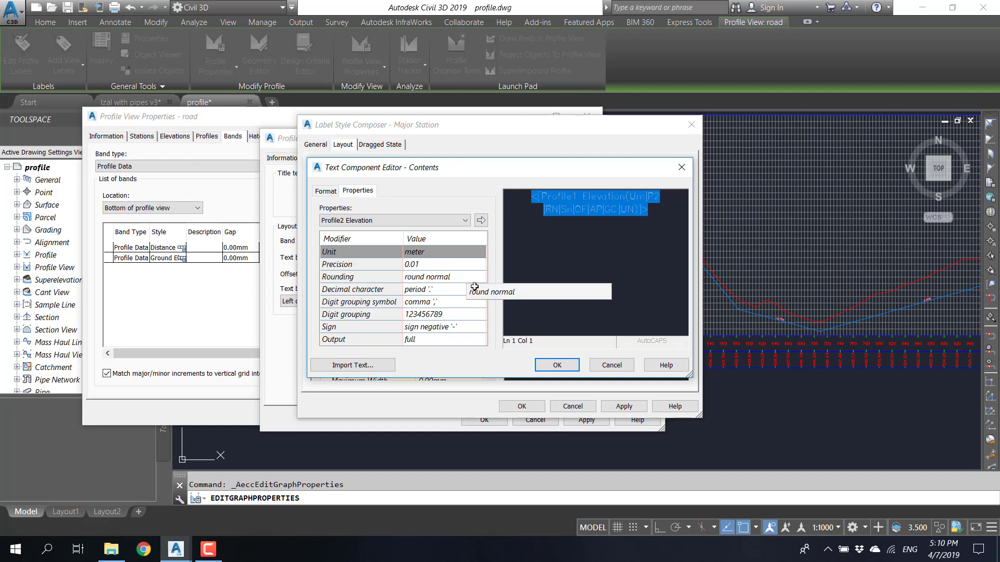
left_click(556, 365)
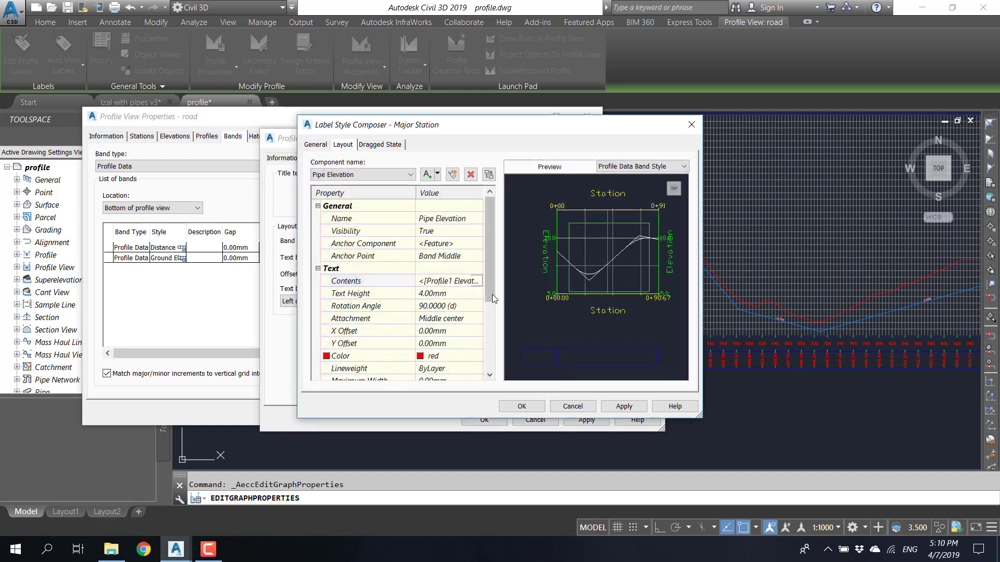
scroll(437, 276, "down", 3)
scroll(438, 275, "down", 1)
scroll(456, 306, "up", 4)
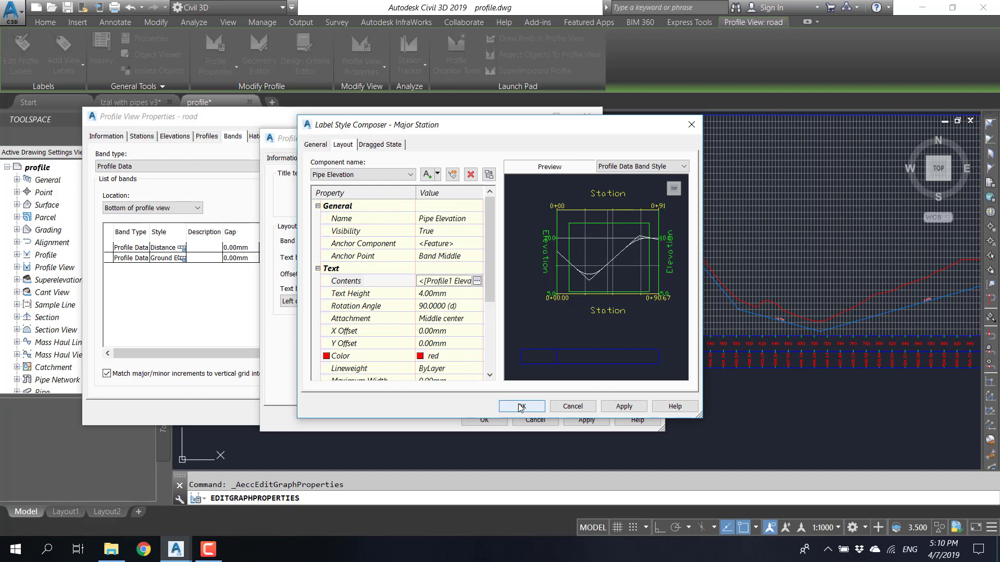
- Set the Major Station label's text rotation angle to 0 and accept the label
left_click(463, 307)
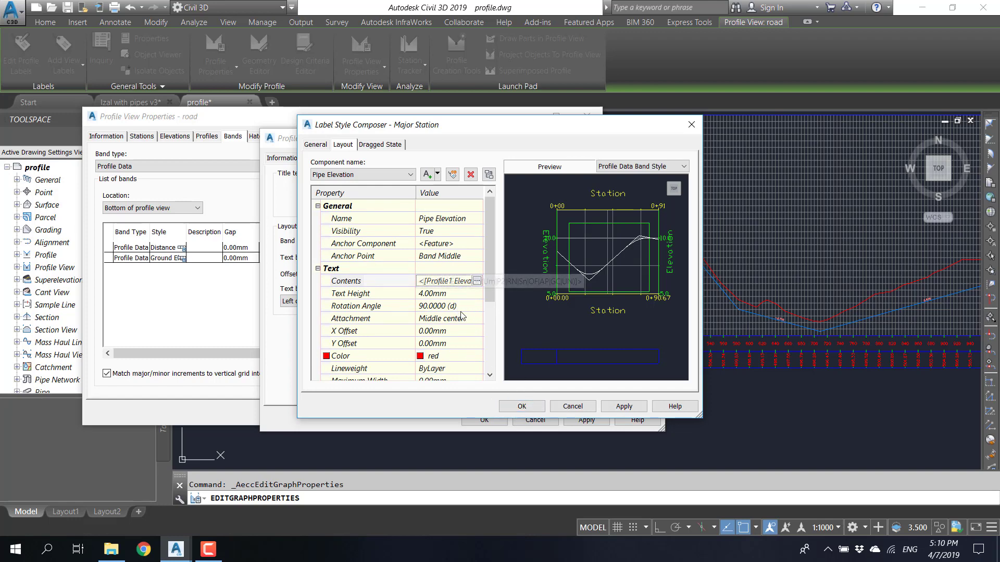
type("0")
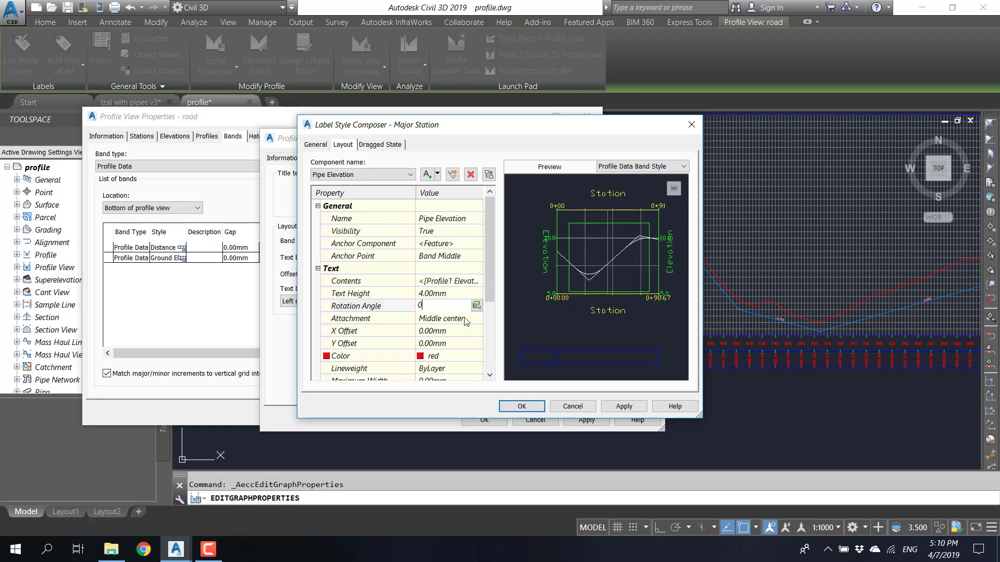
left_click(467, 319)
left_click(521, 407)
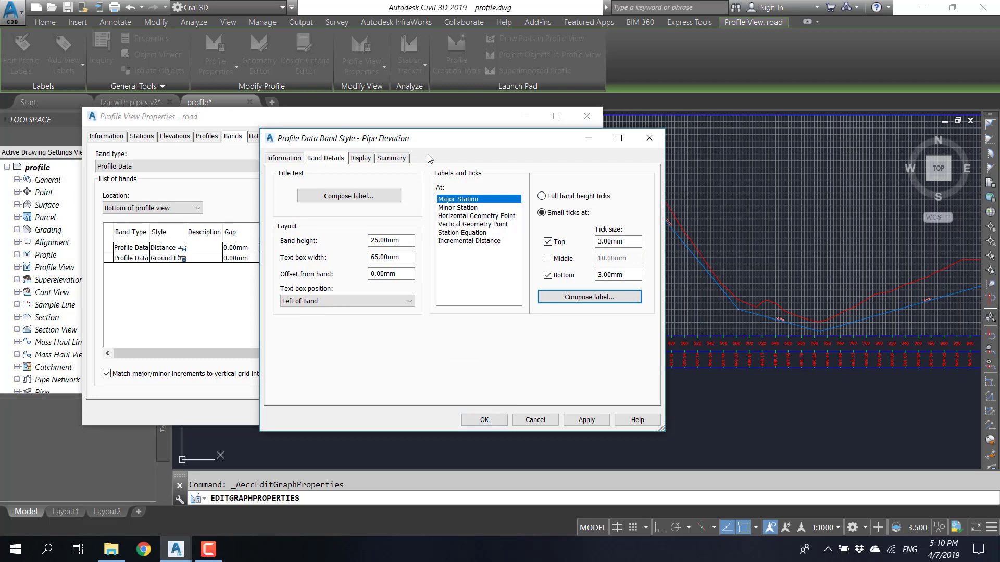
- Check the component display settings and summary of the Pipe Elevation band style, and accept the style
left_click(361, 159)
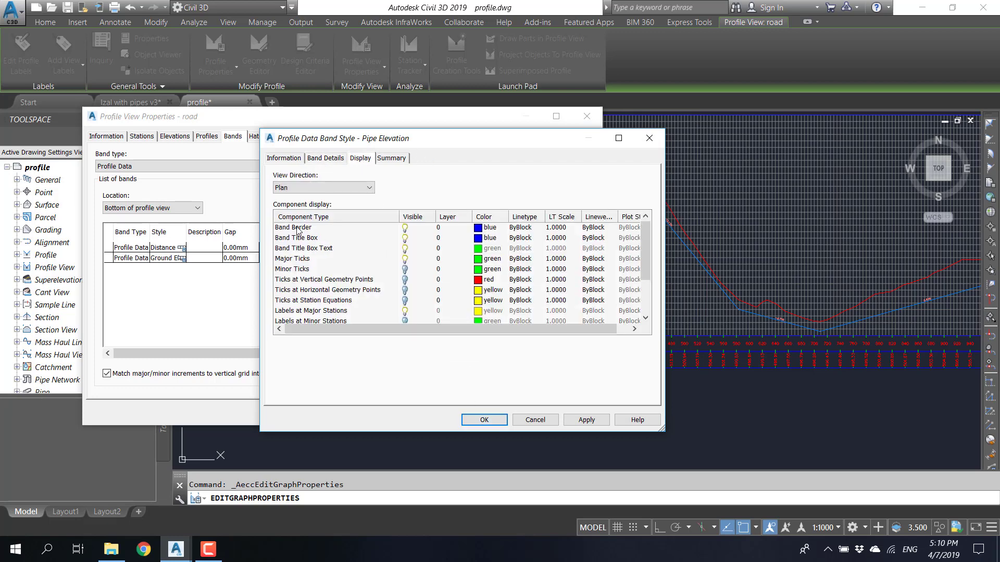
scroll(398, 268, "down", 2)
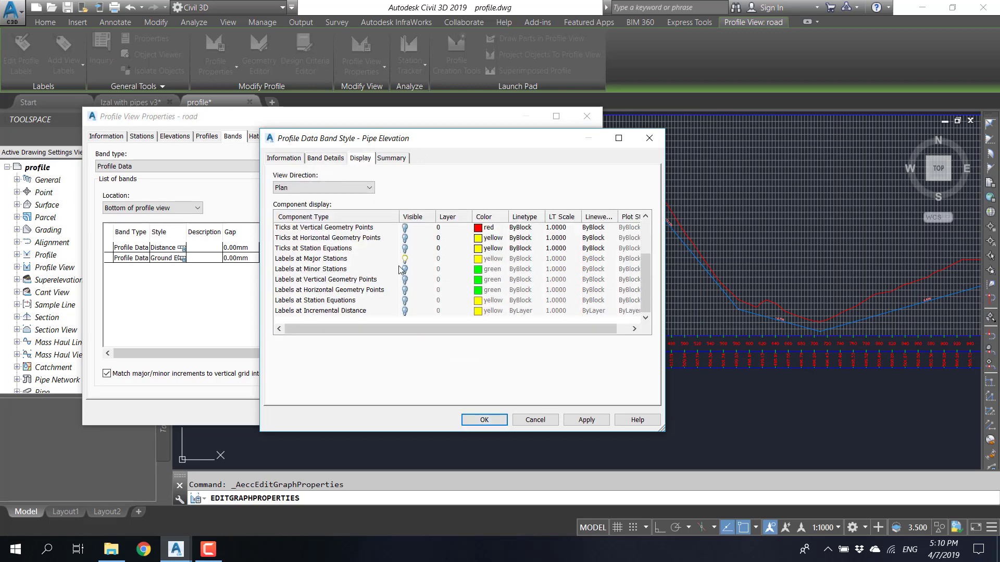
scroll(400, 270, "up", 2)
left_click(396, 158)
left_click(331, 159)
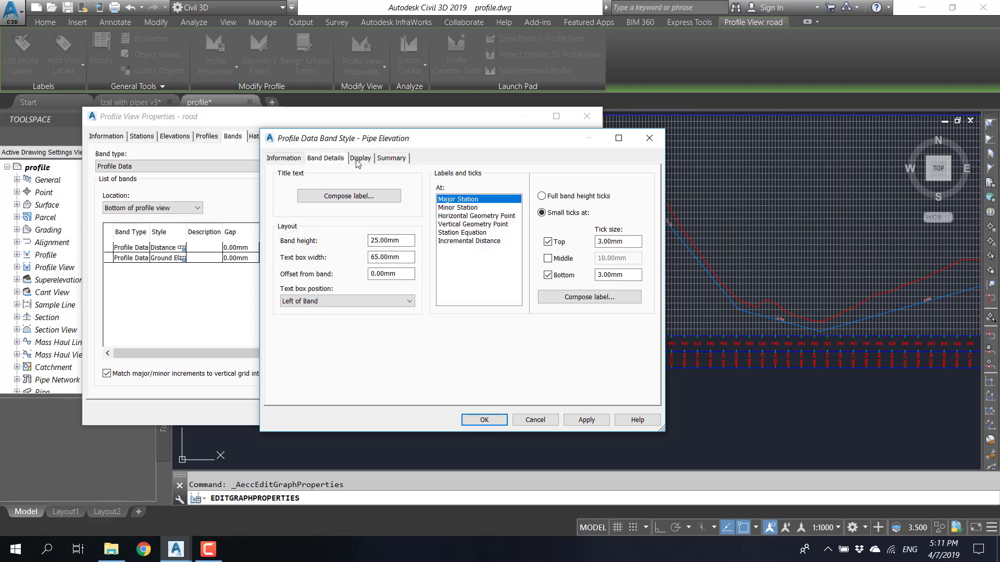
left_click(485, 418)
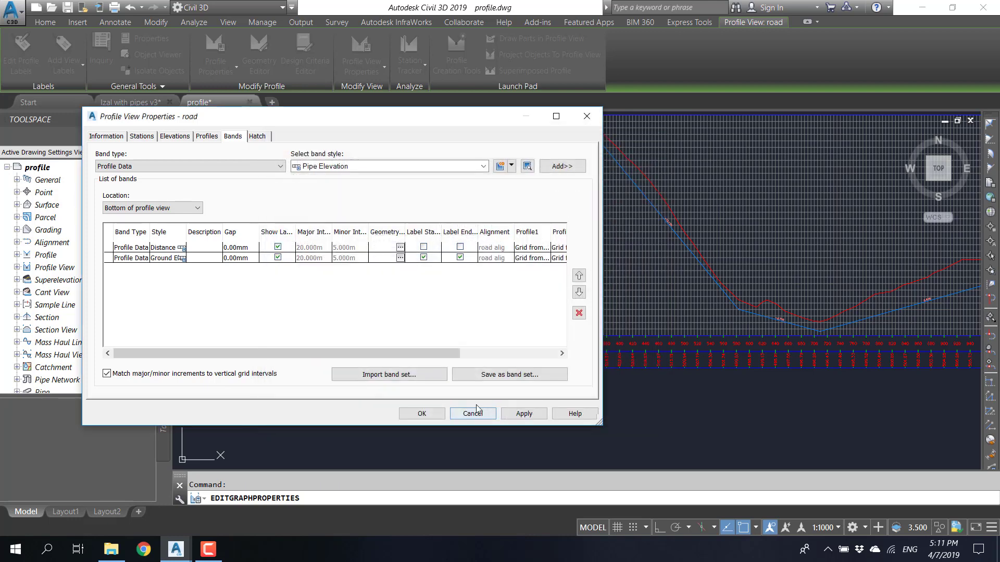
- Add the Pipe Elevation band below the road profile view and confirm the profile view properties
left_click(563, 167)
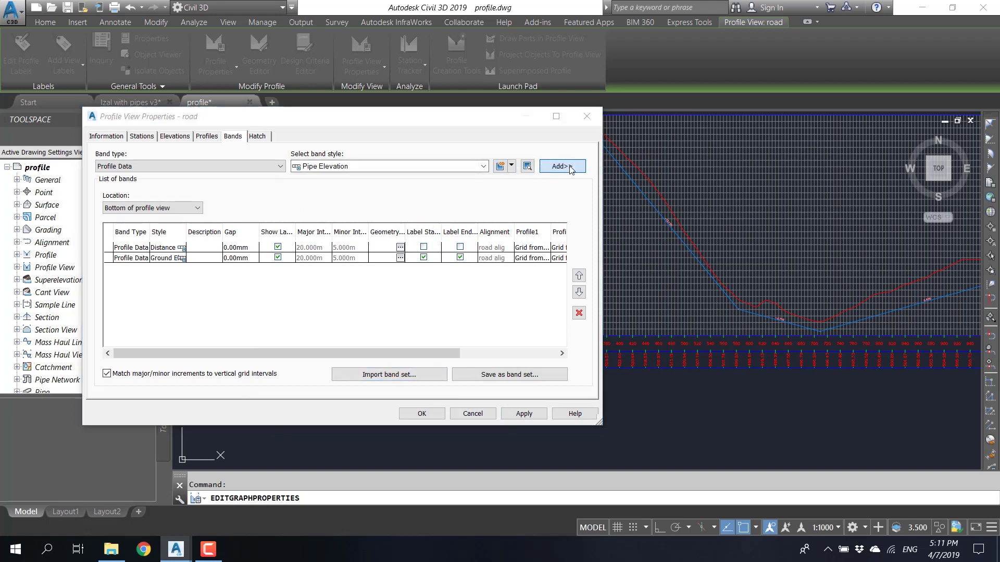
left_click(447, 426)
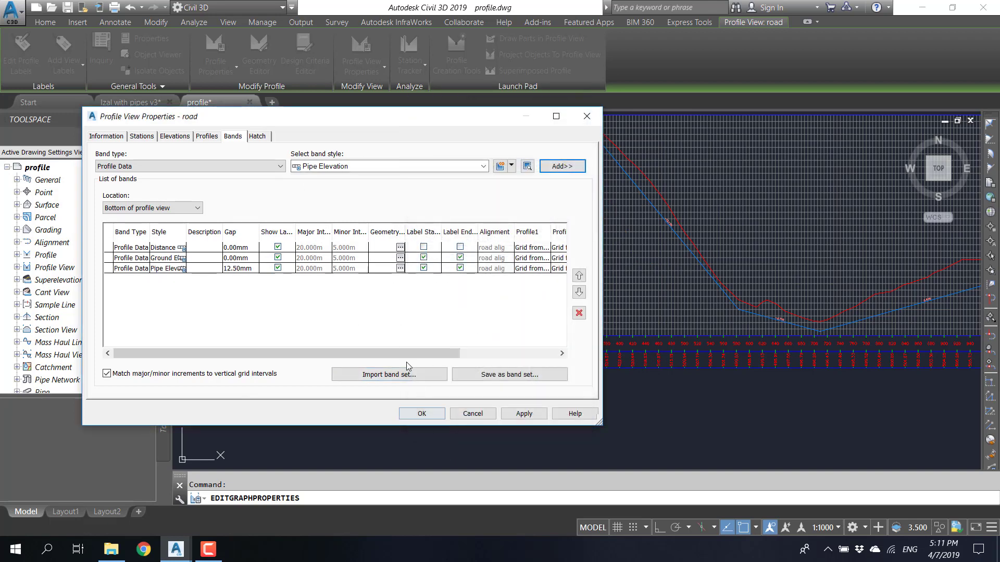
left_click(422, 413)
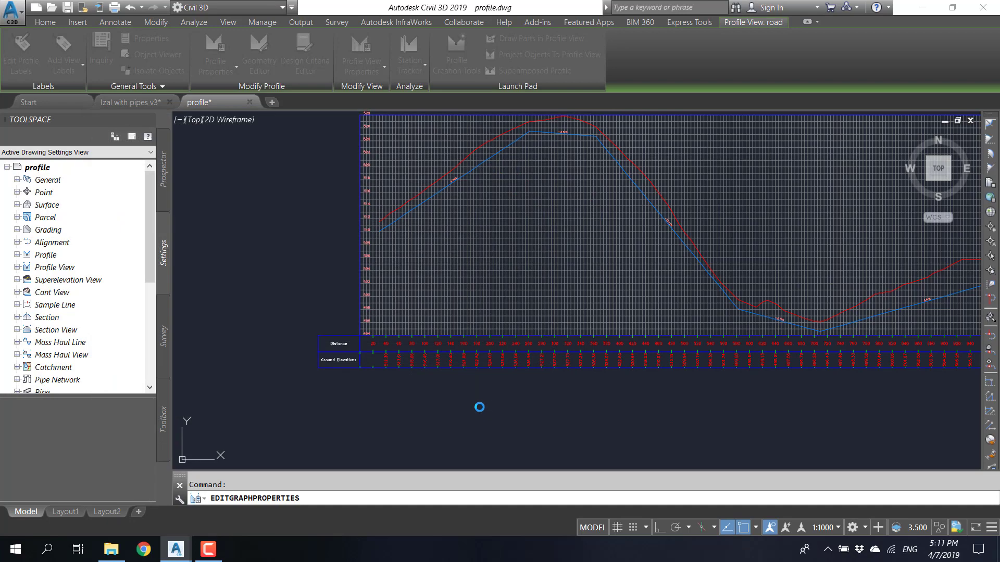
key("Escape")
- Open the Major Station label of the Pipe Elevation band style for editing from the road profile view's band properties
scroll(394, 392, "up", 5)
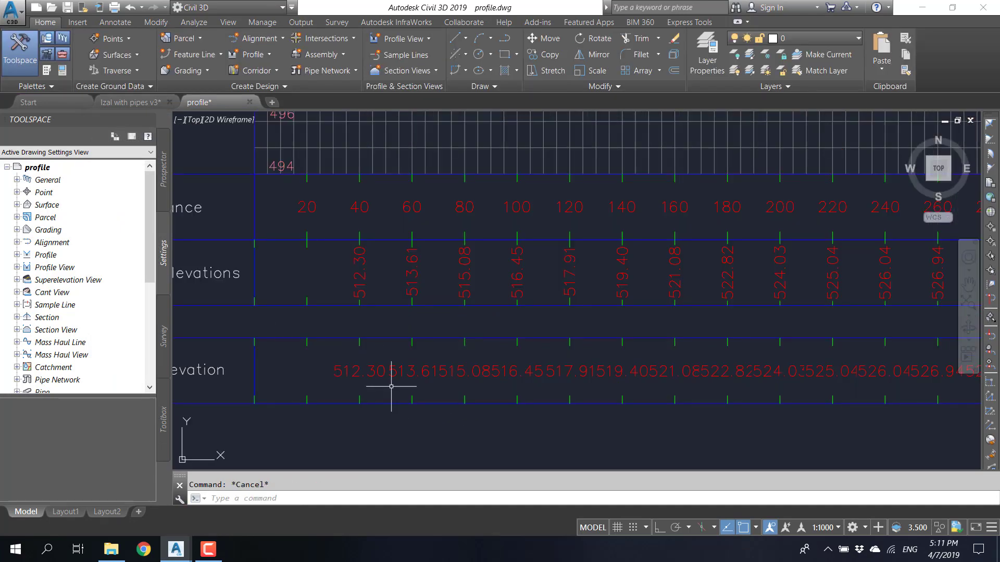
middle_click_drag(360, 374, 440, 381)
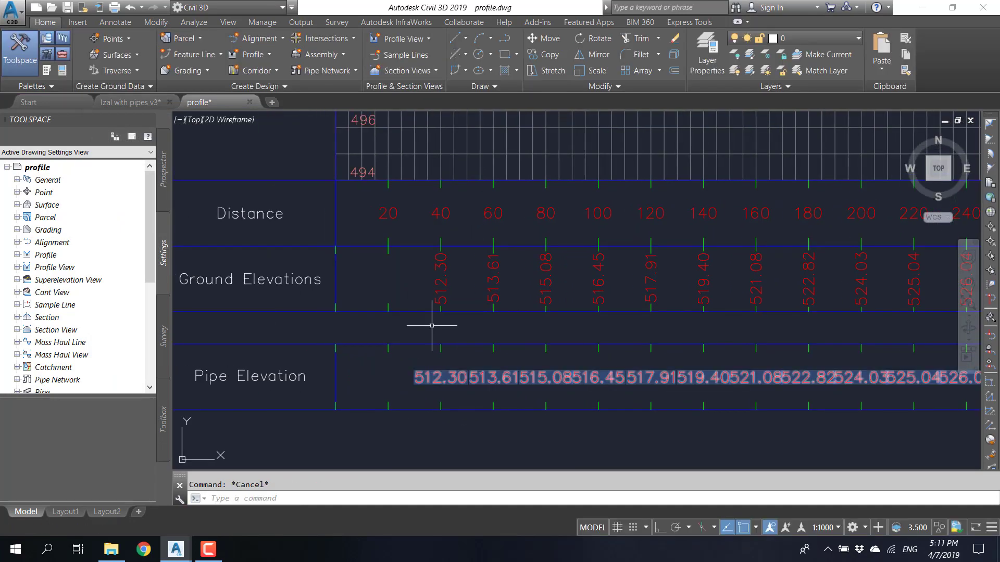
middle_click_drag(440, 331, 564, 302)
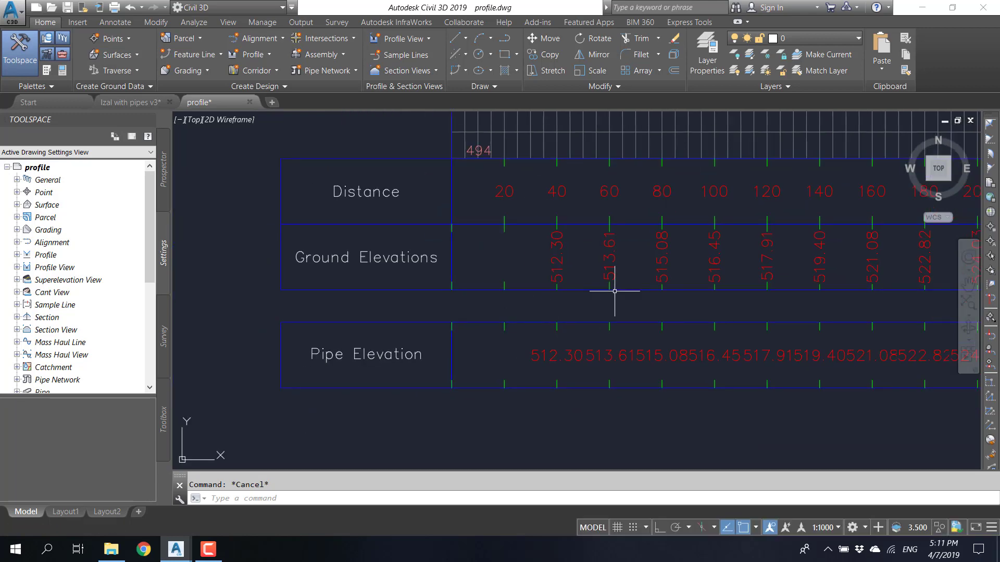
left_click(386, 359)
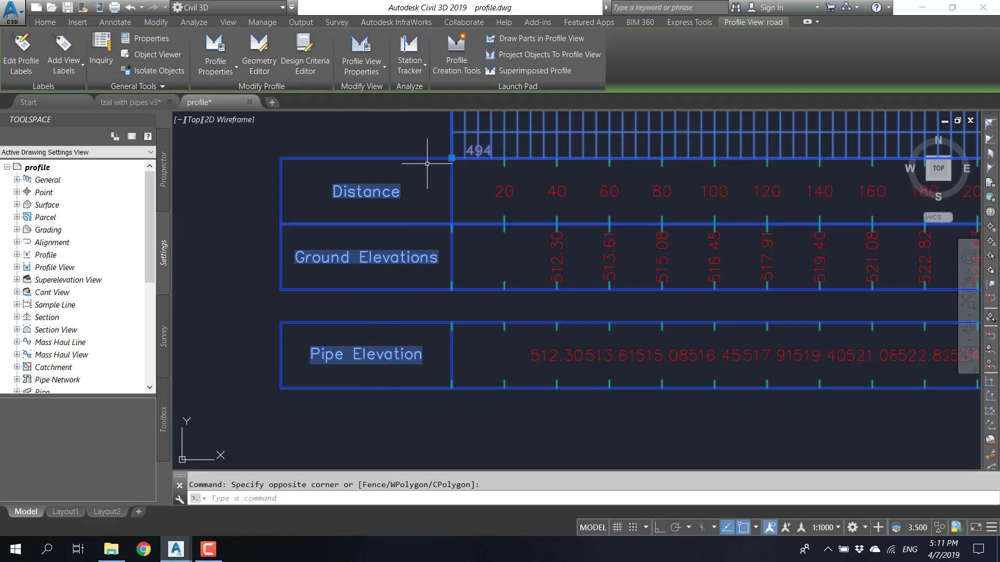
left_click(361, 54)
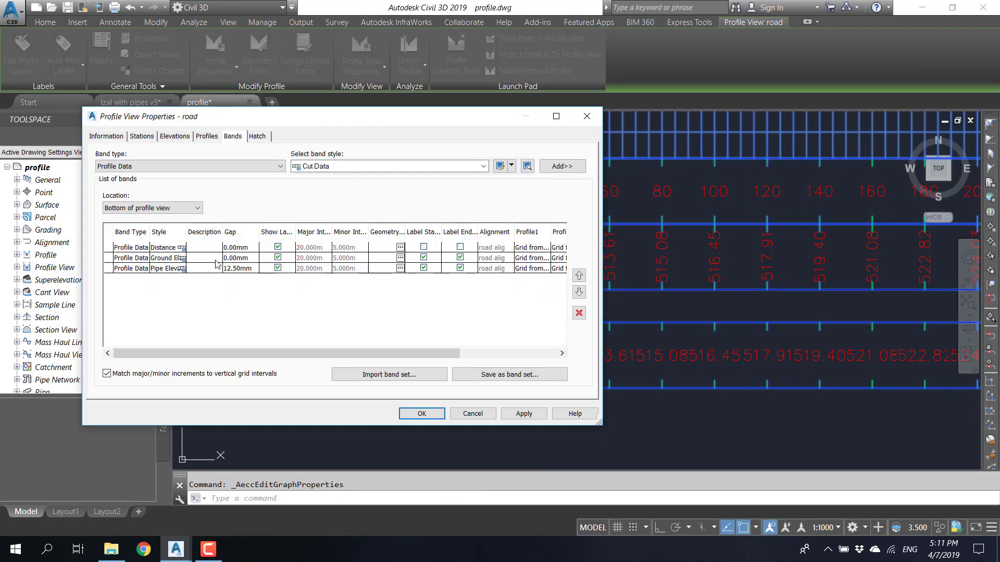
left_click(181, 269)
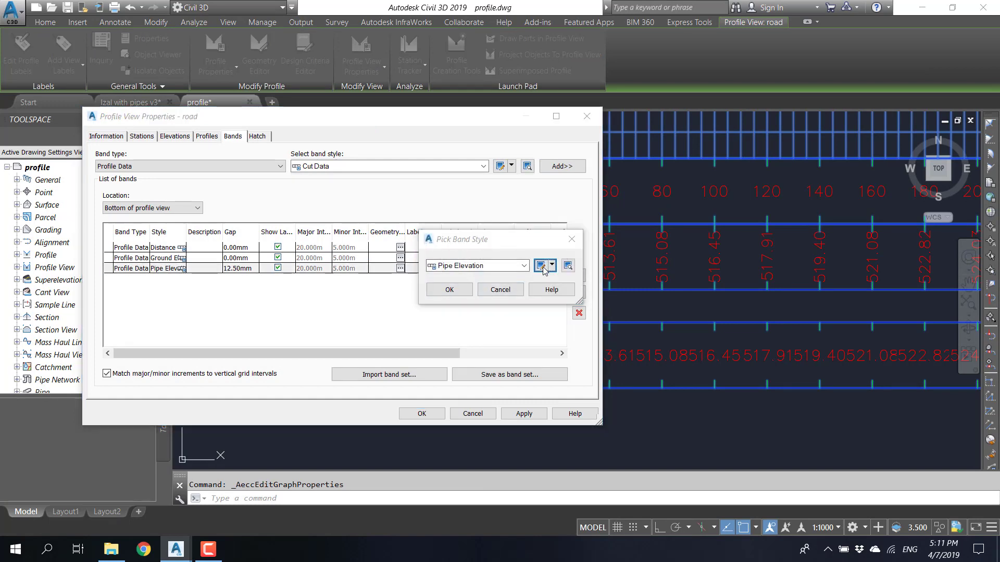
left_click(536, 264)
left_click(577, 295)
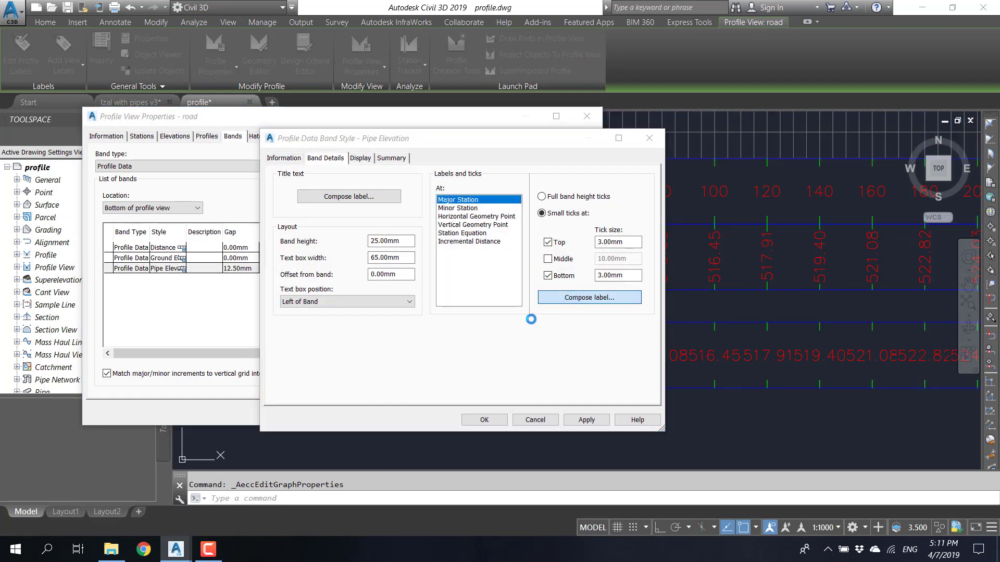
- Set the Major Station label's text rotation angle to 90 and accept the label, the band style and the profile view properties
scroll(470, 297, "down", 1)
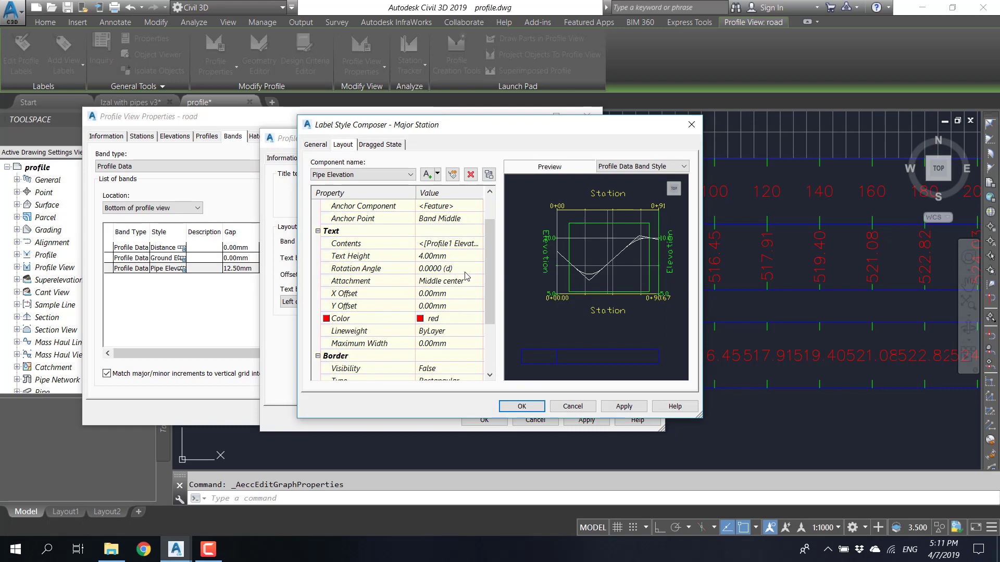
left_click(465, 269)
type("90")
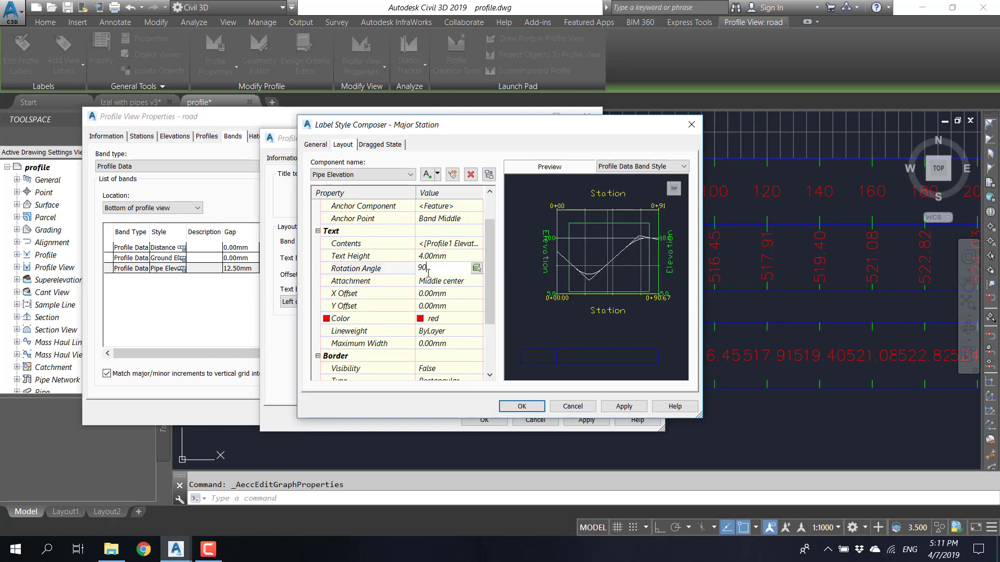
left_click(458, 306)
left_click(527, 407)
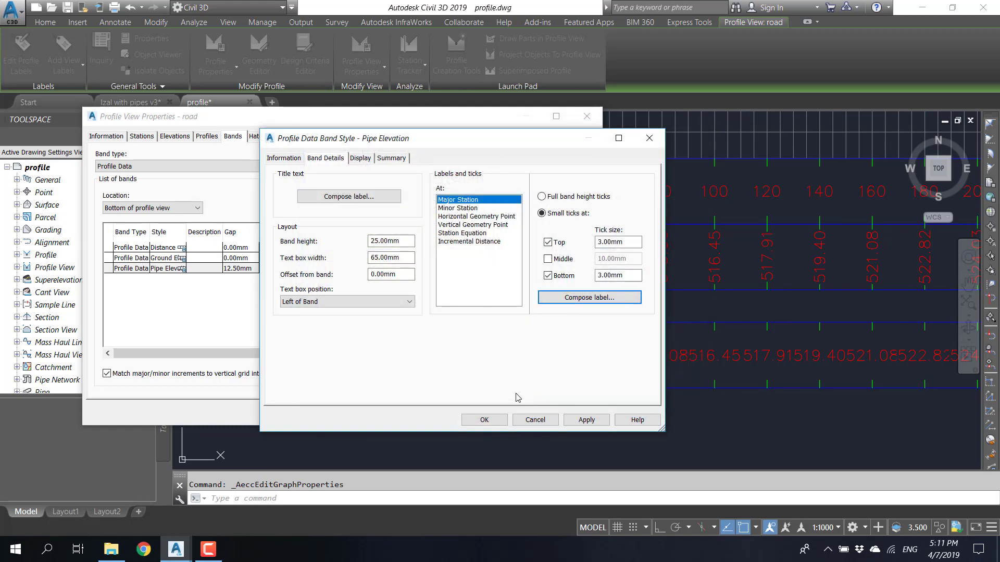
left_click(503, 420)
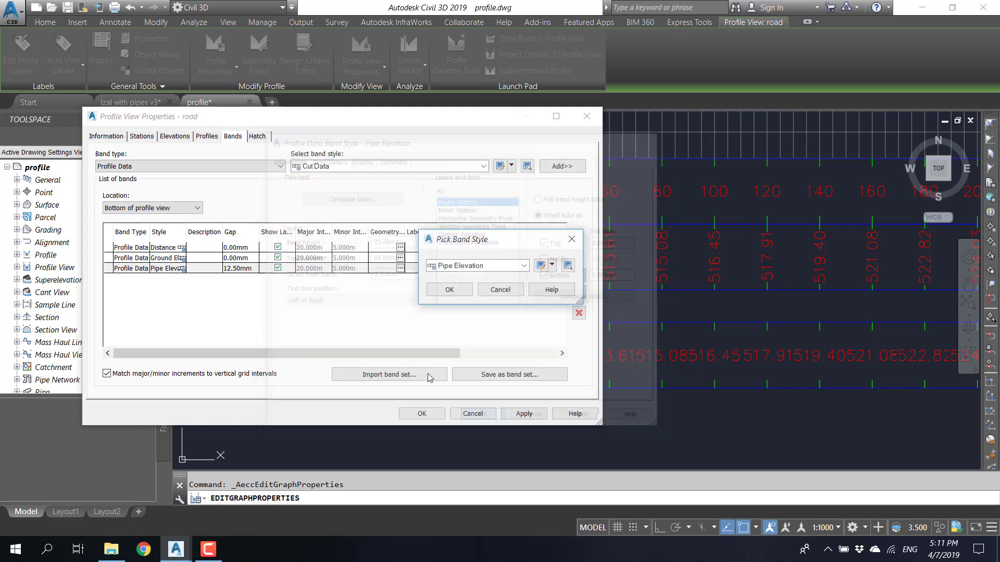
left_click(448, 304)
left_click(436, 417)
key("Escape")
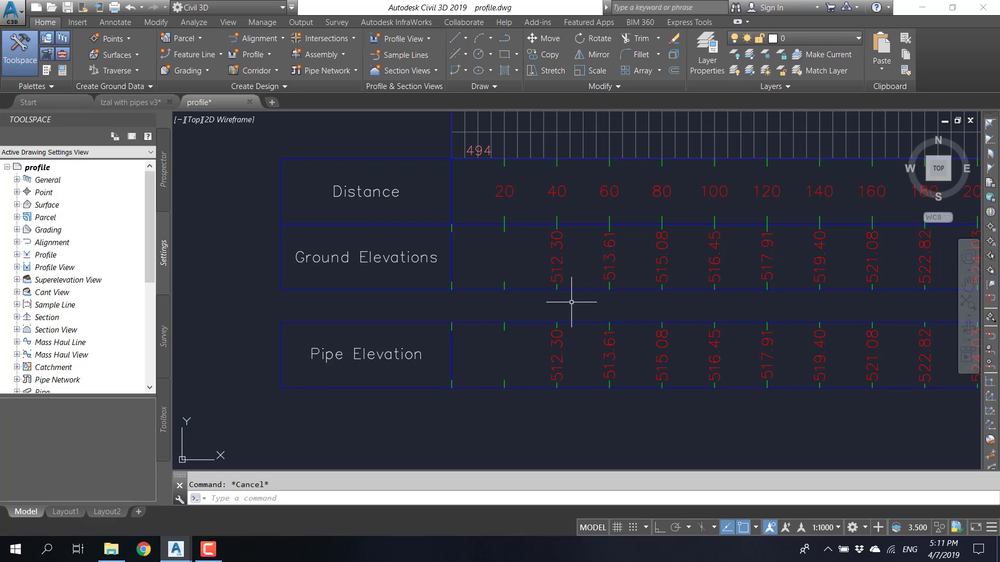
- Check which profiles are assigned as Profile1 and Profile2 to the Pipe Elevation band of the road profile view, without changing them
left_click(408, 435)
left_click(316, 122)
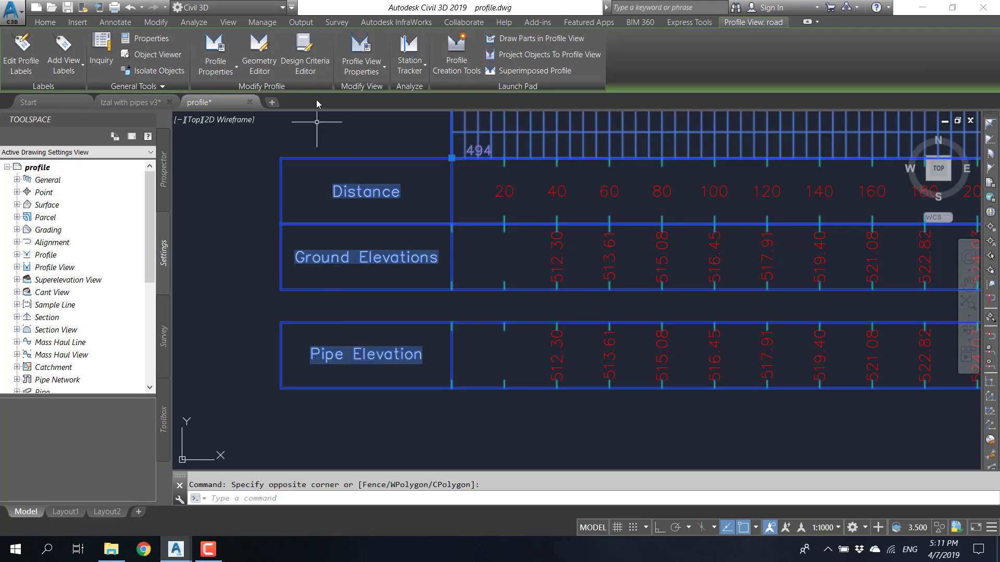
left_click(374, 69)
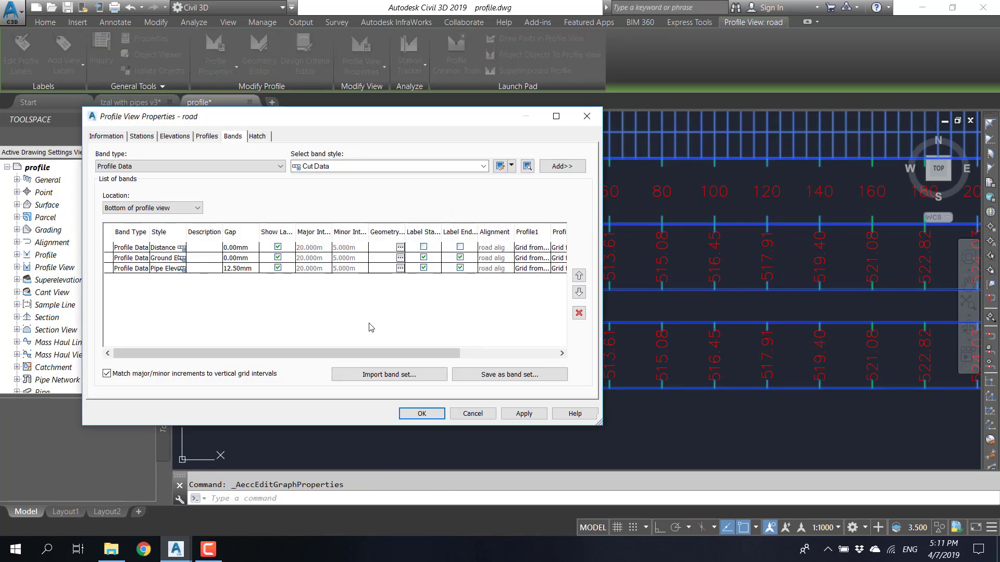
left_click(124, 270)
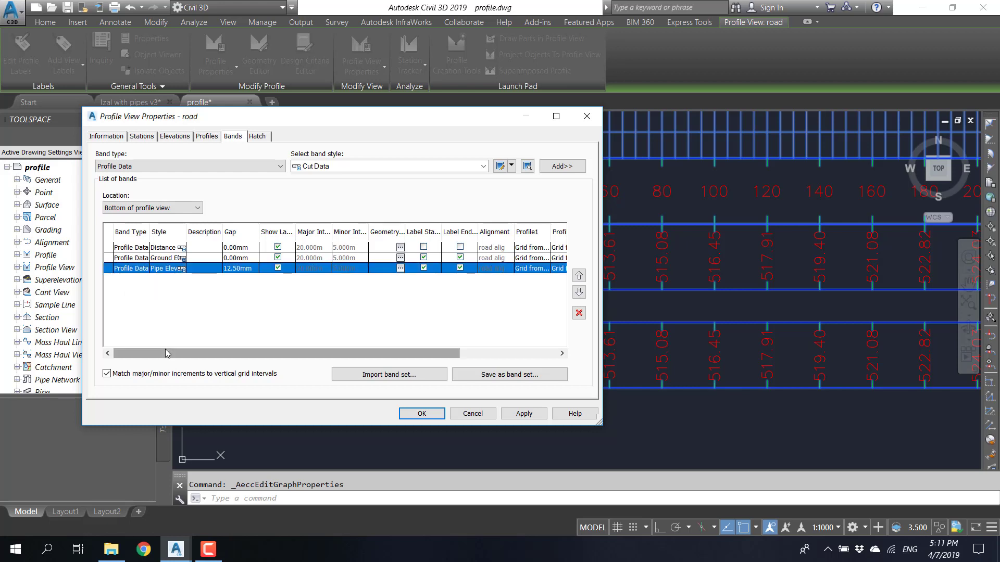
left_click_drag(166, 353, 290, 360)
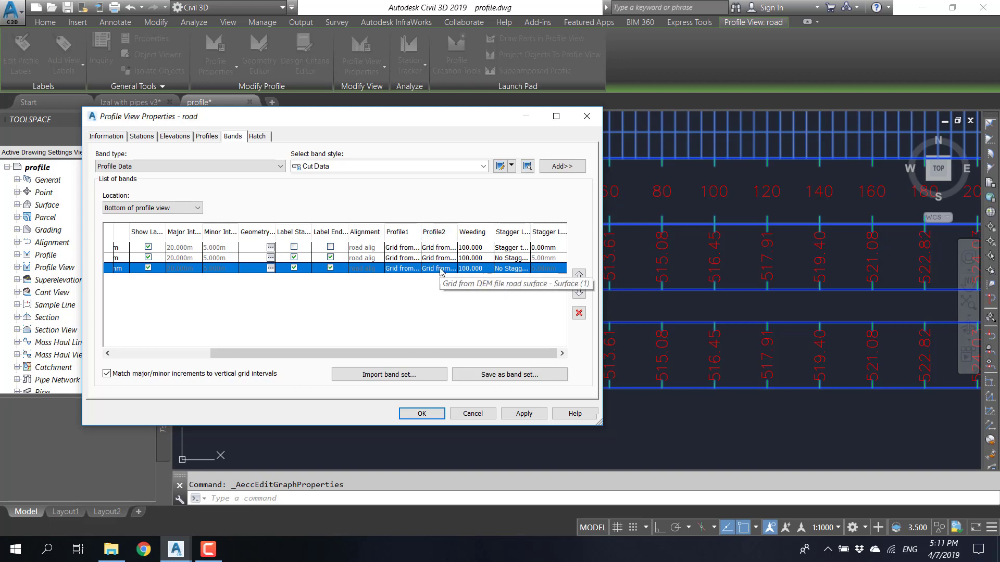
key("Escape")
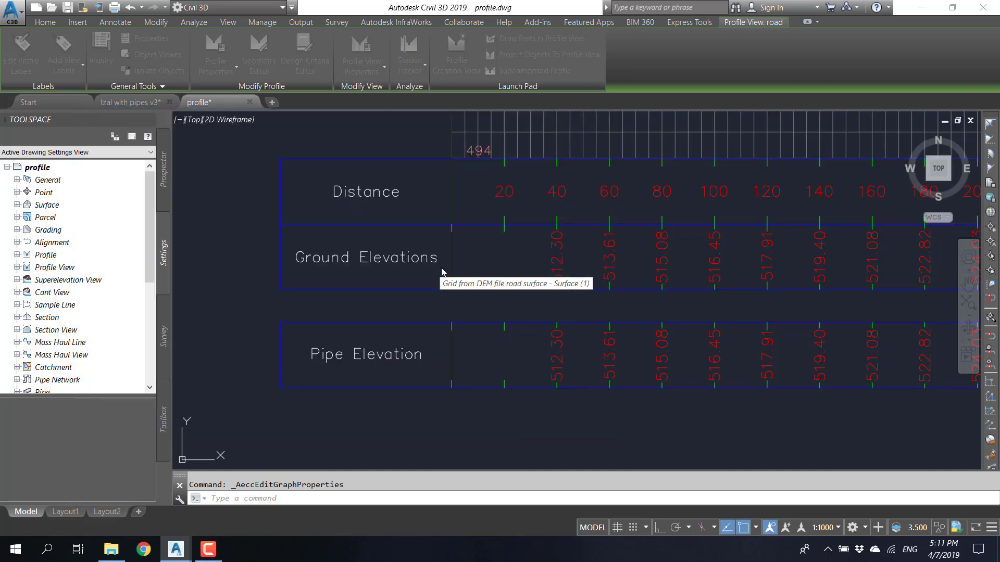
key("Escape")
- Examine the contour surface with its road alignment and compare it with the ground and pipe lines in the profile view
scroll(454, 272, "down", 10)
middle_click_drag(417, 269, 518, 269)
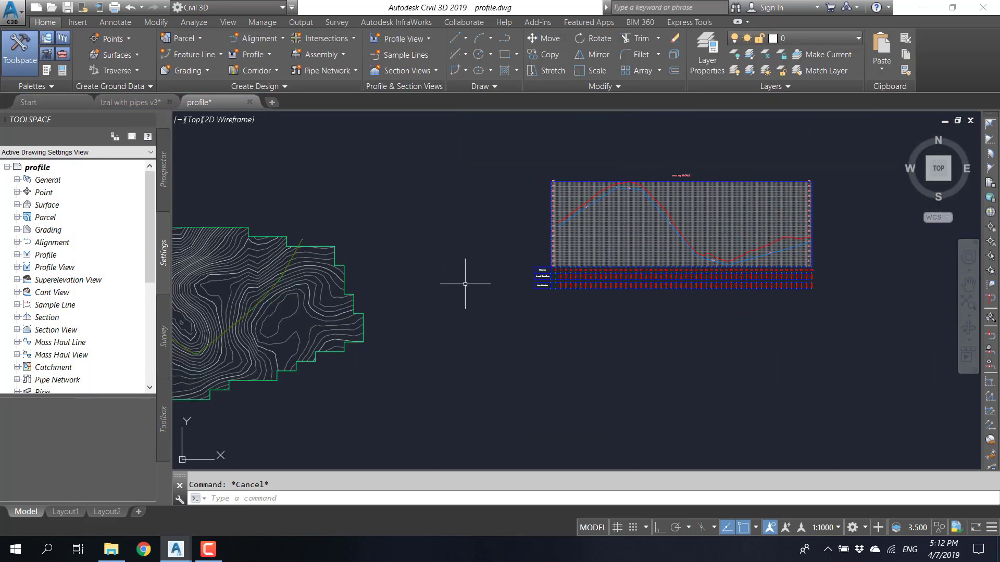
middle_click_drag(350, 303, 540, 288)
middle_click_drag(633, 178, 575, 234)
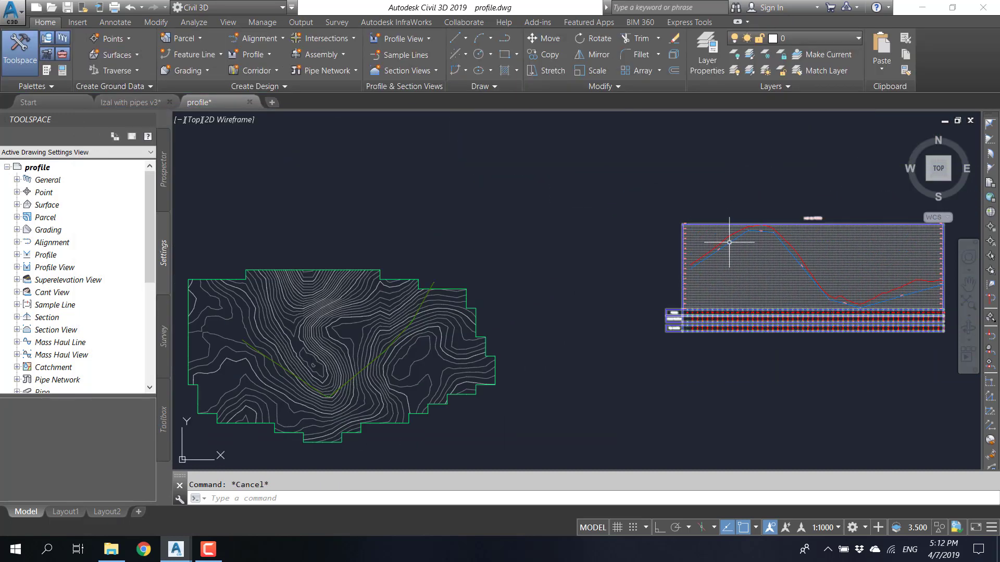
scroll(732, 232, "up", 4)
mouse_move(726, 214)
middle_mouse_down()
mouse_move(489, 264)
mouse_move(852, 175)
middle_mouse_up()
mouse_move(458, 299)
middle_mouse_down()
mouse_move(600, 244)
mouse_move(699, 153)
middle_mouse_up()
scroll(480, 282, "down", 4)
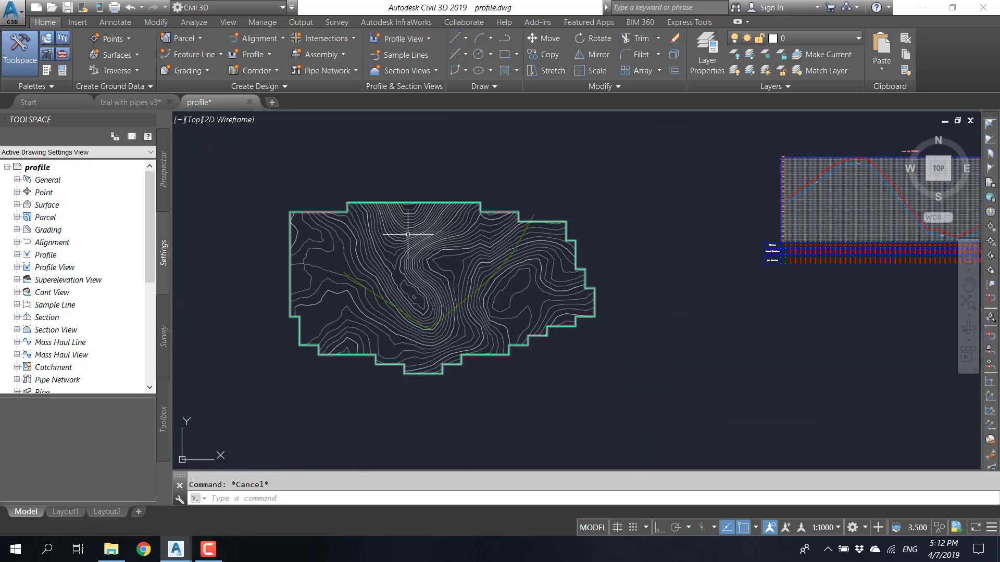
middle_click_drag(722, 241, 408, 290)
scroll(524, 219, "up", 3)
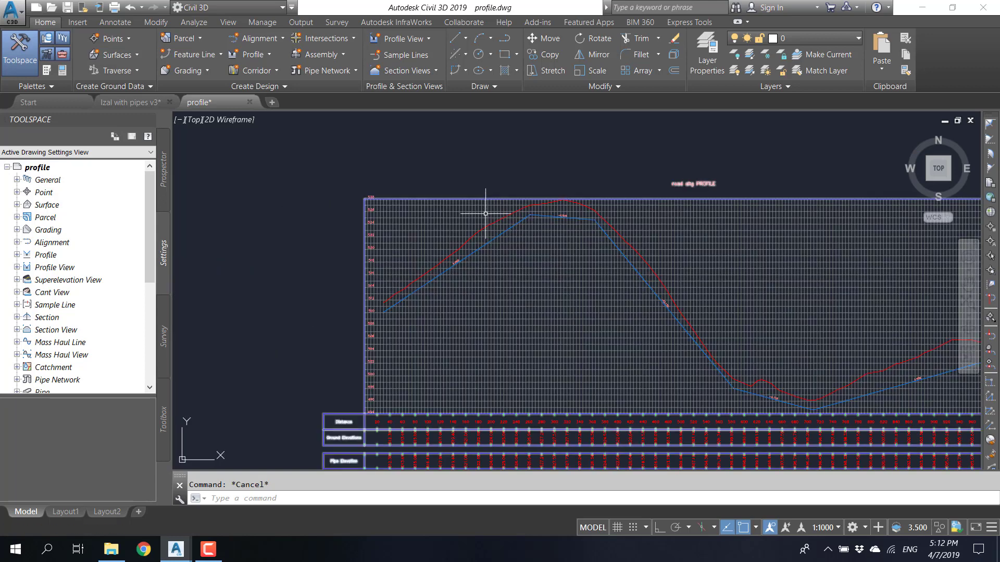
- Set Profile2 of the Pipe Elevation band to Pipe profile and confirm the profile view properties
middle_click_drag(507, 291, 461, 206)
left_click(327, 383)
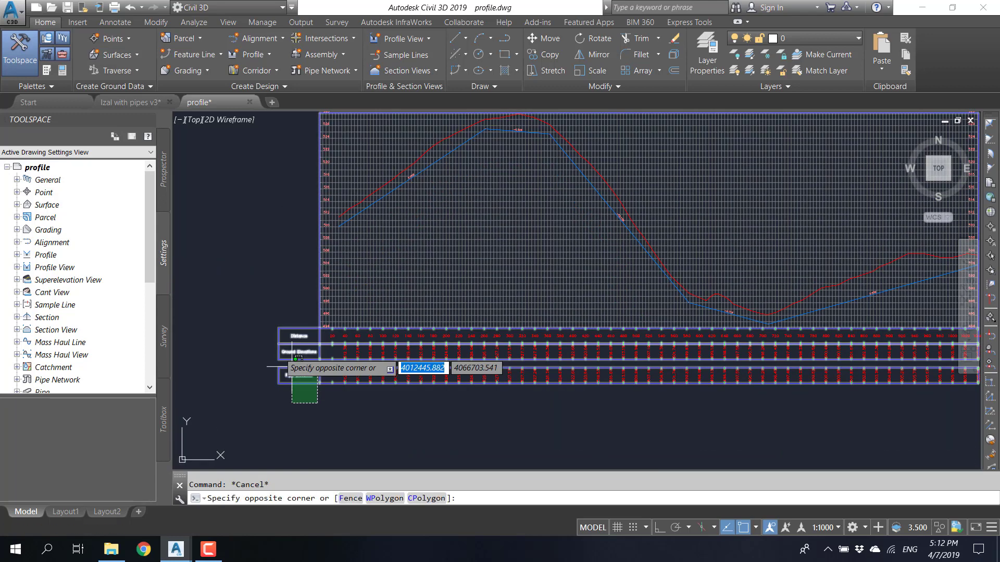
left_click(286, 401)
left_click(359, 44)
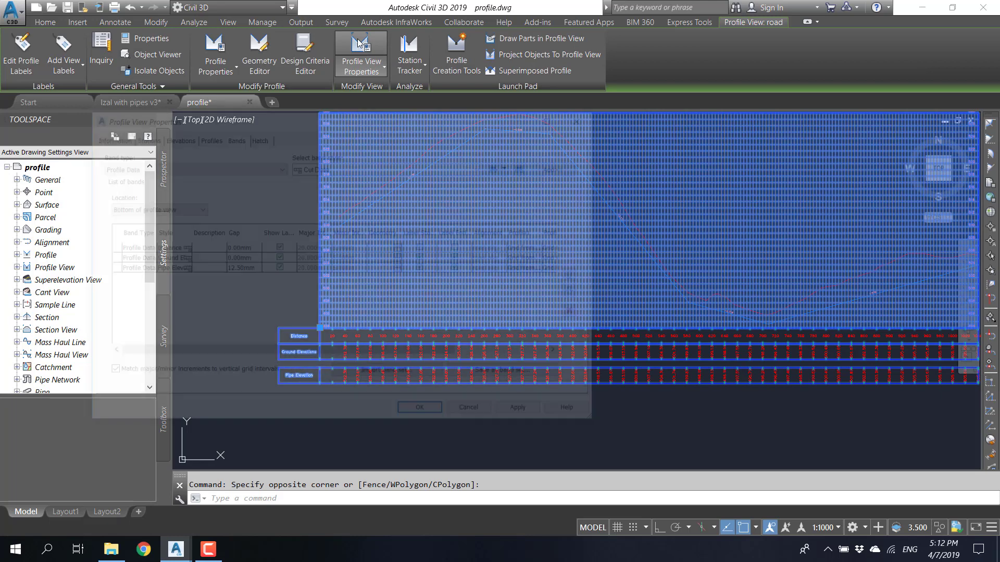
left_click_drag(379, 353, 476, 354)
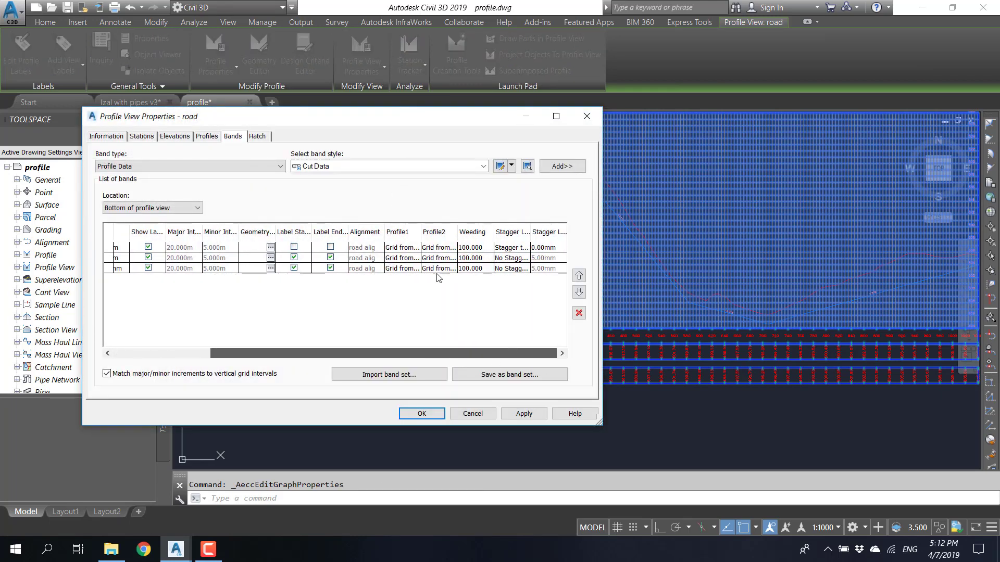
left_click(440, 269)
left_click(441, 269)
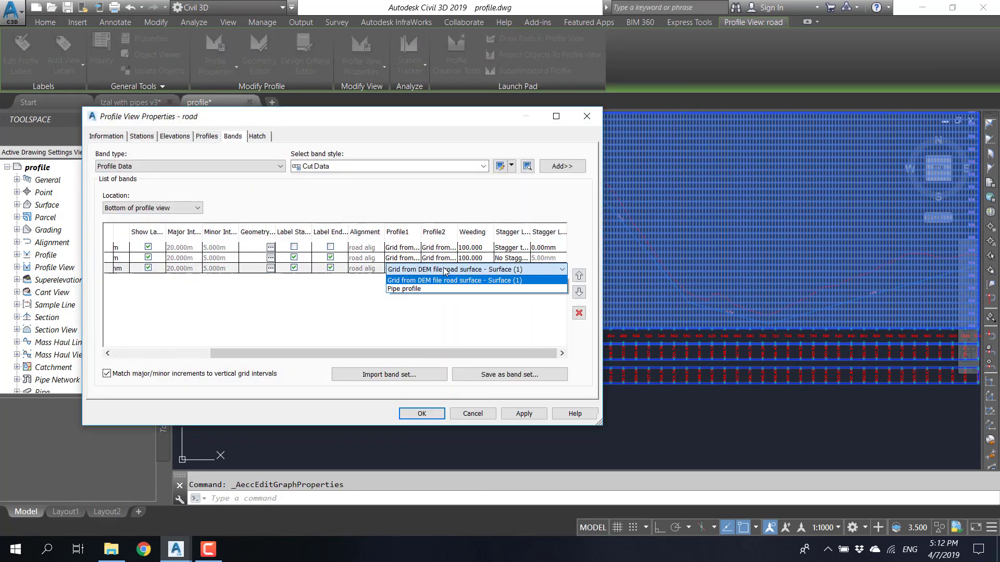
left_click(421, 289)
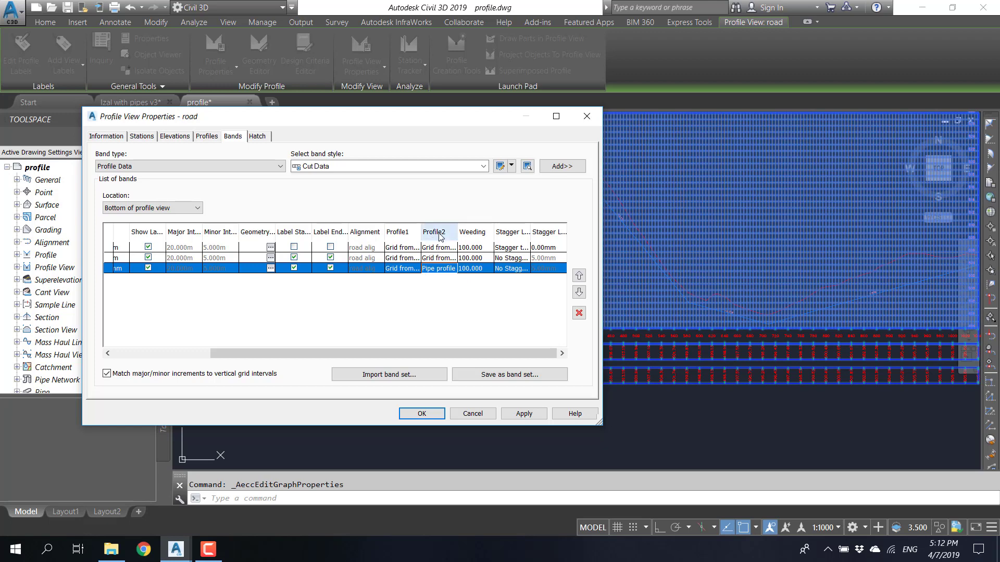
left_click_drag(375, 353, 278, 354)
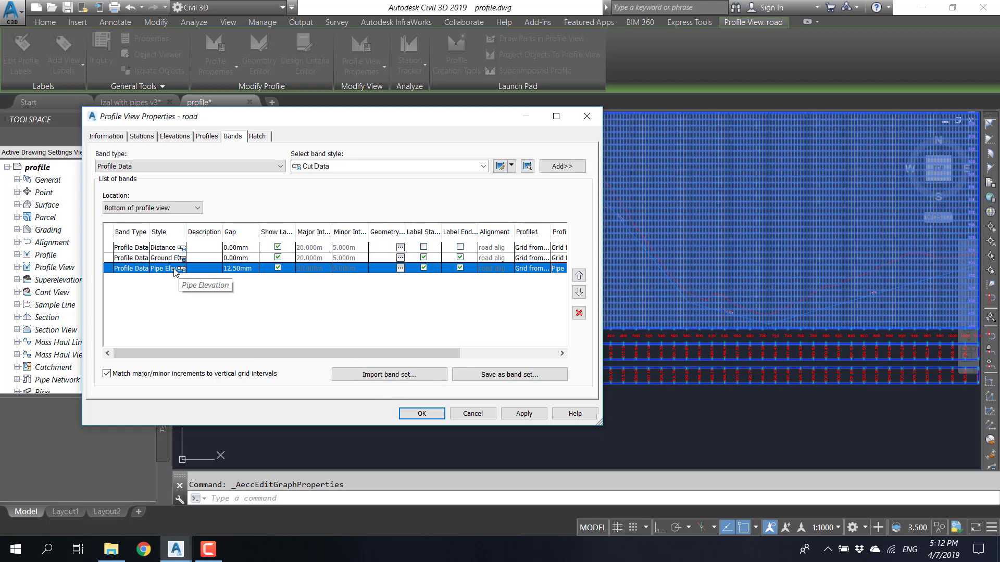
left_click_drag(297, 353, 392, 353)
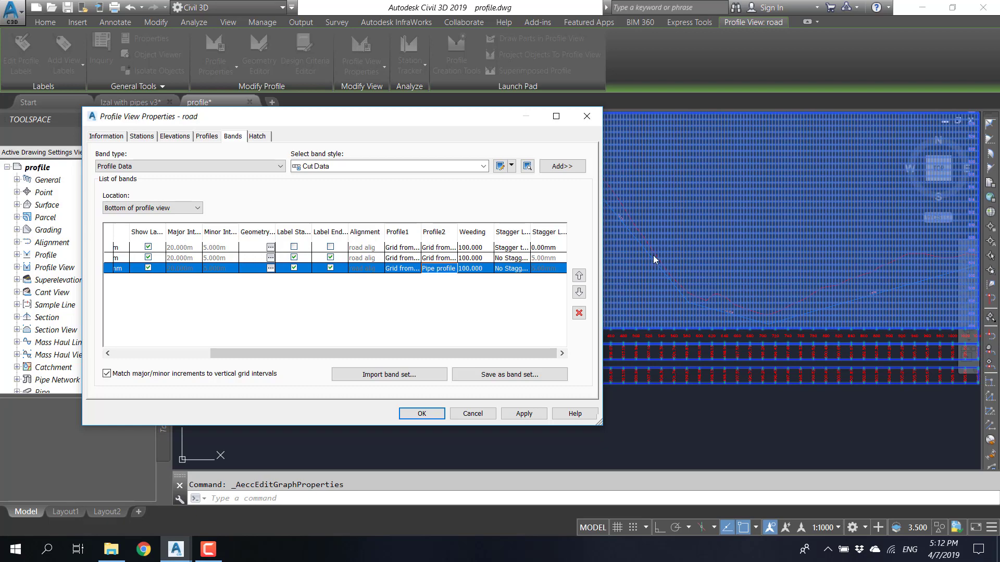
left_click(421, 413)
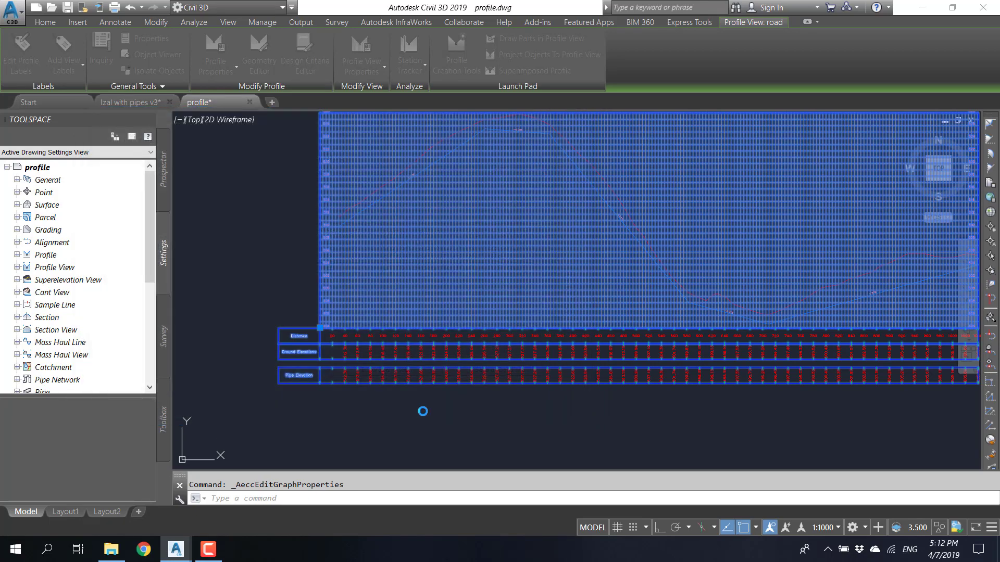
key("Escape")
- Set Profile1 of the Pipe Elevation band to Pipe profile in the road profile view's properties
scroll(336, 393, "up", 6)
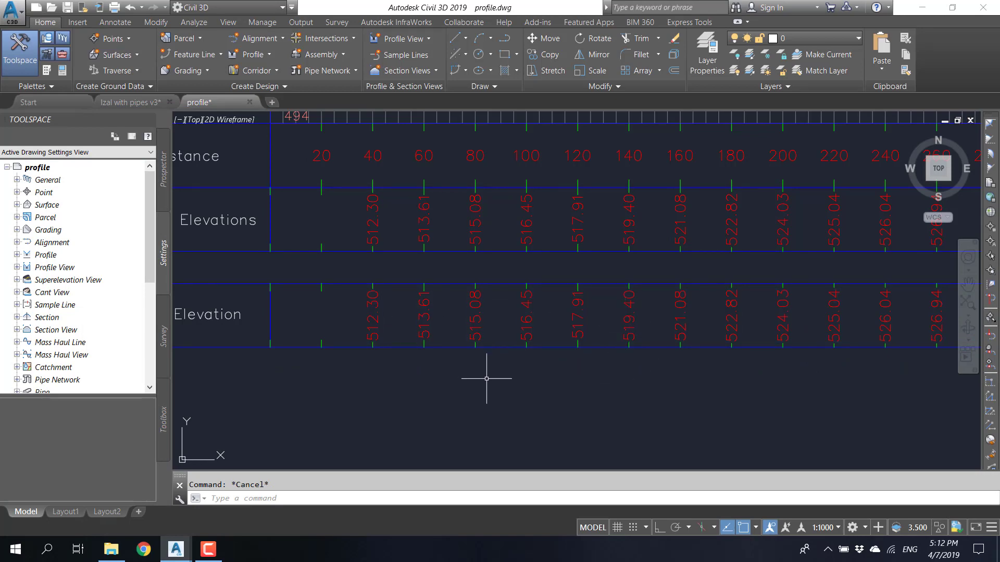
scroll(462, 374, "down", 2)
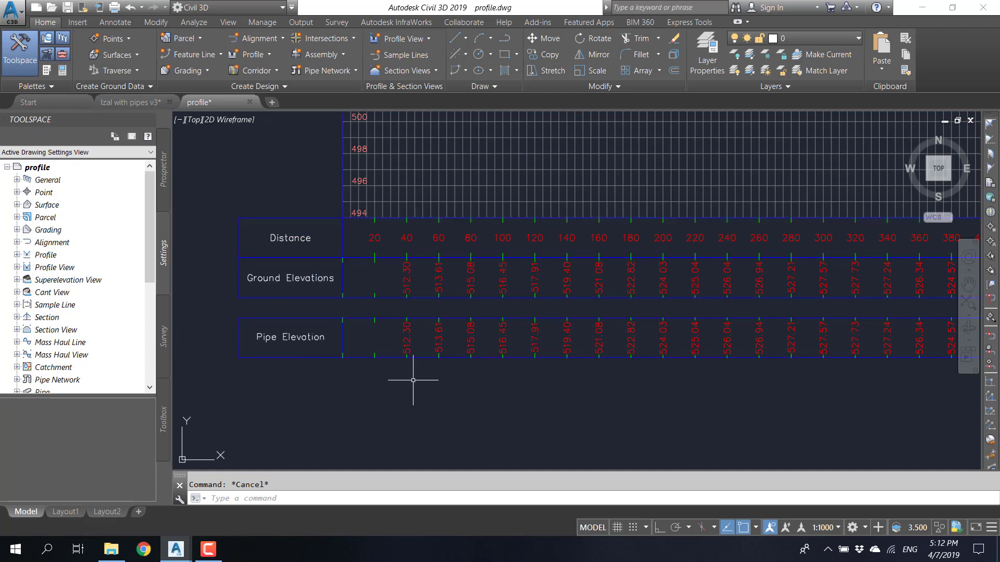
left_click(396, 397)
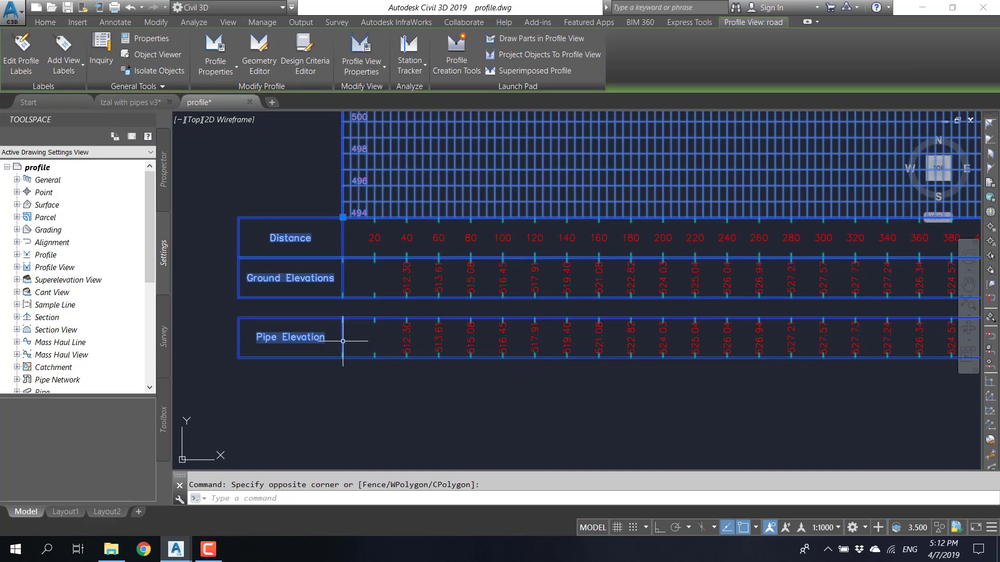
left_click(361, 50)
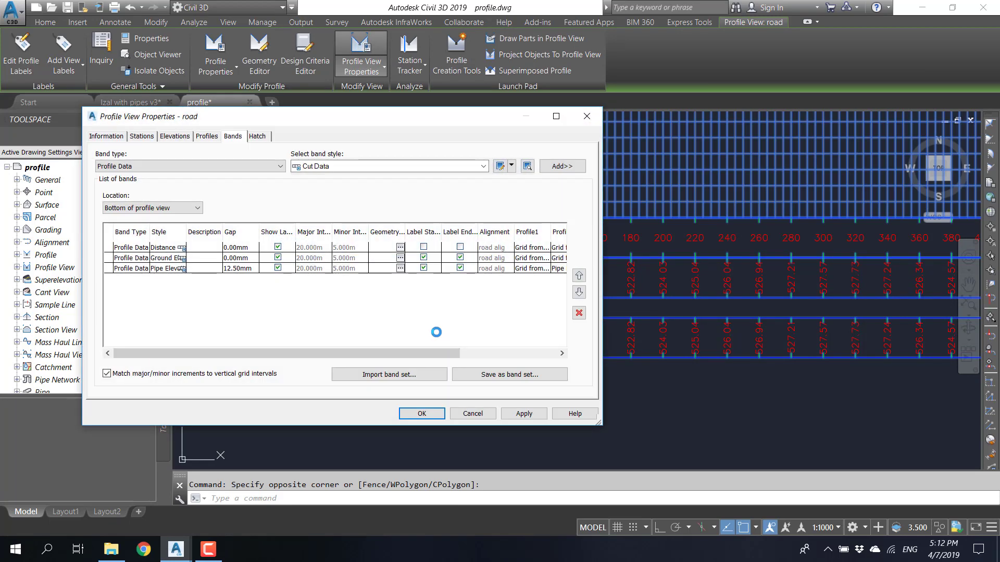
left_click_drag(425, 353, 522, 356)
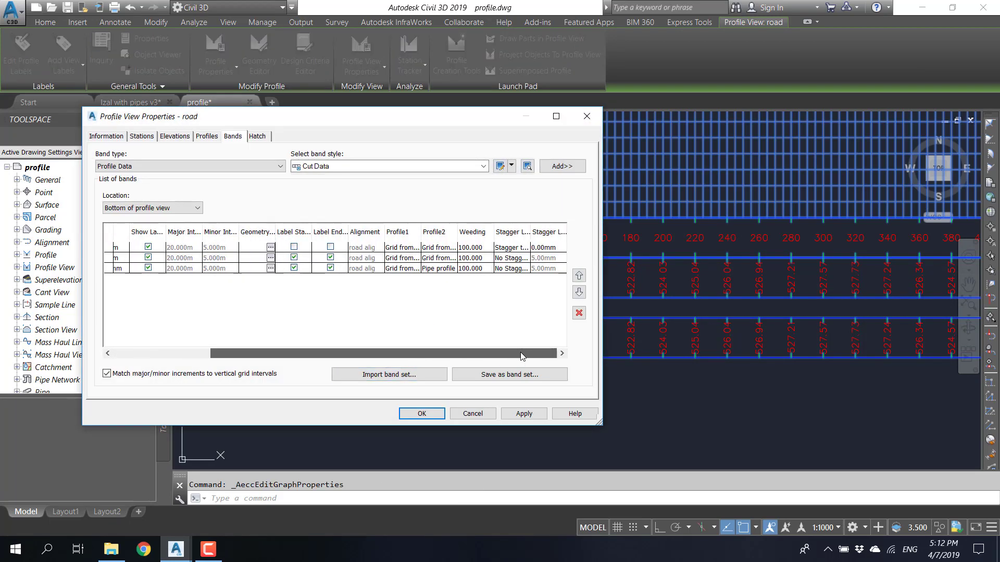
left_click(409, 271)
left_click(405, 287)
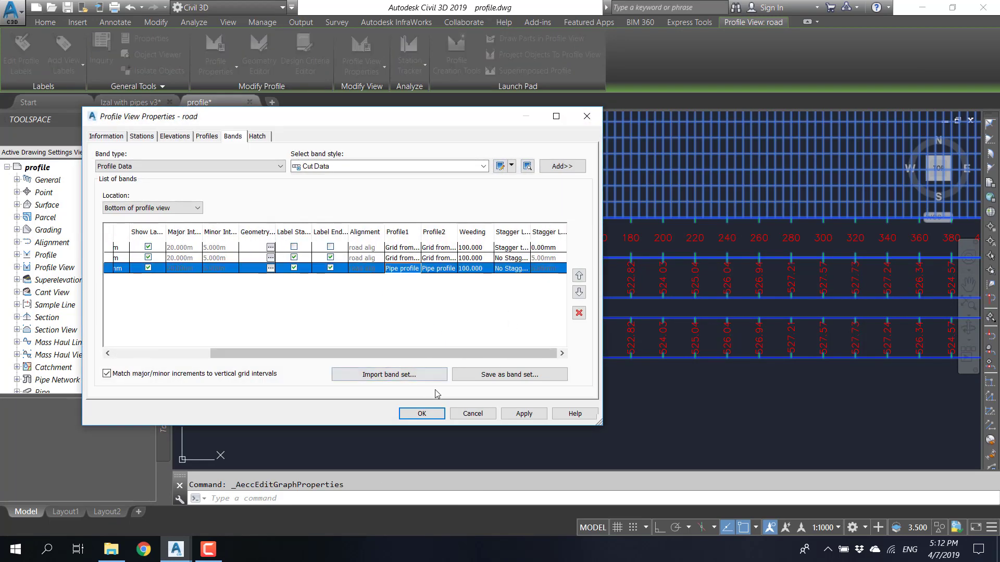
- Confirm the profile assignment and set the Pipe Elevation band's gap to 0.00 mm in the road profile view's properties
left_click(422, 413)
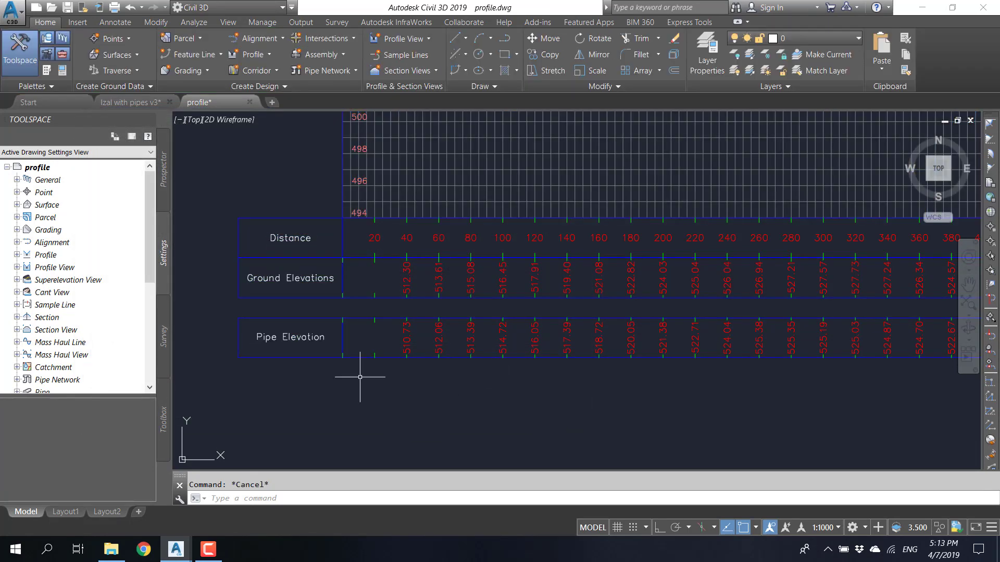
left_click(290, 159)
left_click(294, 295)
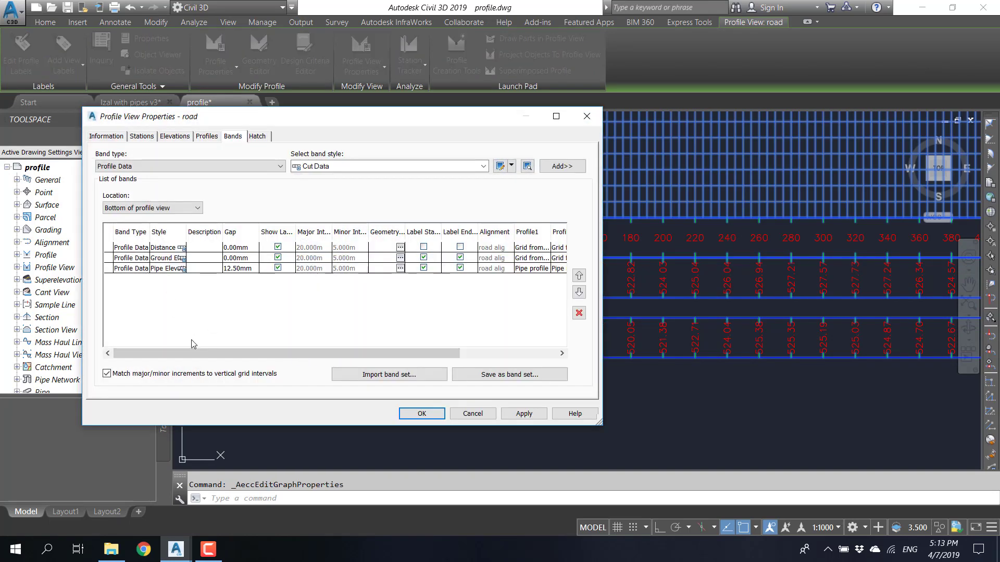
left_click_drag(192, 353, 372, 356)
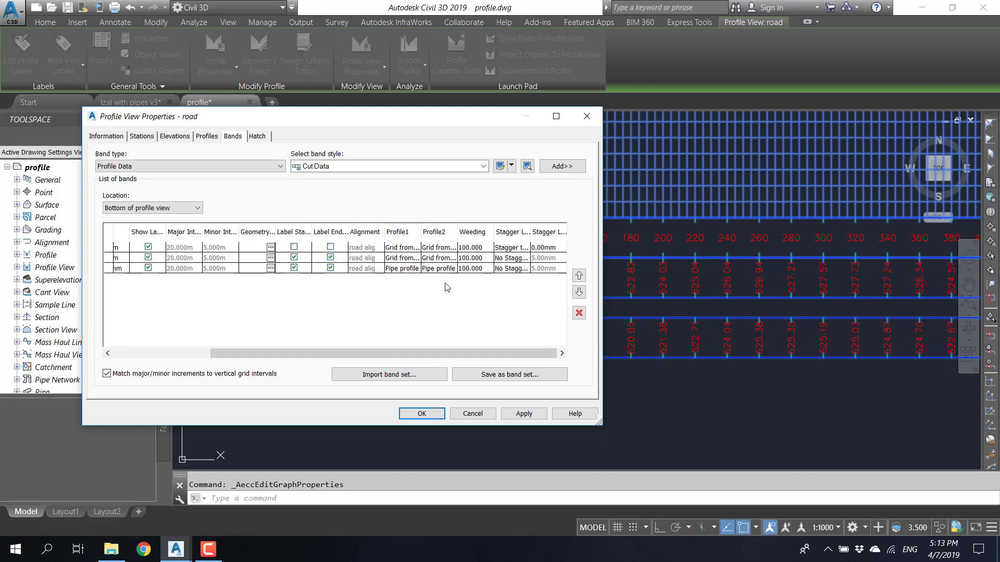
left_click_drag(439, 350, 343, 350)
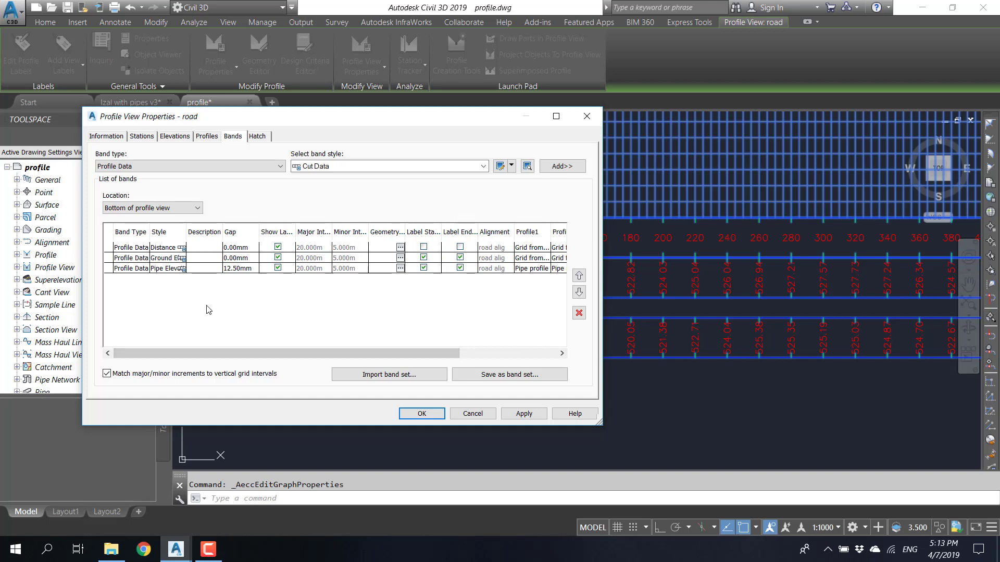
left_click(235, 269)
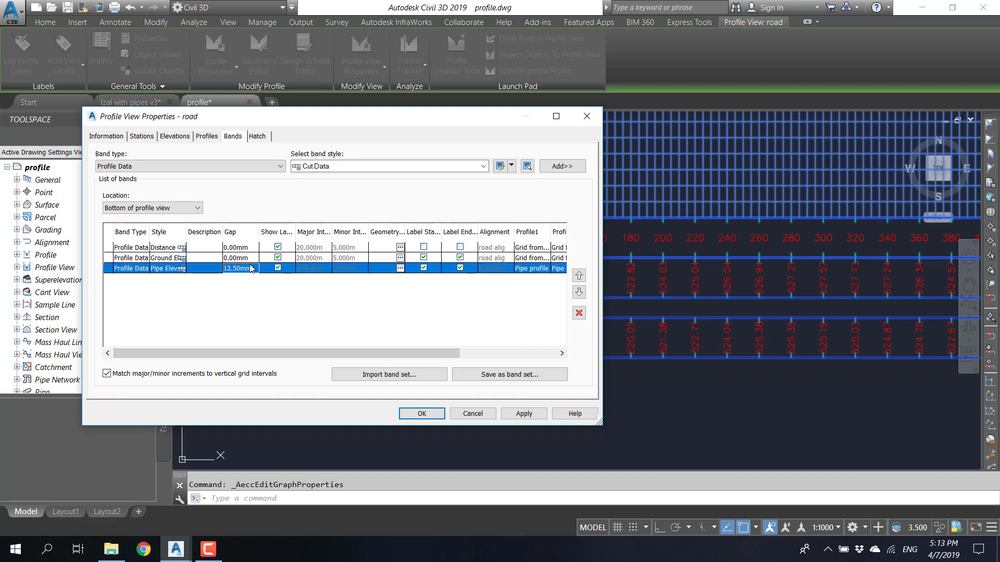
left_click(251, 268)
left_click(422, 414)
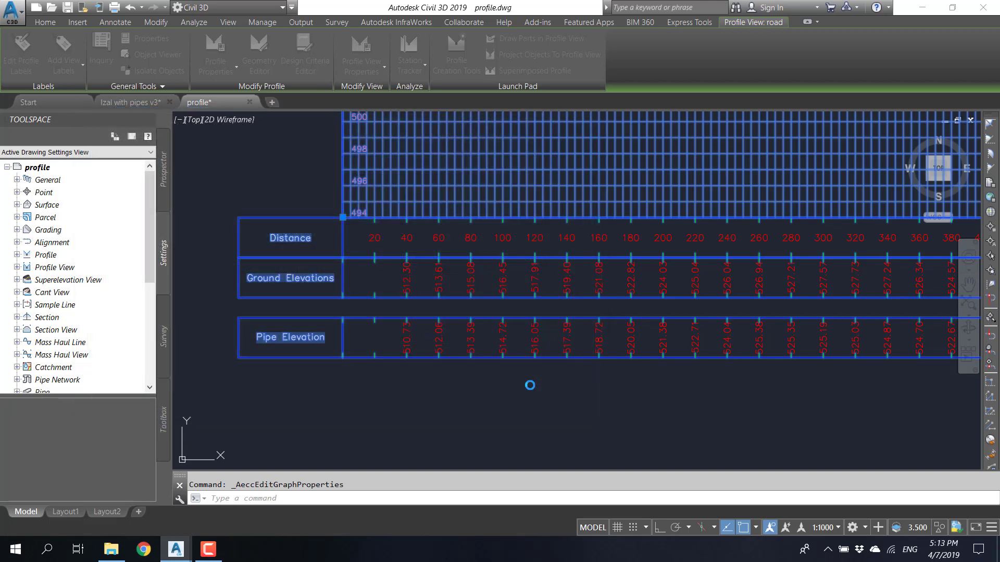
- Examine the Distance, Ground Elevations and Pipe Elevation bands beneath the road profile view
key("Escape")
scroll(522, 366, "down", 5)
middle_click_drag(710, 358, 440, 333)
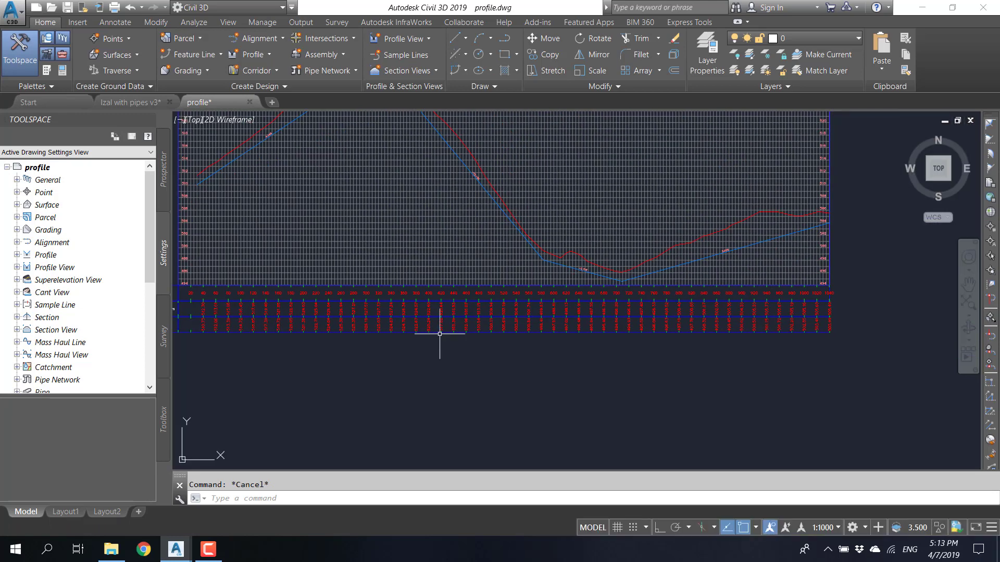
scroll(440, 333, "up", 2)
scroll(435, 340, "up", 2)
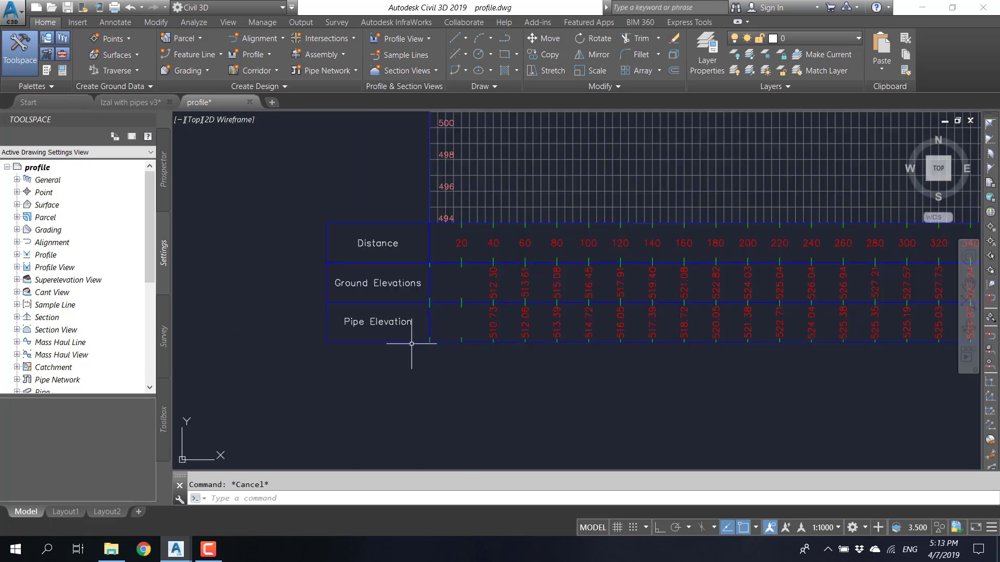
scroll(405, 331, "up", 2)
middle_click_drag(415, 330, 476, 373)
scroll(469, 368, "down", 2)
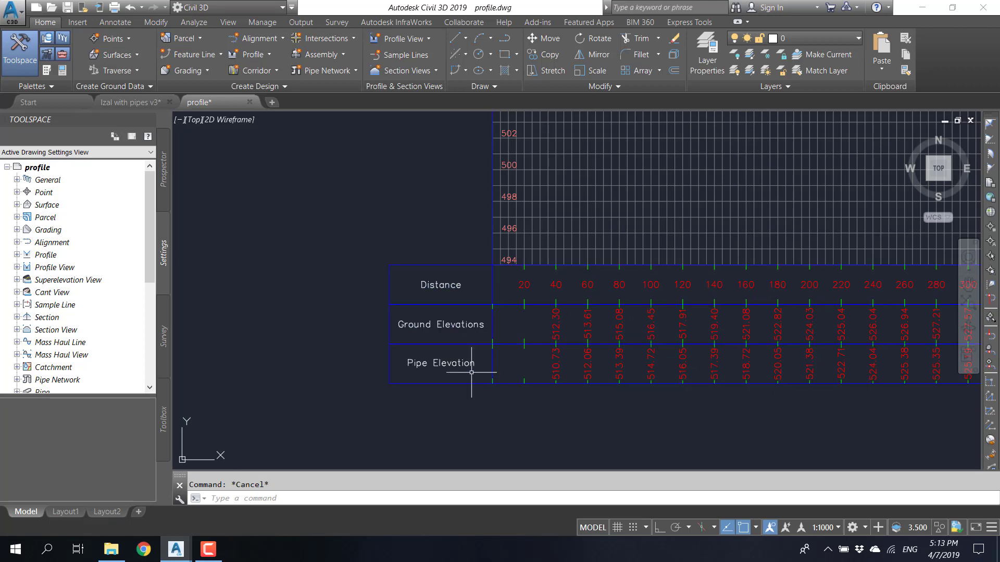
- Open a new Profile Data band style from the road profile view's band properties to inspect its label options
left_click(486, 425)
left_click(415, 326)
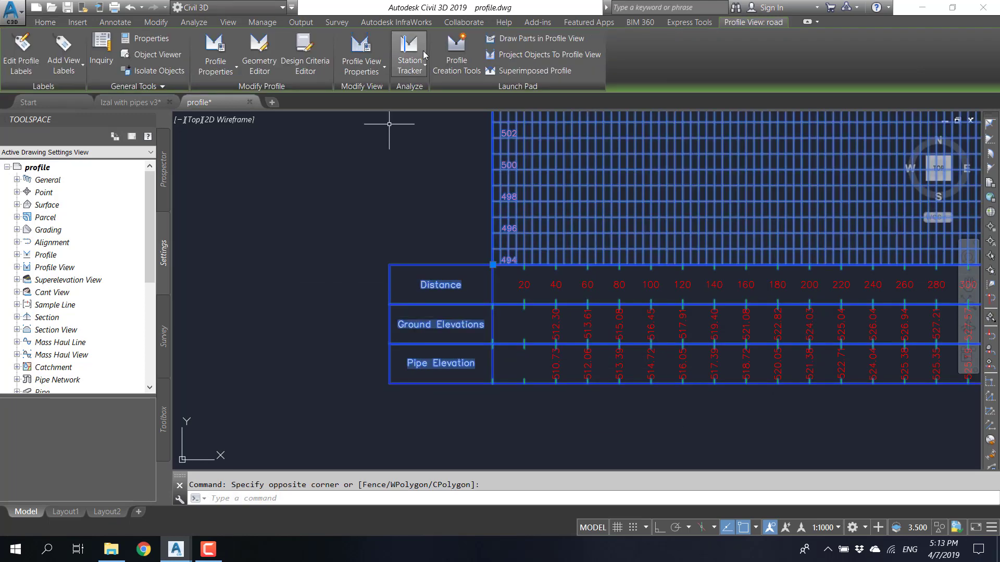
left_click(359, 43)
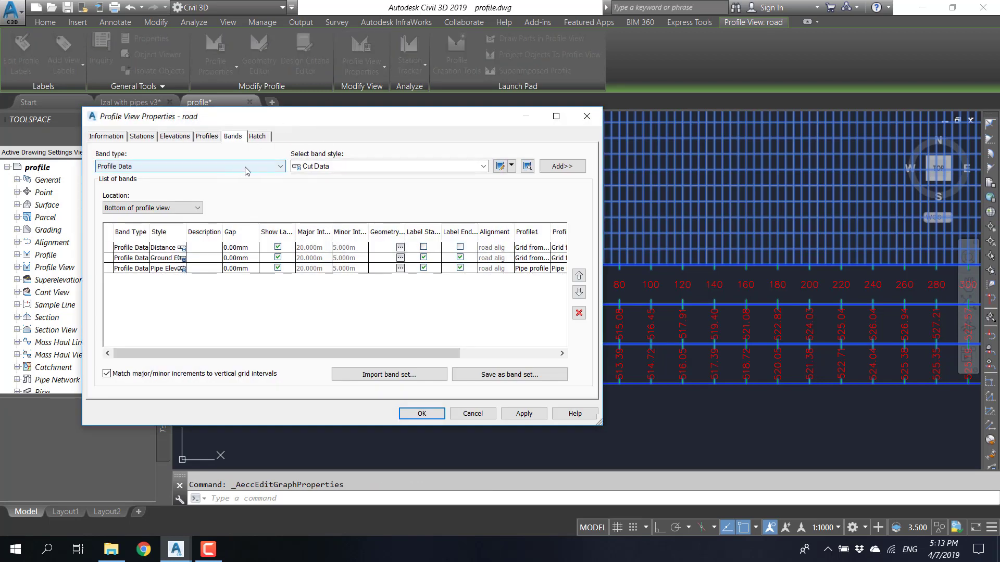
left_click(297, 167)
left_click(296, 172)
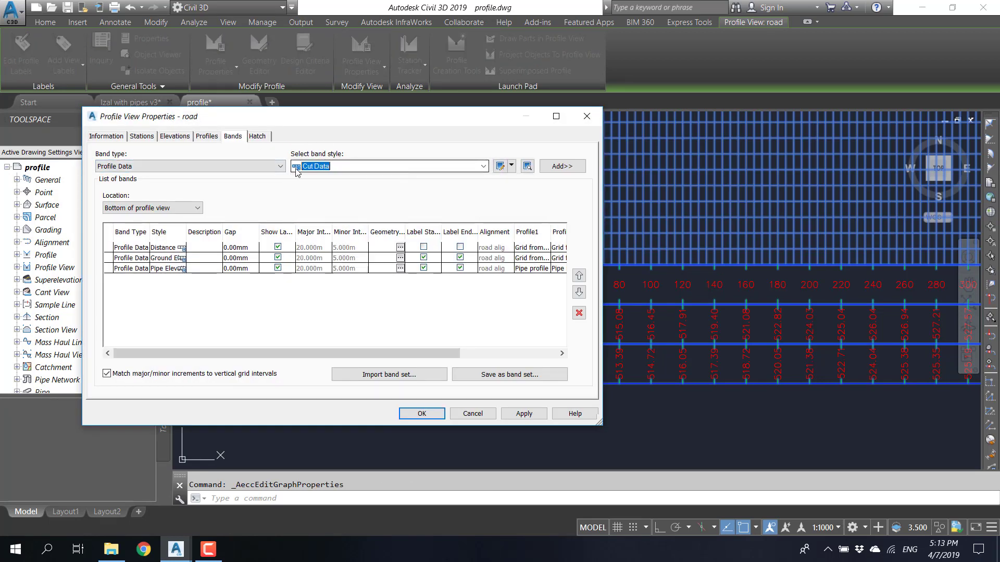
left_click(512, 166)
left_click(521, 181)
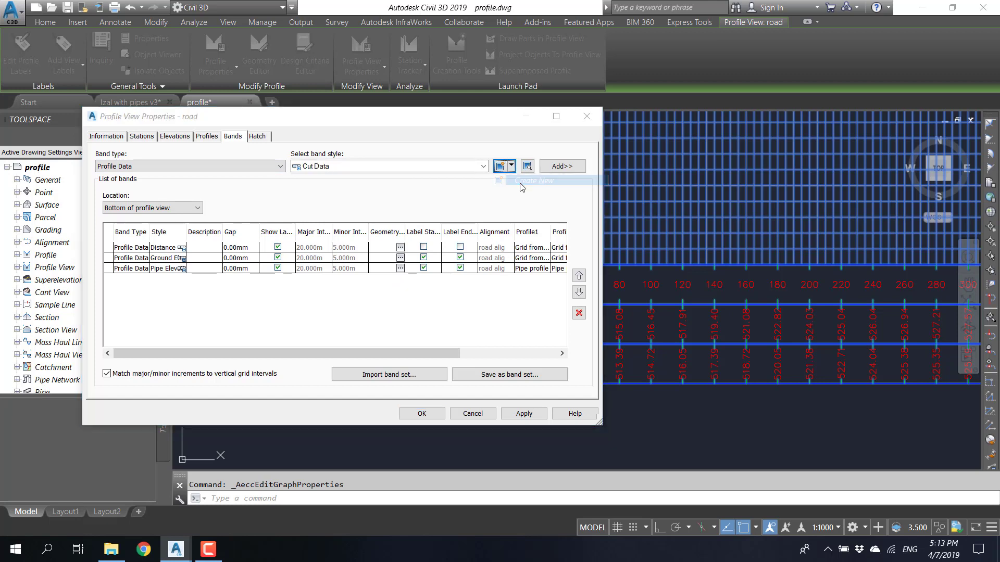
- Check which properties the Major Station label of a Profile Data band can report, without creating the style
left_click(581, 300)
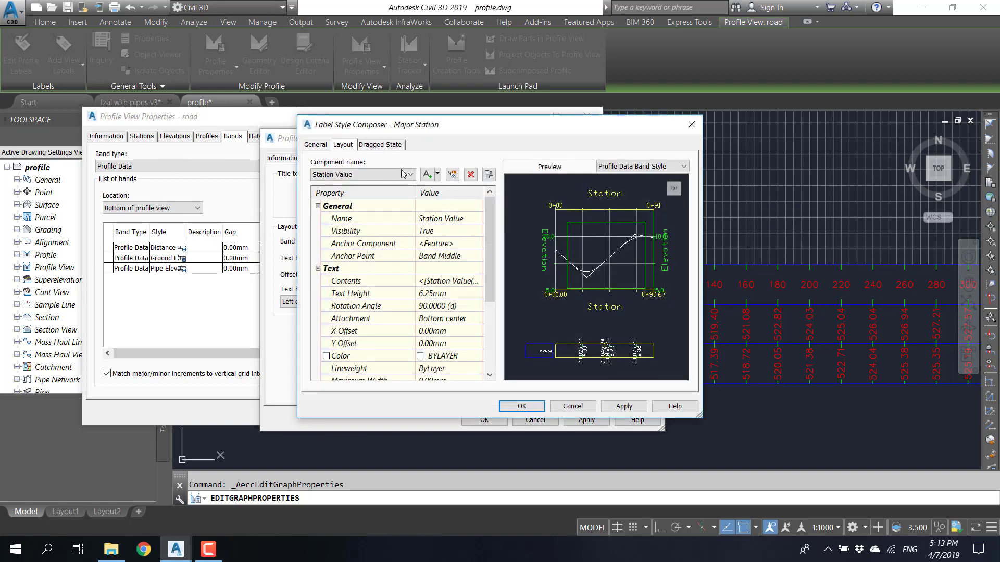
left_click(475, 281)
left_click(476, 282)
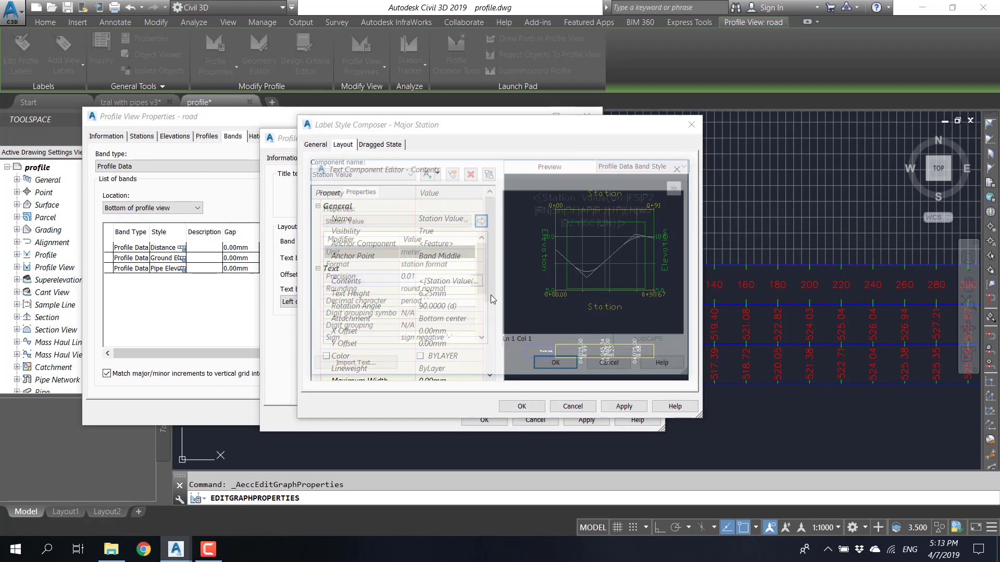
left_click(429, 219)
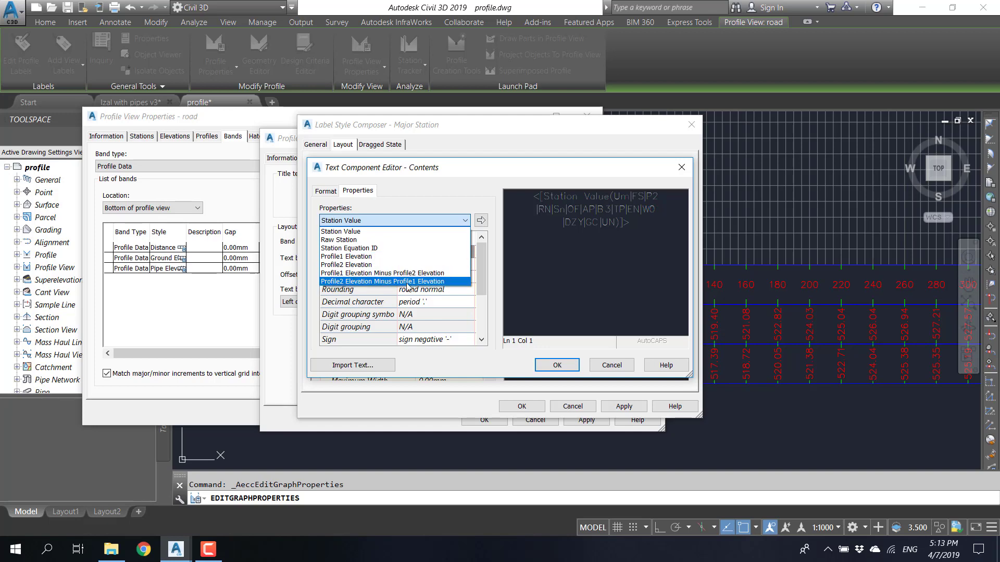
key("Escape")
key("Escape")
key("Escape")
key("Escape")
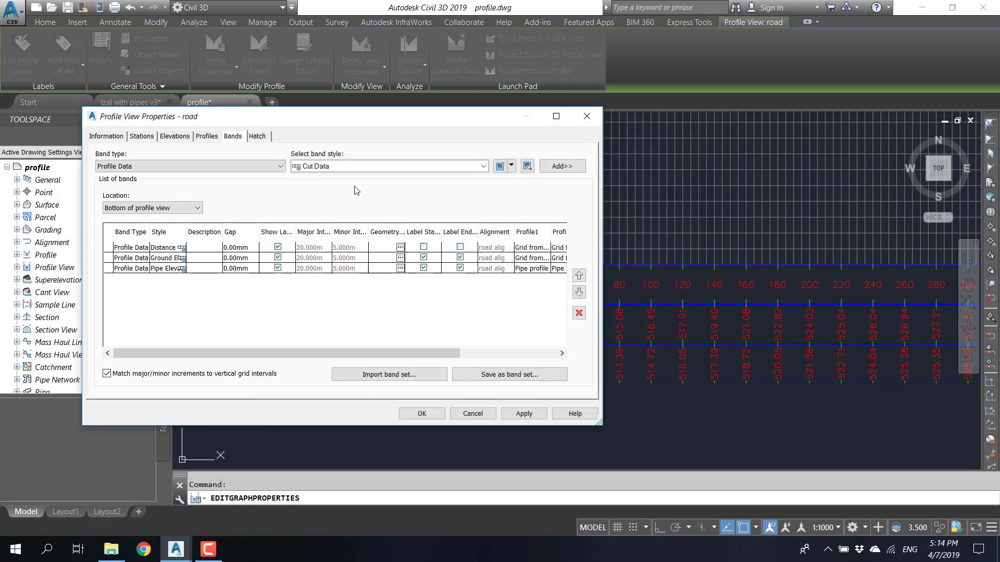
- Switch the band type to Vertical Geometry and open a new band style to inspect its details
left_click(222, 165)
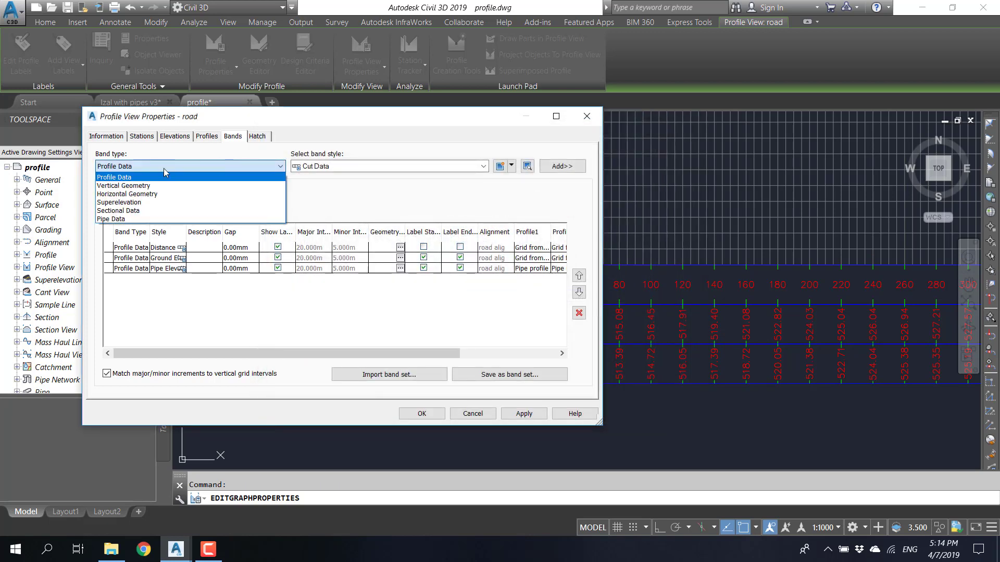
left_click(132, 187)
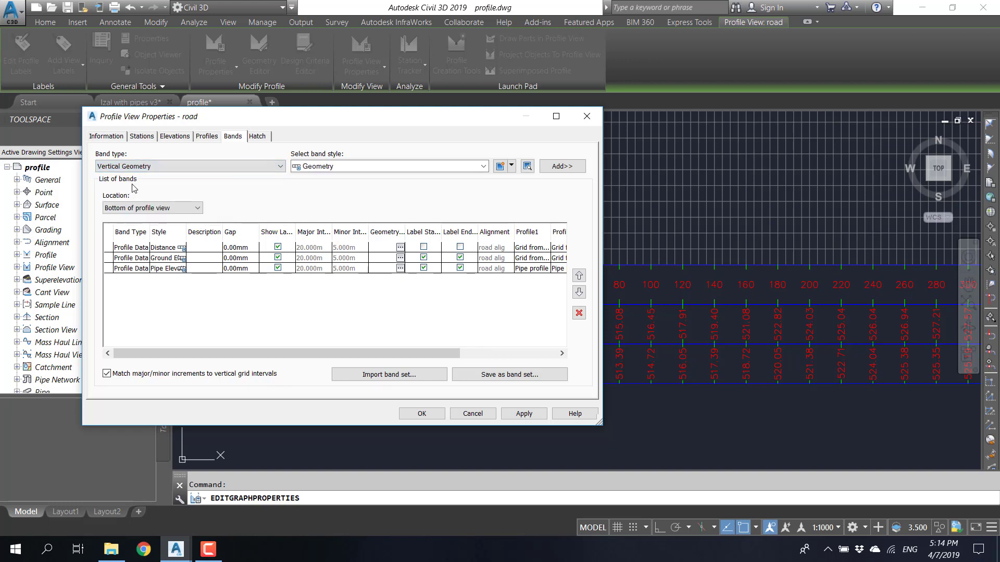
left_click(361, 172)
left_click(344, 169)
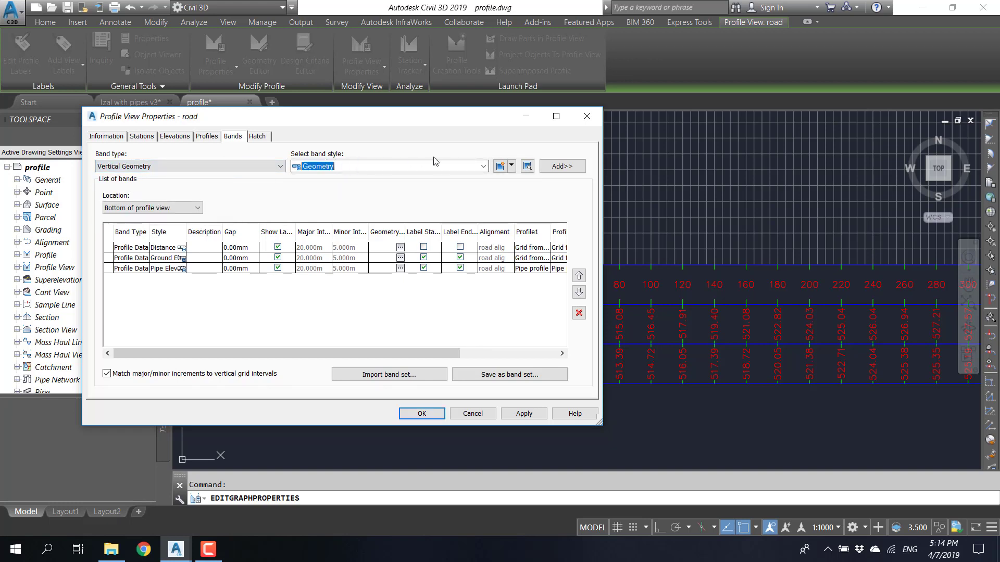
left_click(447, 165)
left_click(459, 167)
left_click(512, 166)
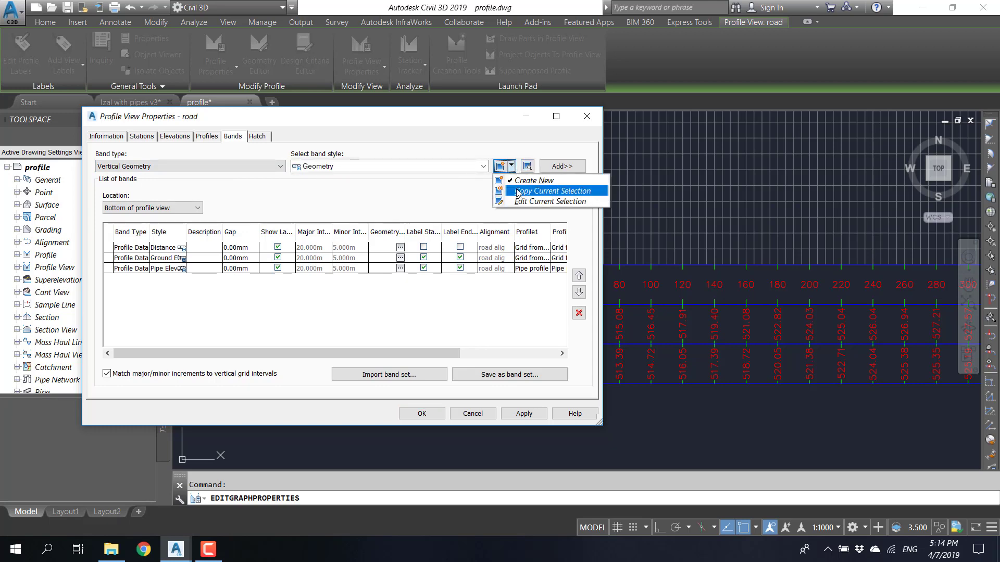
left_click(518, 182)
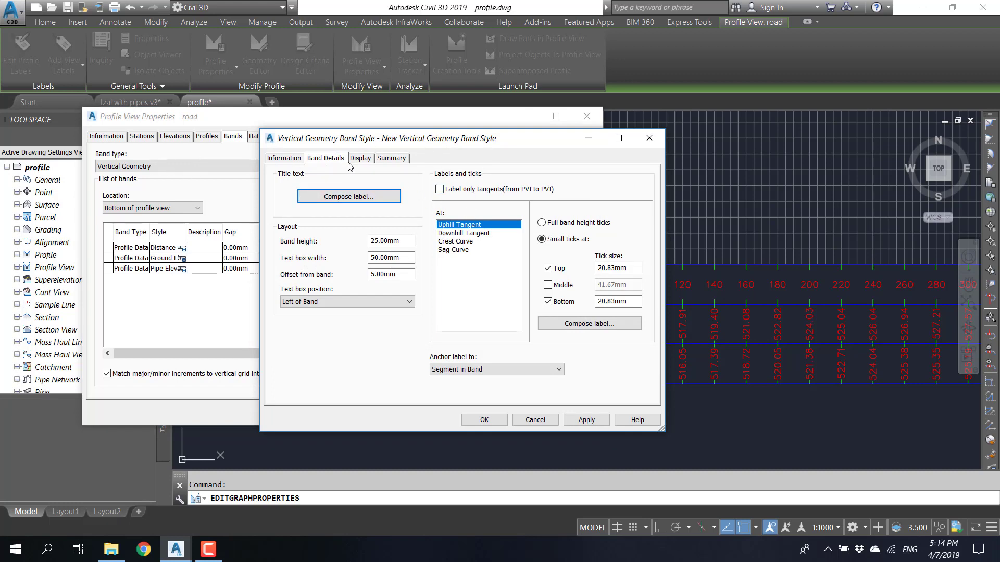
- Check the properties available for the Uphill Tangent label contents, including Tangent Grade, and leave the band settings unsaved
left_click(567, 327)
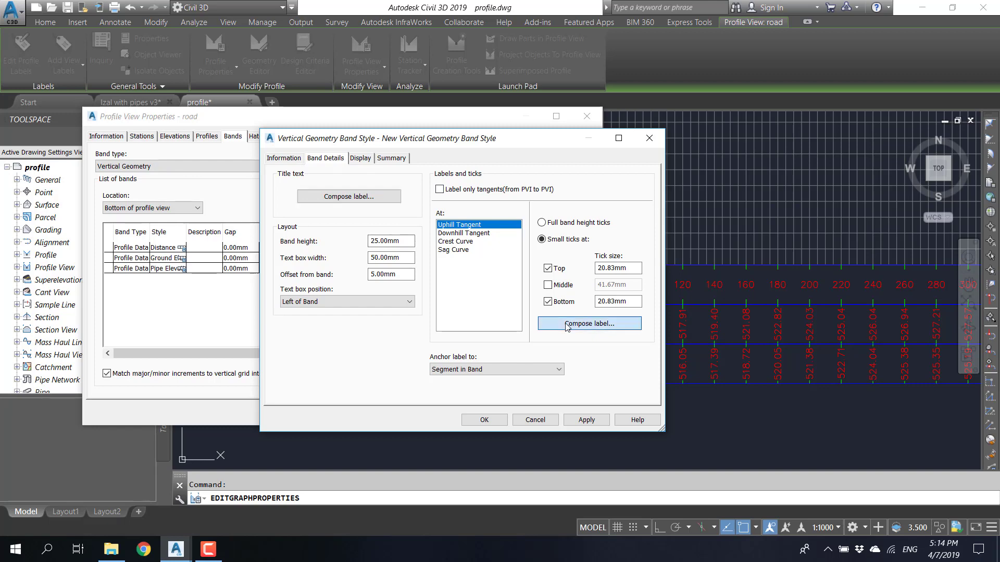
left_click(596, 323)
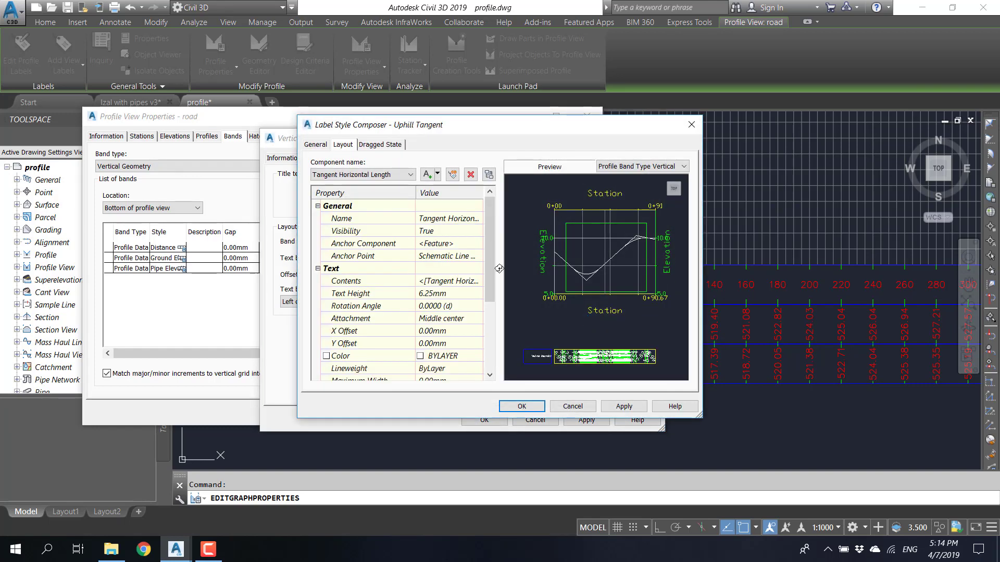
left_click(454, 280)
left_click(477, 281)
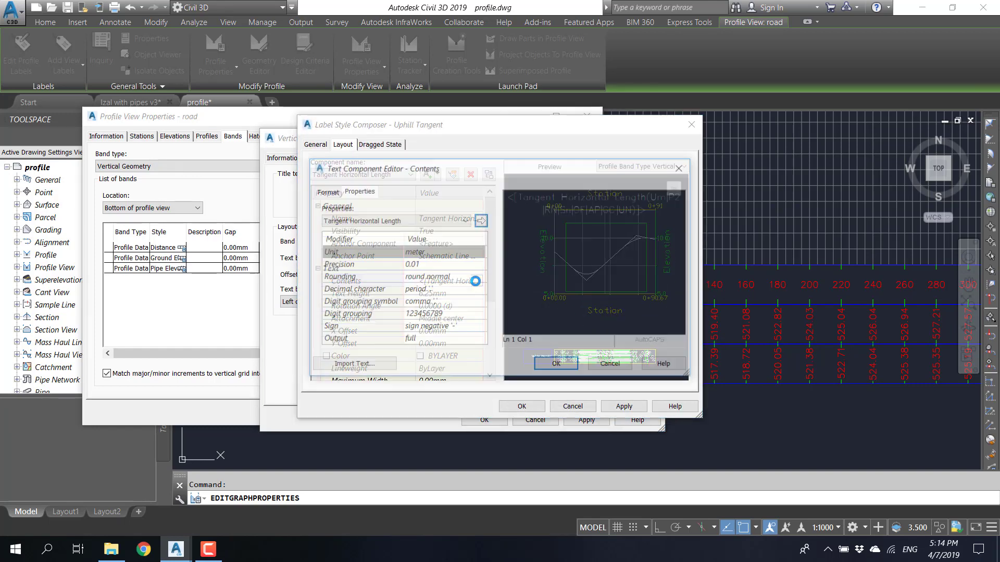
left_click(440, 220)
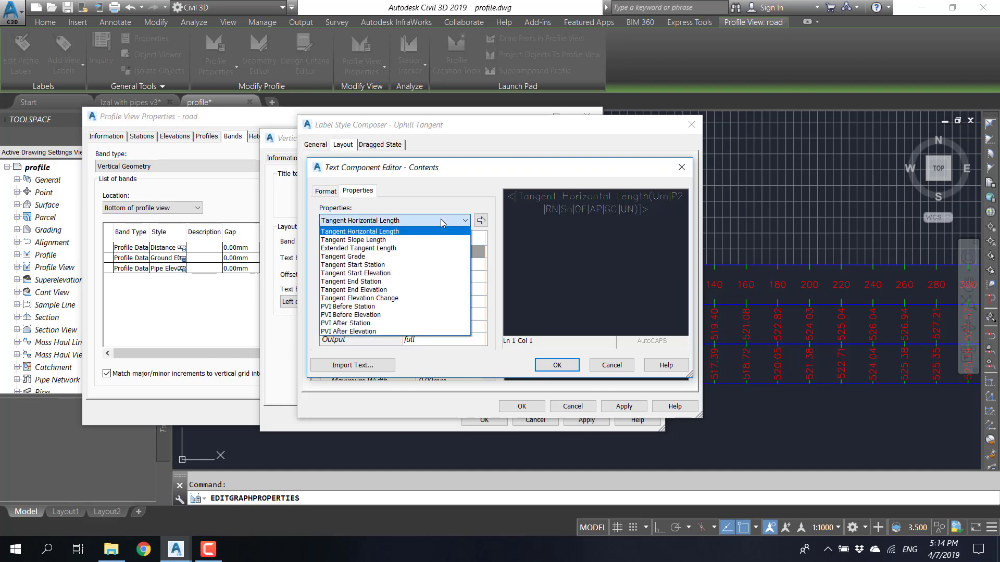
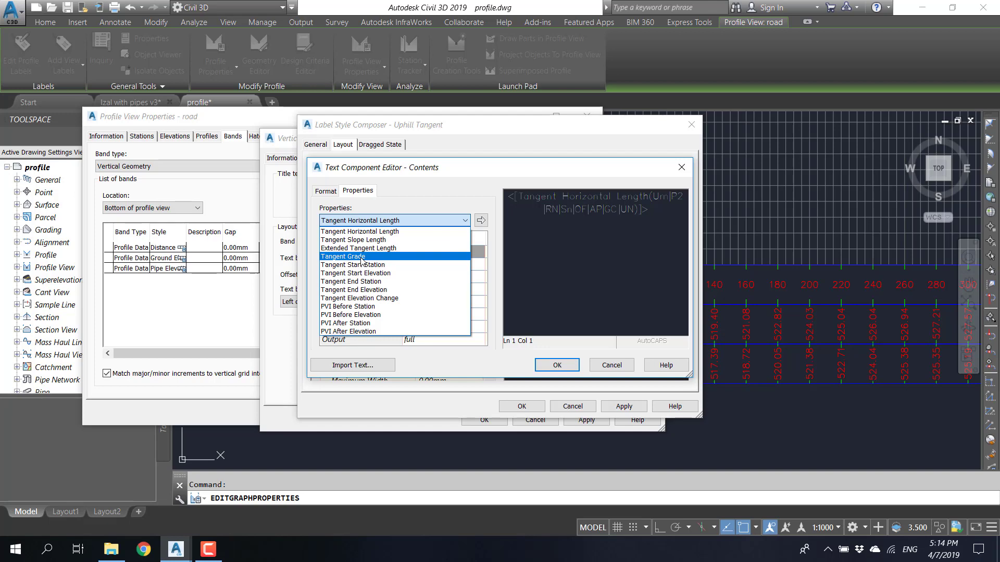
left_click(363, 257)
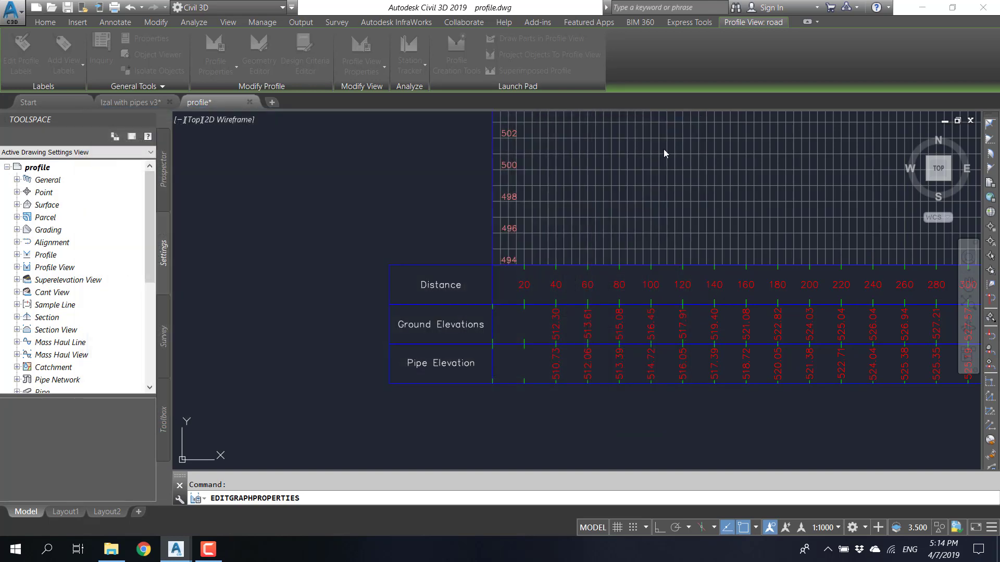
- Examine the grade labels along the Pipe profile in the road profile view
scroll(581, 336, "up", 5)
key("Escape")
middle_click_drag(576, 196, 380, 346)
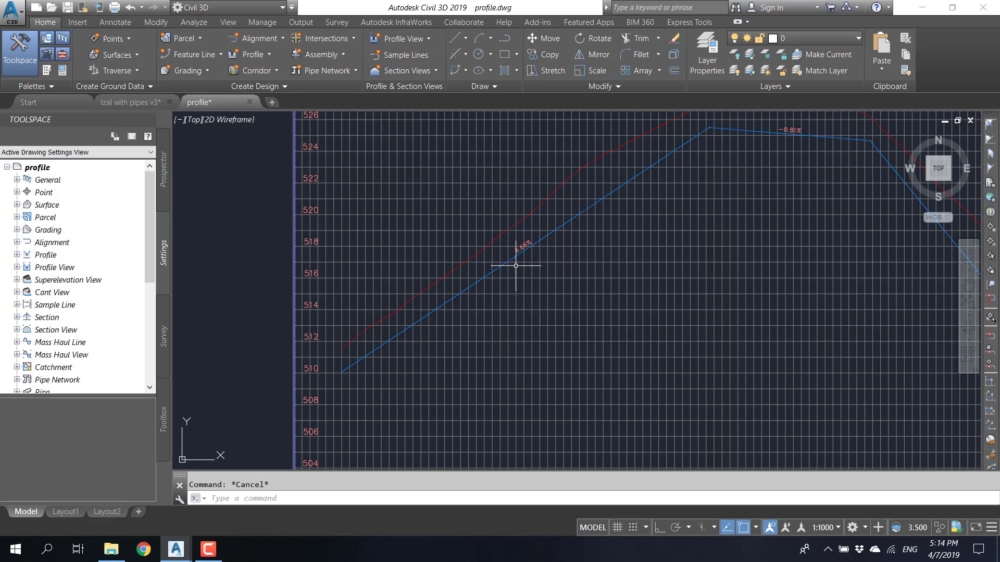
scroll(520, 252, "up", 3)
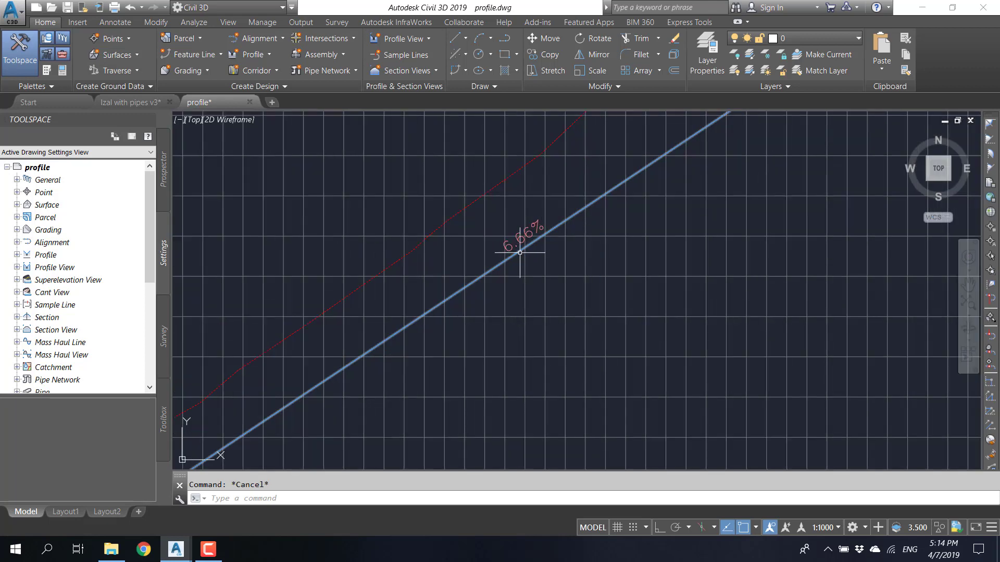
scroll(520, 252, "down", 3)
middle_click_drag(587, 316, 554, 177)
middle_click_drag(490, 377, 556, 133)
- Open the road profile view's band properties and set the band type to Vertical Geometry
left_click(281, 187)
left_click(223, 345)
left_click(361, 53)
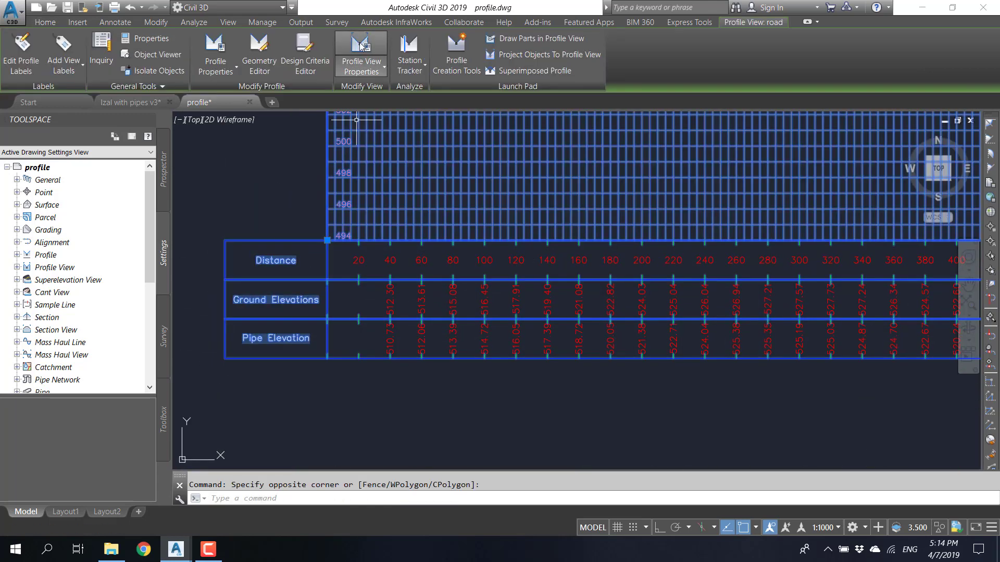
left_click(207, 166)
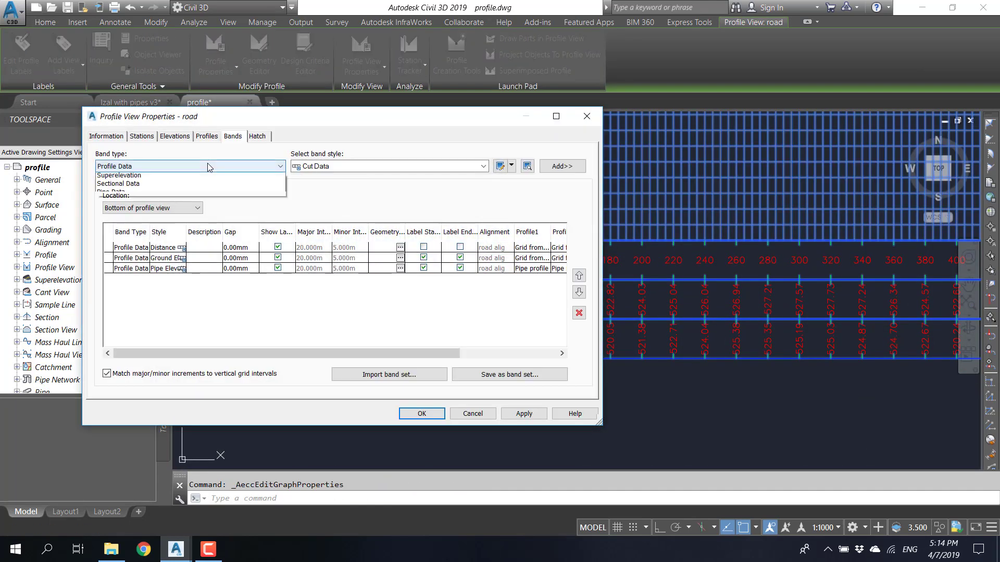
left_click(170, 191)
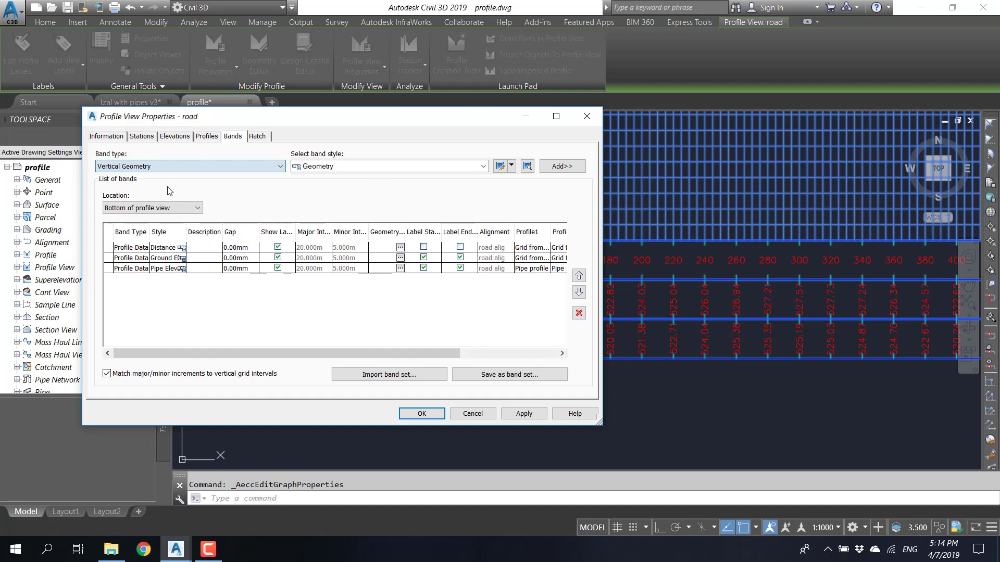
- Create a new Vertical Geometry band style named Grade
left_click(511, 165)
left_click(534, 181)
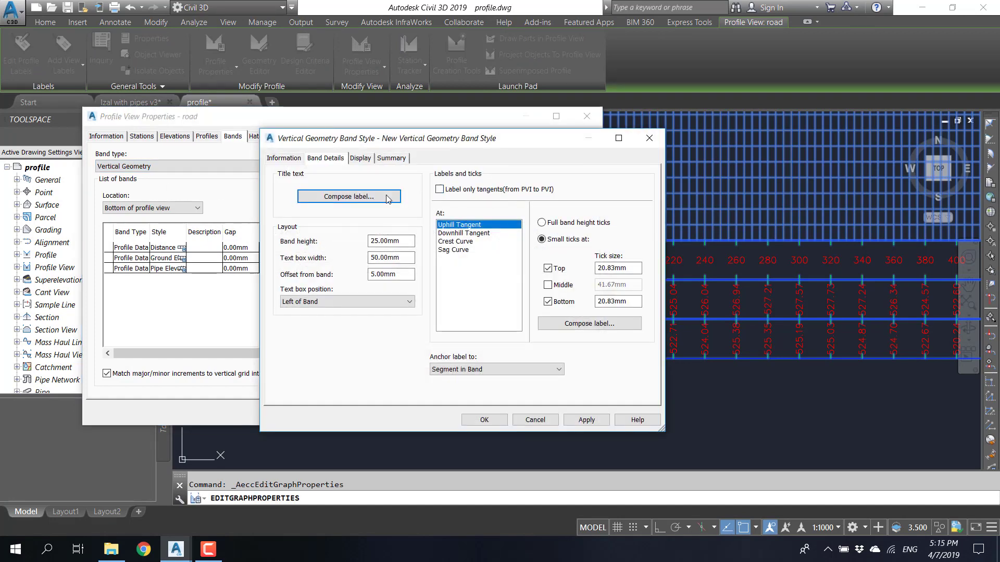
left_click(284, 158)
left_click_drag(394, 191, 267, 192)
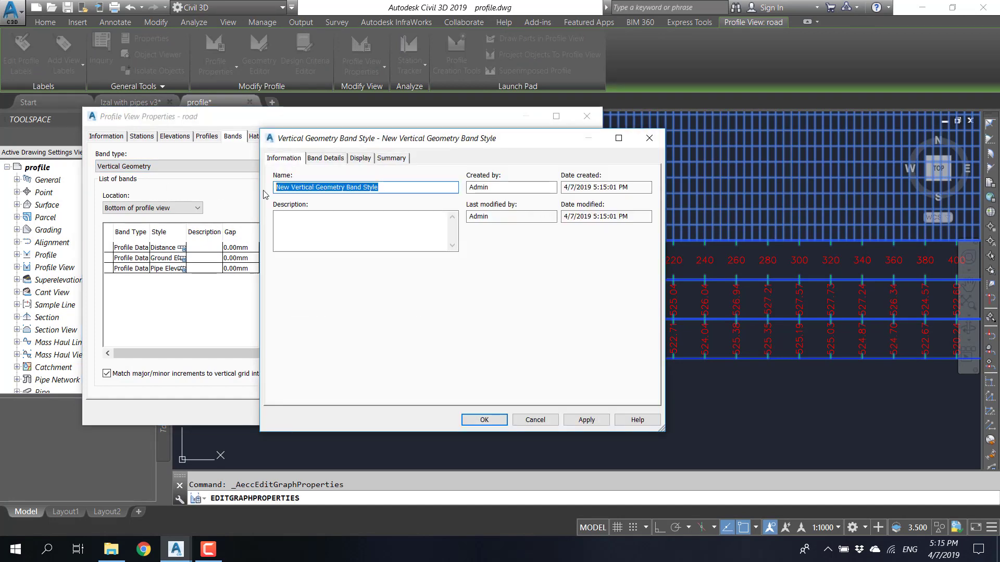
type("Grade")
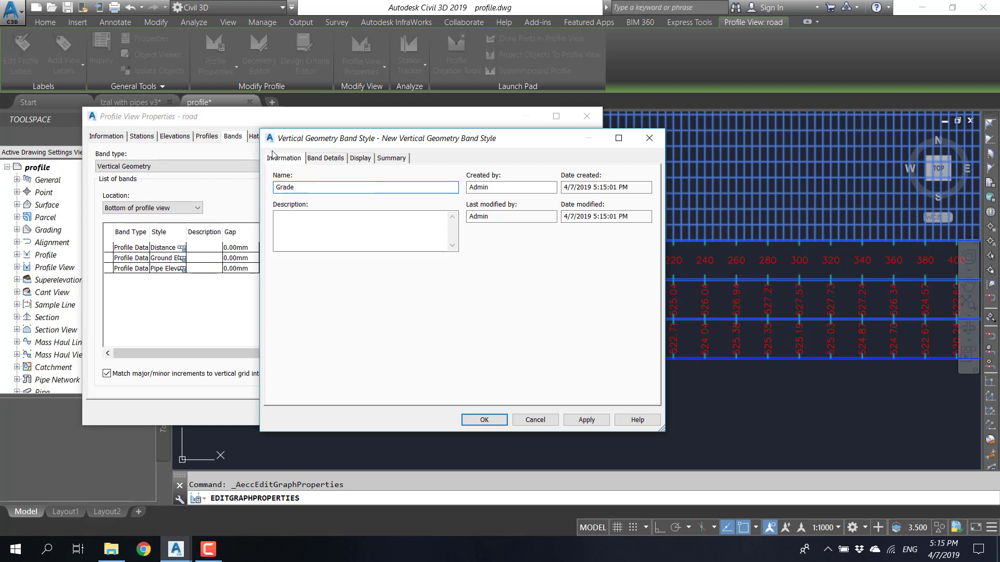
- In the Grade band's title label, rename the text component Grade and set its anchor point to Middle Center
left_click(326, 158)
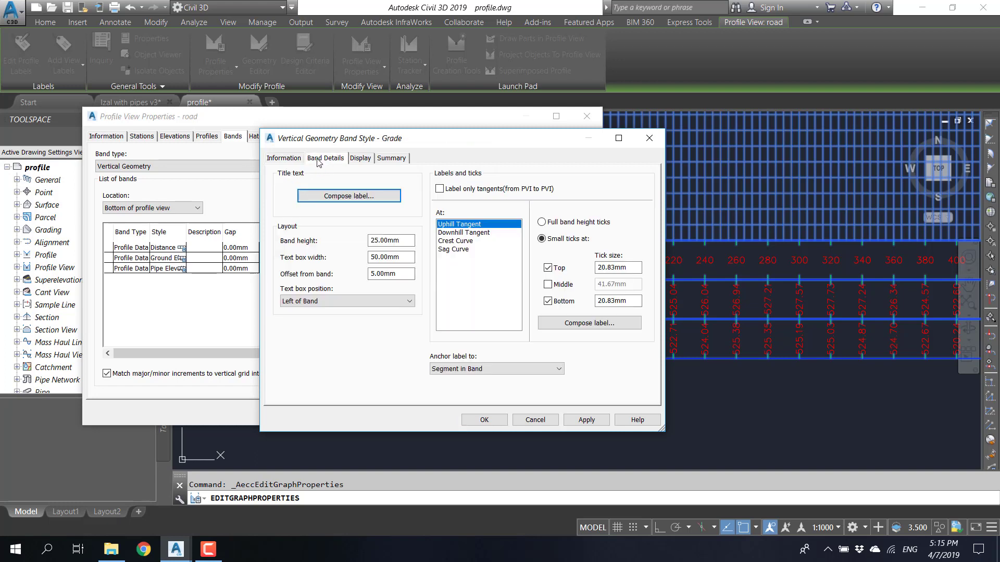
left_click(356, 198)
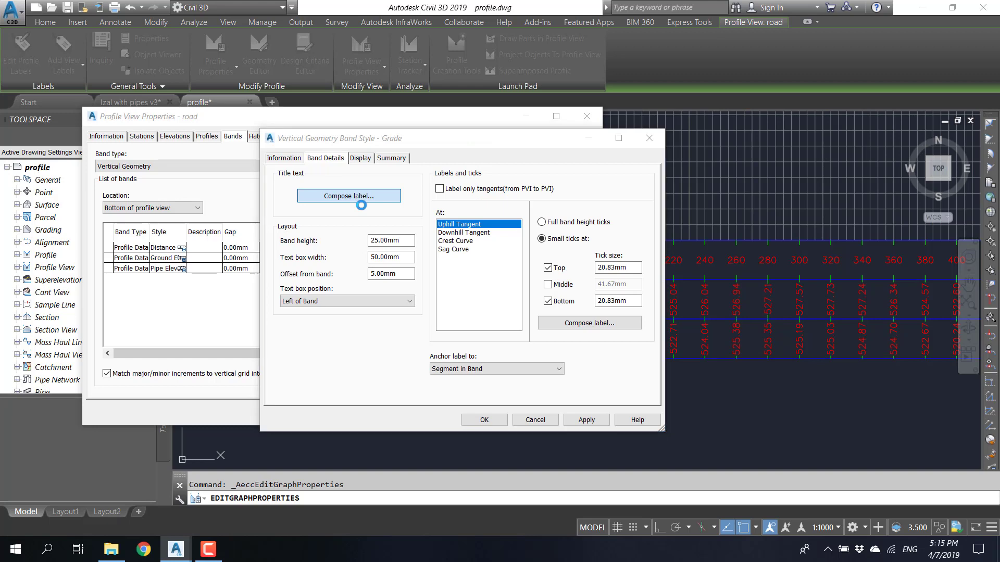
left_click(403, 176)
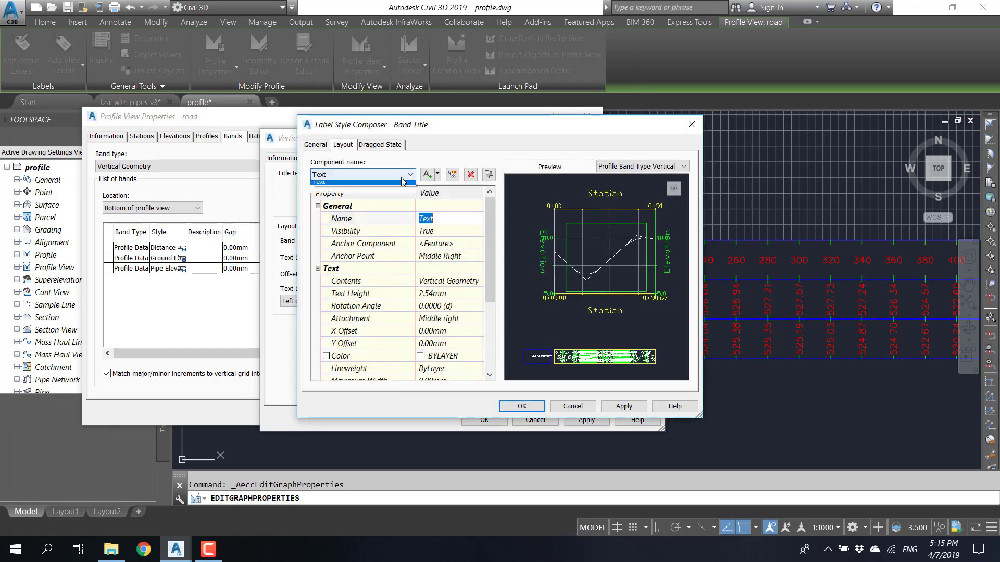
left_click(403, 181)
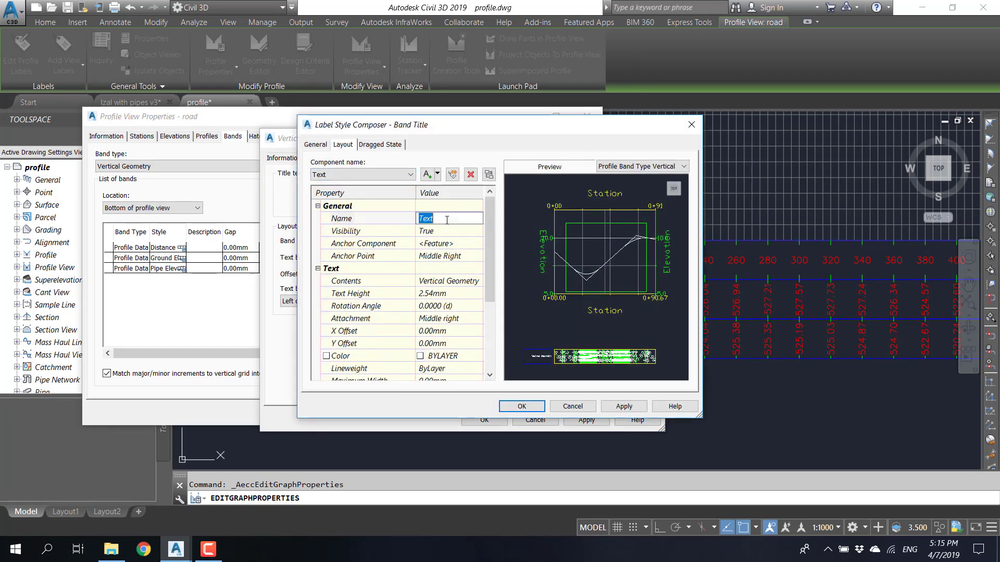
type("Grade")
left_click(430, 256)
left_click(435, 267)
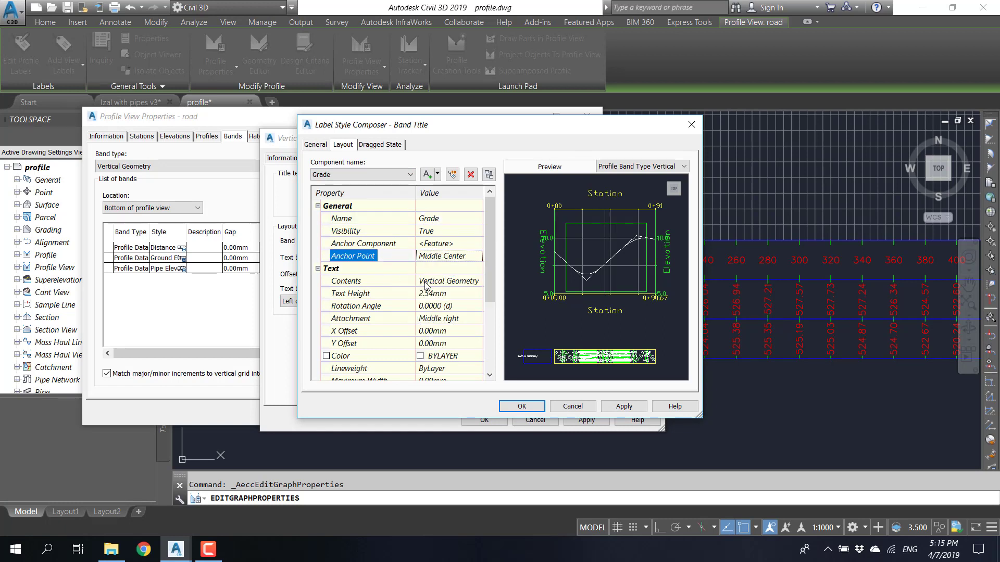
- Replace the band title contents with Grade, and set its text height to 4 mm and attachment to Middle center
left_click(454, 282)
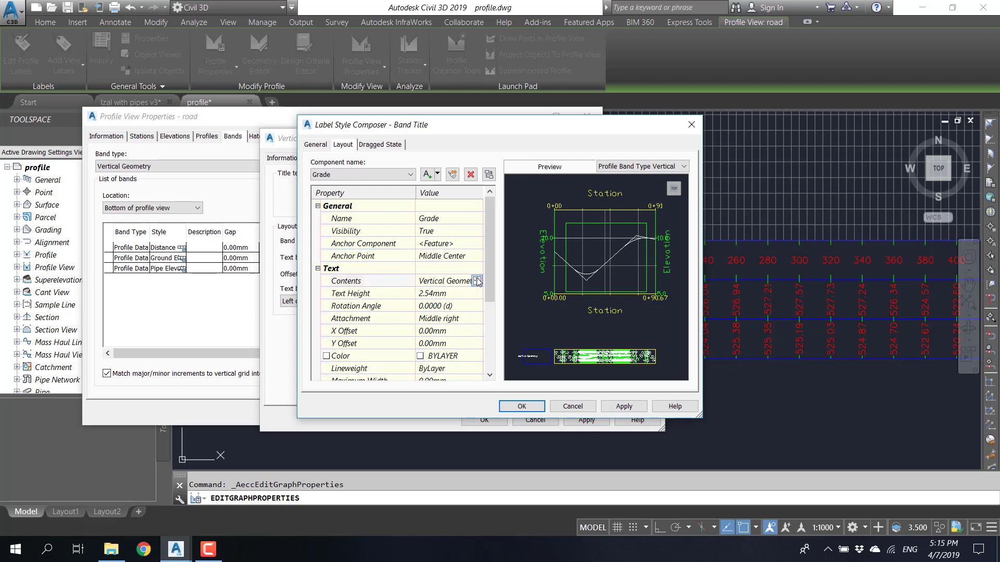
left_click(477, 281)
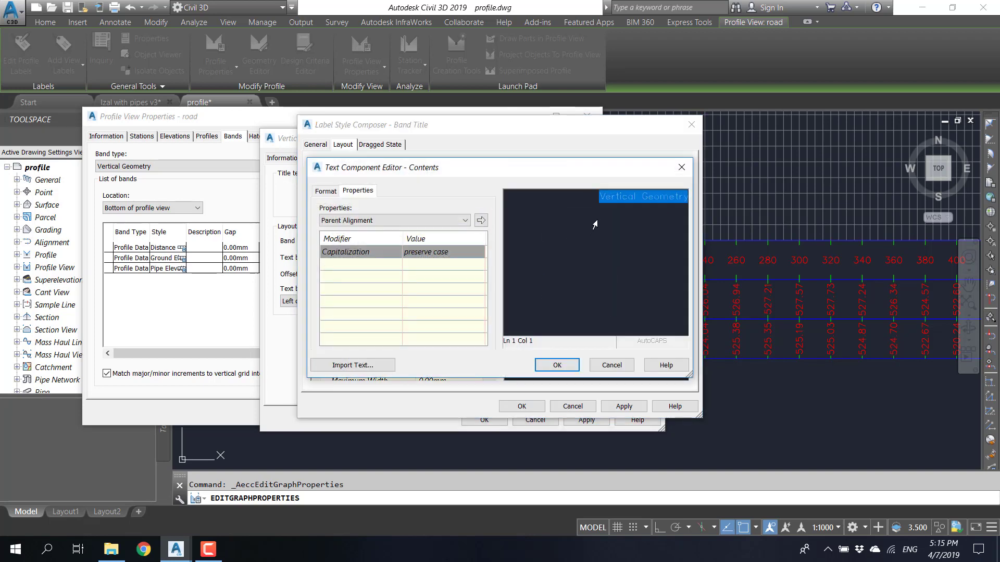
type("Grade")
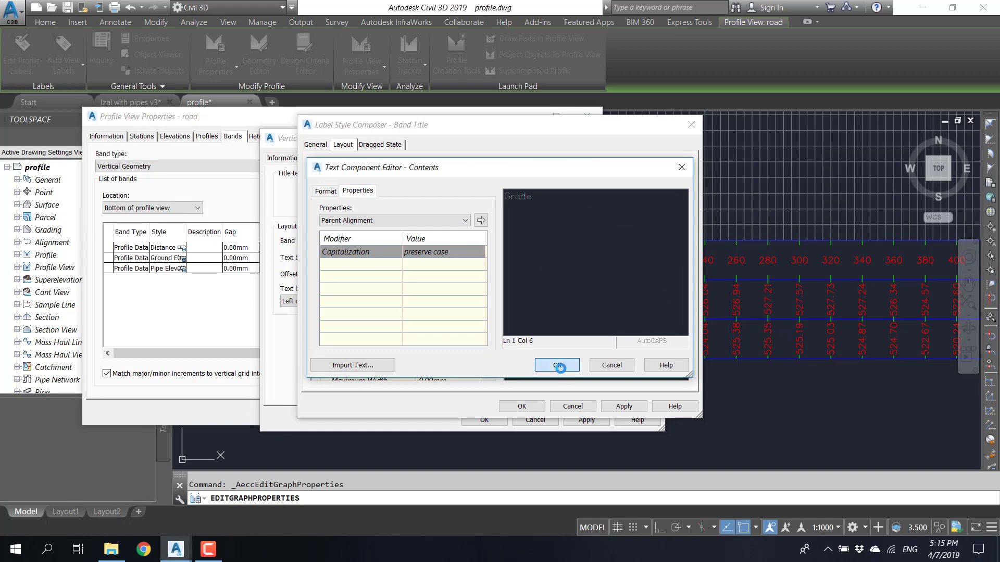
left_click(556, 365)
left_click(454, 294)
type("4")
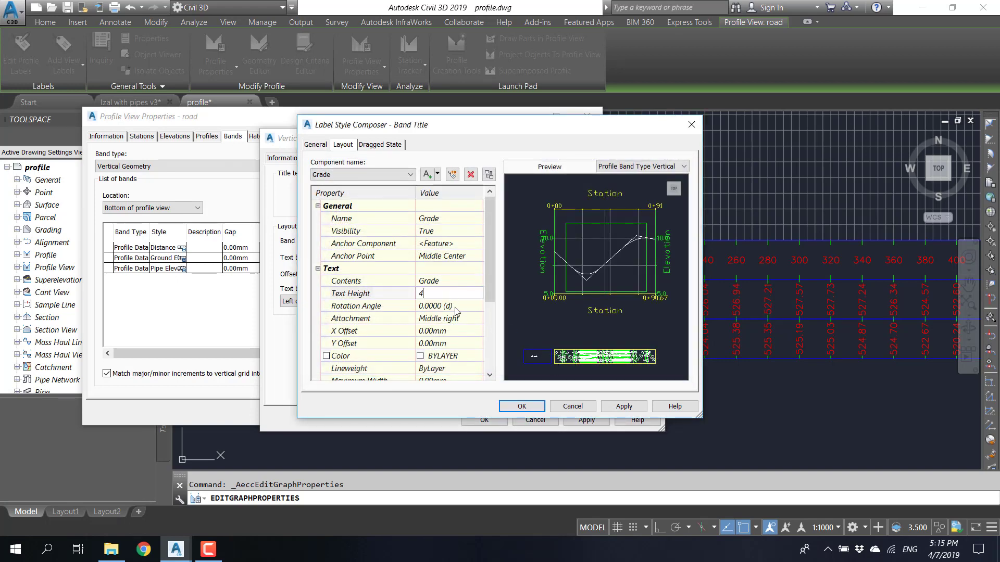
left_click(471, 319)
left_click(452, 374)
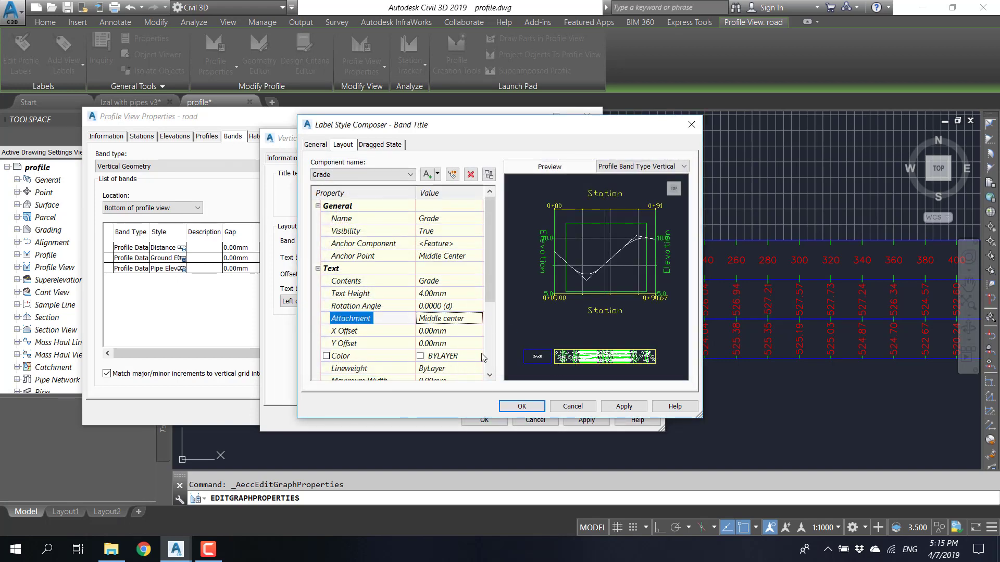
- Set the title label border's background mask to True and accept the title label
scroll(491, 285, "down", 3)
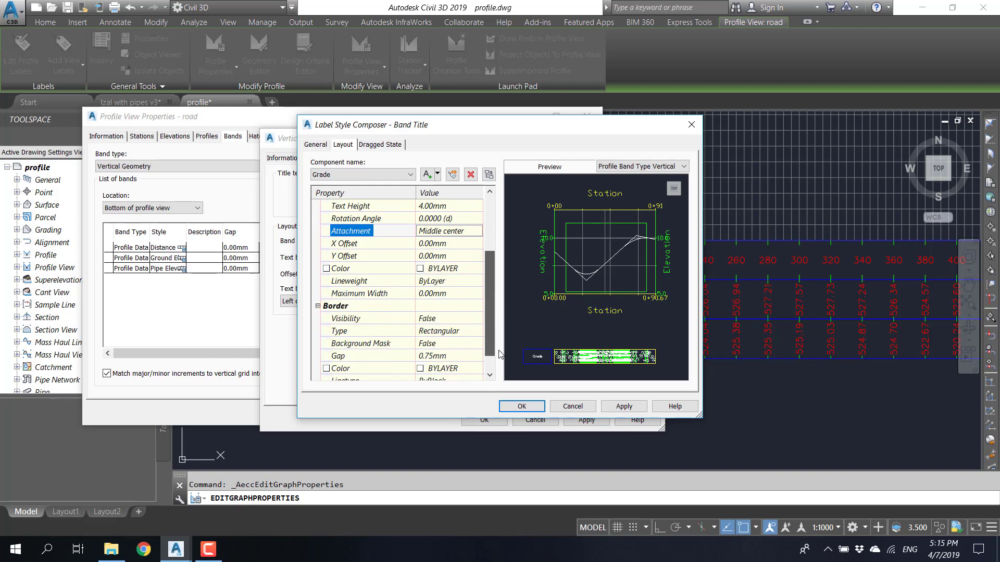
left_click(460, 319)
left_click(462, 346)
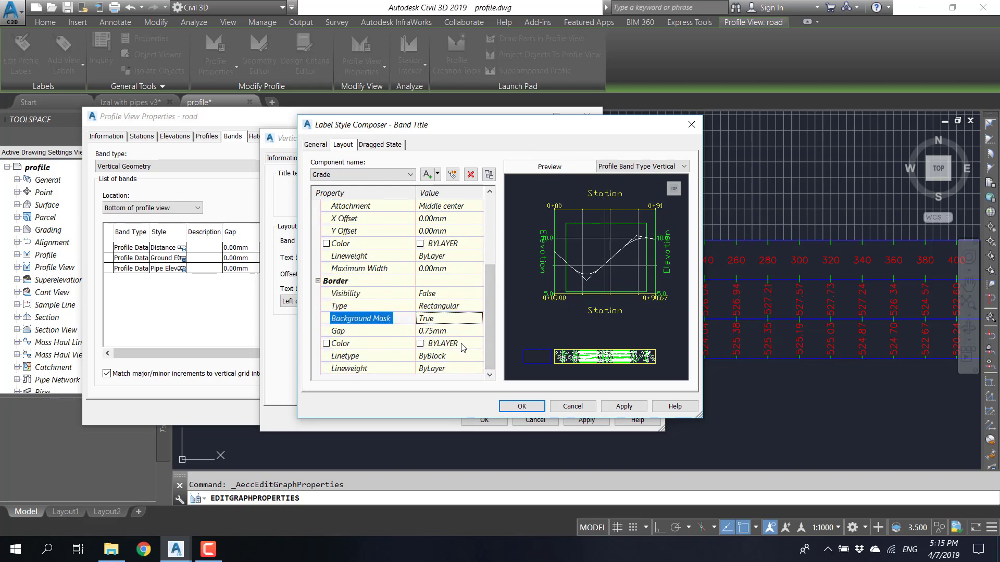
left_click(521, 406)
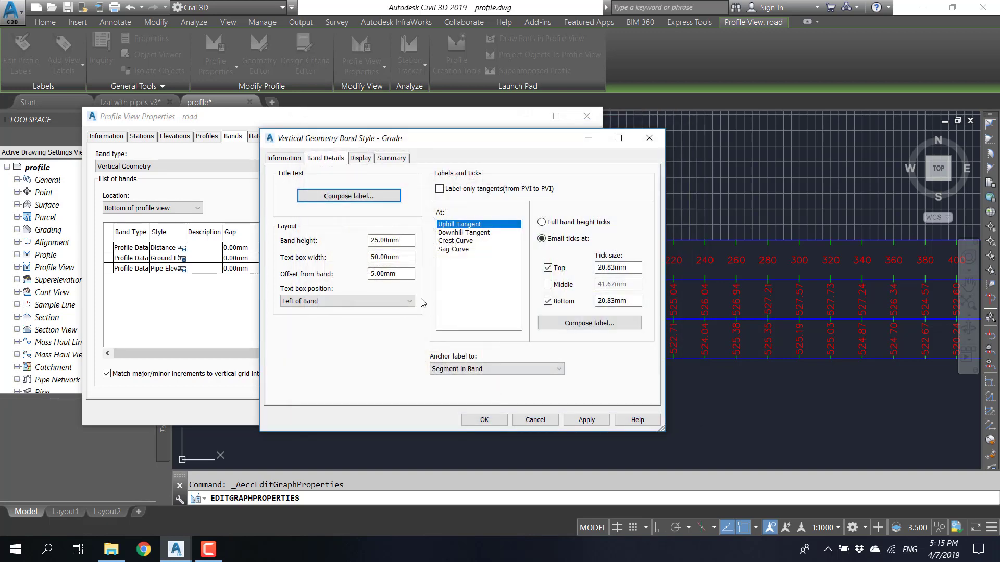
- Set the Grade band's text box width to 65 mm and its offset from band to 0 mm
double_click(411, 258)
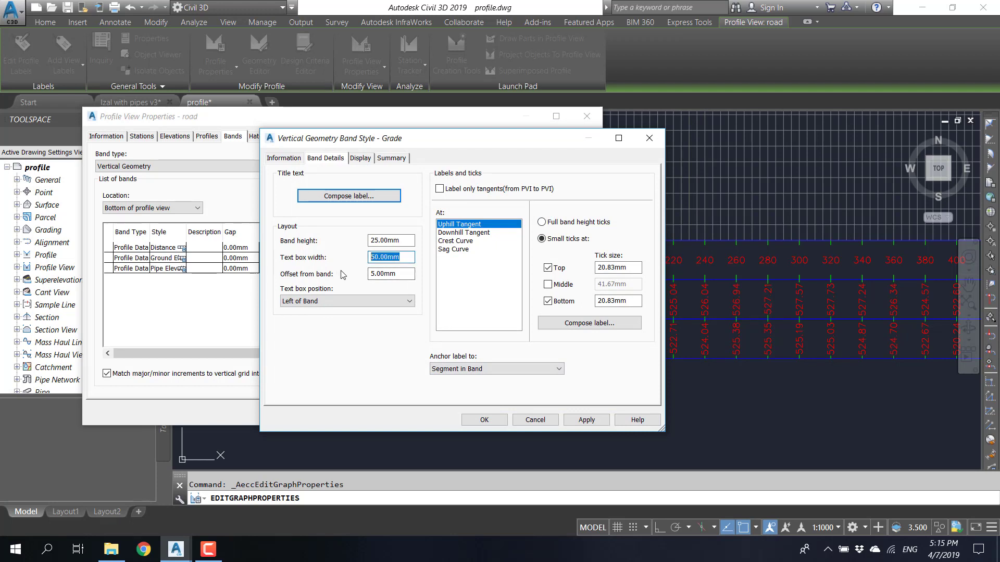
type("65")
double_click(390, 274)
type("0")
left_click(386, 257)
- Restrict the Grade band's labeling to tangents only, from PVI to PVI
left_click(440, 189)
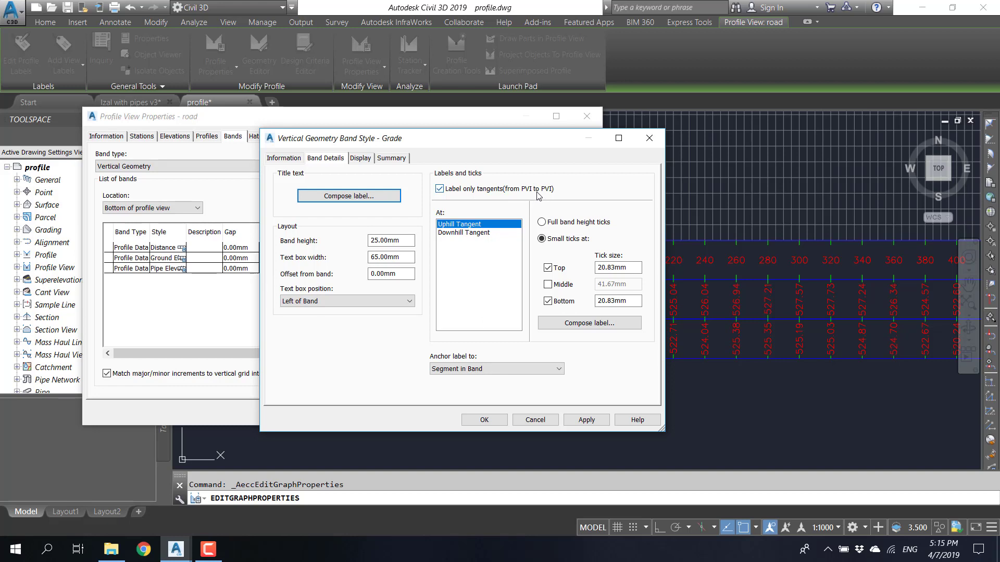
left_click(456, 190)
left_click(461, 241)
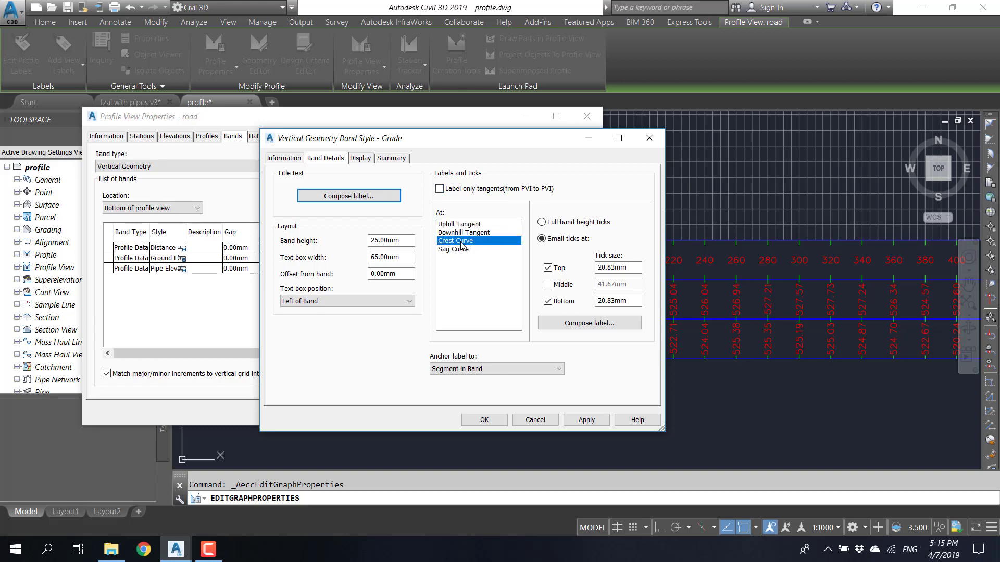
left_click(445, 189)
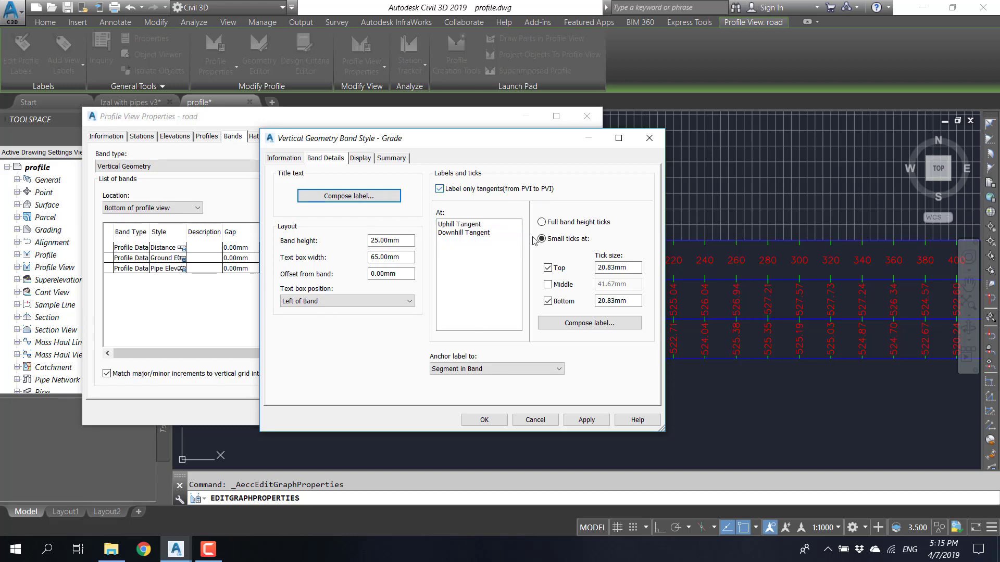
- Set the Uphill Tangent labels to use full band height ticks
left_click(468, 226)
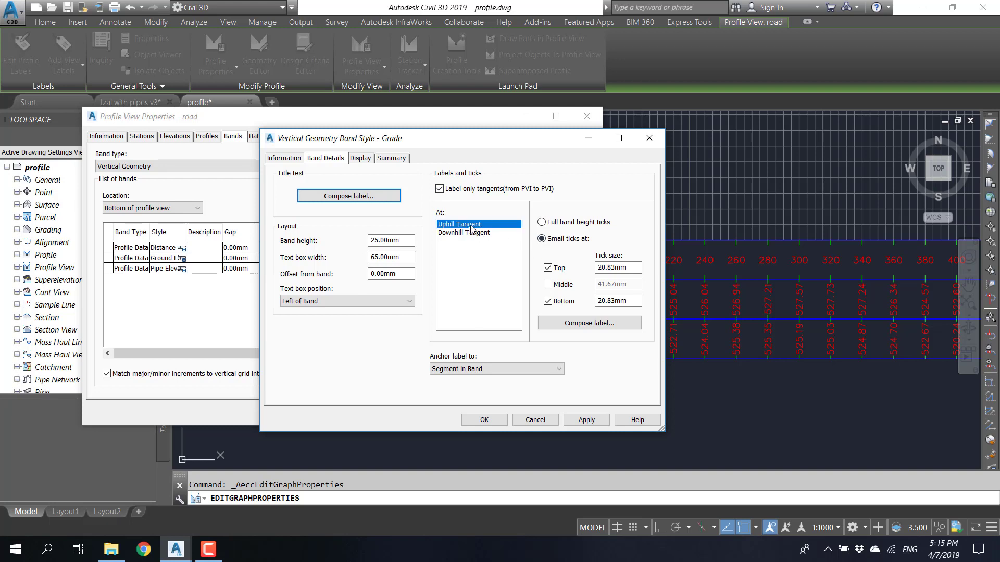
left_click(474, 237)
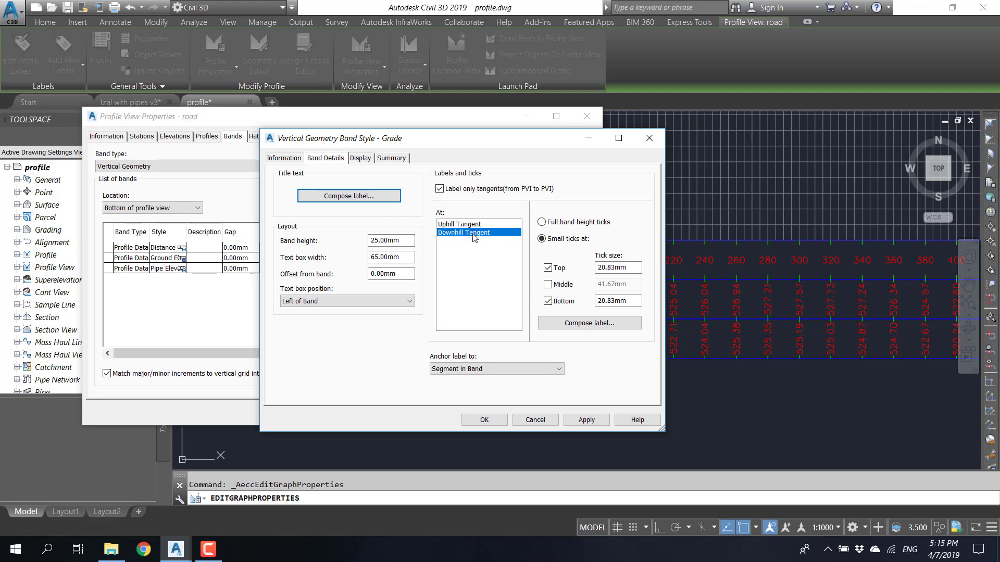
left_click(472, 226)
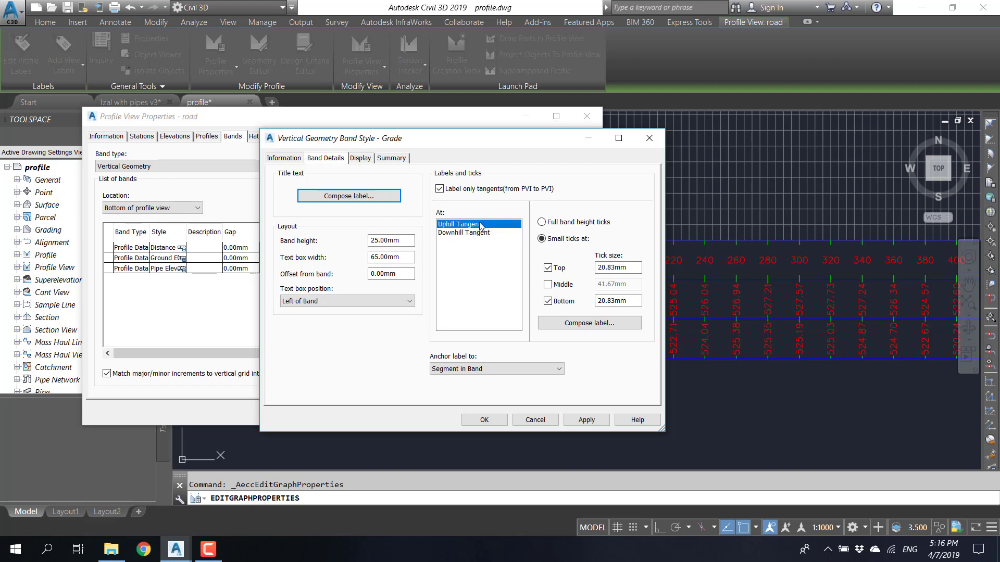
left_click(567, 226)
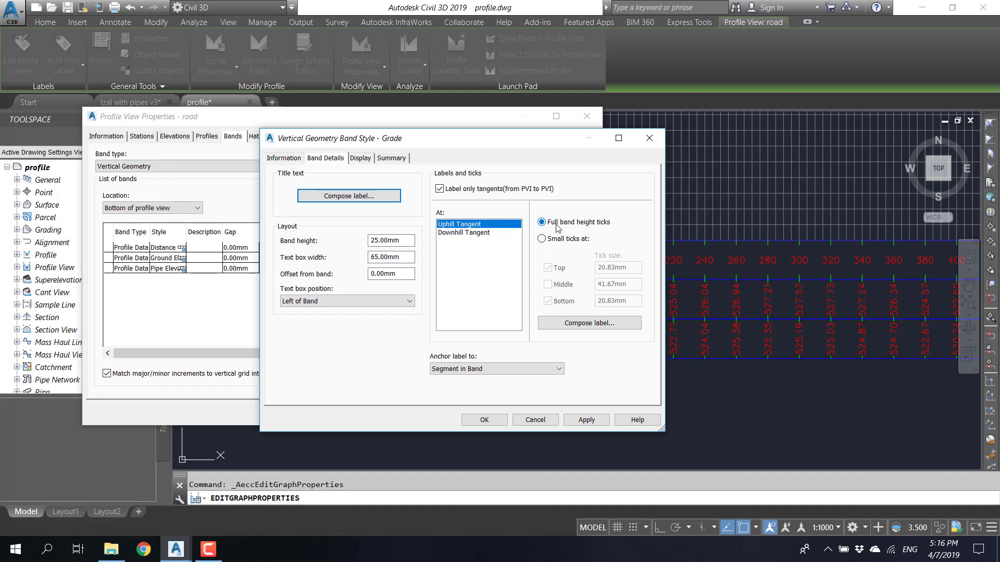
- Rename the Uphill Tangent label's Tangent Horizontal Length component to Uphill tangent grade
left_click(574, 324)
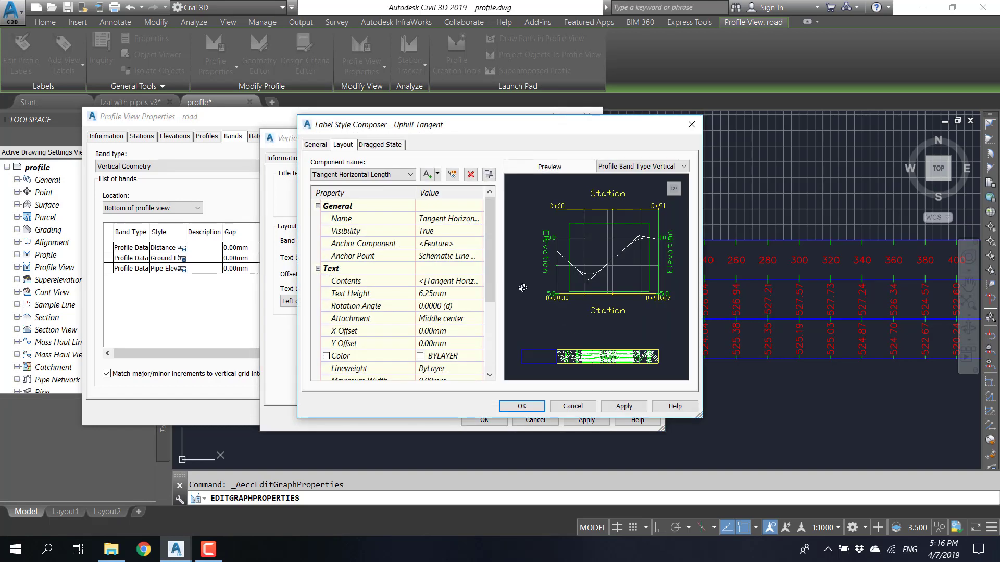
left_click(362, 172)
left_click(363, 174)
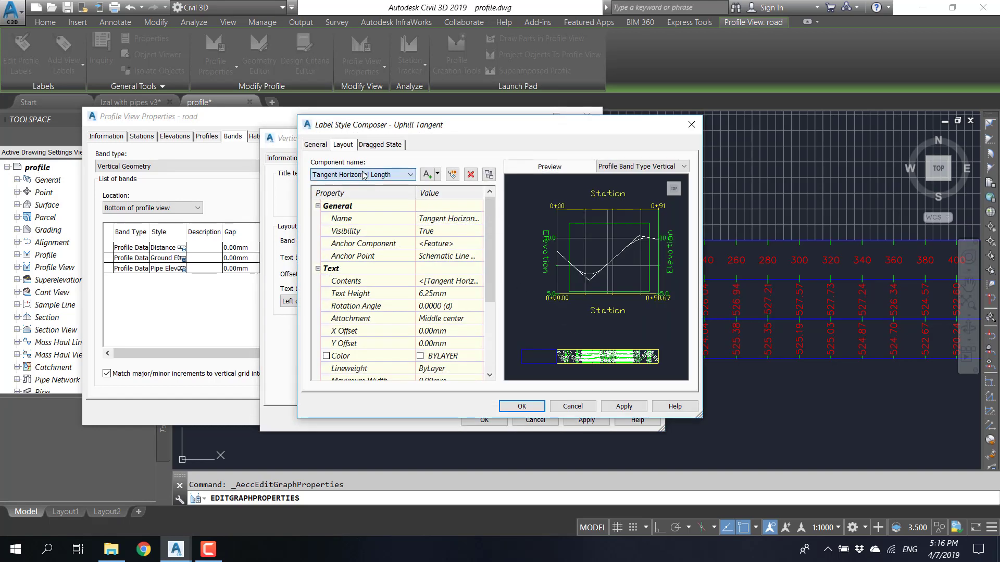
left_click(467, 222)
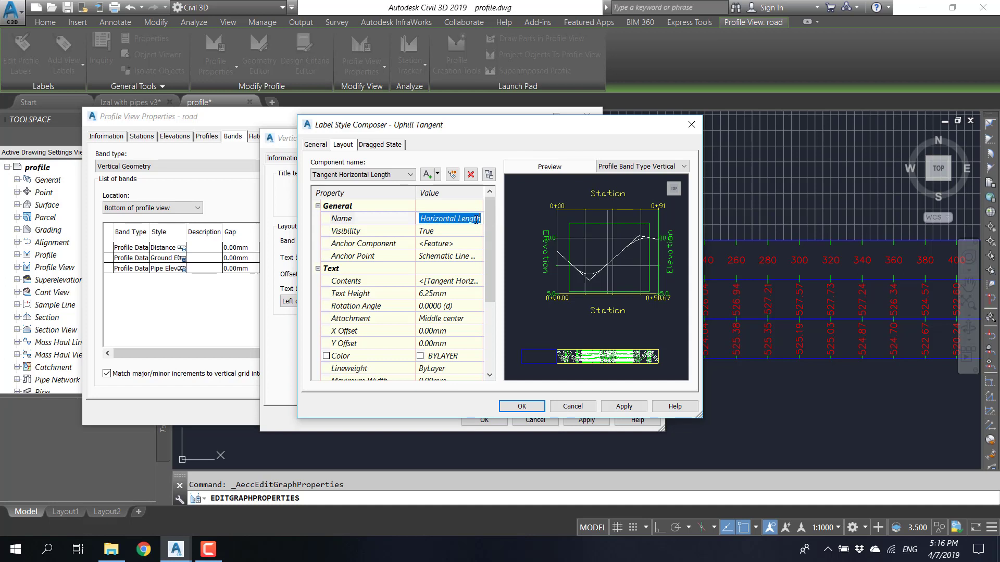
type("Uphill t")
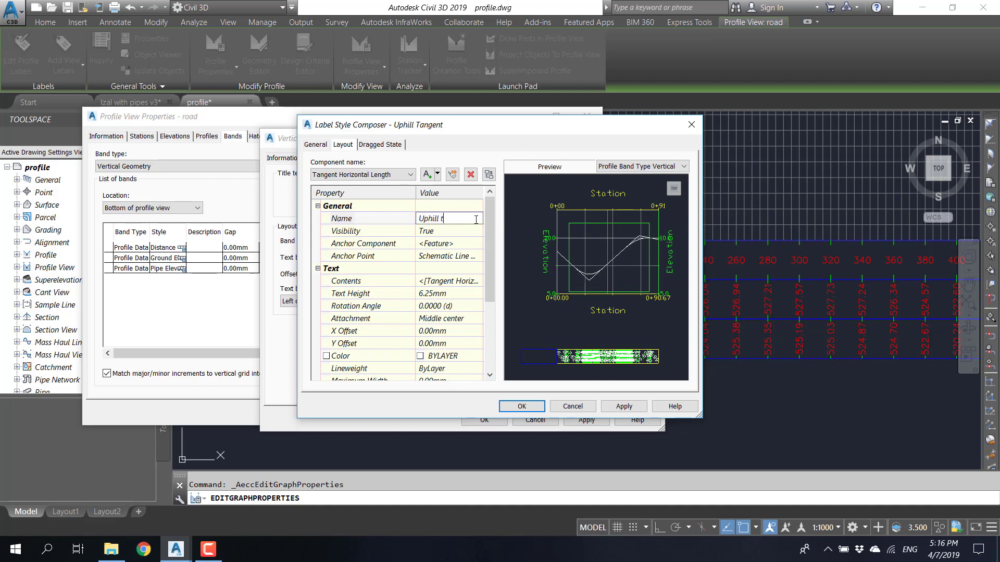
type("angent")
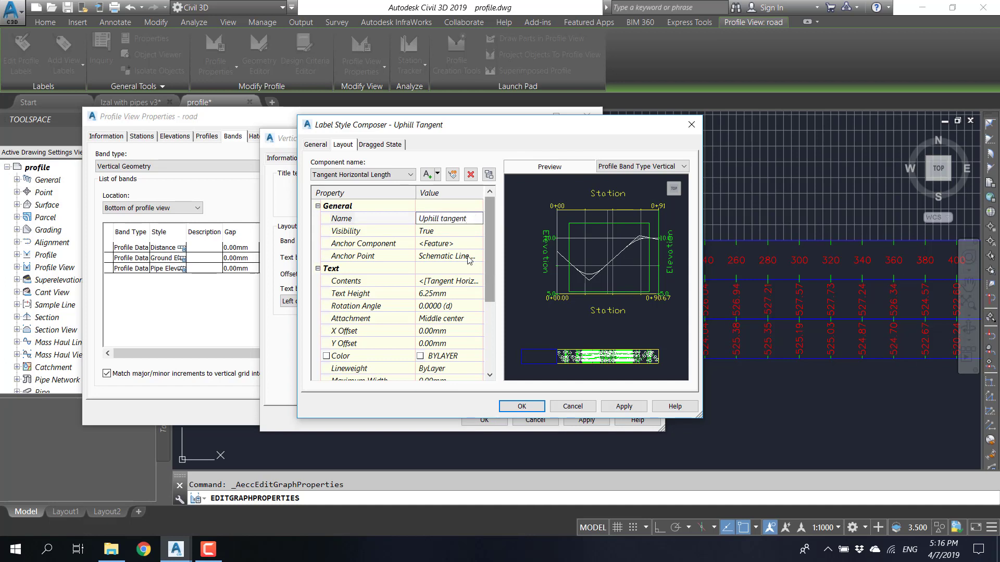
type(" grade")
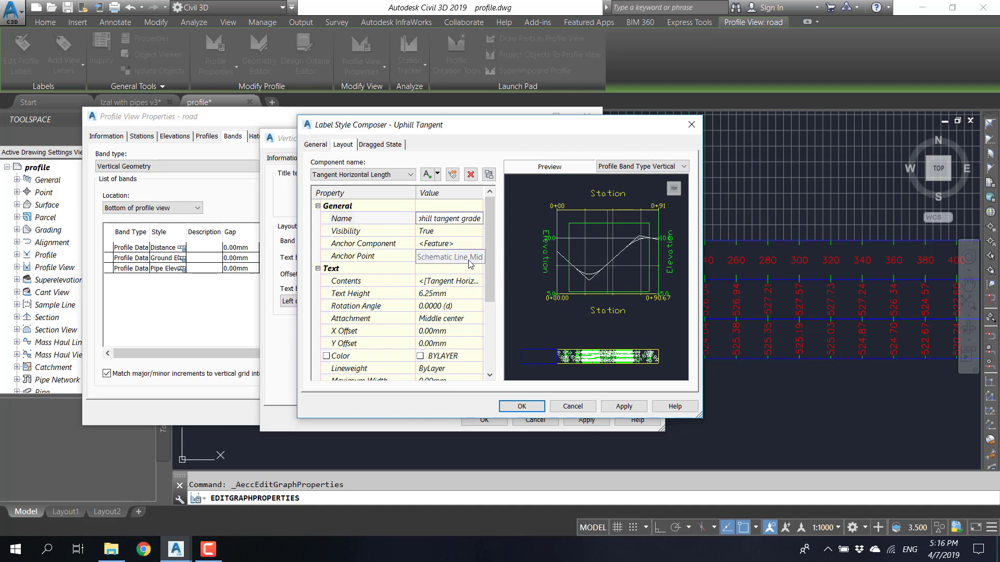
- Set the anchor point of the Uphill tangent grade component to Schematic Line Mid
left_click(463, 264)
left_click(458, 256)
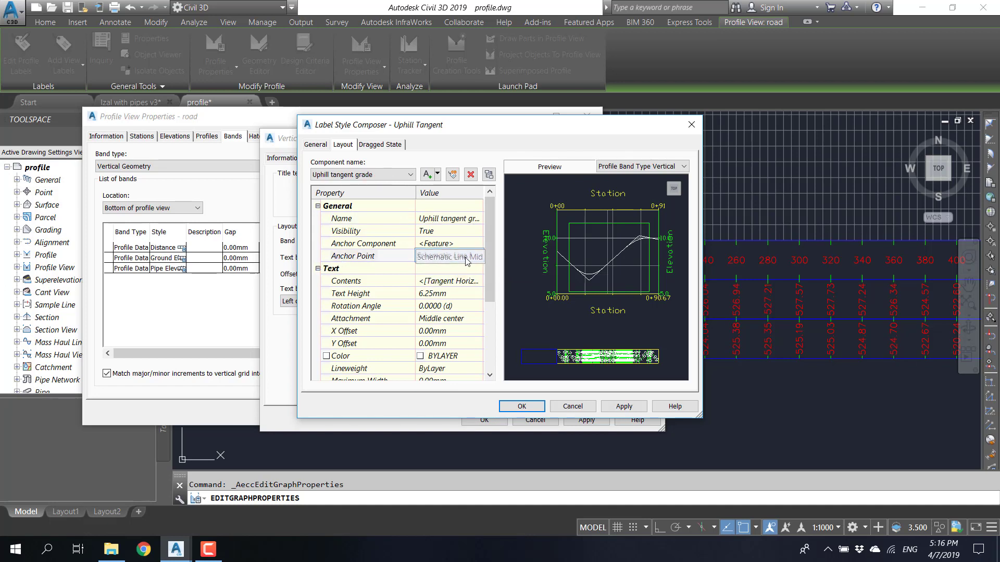
left_click(457, 255)
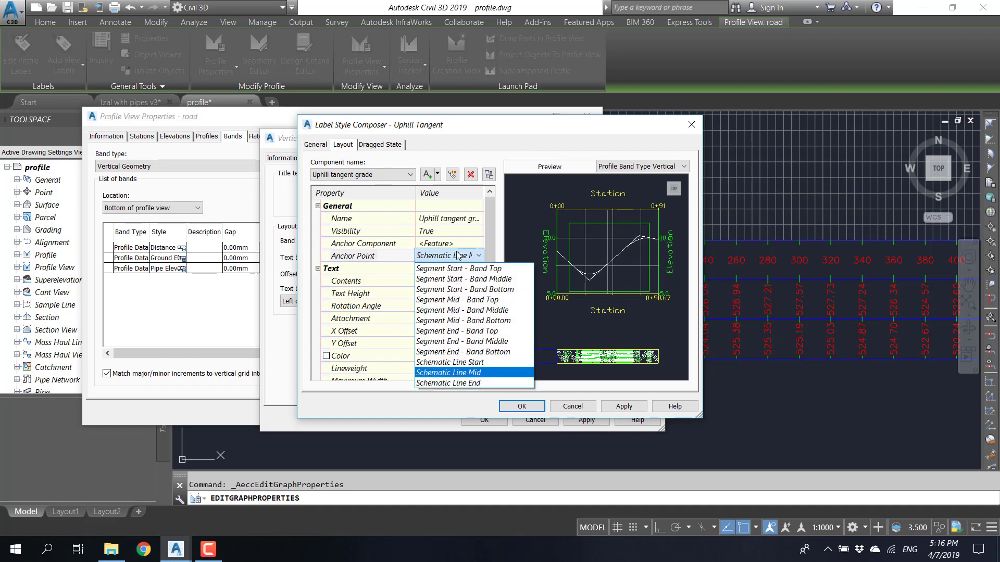
left_click(472, 372)
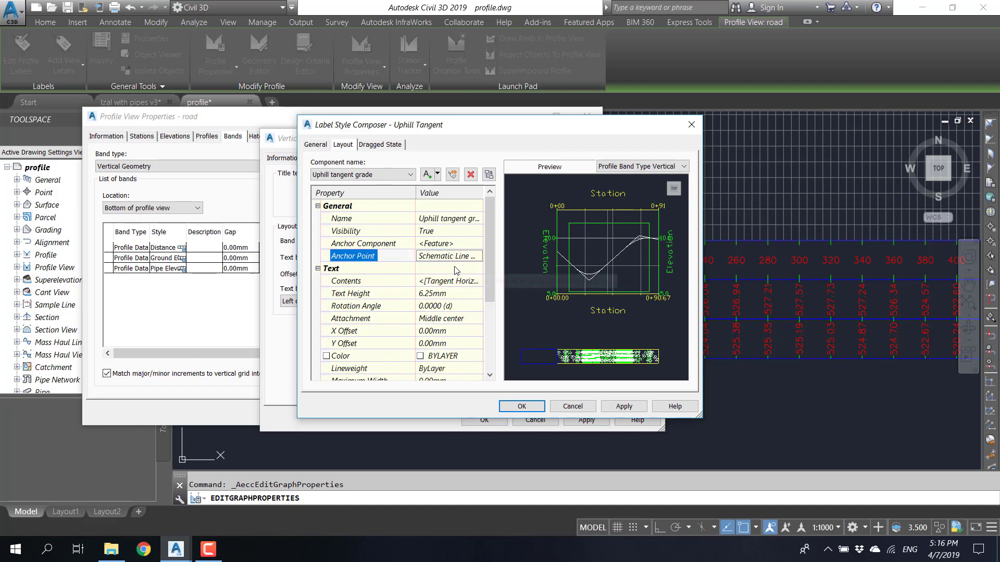
- Replace the Uphill tangent grade component's contents with the Tangent Grade property in percent format
left_click(466, 282)
left_click(477, 281)
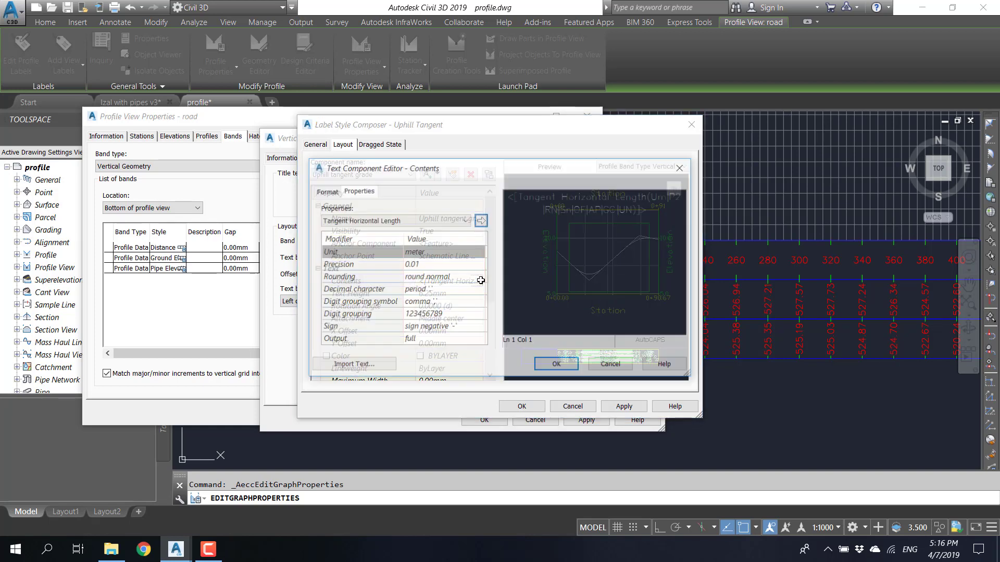
triple_click(581, 213)
left_click(452, 221)
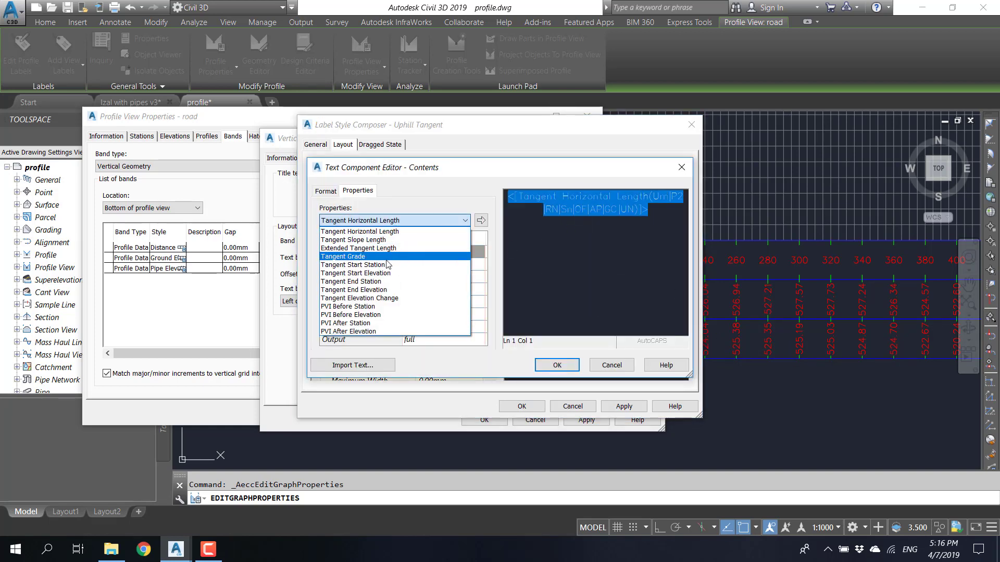
left_click(355, 261)
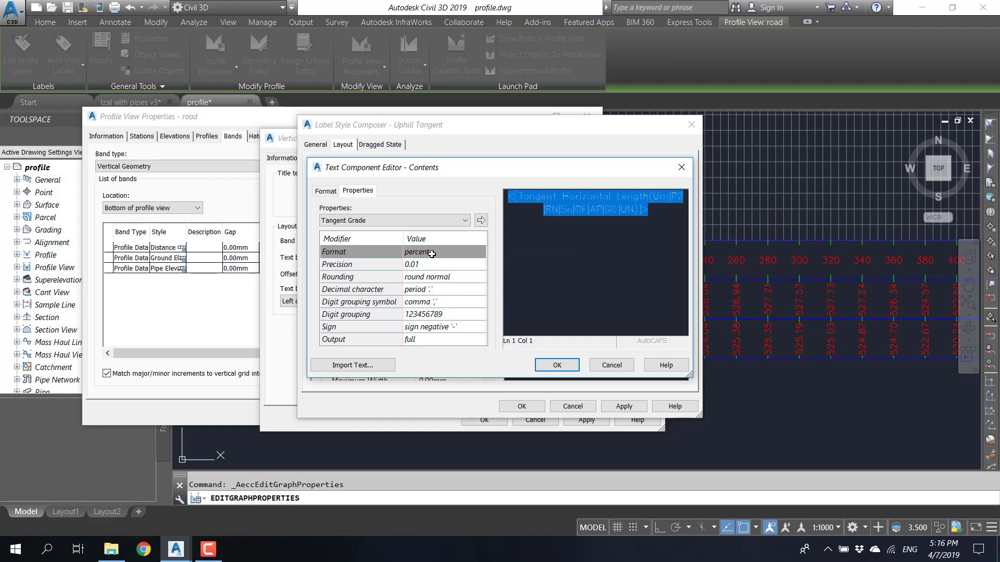
left_click(453, 254)
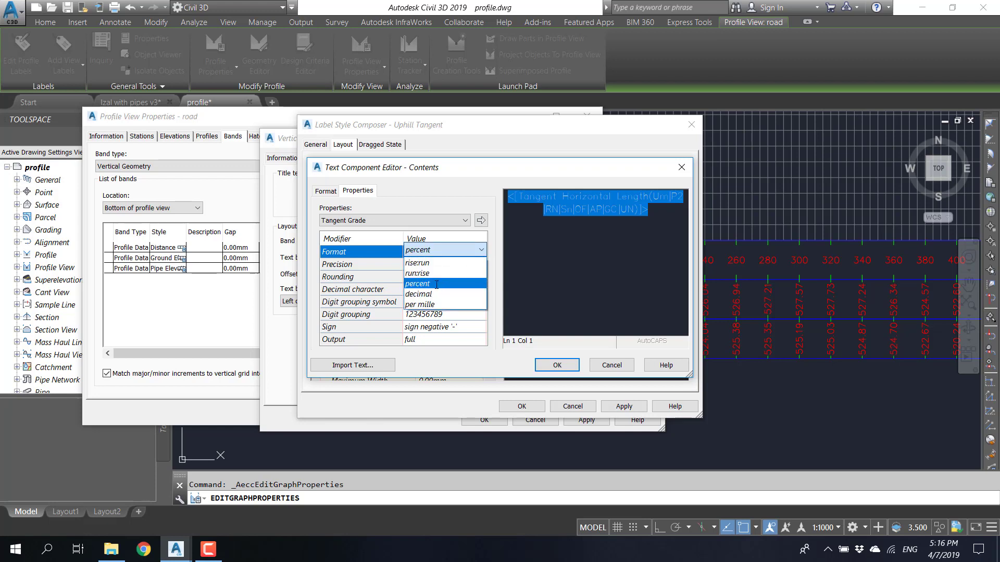
left_click(435, 285)
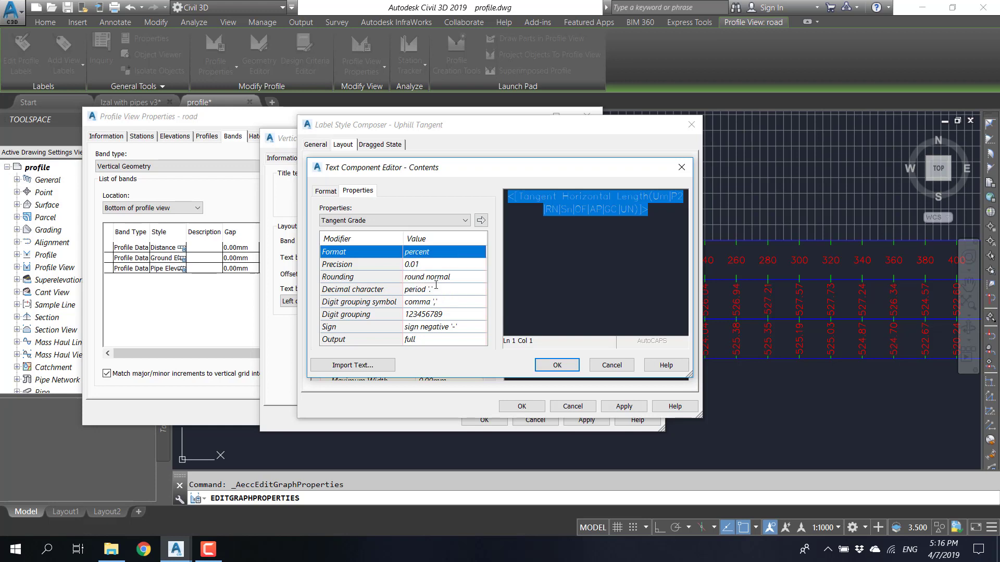
left_click(444, 250)
left_click(420, 284)
left_click(480, 220)
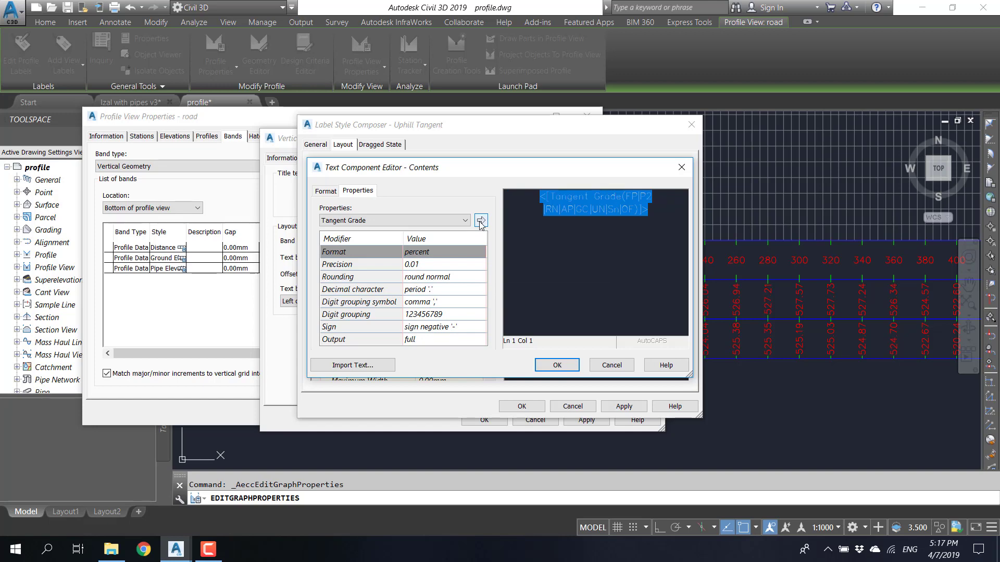
left_click(555, 365)
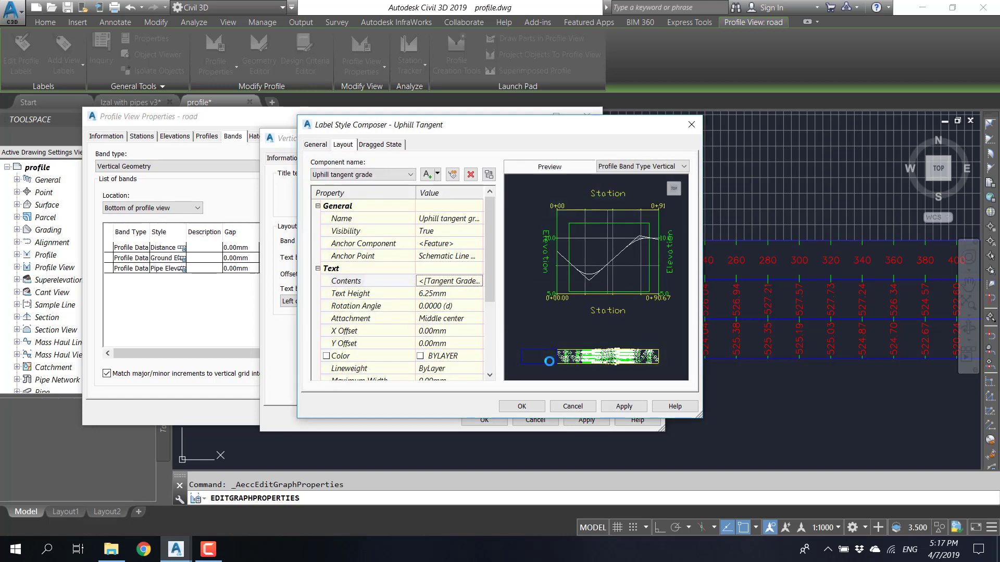
- Set the Uphill tangent grade component's text height to 4 mm
left_click(451, 295)
type("4")
left_click(466, 307)
left_click(473, 319)
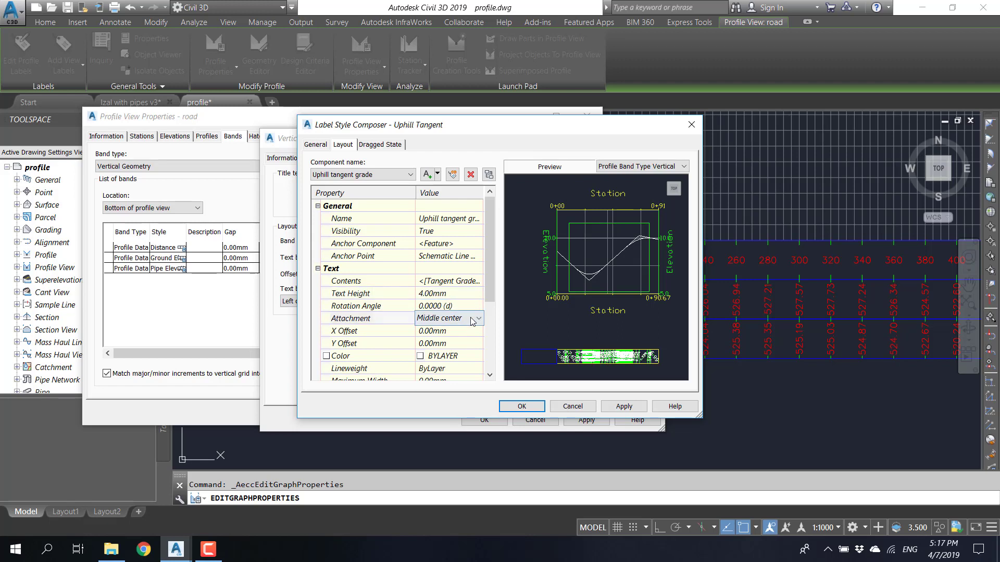
- Set the Uphill tangent grade text color to red and accept the label style
left_click_drag(489, 286, 491, 320)
left_click(459, 294)
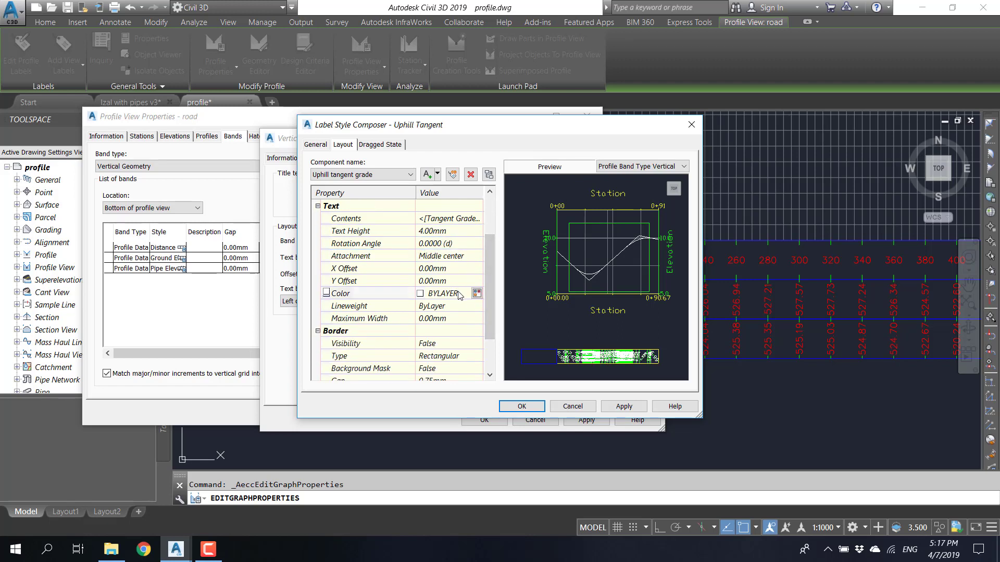
left_click(475, 294)
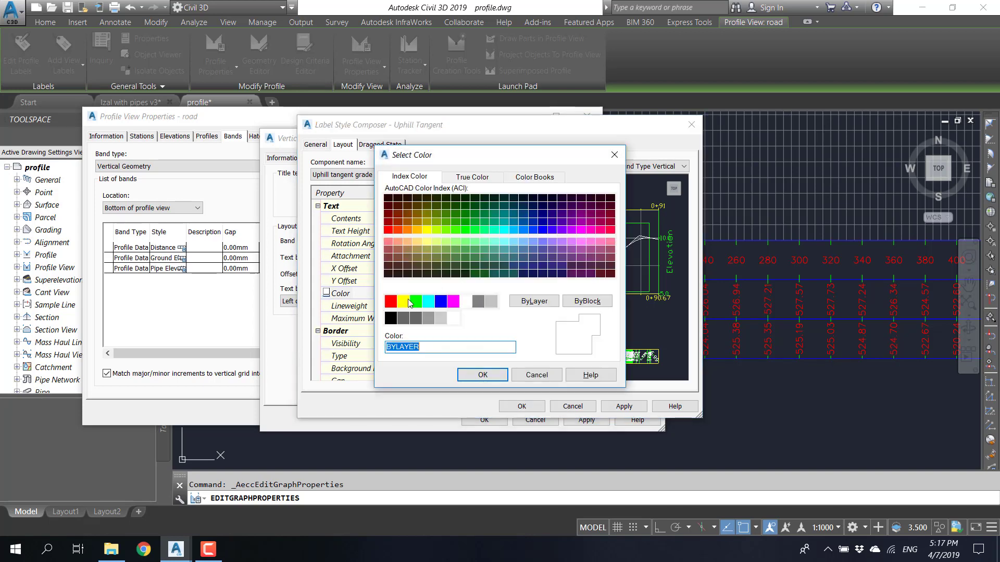
left_click(390, 300)
left_click(483, 375)
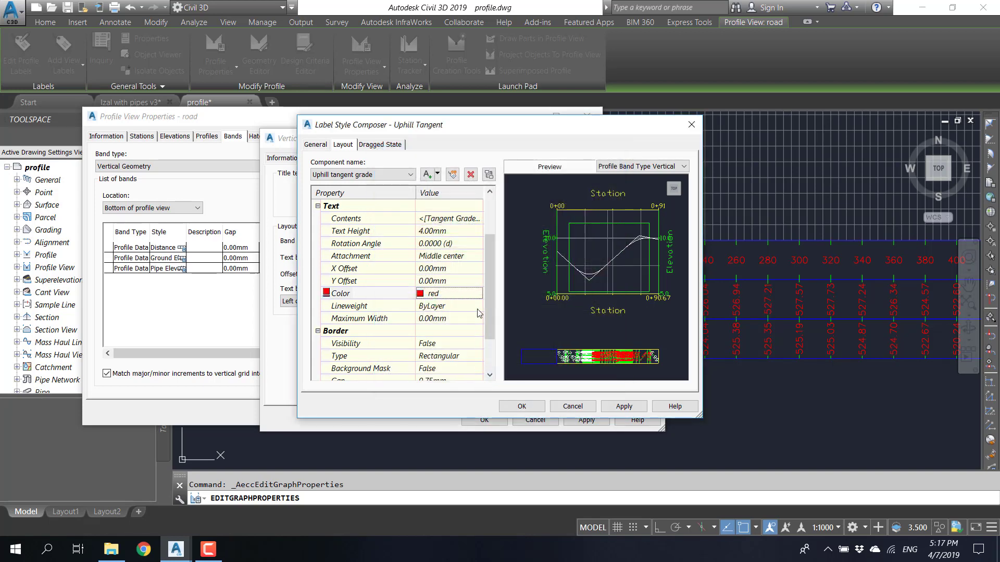
left_click_drag(486, 298, 443, 322)
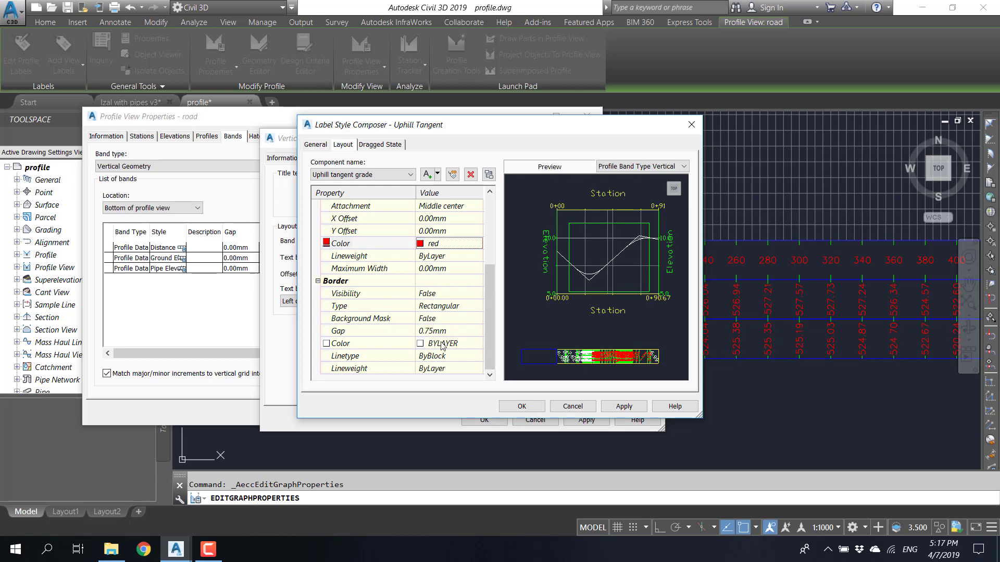
left_click(522, 406)
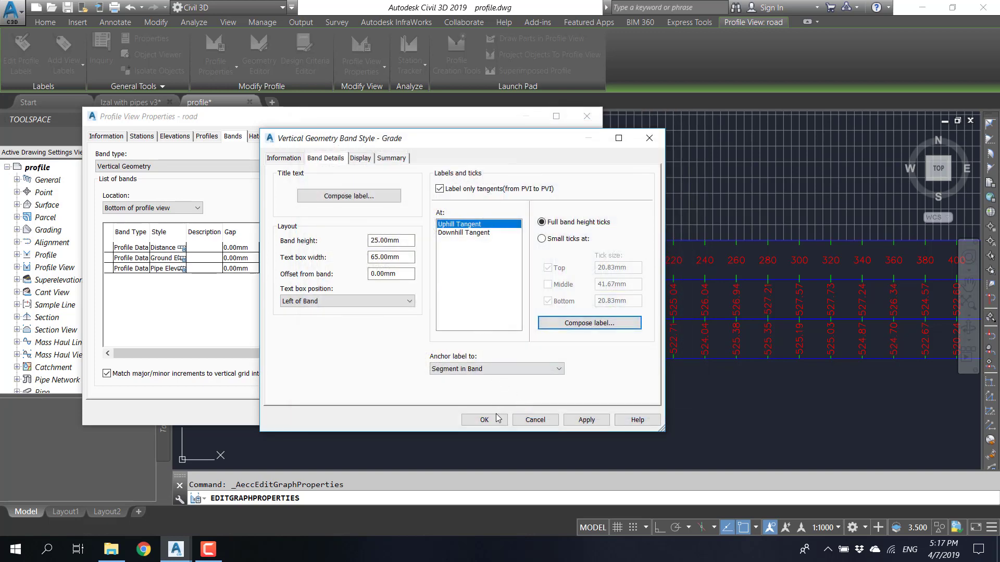
- Accept the Grade band style and add it as a Vertical Geometry band at the bottom of the profile view
left_click(462, 233)
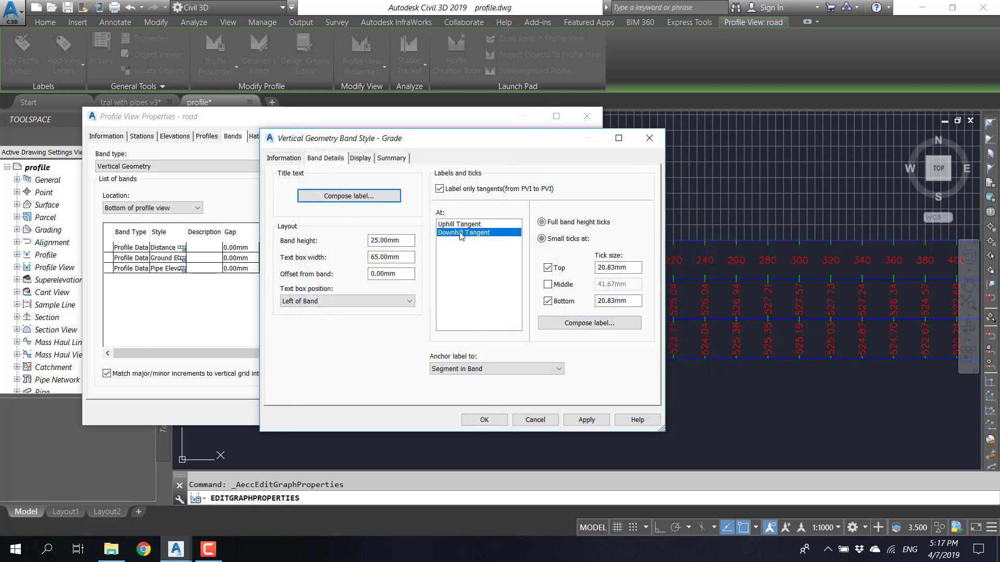
left_click(468, 224)
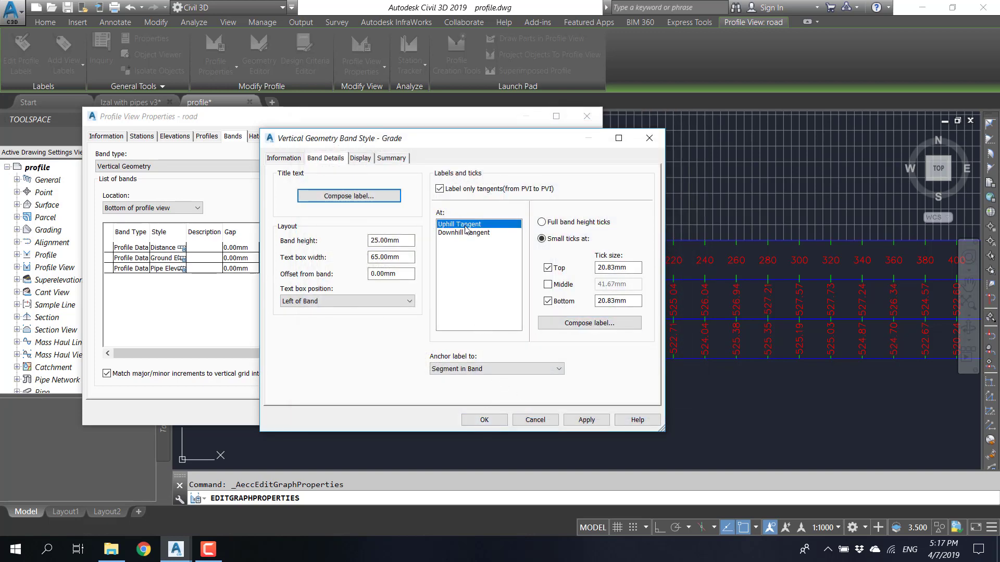
left_click(486, 422)
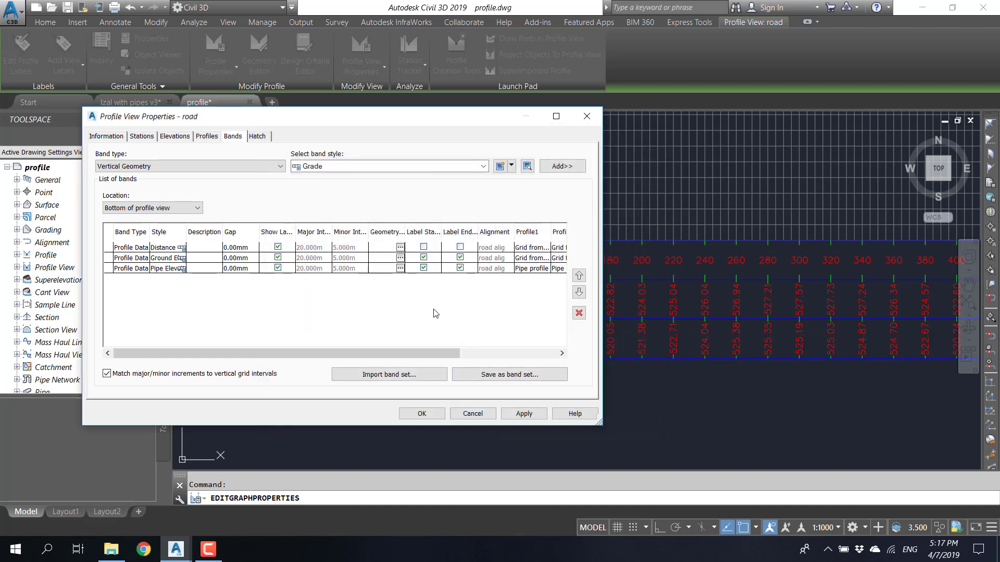
left_click(560, 167)
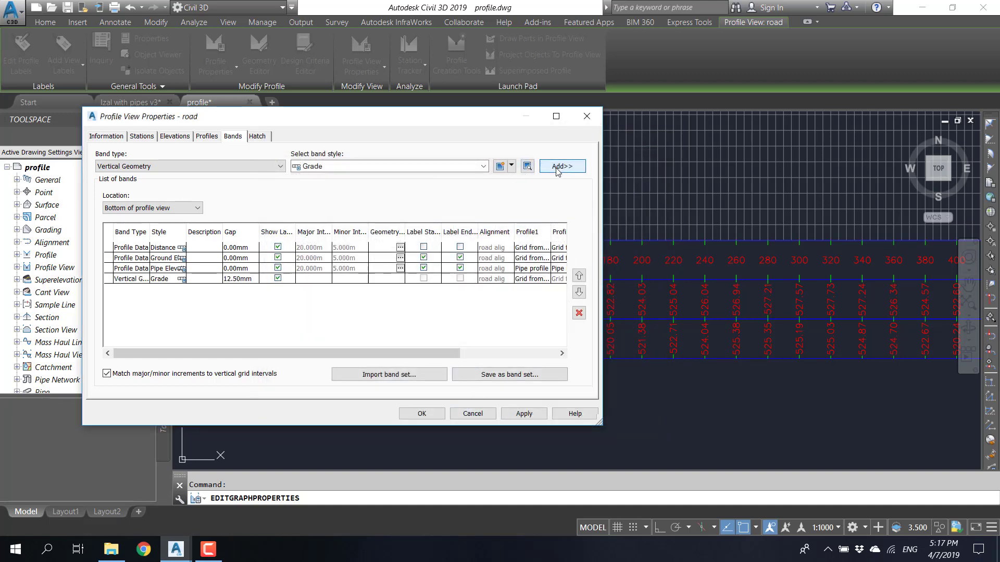
- Hide Curve Labels, Geometry Diagram Tangents and Geometry Diagram Curves in the Grade band style and apply the profile view properties
left_click(182, 279)
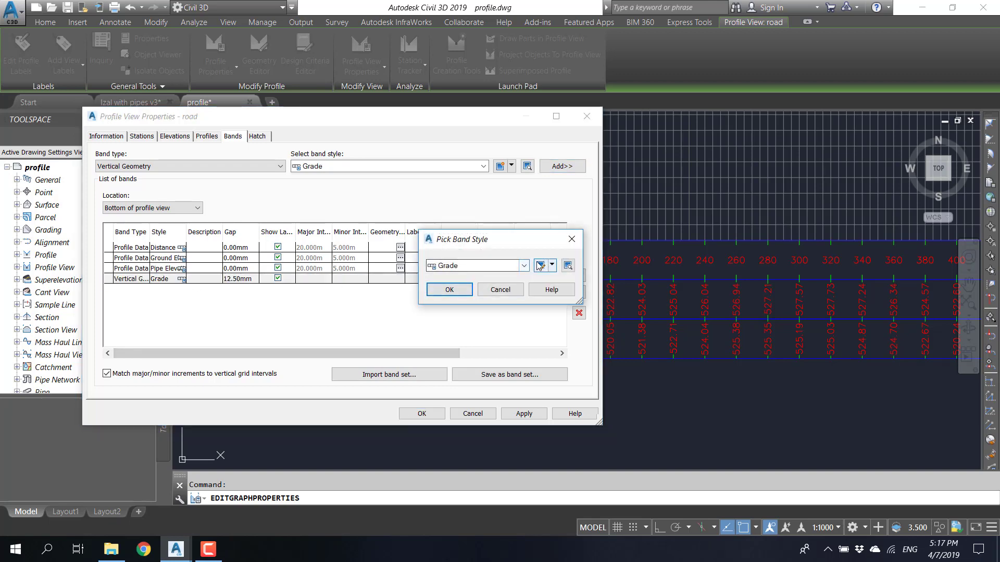
left_click(536, 264)
left_click(359, 158)
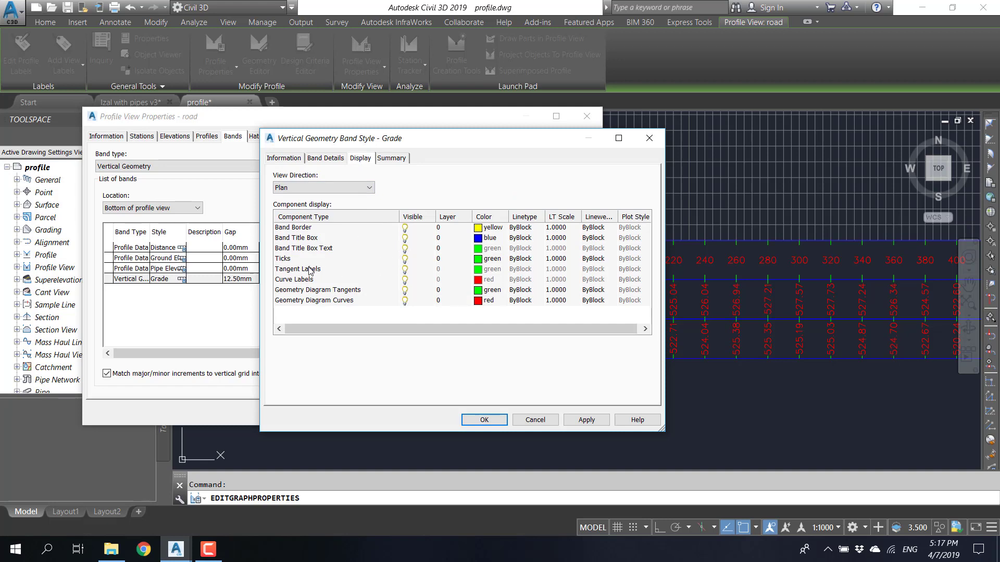
left_click(406, 282)
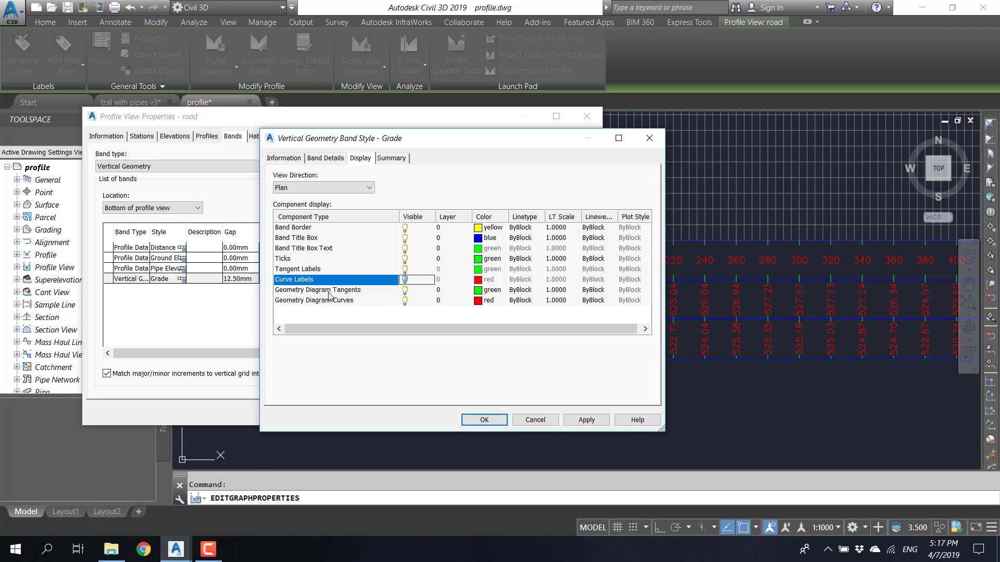
left_click(406, 291)
left_click(405, 301)
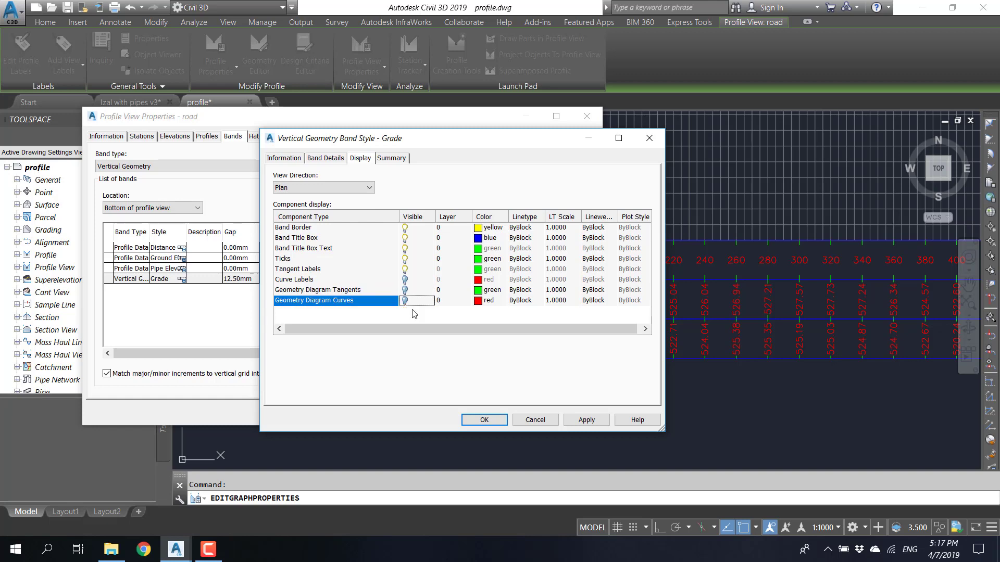
left_click(480, 421)
left_click(421, 414)
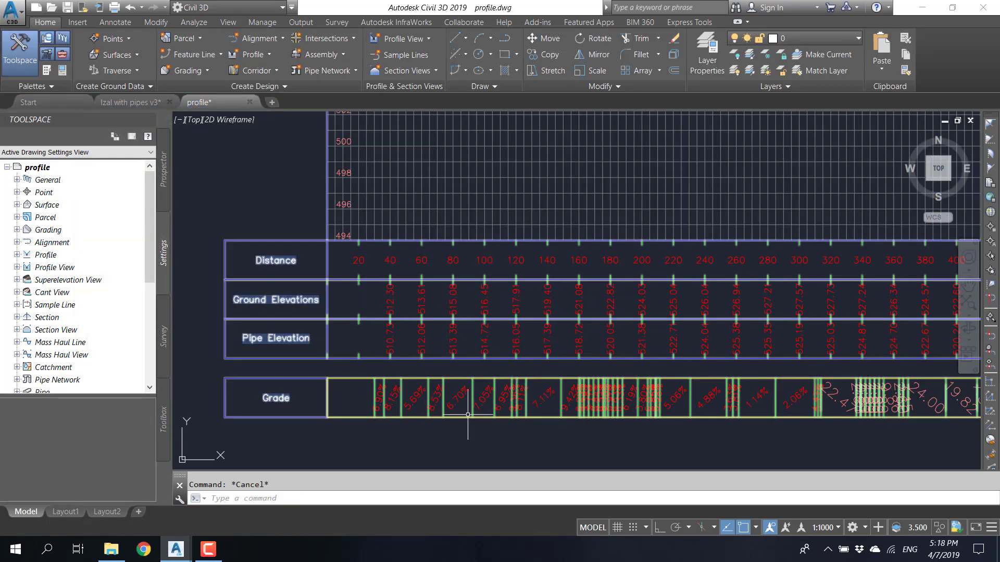
- Make Geometry Diagram Tangents visible in the Grade band style, apply it to the road profile view and inspect the band
scroll(441, 318, "down", 5)
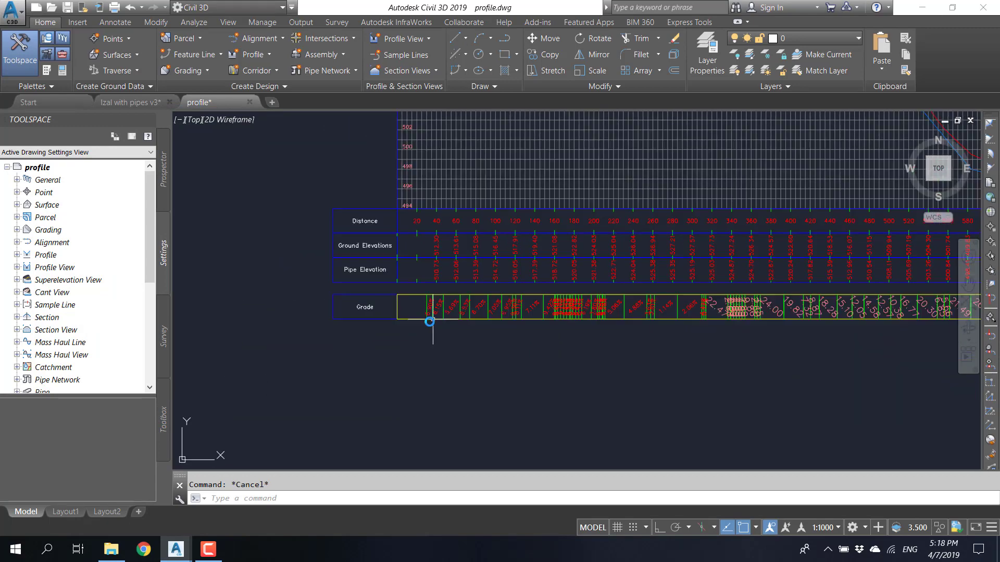
scroll(375, 307, "up", 4)
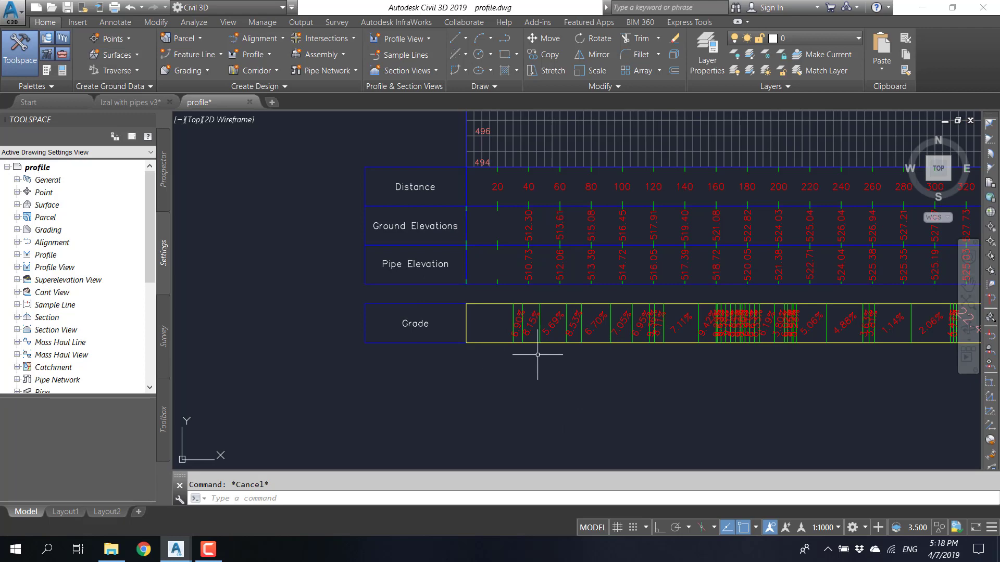
left_click(450, 389)
left_click(414, 336)
left_click(370, 52)
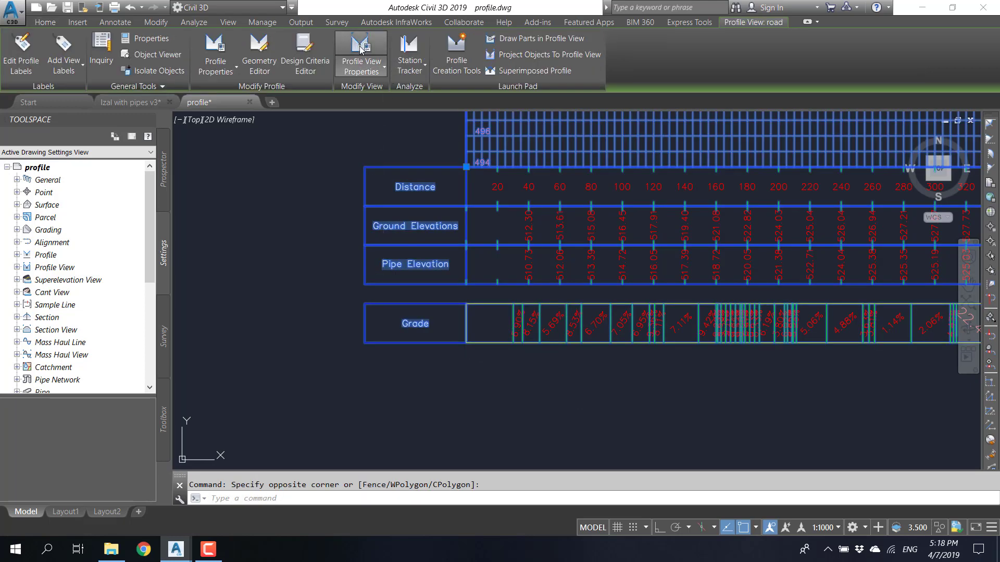
left_click(181, 279)
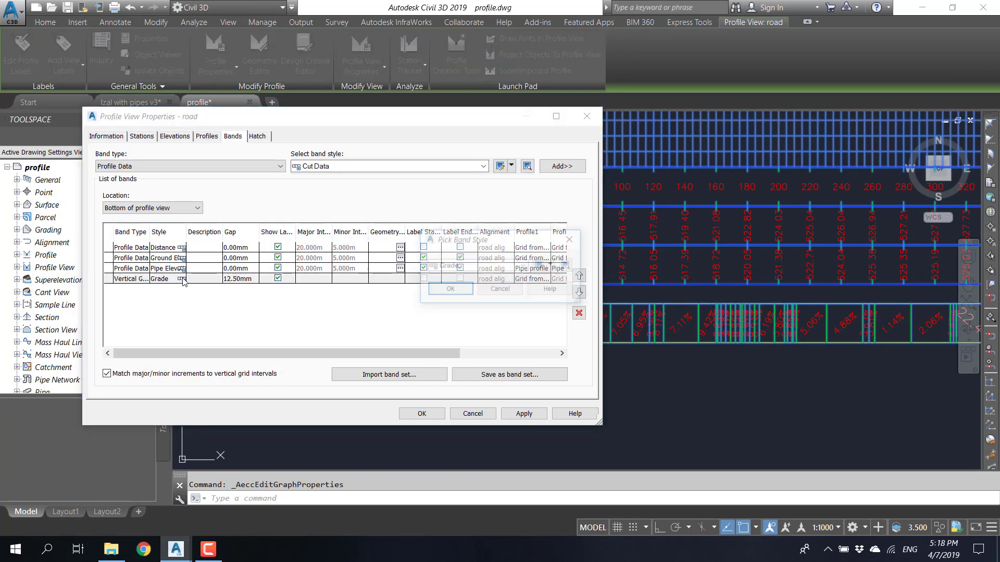
left_click(538, 268)
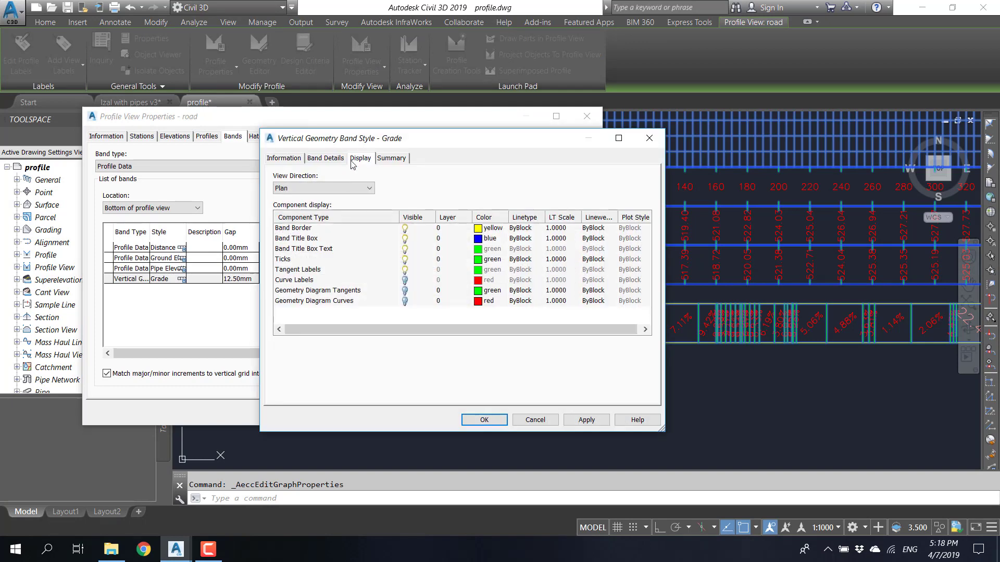
left_click(405, 290)
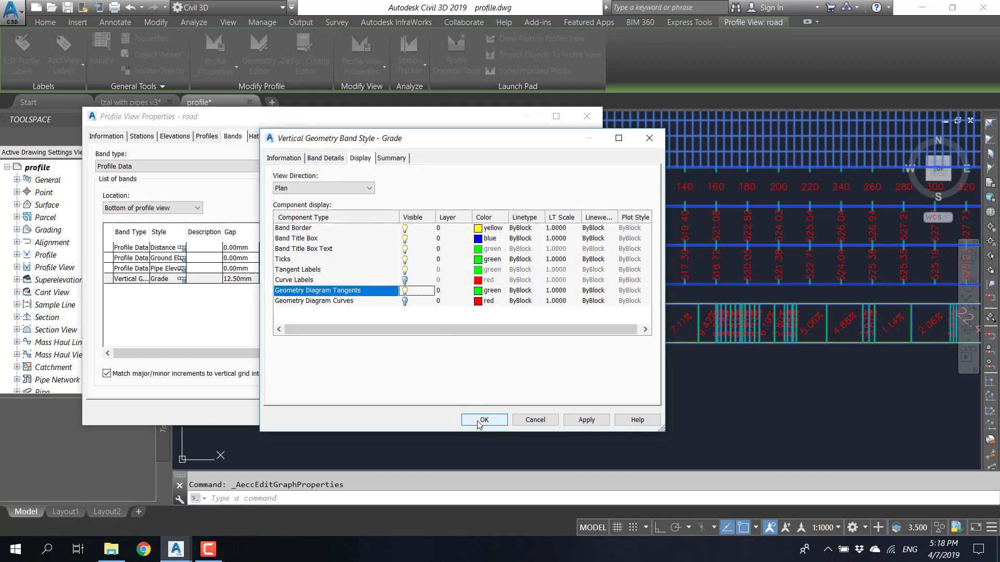
left_click(483, 420)
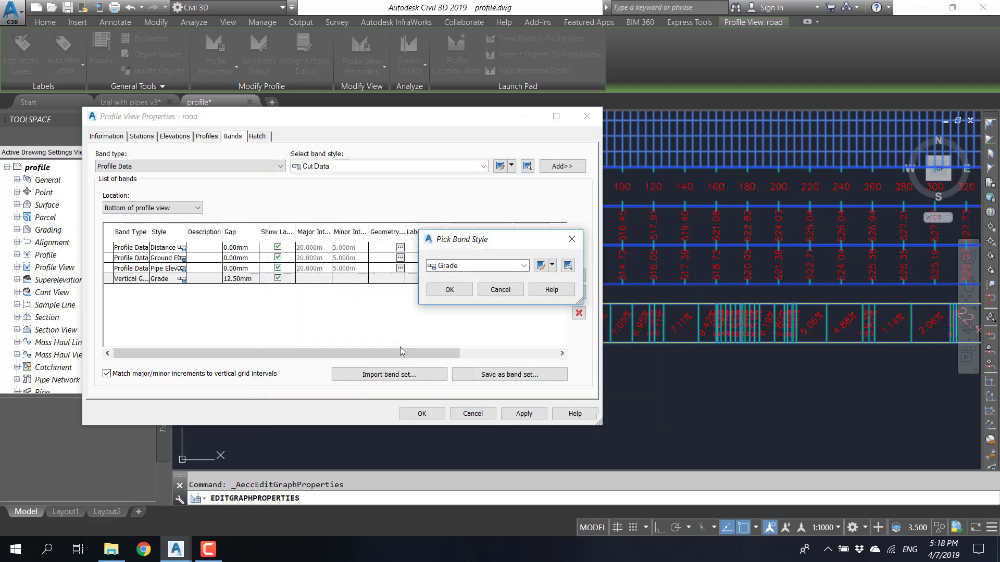
left_click(453, 290)
left_click(424, 412)
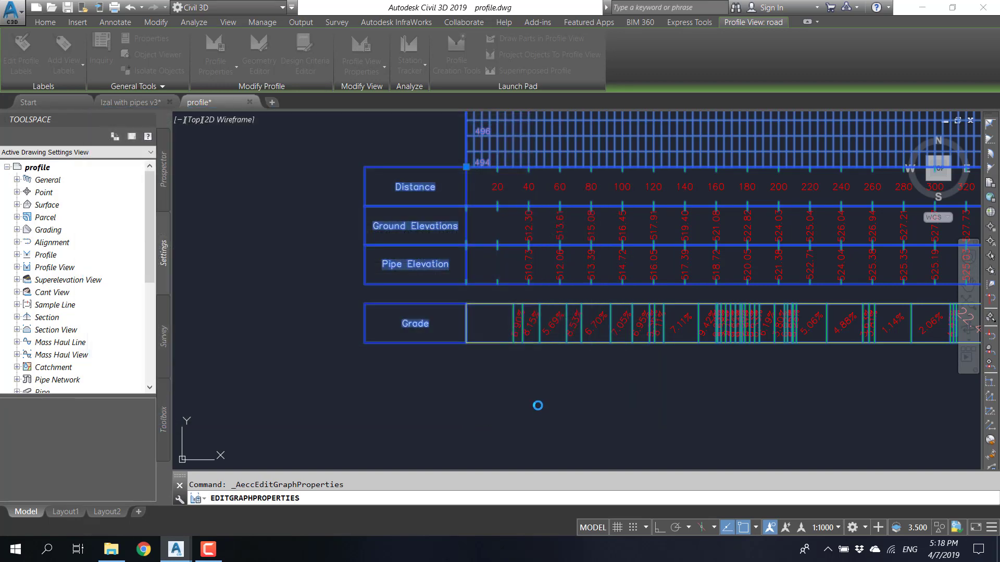
key("Escape")
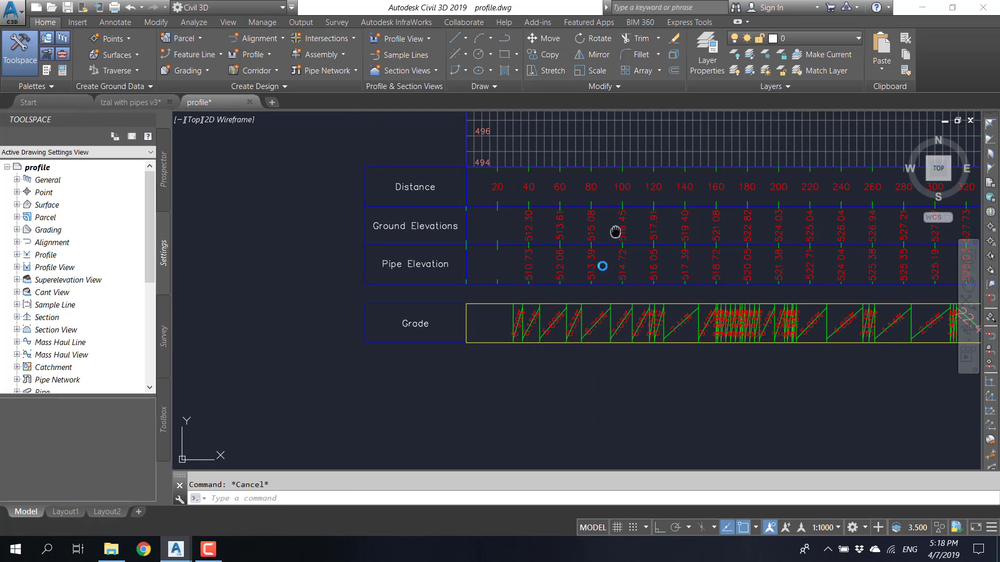
scroll(614, 231, "up", 3)
scroll(459, 225, "down", 3)
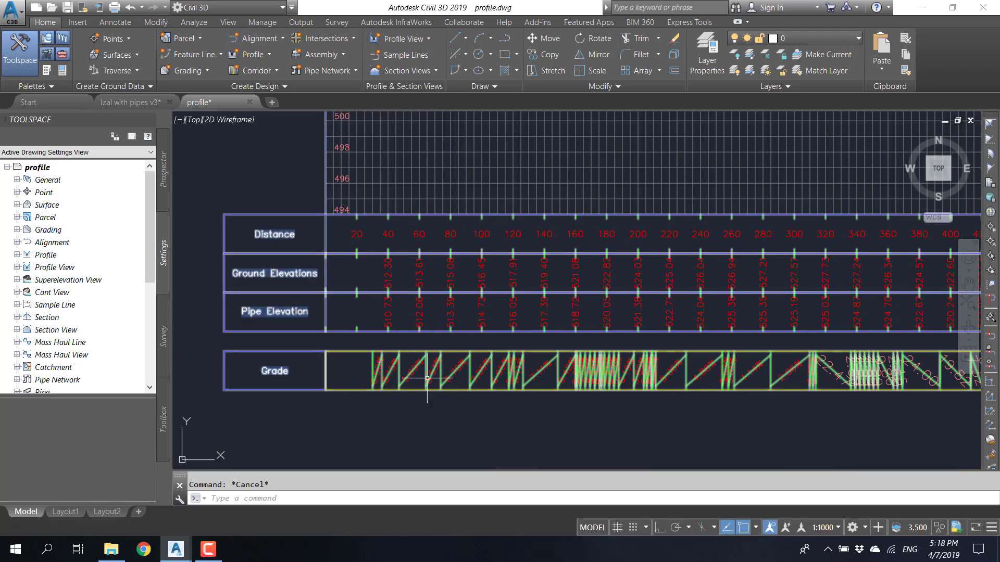
- Set the Grade band's gap to 0 mm in the road profile view's band list
middle_click_drag(384, 387, 475, 363)
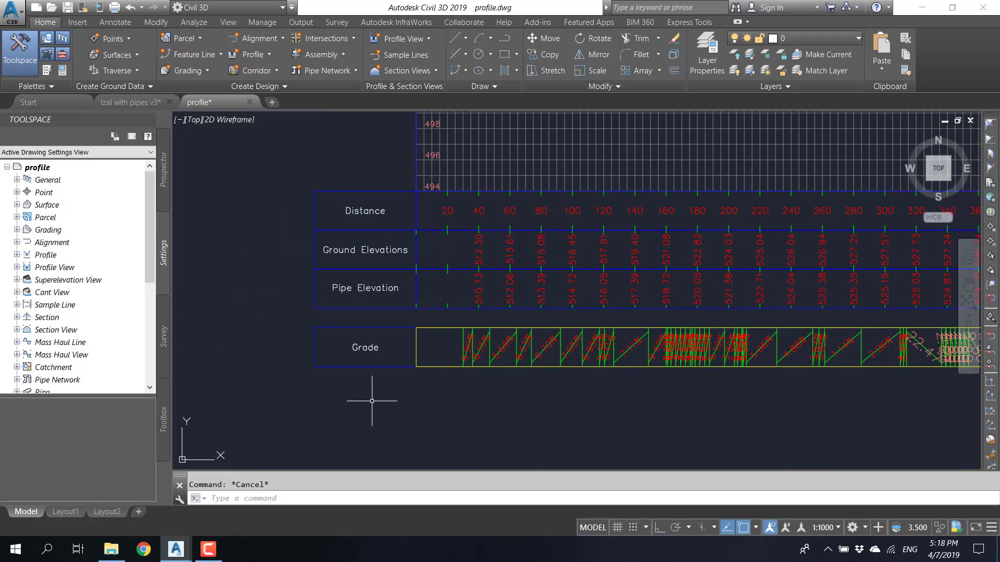
left_click(368, 401)
left_click(288, 225)
left_click(374, 50)
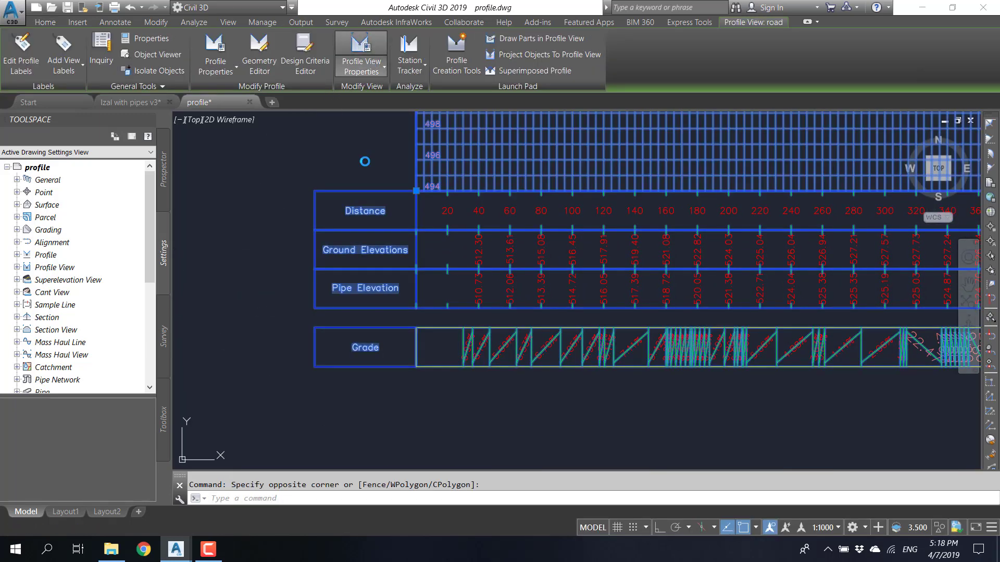
left_click(183, 280)
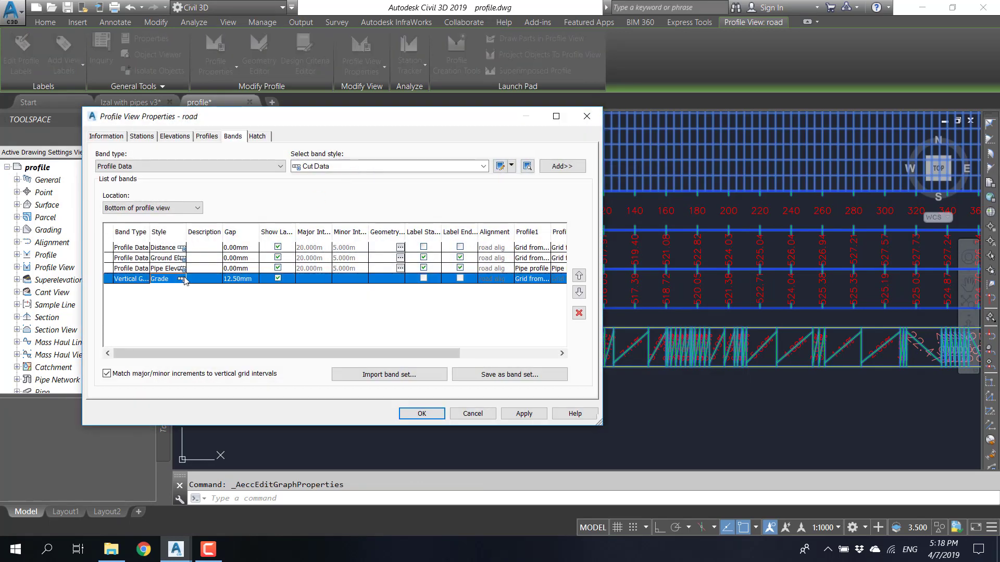
left_click(237, 279)
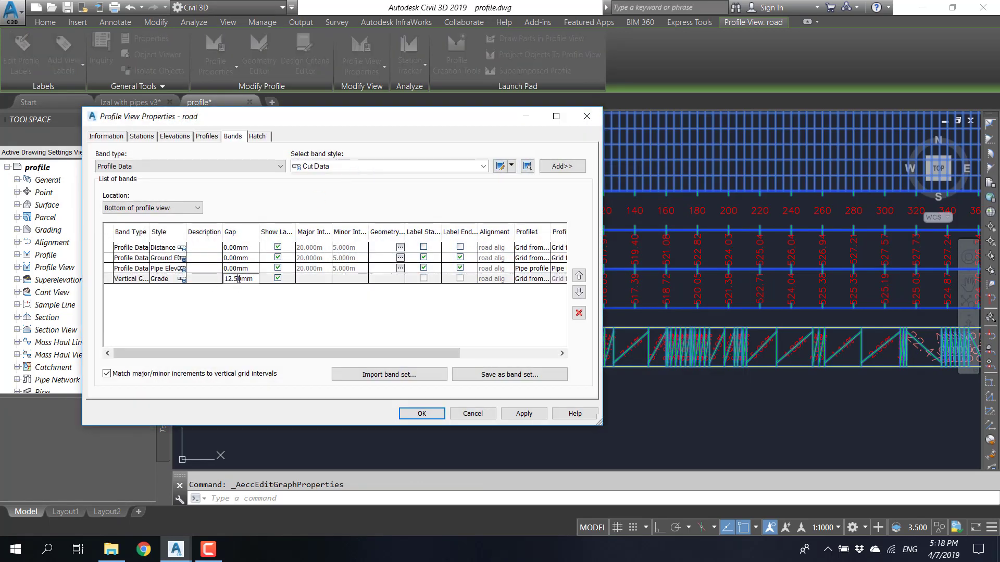
left_click_drag(253, 280, 201, 291)
type("0")
key("Return")
- Assign Pipe profile as Profile1 of the Grade band and apply the profile view properties
left_click_drag(307, 351, 405, 352)
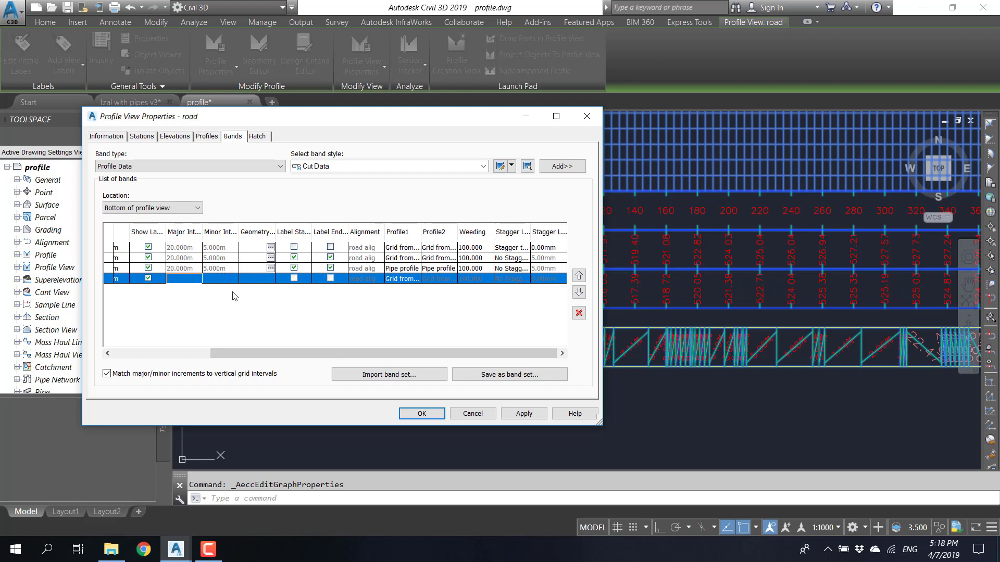
left_click(271, 272)
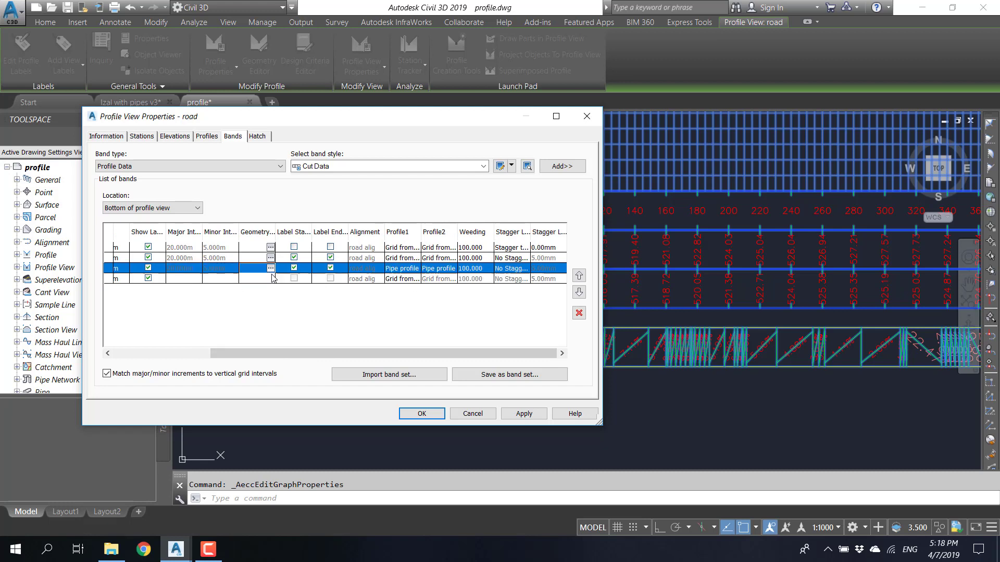
left_click(414, 281)
left_click(415, 282)
left_click(411, 281)
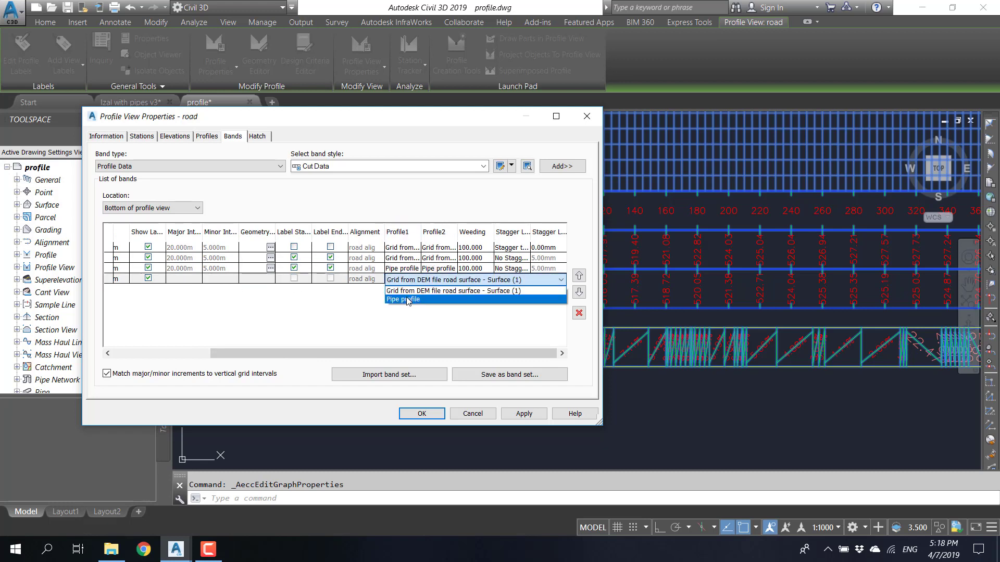
left_click(408, 300)
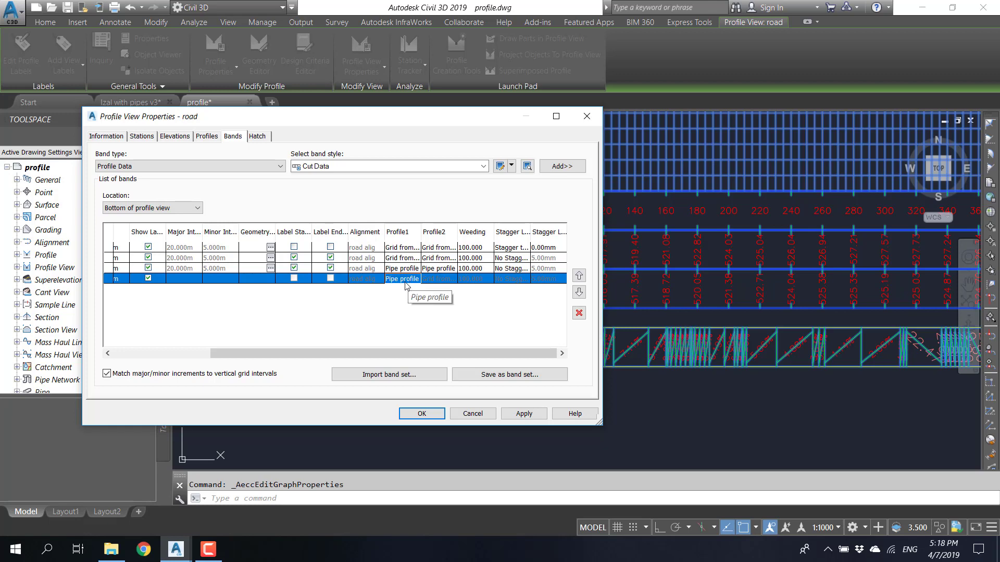
left_click(423, 413)
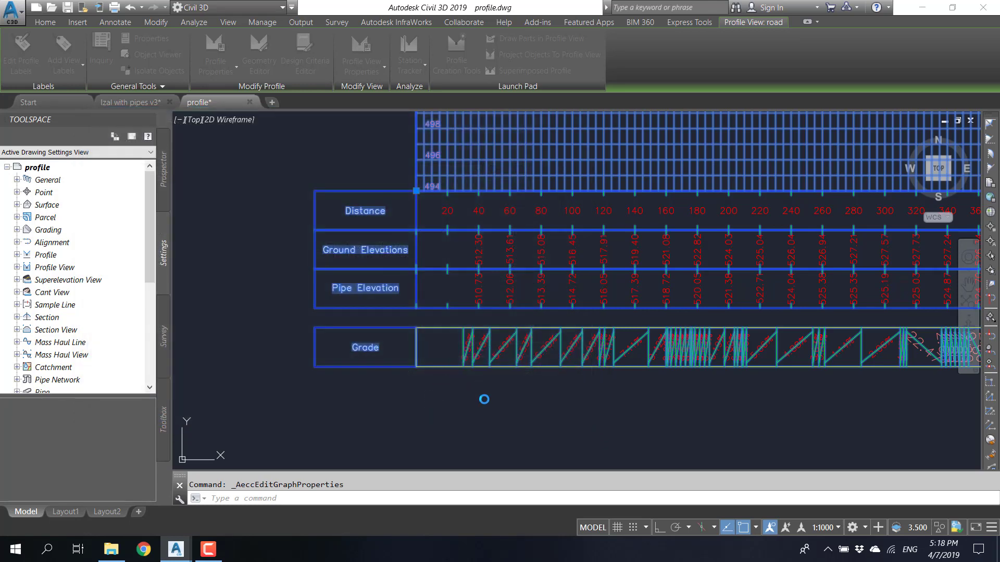
key("Escape")
- Examine the Grade band's tangent segments and labels against the pipe profile in the road profile view
scroll(573, 359, "down", 4)
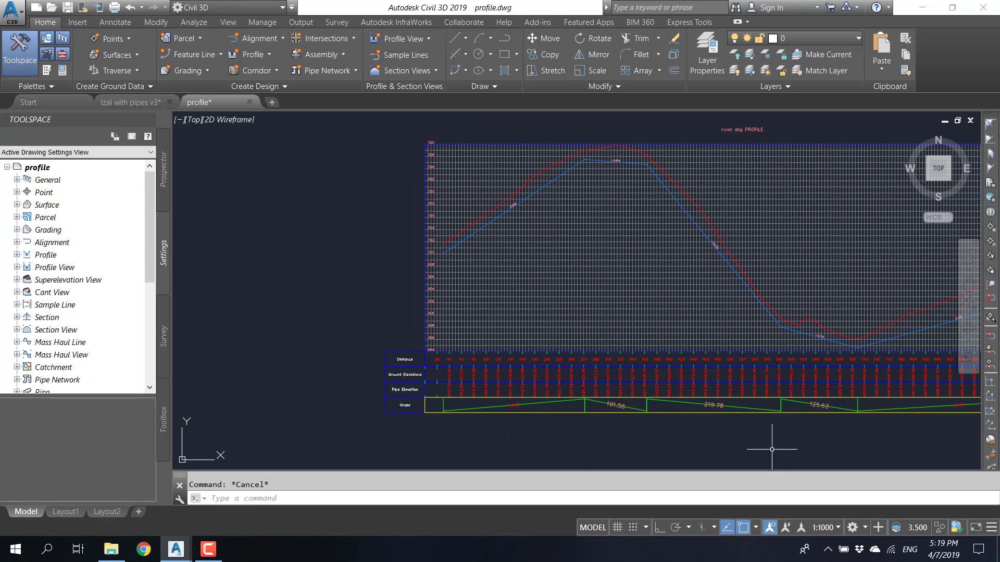
scroll(461, 211, "up", 6)
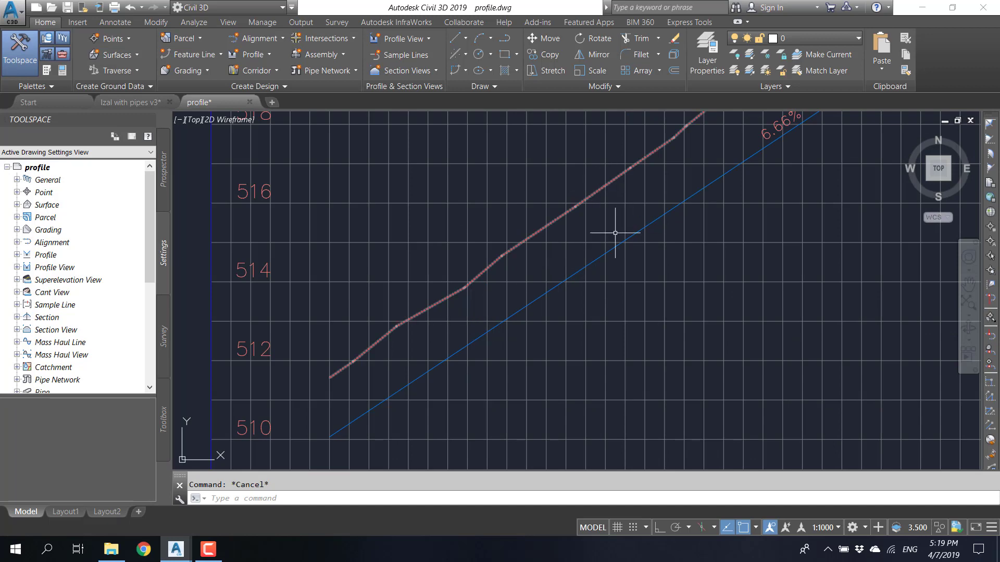
scroll(603, 230, "down", 6)
middle_click_drag(621, 349, 510, 189)
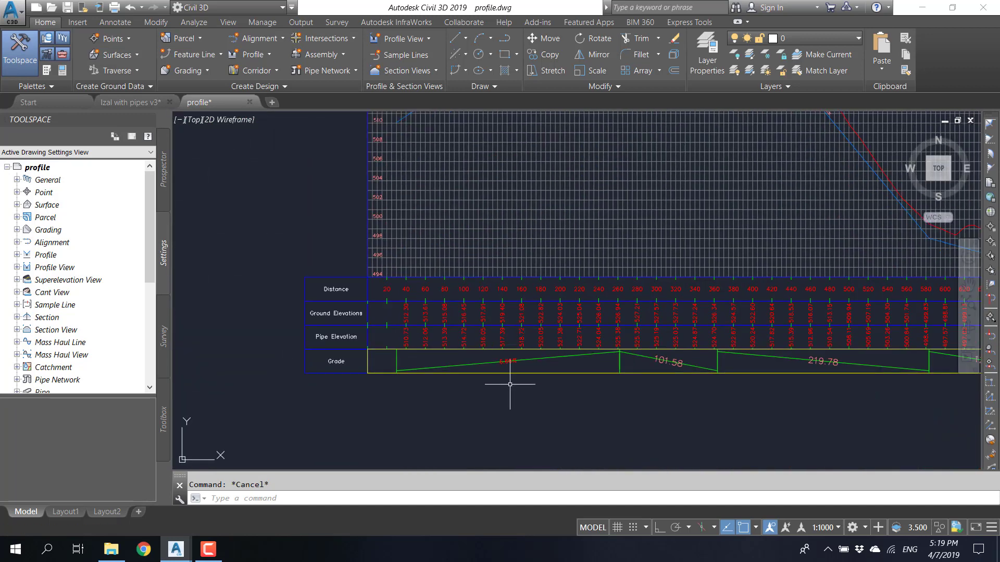
scroll(480, 380, "up", 4)
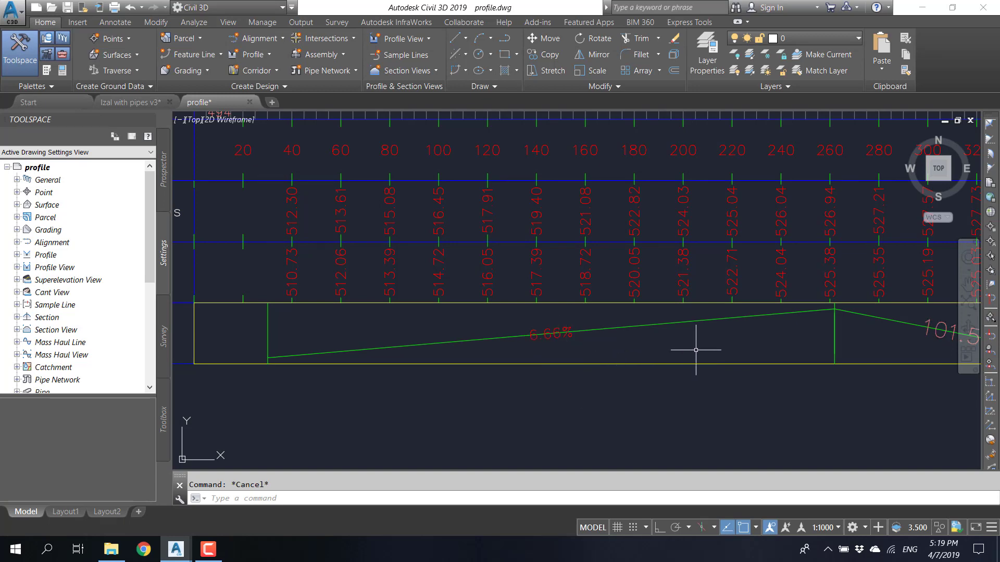
mouse_move(695, 350)
middle_mouse_down()
mouse_move(516, 350)
mouse_move(666, 354)
middle_mouse_up()
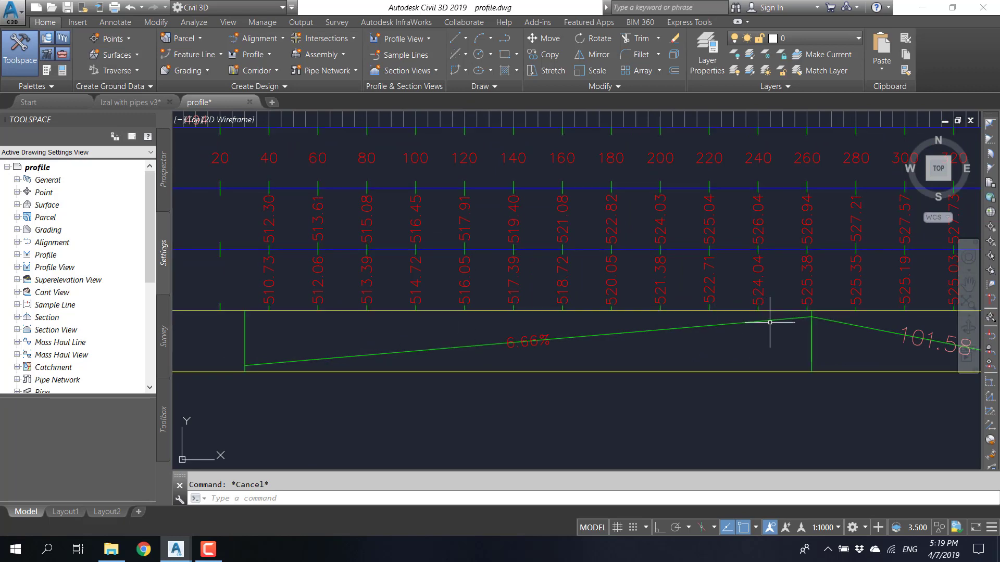
middle_click_drag(747, 317, 320, 310)
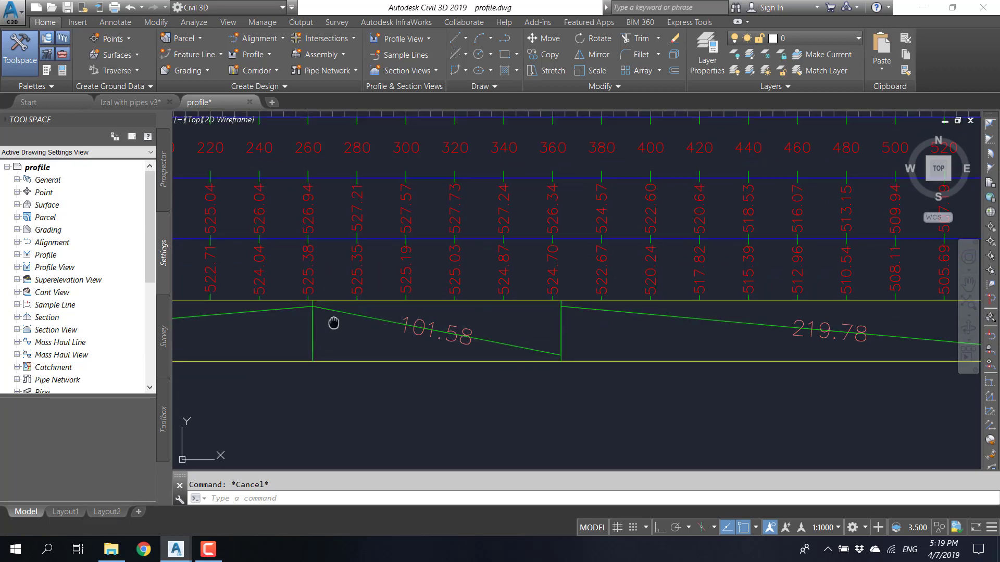
middle_click_drag(333, 324, 724, 342)
middle_click_drag(538, 361, 666, 349)
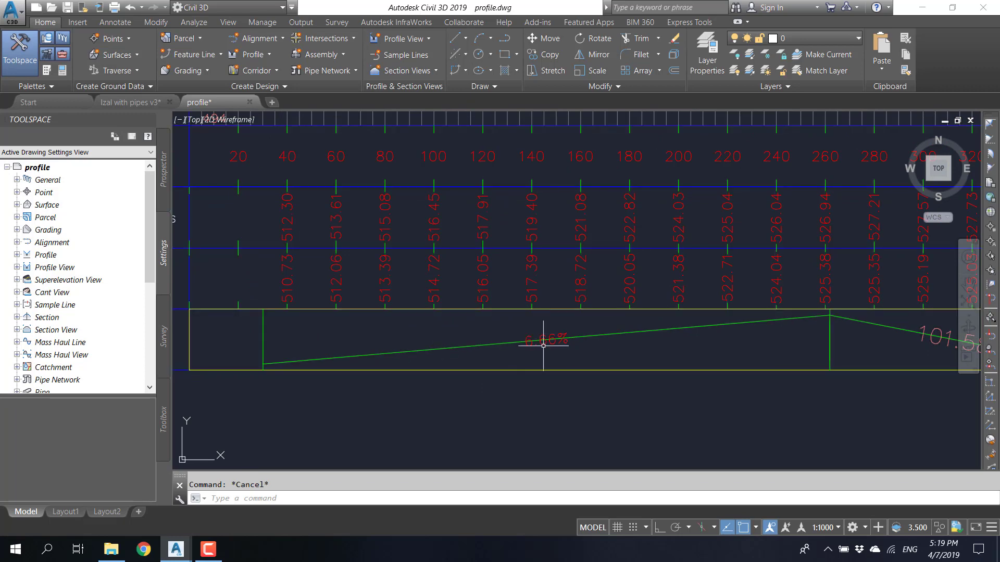
middle_click_drag(433, 393, 582, 386)
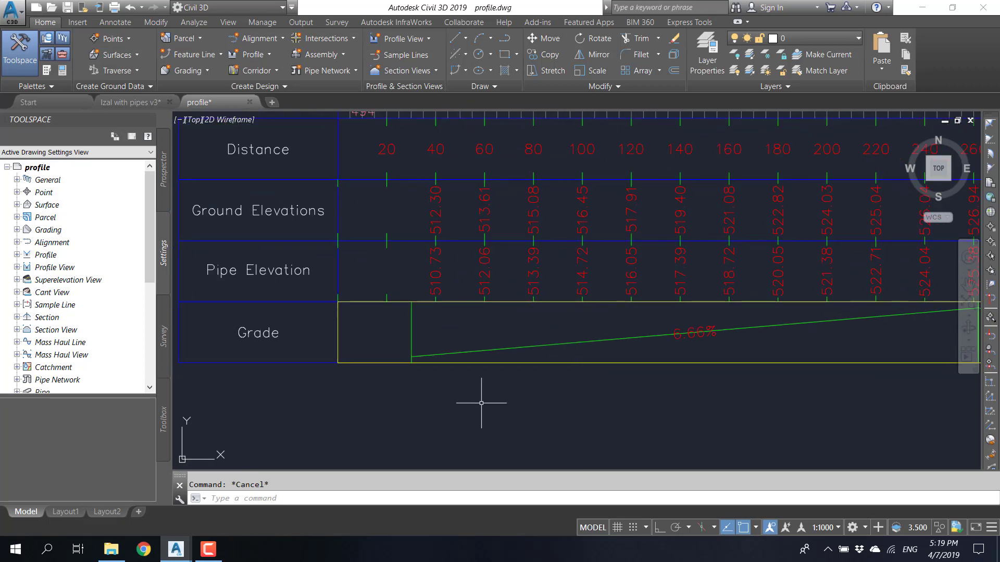
- Set the Uphill tangent grade label's background mask to True in the Grade band style and apply it to the road profile view
left_click(251, 319)
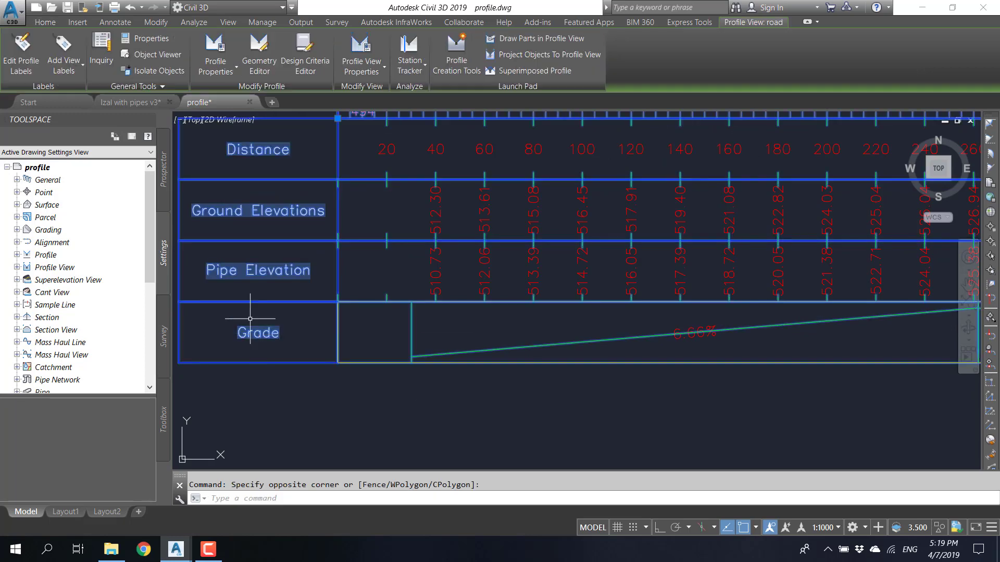
left_click(361, 46)
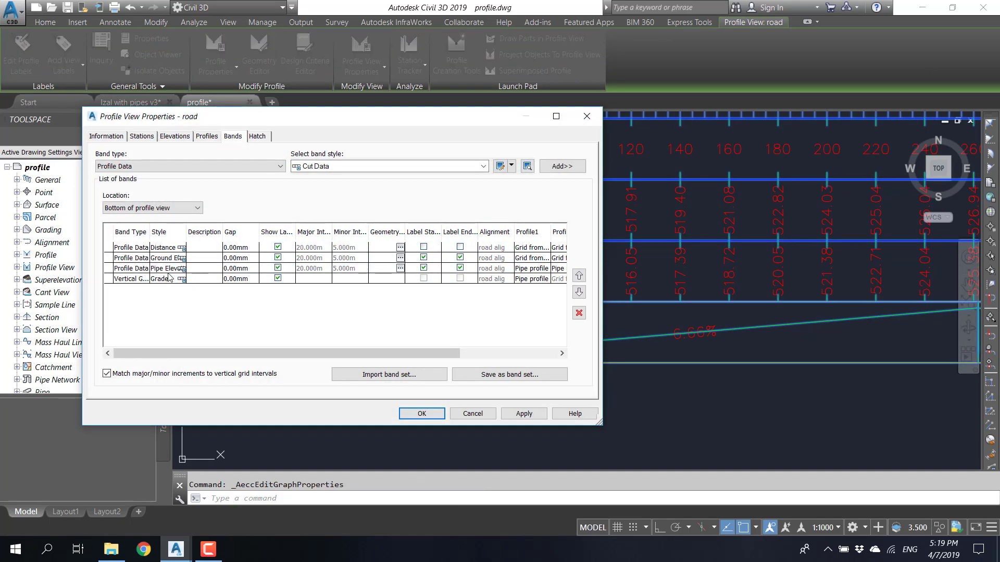
left_click(182, 279)
left_click(542, 270)
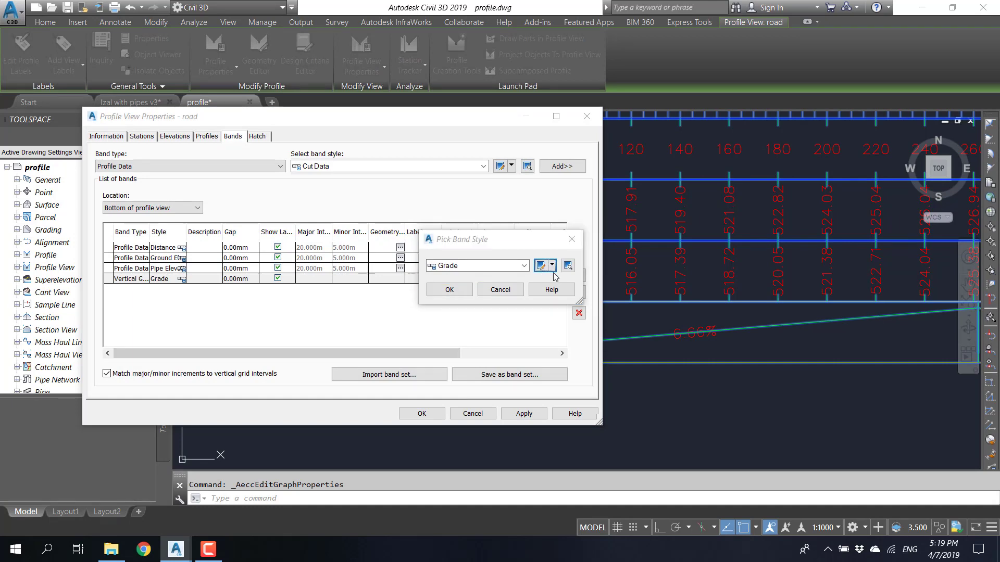
left_click(327, 157)
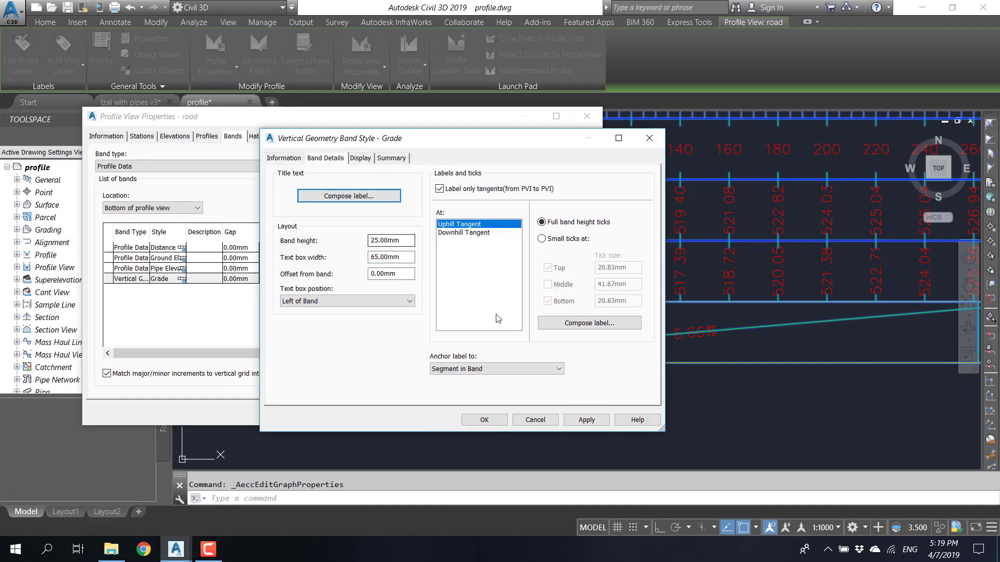
left_click(565, 326)
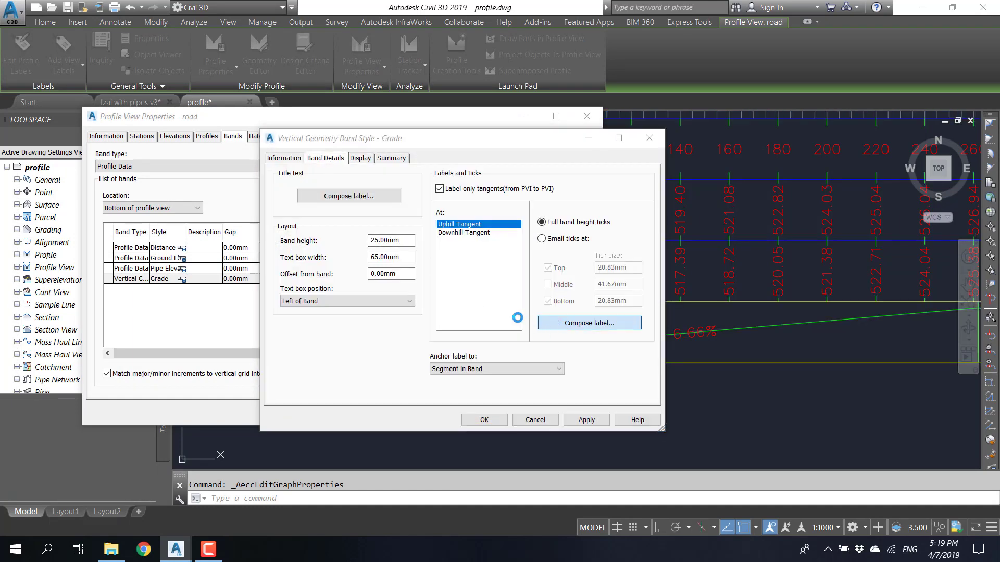
left_click(448, 318)
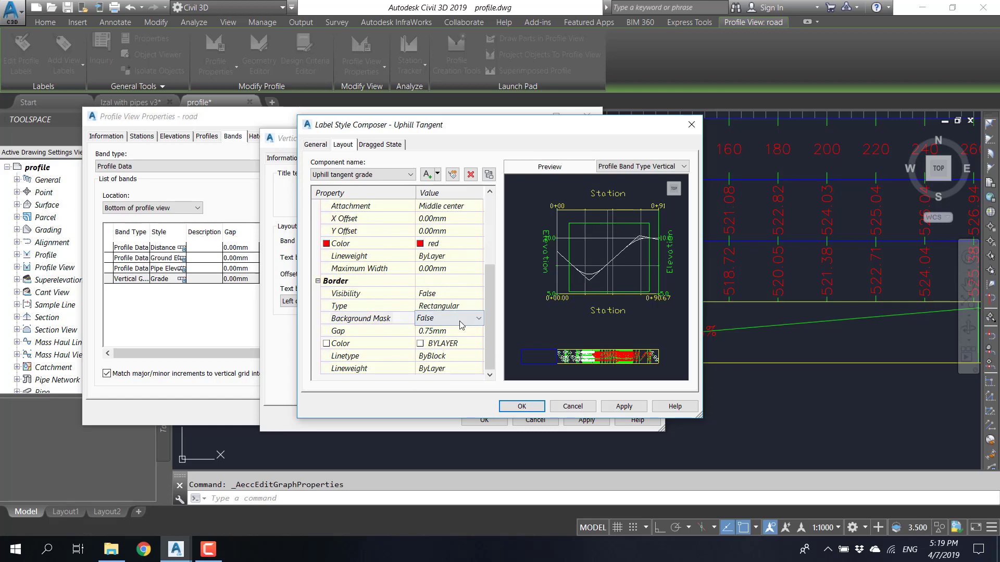
left_click(478, 318)
left_click(442, 338)
left_click(521, 406)
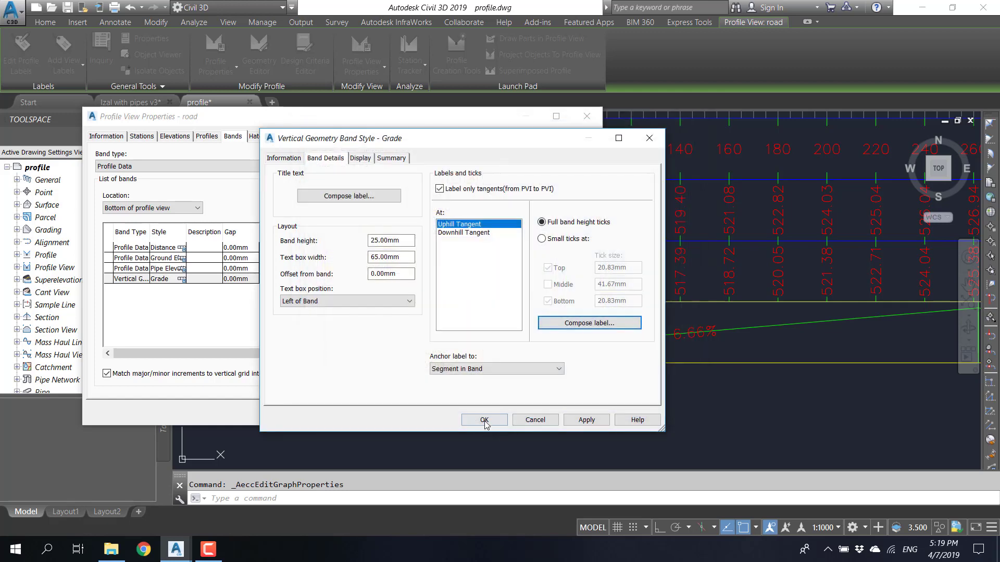
left_click(485, 421)
left_click(449, 290)
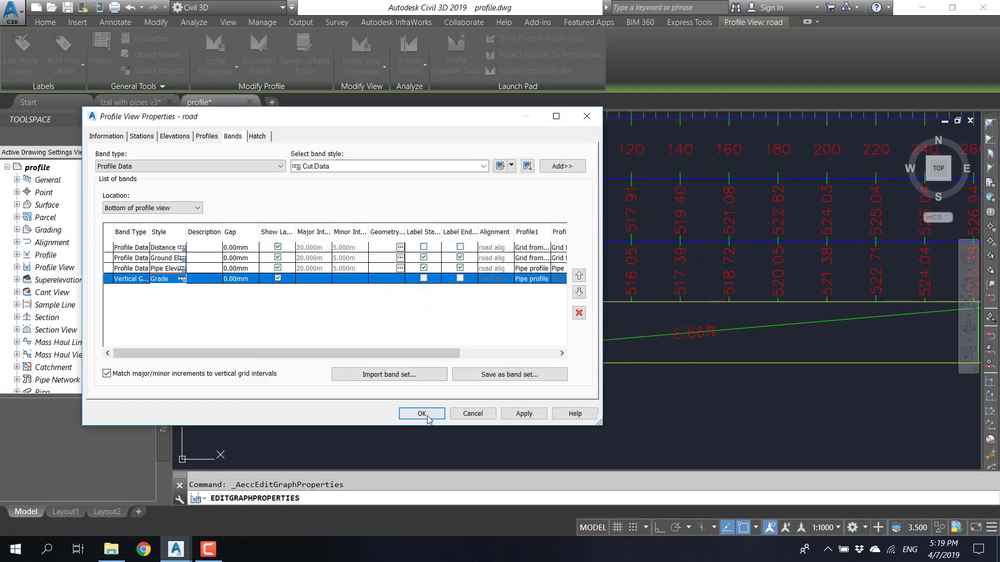
left_click(421, 413)
key("Escape")
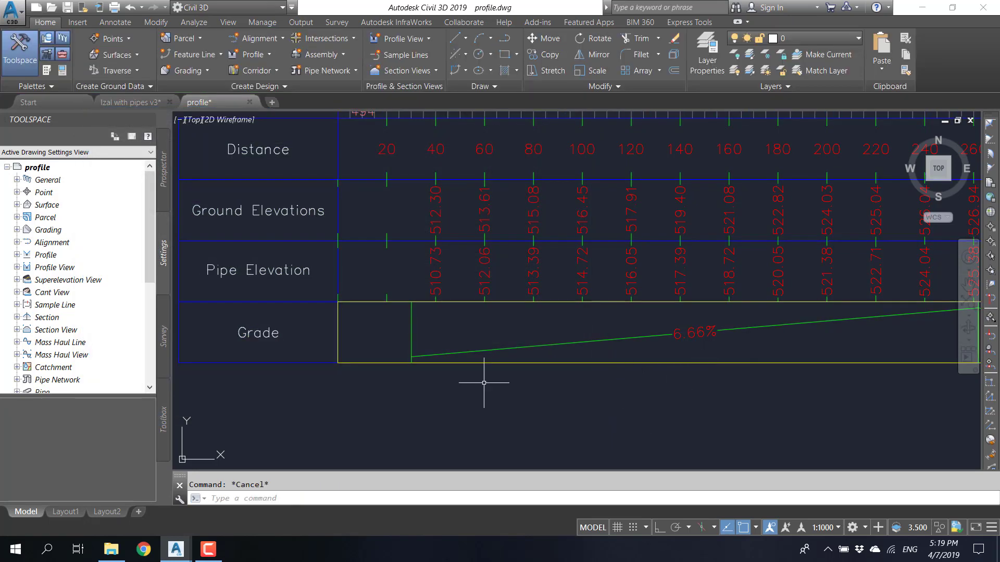
left_click(301, 394)
left_click(280, 349)
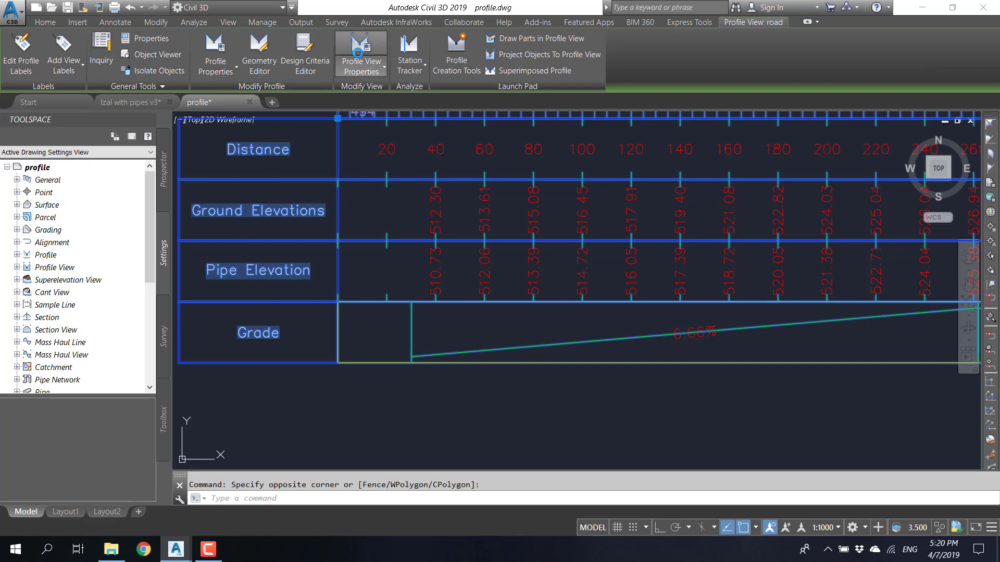
left_click(357, 53)
left_click(181, 278)
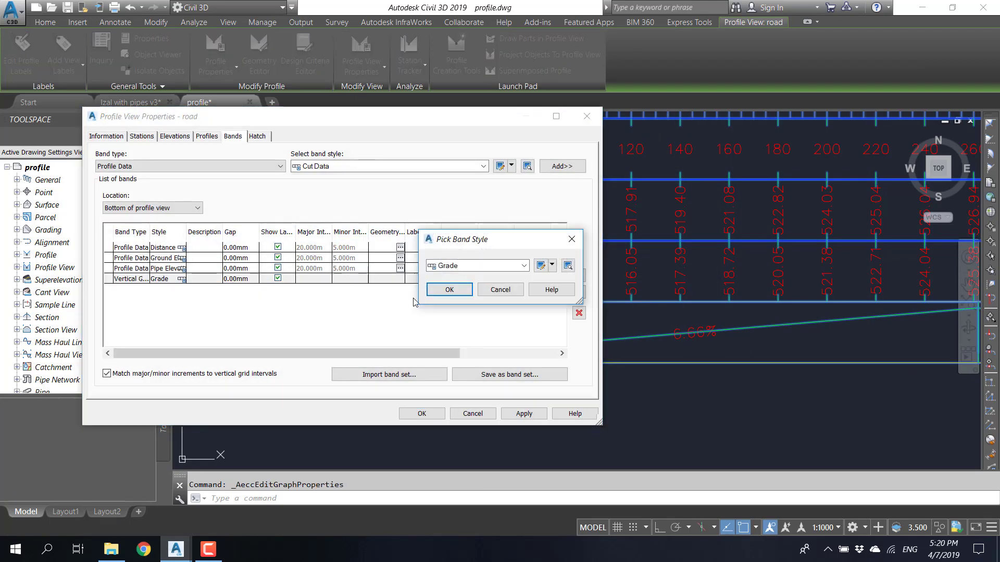
left_click(541, 264)
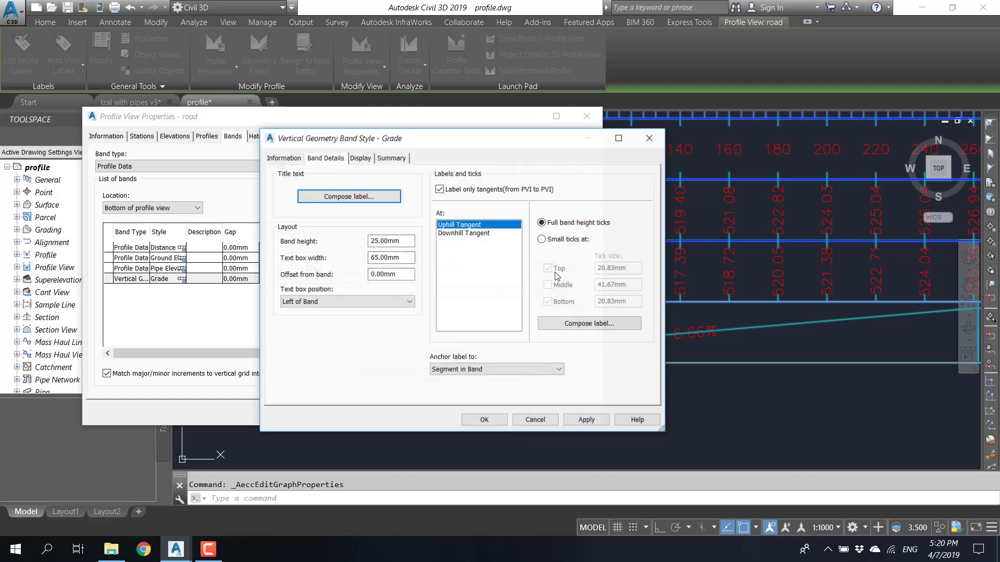
left_click(468, 233)
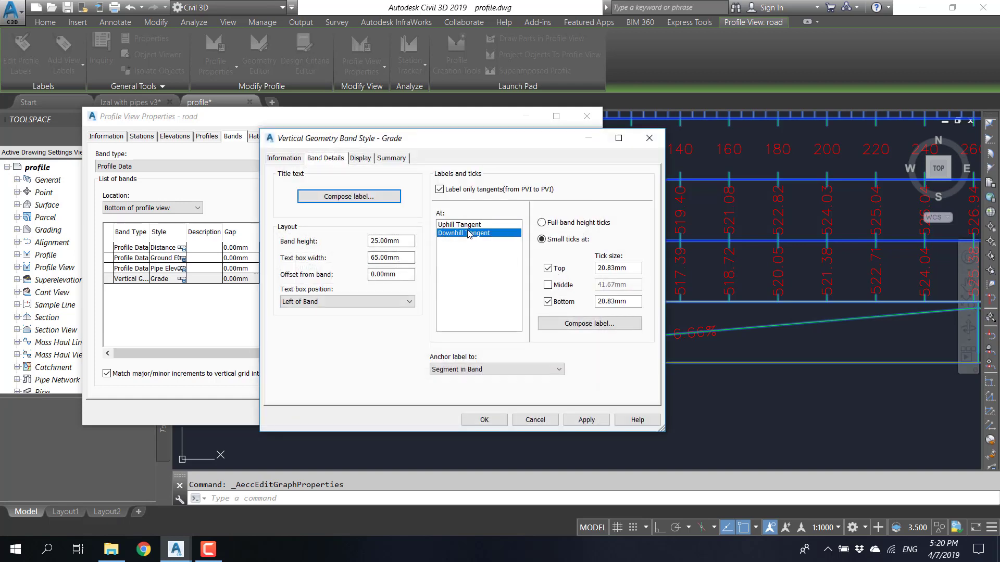
left_click(556, 228)
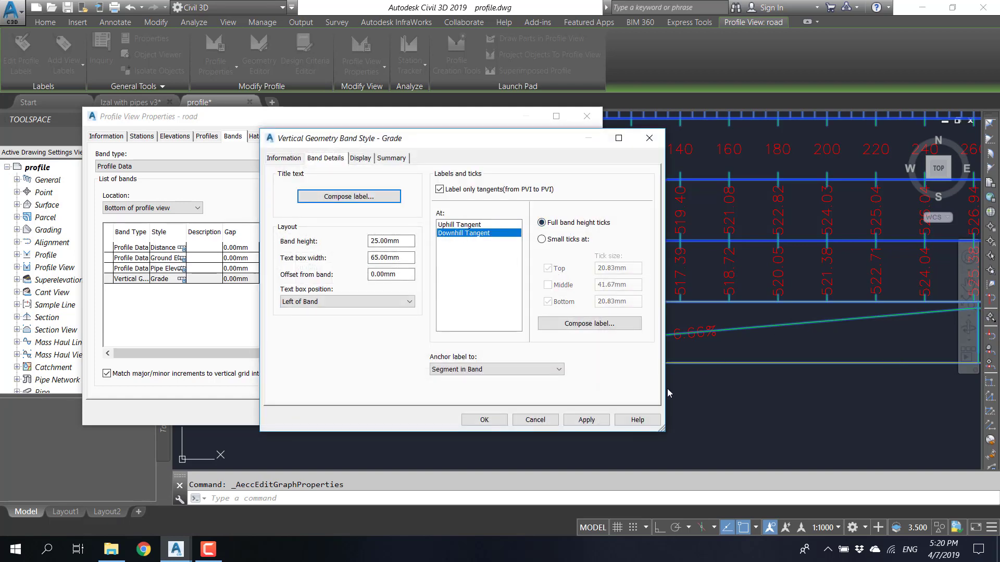
left_click(536, 420)
left_click(490, 286)
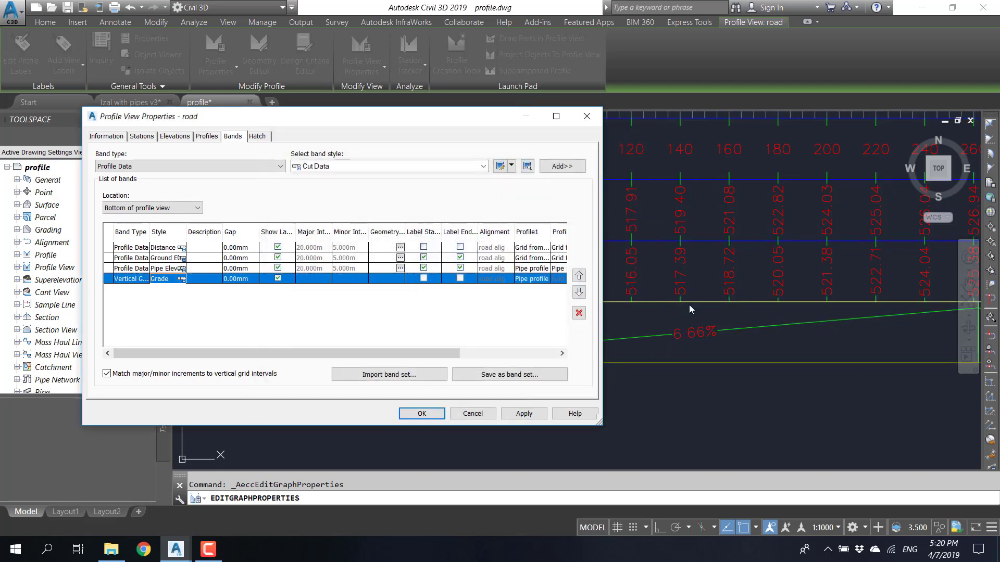
left_click(422, 413)
key("Escape")
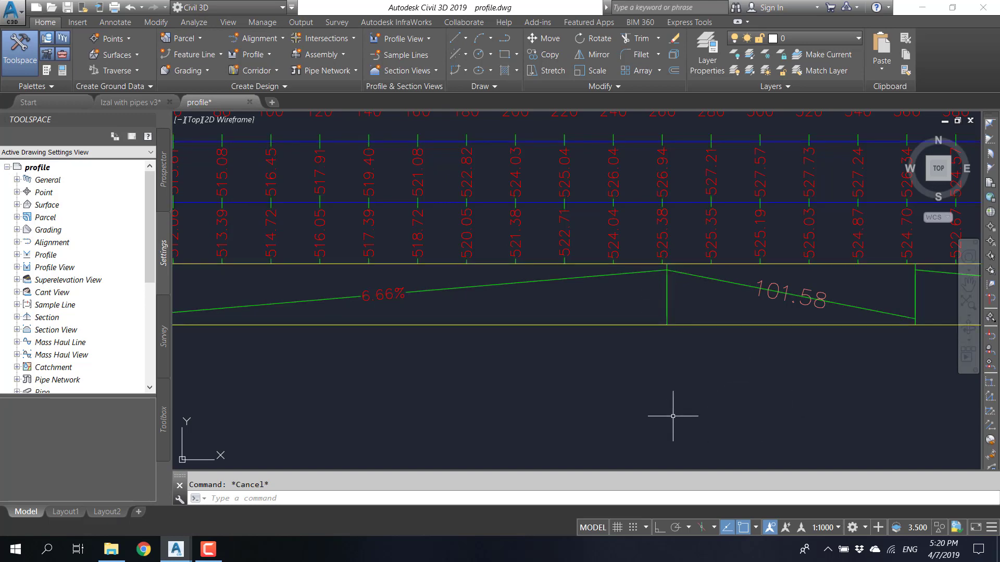
- Set the Downhill Tangent ticks to full band height in the Grade band style of the road profile view
left_click(461, 278)
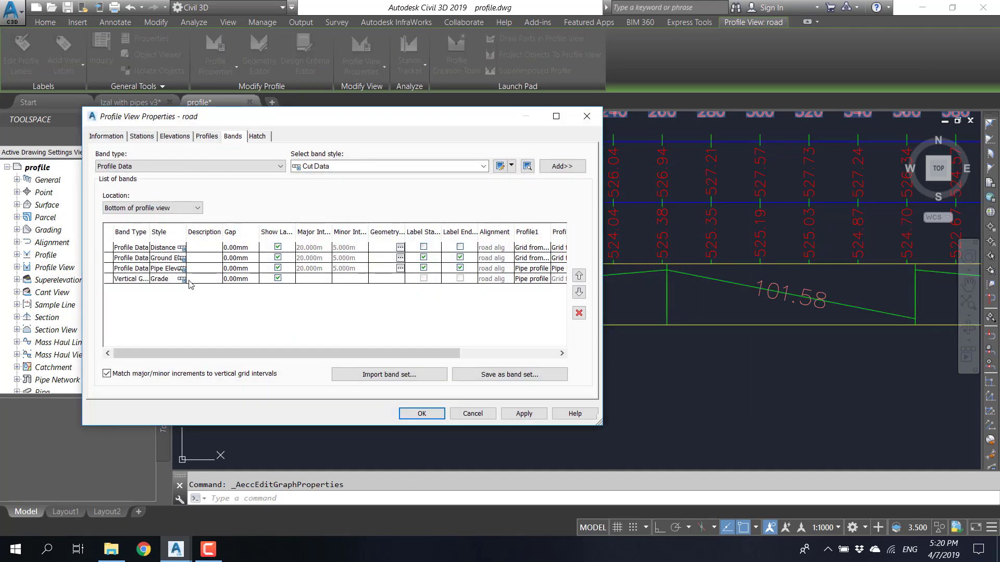
left_click(183, 280)
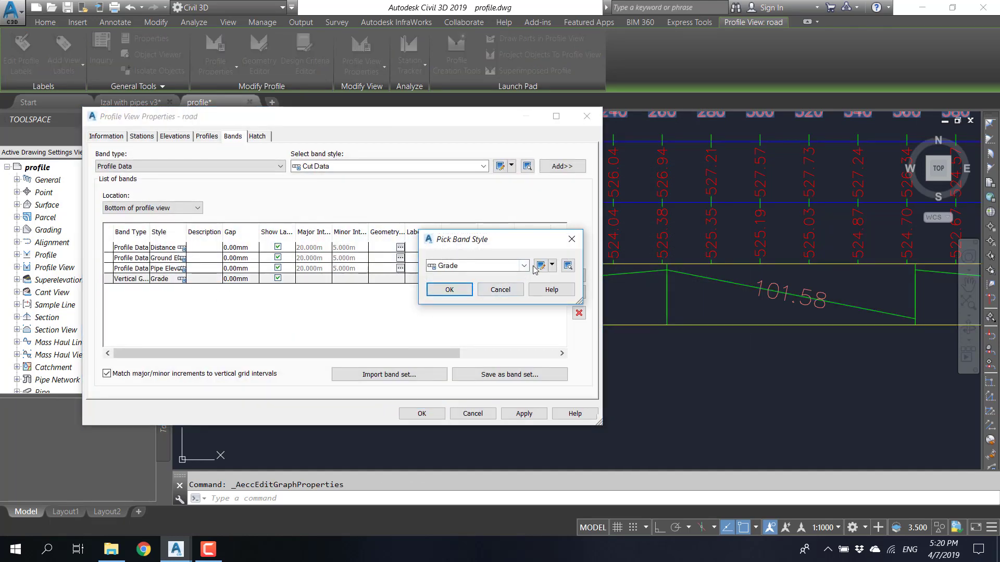
left_click(540, 266)
left_click(477, 233)
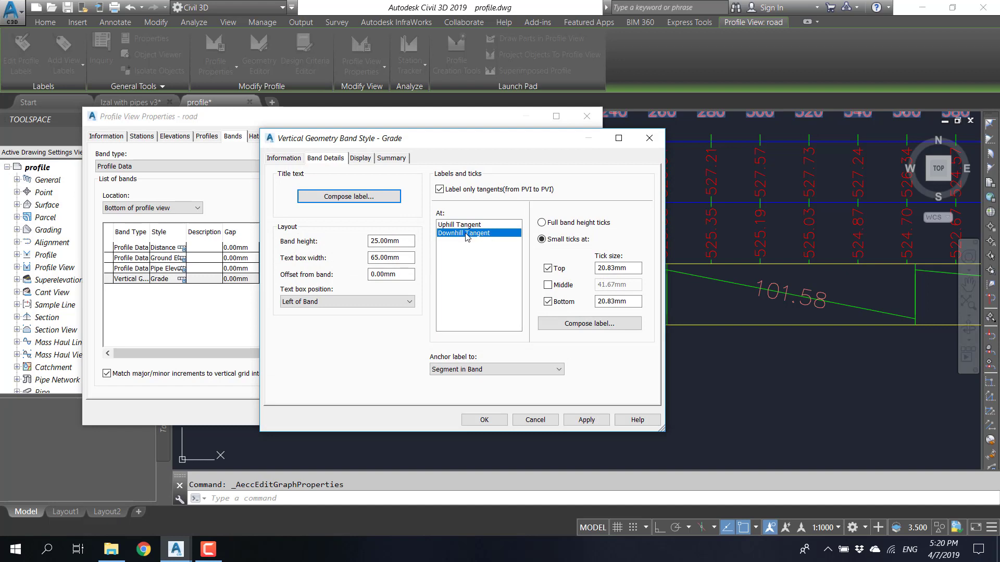
left_click(554, 224)
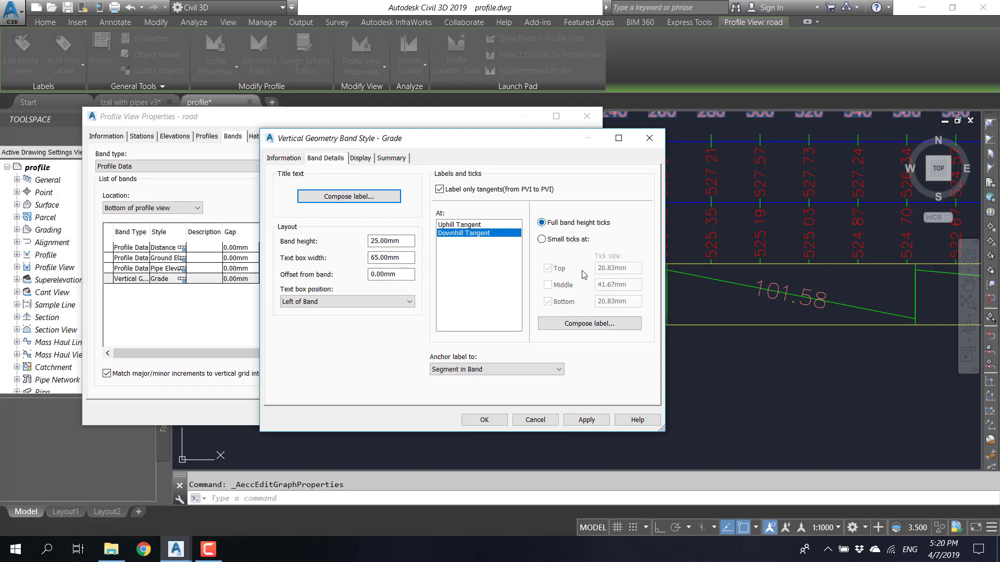
- Rename the Downhill Tangent label's text component as Downhill tangent grade
left_click(573, 327)
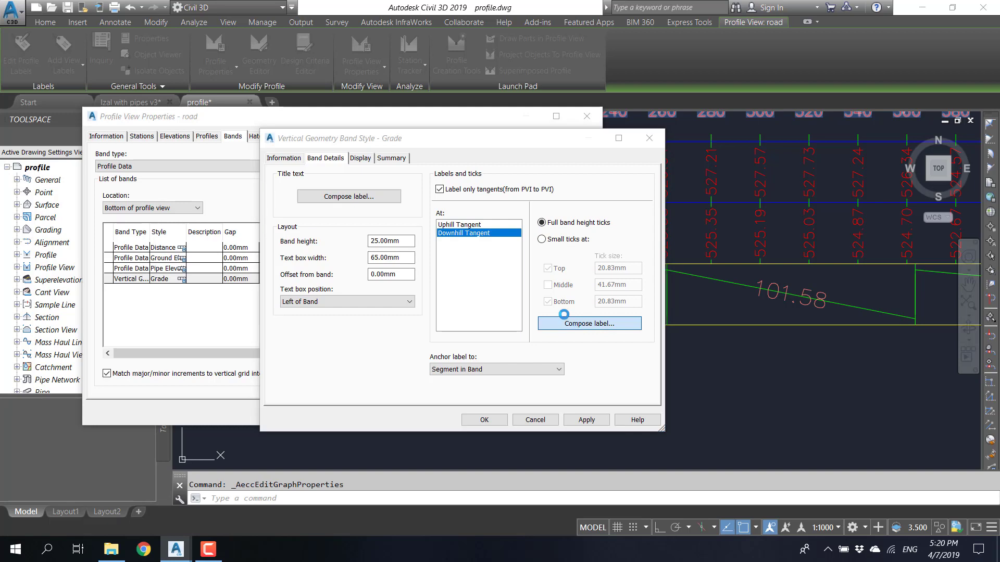
left_click(393, 176)
left_click(364, 185)
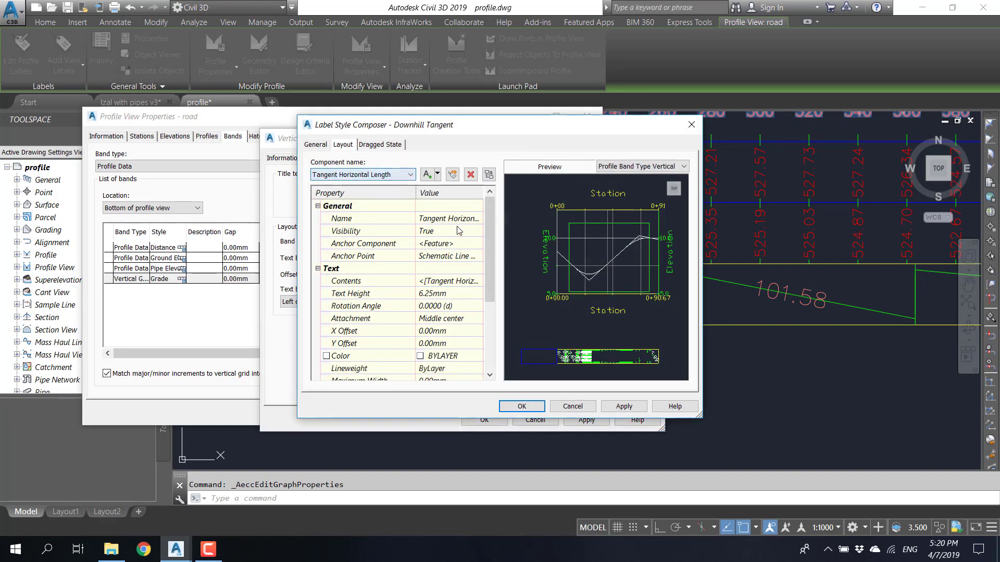
left_click(447, 218)
type("Downhill tanges")
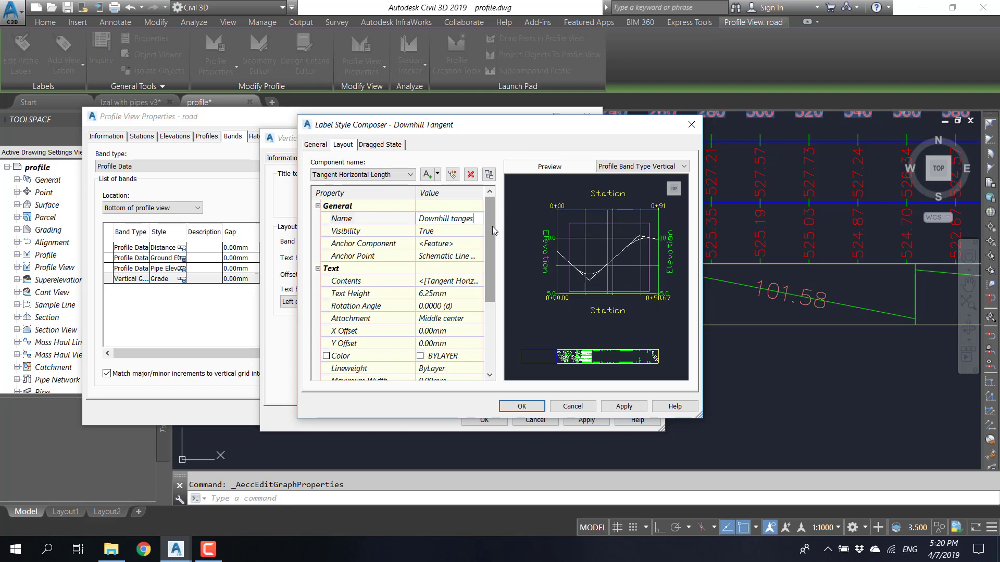
type("gent grade")
left_click(463, 257)
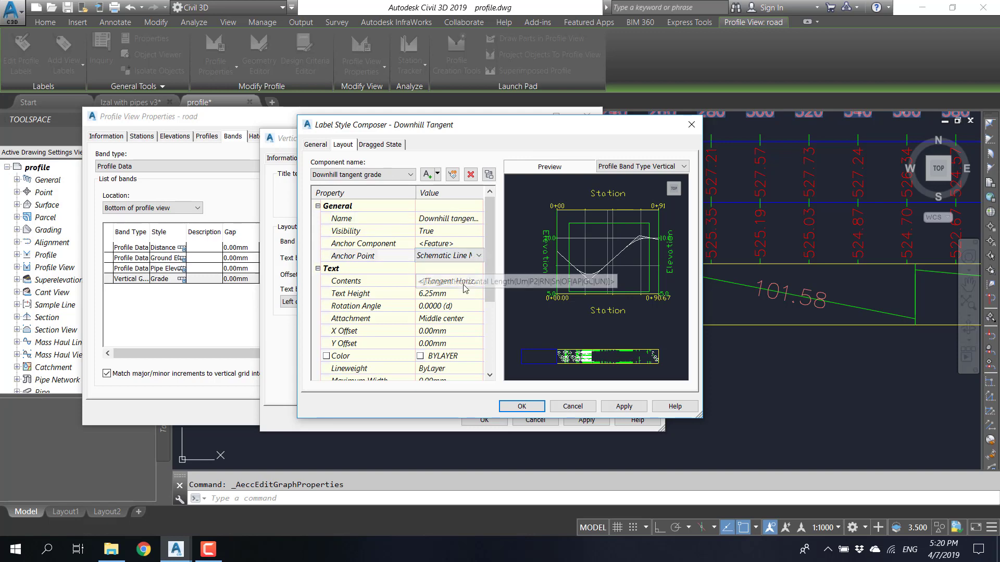
- Try to replace the Downhill tangent grade component's contents with Tangent Grade in percent format, 0.01 precision and sign negative '-'
left_click(468, 281)
left_click(477, 280)
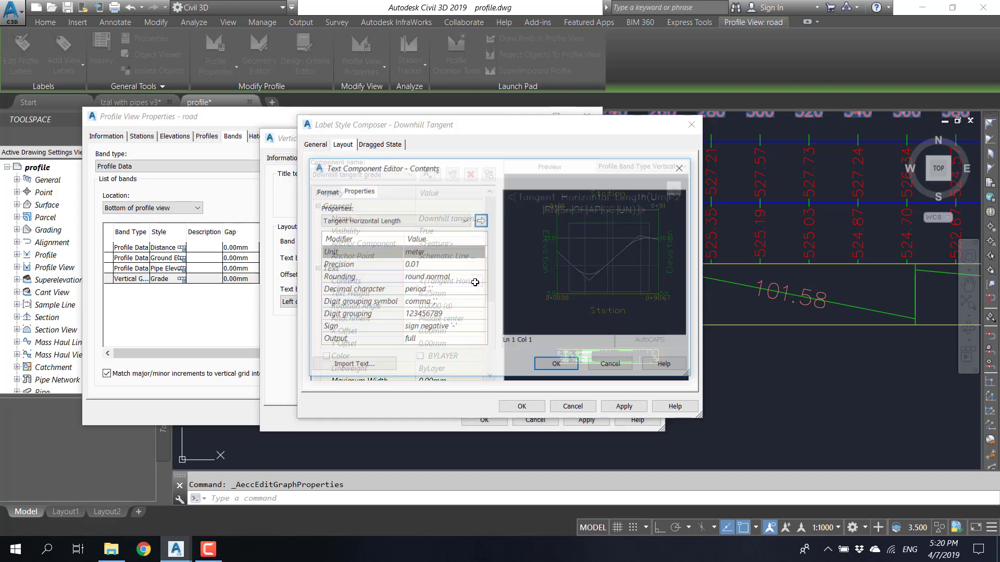
triple_click(617, 215)
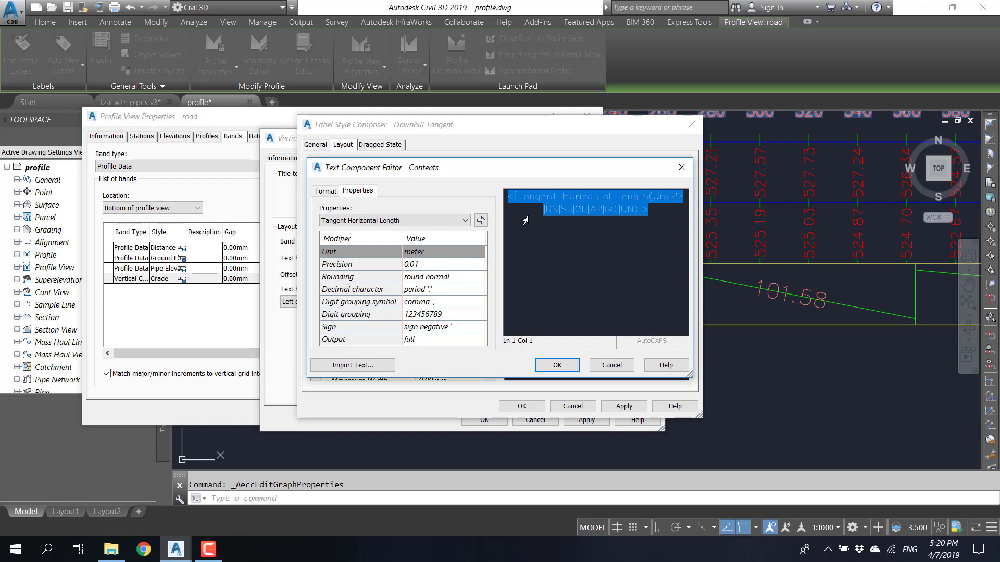
left_click(458, 220)
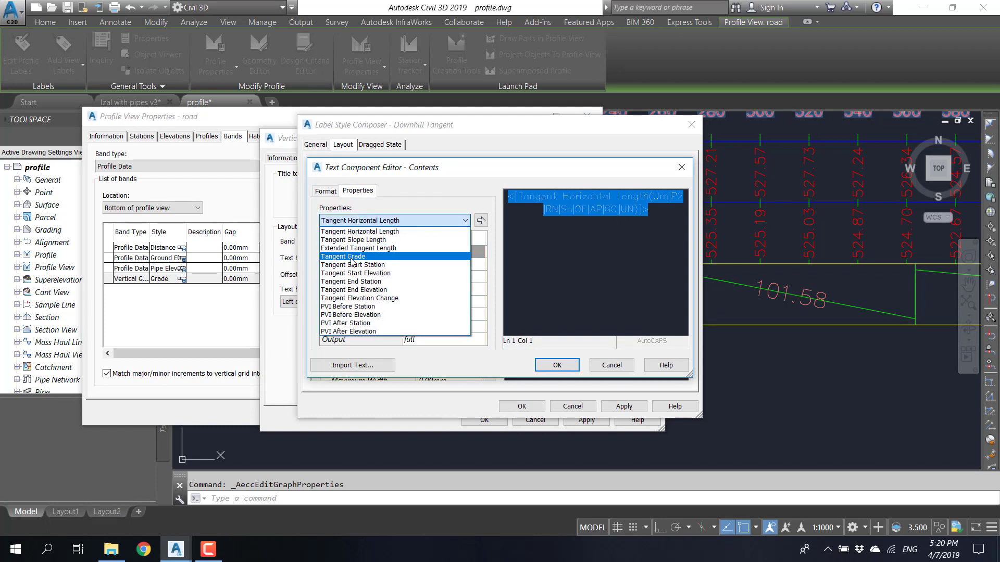
left_click(351, 257)
left_click(431, 251)
left_click(432, 251)
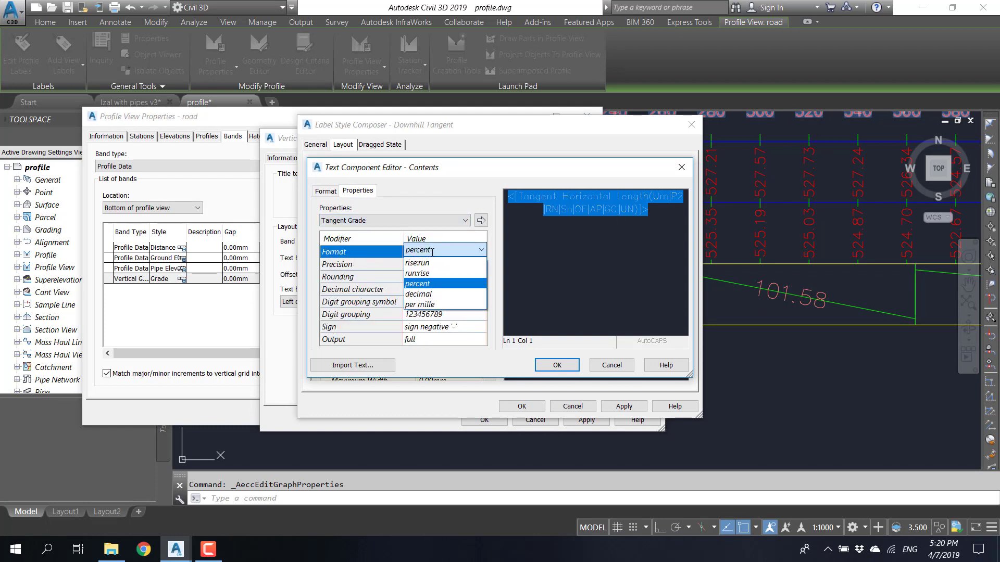
left_click(432, 252)
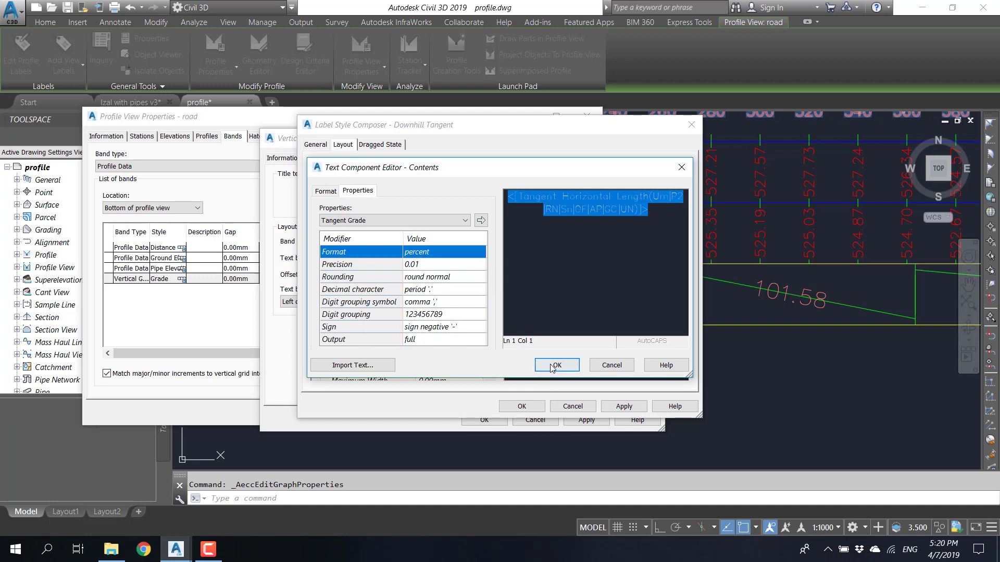
left_click(461, 326)
left_click(462, 327)
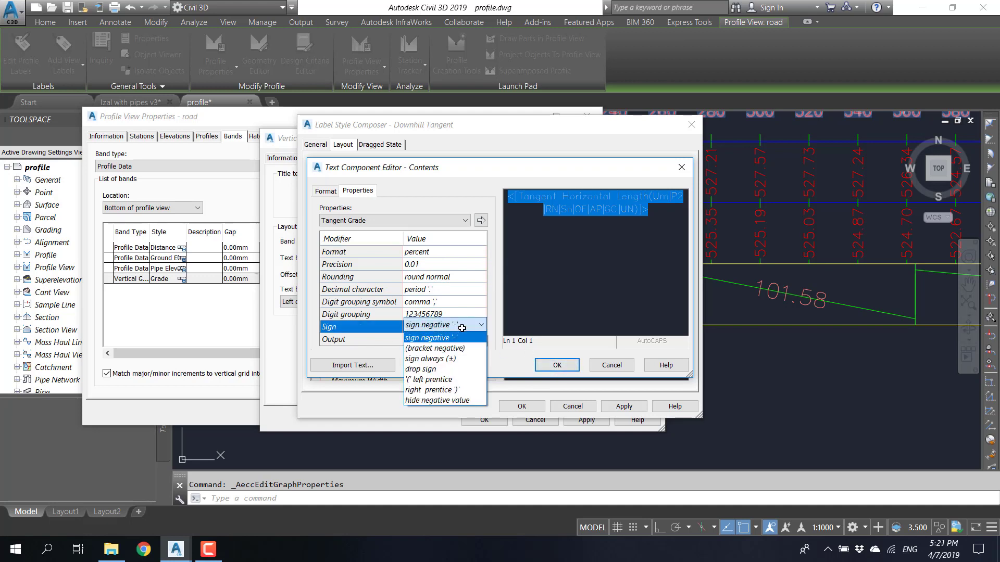
left_click(462, 327)
left_click(557, 364)
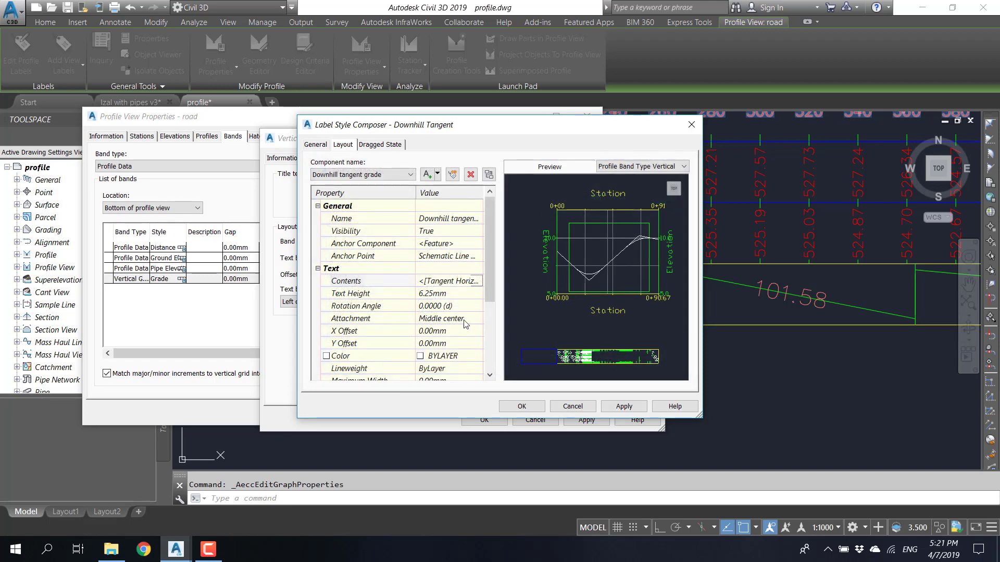
- Set the Downhill tangent grade component's text height to 4 mm and its text color to red
left_click(448, 294)
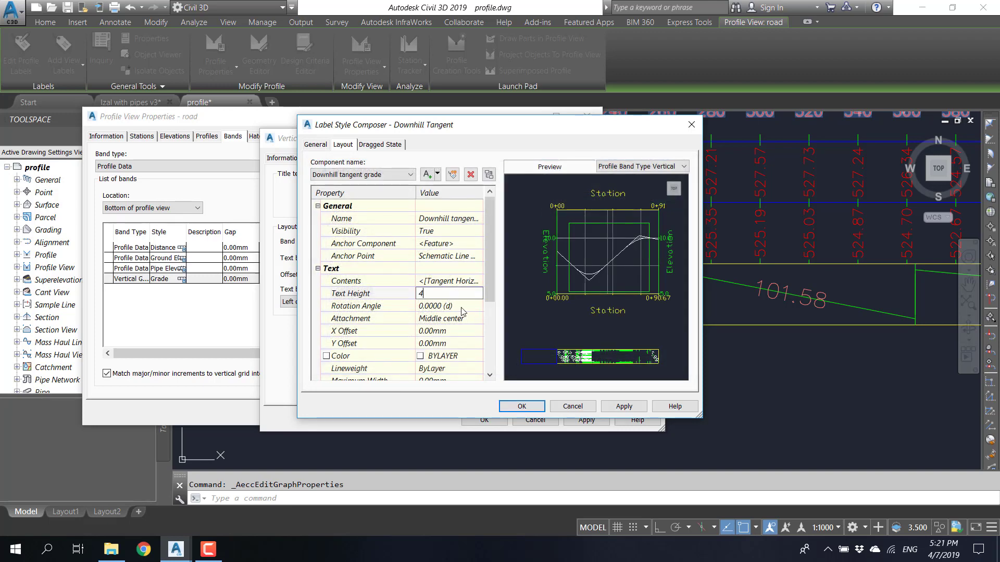
key("Tab")
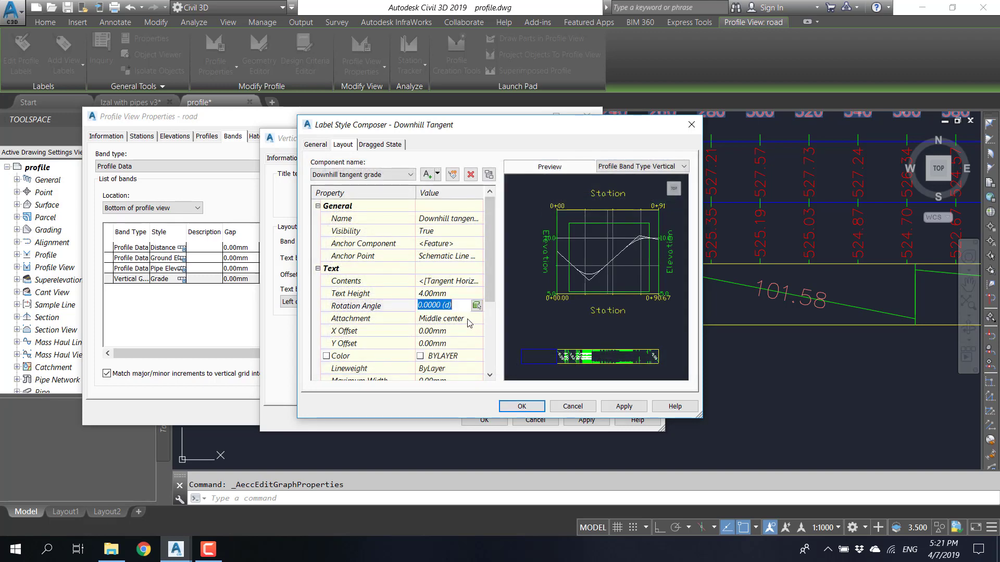
left_click(468, 321)
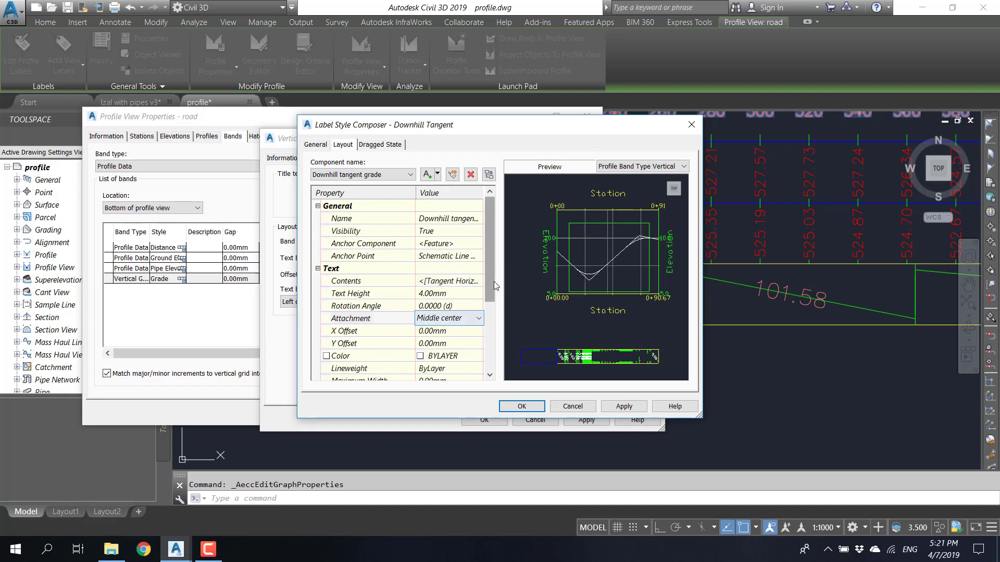
scroll(453, 312, "down", 3)
left_click(468, 285)
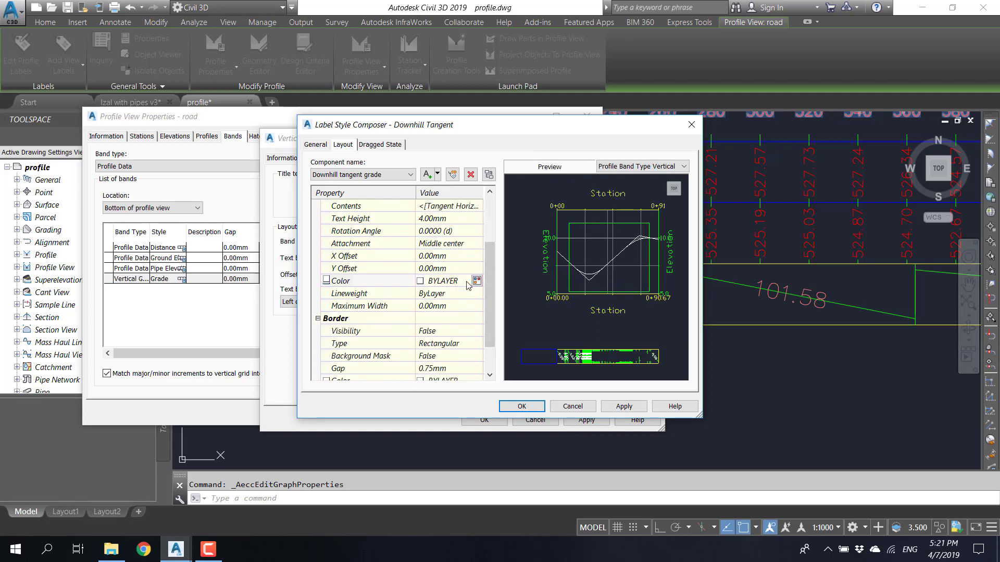
left_click(476, 282)
left_click(390, 297)
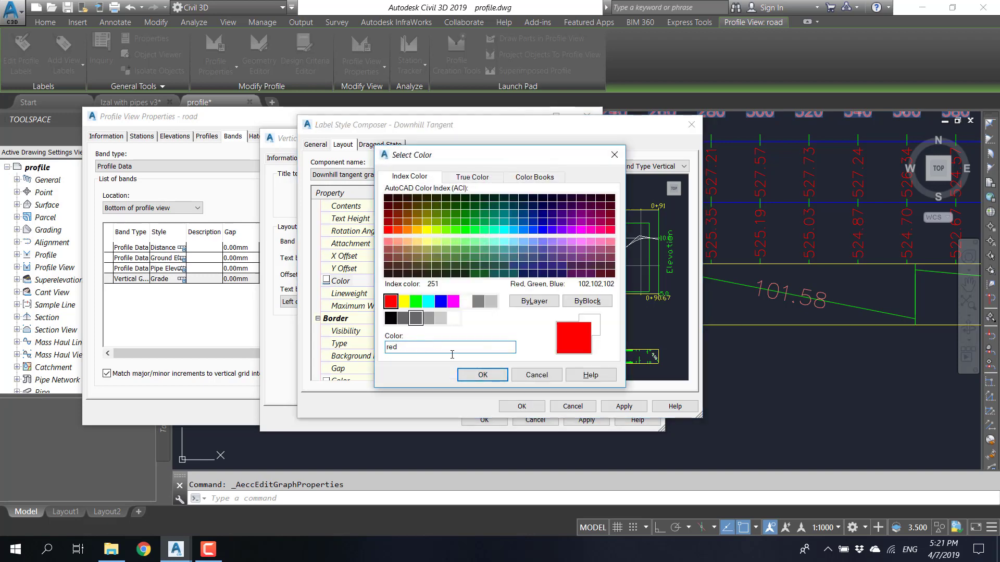
left_click(474, 373)
- Set the Downhill tangent grade label's background mask to True and apply the Grade band style to the road profile view
left_click_drag(486, 292, 489, 313)
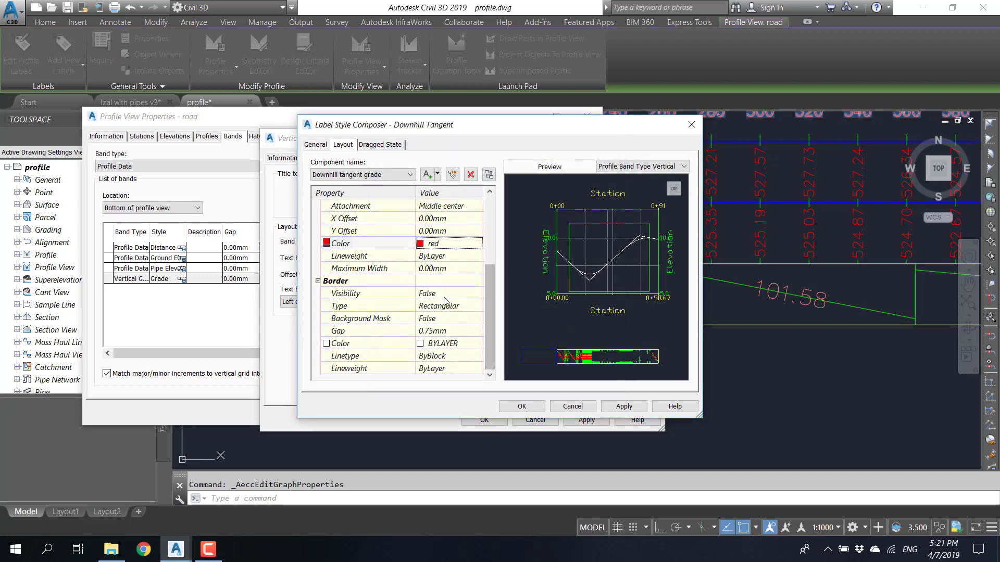
left_click(440, 321)
left_click(451, 342)
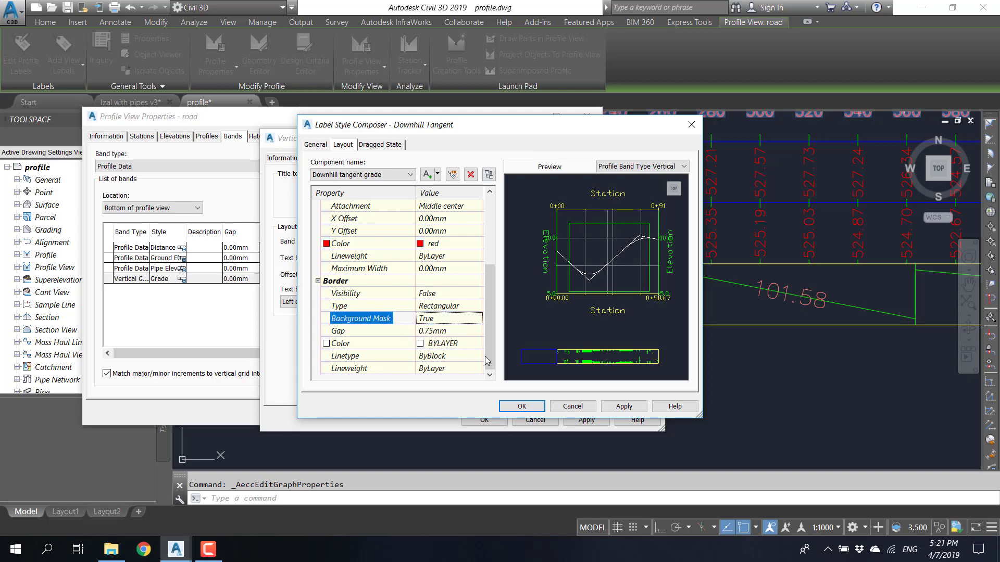
left_click(521, 406)
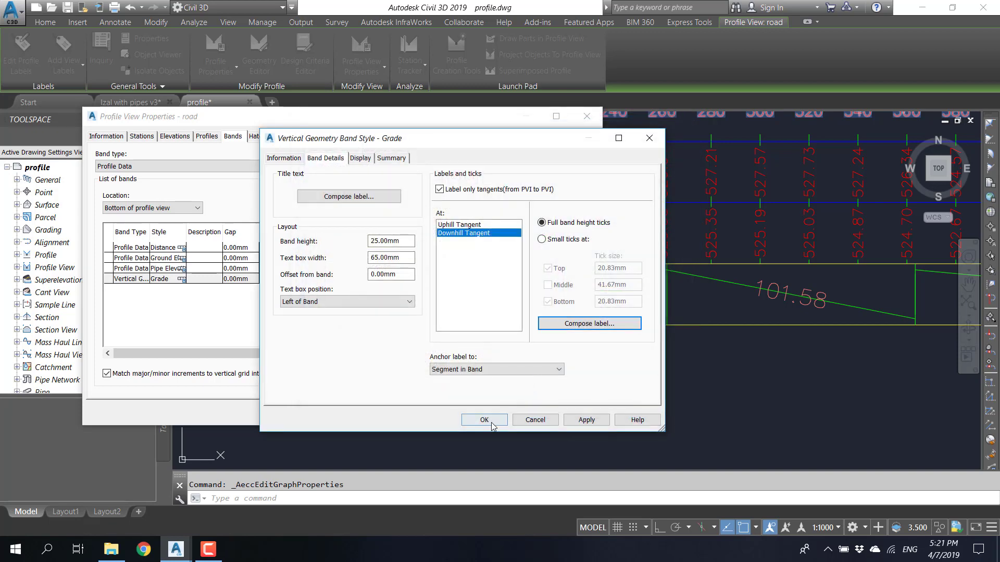
left_click(492, 424)
left_click(448, 288)
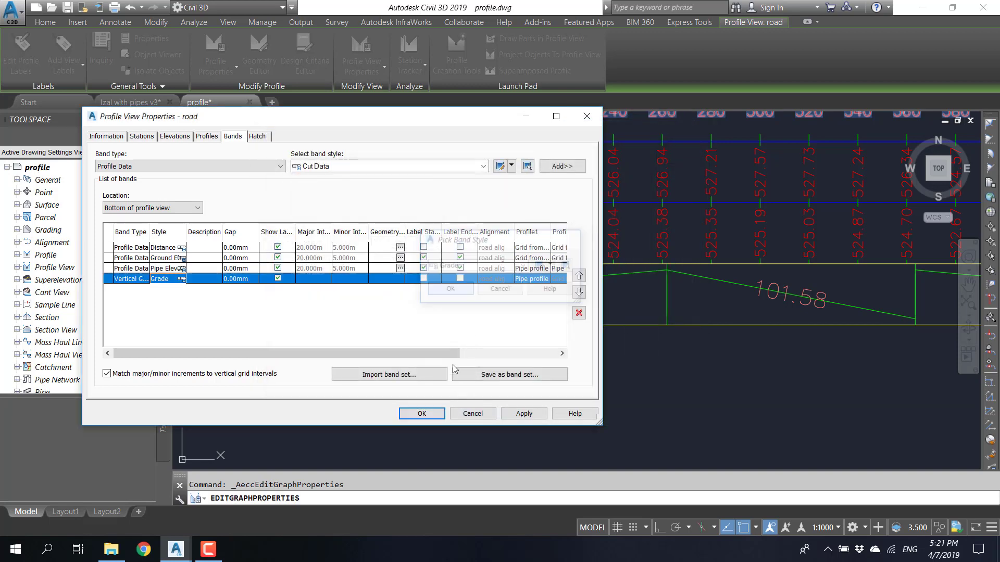
left_click(432, 413)
key("Escape")
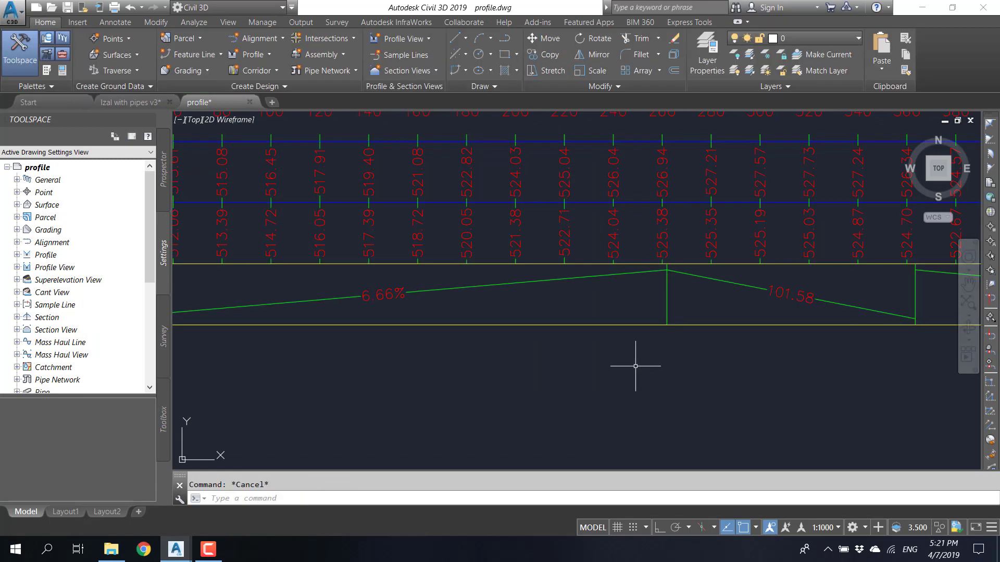
- Examine the Grade band's uphill and downhill labels along the road profile view, together with the distance and elevation bands above
scroll(635, 363, "down", 4)
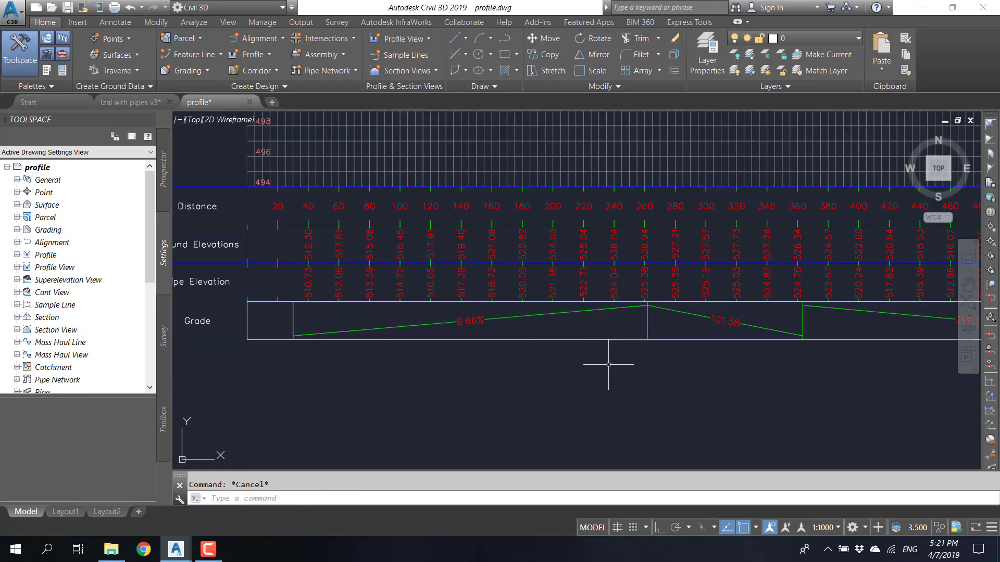
scroll(635, 362, "down", 5)
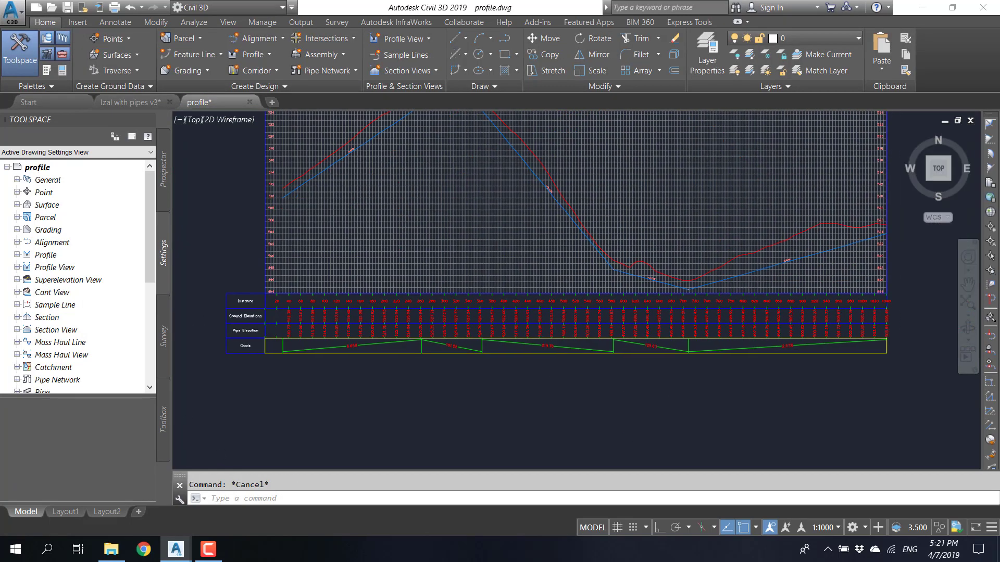
scroll(509, 357, "up", 2)
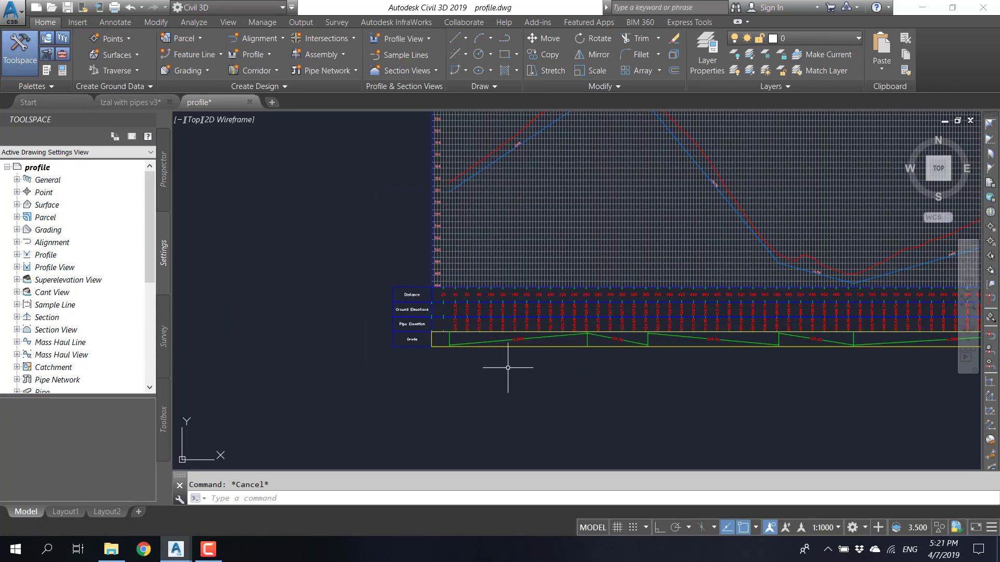
scroll(457, 325, "up", 1)
scroll(457, 325, "up", 4)
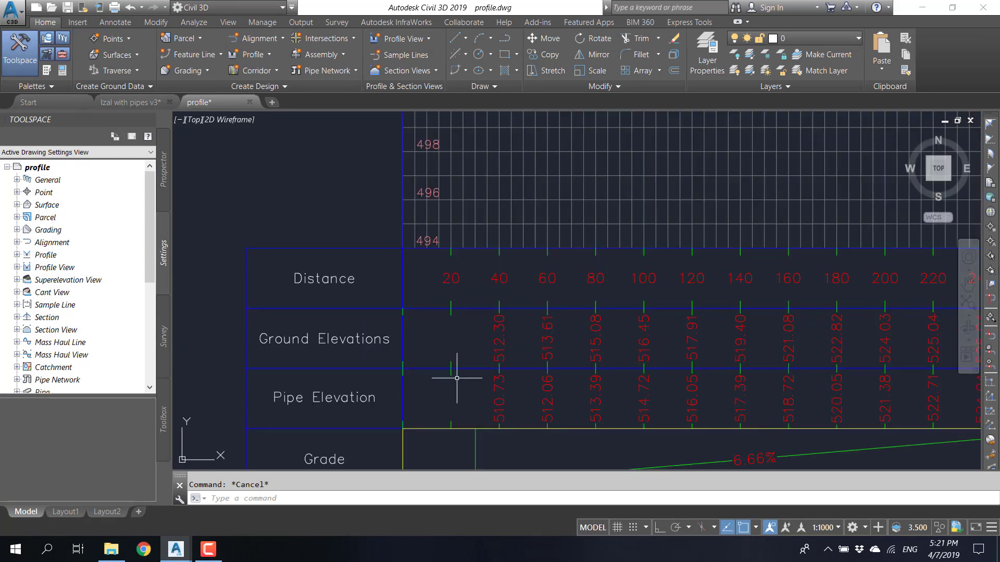
scroll(458, 368, "down", 5)
scroll(452, 287, "up", 1)
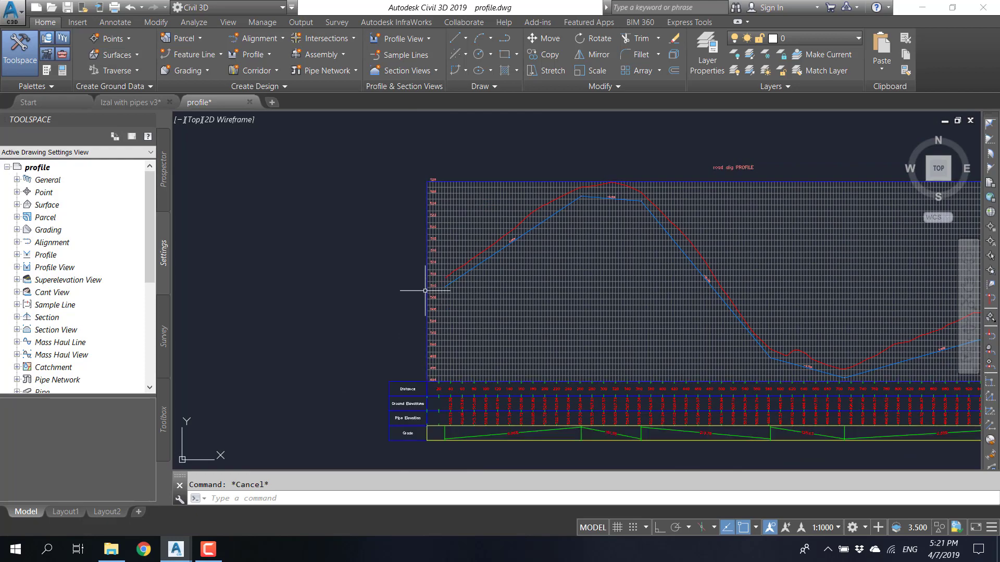
scroll(436, 284, "up", 6)
scroll(435, 283, "down", 6)
middle_click_drag(556, 334, 379, 219)
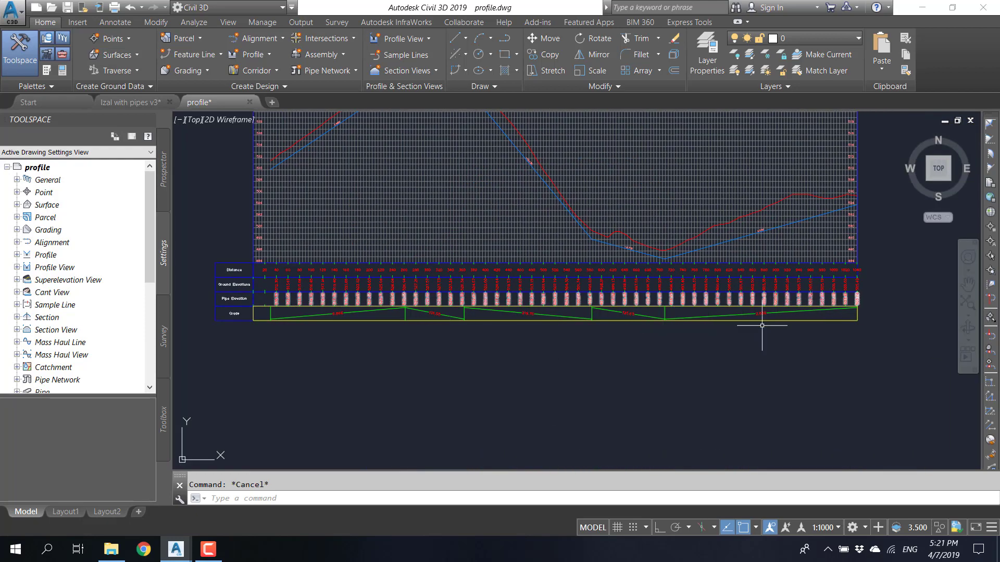
middle_click_drag(431, 322, 592, 350)
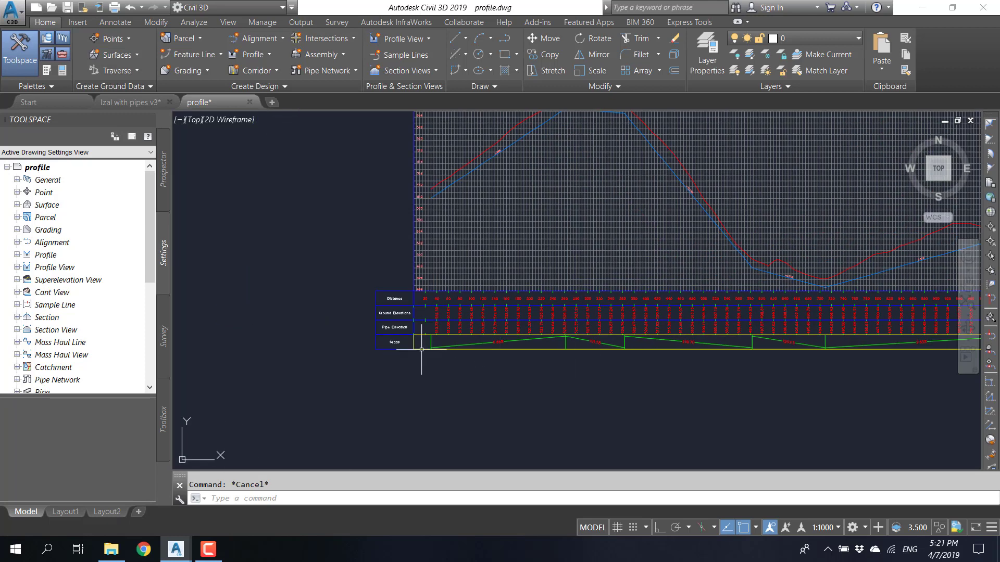
scroll(394, 342, "up", 4)
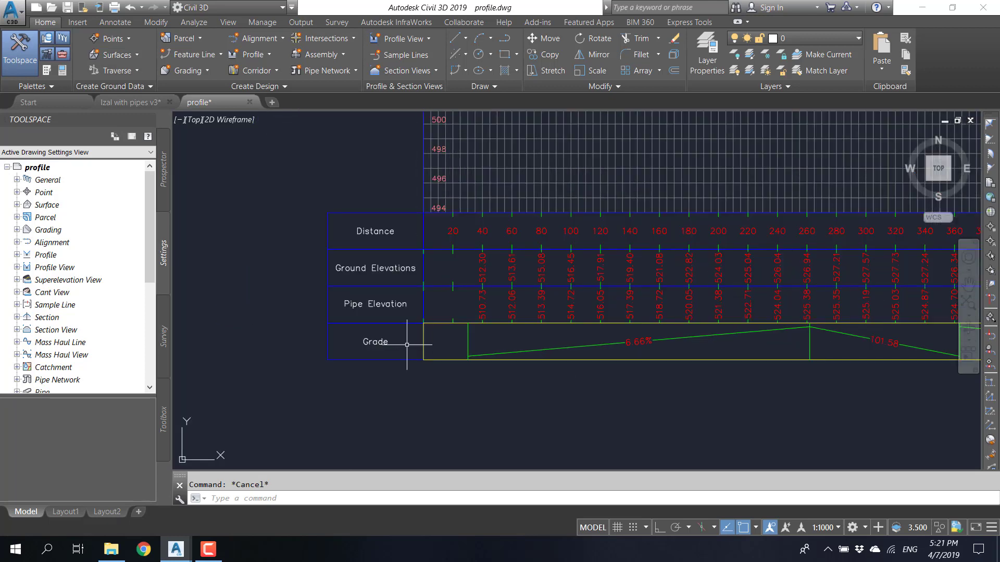
scroll(395, 342, "up", 2)
scroll(411, 342, "down", 4)
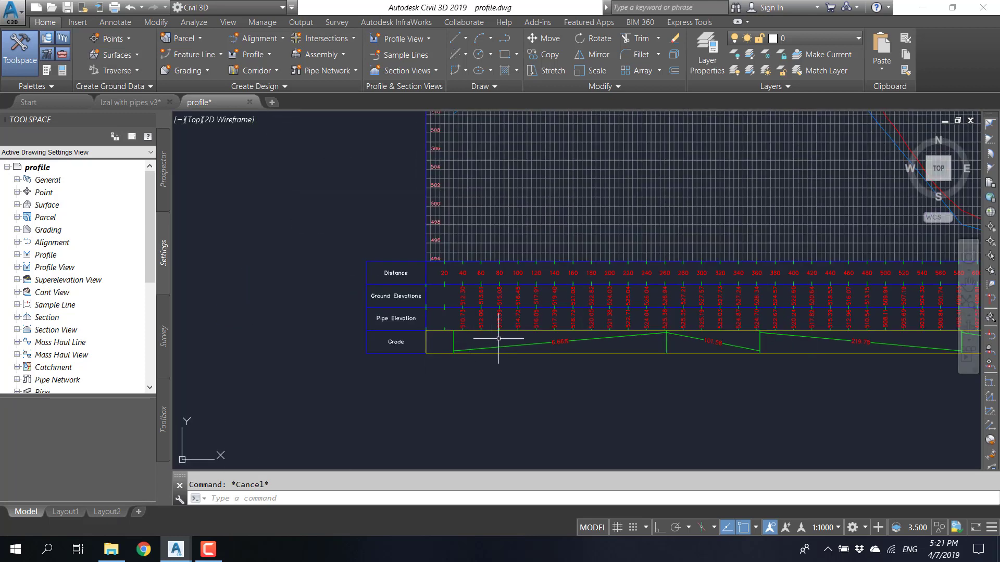
middle_click_drag(499, 338, 458, 361)
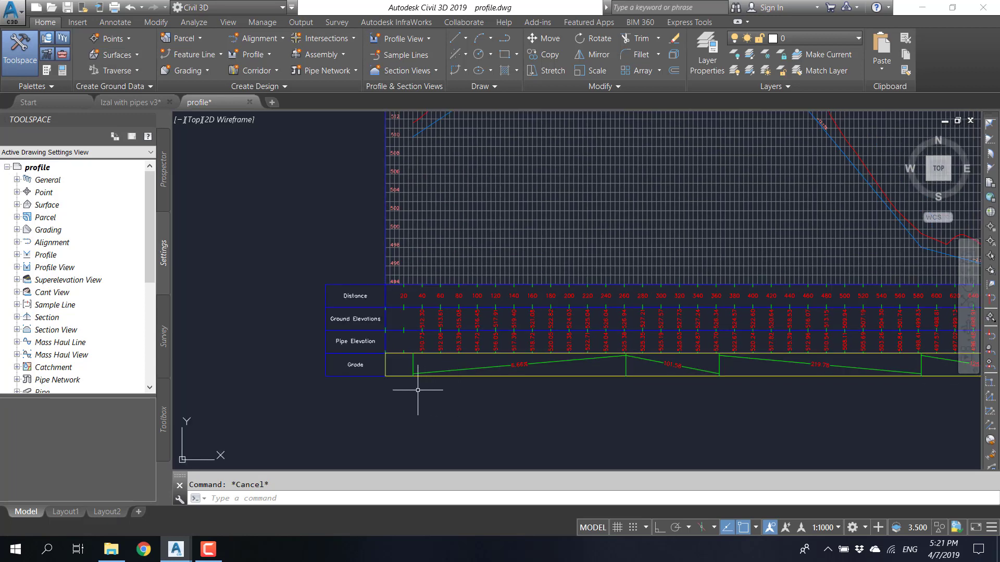
left_click(389, 408)
left_click(334, 346)
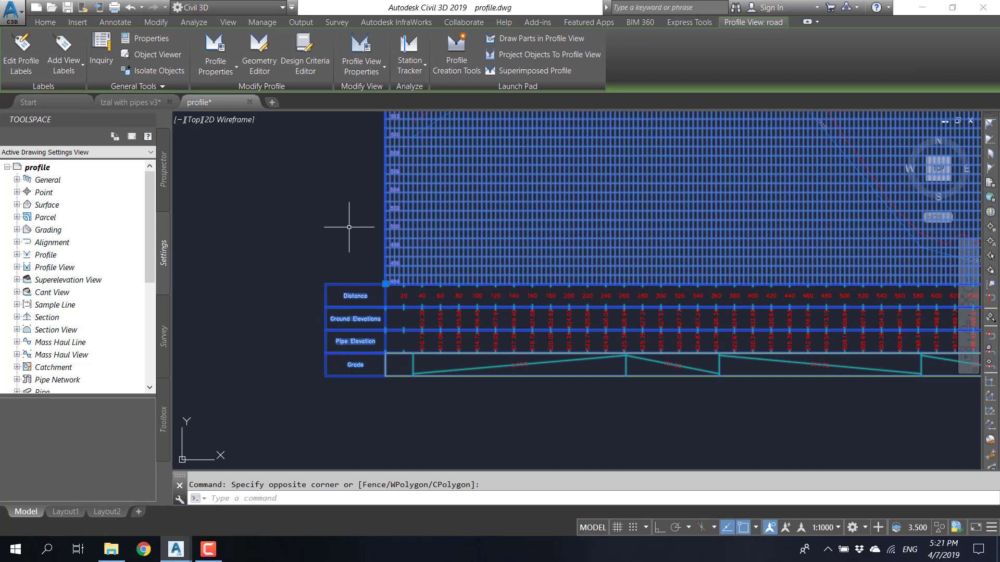
key("Escape")
scroll(391, 258, "down", 5)
middle_click_drag(391, 258, 331, 306)
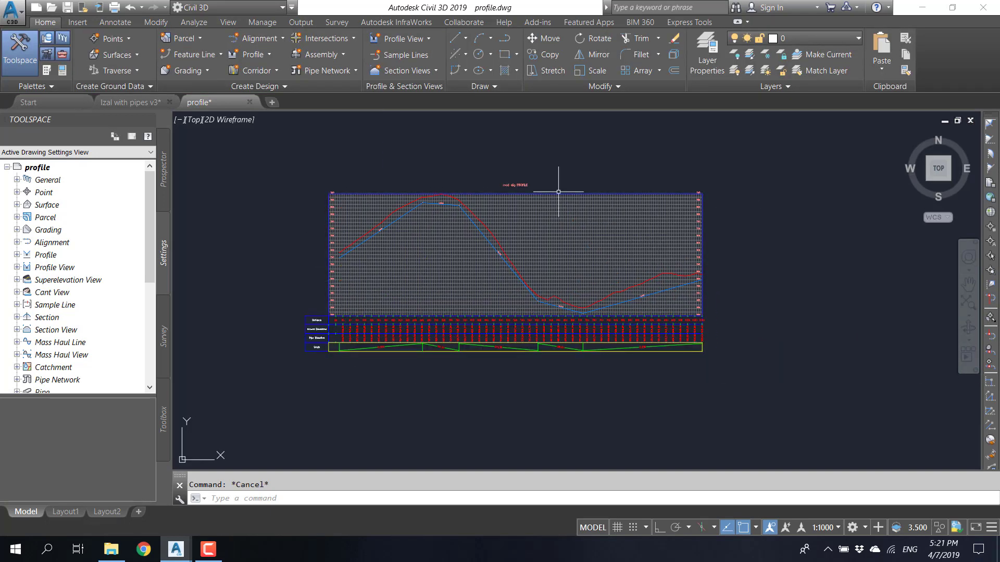
- Examine the road profile view style's graph, grid, title annotation, horizontal axes, vertical axes and component display settings
left_click(352, 161)
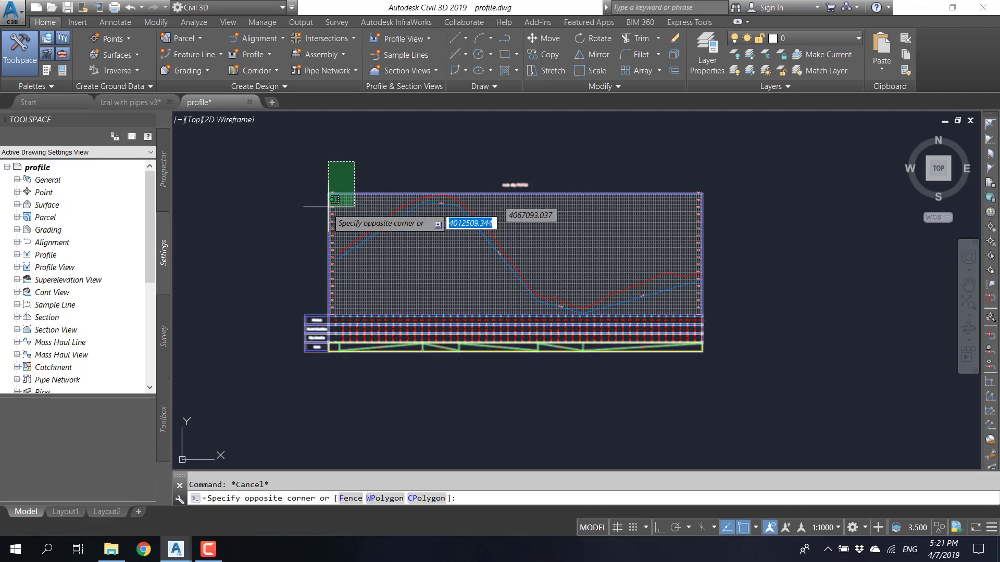
left_click(327, 213)
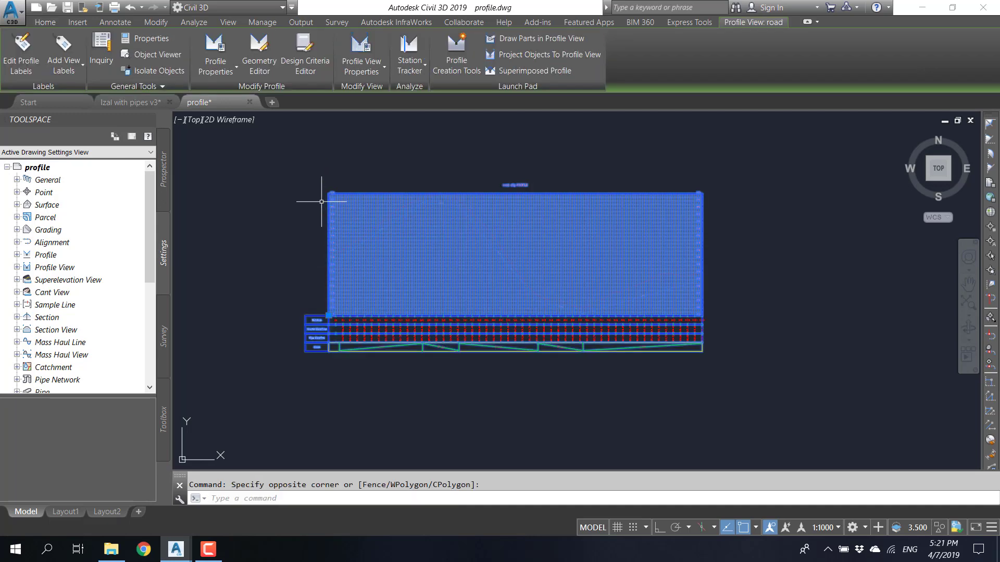
left_click(367, 69)
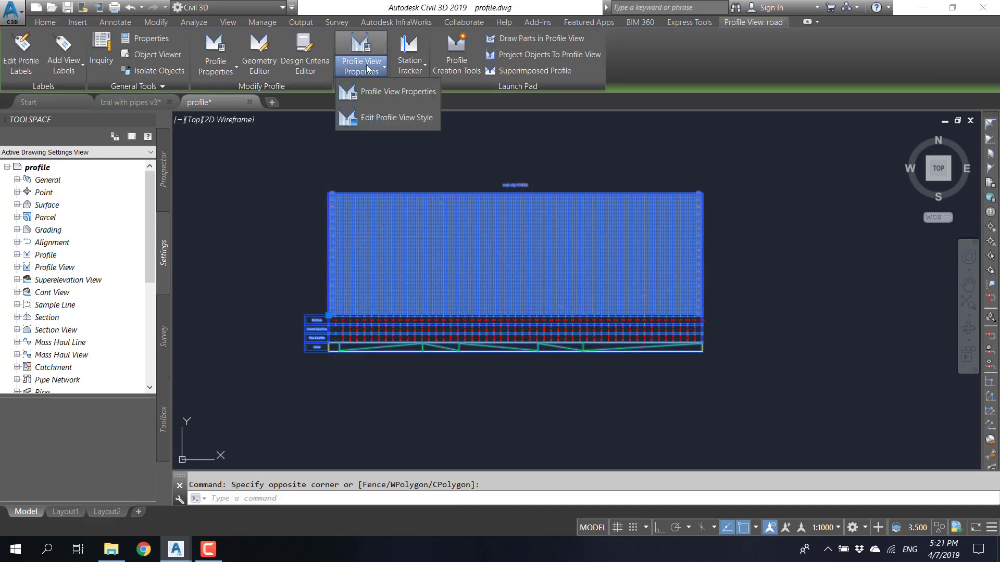
left_click(376, 120)
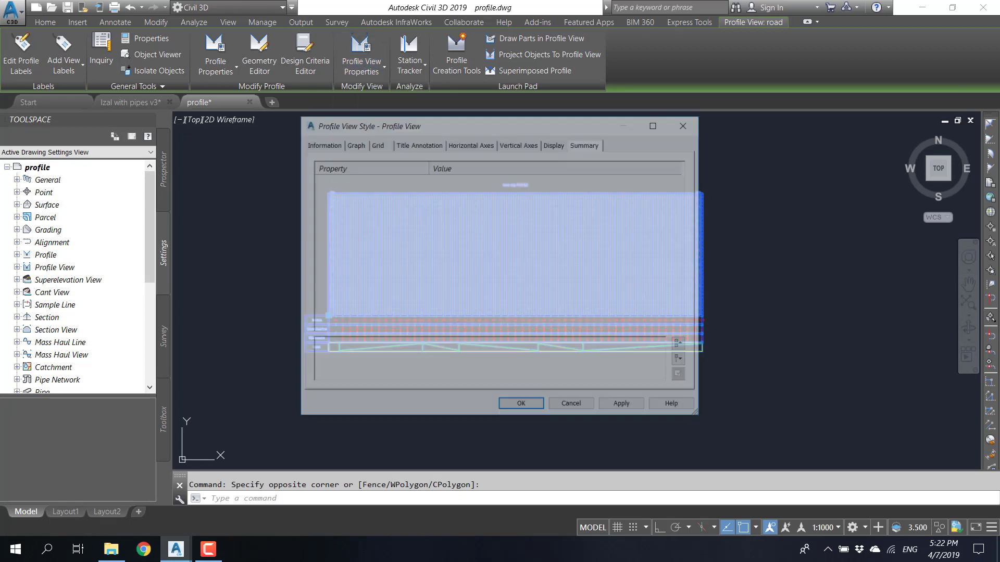
left_click(358, 145)
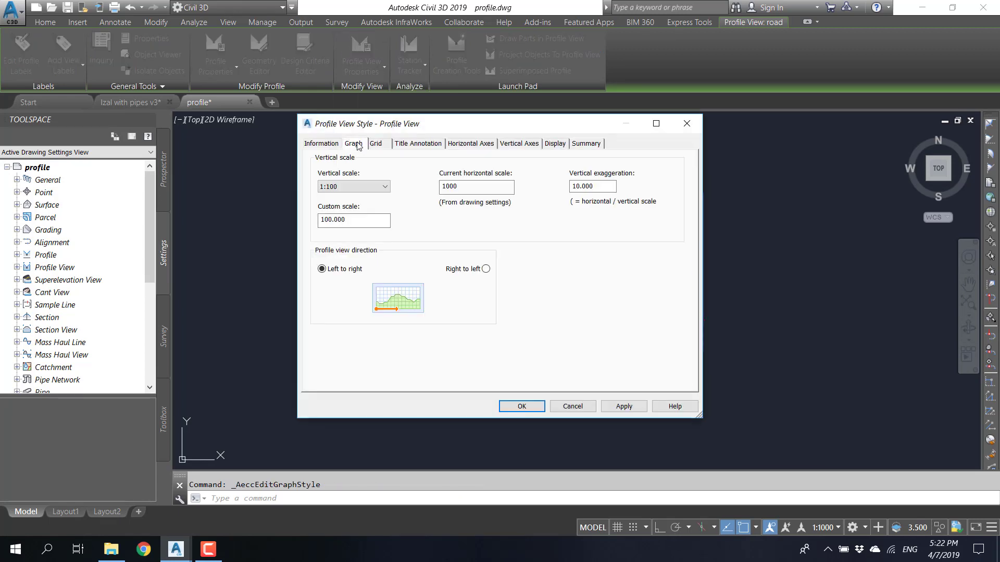
left_click(376, 145)
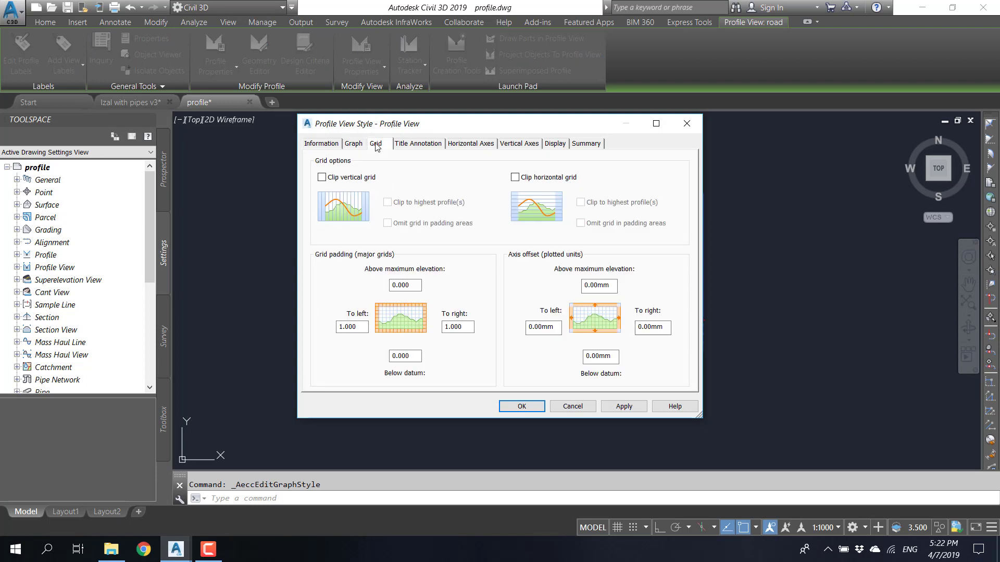
left_click(406, 145)
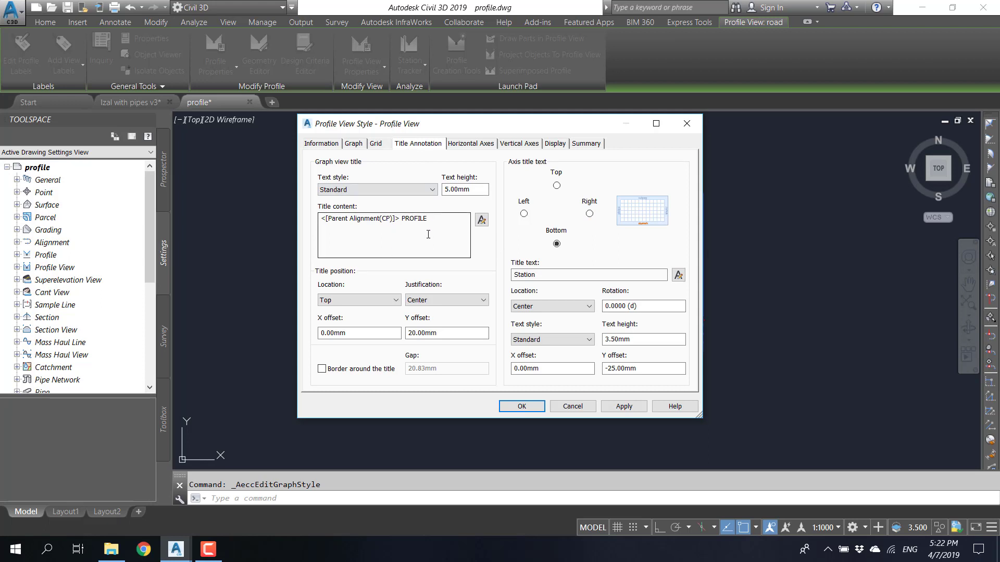
left_click_drag(446, 224, 285, 221)
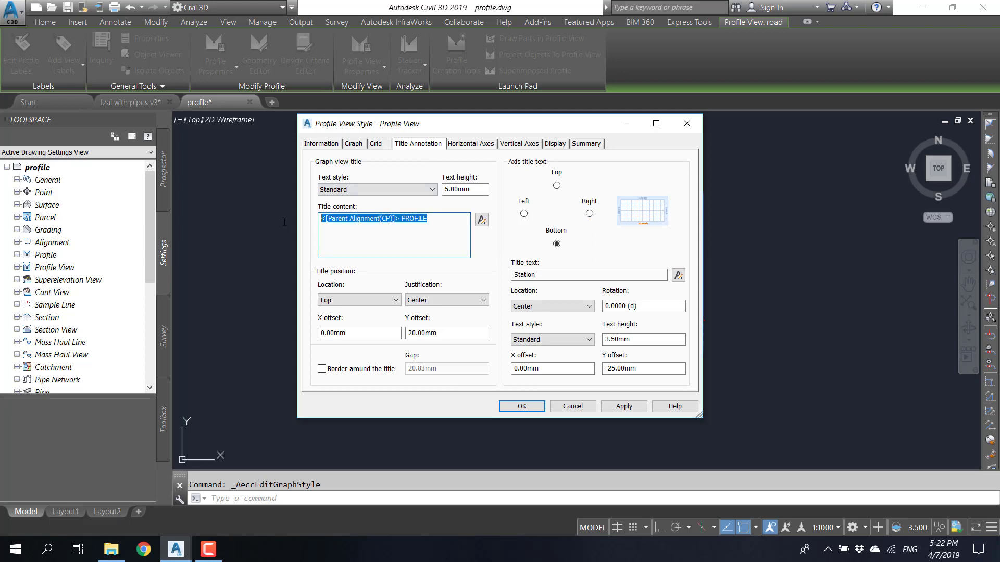
left_click(407, 219)
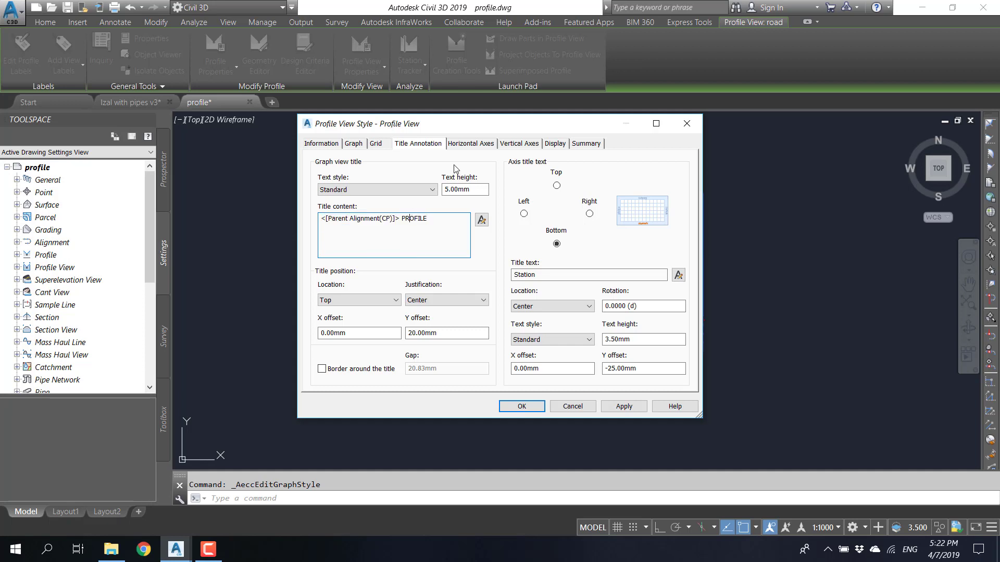
left_click(473, 145)
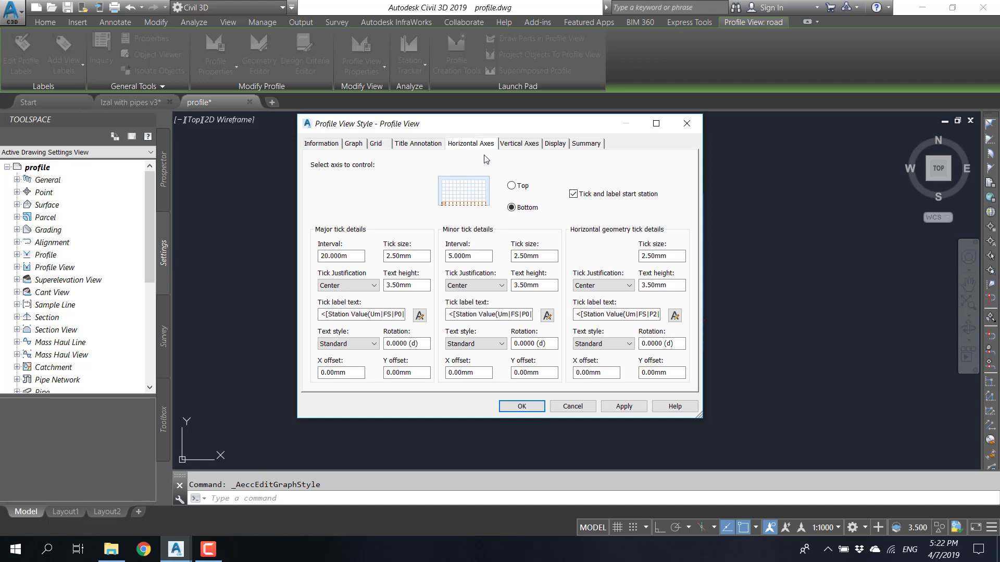
left_click(501, 147)
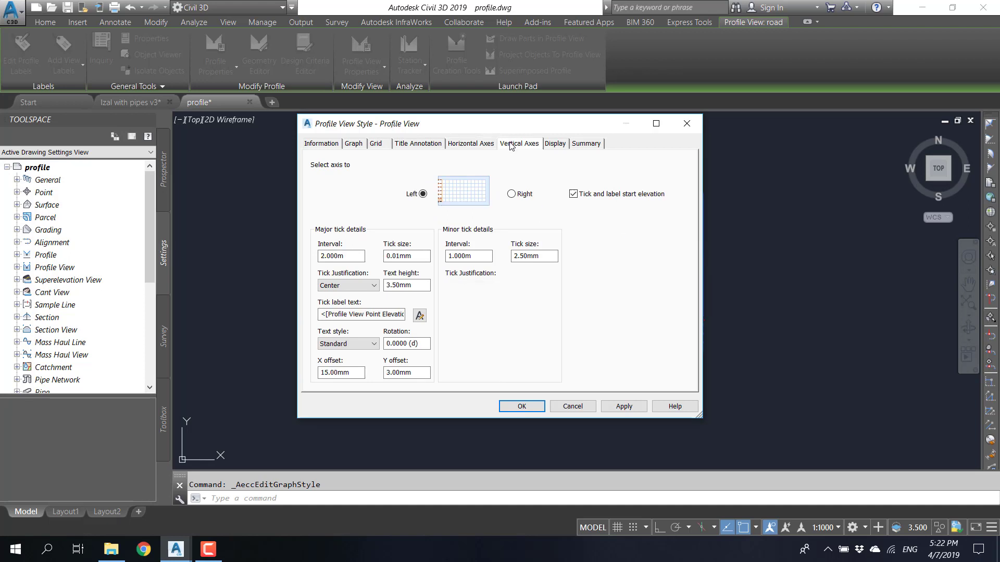
left_click(554, 147)
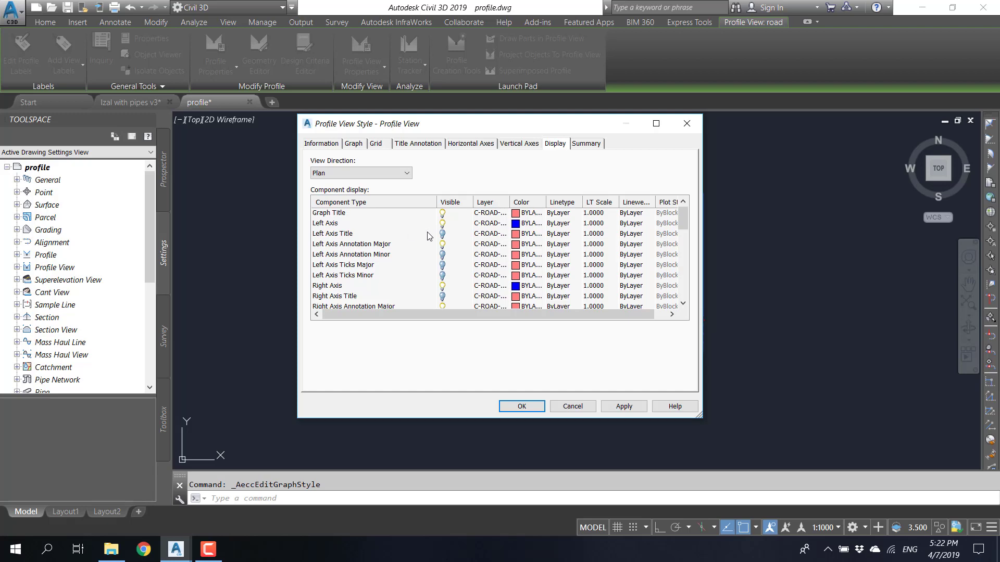
scroll(428, 236, "down", 5)
scroll(428, 236, "up", 5)
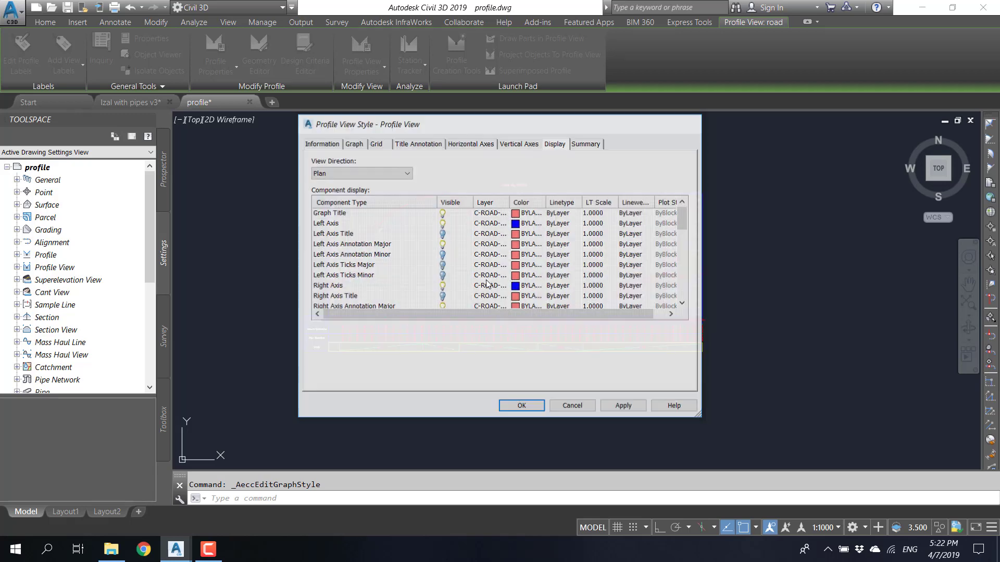
key("Escape")
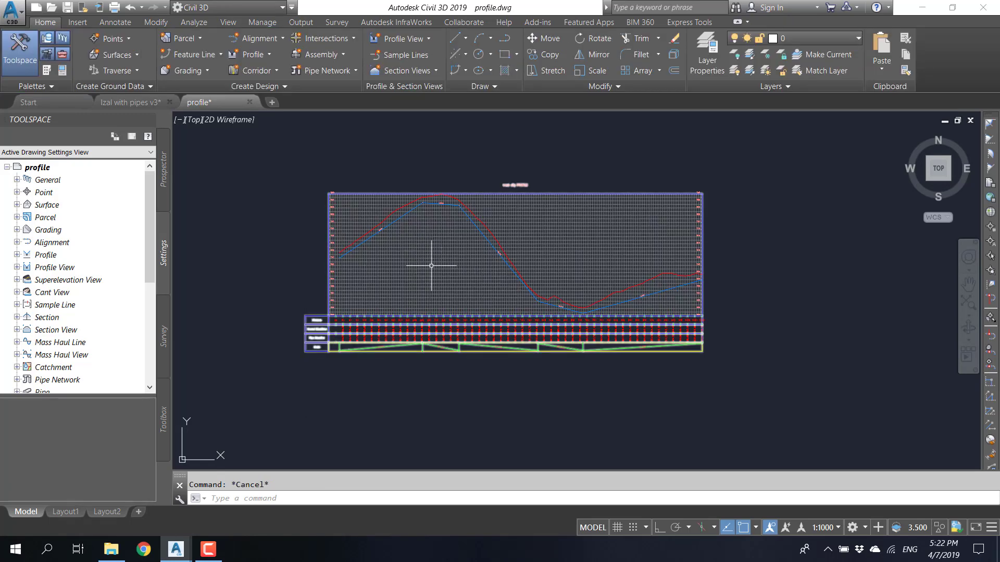
- Hide the Grid Vertical Minor and Grid Horizontal Minor components in the road profile view's style
left_click(339, 161)
left_click(312, 223)
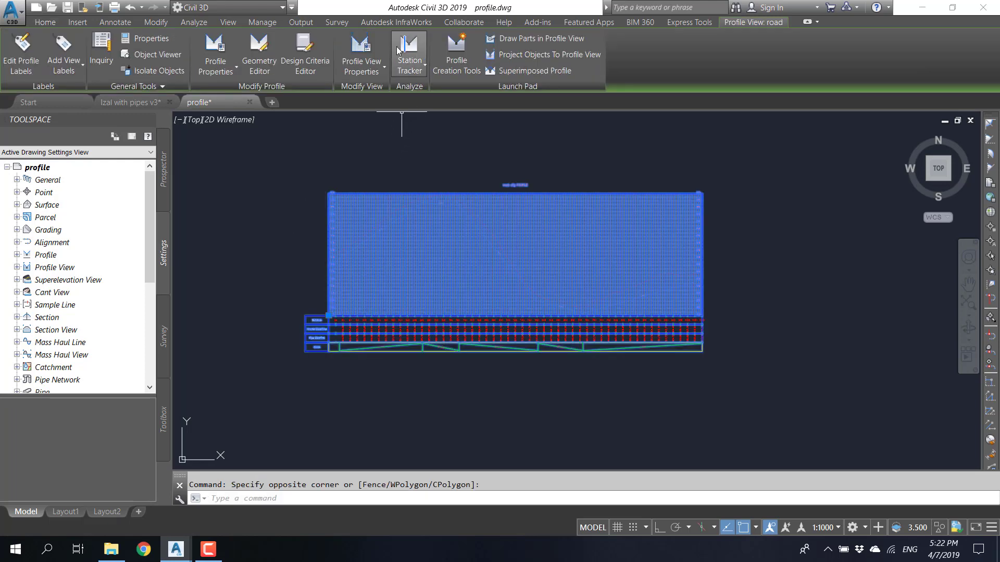
left_click(349, 48)
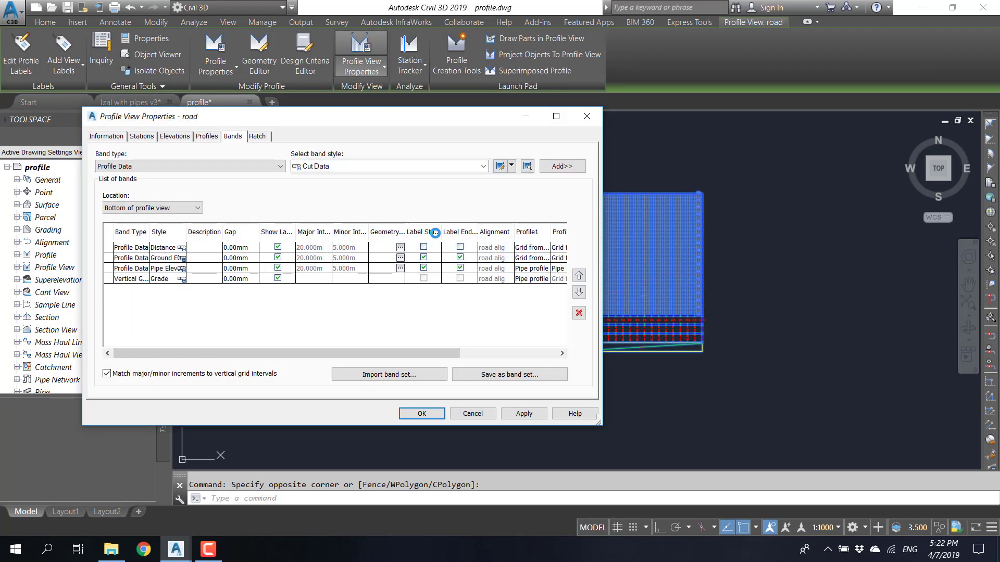
key("Escape")
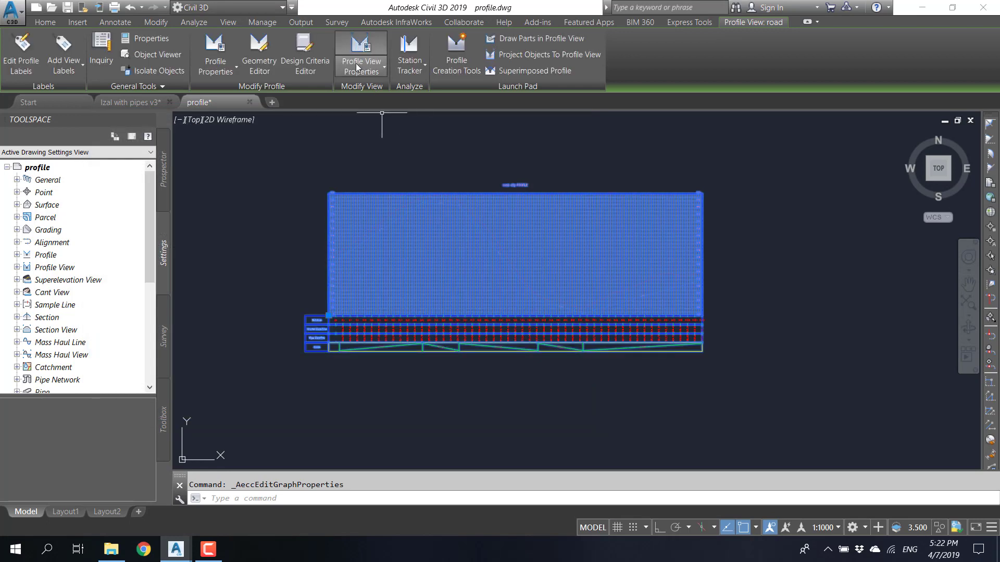
left_click(364, 68)
left_click(369, 117)
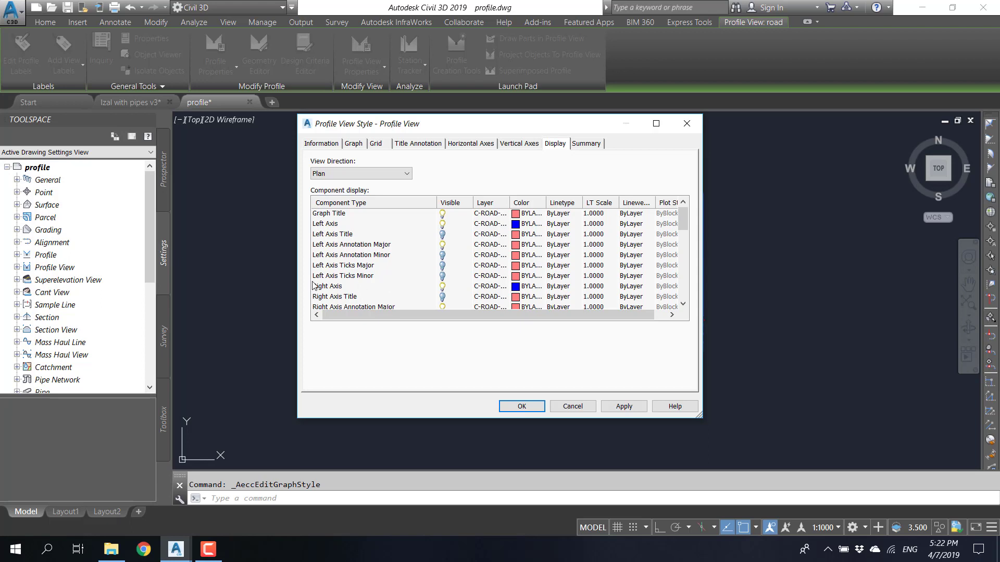
scroll(421, 288, "down", 3)
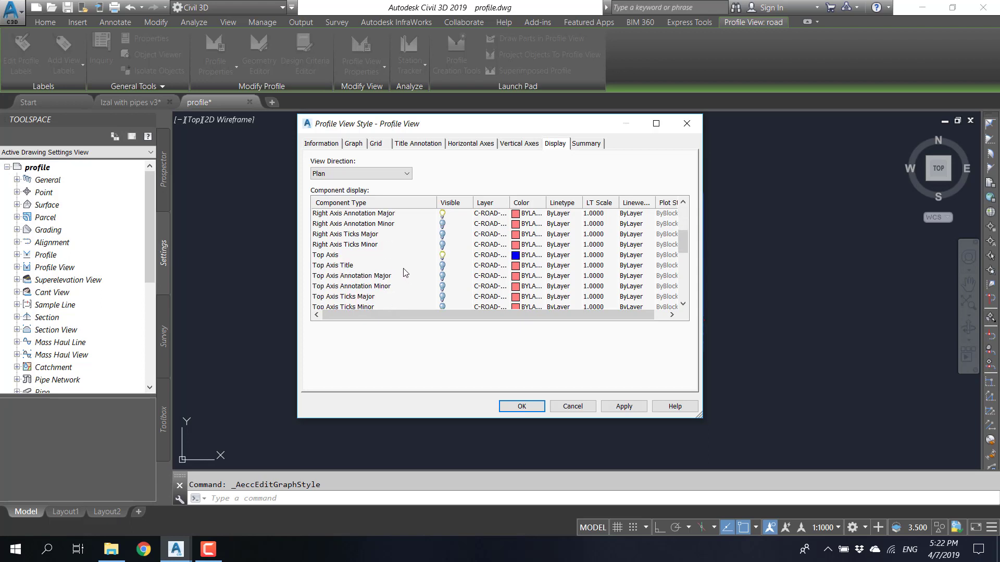
scroll(395, 259, "down", 6)
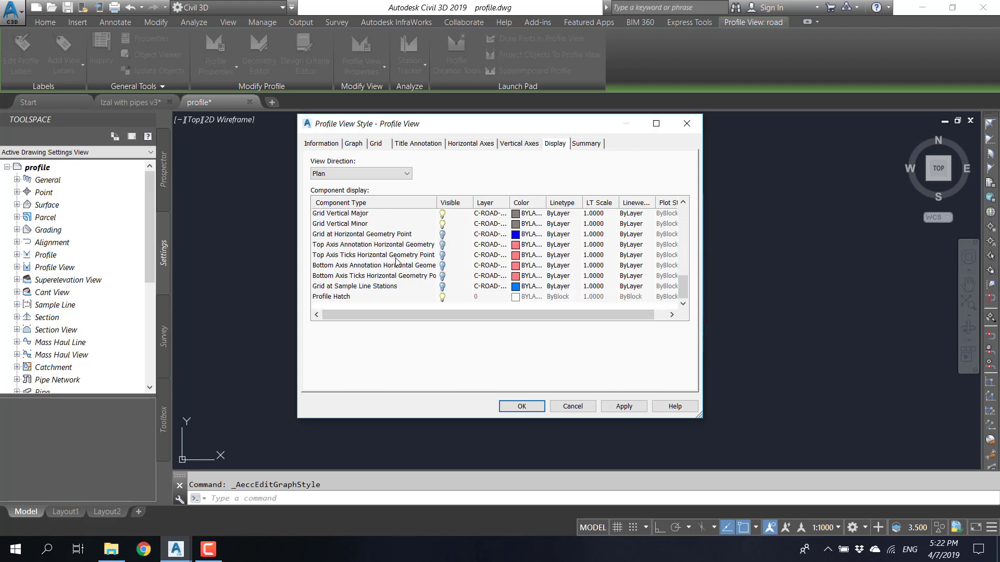
scroll(396, 262, "up", 2)
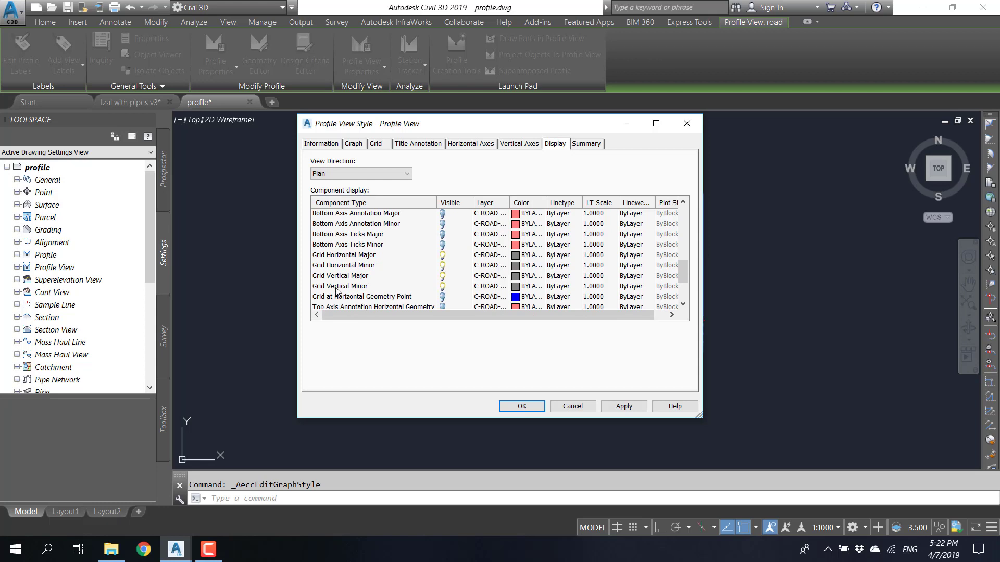
left_click(441, 287)
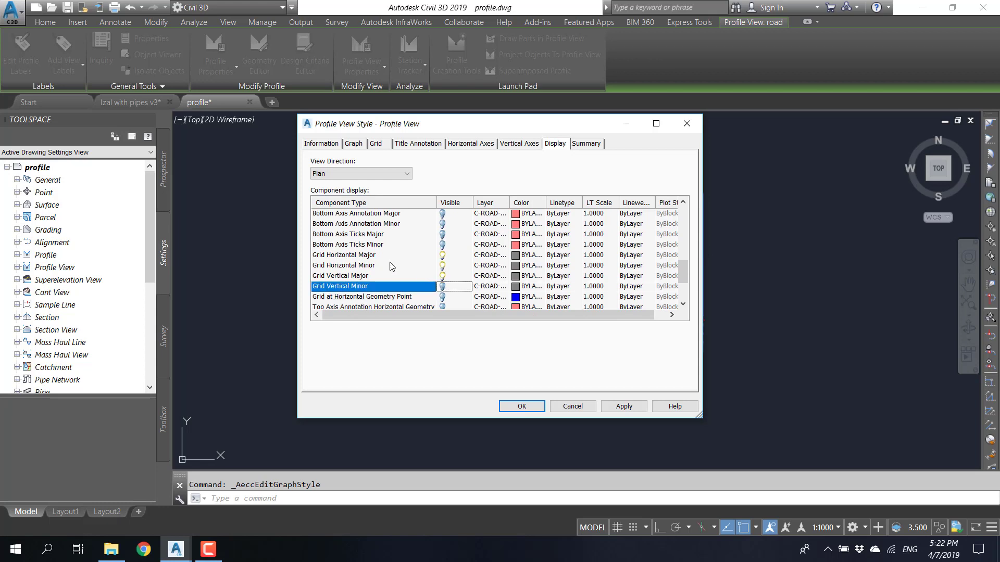
left_click(442, 266)
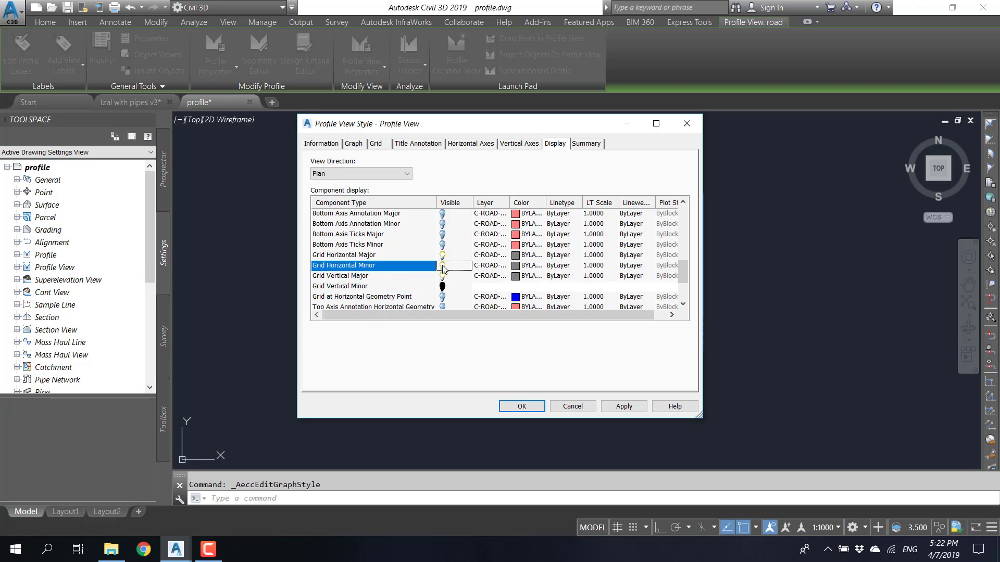
left_click(521, 407)
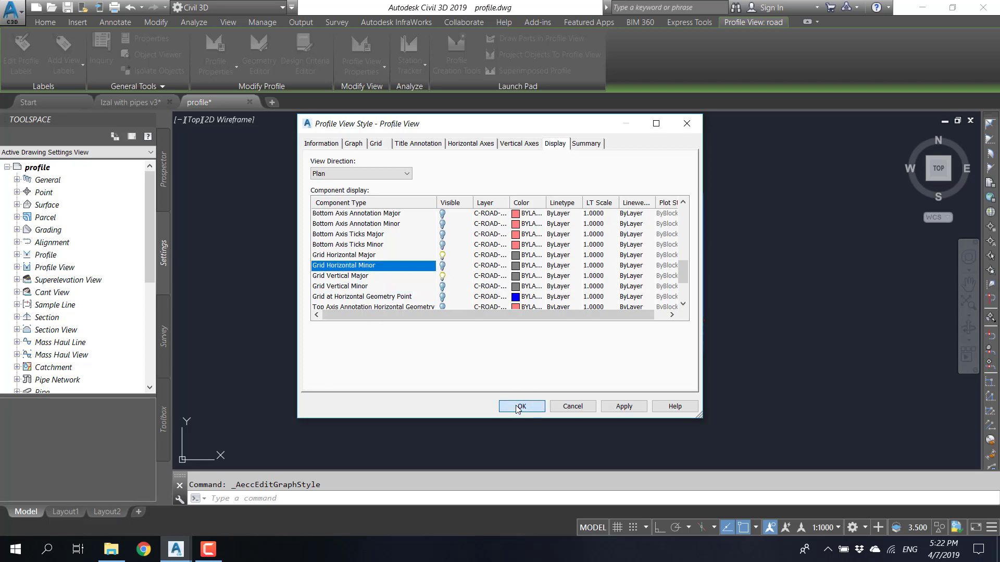
key("Escape")
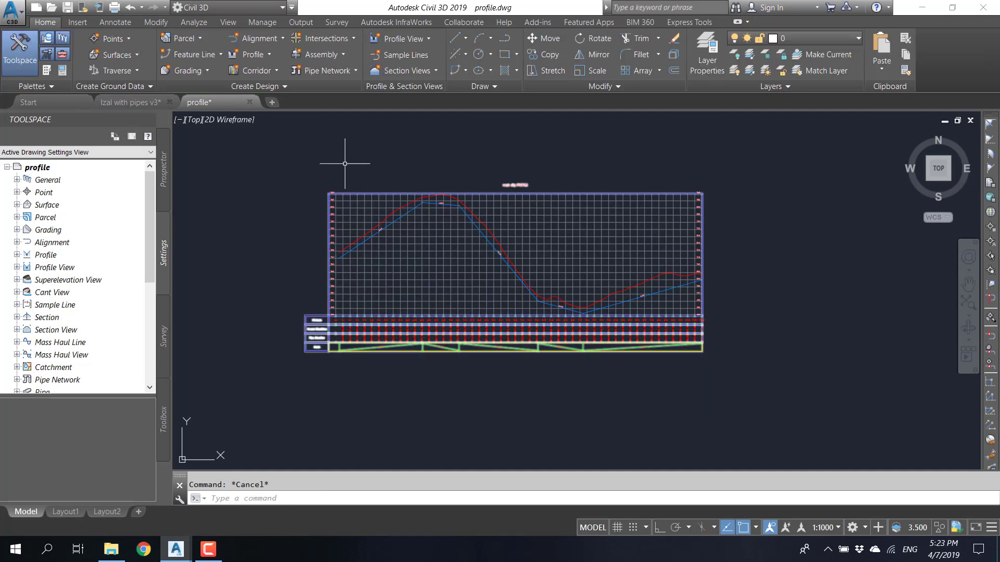
- Set the X and Y offsets of the left vertical axis's major tick labels to 0 mm in the profile view style and apply them
scroll(334, 196, "up", 2)
scroll(319, 191, "up", 3)
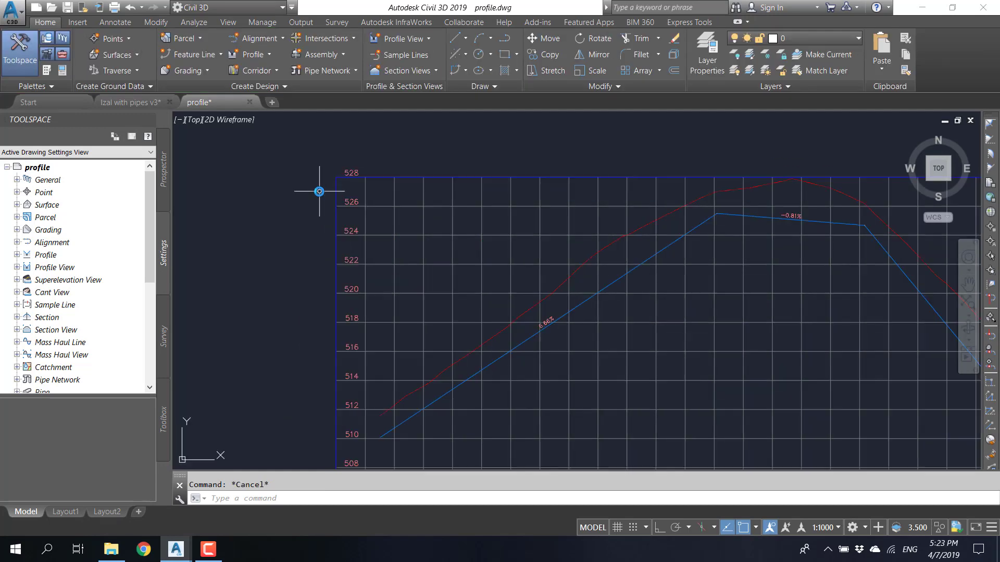
scroll(360, 214, "down", 3)
middle_click_drag(531, 272, 454, 238)
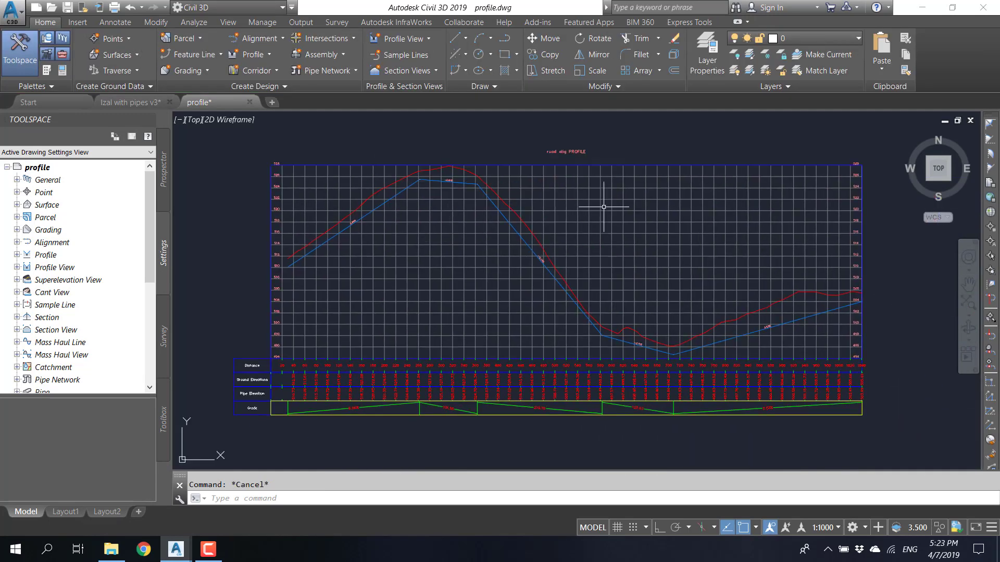
left_click(360, 138)
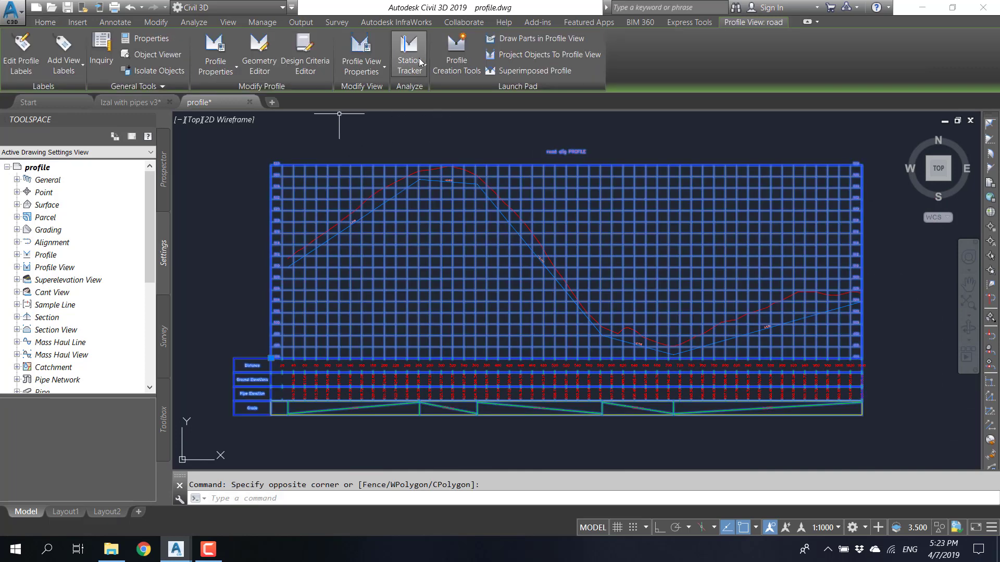
left_click(359, 81)
left_click(379, 117)
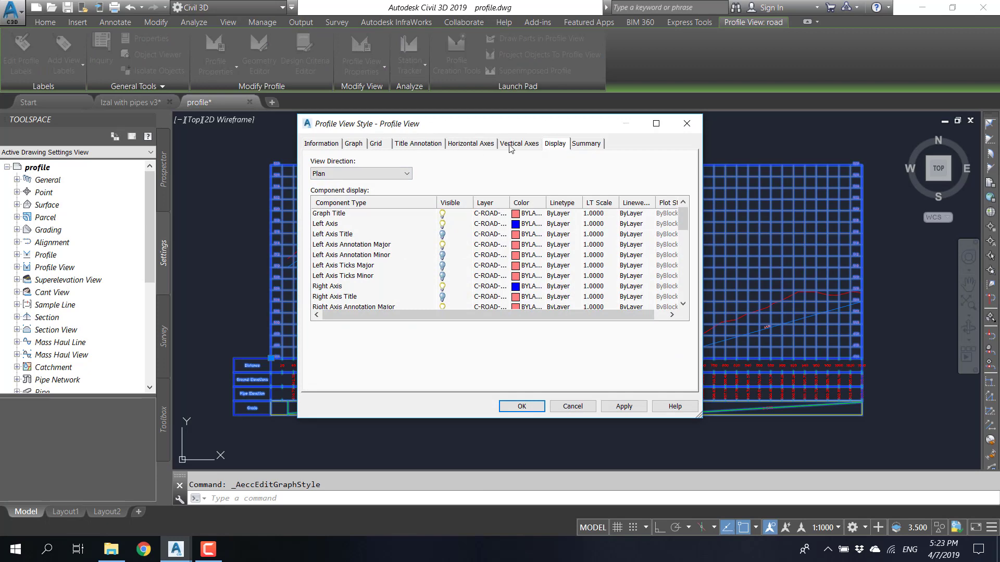
left_click(511, 145)
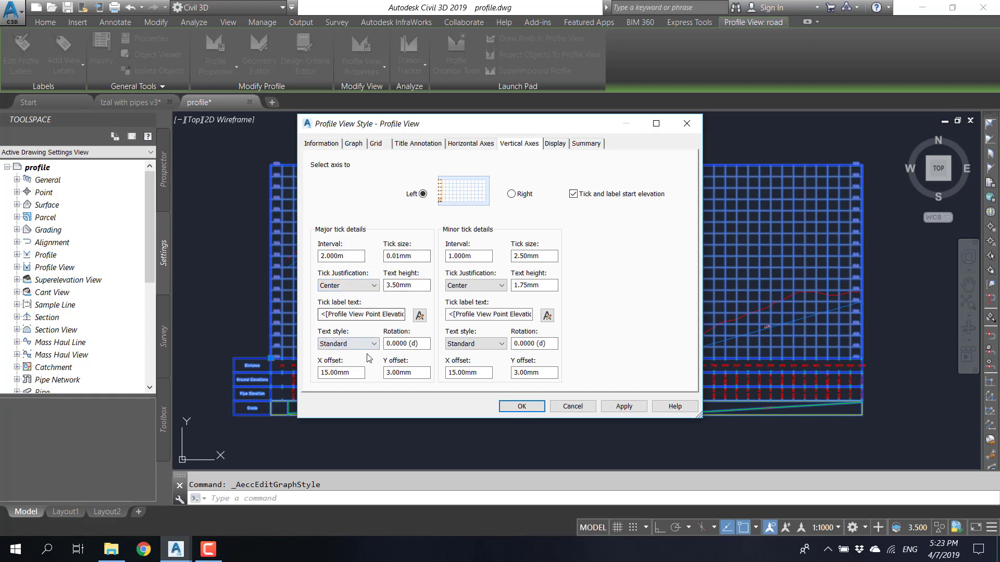
left_click_drag(353, 372, 310, 371)
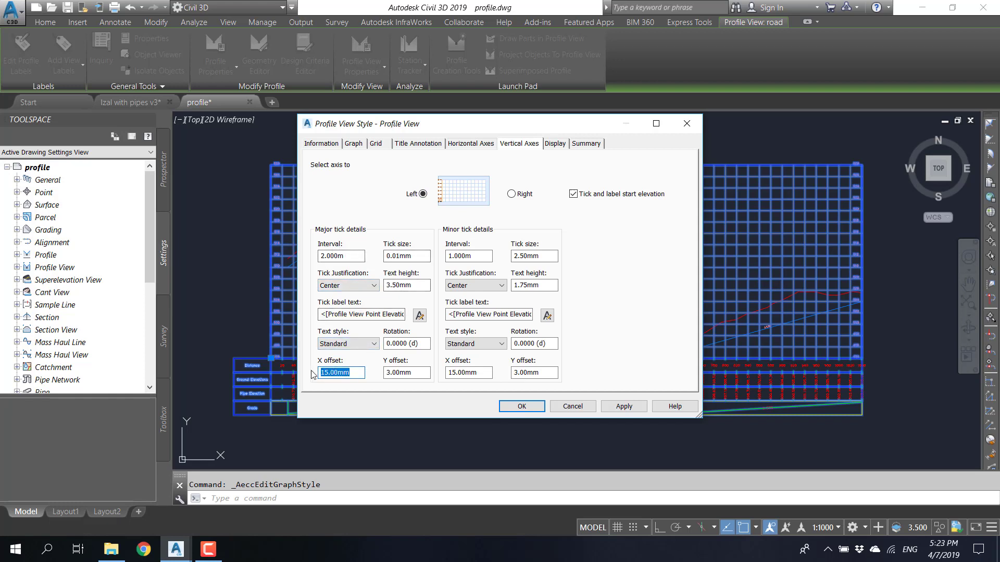
type("0")
left_click(421, 374)
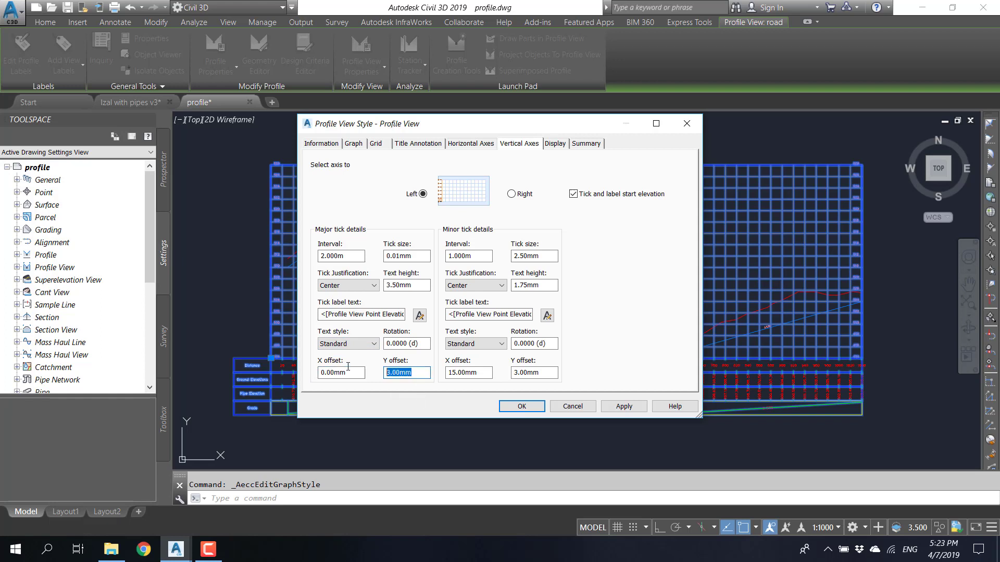
type("0")
left_click(624, 408)
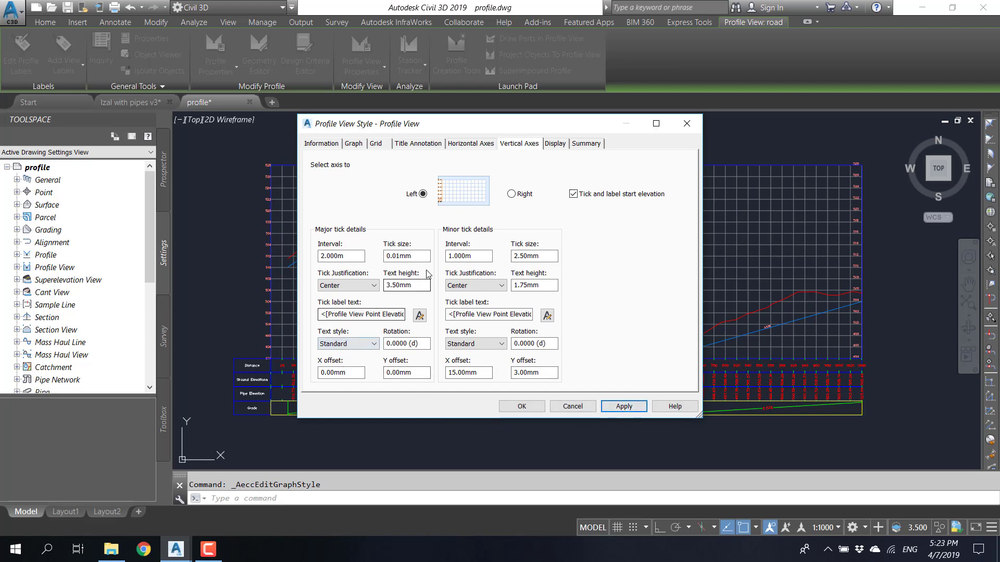
- Set the X and Y offsets of the right vertical axis's major tick labels to 0 mm and accept the profile view style
left_click(519, 197)
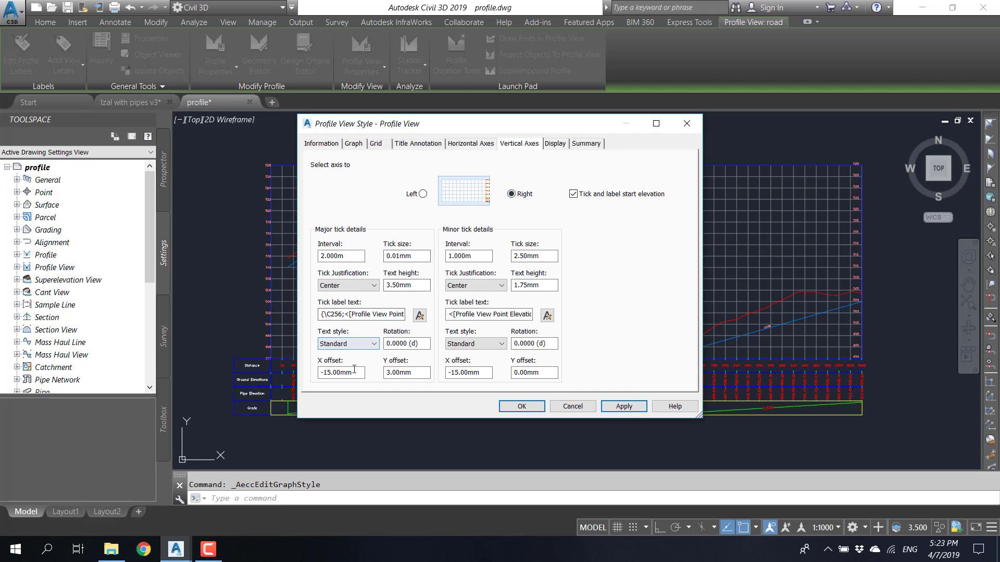
left_click_drag(358, 373, 302, 368)
type("0")
key("Tab")
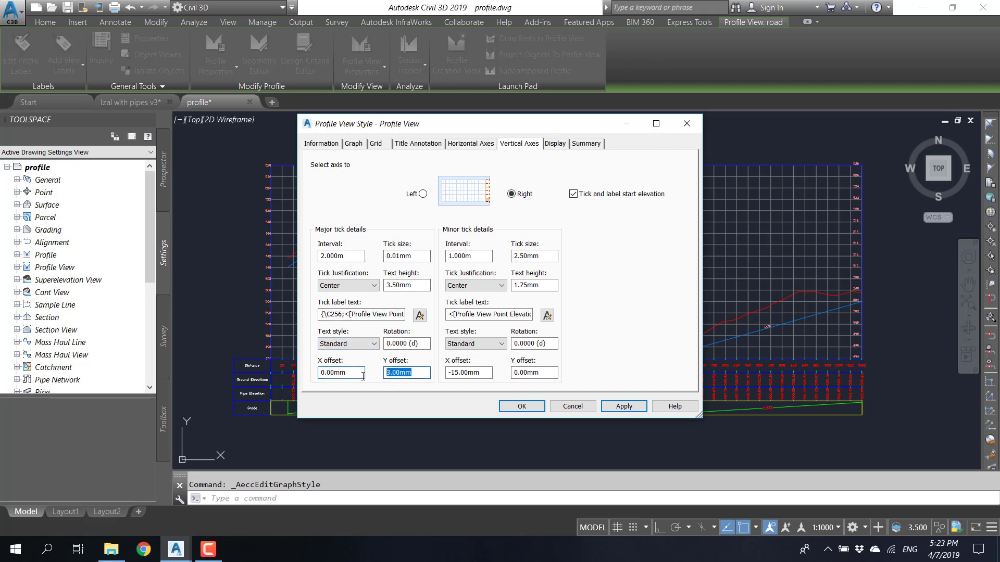
type("0")
left_click(536, 406)
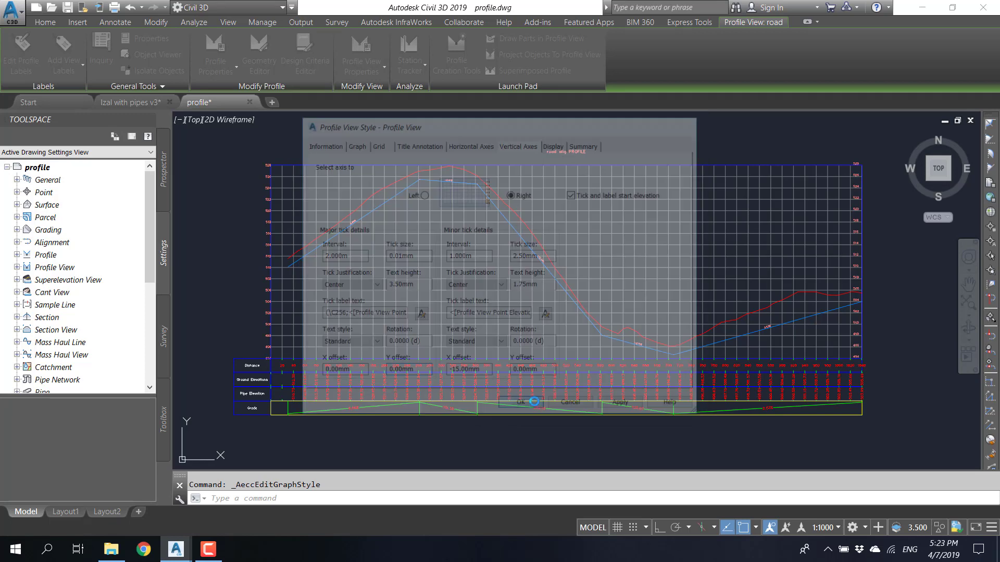
key("Escape")
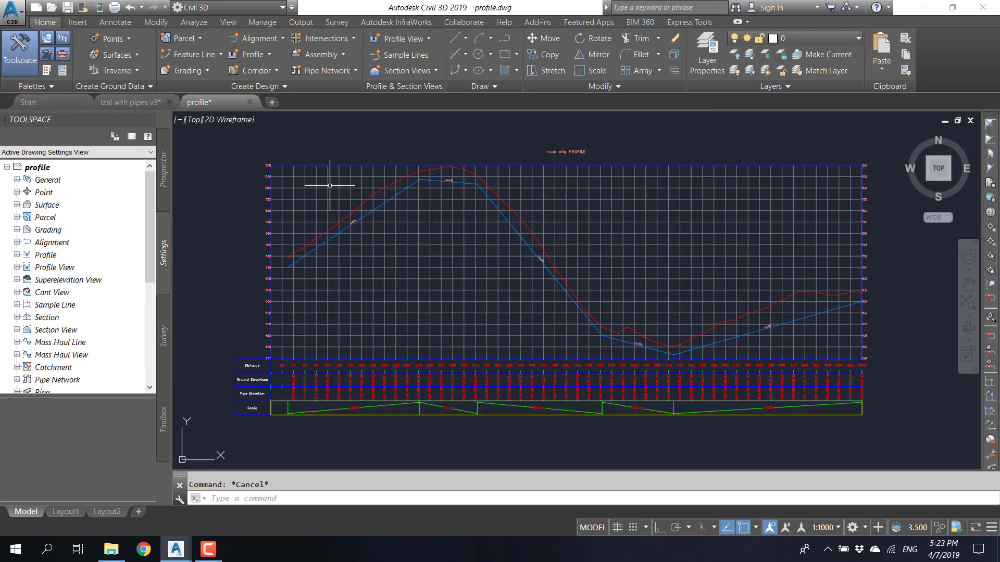
- Examine the finished road profile view, checking its grid, vertical axis labels and the distance, elevation and grade bands
left_click(391, 286)
middle_click_drag(241, 264, 287, 255)
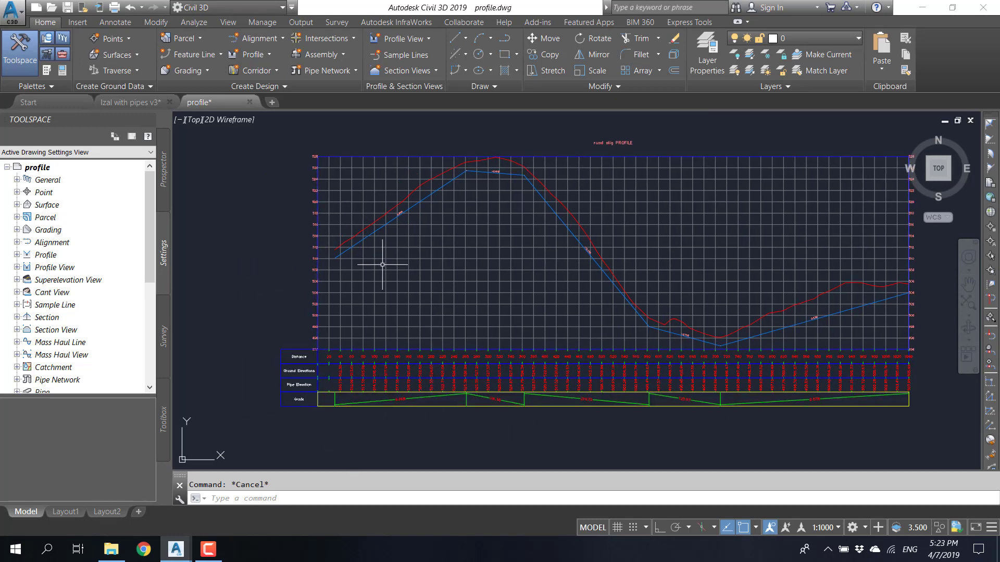
middle_click_drag(414, 266, 383, 276)
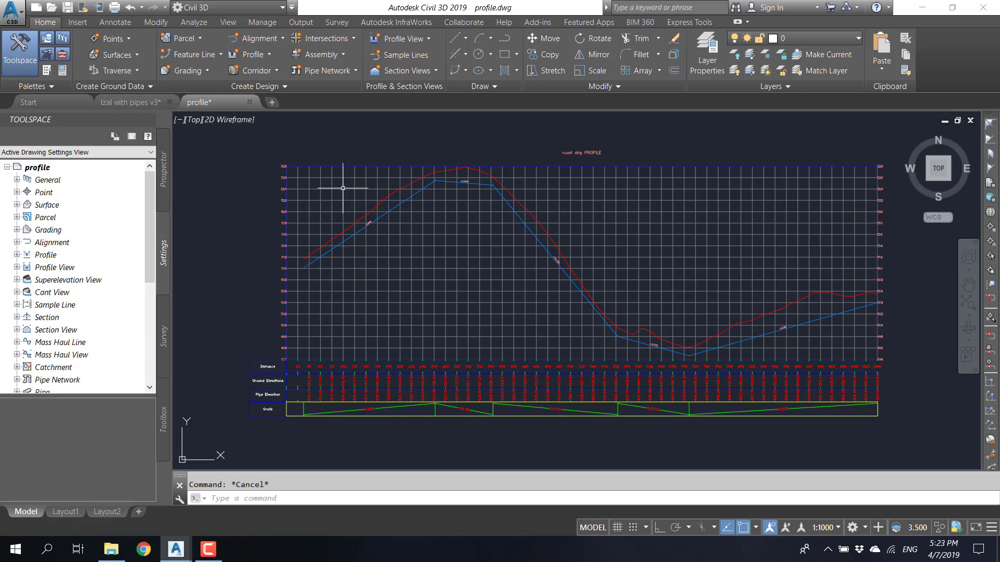
scroll(317, 356, "up", 3)
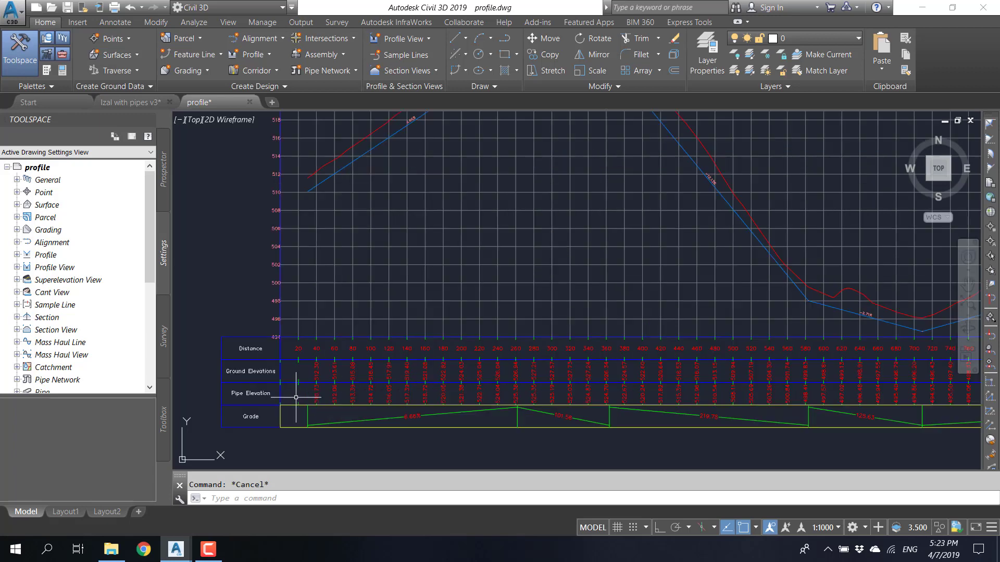
scroll(425, 327, "down", 5)
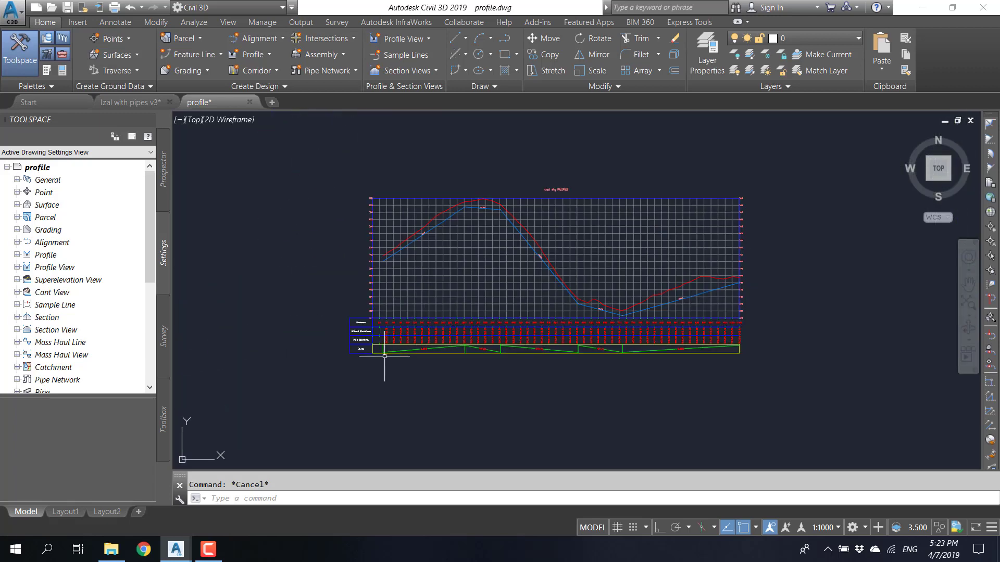
scroll(390, 343, "up", 5)
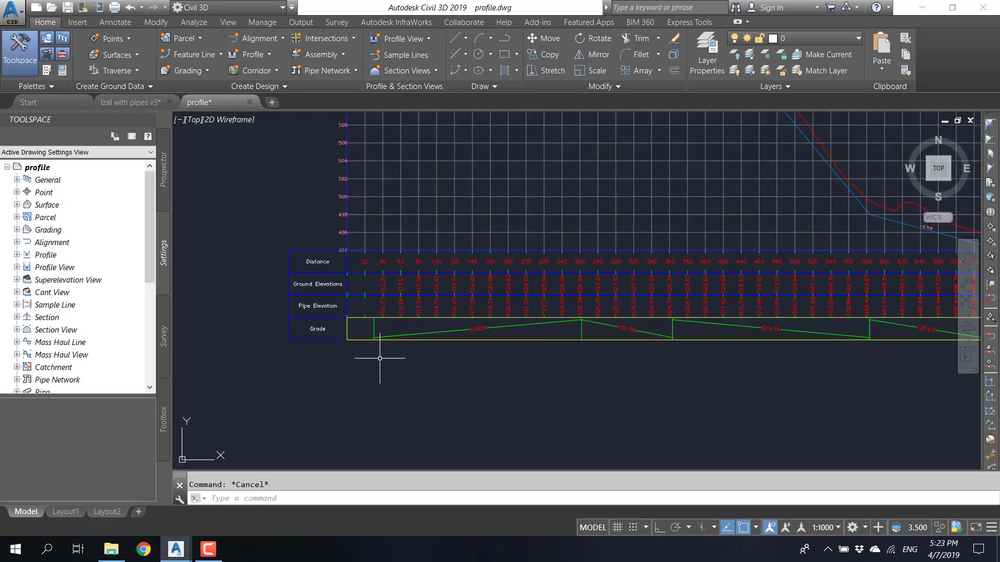
scroll(380, 357, "down", 5)
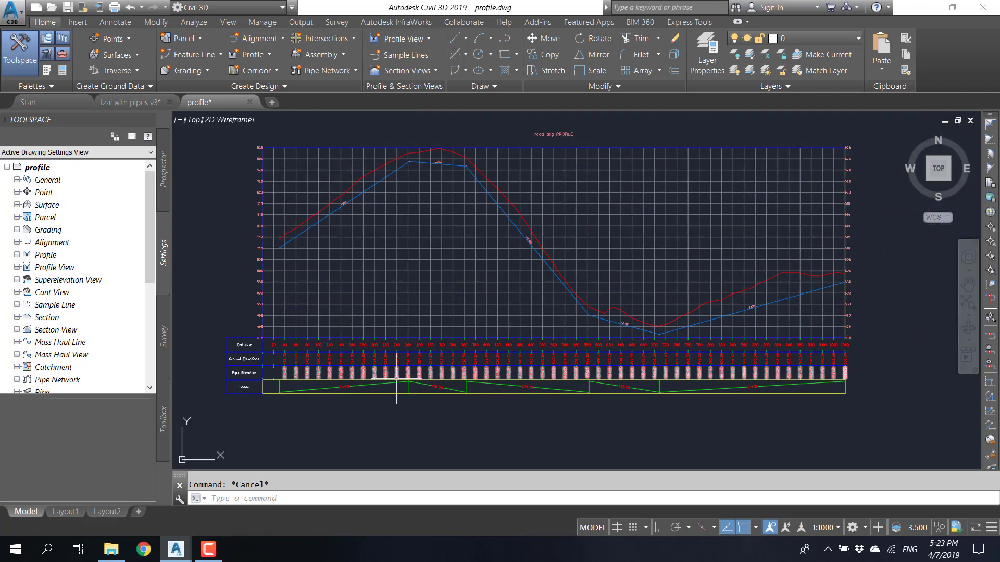
left_click(208, 549)
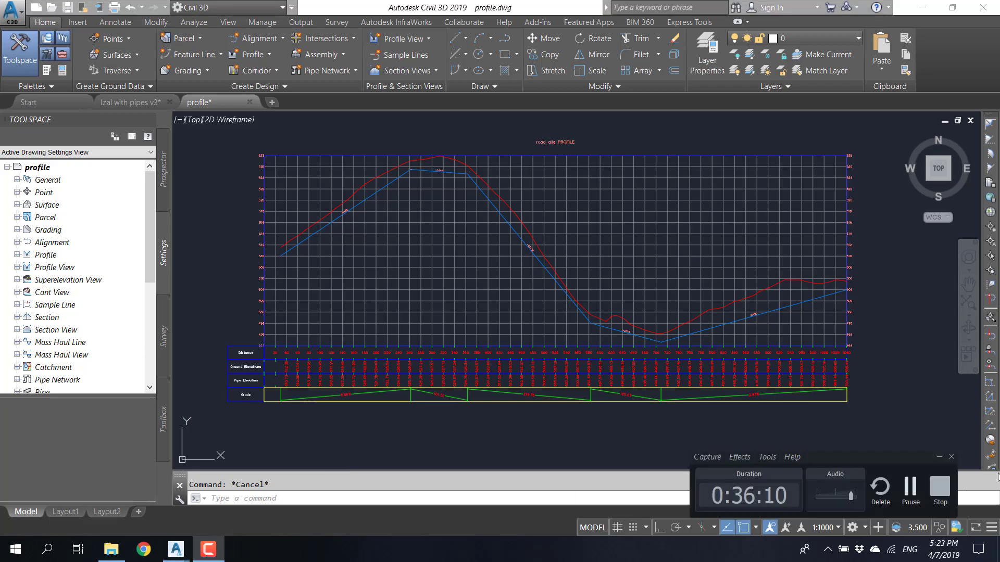